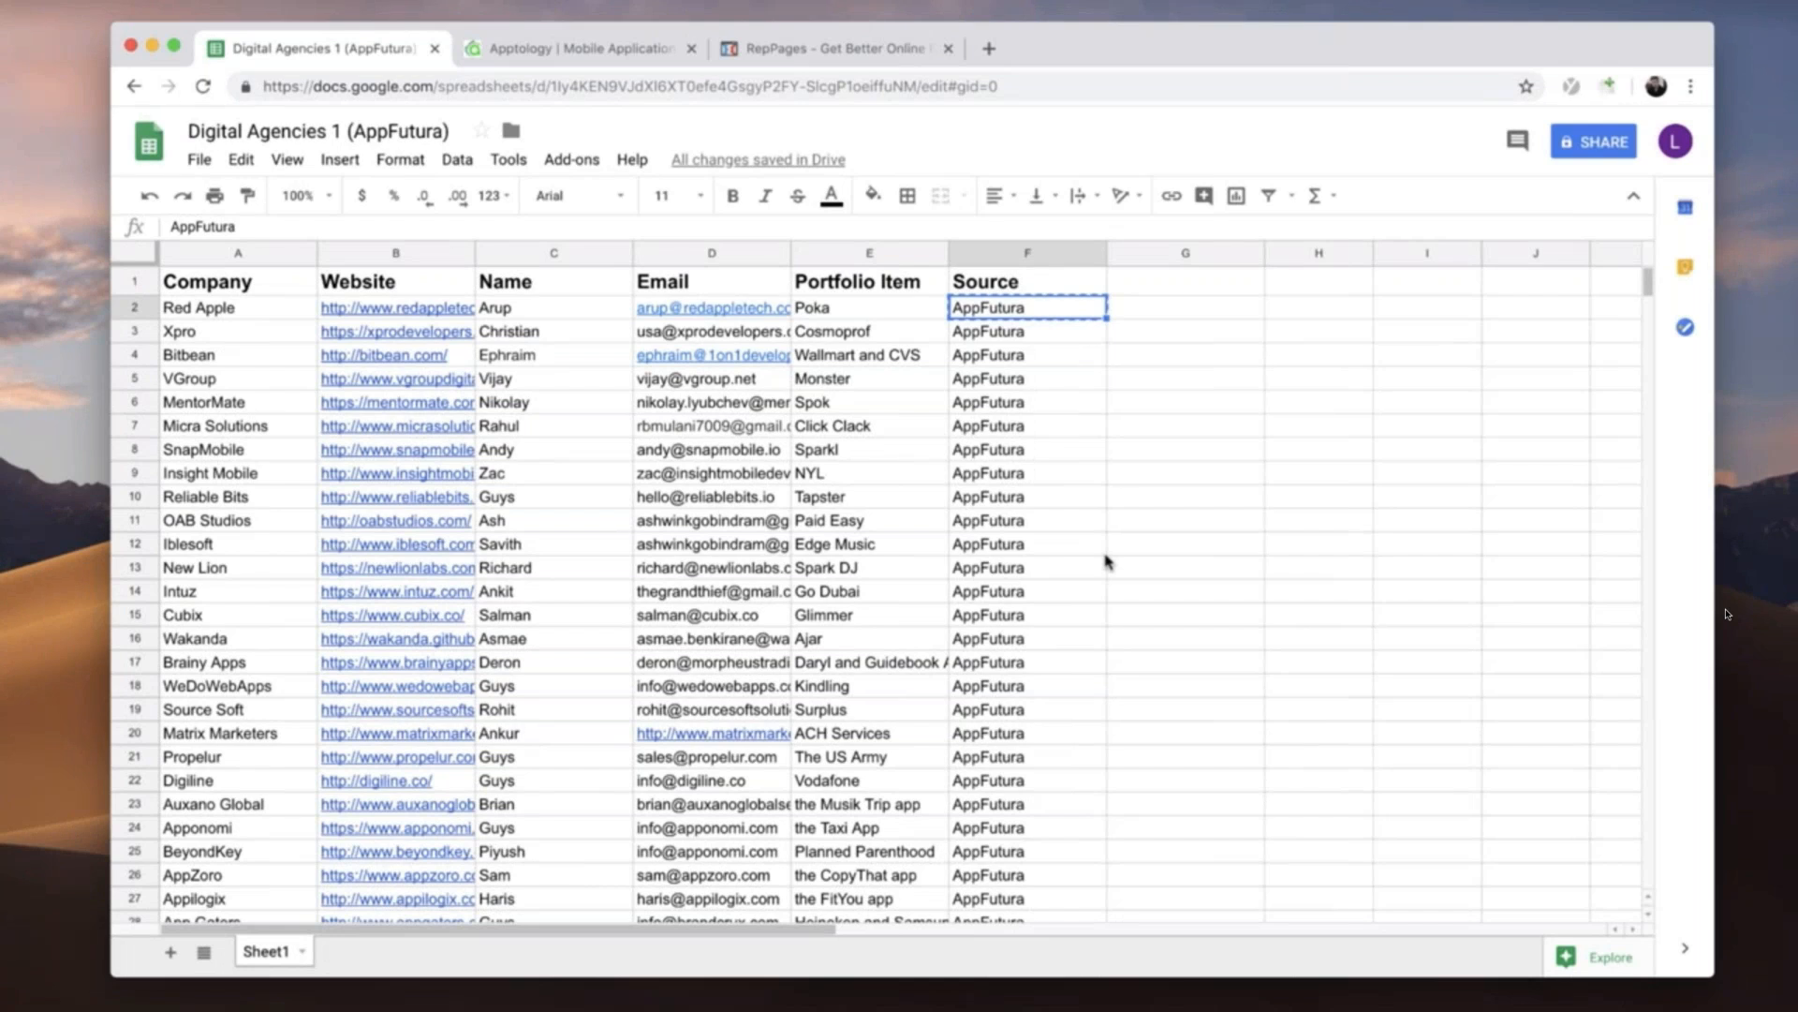
- Create a new blank spreadsheet after looking over the existing Digital Agencies list
{"action": "scroll", "coordinate": [623, 529], "scroll_direction": "down", "scroll_amount": 6}
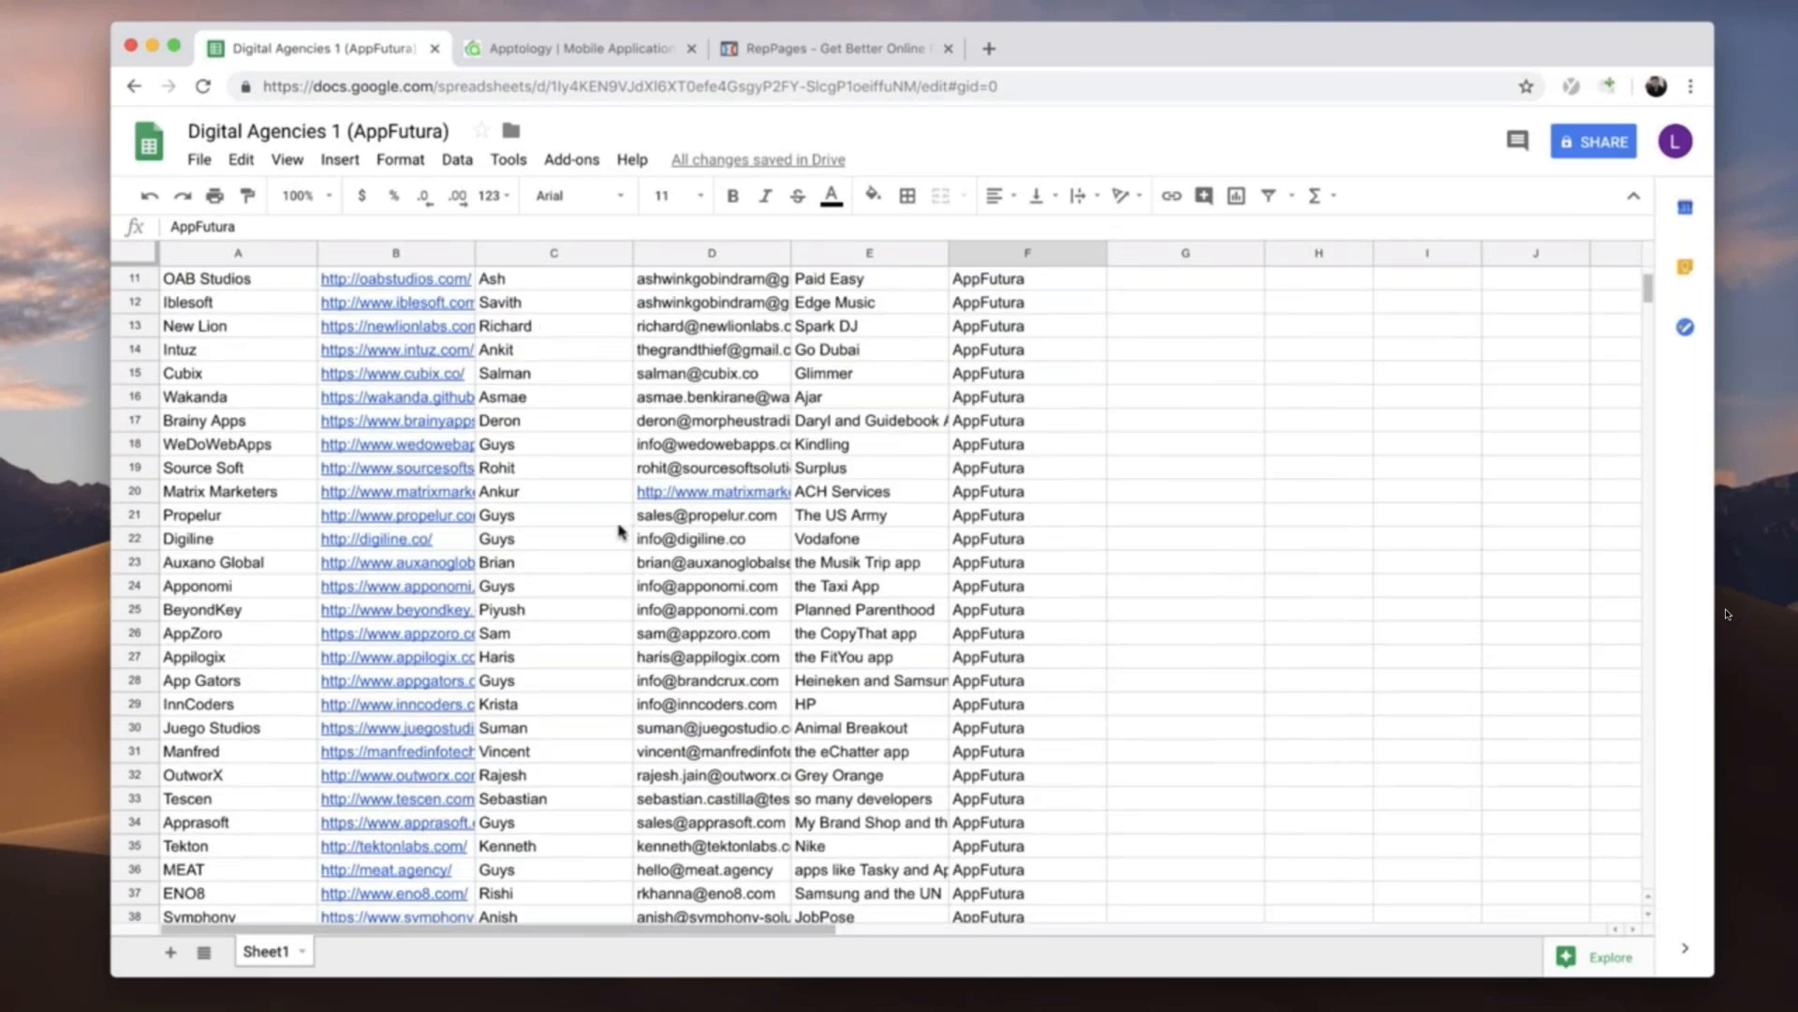
{"action": "scroll", "coordinate": [319, 758], "scroll_direction": "up", "scroll_amount": 6}
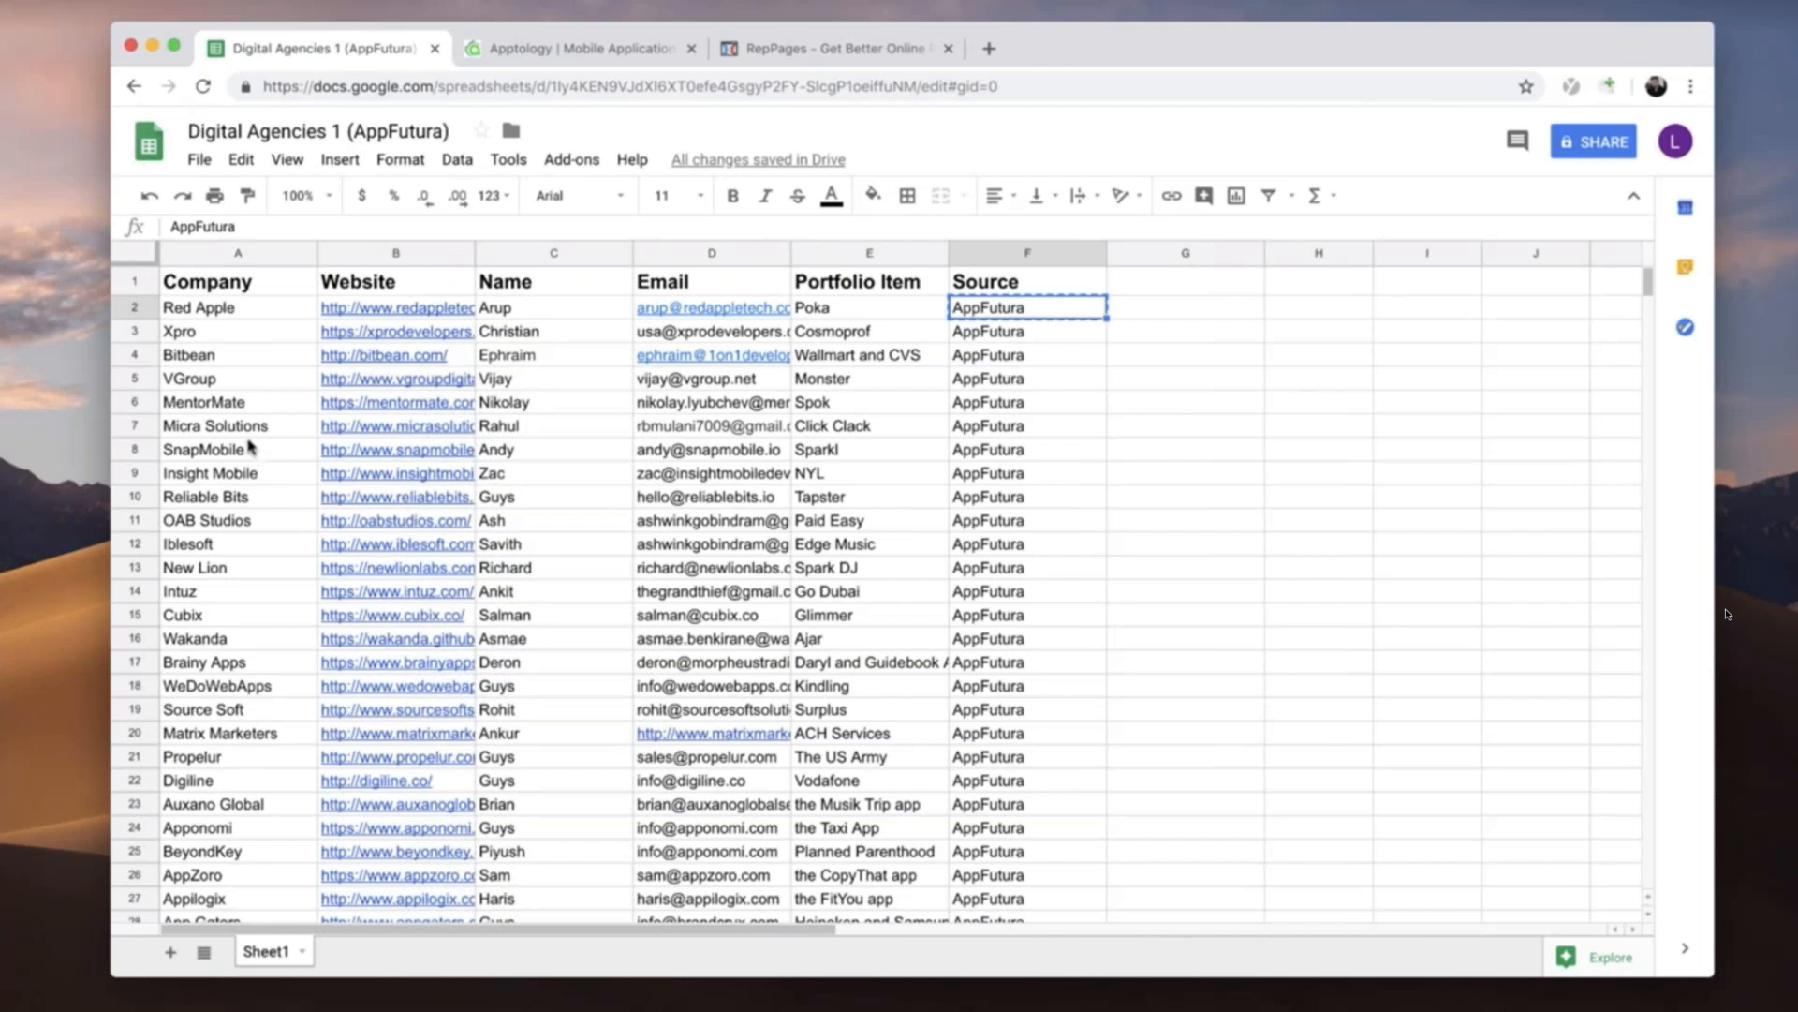
{"action": "left_click", "coordinate": [199, 159]}
{"action": "mouse_move", "coordinate": [246, 245]}
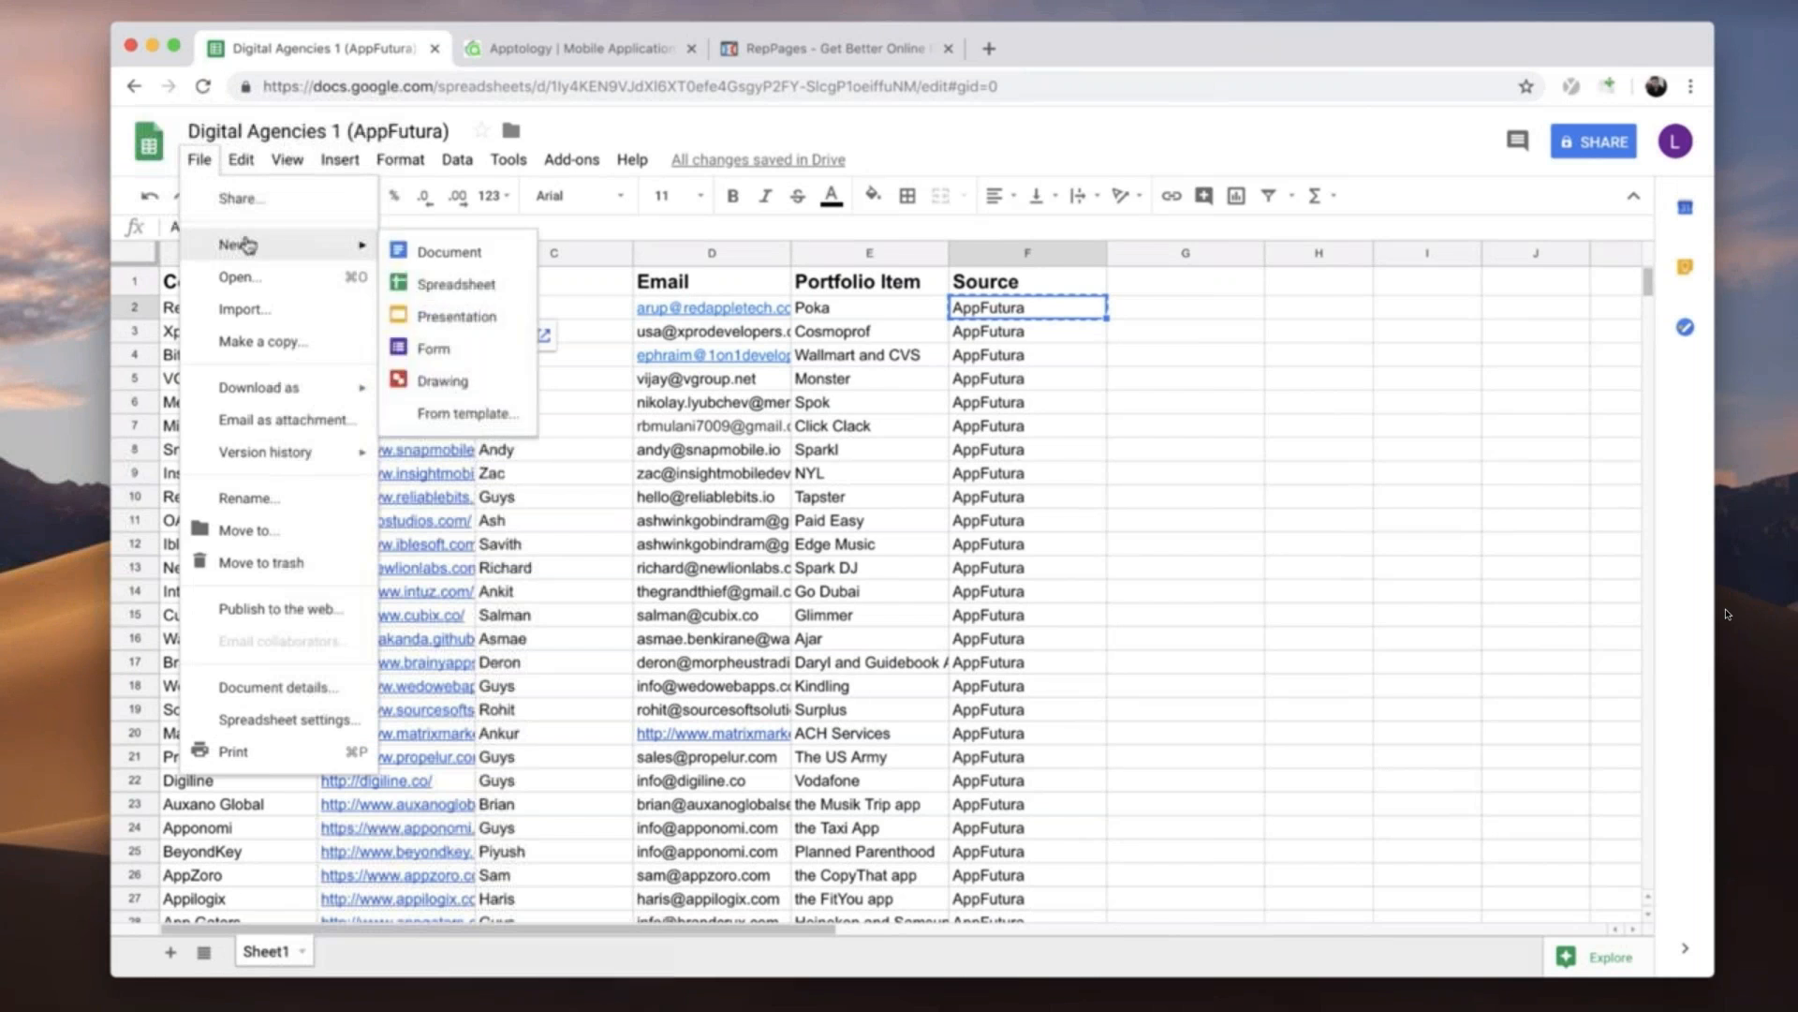
{"action": "left_click", "coordinate": [433, 293]}
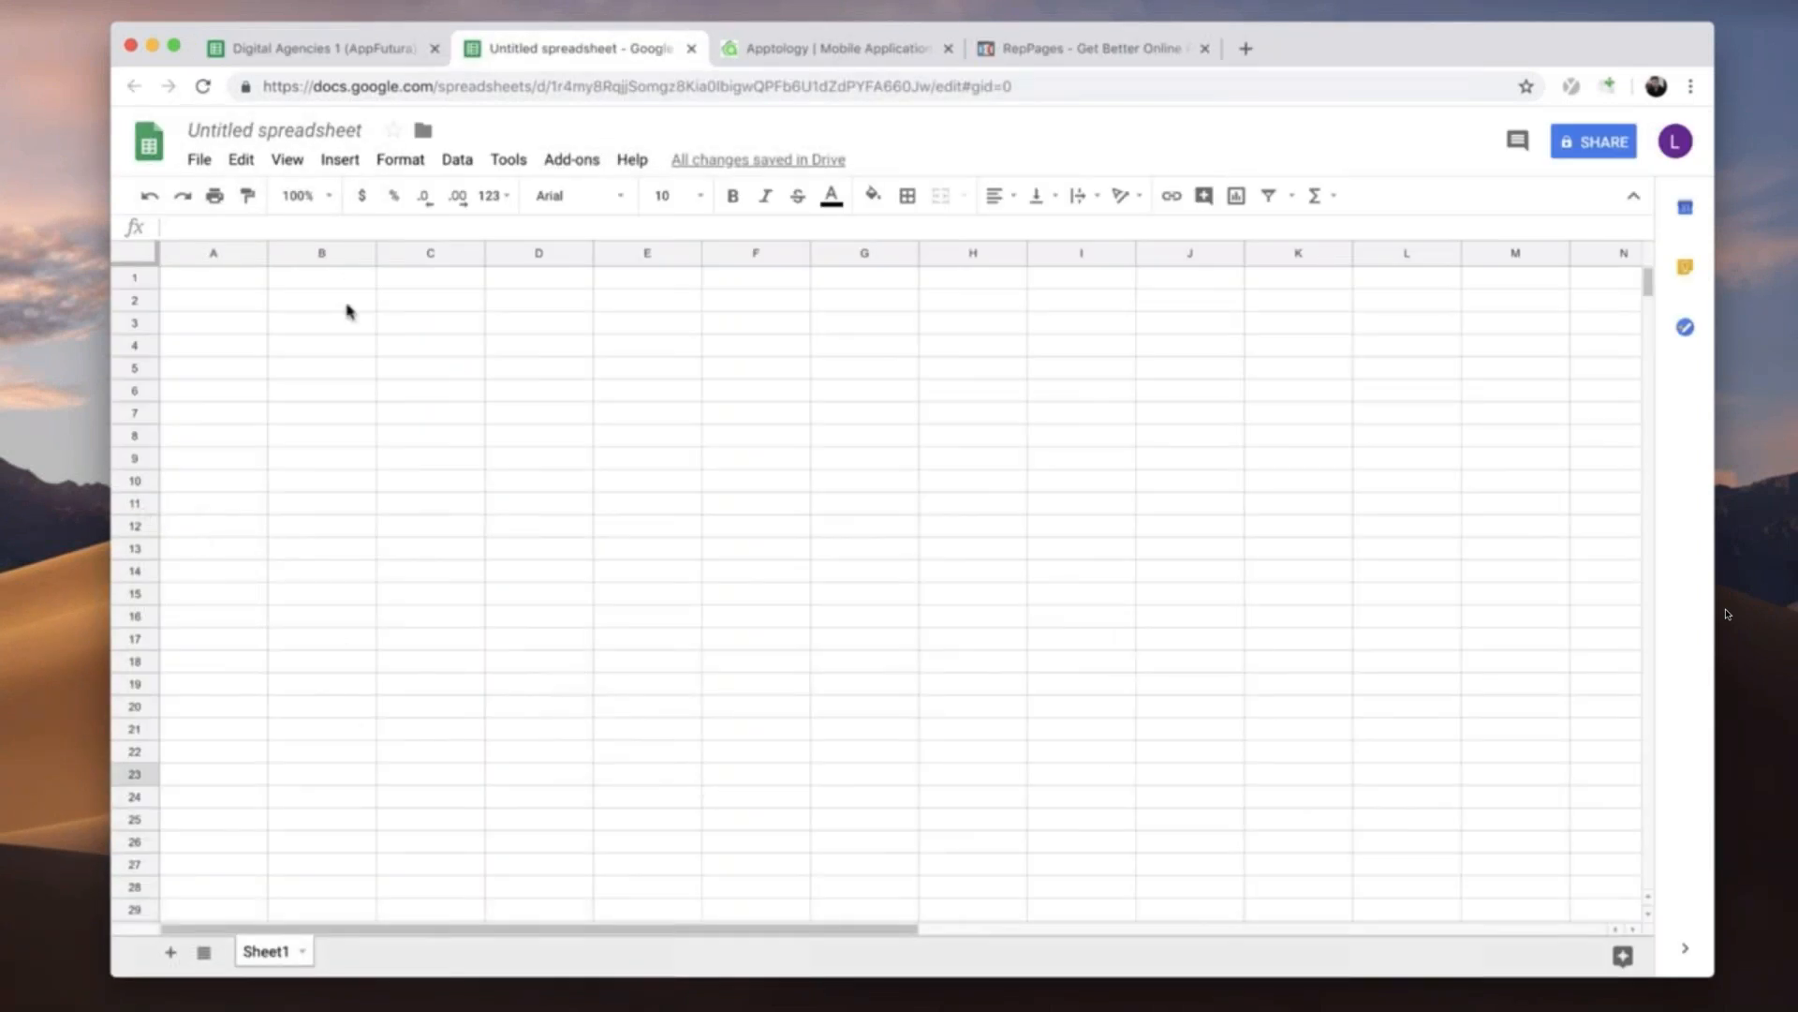
- Enter the headers Company, Website, Name, Email, Portfolio Item and Source across row 1, starting in cell A1
{"action": "left_click", "coordinate": [189, 281]}
{"action": "type", "text": "Company"}
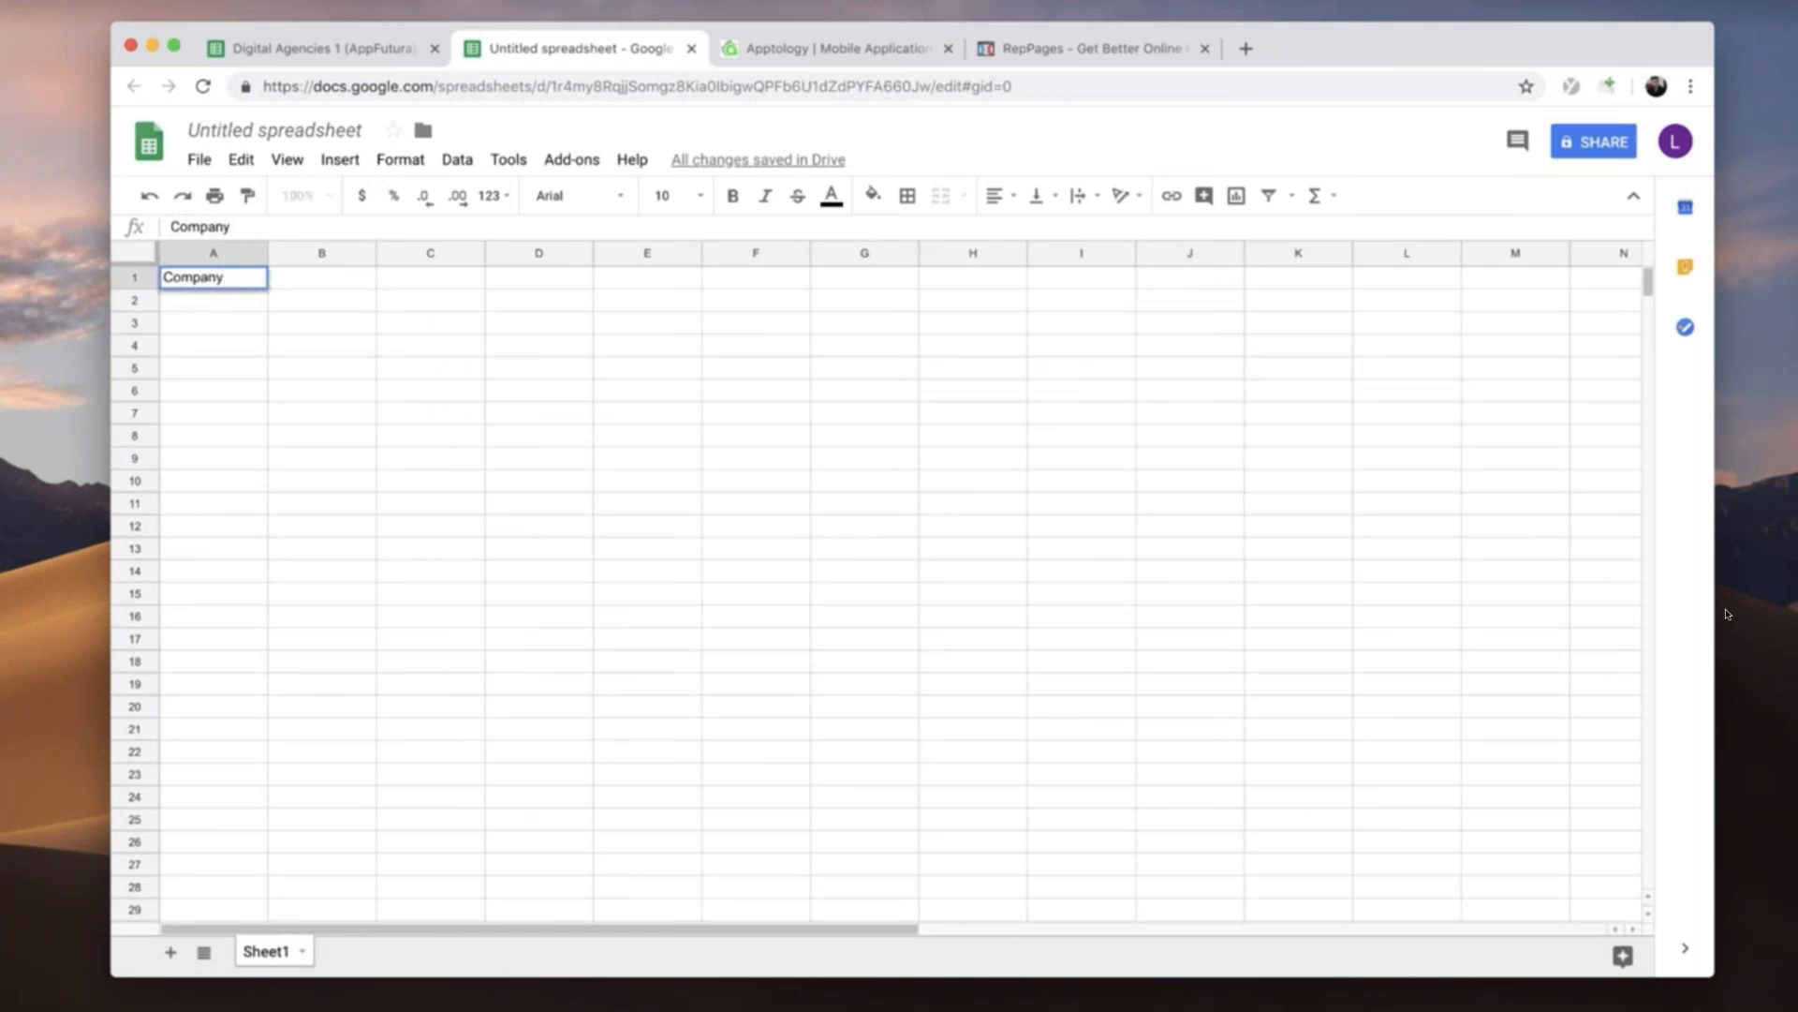
{"action": "key", "text": "Tab"}
{"action": "type", "text": "Website"}
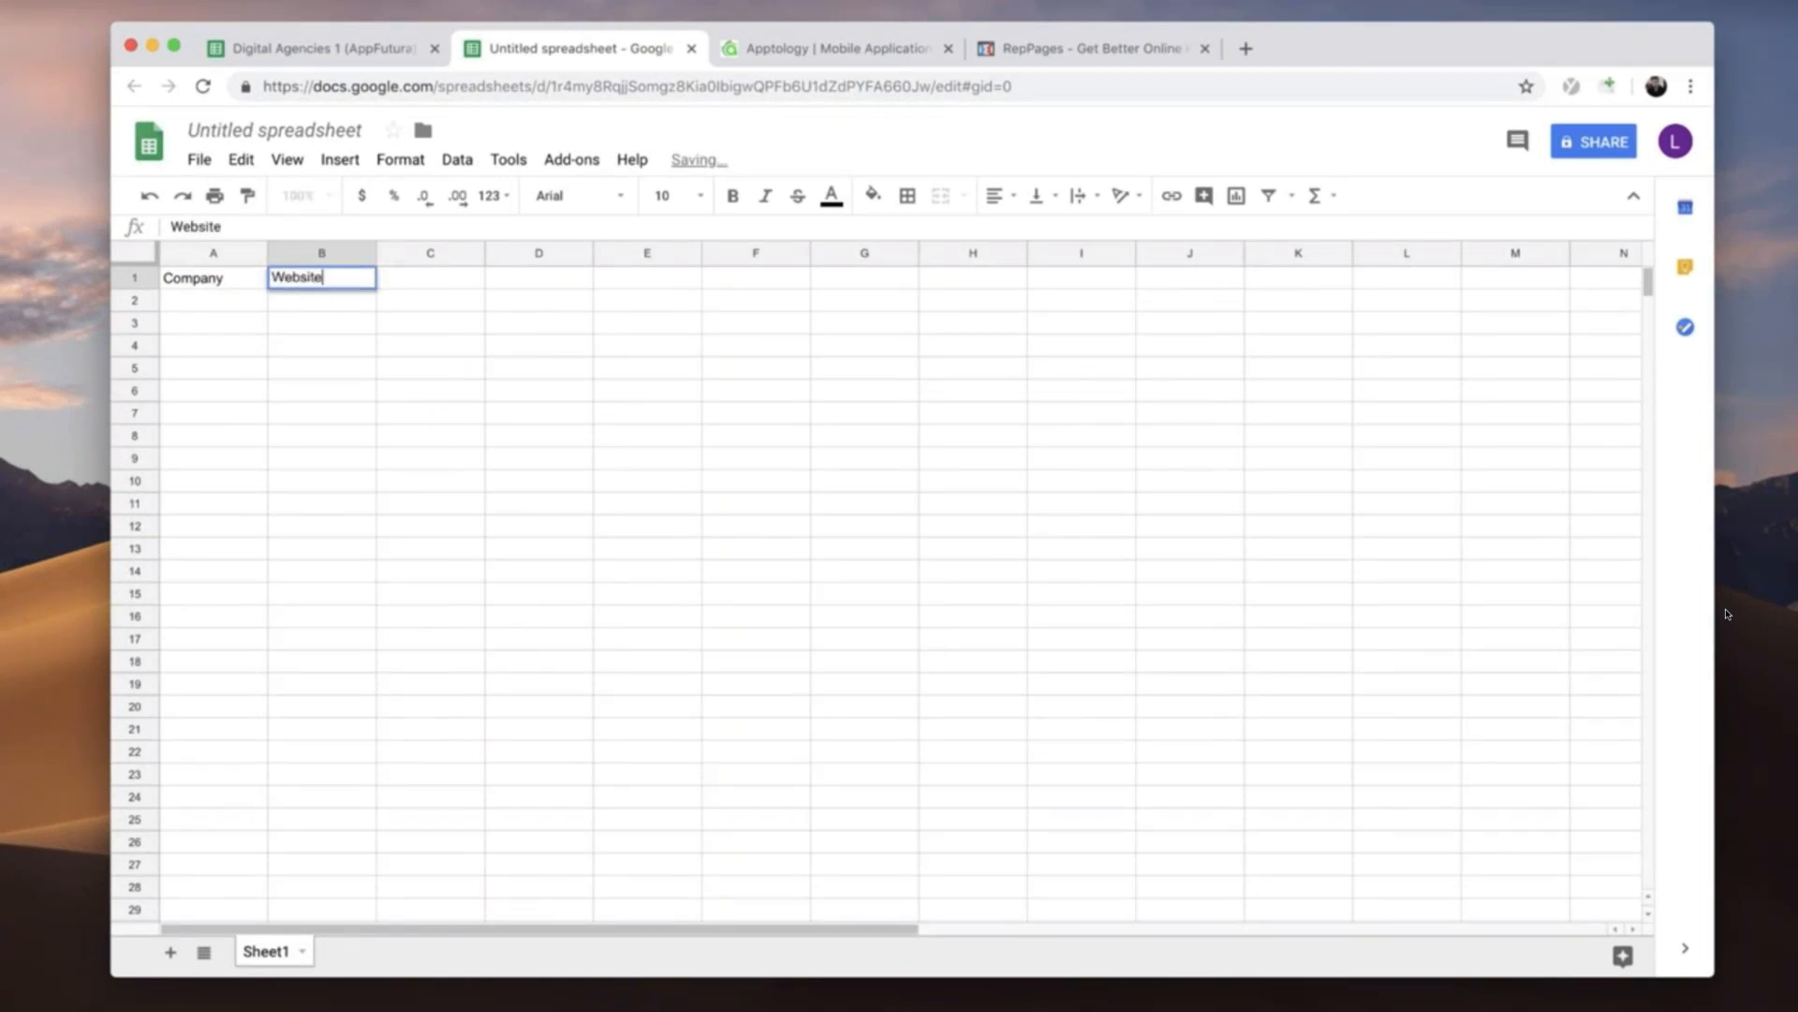
{"action": "key", "text": "Tab"}
{"action": "type", "text": "Name"}
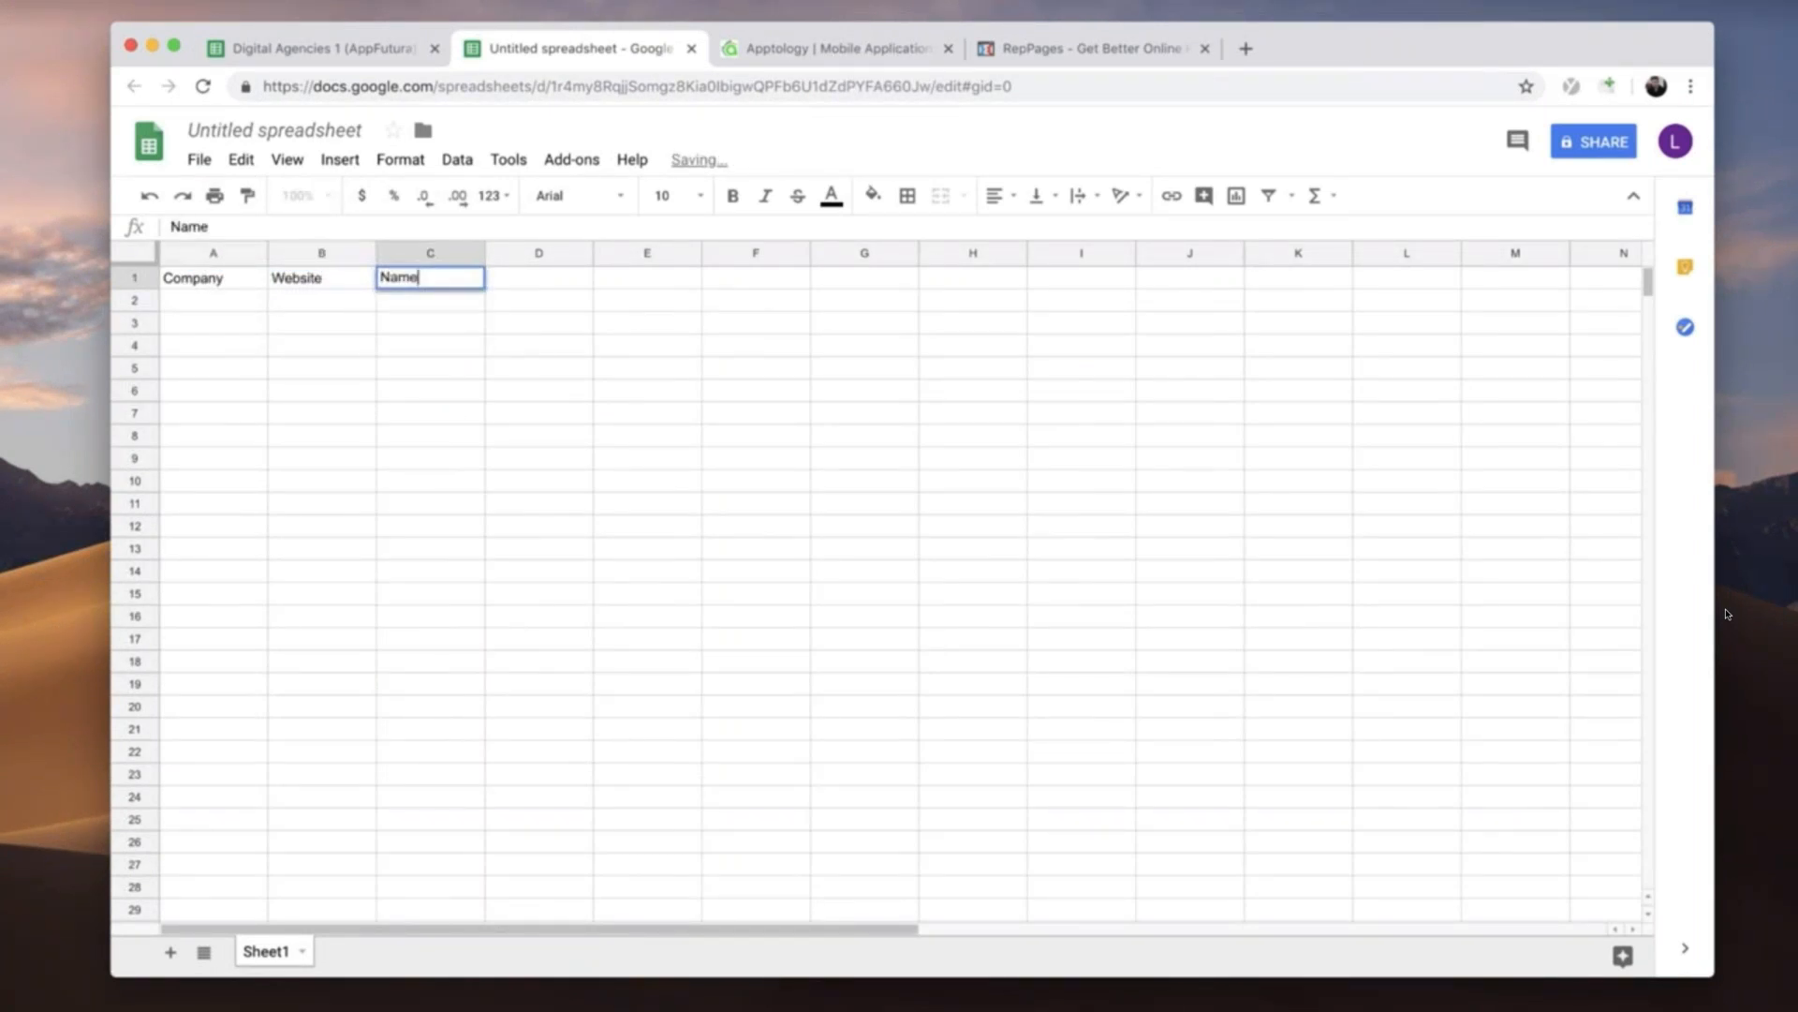
{"action": "key", "text": "Tab"}
{"action": "type", "text": "Email"}
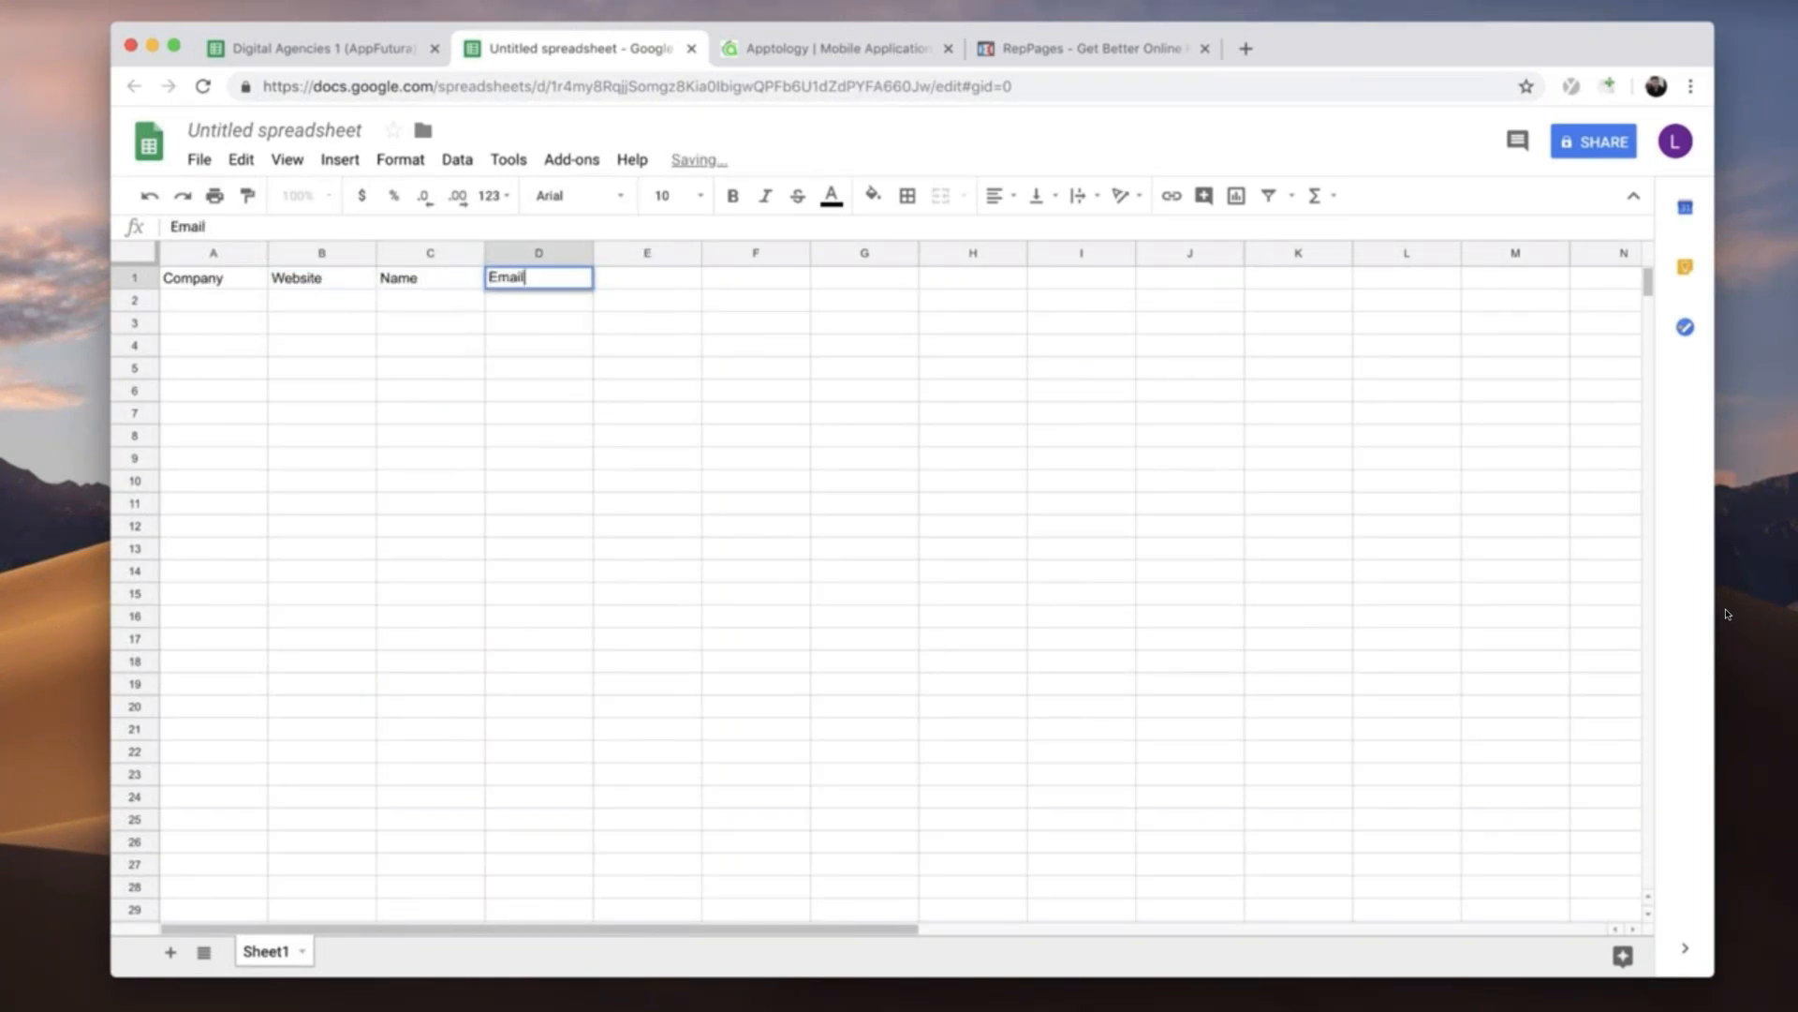
{"action": "key", "text": "Tab"}
{"action": "type", "text": "Port"}
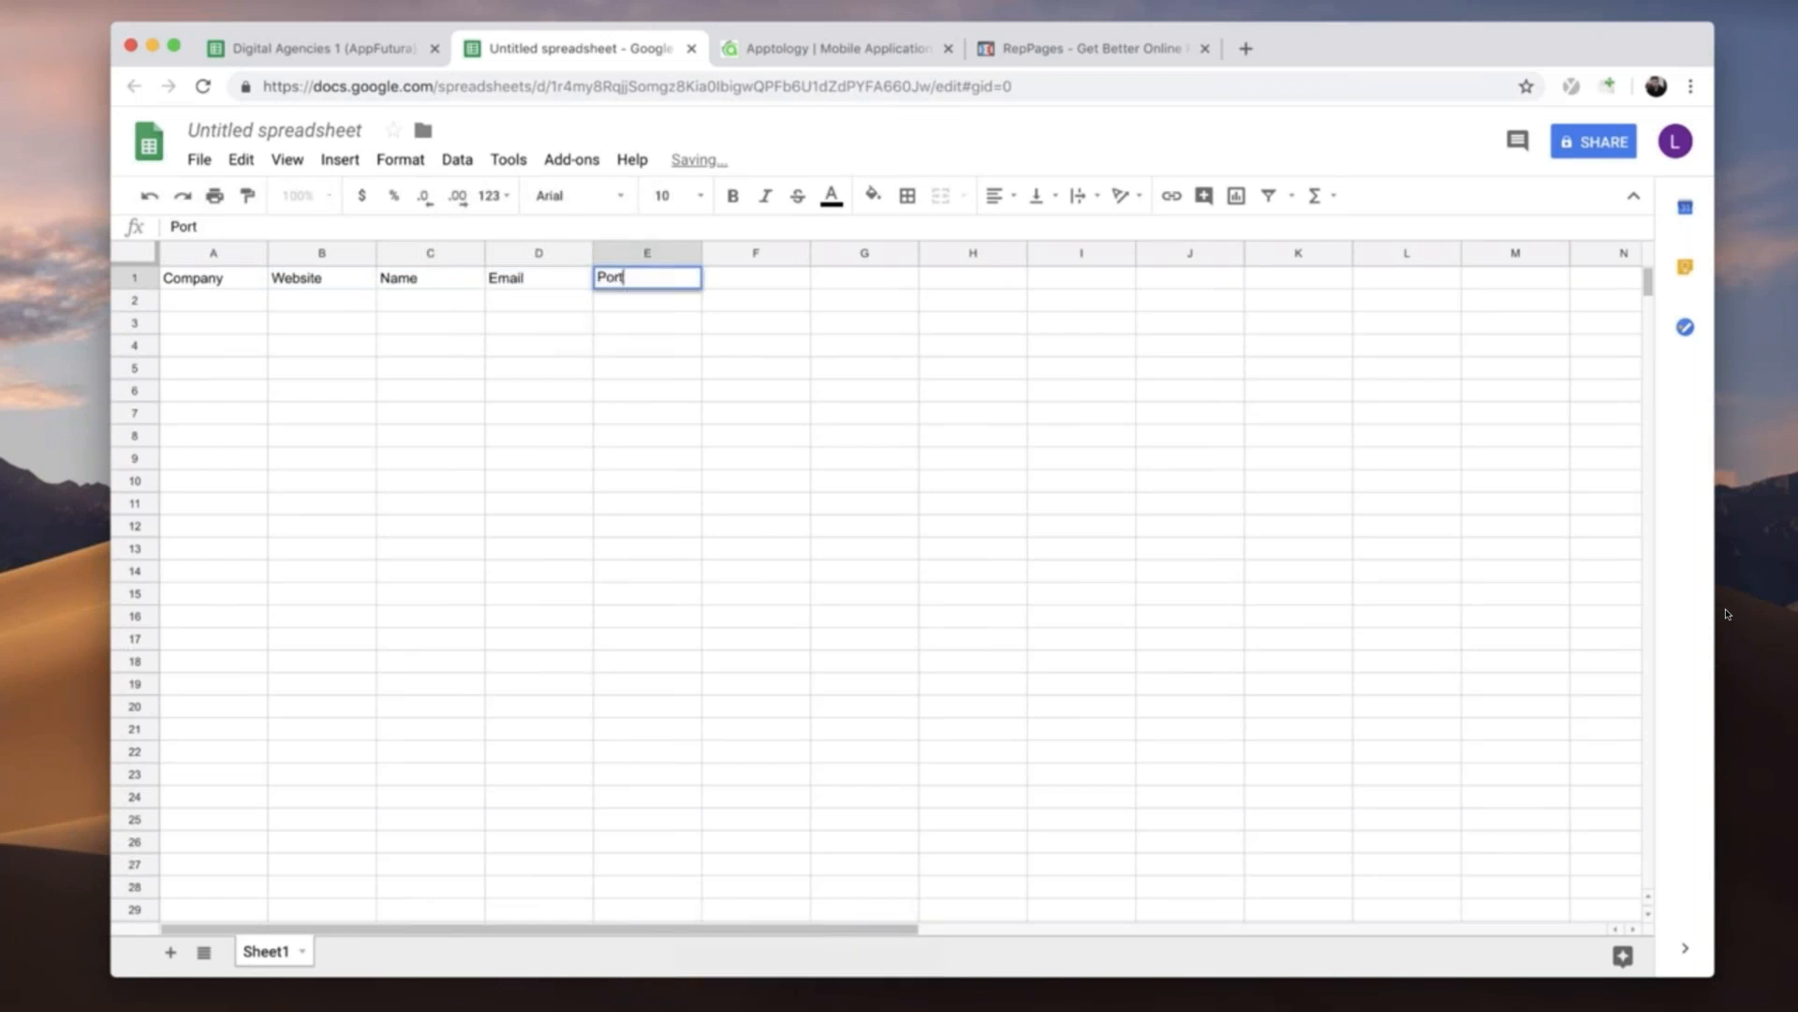
{"action": "type", "text": "folio ltem"}
{"action": "key", "text": "Tab"}
{"action": "type", "text": "Source"}
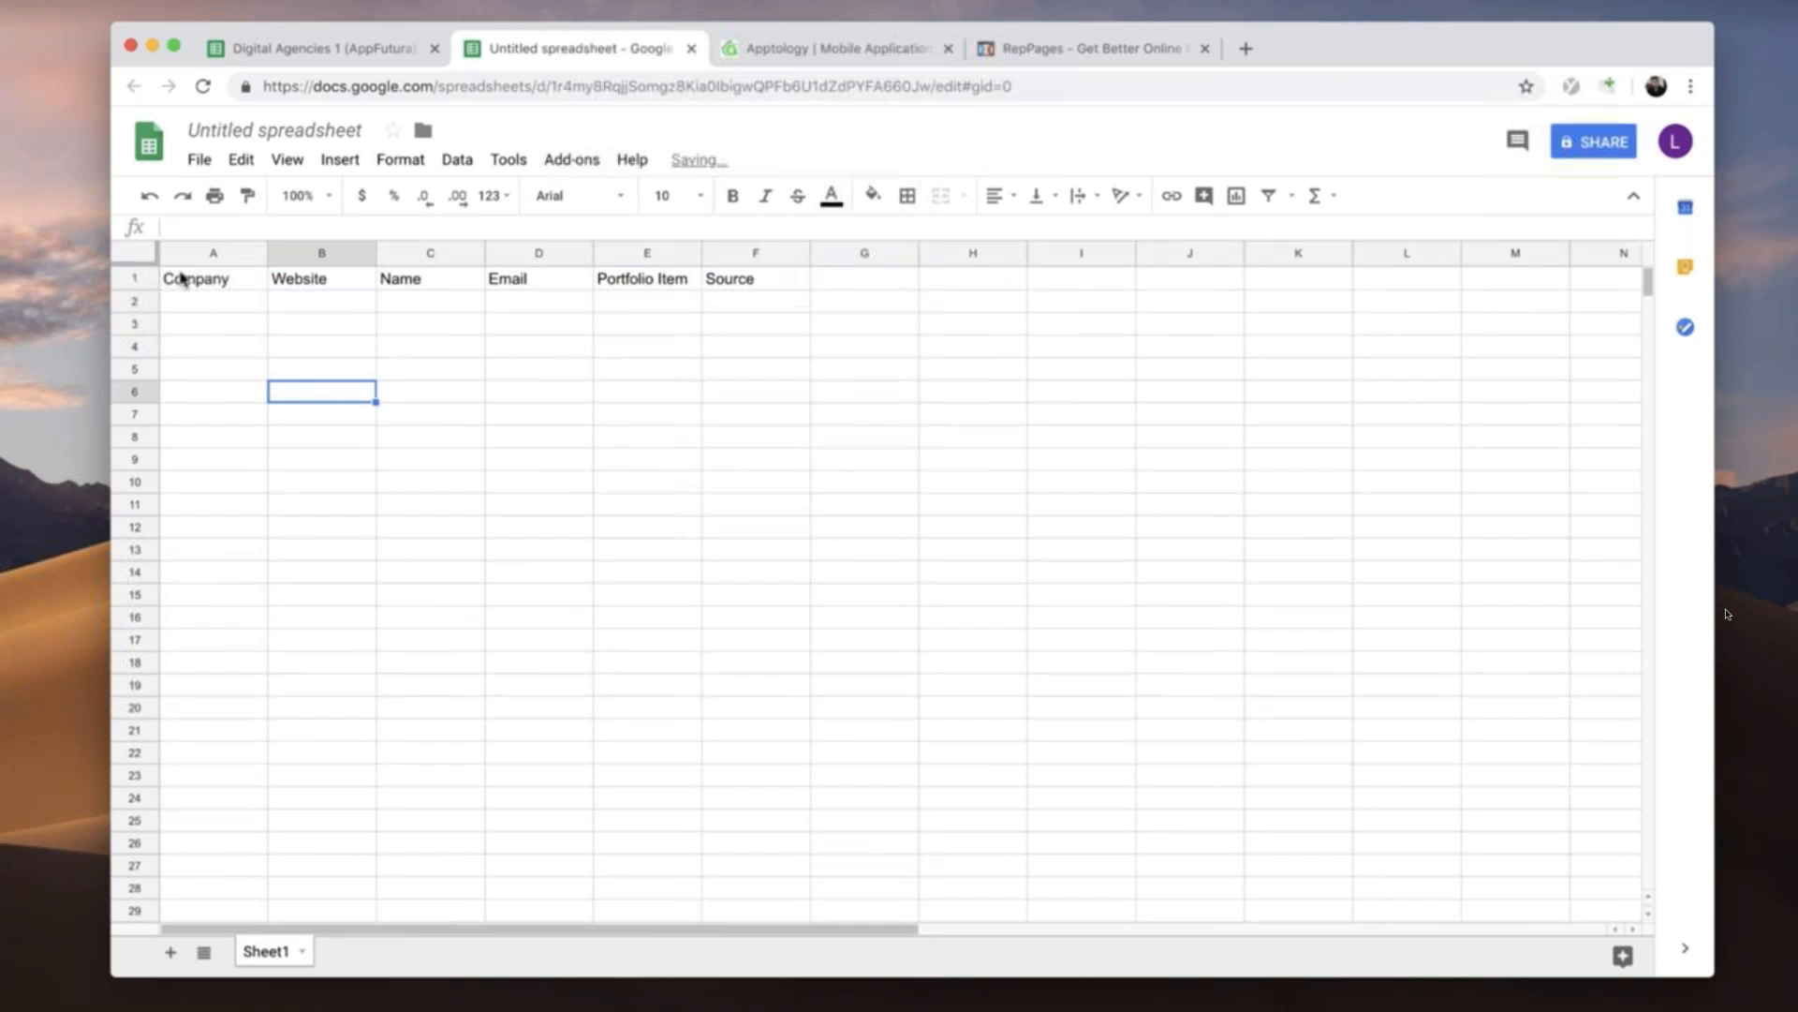
- Format the header cells A1 to F1 in bold at font size 14
{"action": "left_click", "coordinate": [181, 281]}
{"action": "left_click", "coordinate": [718, 278], "text": "shift"}
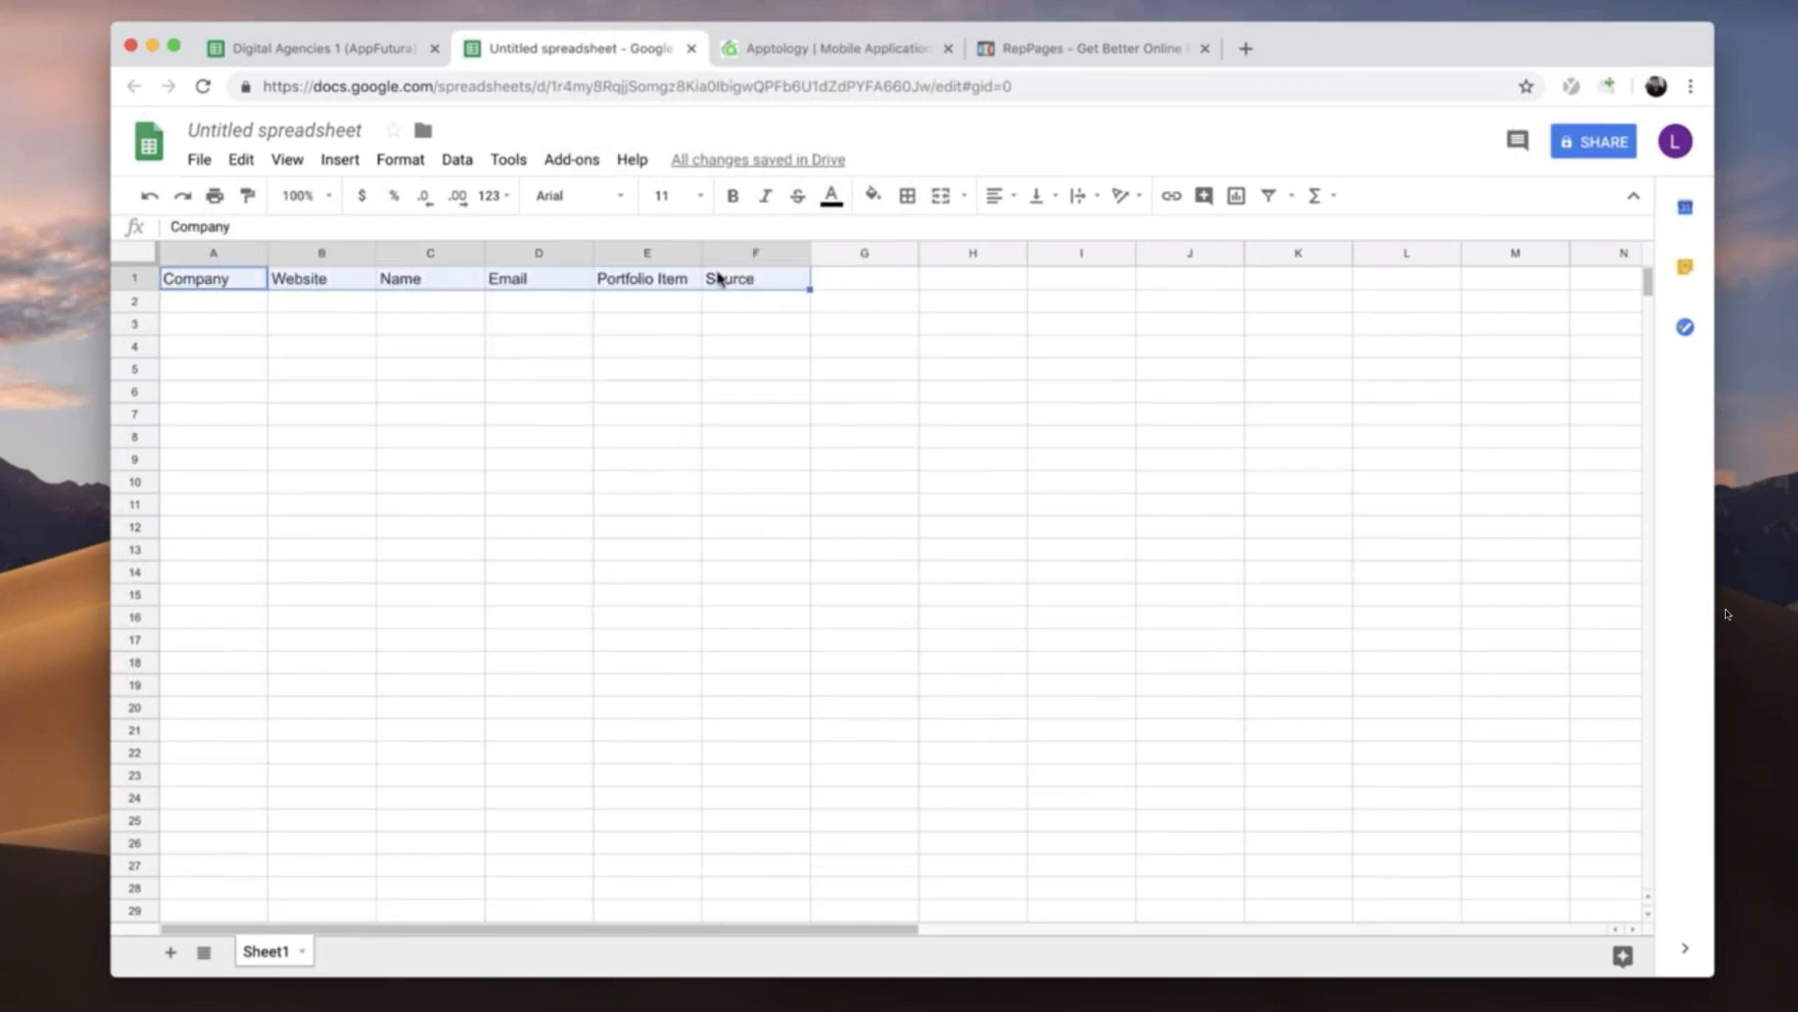
{"action": "left_click", "coordinate": [700, 196]}
{"action": "left_click", "coordinate": [693, 459]}
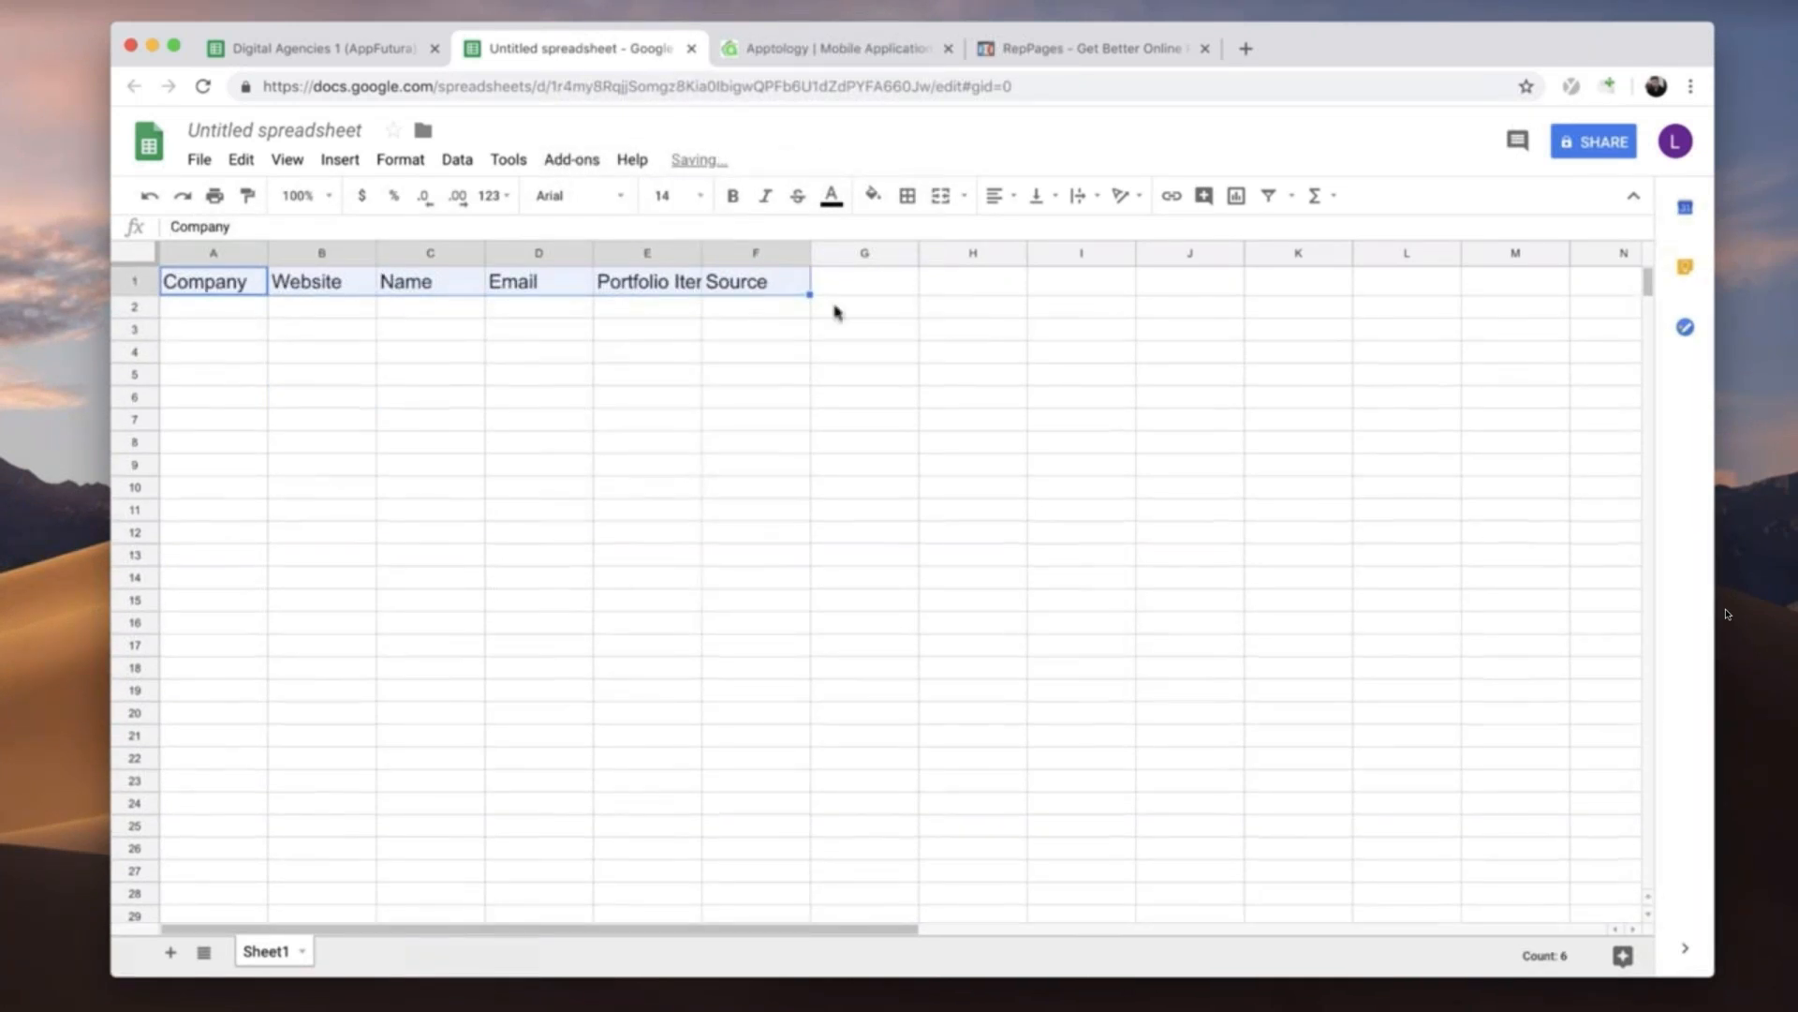
{"action": "left_click", "coordinate": [732, 197]}
{"action": "left_click", "coordinate": [602, 373]}
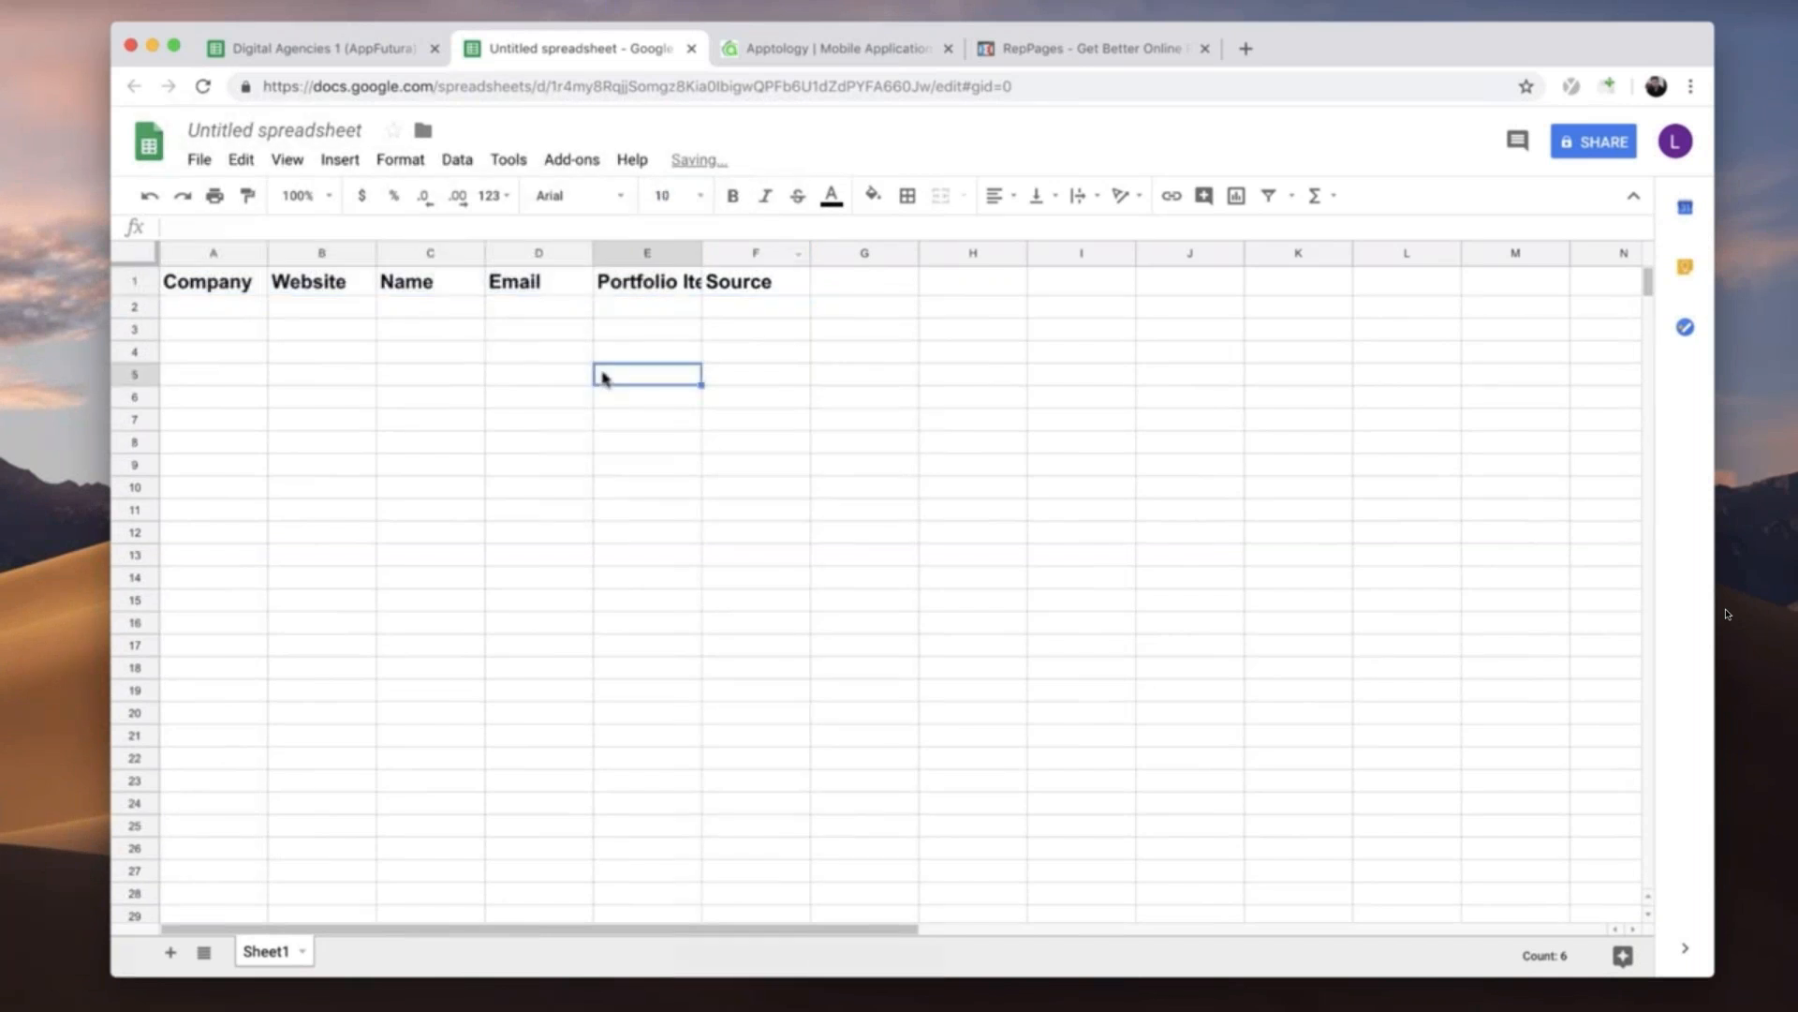
- Widen the Company, Website, Email and Portfolio Item columns to leave more room for their entries
{"action": "left_click_drag", "start_coordinate": [376, 253], "coordinate": [447, 253]}
{"action": "left_click_drag", "start_coordinate": [665, 253], "coordinate": [723, 253]}
{"action": "left_click_drag", "start_coordinate": [831, 253], "coordinate": [898, 253]}
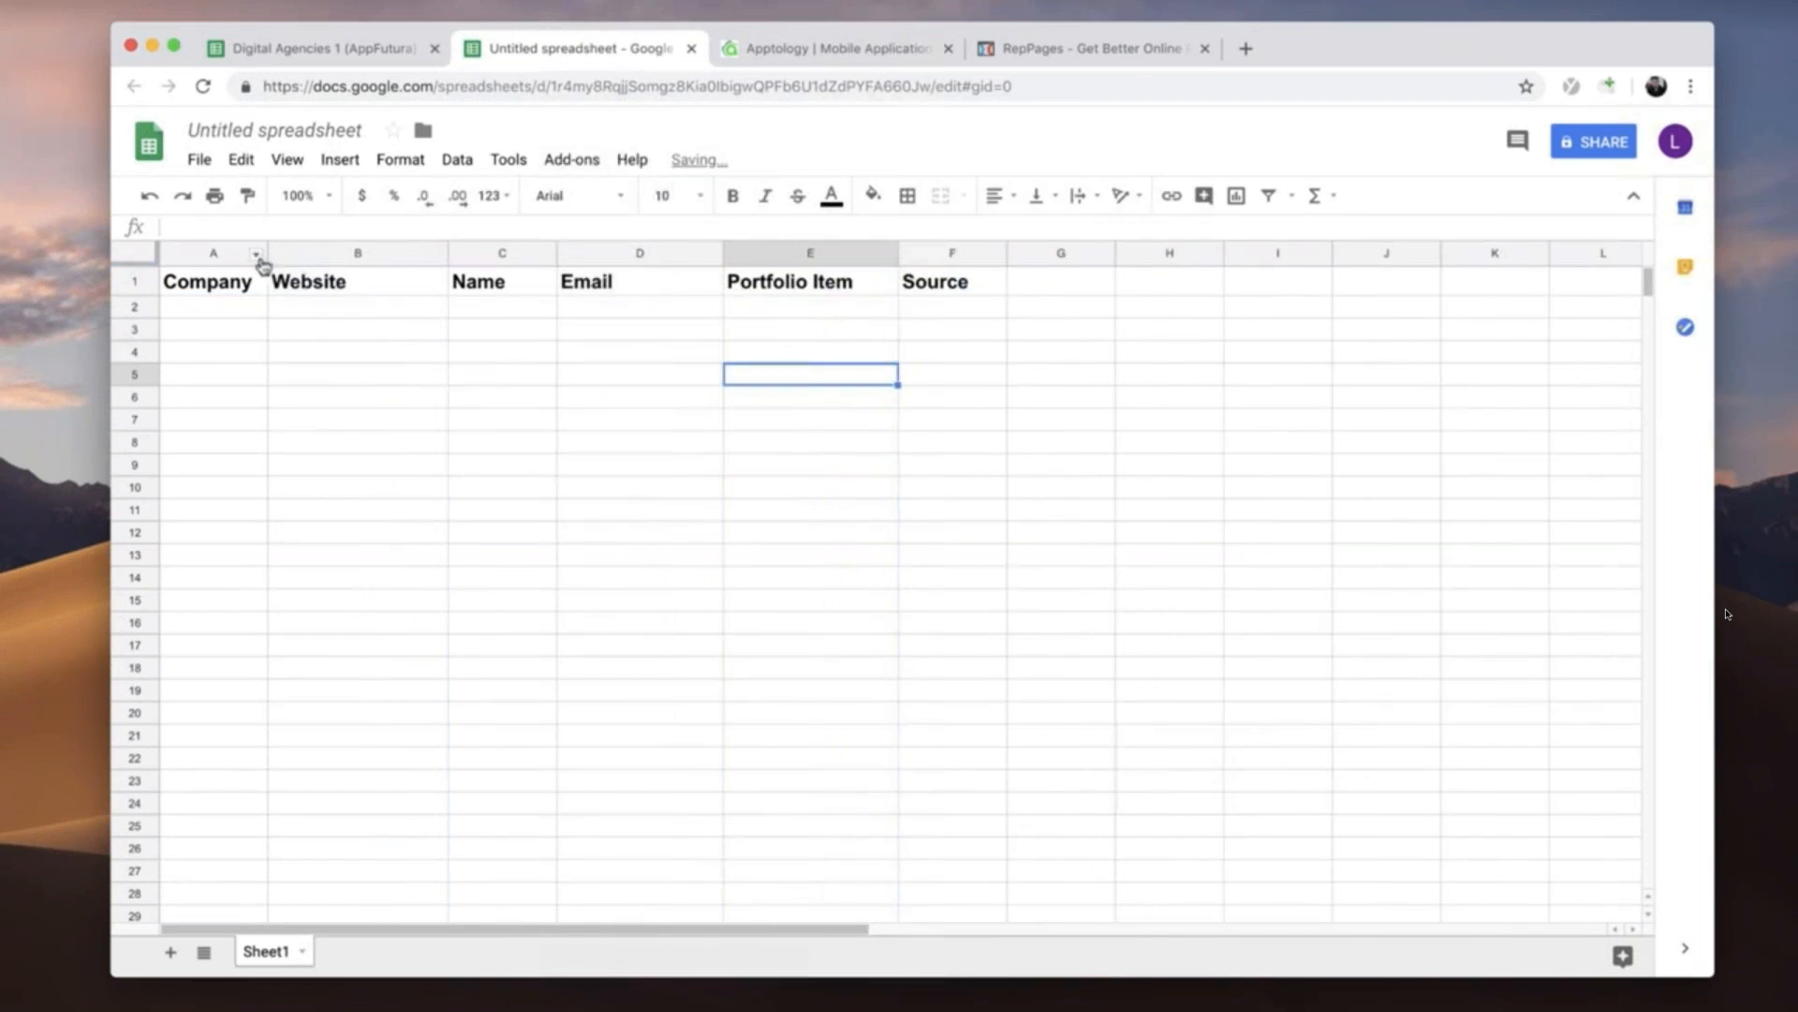
{"action": "left_click_drag", "start_coordinate": [268, 253], "coordinate": [307, 253]}
{"action": "left_click", "coordinate": [313, 351]}
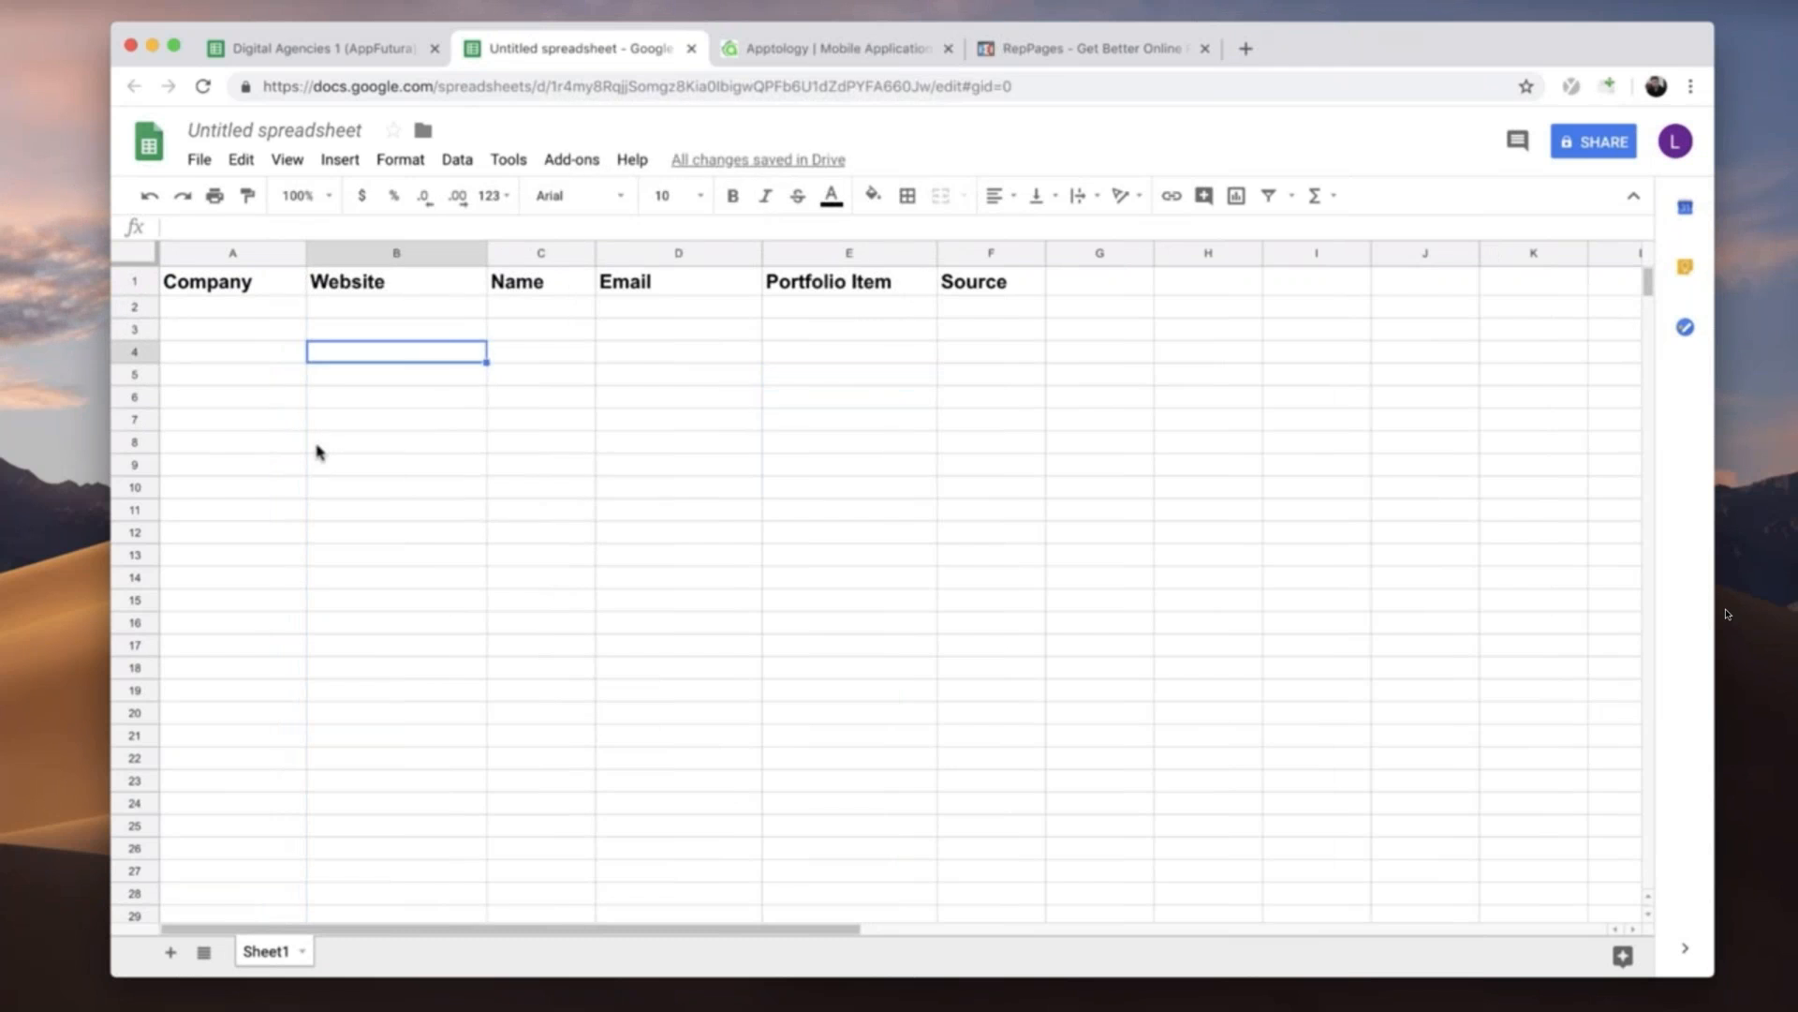
{"action": "left_click", "coordinate": [609, 558]}
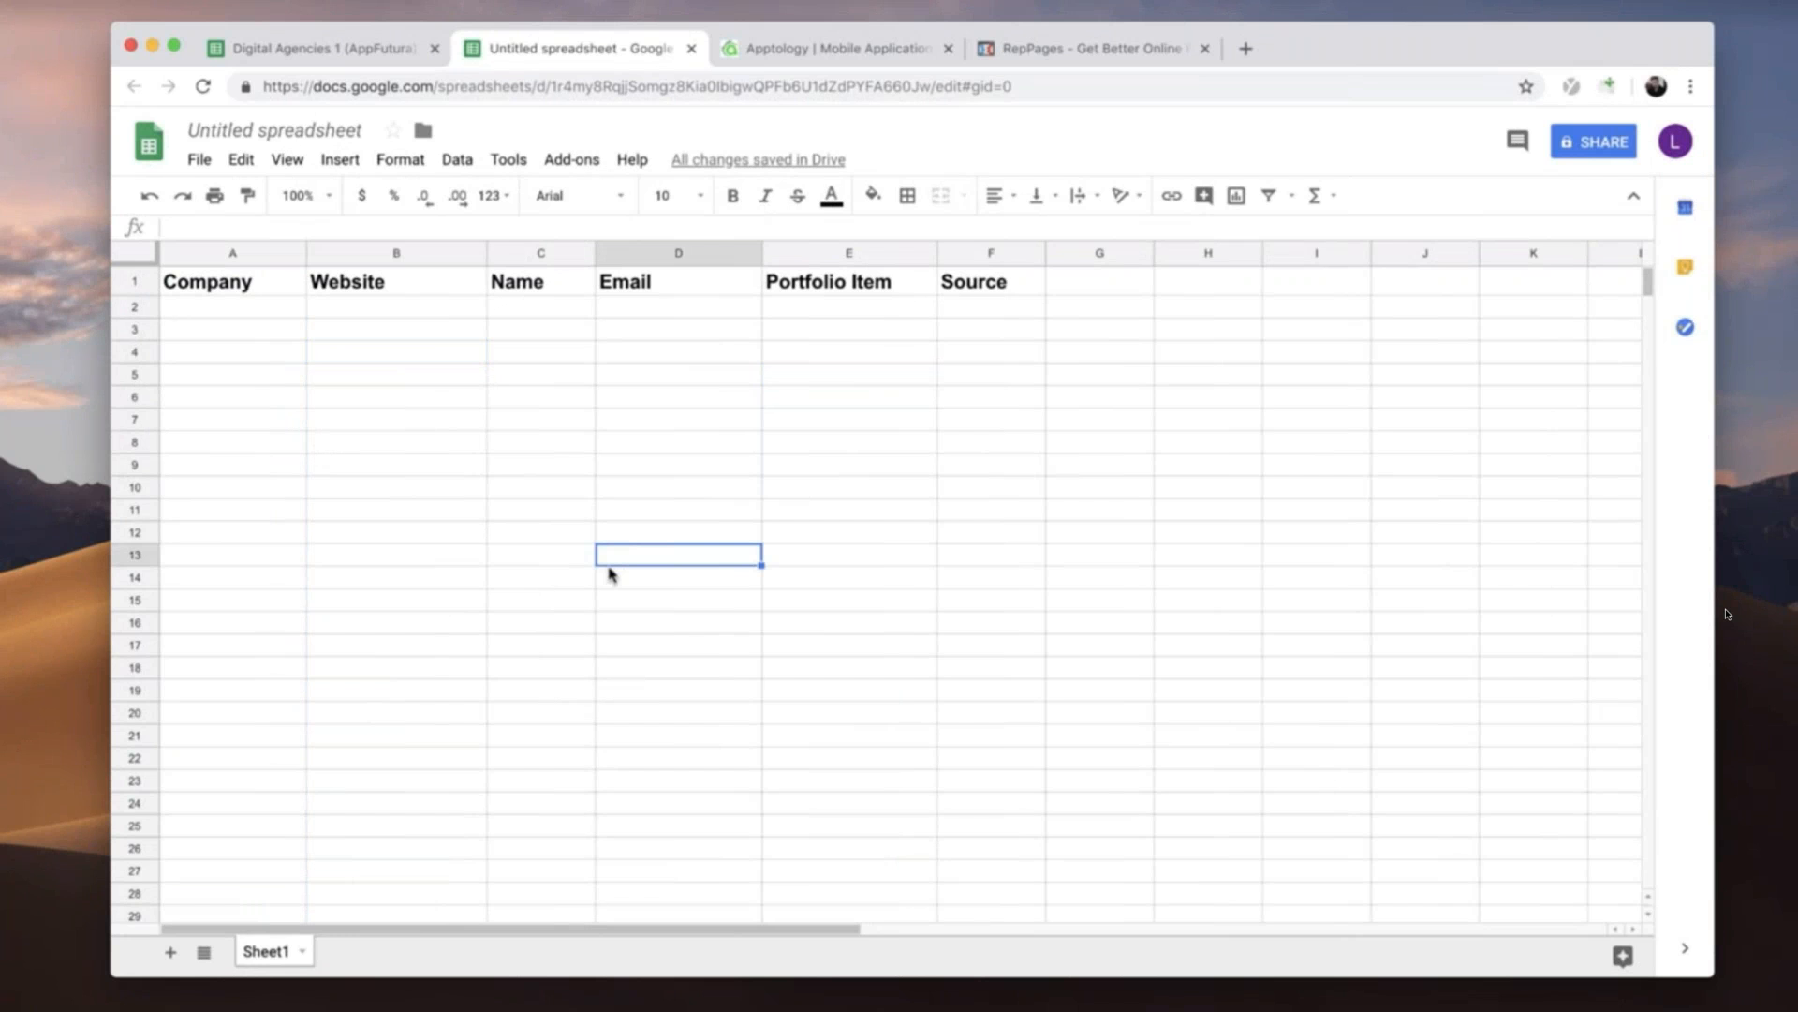
- Rename the spreadsheet as Italian Restaurants in San Francisco (Yelp)
{"action": "left_click", "coordinate": [343, 129]}
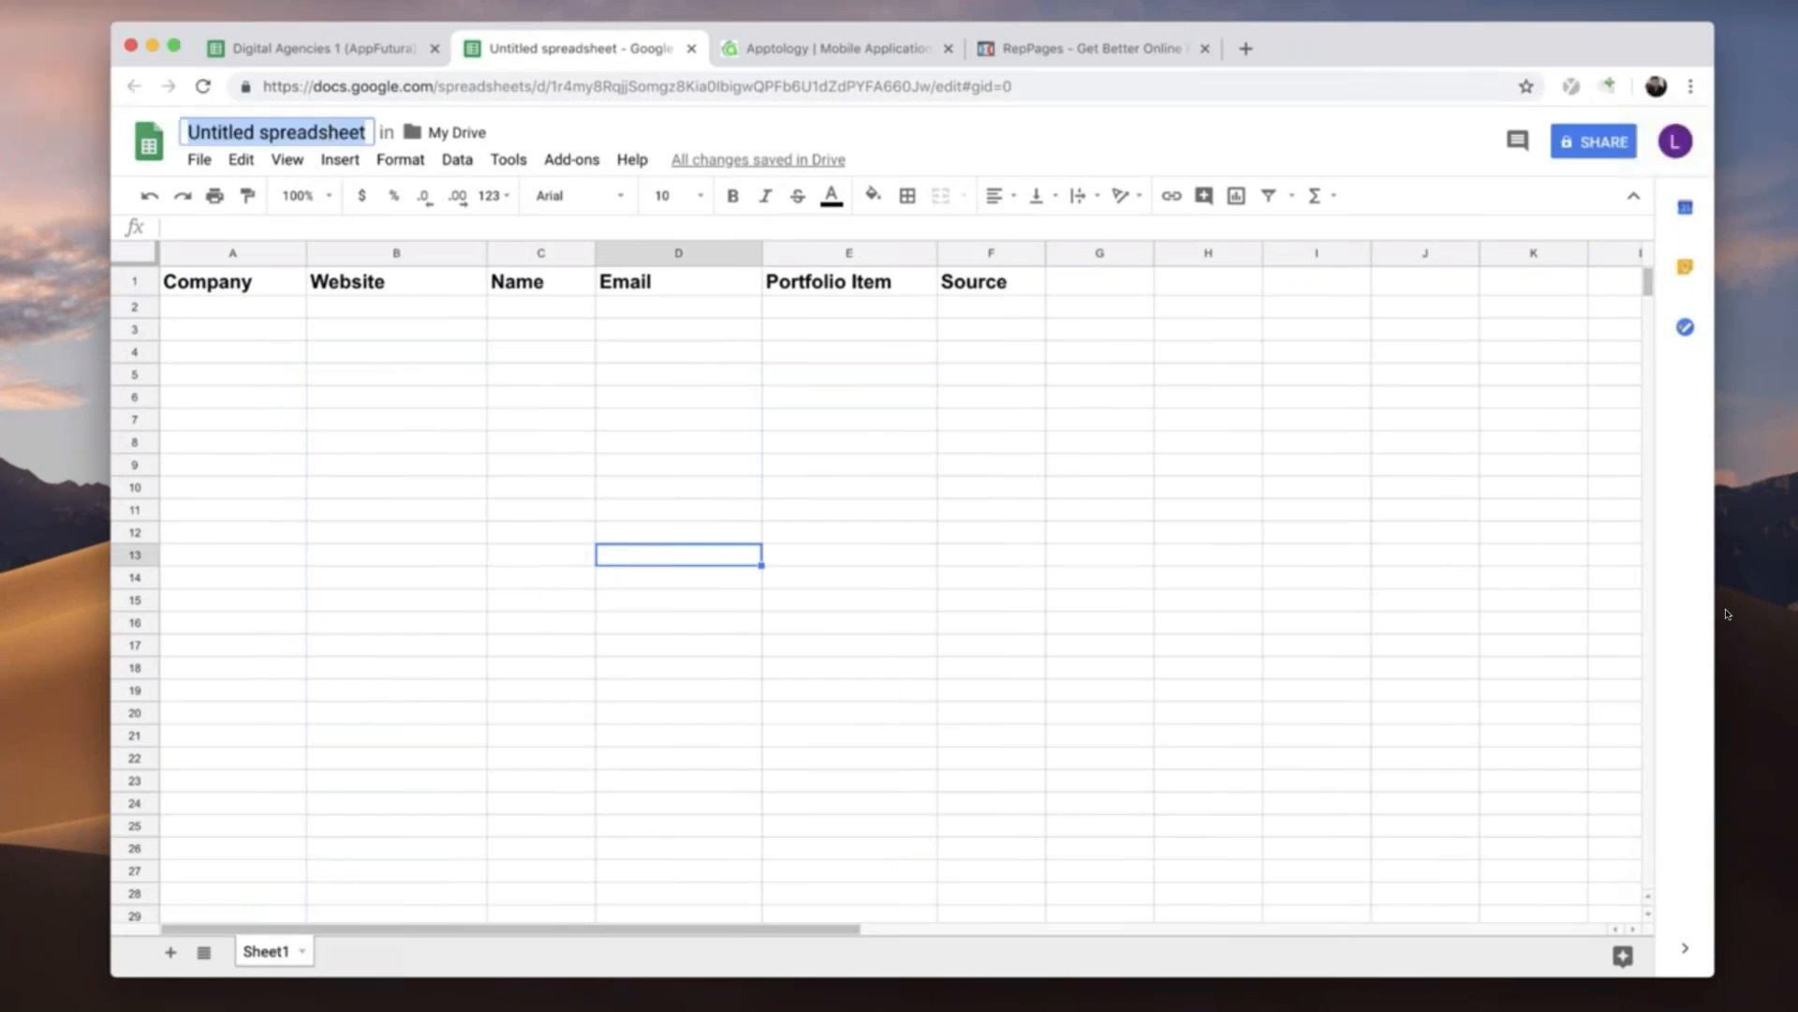
{"action": "type", "text": "Italian Restaurants in San Francisco (Yelp)"}
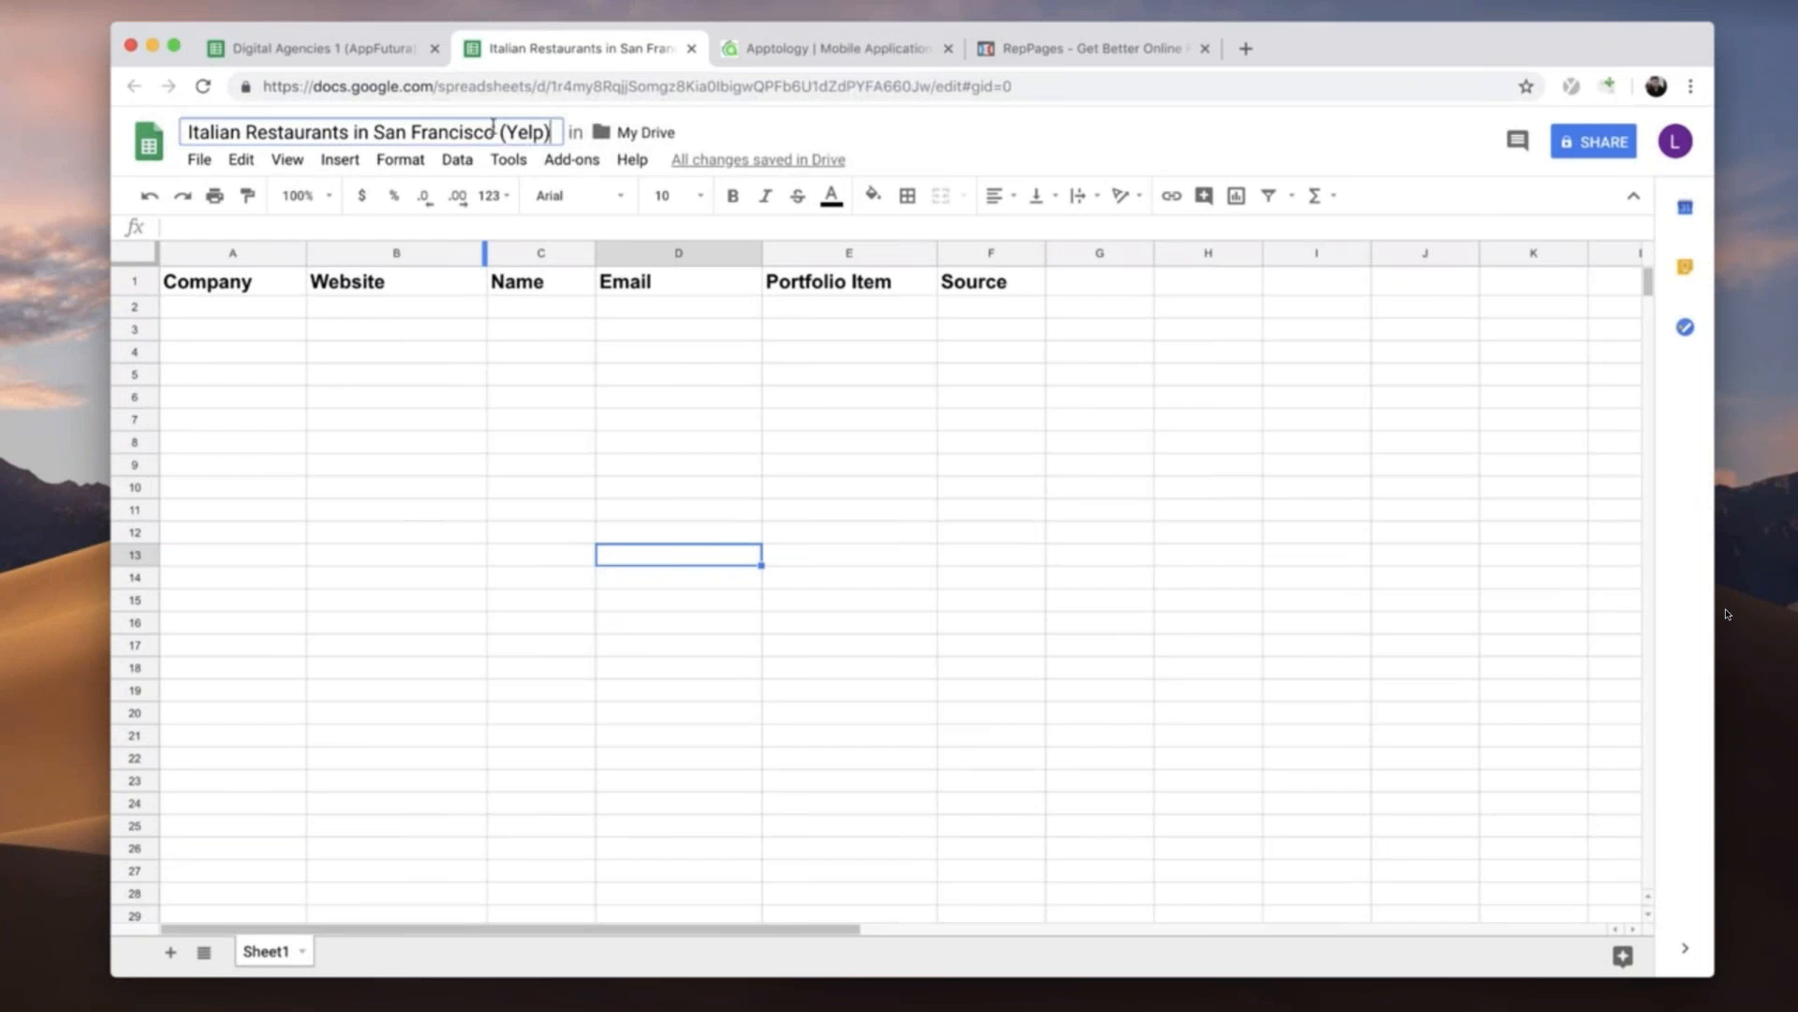
{"action": "key", "text": "Return"}
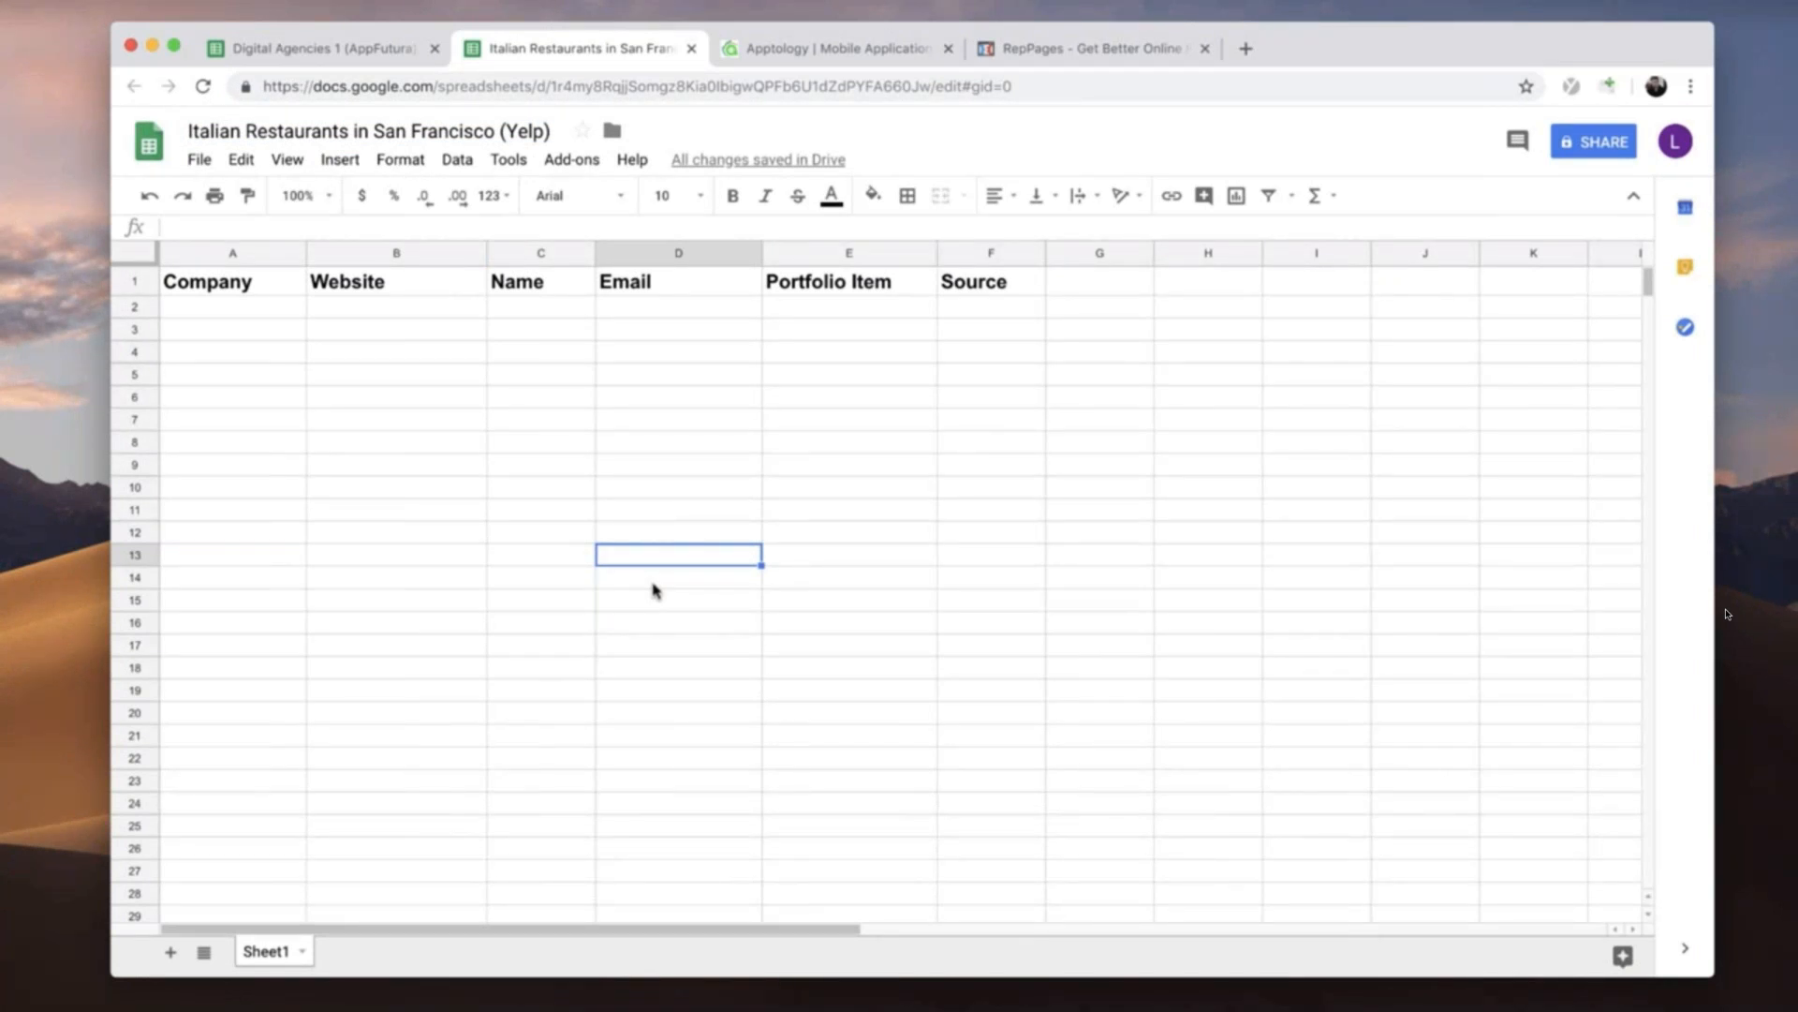
- Look over the RepPages sales page and its feature sections, and return to the Italian restaurants spreadsheet
{"action": "left_click", "coordinate": [1115, 51]}
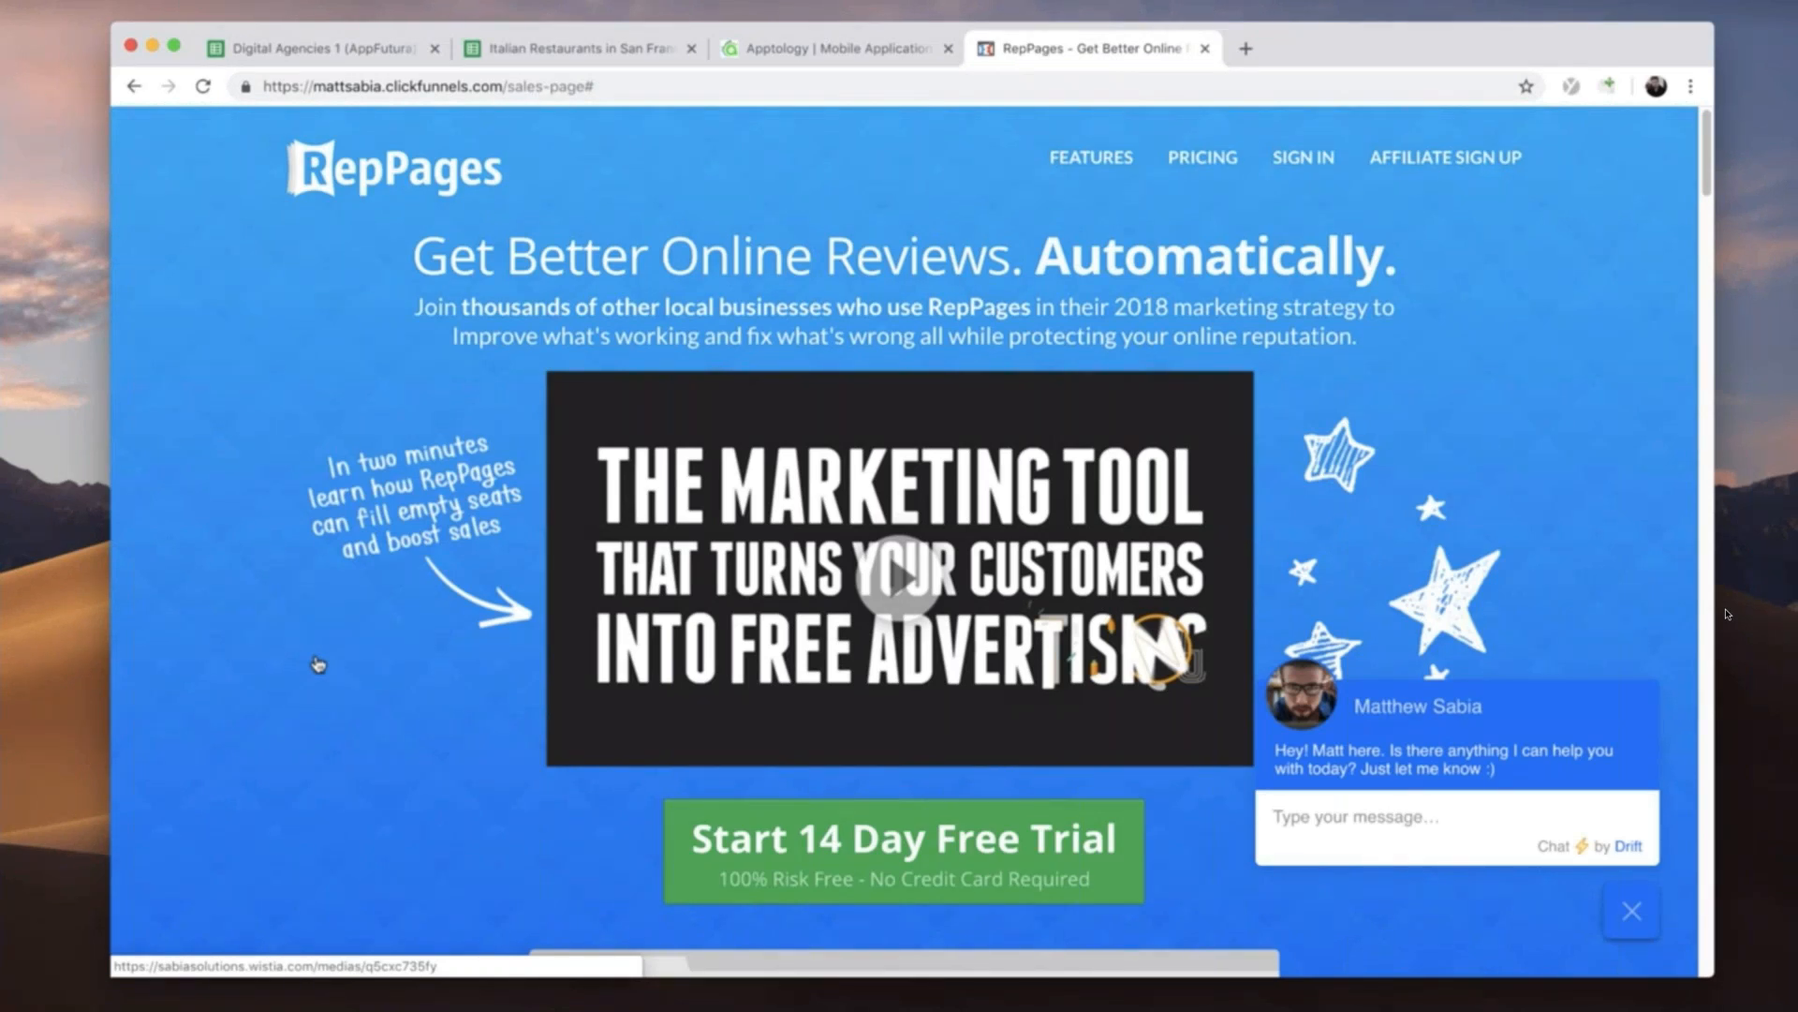
{"action": "scroll", "coordinate": [318, 664], "scroll_direction": "down", "scroll_amount": 20}
{"action": "scroll", "coordinate": [319, 664], "scroll_direction": "down", "scroll_amount": 12}
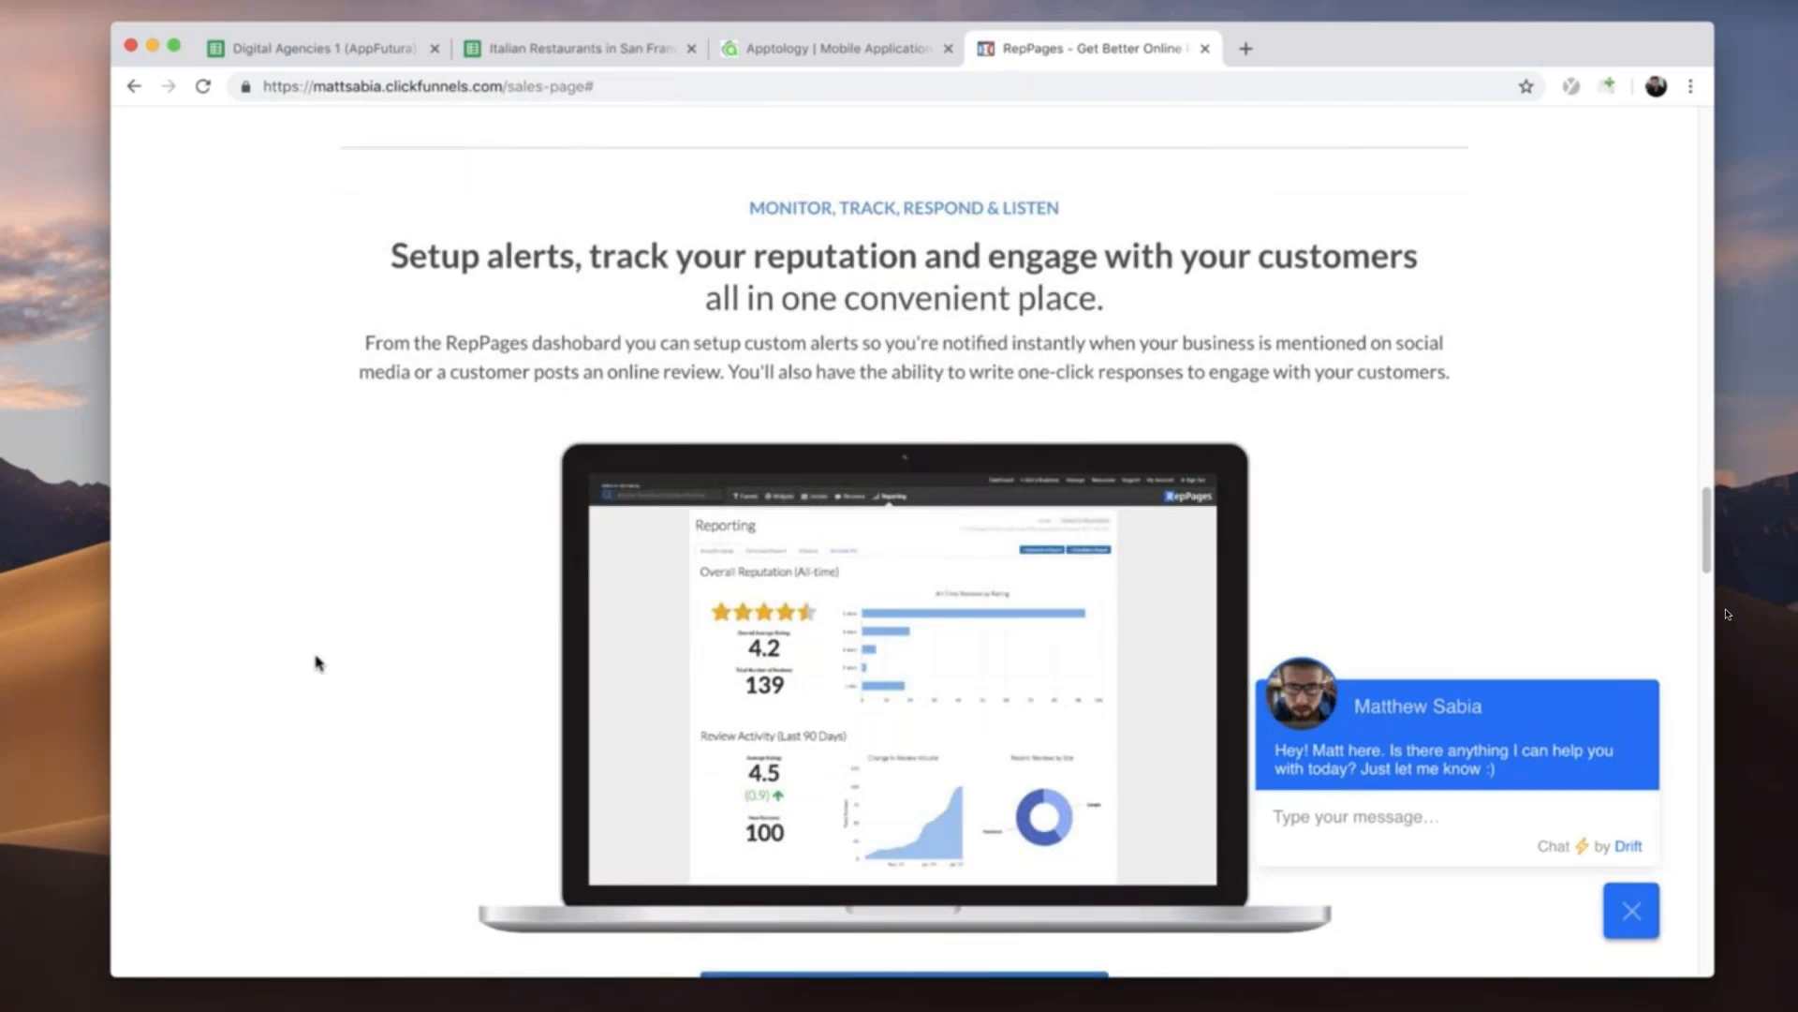
{"action": "scroll", "coordinate": [318, 664], "scroll_direction": "up", "scroll_amount": 20}
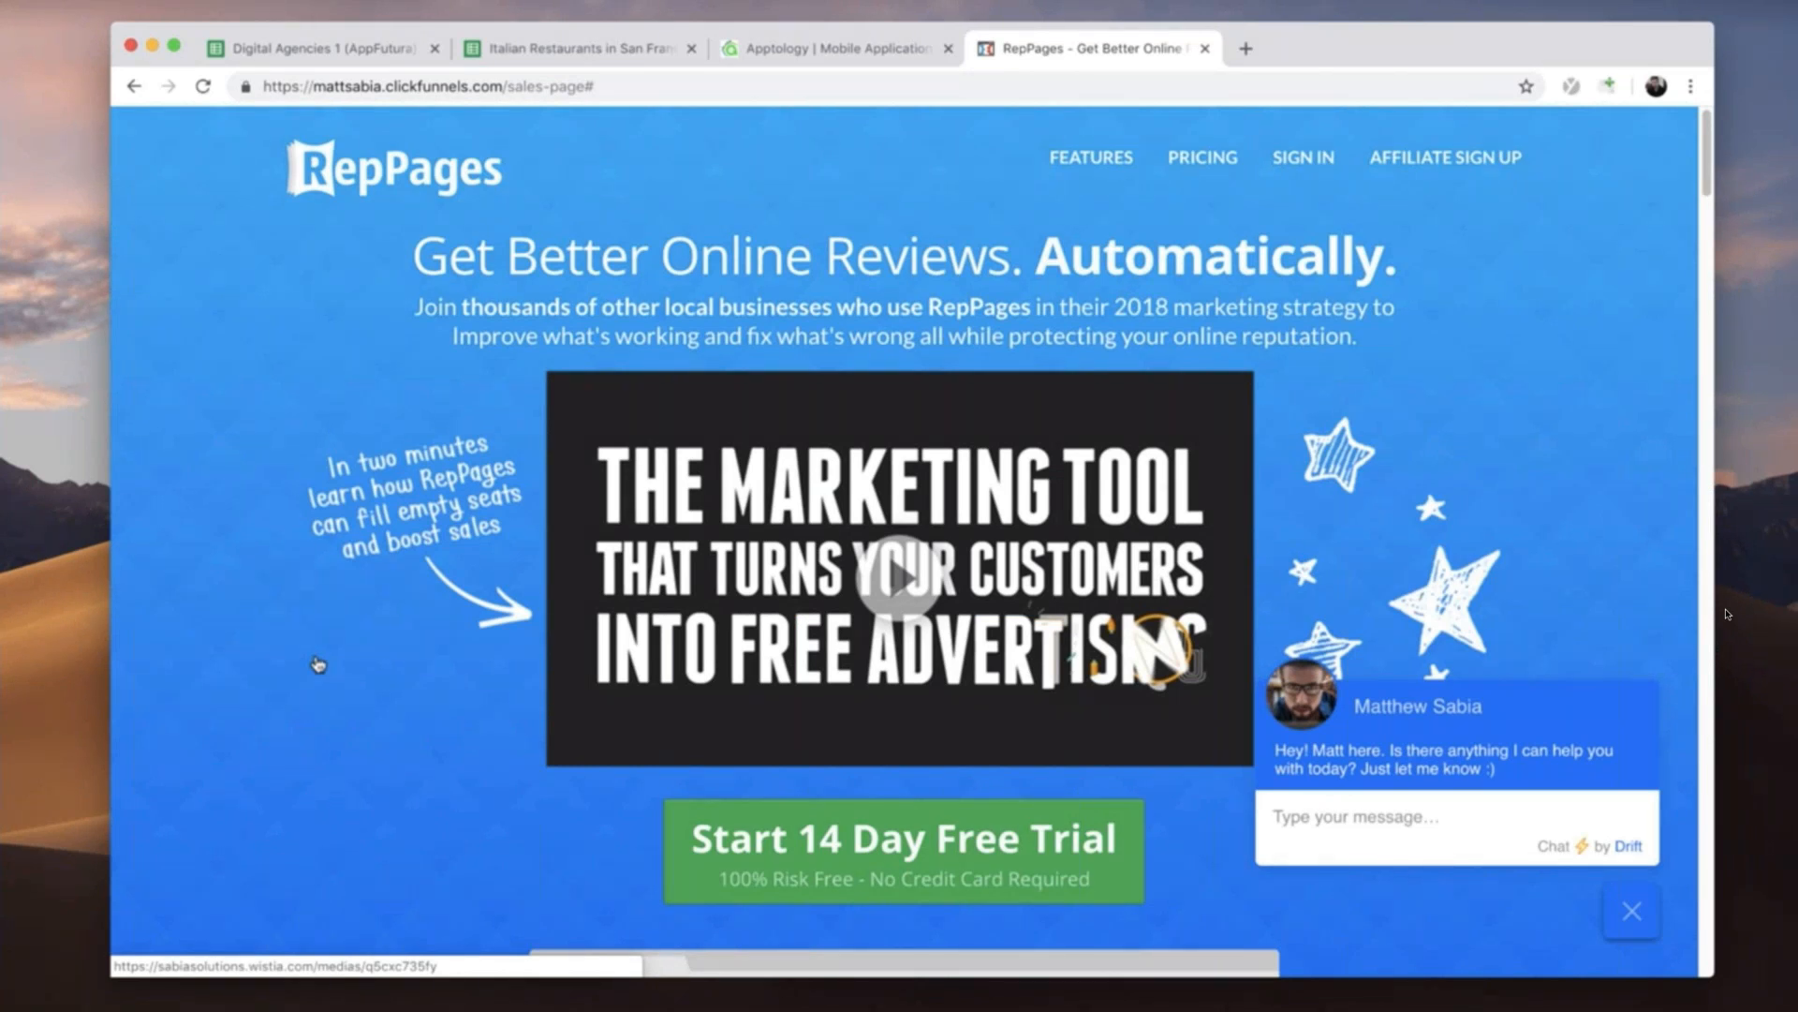
{"action": "left_click", "coordinate": [499, 52]}
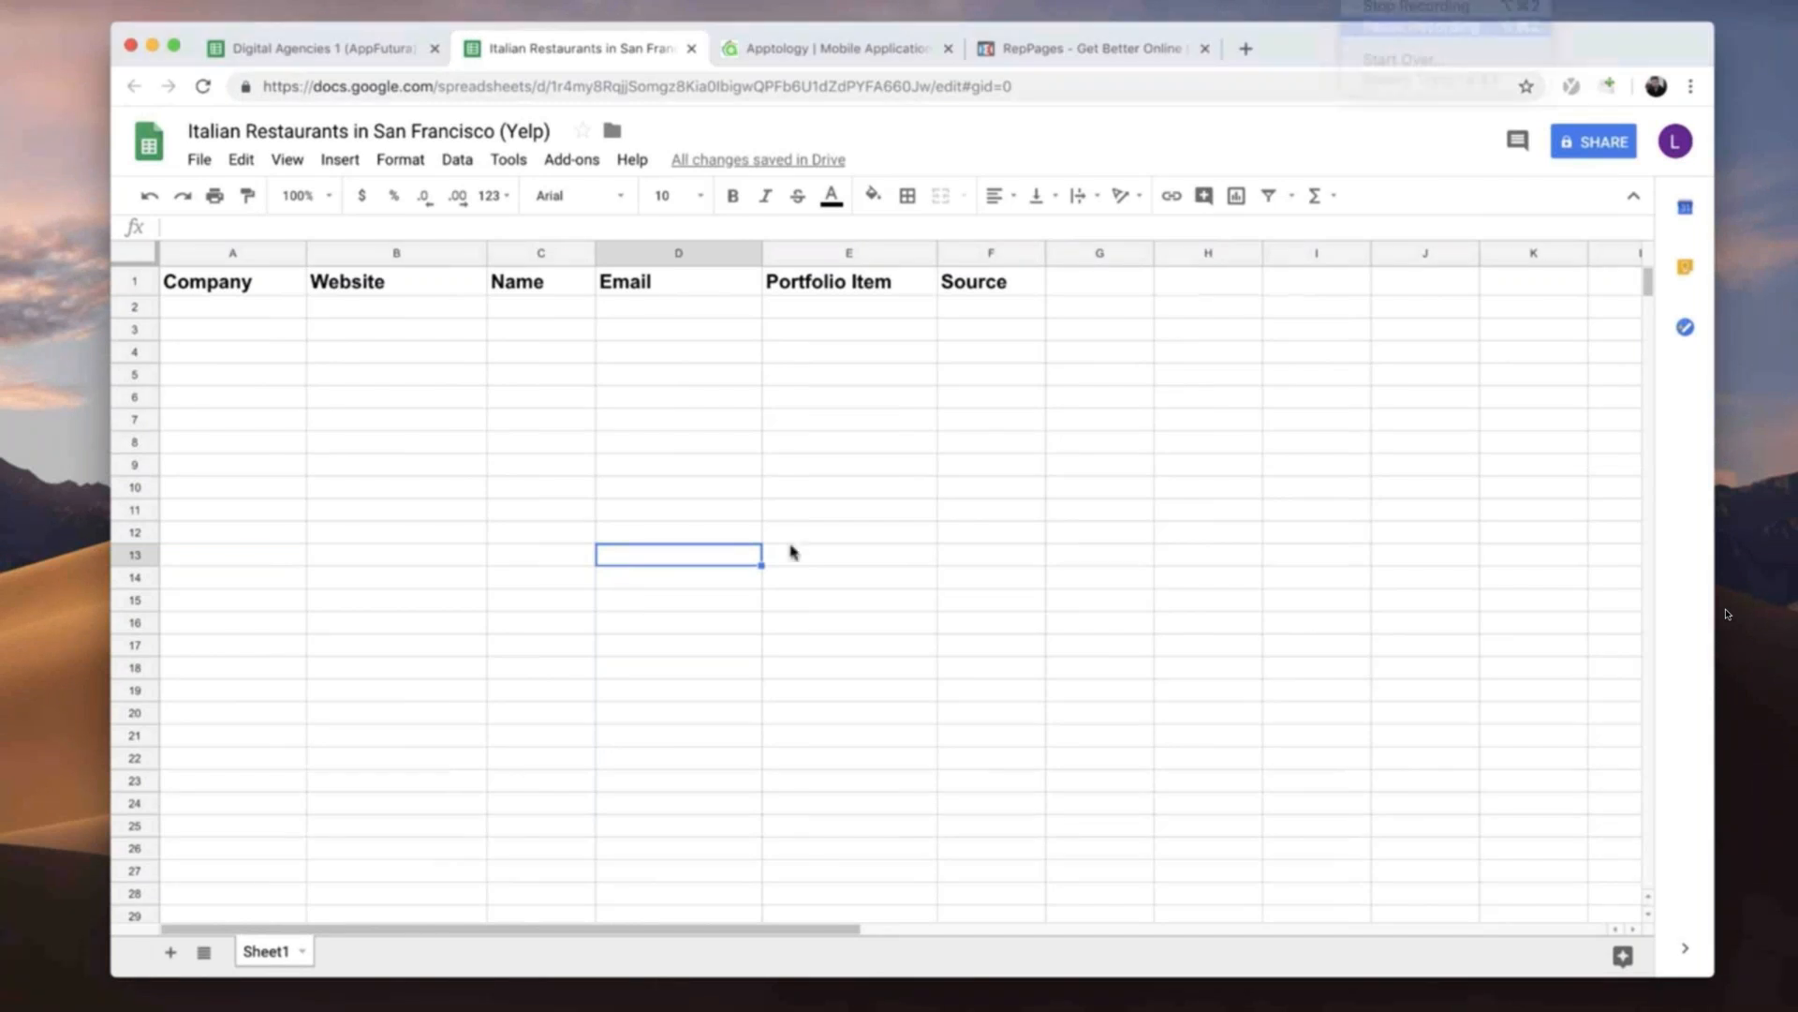
- Move and resize the browser window so the spreadsheet fills the left half of the screen
{"action": "left_click_drag", "start_coordinate": [1321, 58], "coordinate": [1207, 29]}
{"action": "left_click_drag", "start_coordinate": [1598, 944], "coordinate": [924, 1010]}
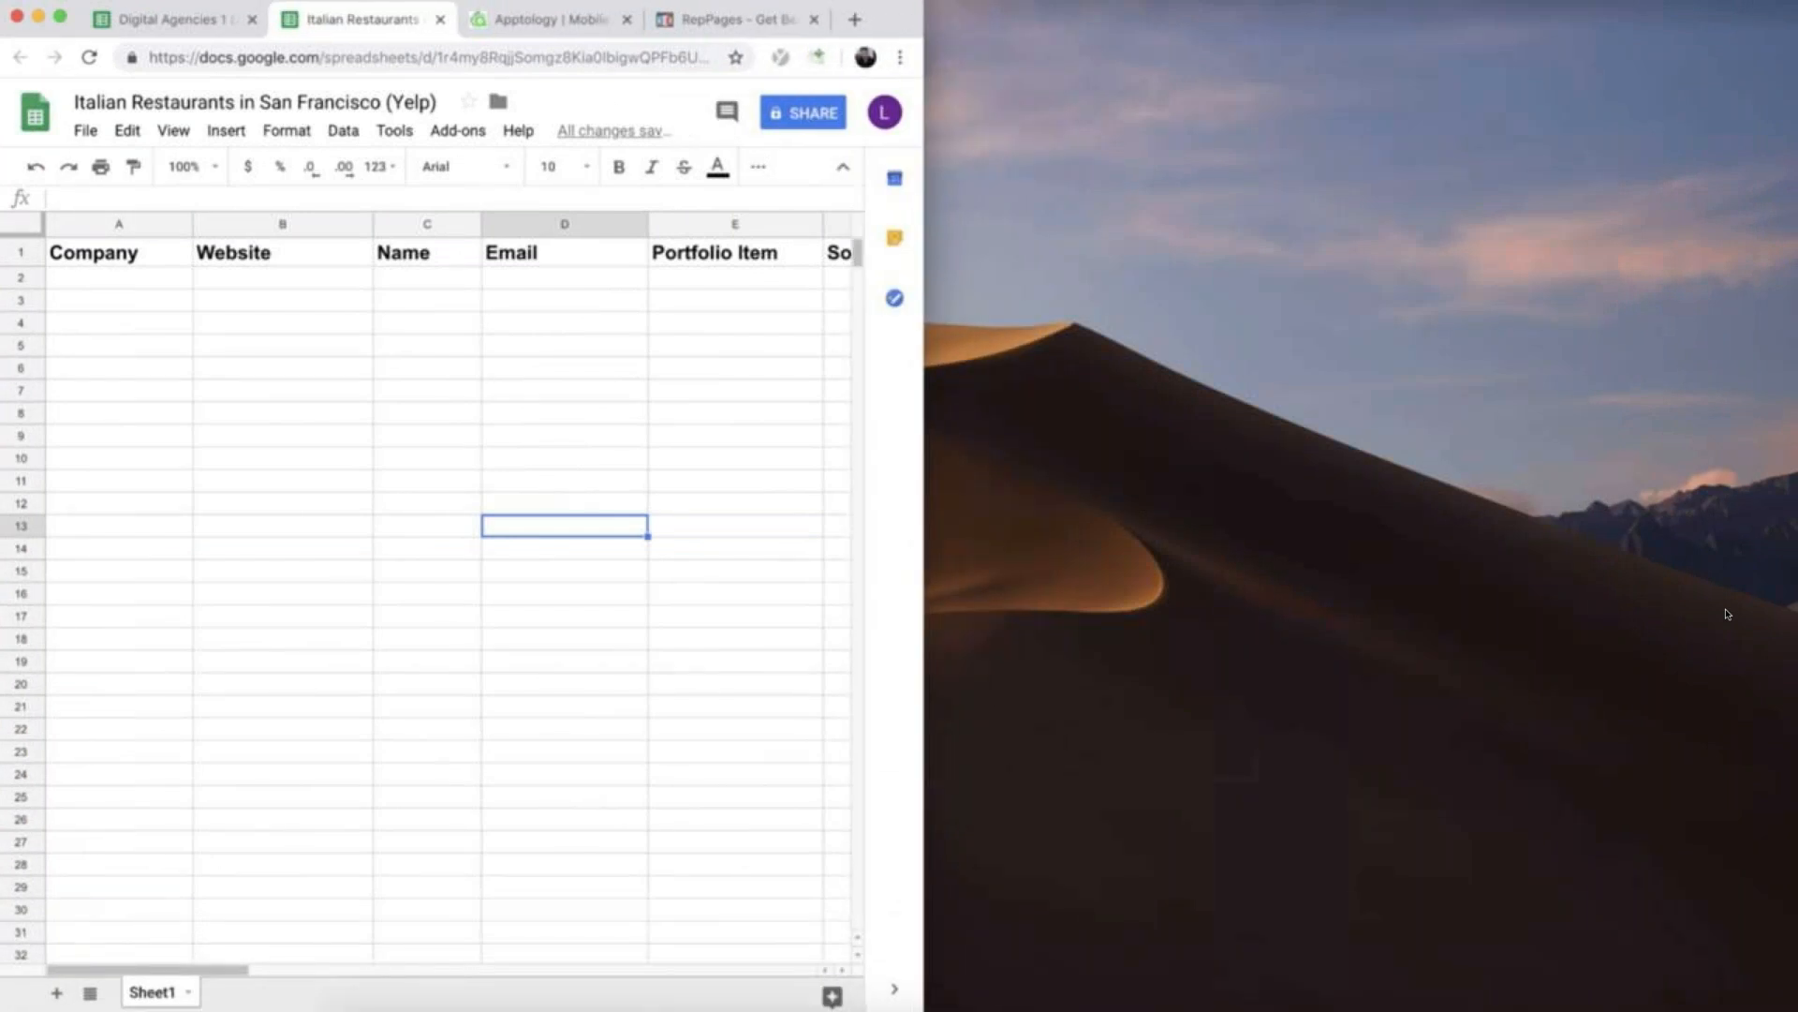
- Close the Apptology page and detach the RepPages page into its own window beside the spreadsheet
{"action": "left_click", "coordinate": [628, 20]}
{"action": "left_click_drag", "start_coordinate": [544, 21], "coordinate": [1128, 94]}
{"action": "left_click", "coordinate": [1128, 93]}
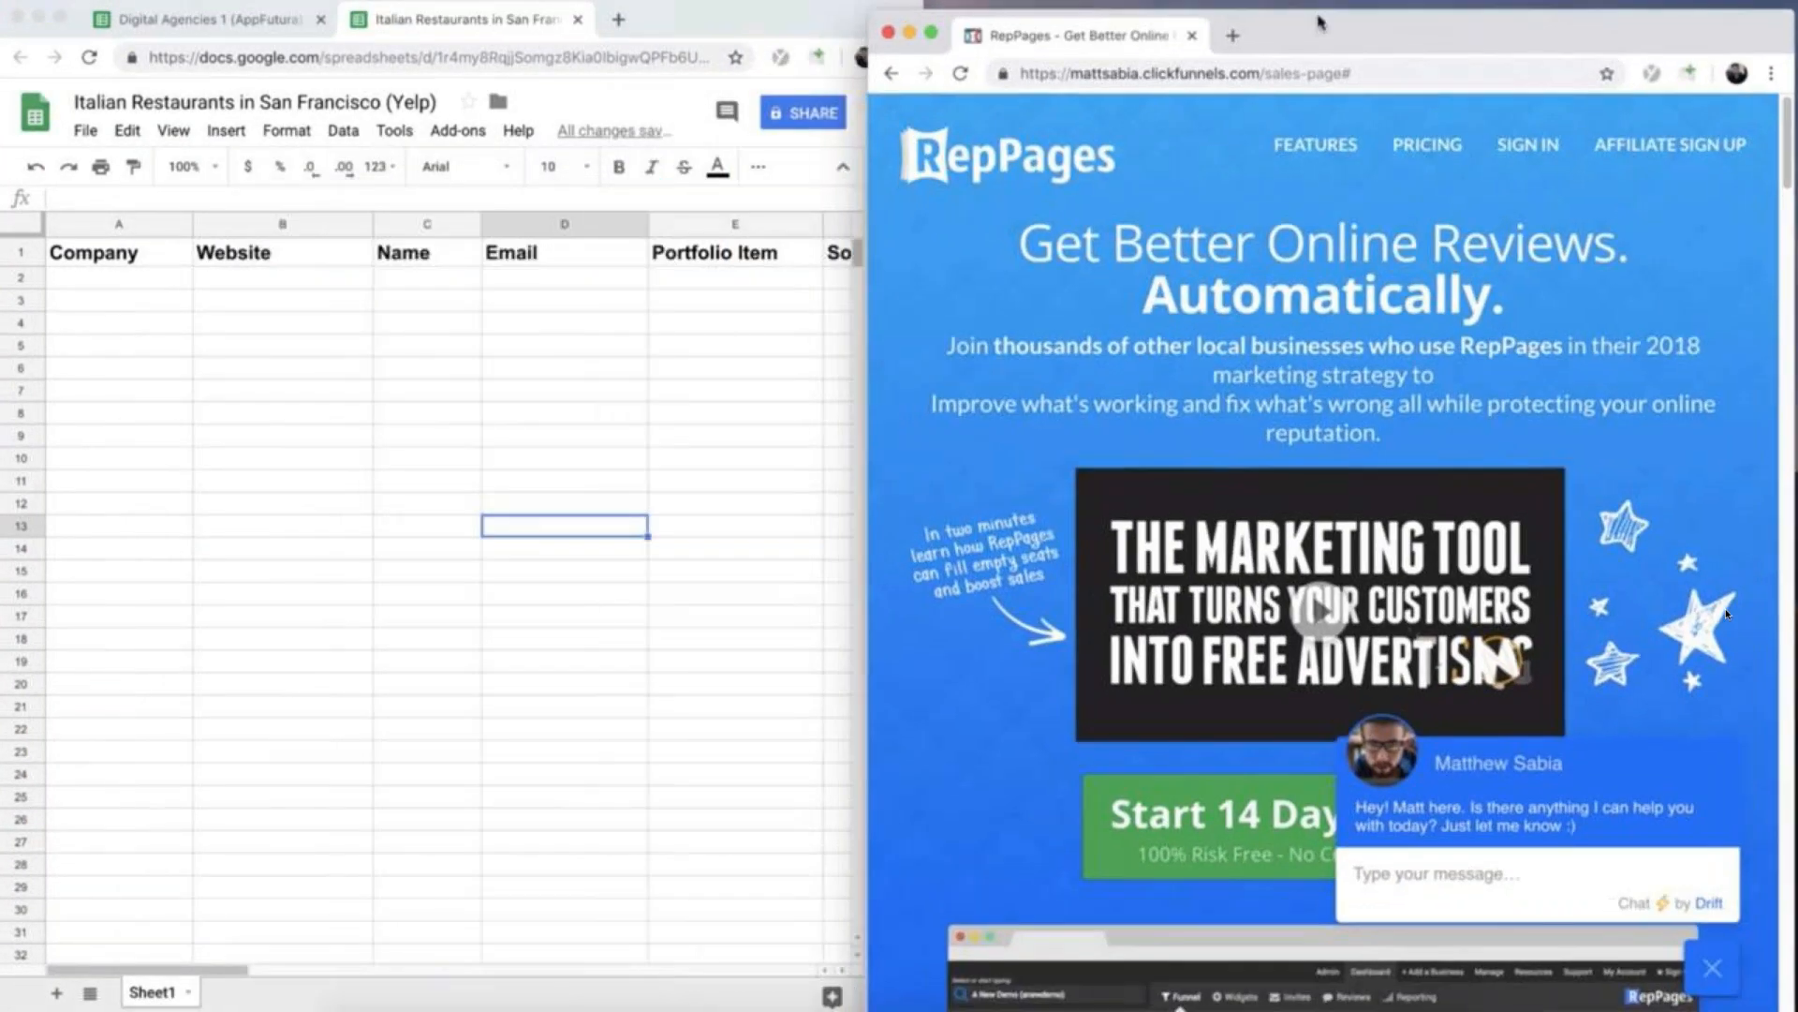
- Load yelp.com in the detached RepPages window
{"action": "left_click", "coordinate": [1271, 56]}
{"action": "type", "text": "yelp.com"}
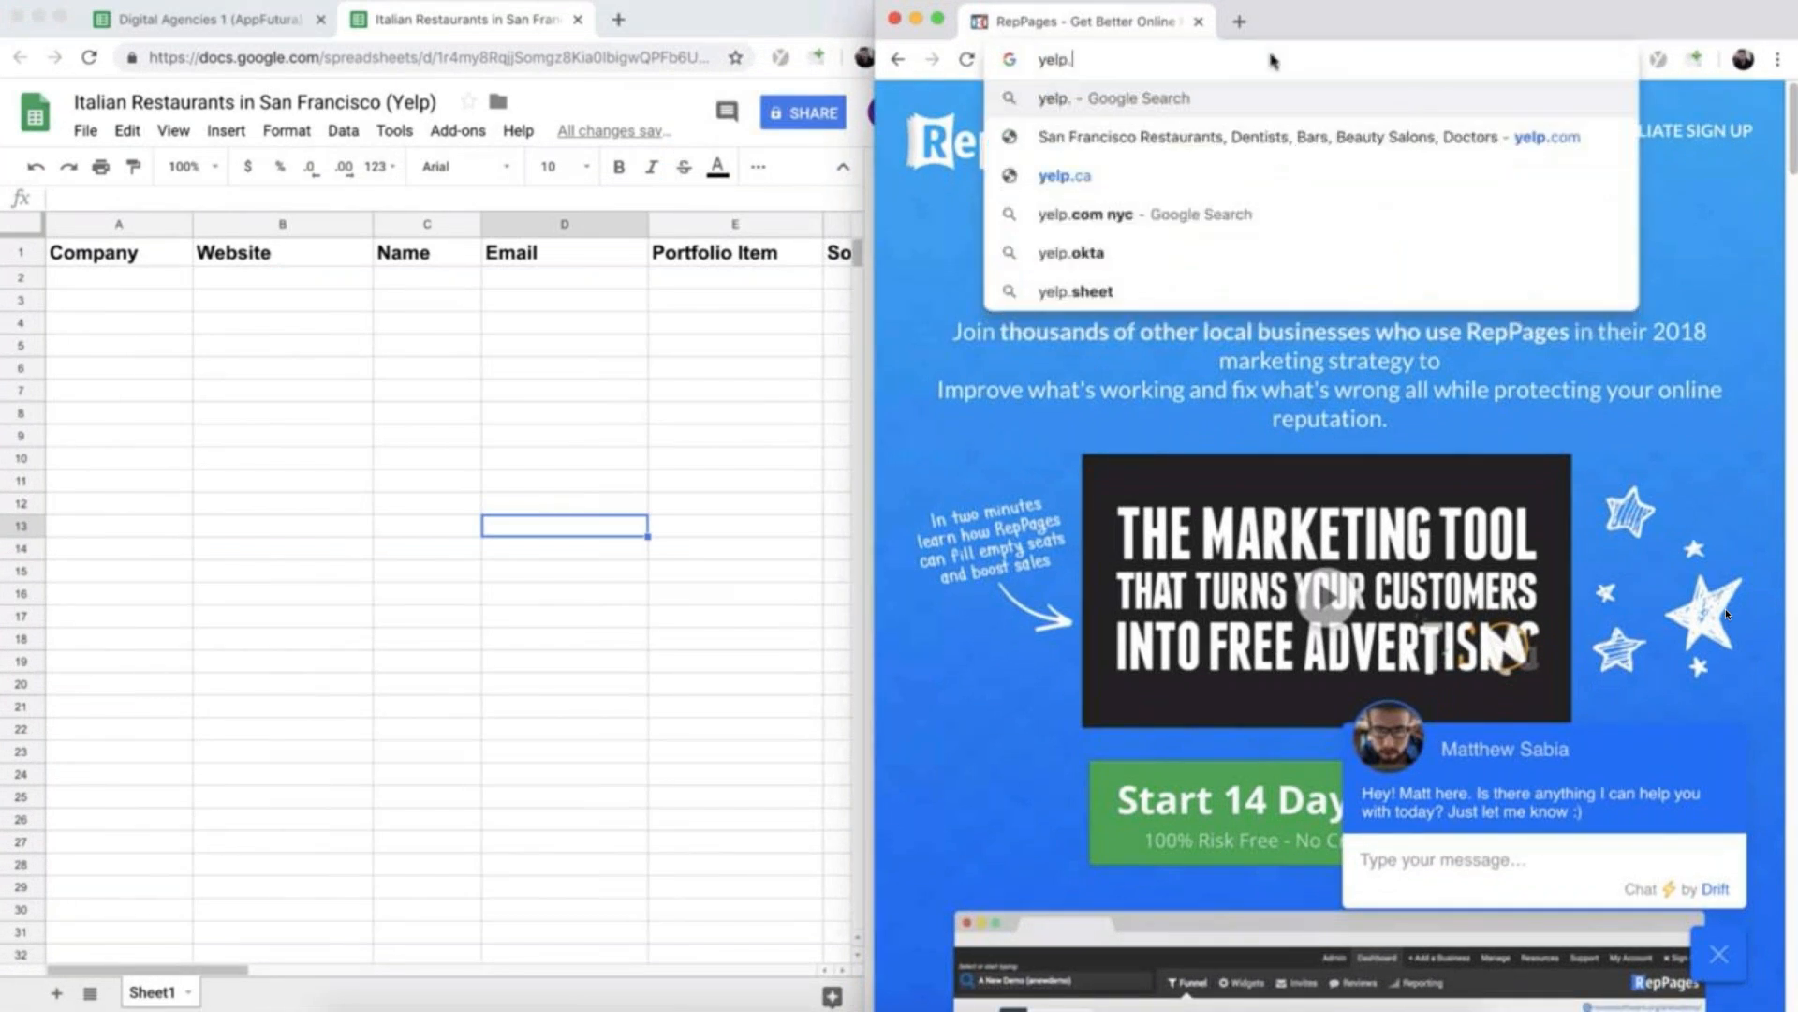
{"action": "key", "text": "Return"}
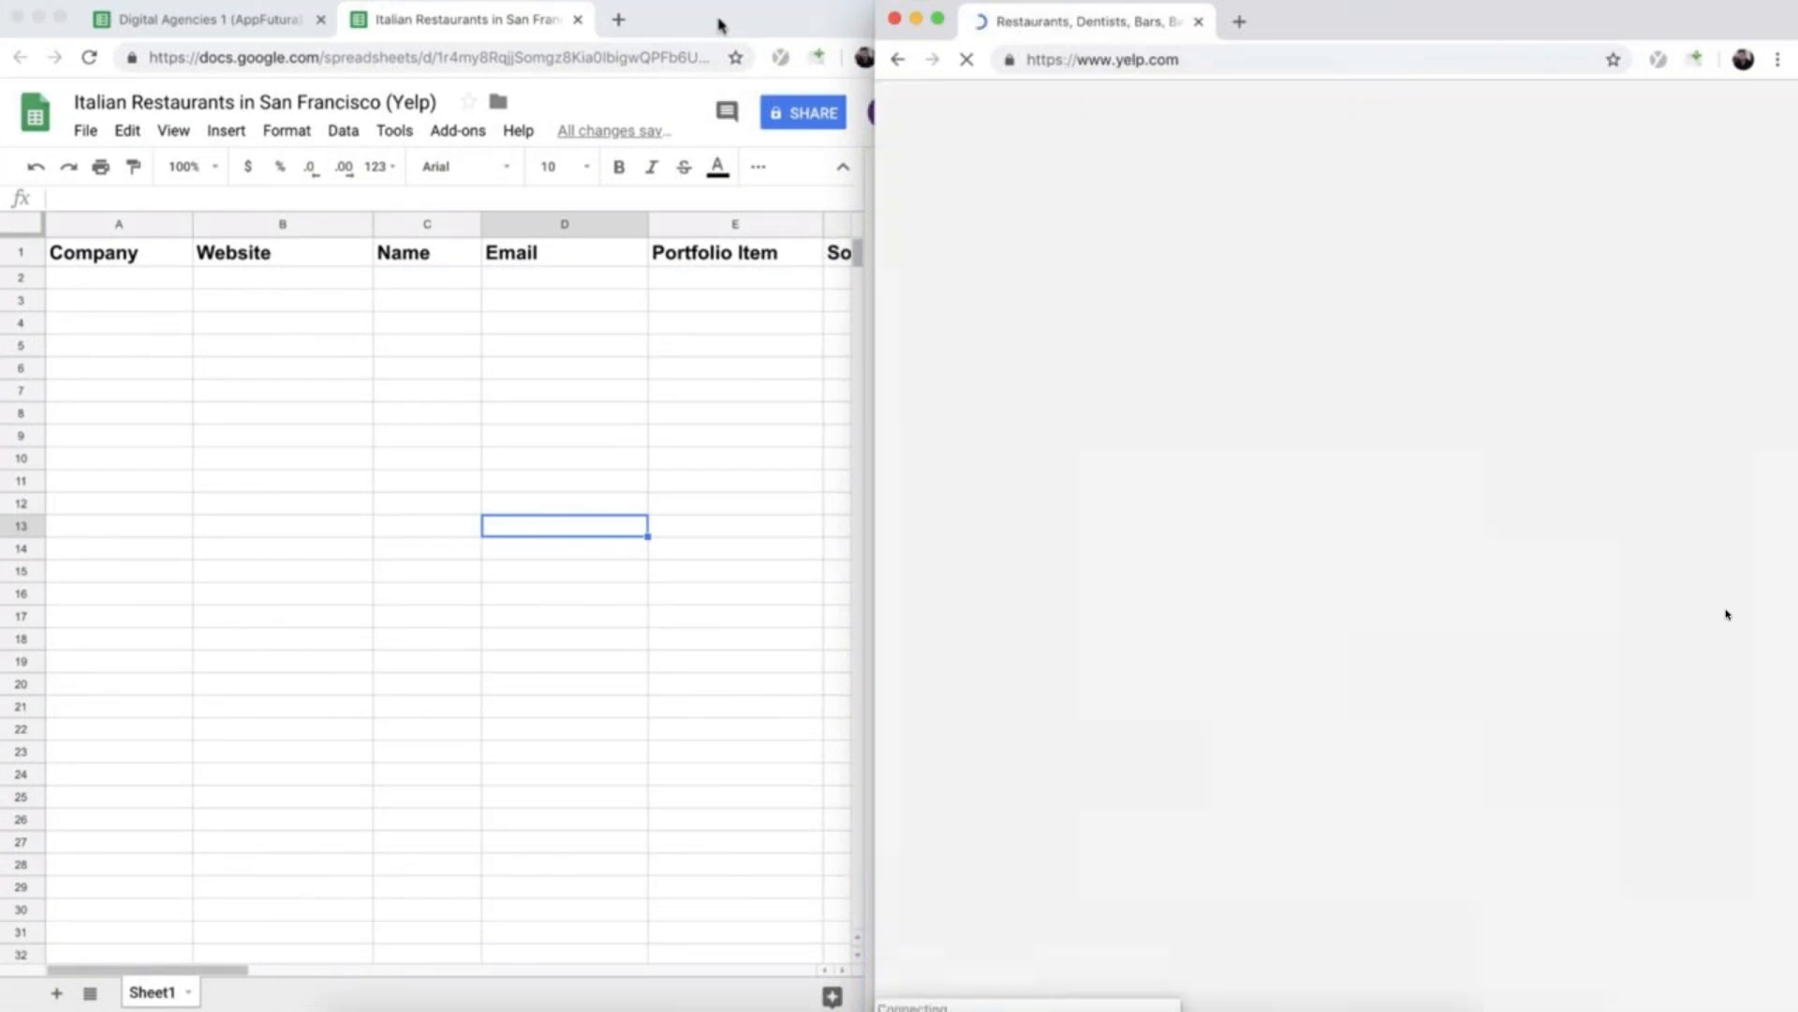
- Narrow the Yelp window so it sits beside the spreadsheet window without overlapping it
{"action": "left_click", "coordinate": [722, 24]}
{"action": "left_click", "coordinate": [1305, 25]}
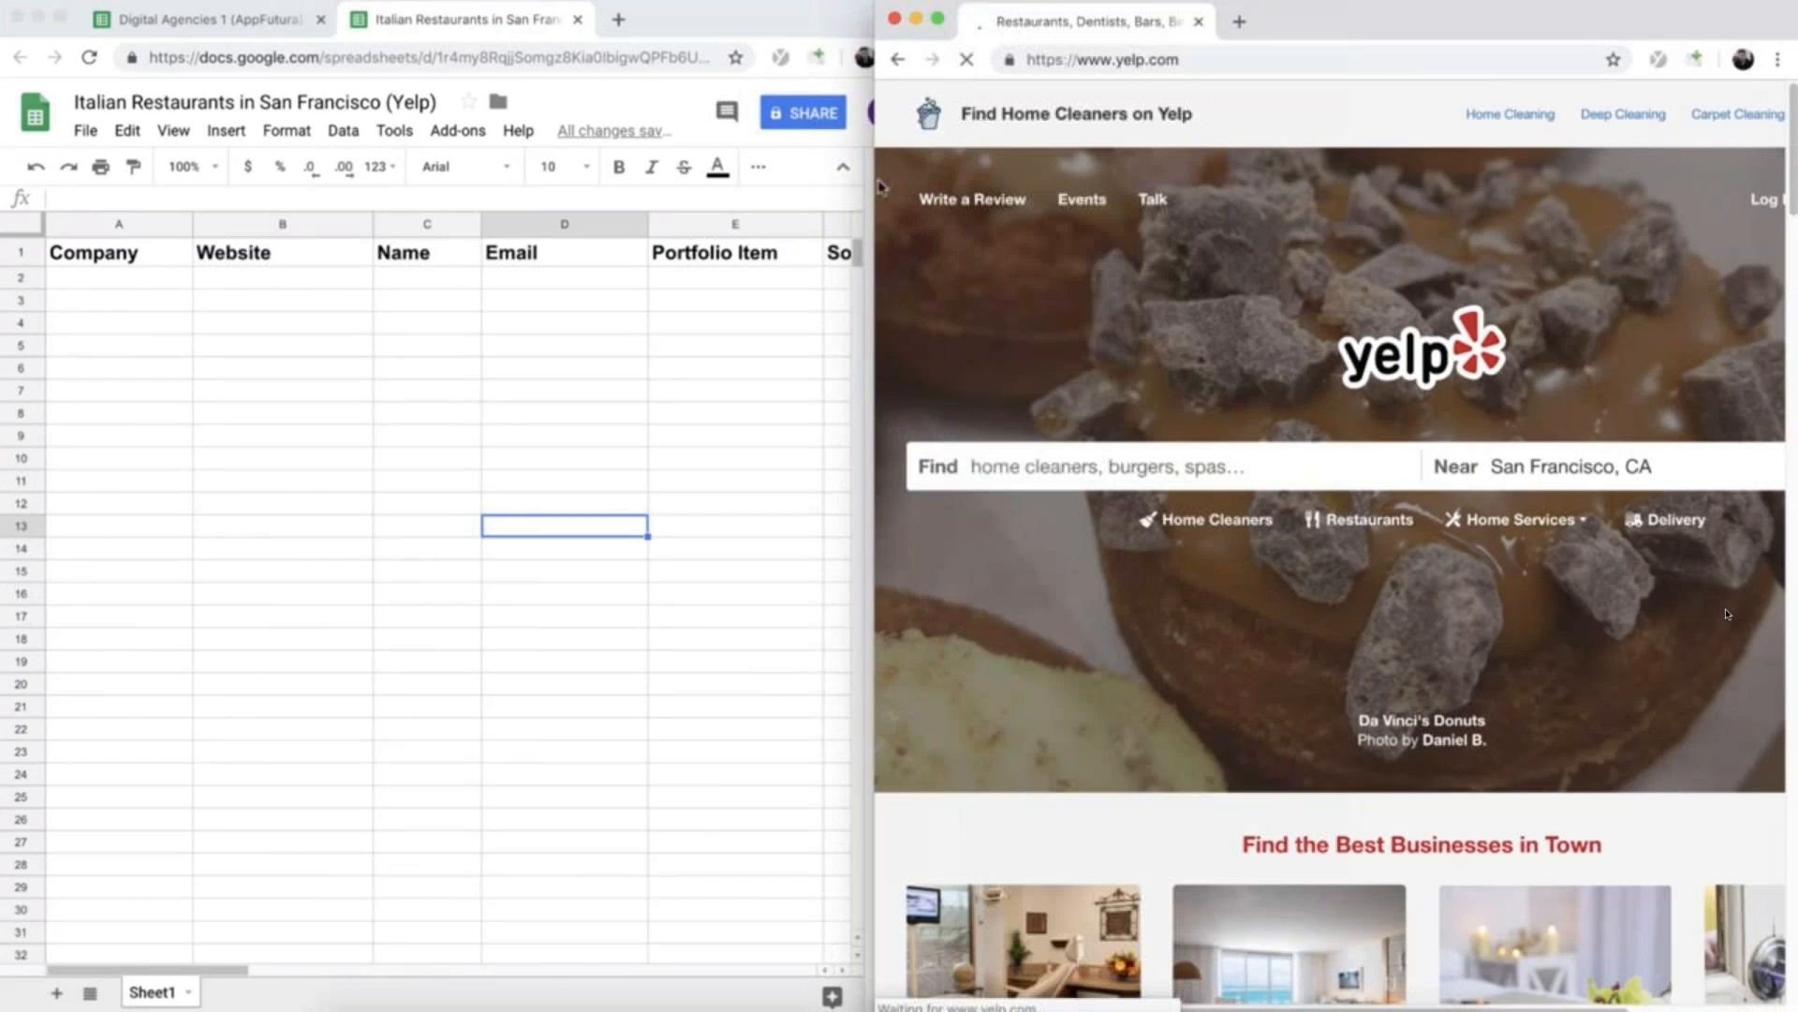
{"action": "left_click_drag", "start_coordinate": [874, 169], "coordinate": [923, 170]}
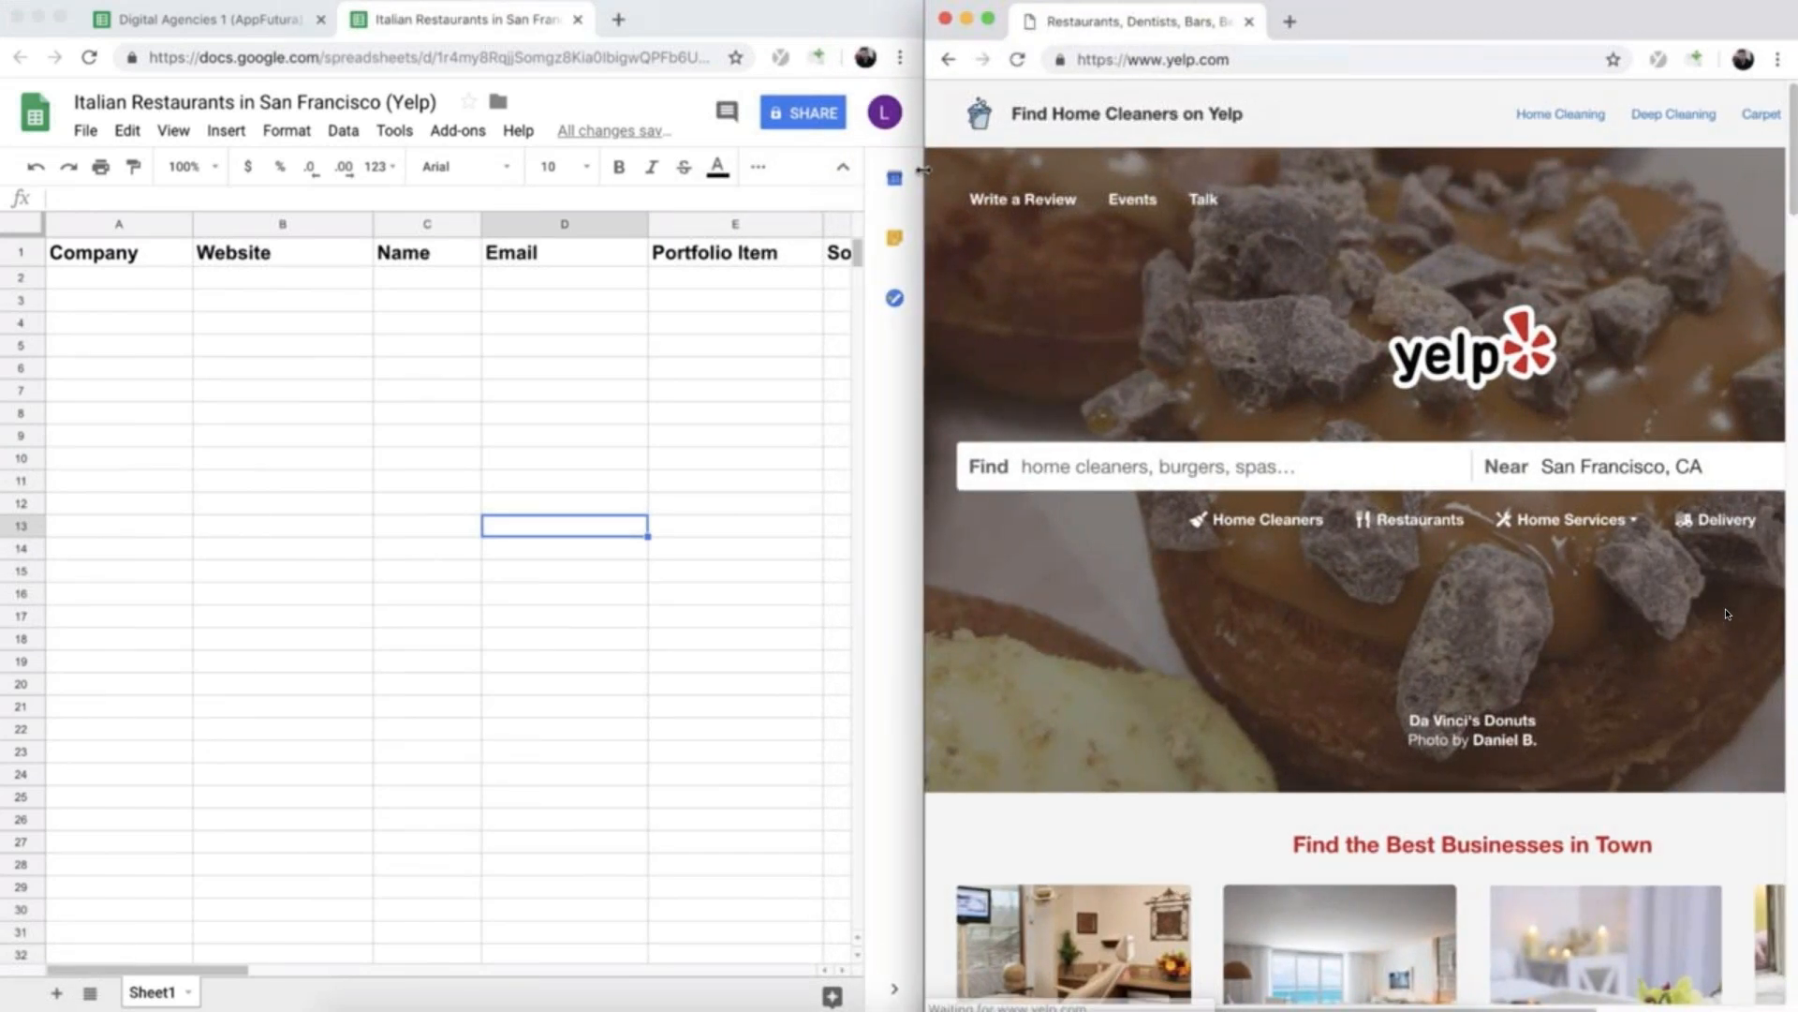
- Hide the spreadsheet's side panel and reduce the browser zoom of the page by one level
{"action": "left_click", "coordinate": [895, 994]}
{"action": "left_click", "coordinate": [894, 995]}
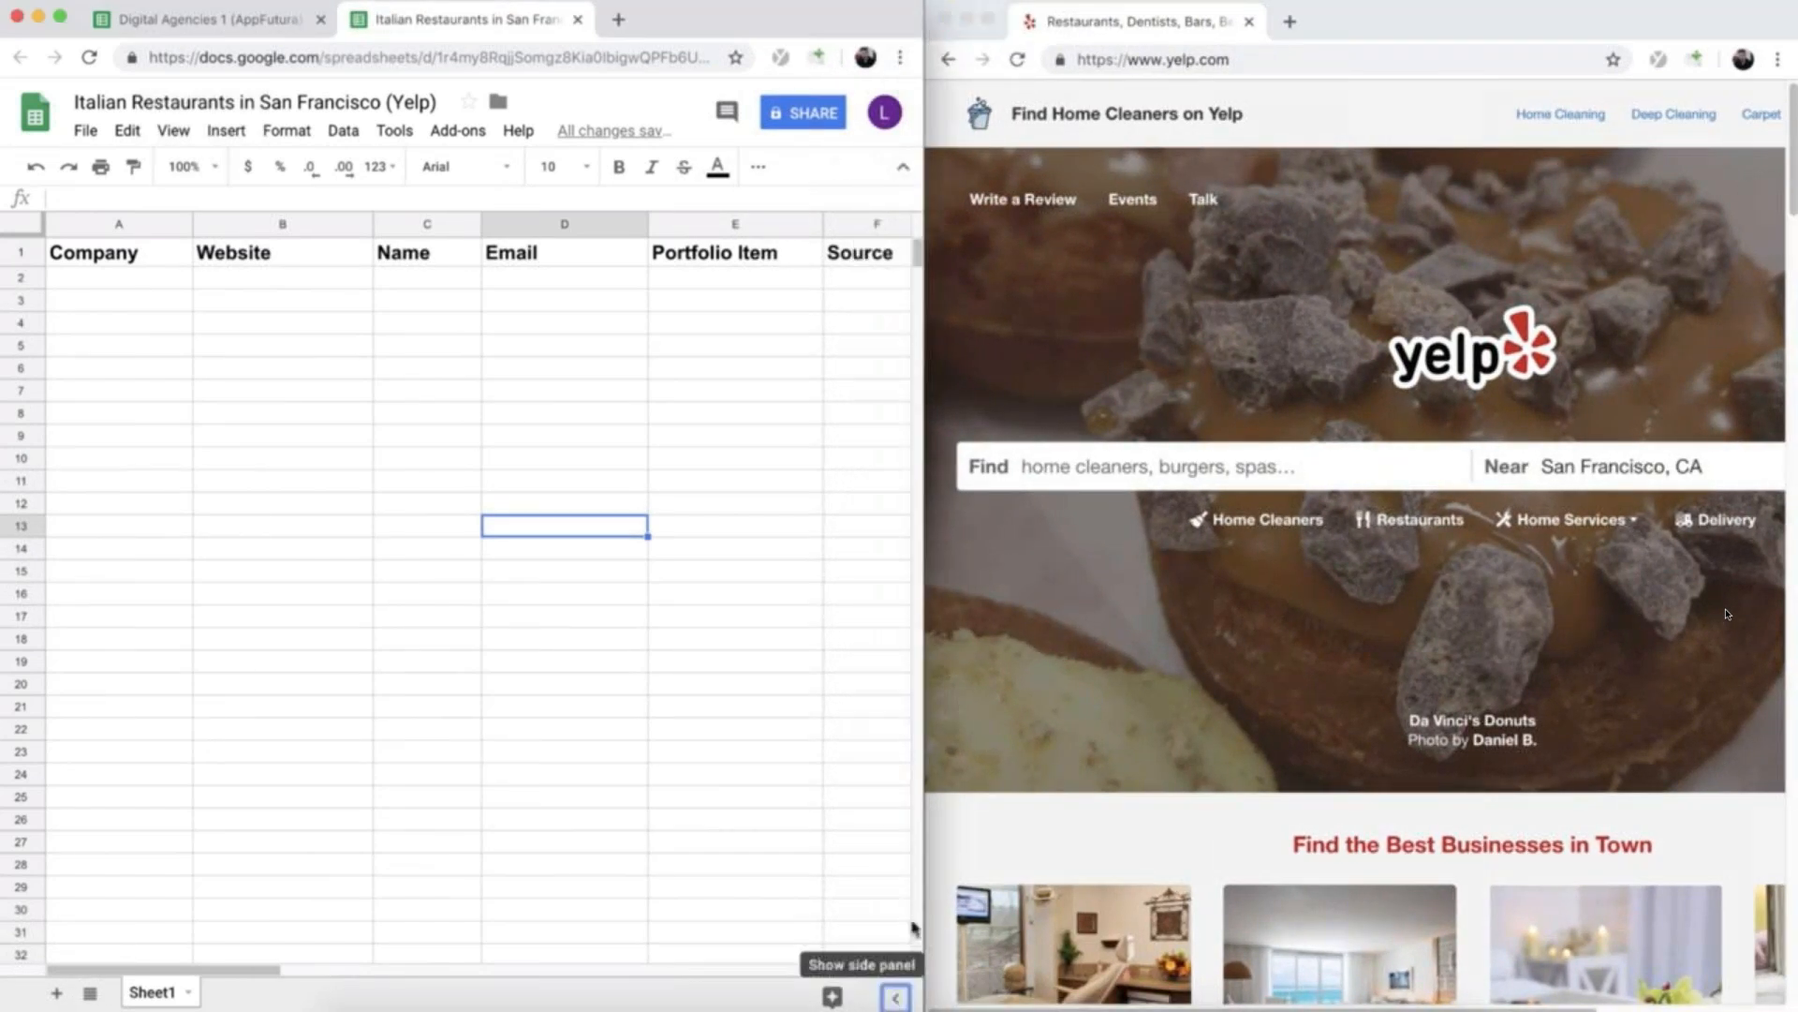
{"action": "key", "text": "super+minus"}
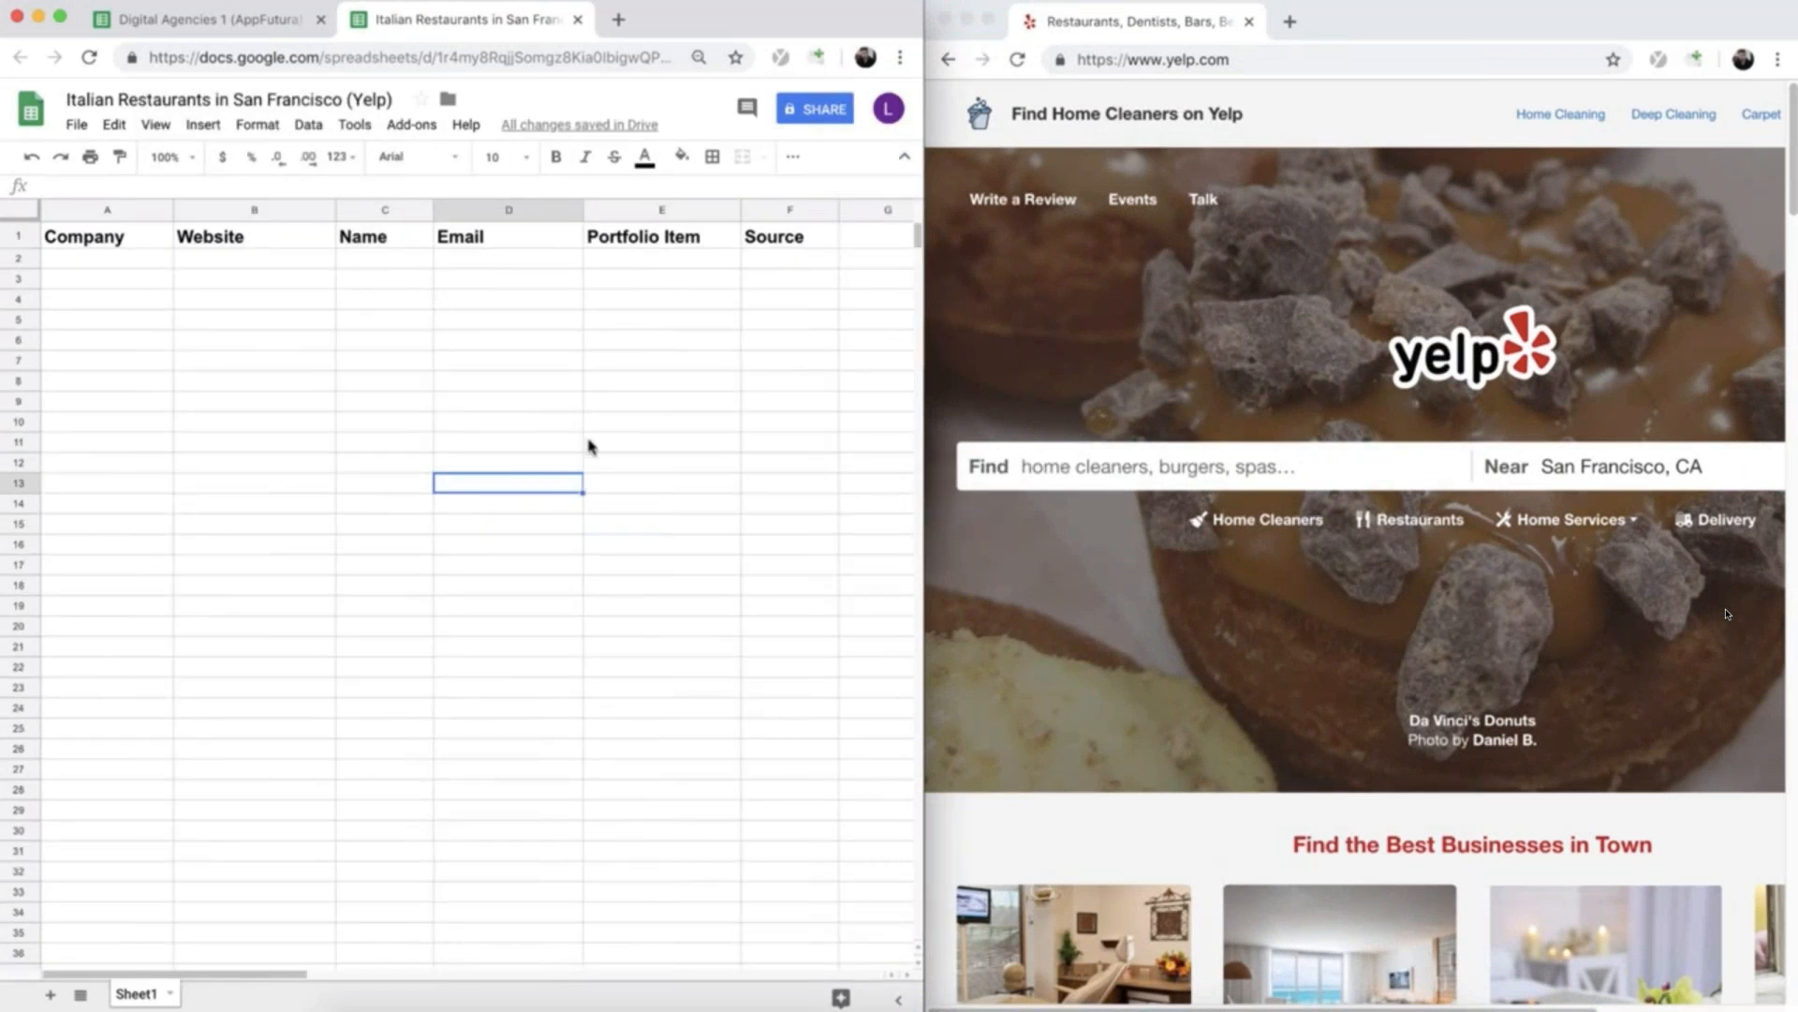
- Search Yelp for Italian Restaurant near San Francisco, CA
{"action": "left_click", "coordinate": [1195, 467]}
{"action": "type", "text": "italian rest"}
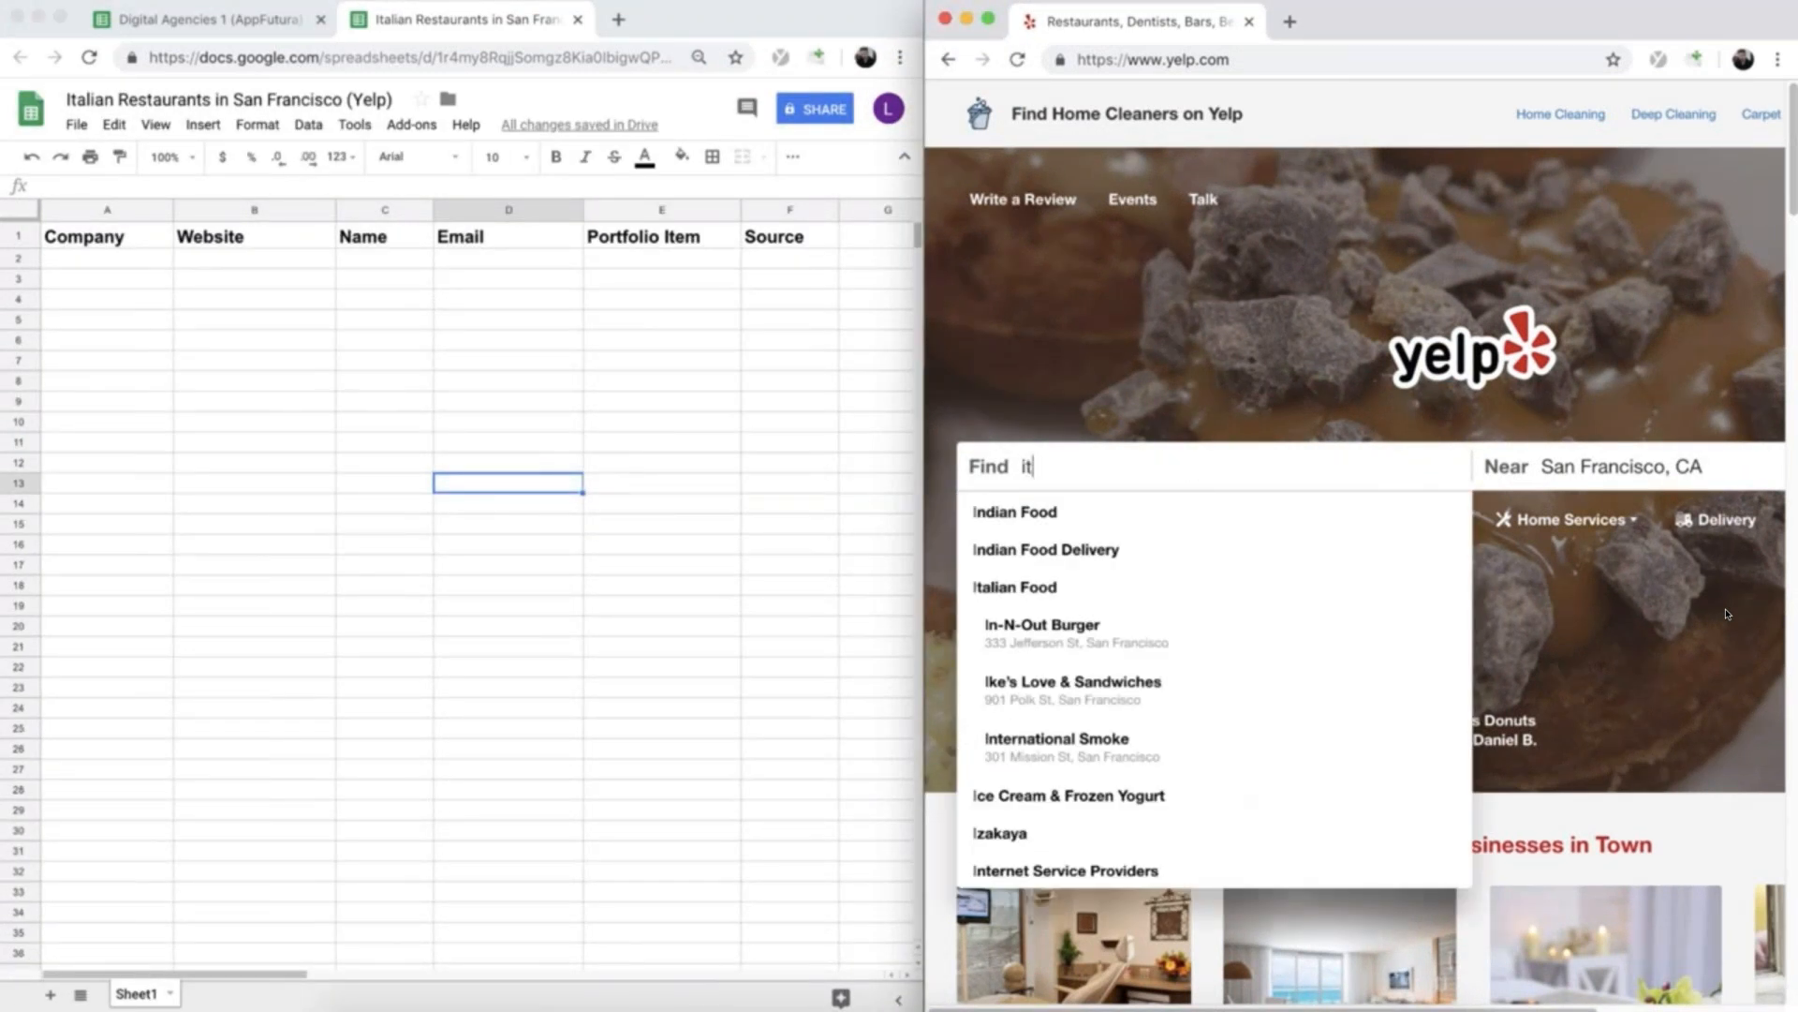
{"action": "left_click", "coordinate": [1131, 513]}
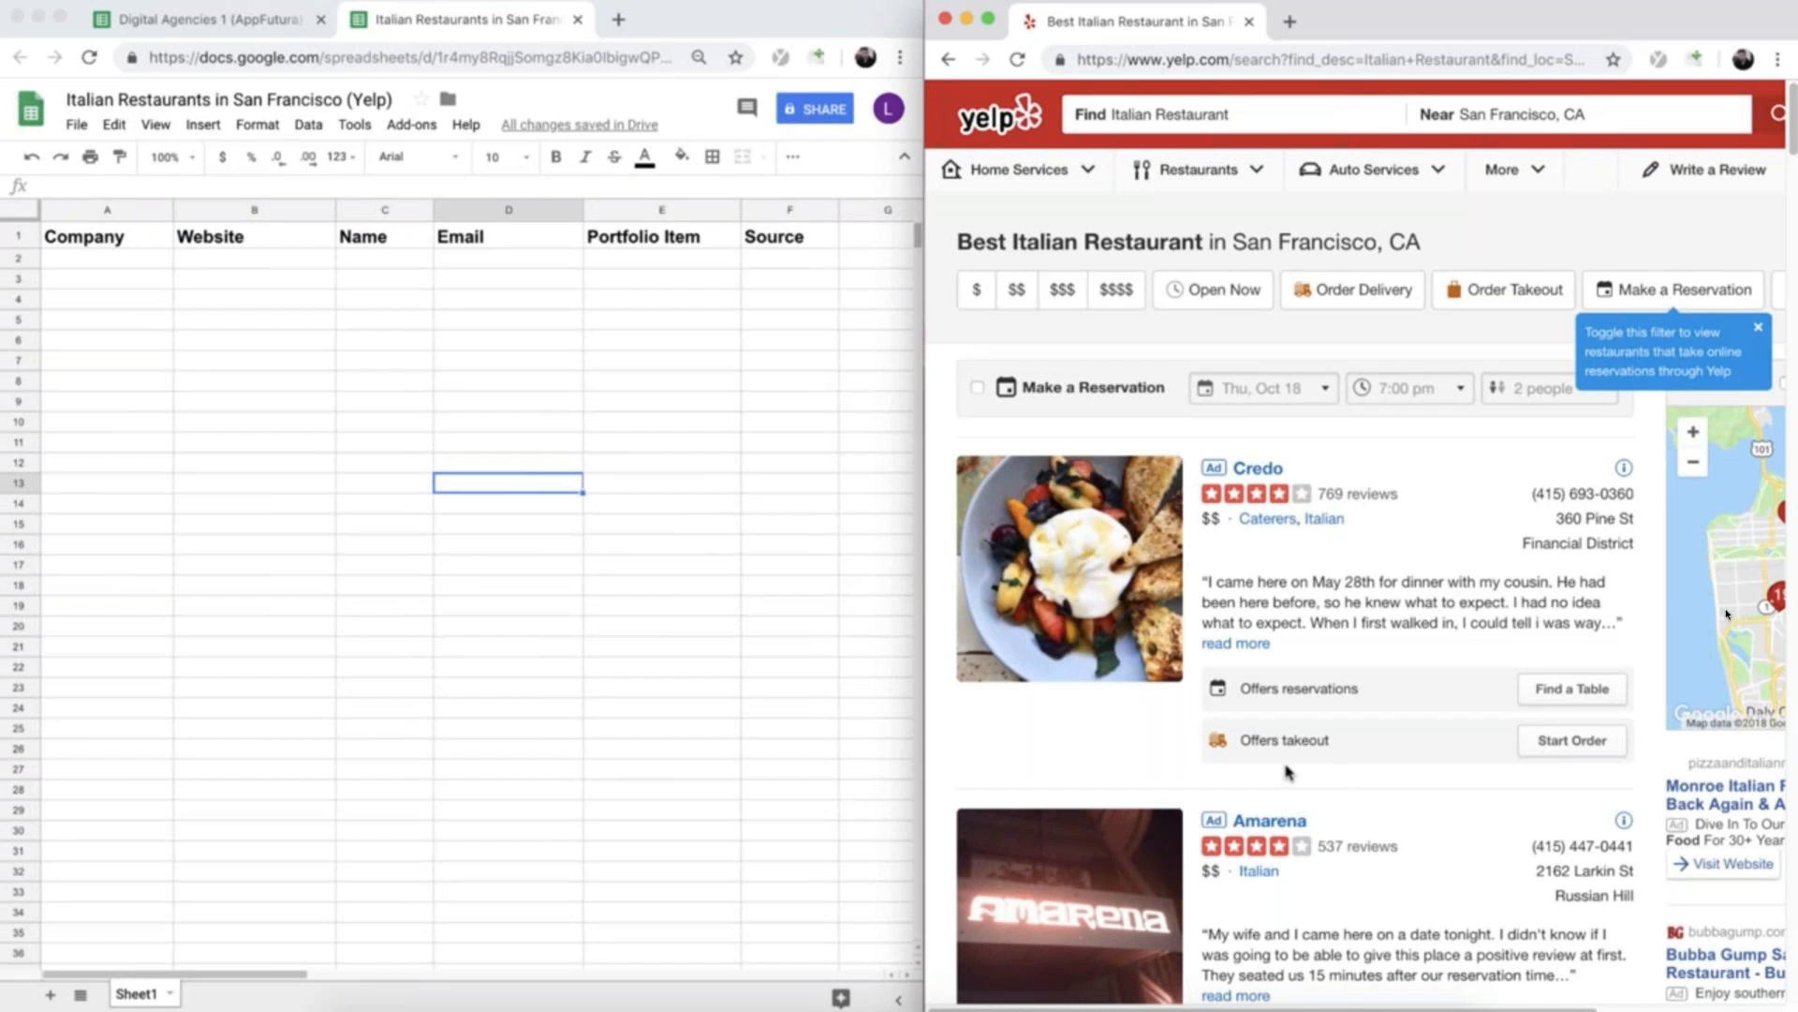
- Restore the spreadsheet page's browser zoom to 100%
{"action": "left_click", "coordinate": [661, 441]}
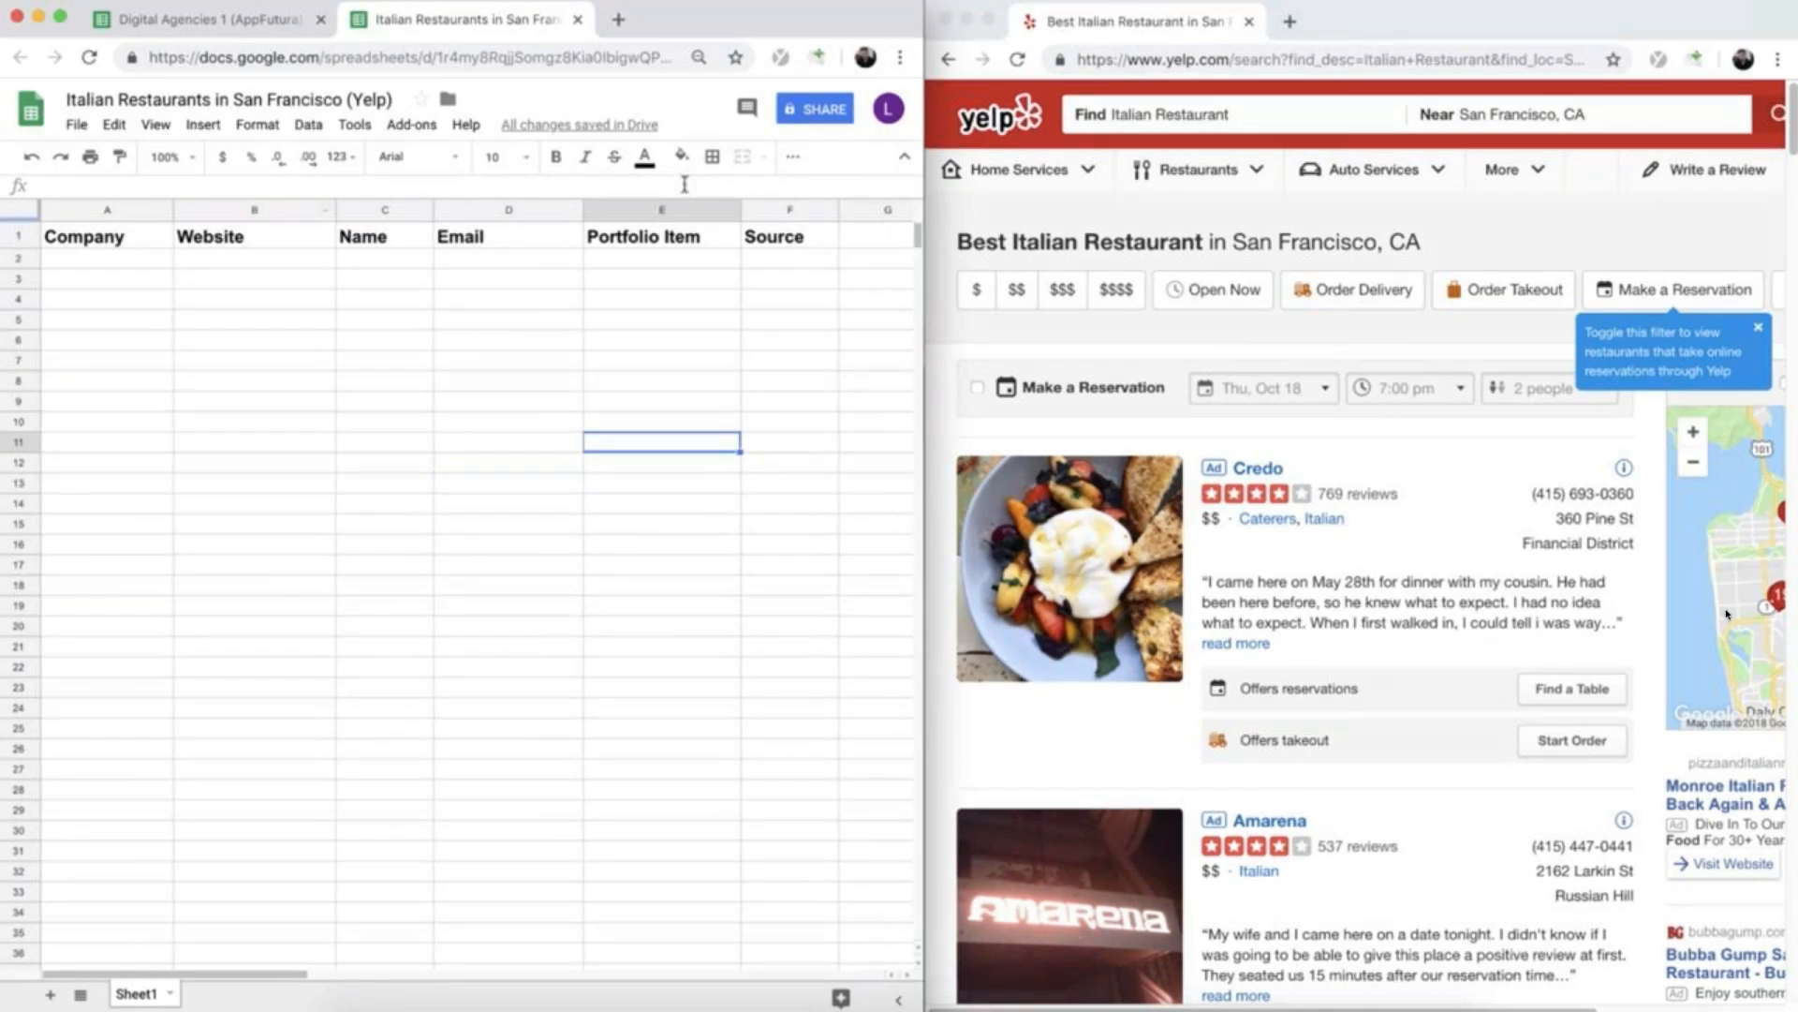
{"action": "key", "text": "super+plus"}
{"action": "left_click", "coordinate": [588, 94]}
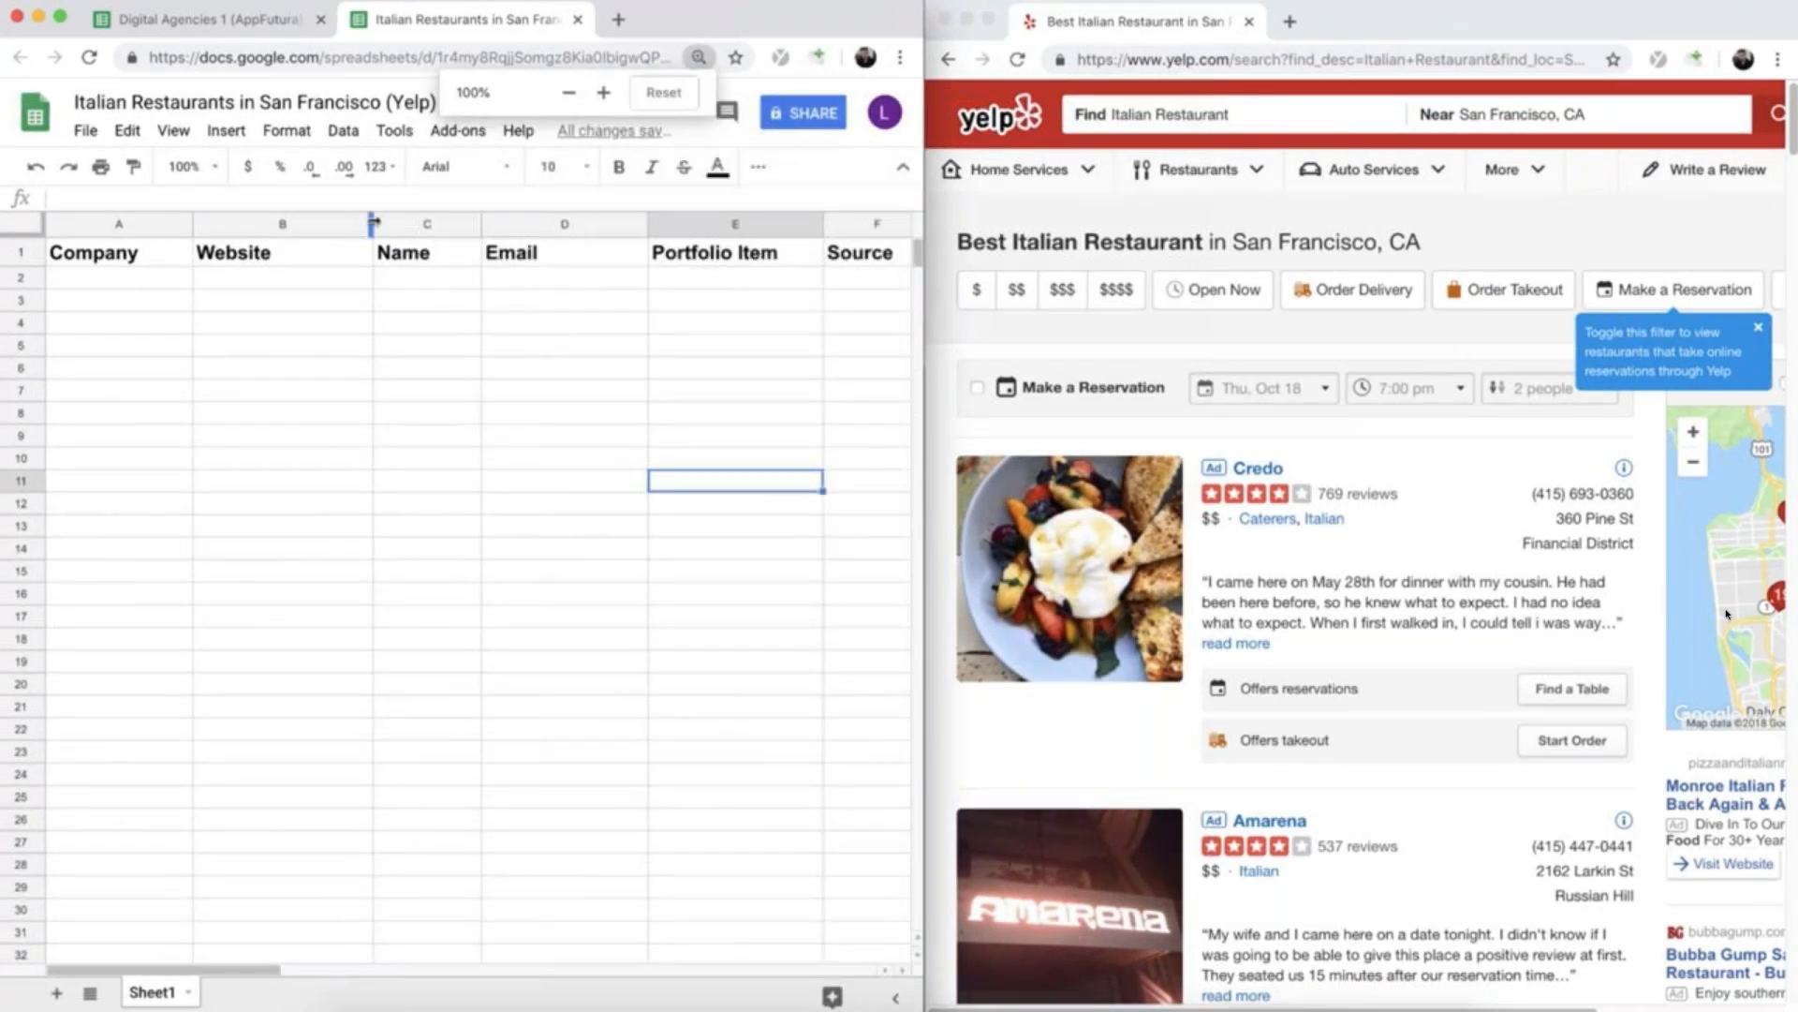
- Narrow the Website column slightly and enter Yelp as the source in cell F2
{"action": "left_click_drag", "start_coordinate": [373, 225], "coordinate": [341, 225]}
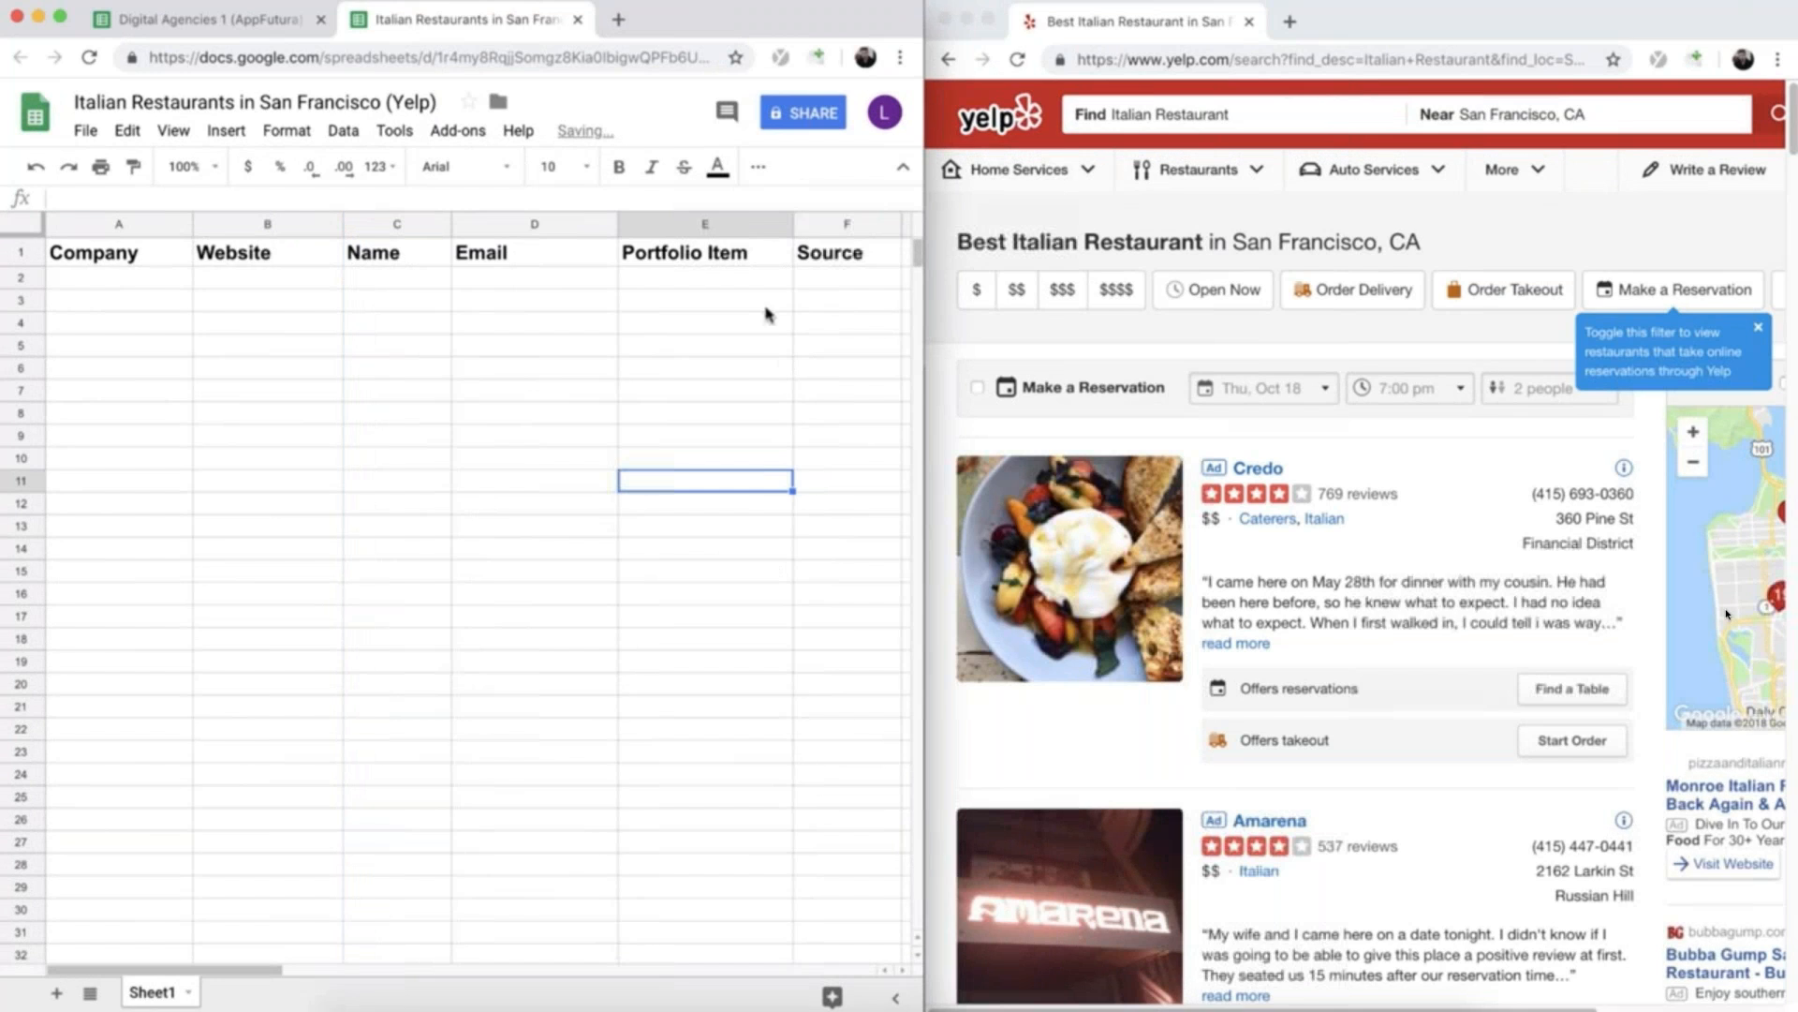
{"action": "left_click", "coordinate": [811, 279]}
{"action": "type", "text": "Yelp"}
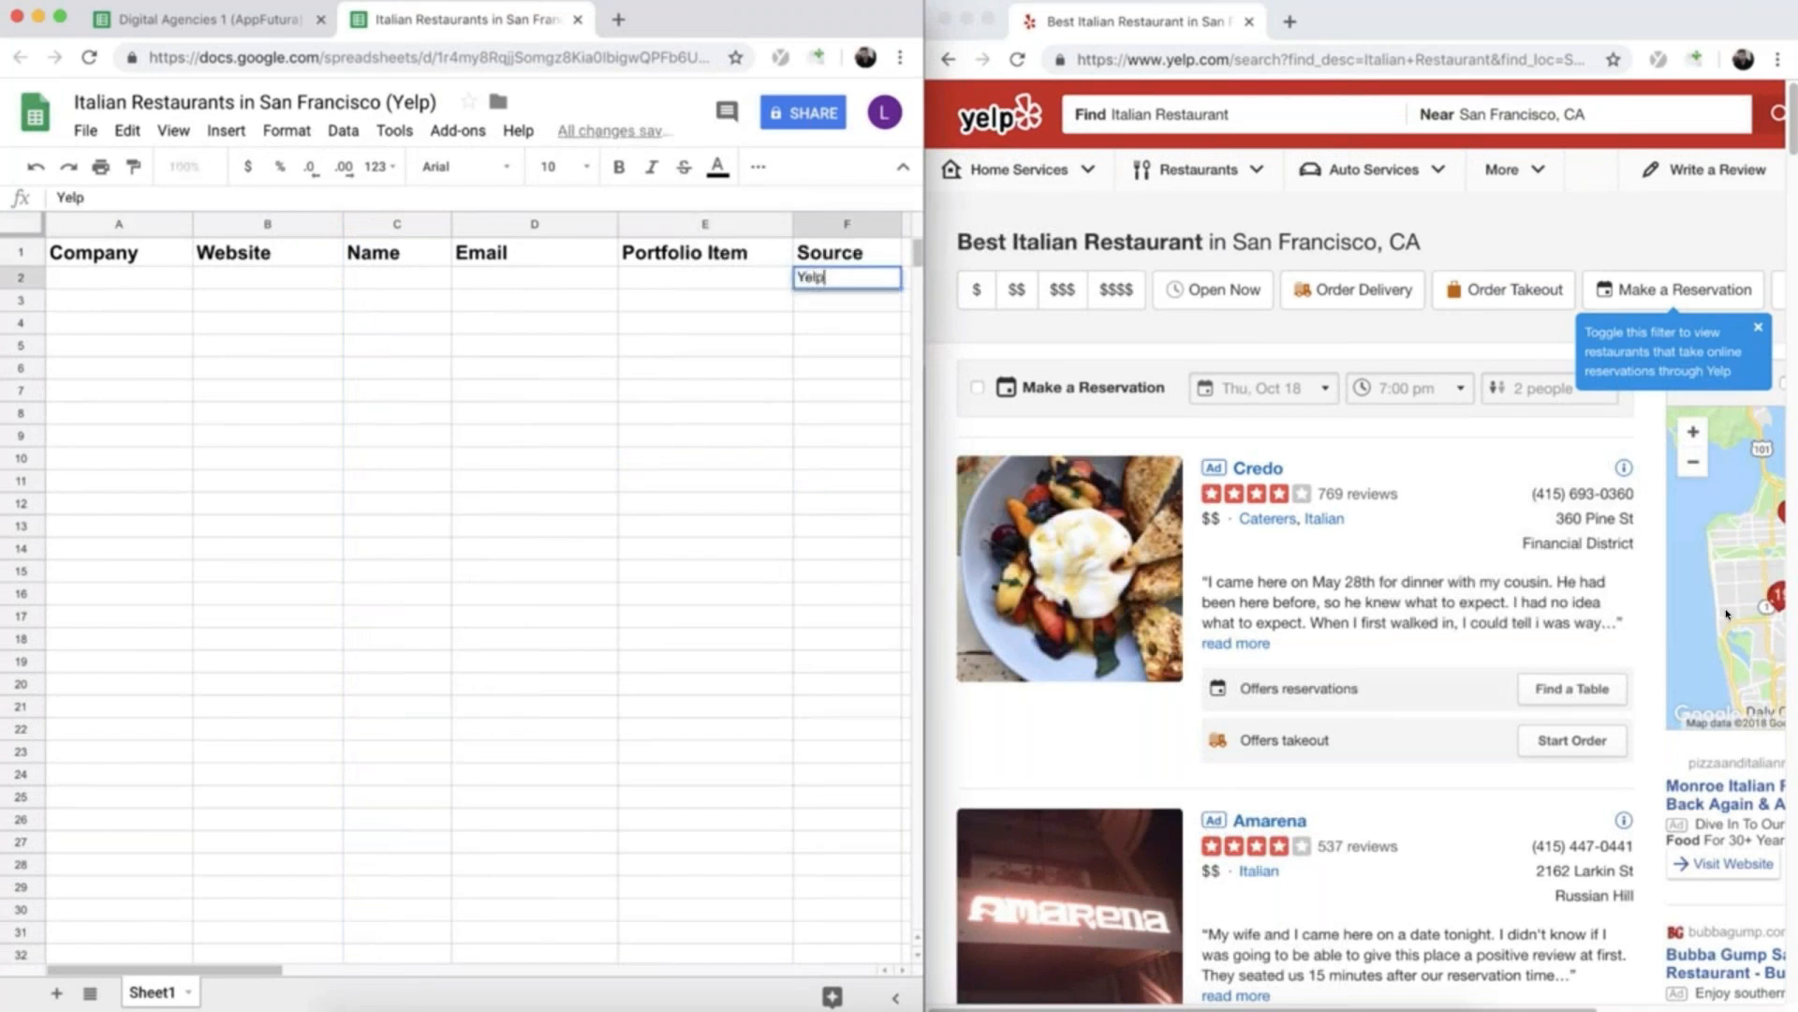
{"action": "left_click", "coordinate": [778, 309]}
{"action": "left_click", "coordinate": [830, 278]}
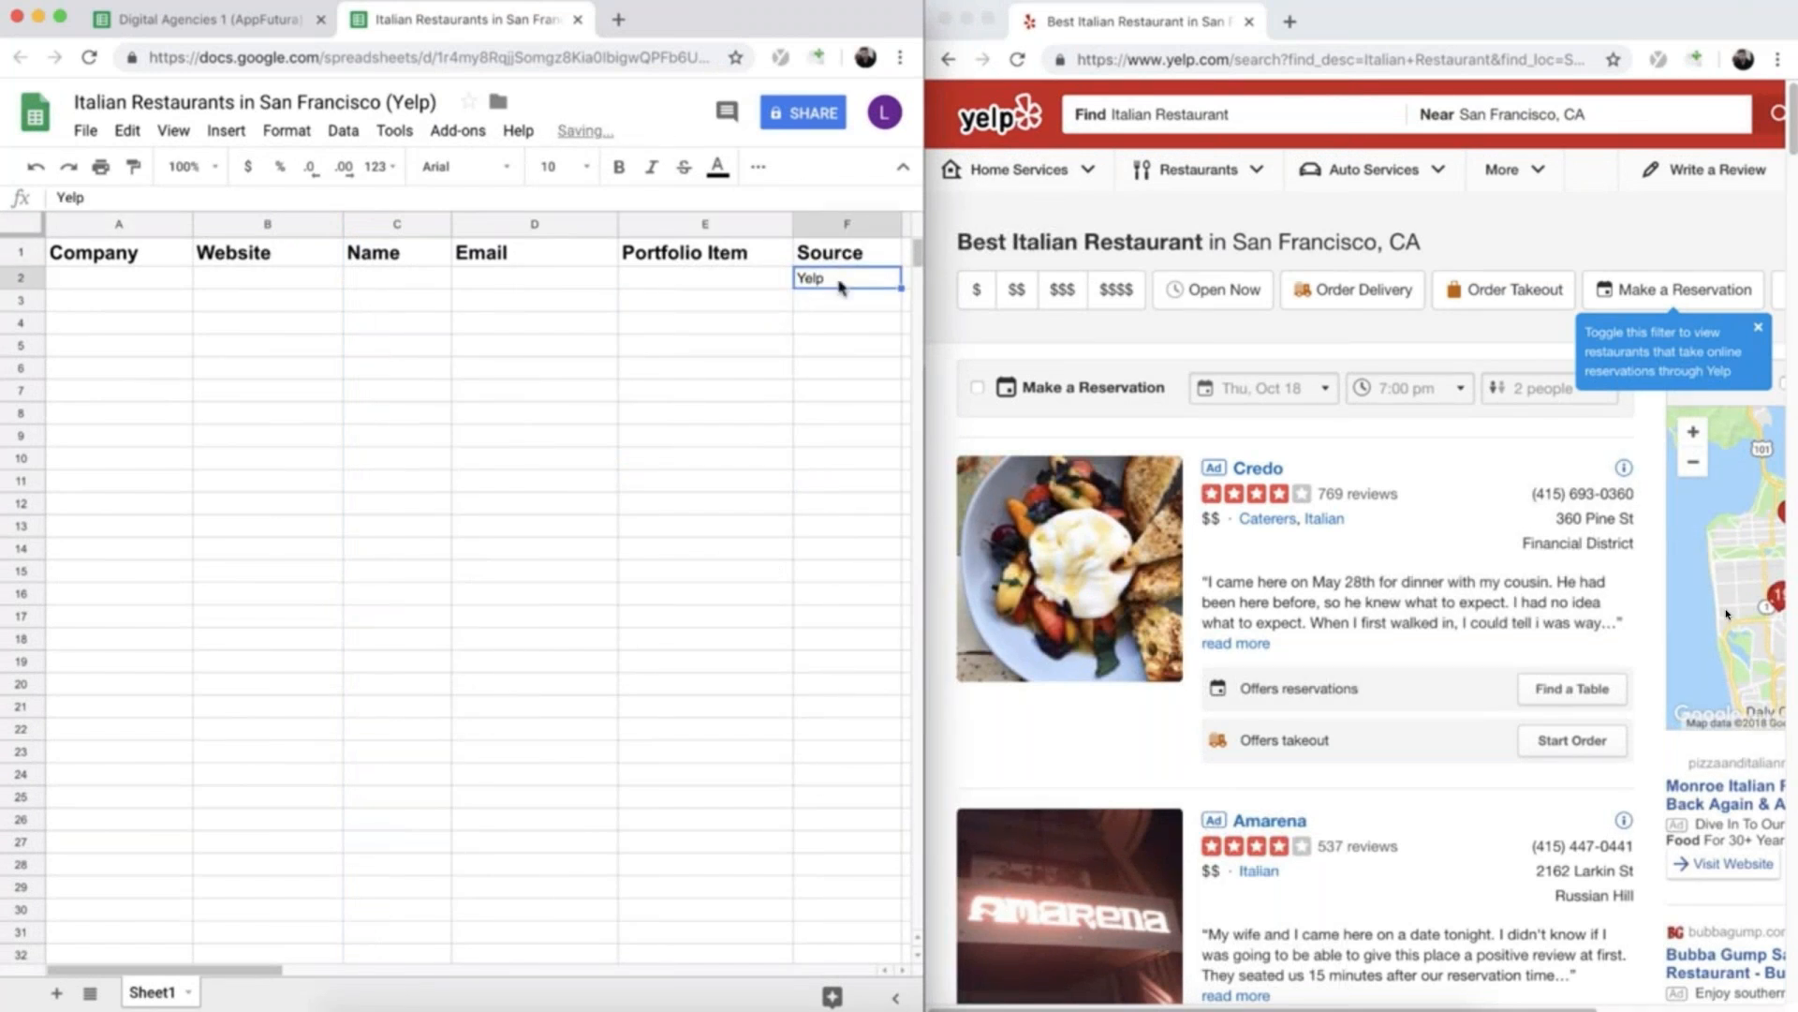
- Fill the Yelp source value from F2 down the Source column to row 40
{"action": "left_click_drag", "start_coordinate": [896, 287], "coordinate": [862, 959]}
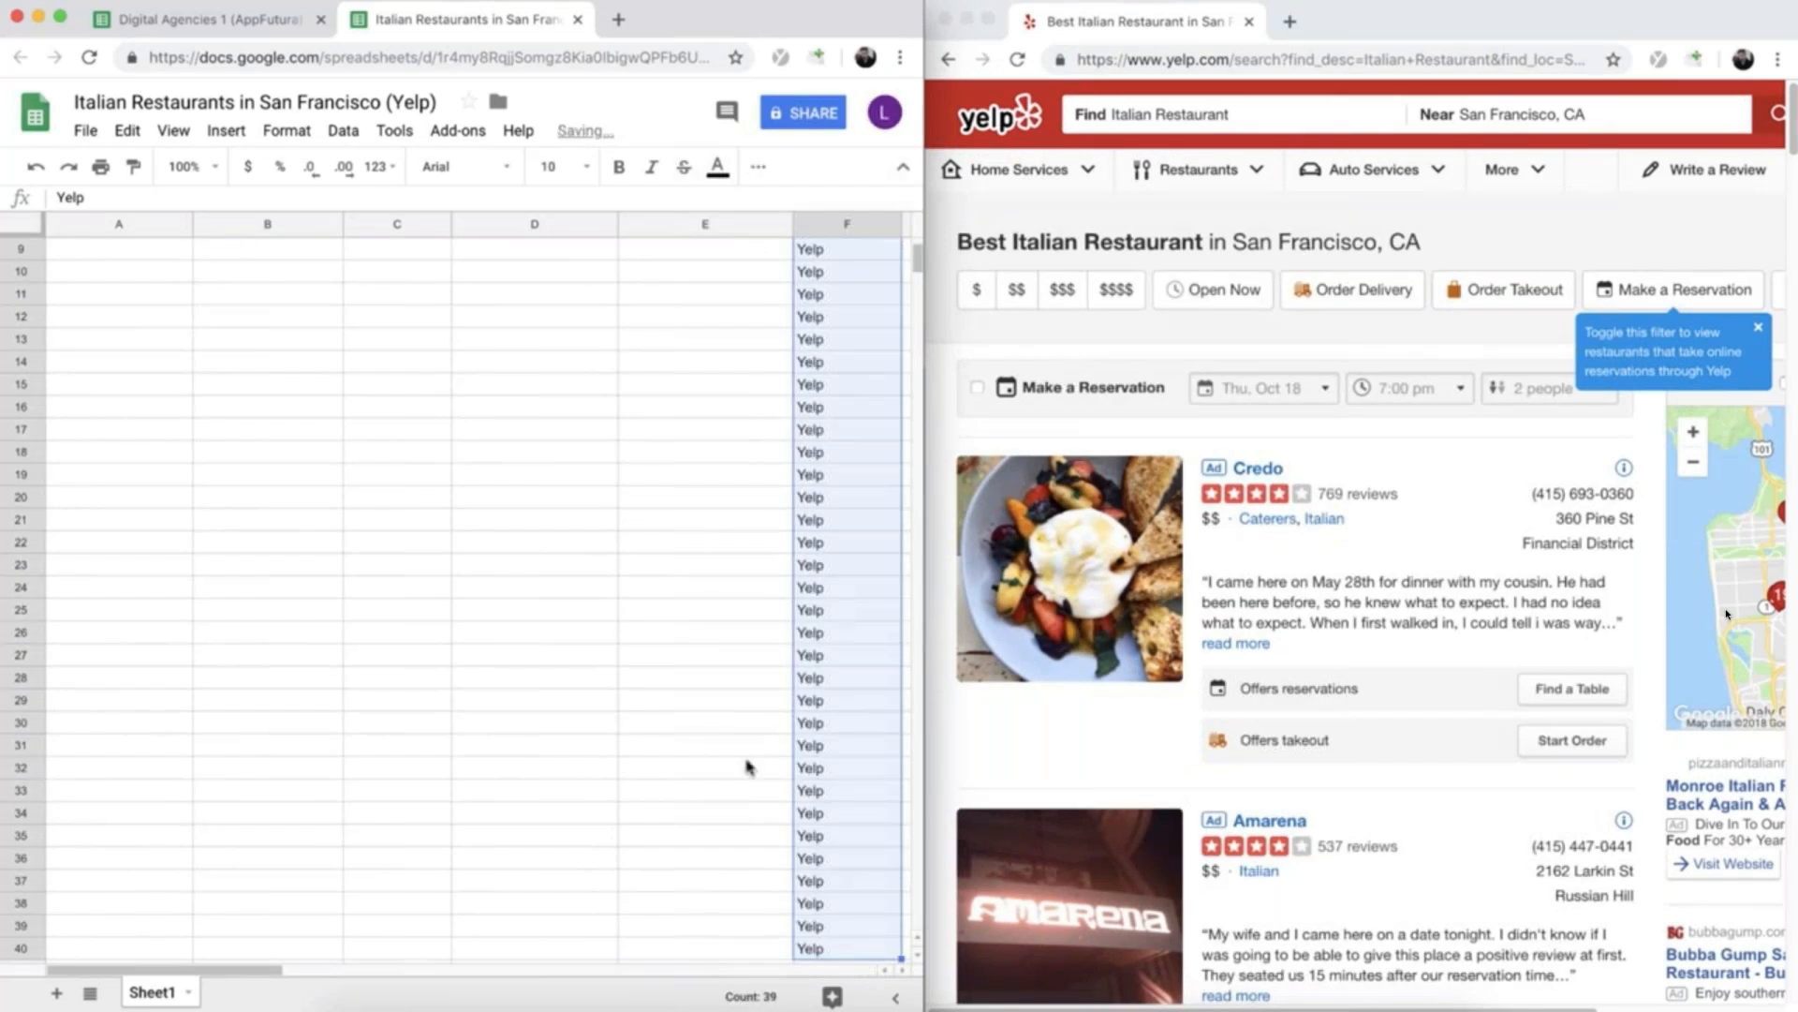
{"action": "scroll", "coordinate": [843, 843], "scroll_direction": "down", "scroll_amount": 2}
{"action": "left_click", "coordinate": [826, 770]}
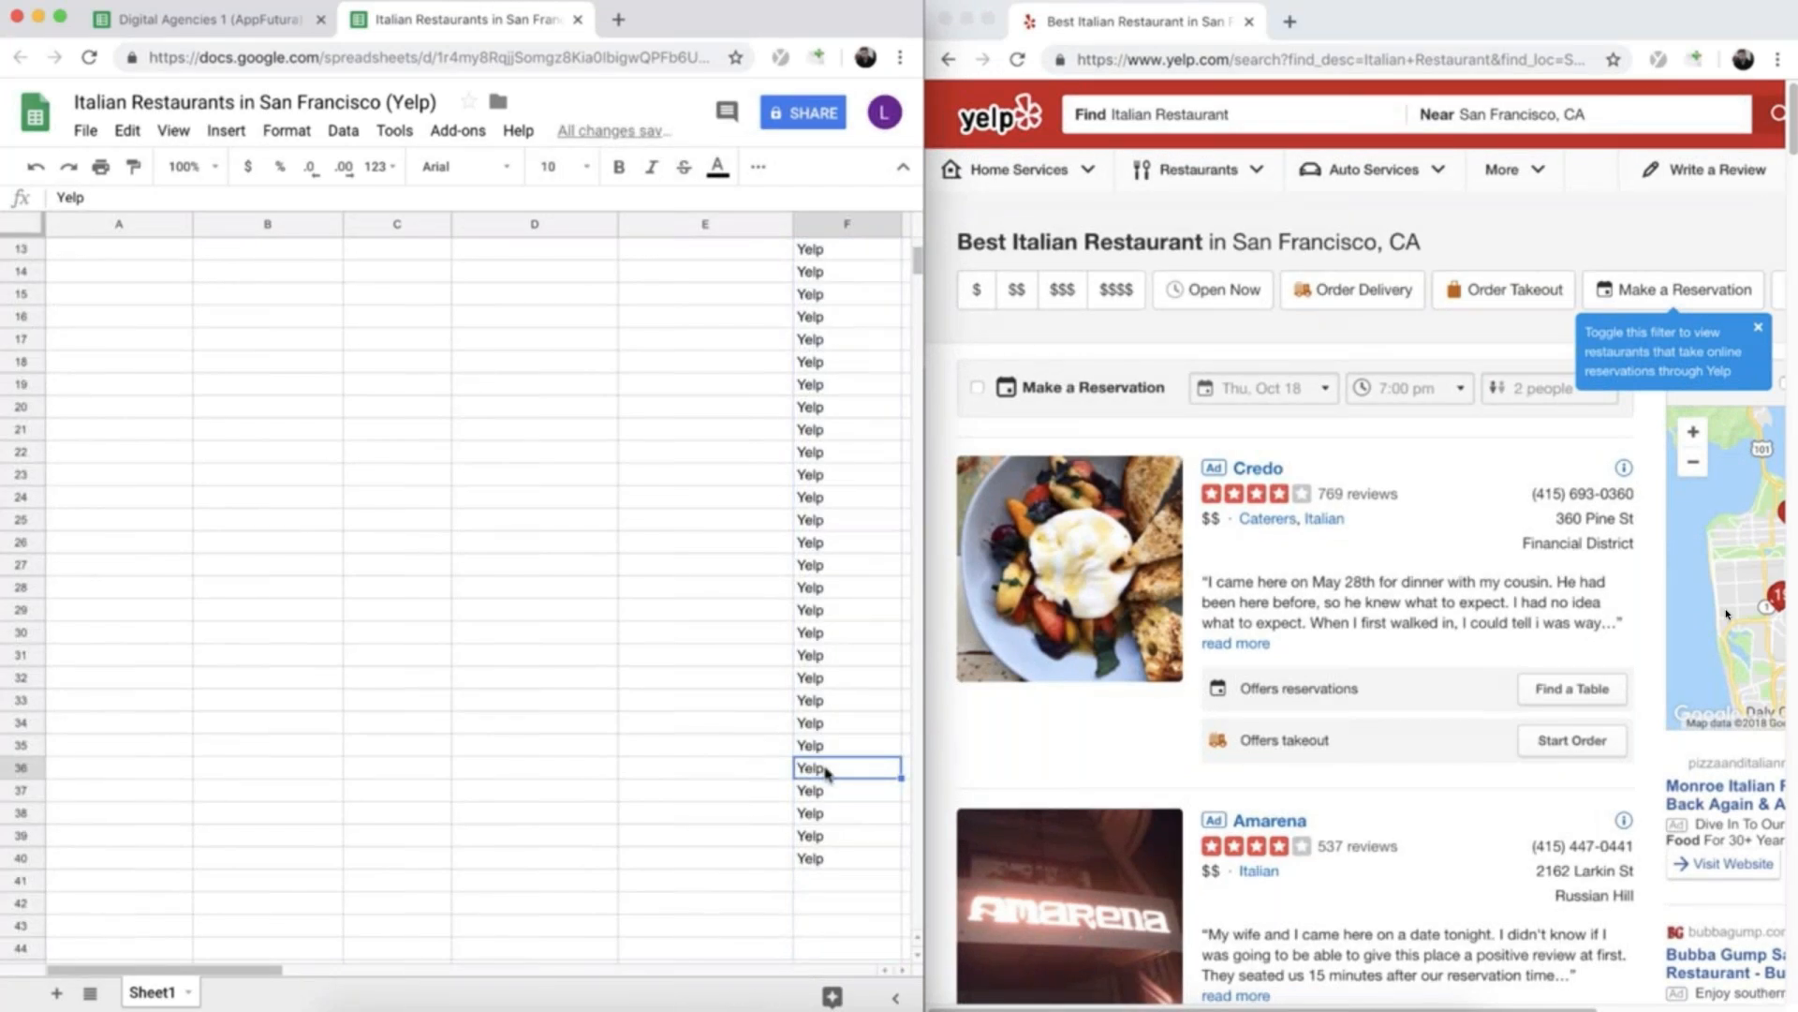
{"action": "scroll", "coordinate": [824, 740], "scroll_direction": "up", "scroll_amount": 4}
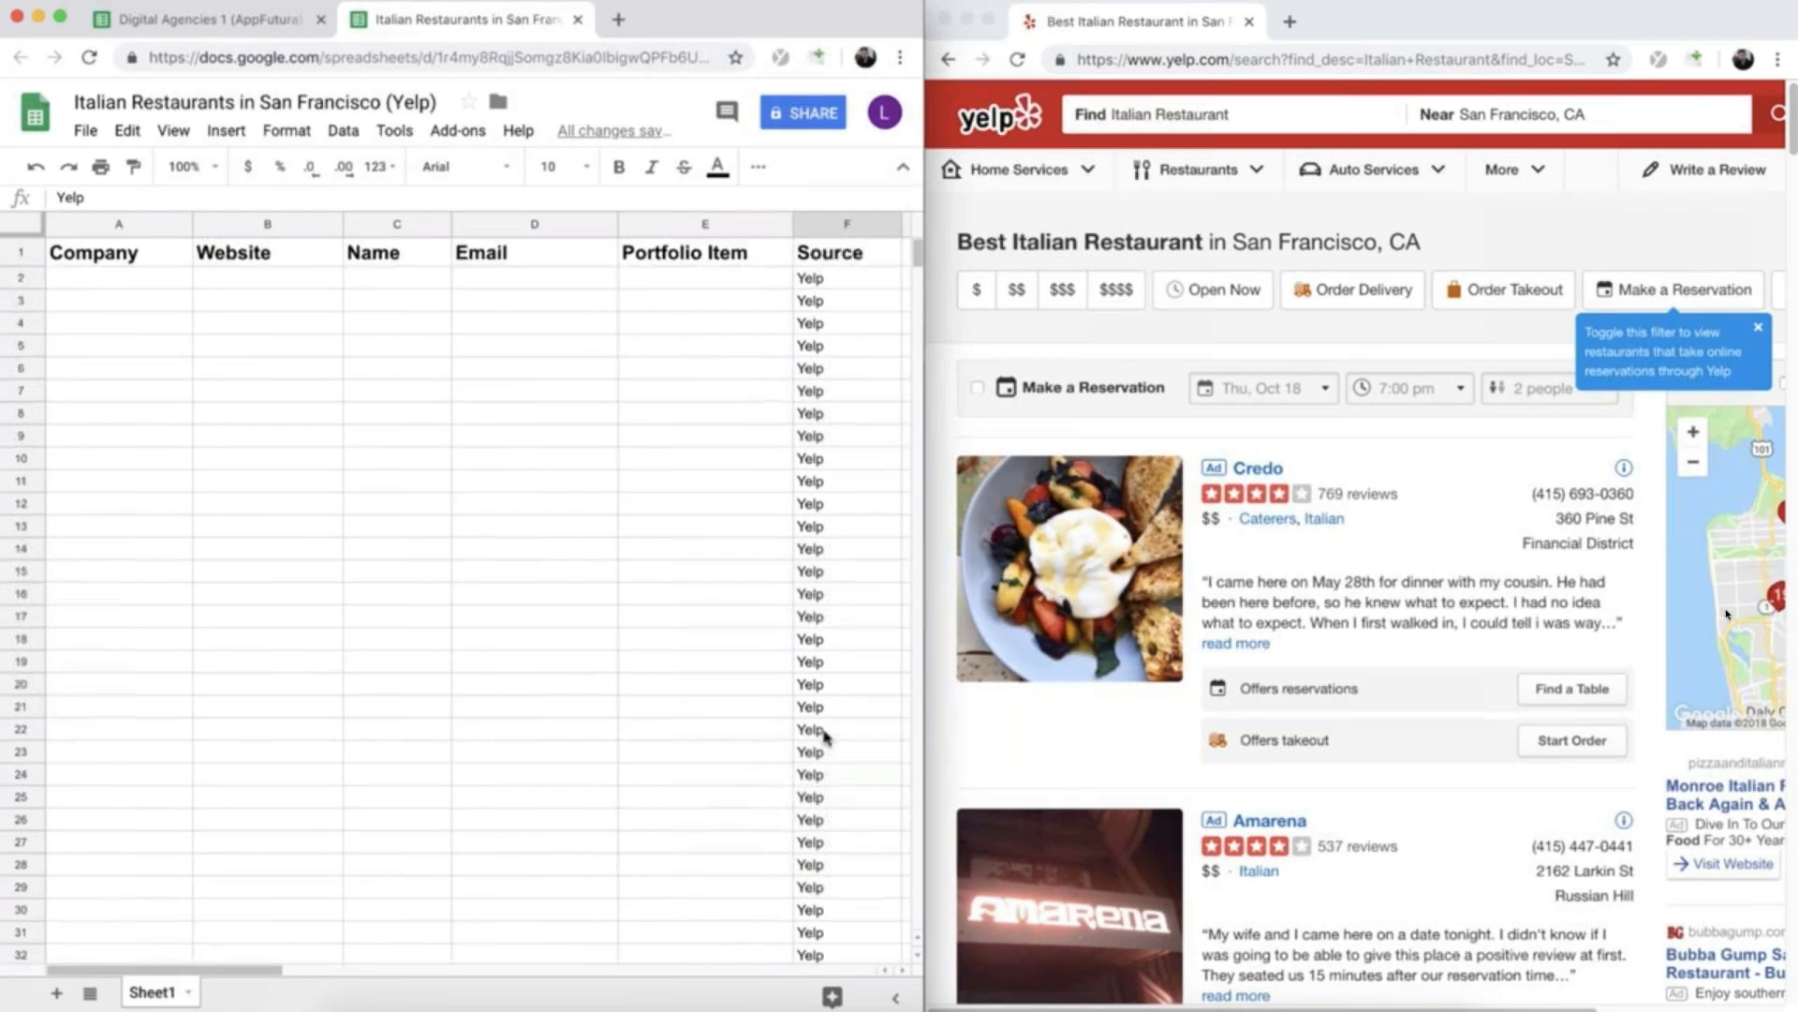
{"action": "left_click", "coordinate": [815, 570]}
- Open the Italian restaurant listings from the Yelp results in separate background tabs, starting with Credo and Amarena and continuing down the page
{"action": "left_click", "coordinate": [1328, 581]}
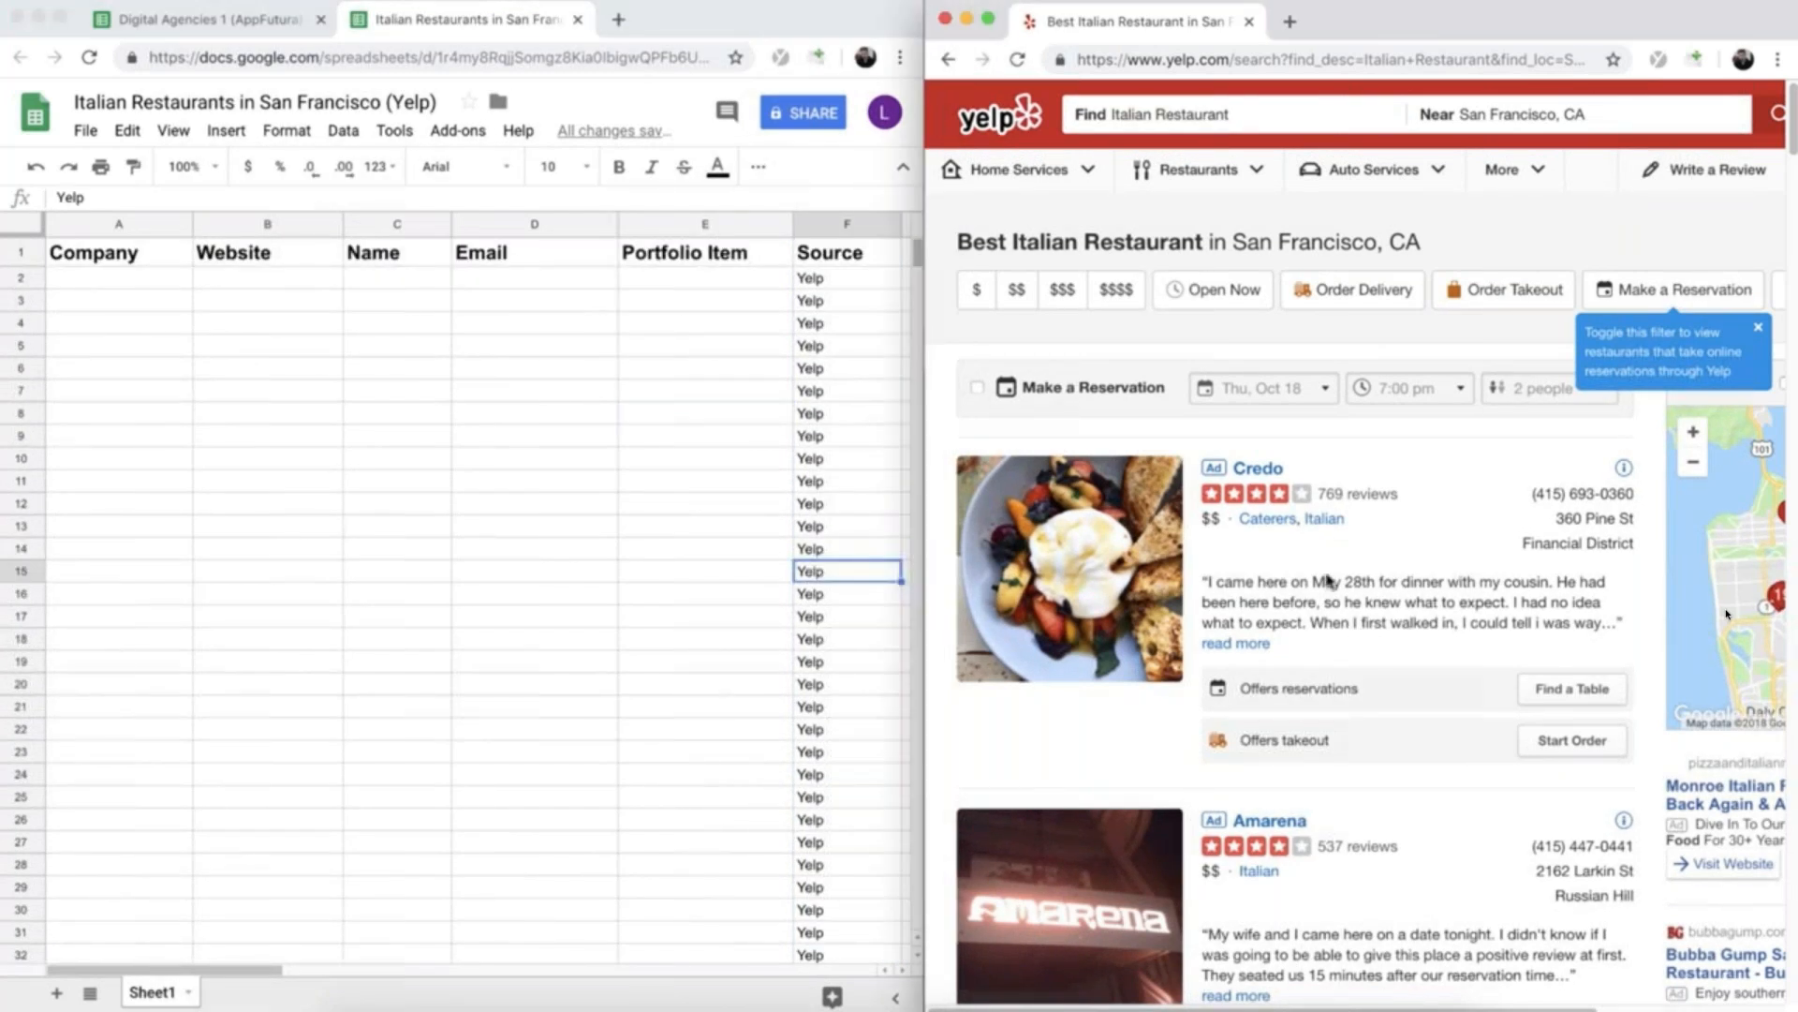
{"action": "scroll", "coordinate": [1329, 581], "scroll_direction": "down", "scroll_amount": 10}
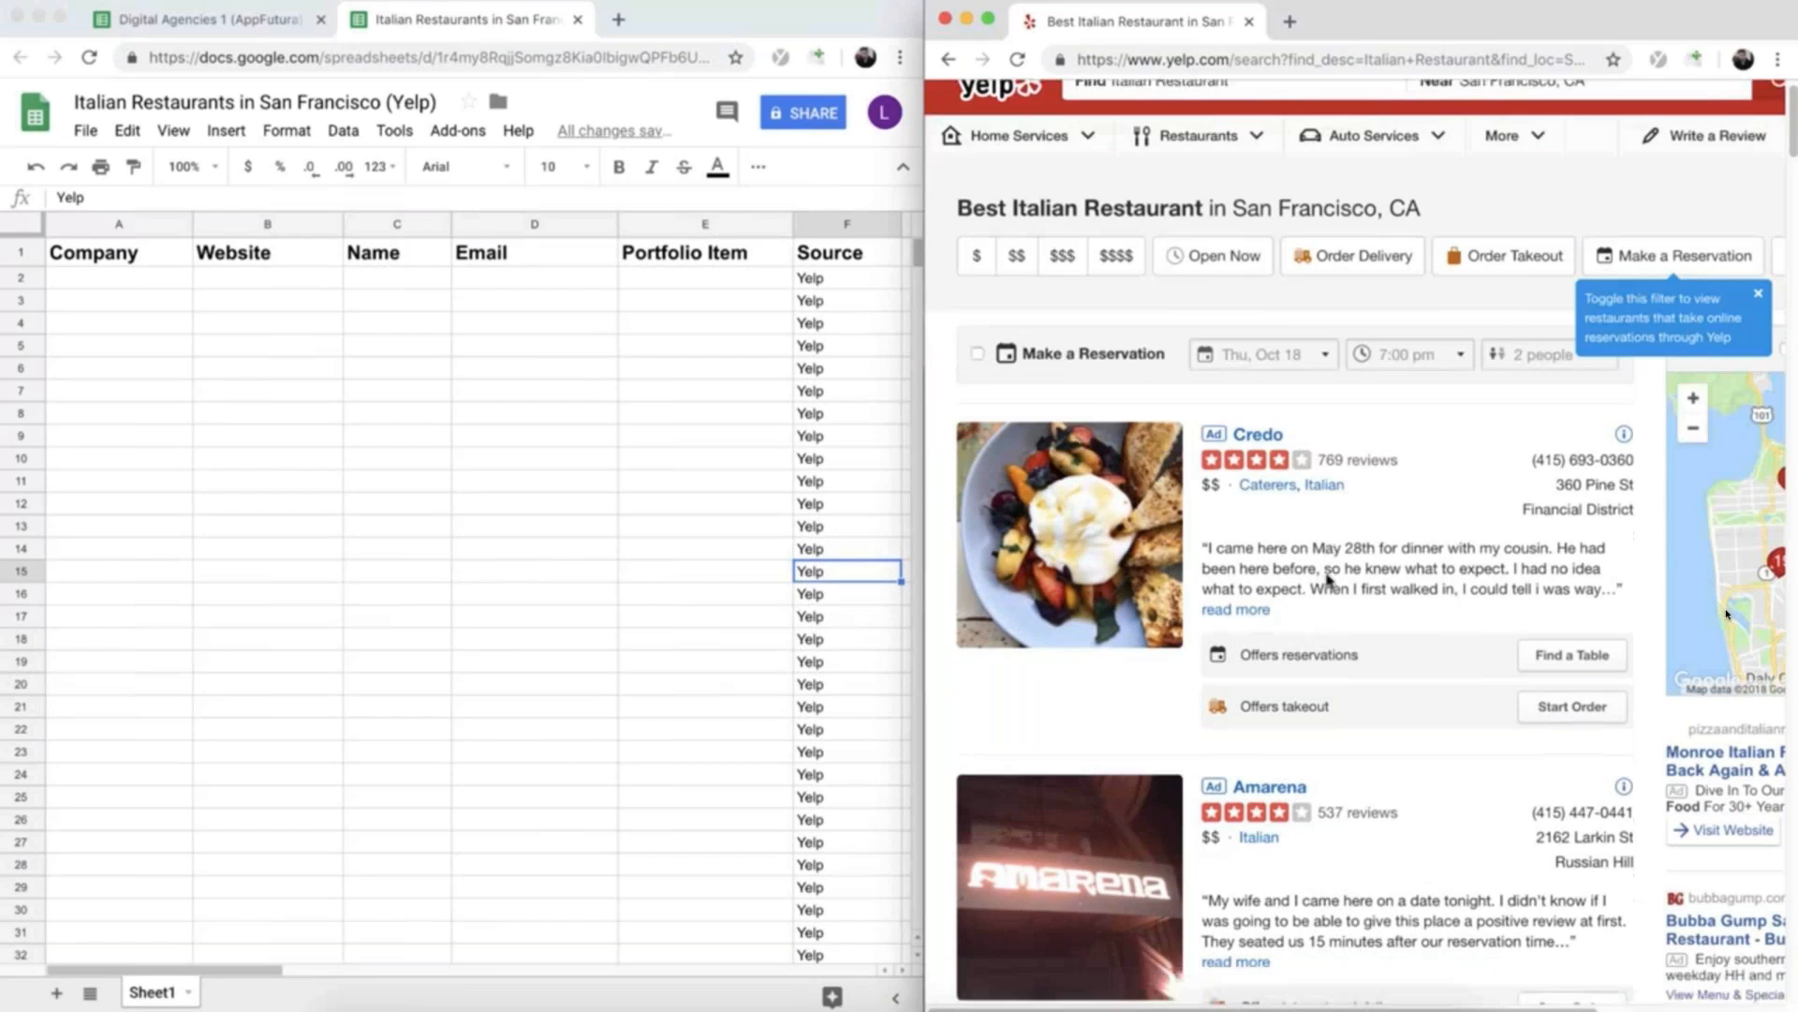
{"action": "scroll", "coordinate": [1323, 581], "scroll_direction": "up", "scroll_amount": 10}
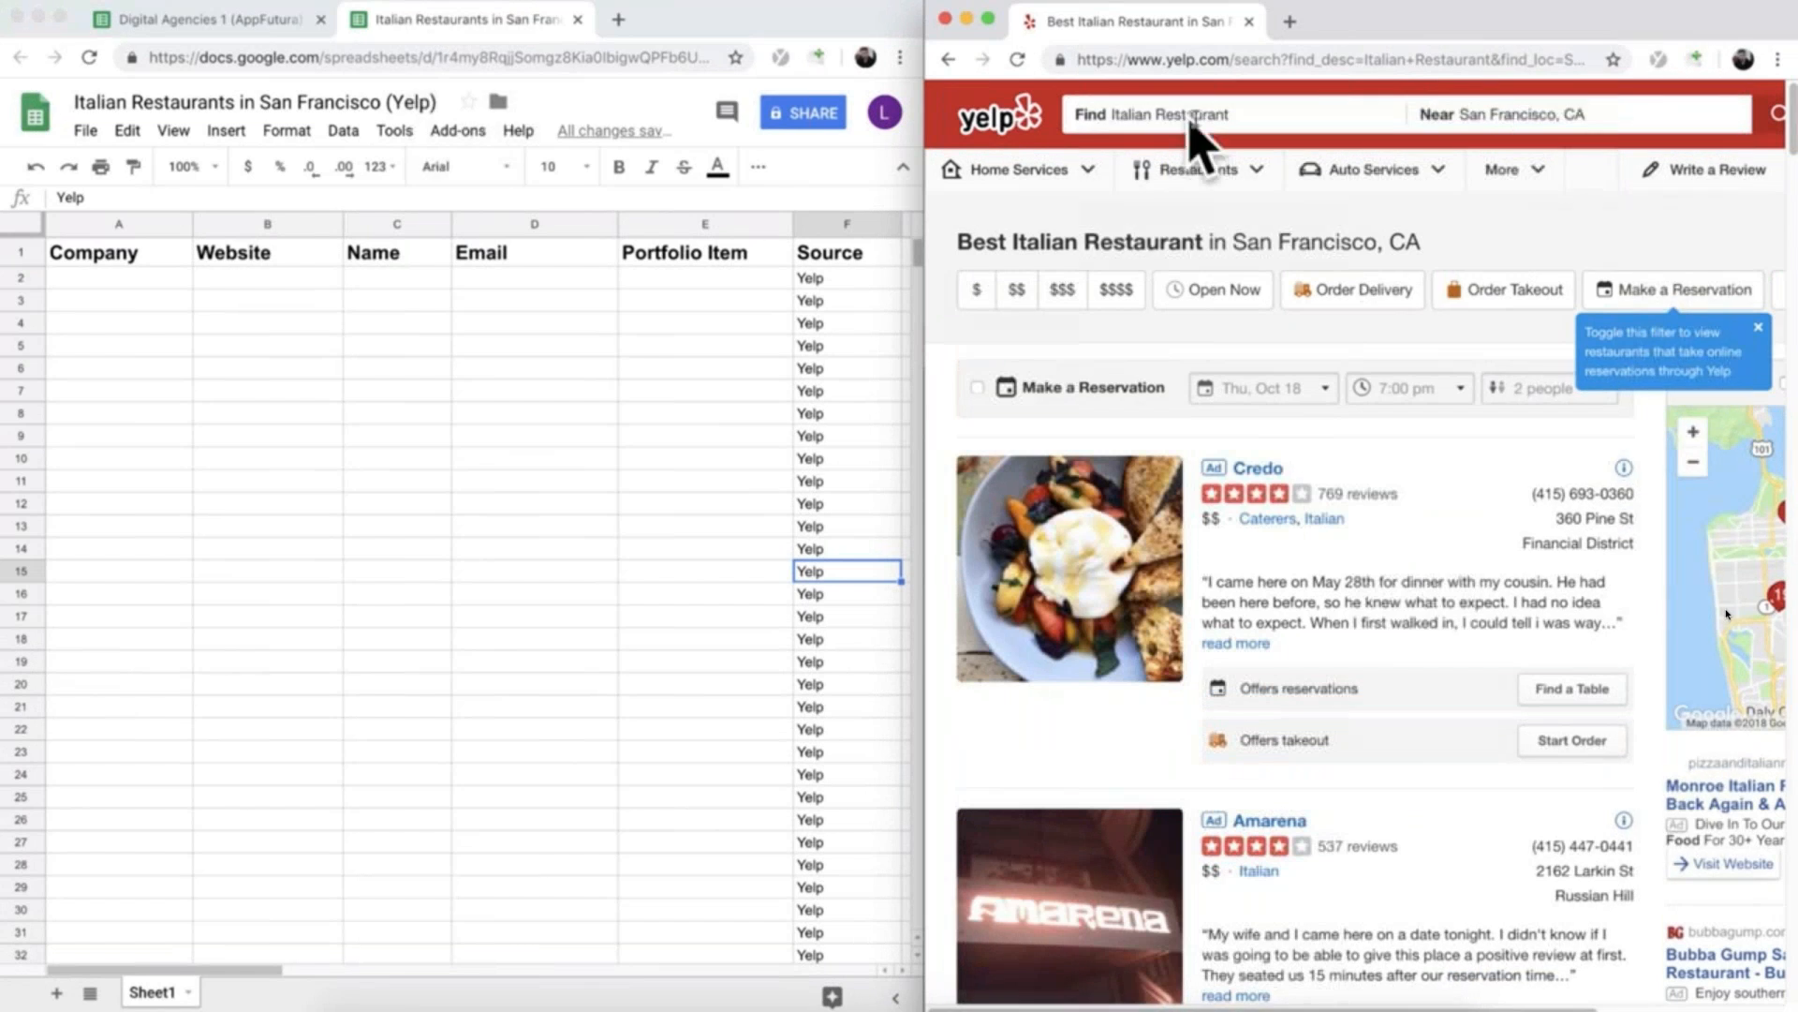
{"action": "left_click", "coordinate": [1258, 468], "text": "super"}
{"action": "scroll", "coordinate": [1279, 543], "scroll_direction": "down", "scroll_amount": 1}
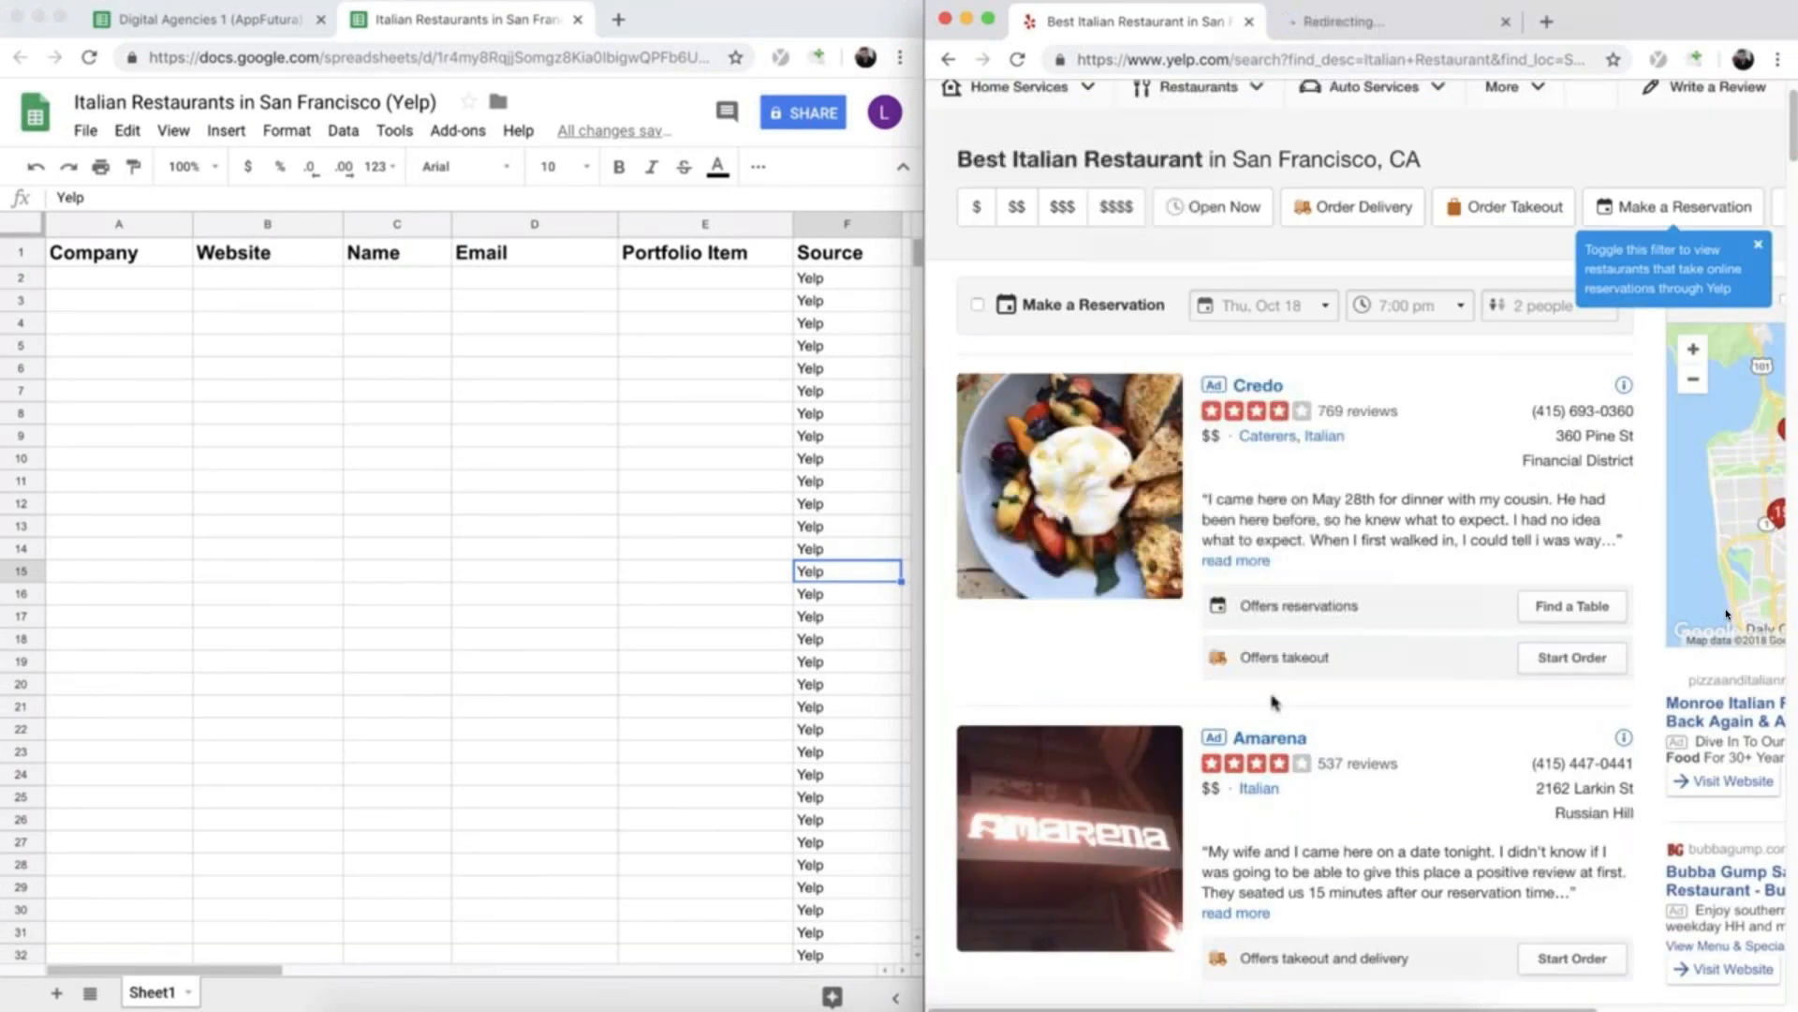
{"action": "left_click", "coordinate": [1263, 740], "text": "super"}
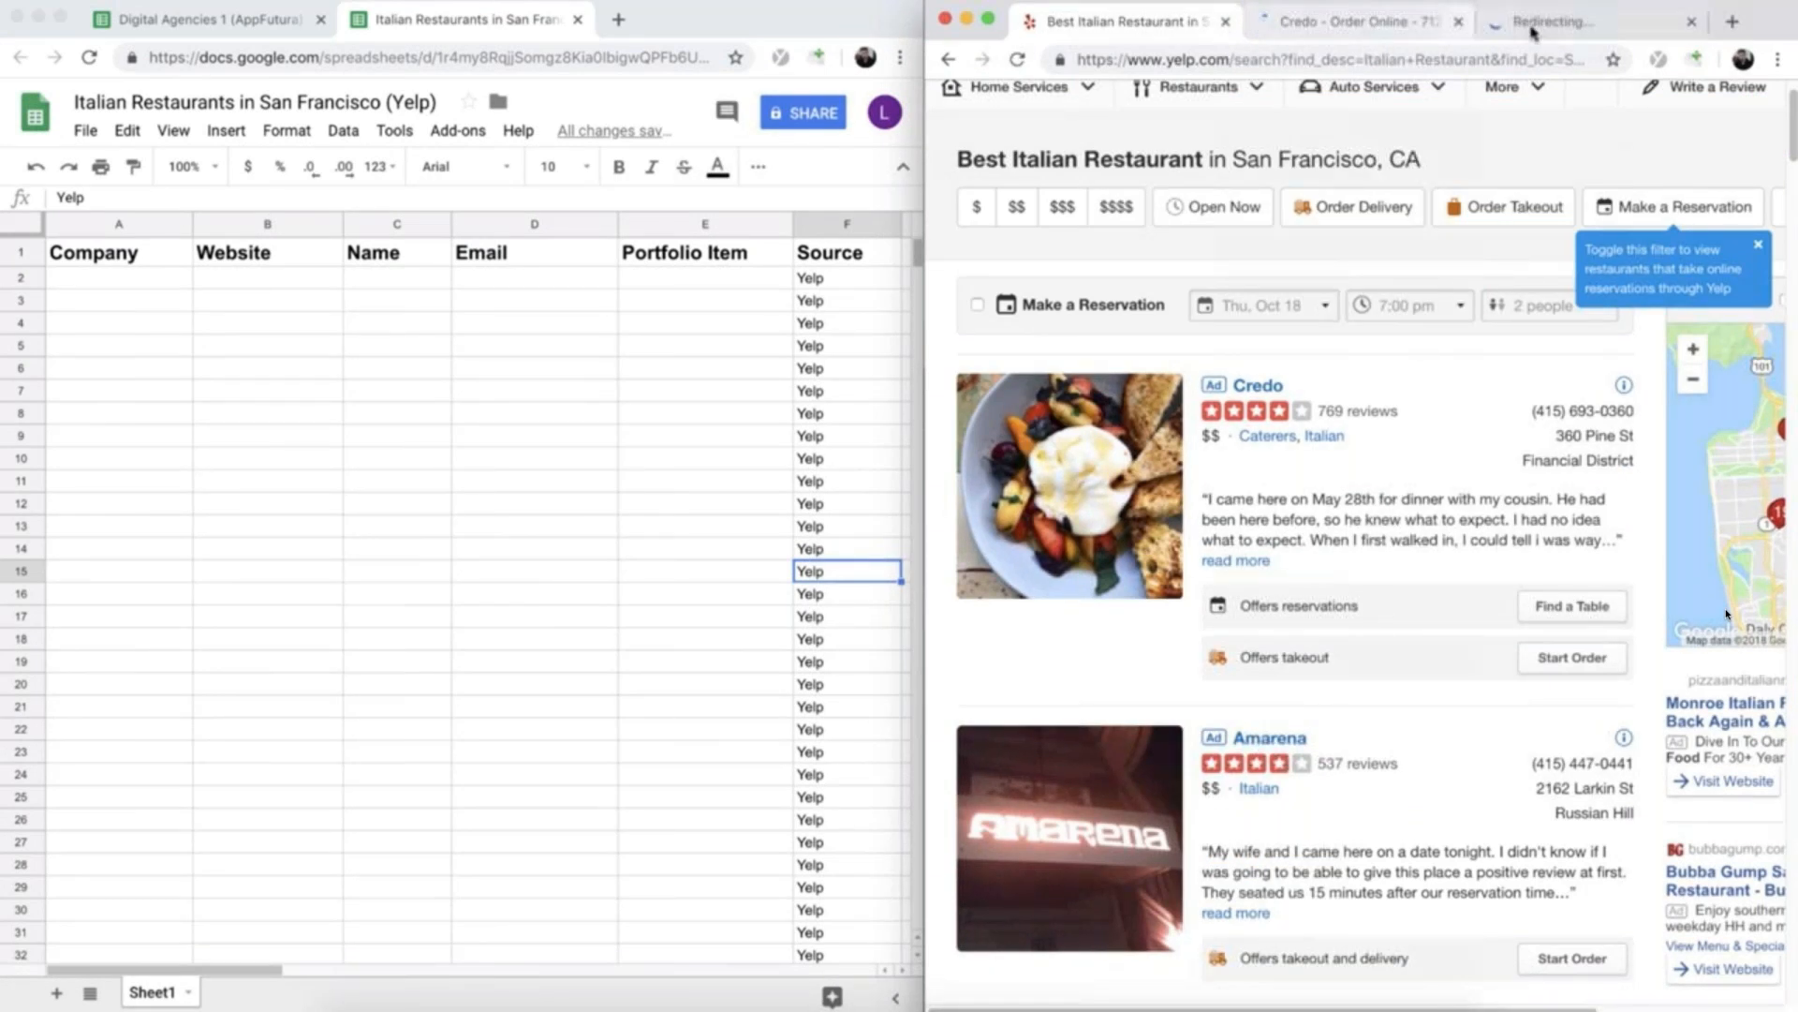
{"action": "scroll", "coordinate": [1310, 635], "scroll_direction": "down", "scroll_amount": 5}
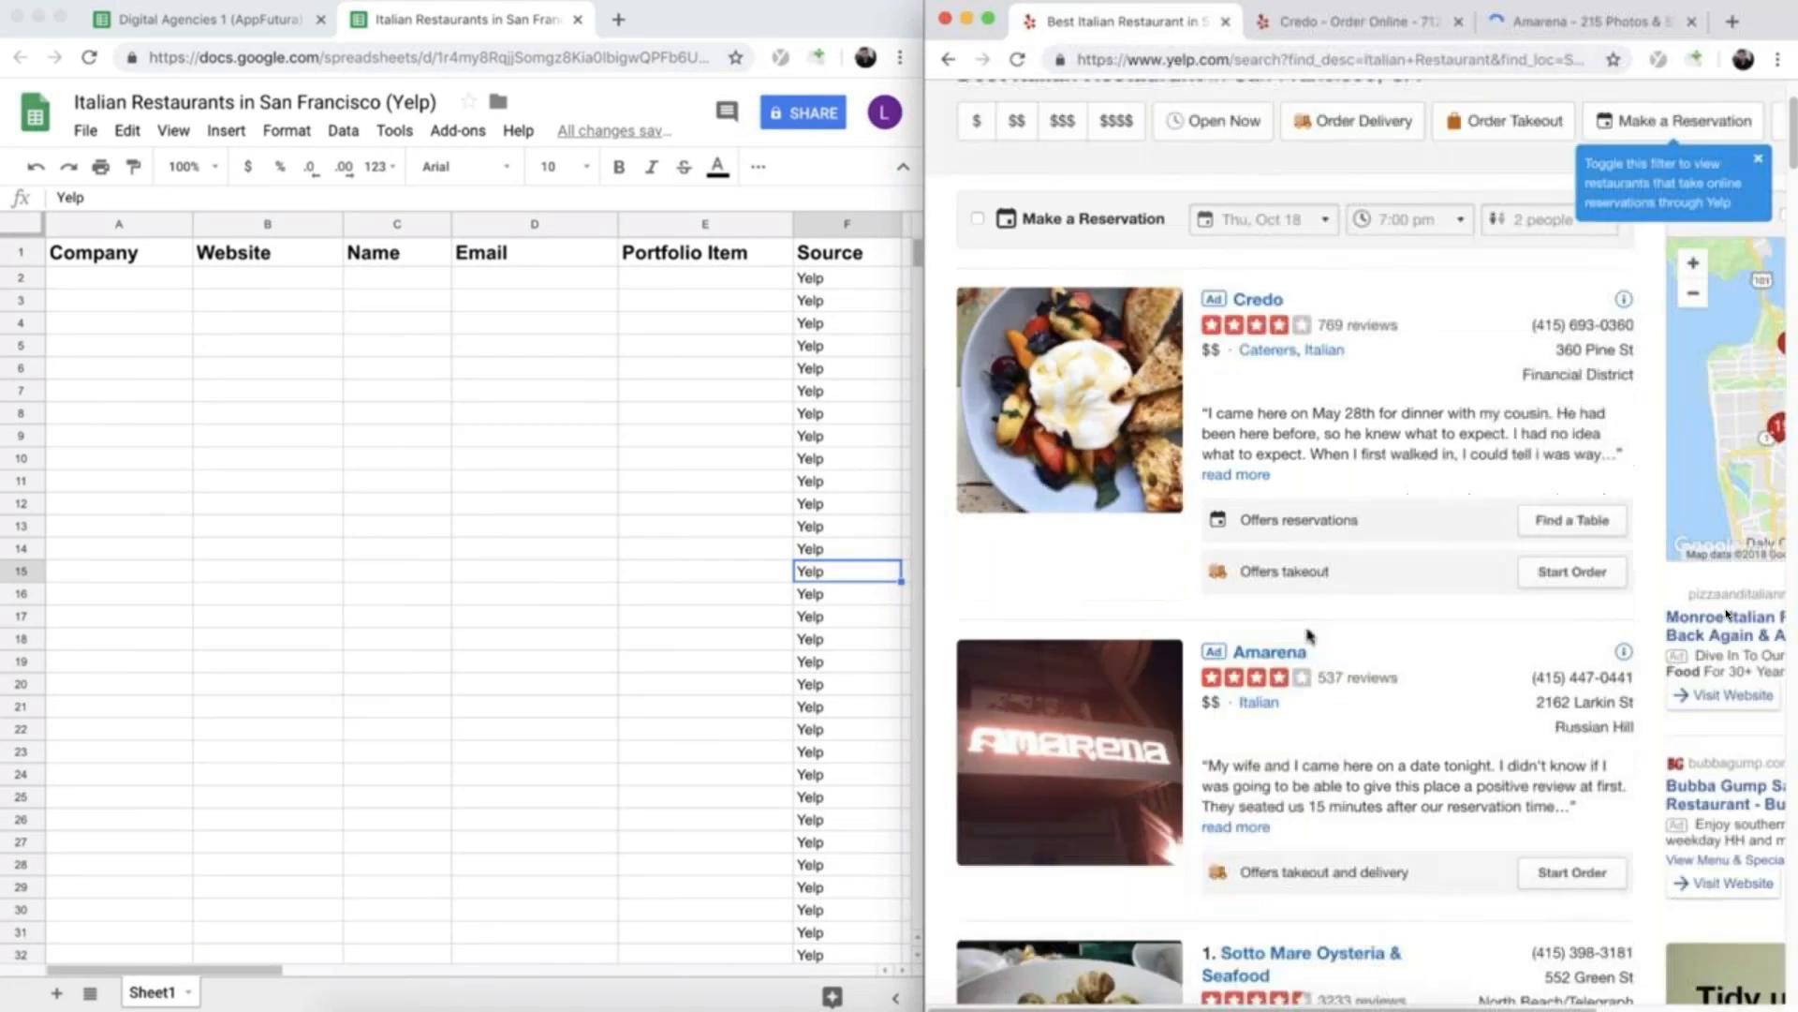
{"action": "left_click", "coordinate": [1280, 622], "text": "super"}
{"action": "scroll", "coordinate": [1280, 622], "scroll_direction": "down", "scroll_amount": 2}
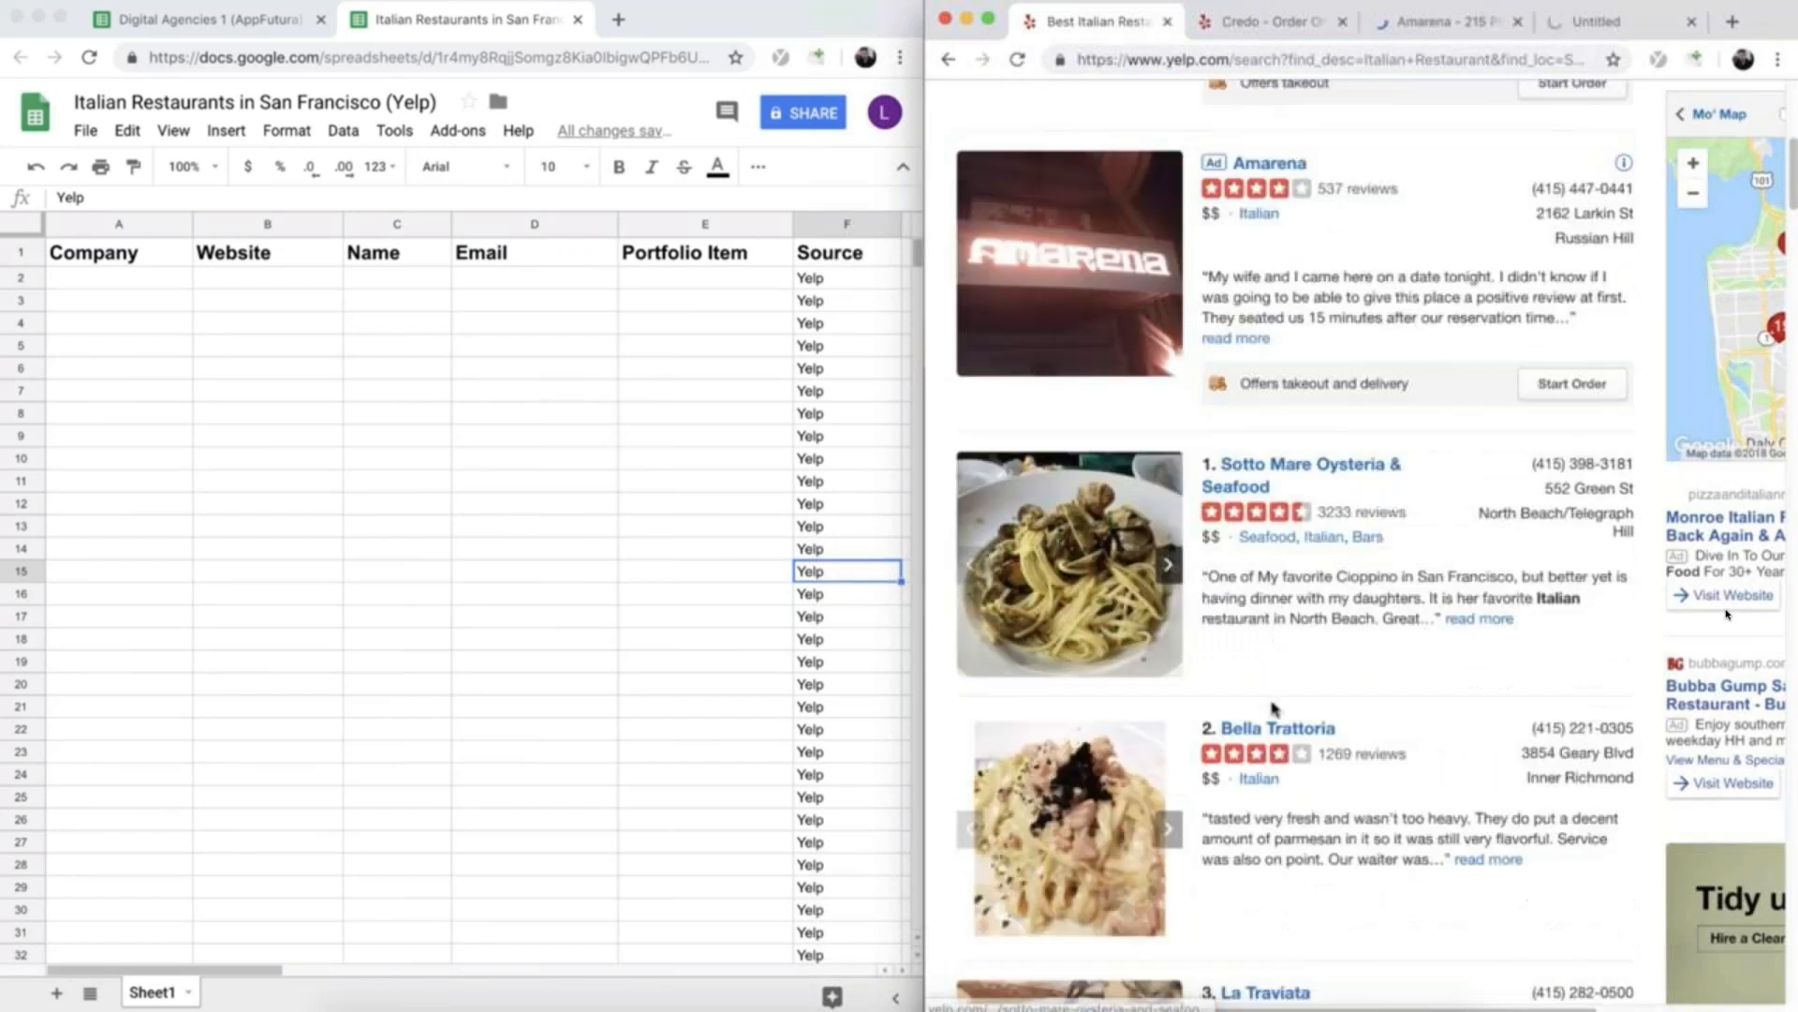
{"action": "left_click", "coordinate": [1278, 727], "text": "super"}
{"action": "scroll", "coordinate": [1274, 729], "scroll_direction": "down", "scroll_amount": 3}
{"action": "left_click", "coordinate": [1260, 692], "text": "super"}
{"action": "scroll", "coordinate": [1255, 698], "scroll_direction": "down", "scroll_amount": 3}
{"action": "left_click", "coordinate": [1250, 707], "text": "super"}
{"action": "scroll", "coordinate": [1249, 707], "scroll_direction": "down", "scroll_amount": 4}
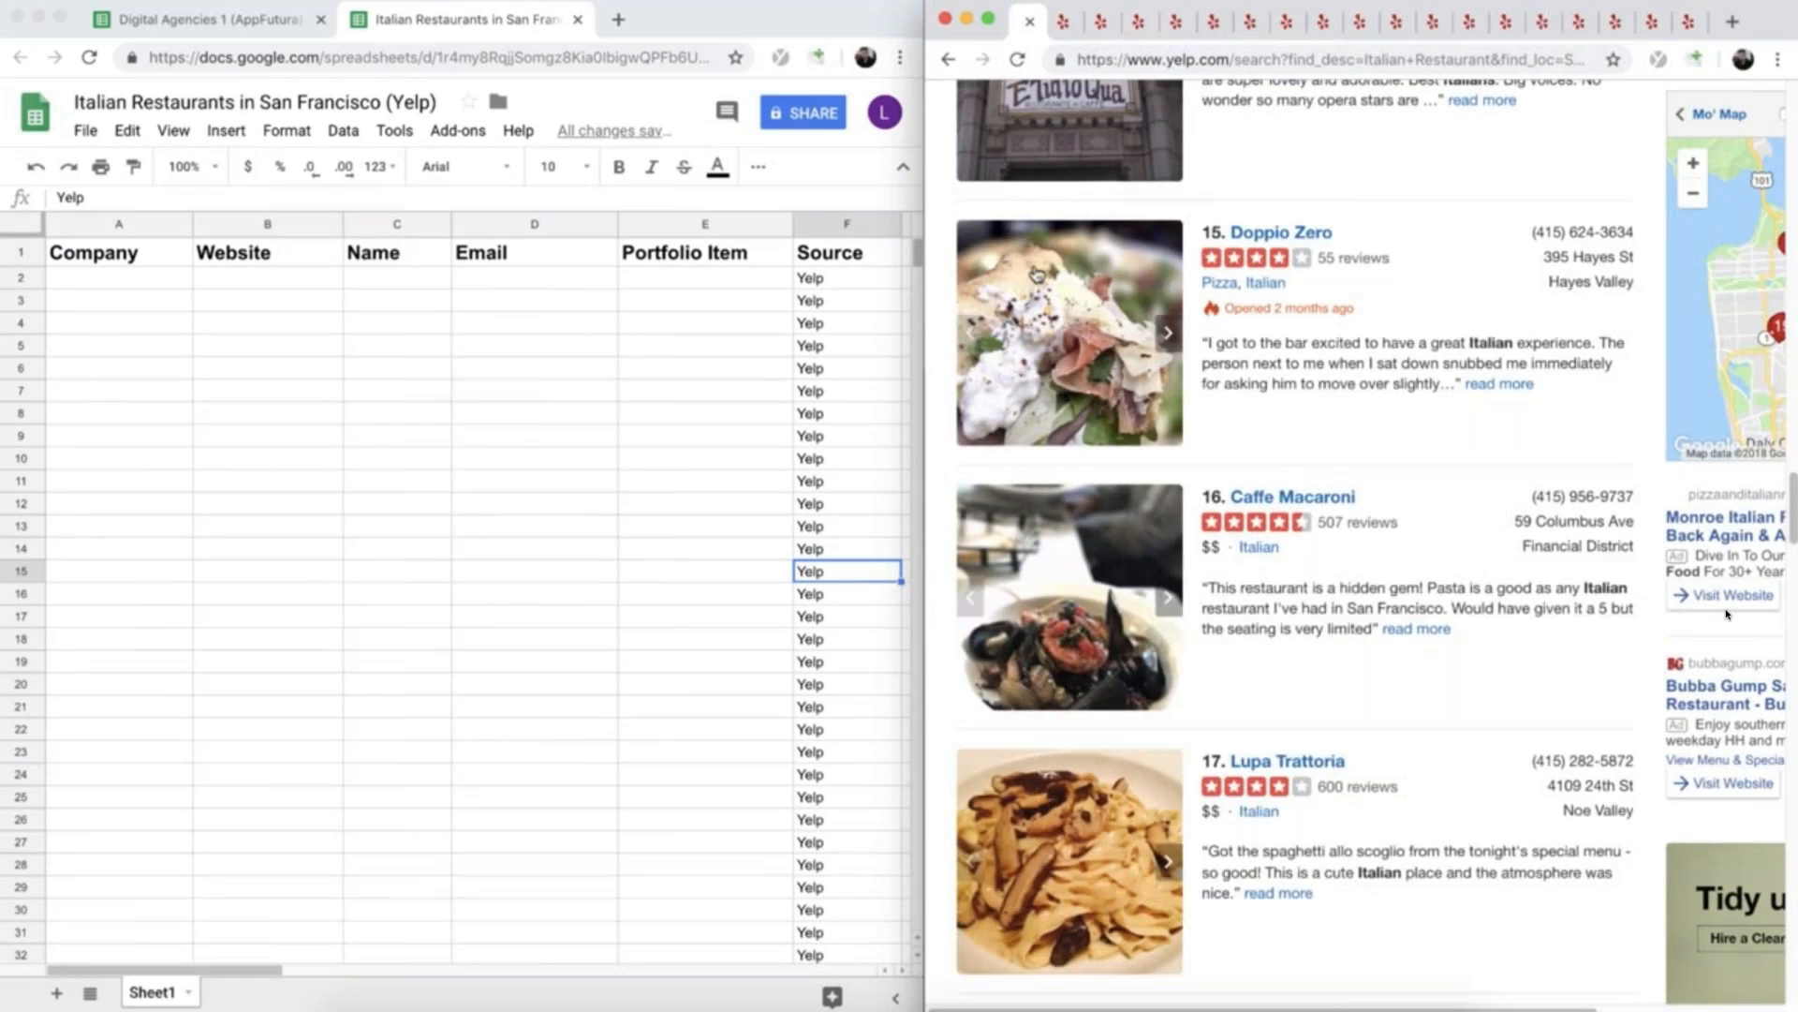
- Go to Credo's Yelp listing and open the restaurant's website, credosf.com, from it
{"action": "left_click", "coordinate": [1065, 23]}
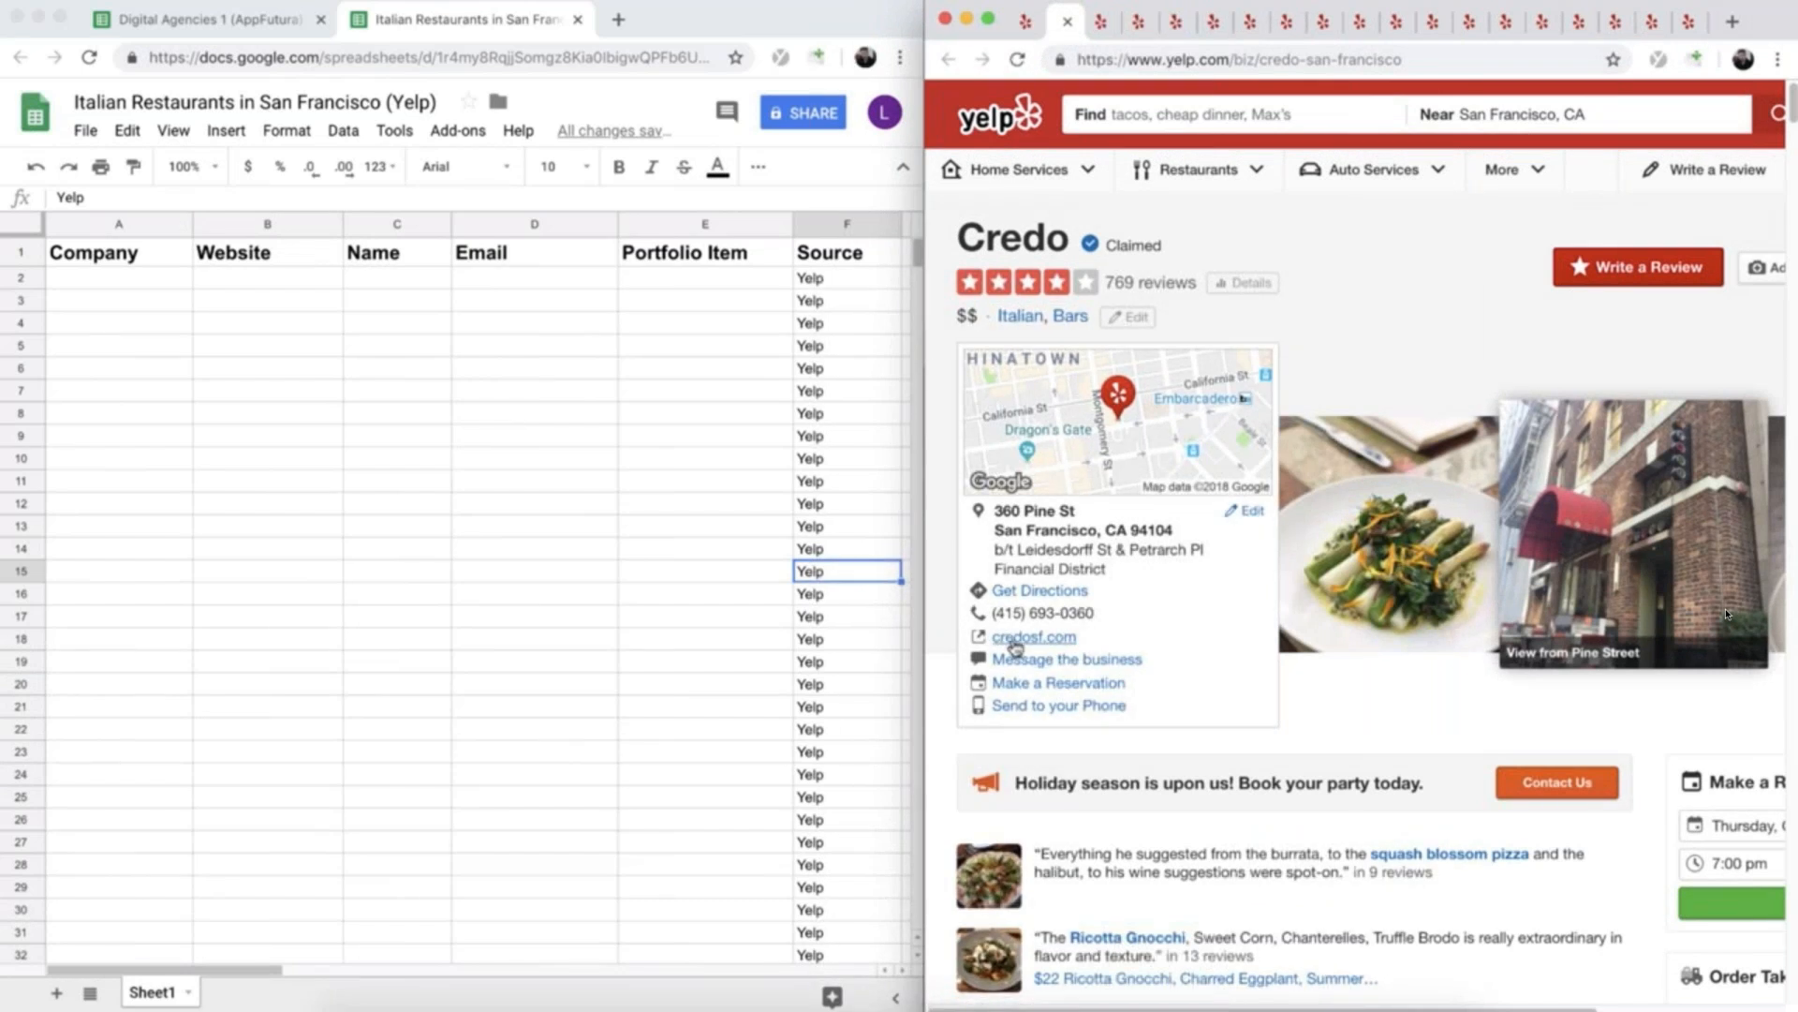
{"action": "left_click_drag", "start_coordinate": [1082, 638], "coordinate": [992, 637]}
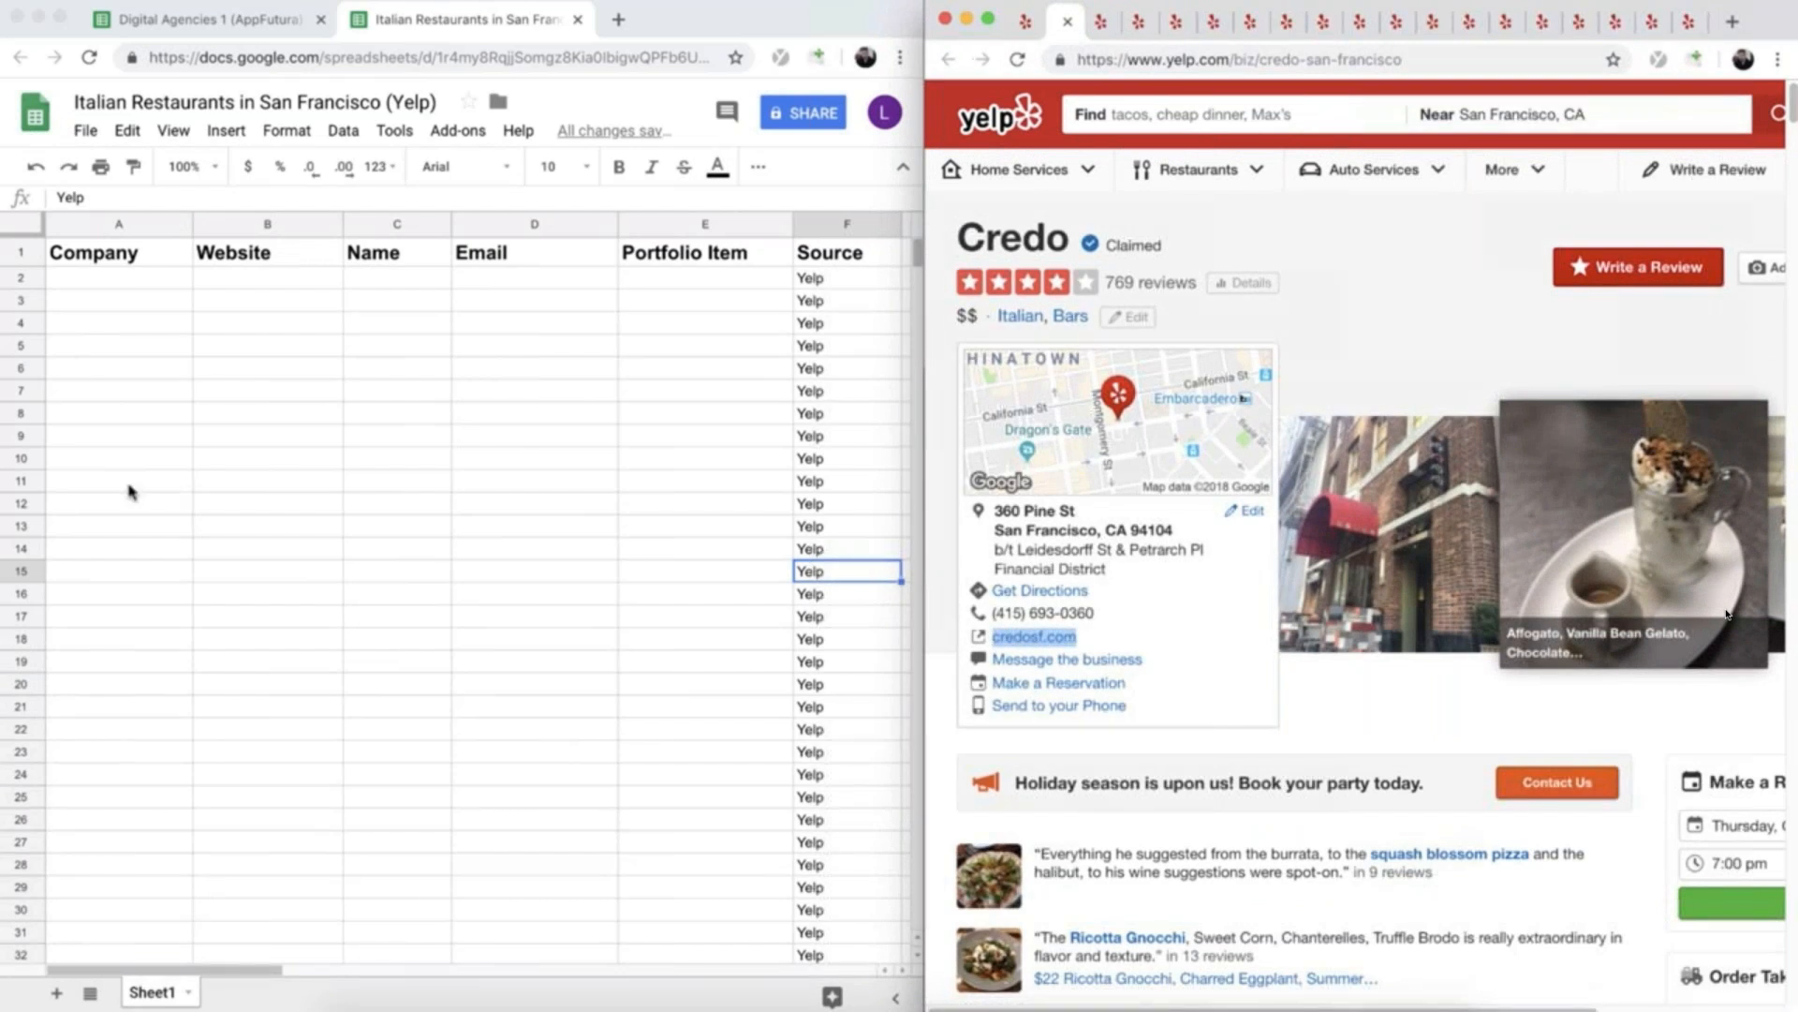
{"action": "left_click", "coordinate": [1141, 596]}
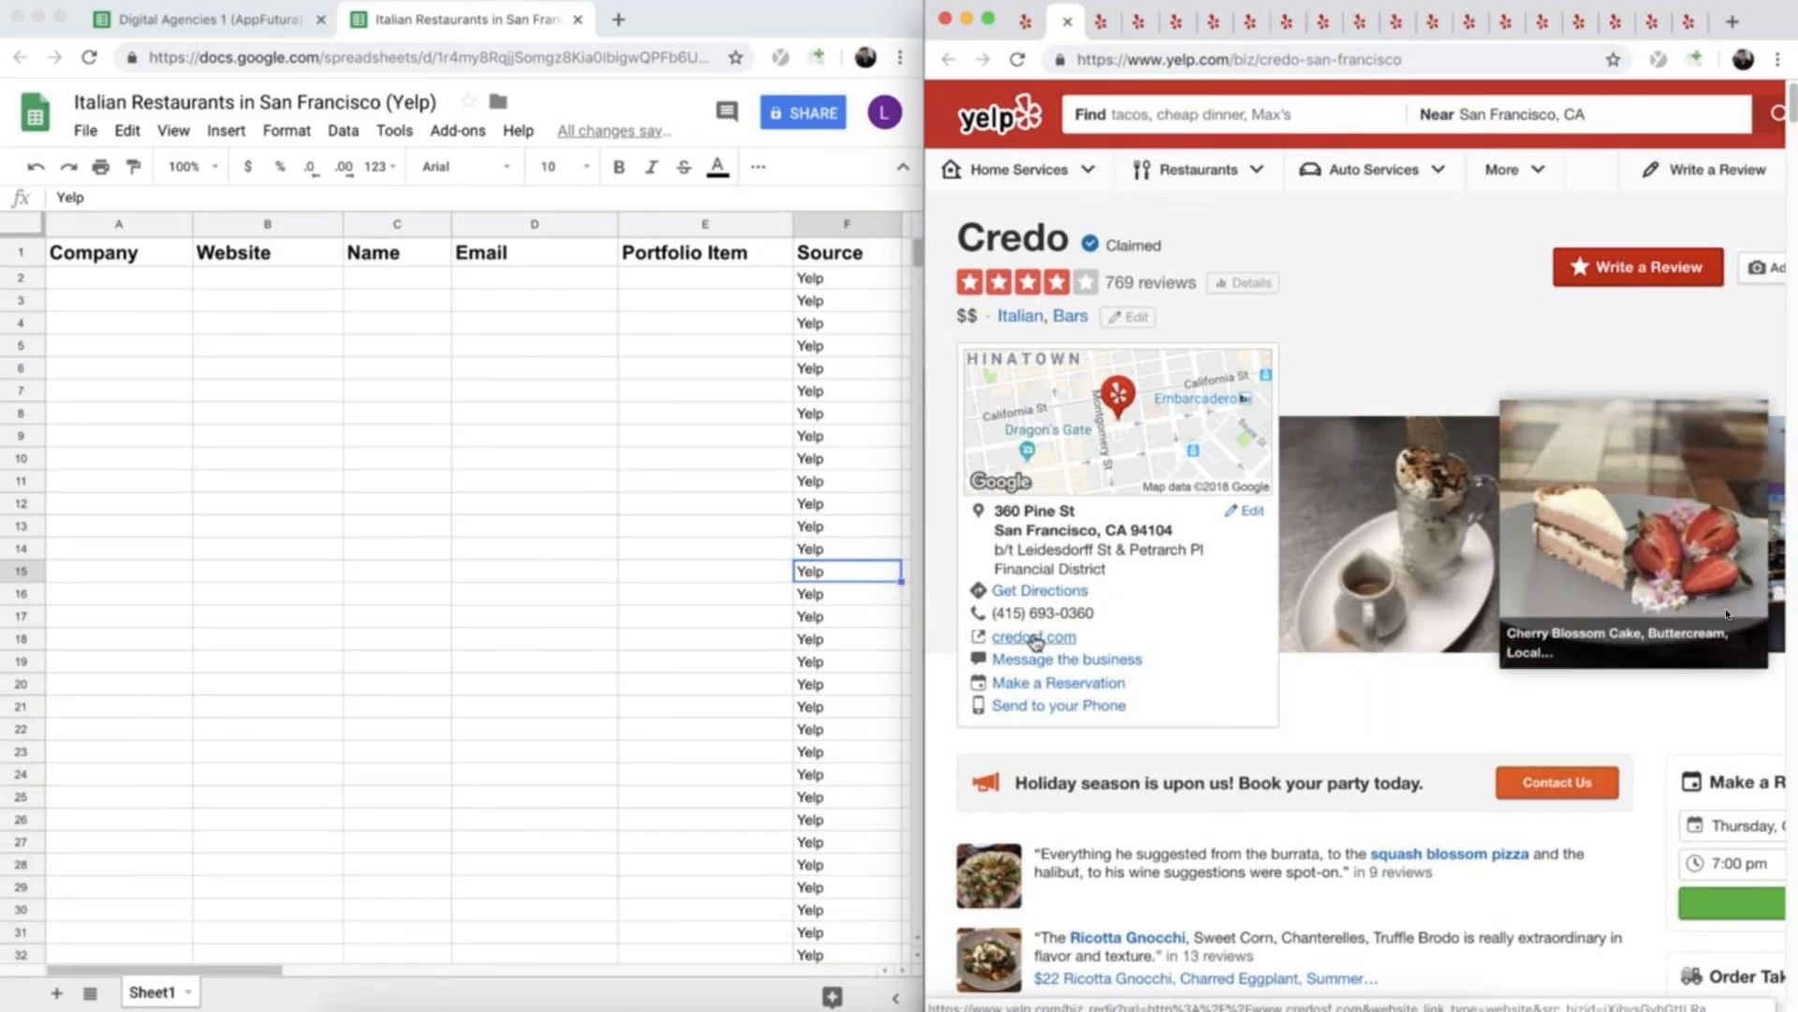
{"action": "left_click", "coordinate": [1035, 641]}
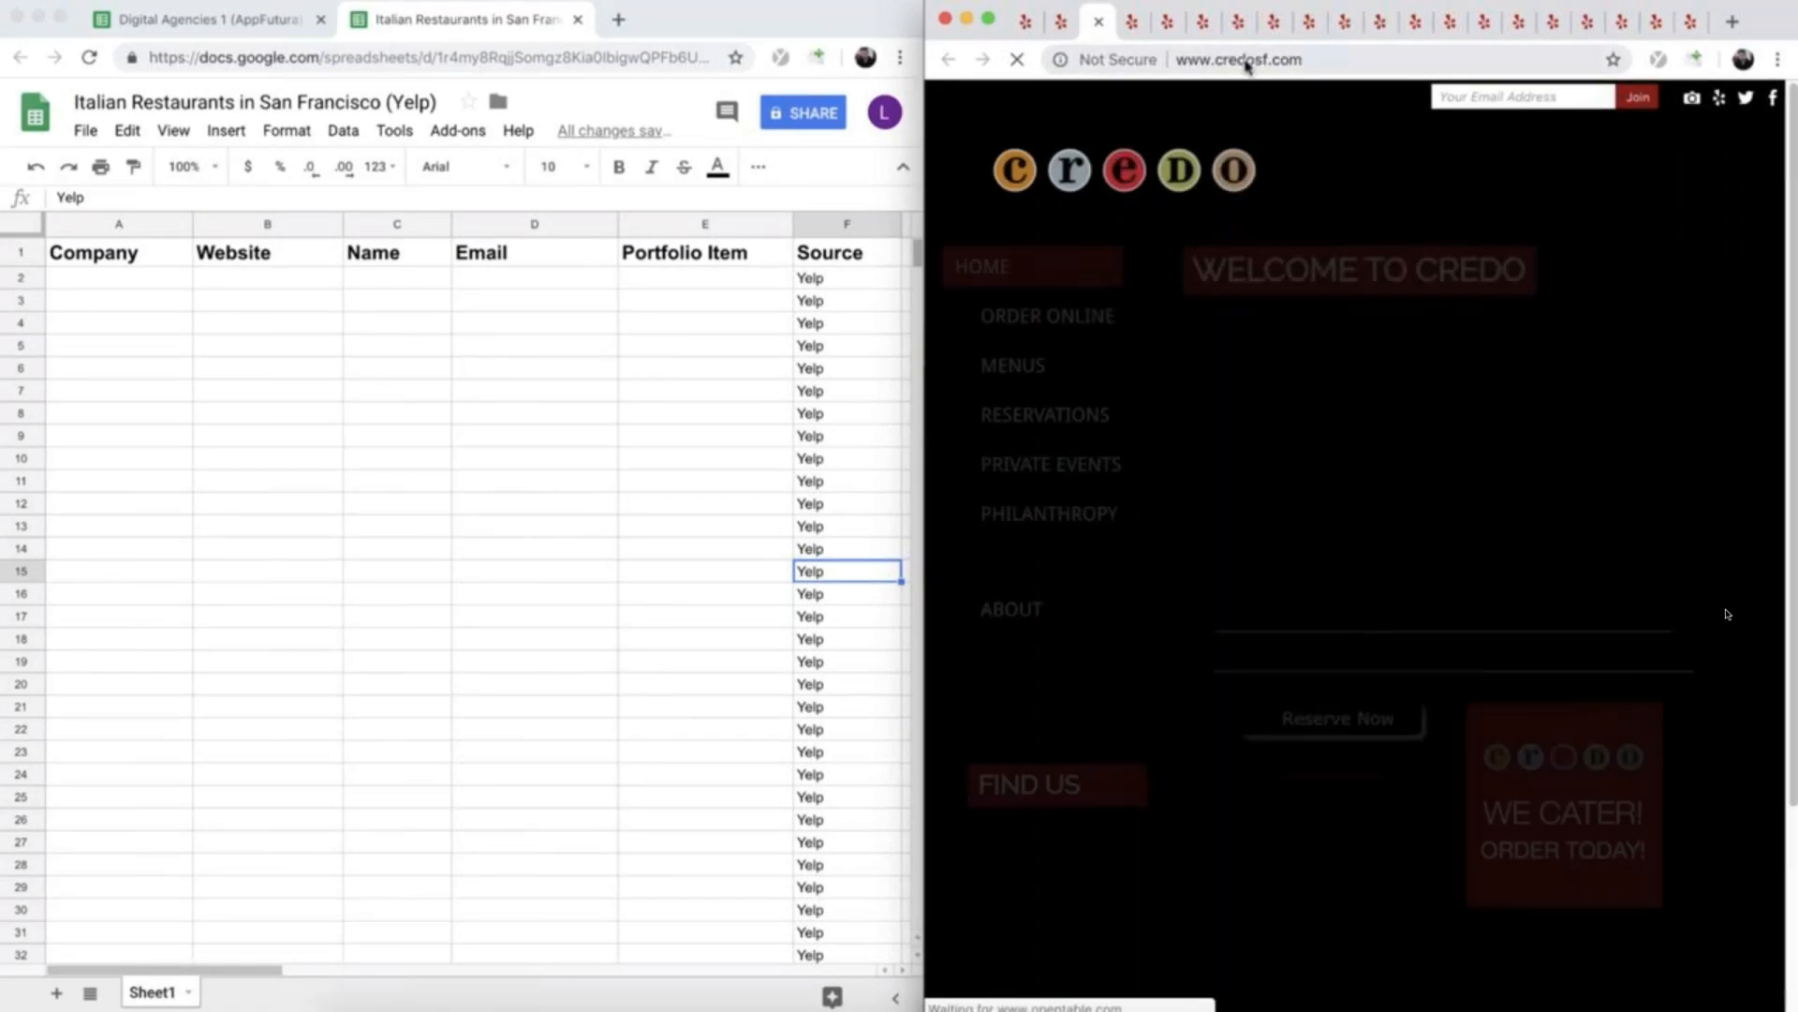
- Copy the Credo website's address into cell B2 of the spreadsheet and close the website's tab
{"action": "right_click", "coordinate": [1248, 60]}
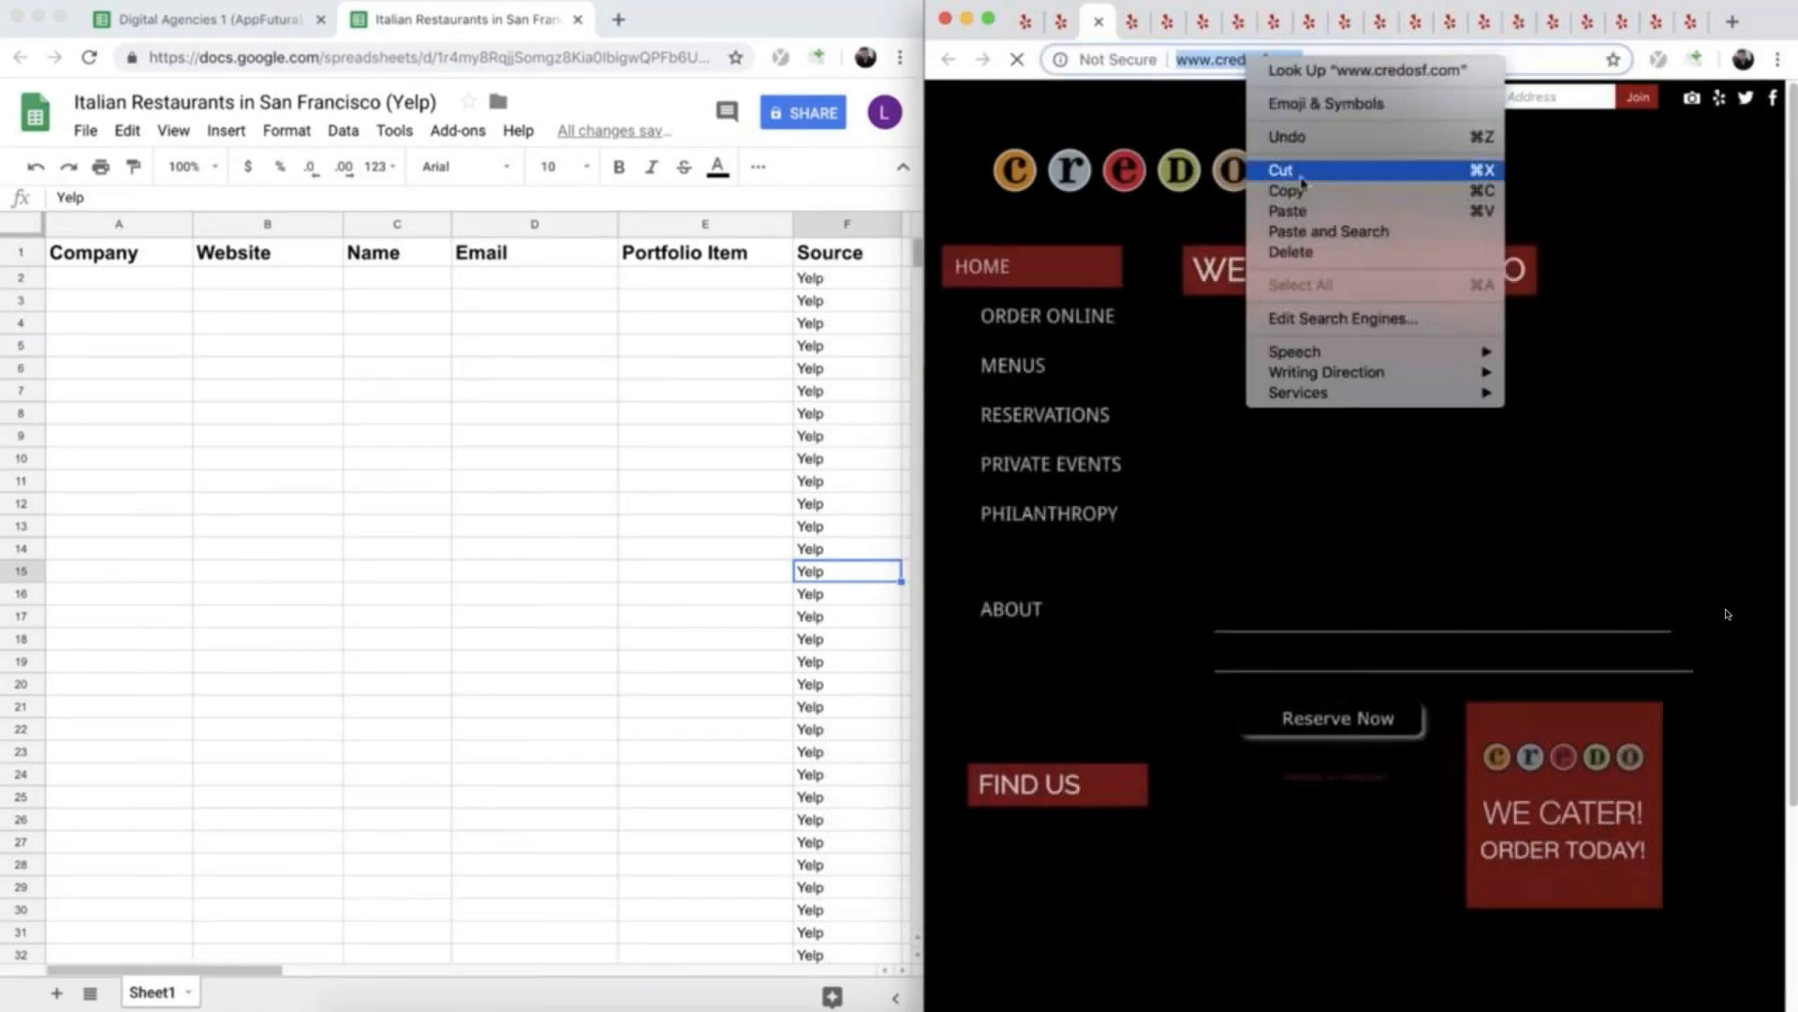
{"action": "left_click", "coordinate": [1298, 190]}
{"action": "left_click", "coordinate": [260, 281]}
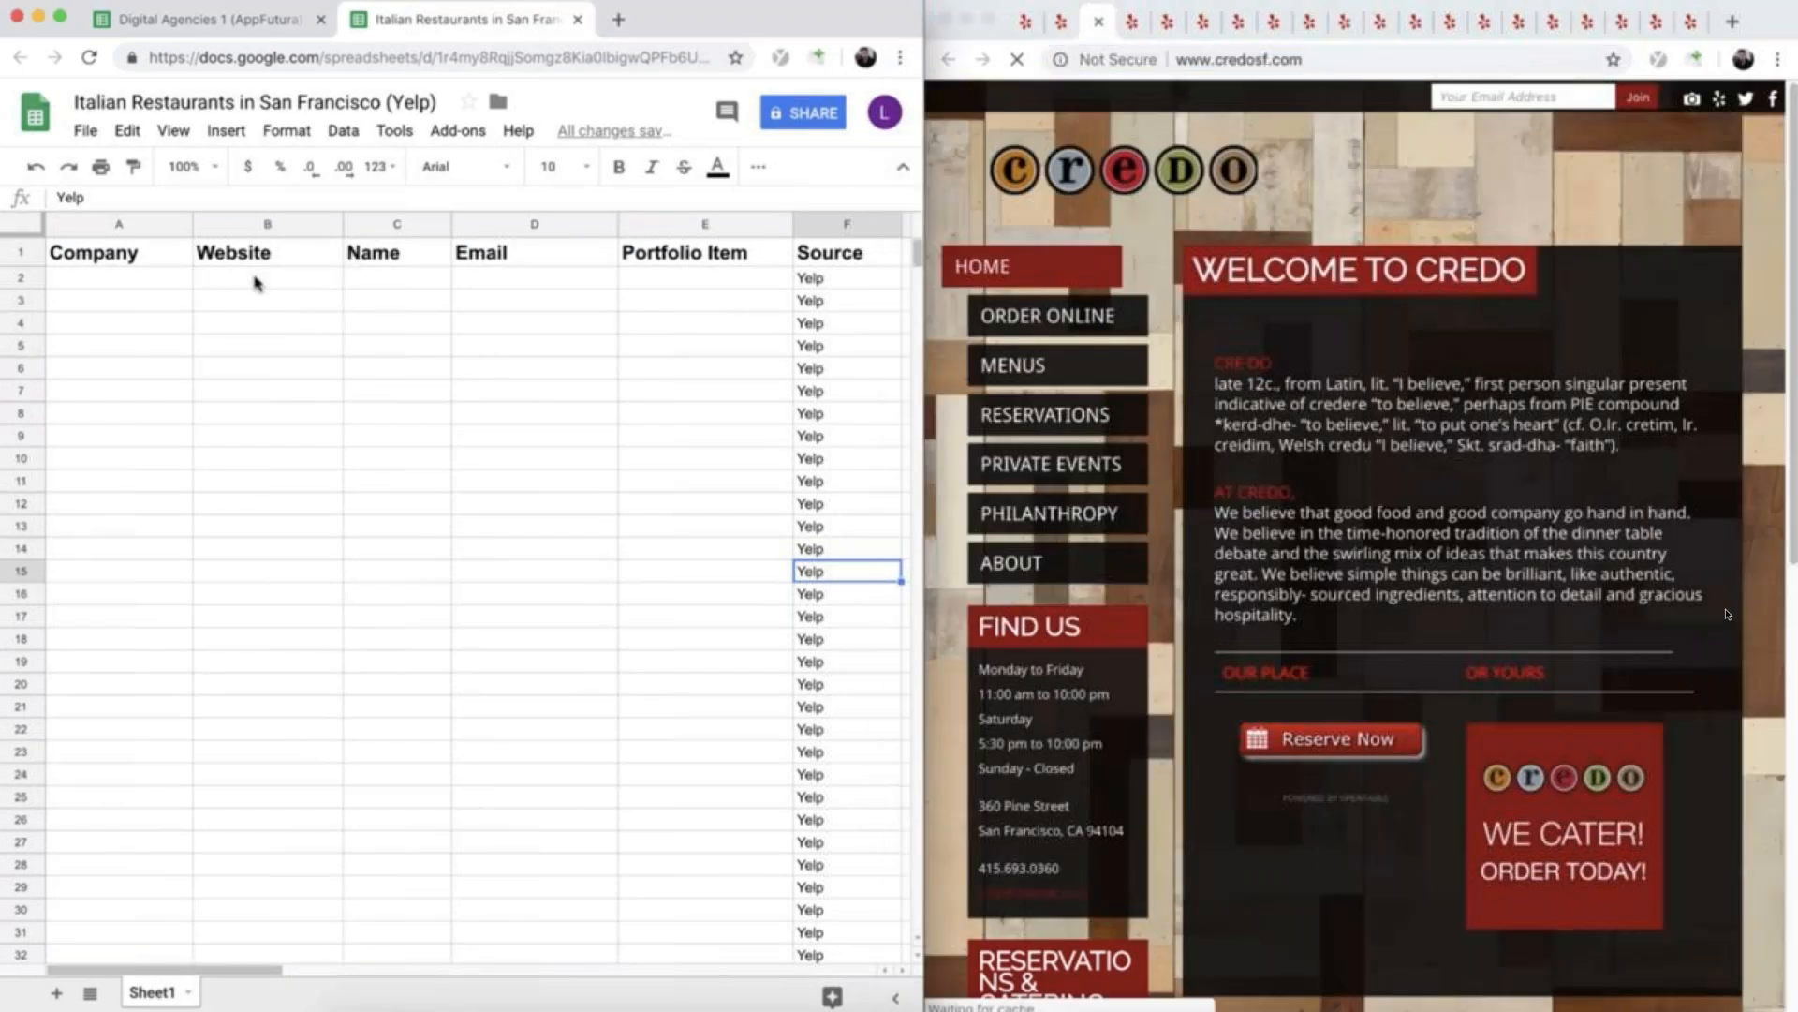
{"action": "left_click", "coordinate": [259, 281]}
{"action": "key", "text": "super+v"}
{"action": "left_click", "coordinate": [1098, 20]}
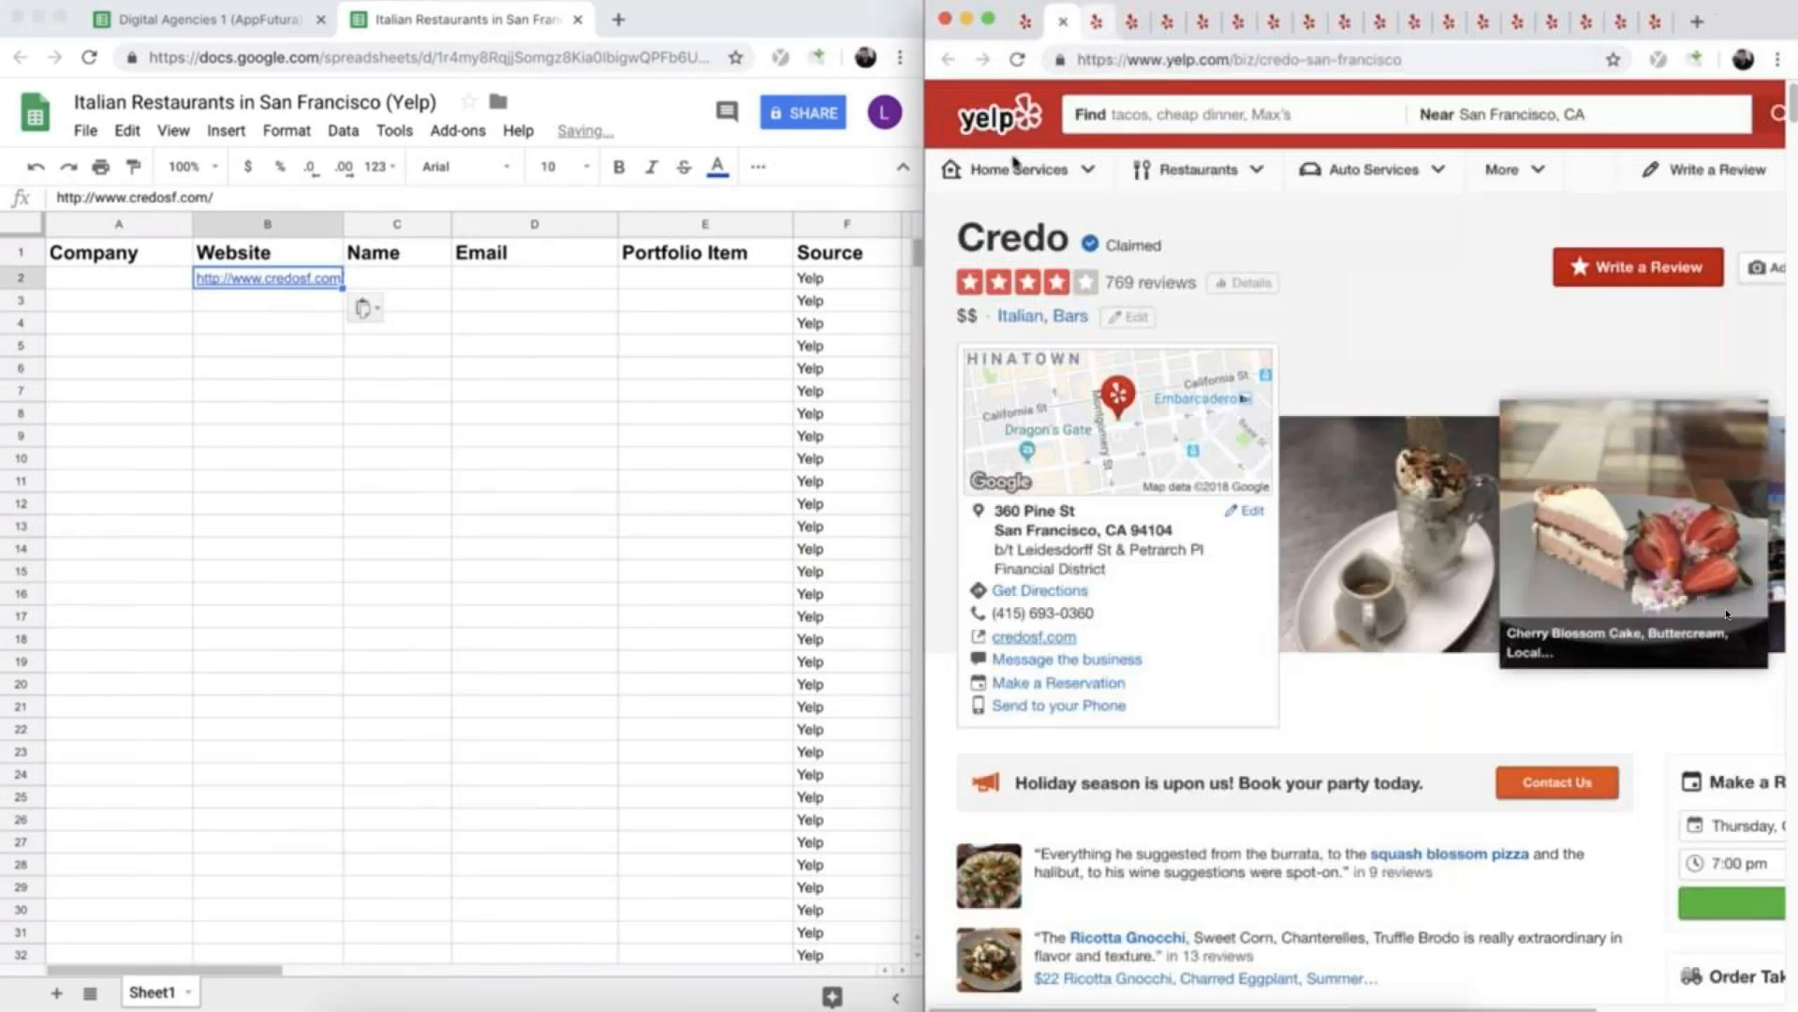
- Enter Credo as the company name in cell A2
{"action": "left_click", "coordinate": [106, 276]}
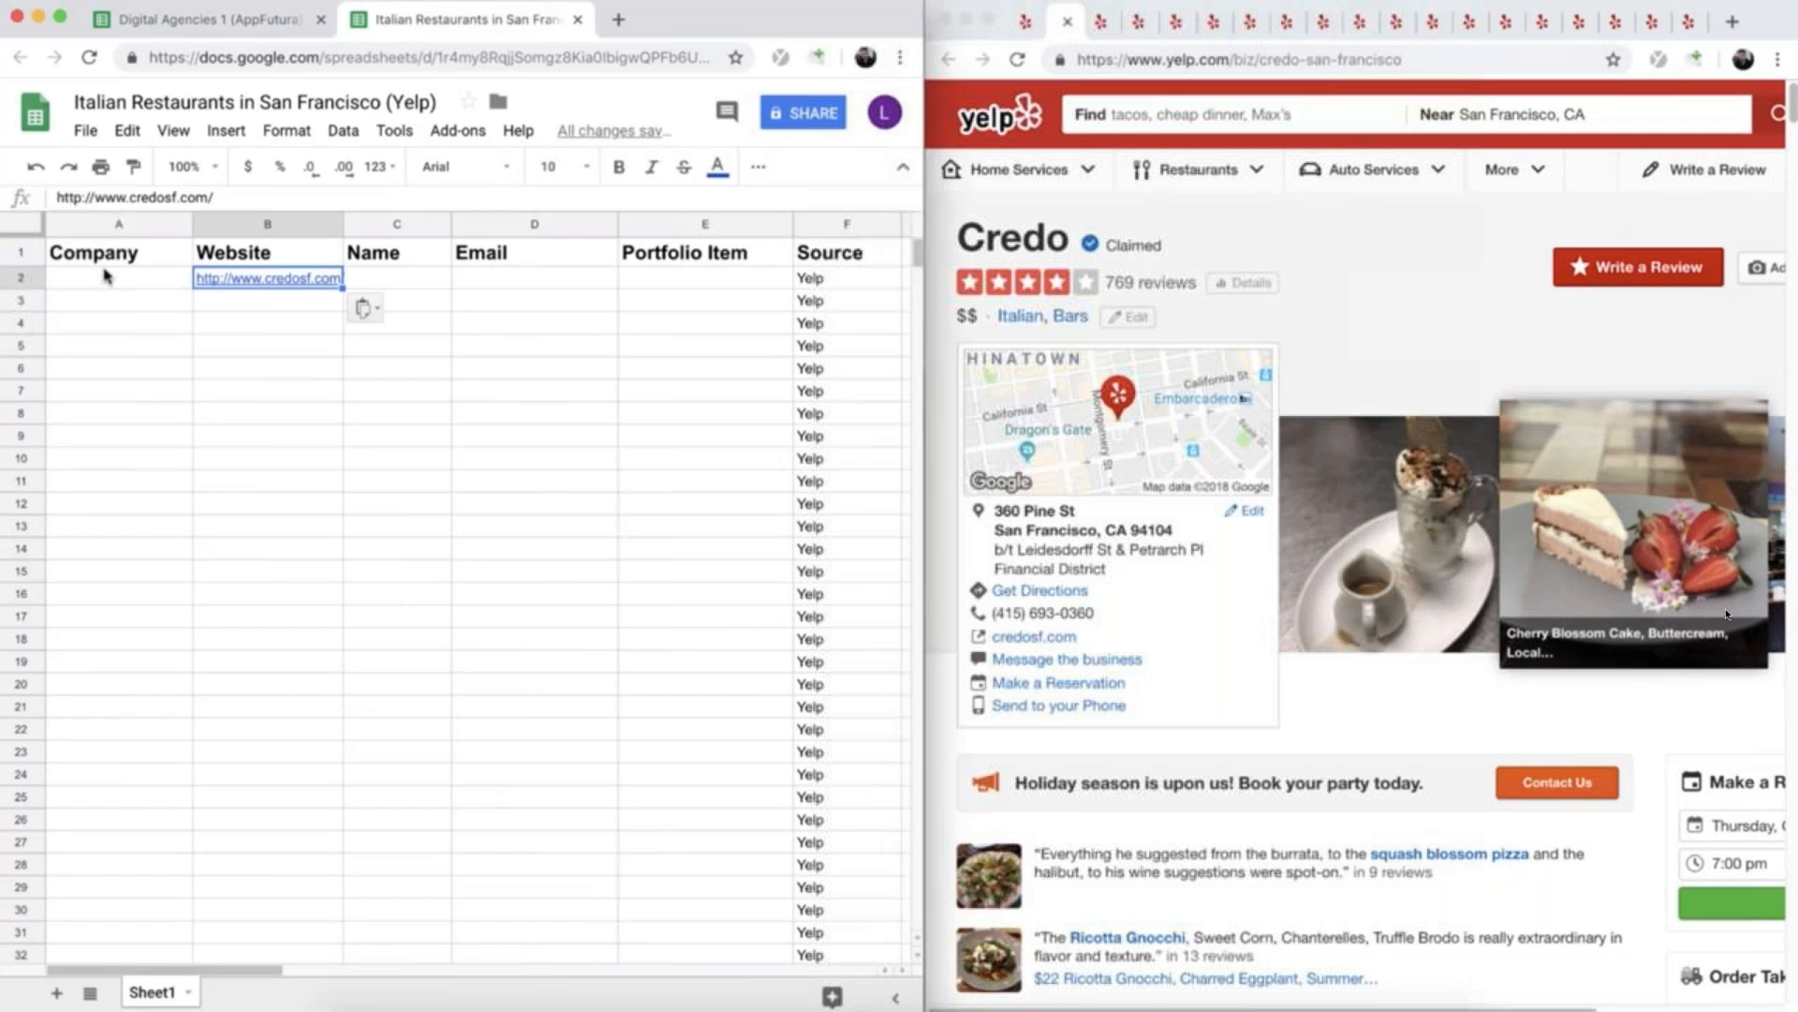
{"action": "left_click", "coordinate": [105, 276]}
{"action": "type", "text": "Credo"}
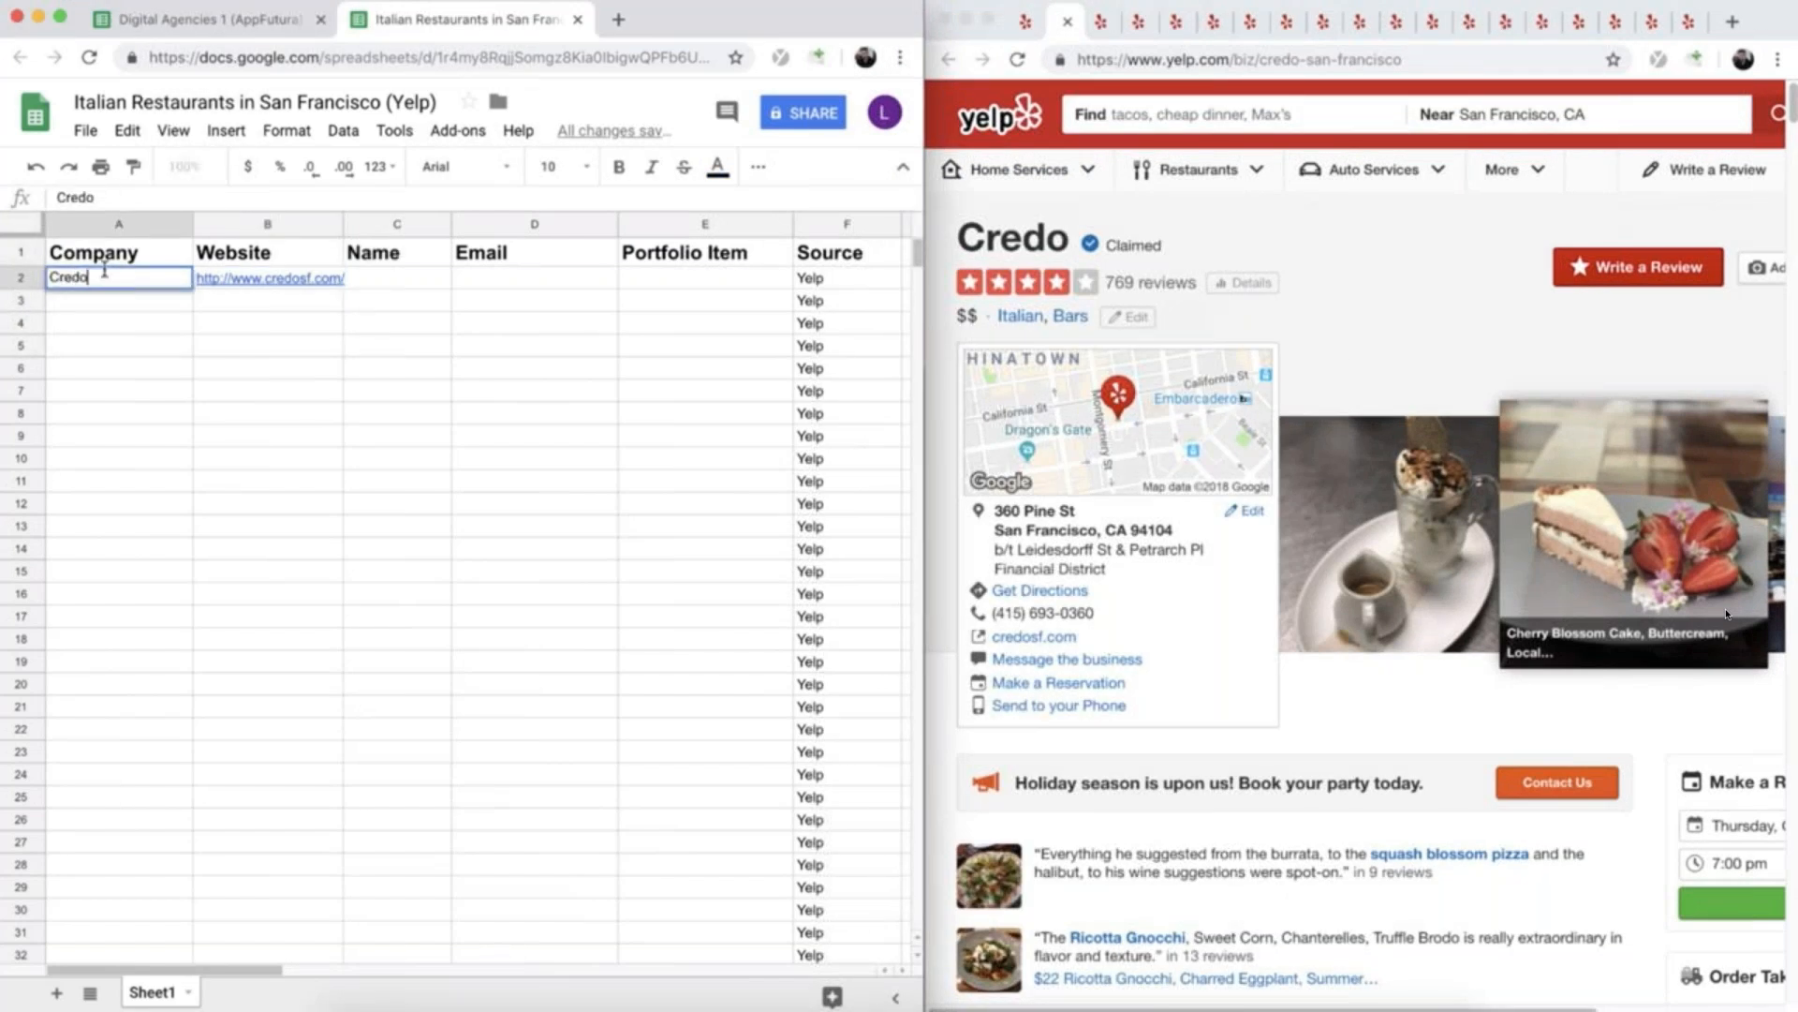
- Close Credo's Yelp listing and copy the name Amarena from the next listing into cell A3
{"action": "left_click", "coordinate": [1071, 21]}
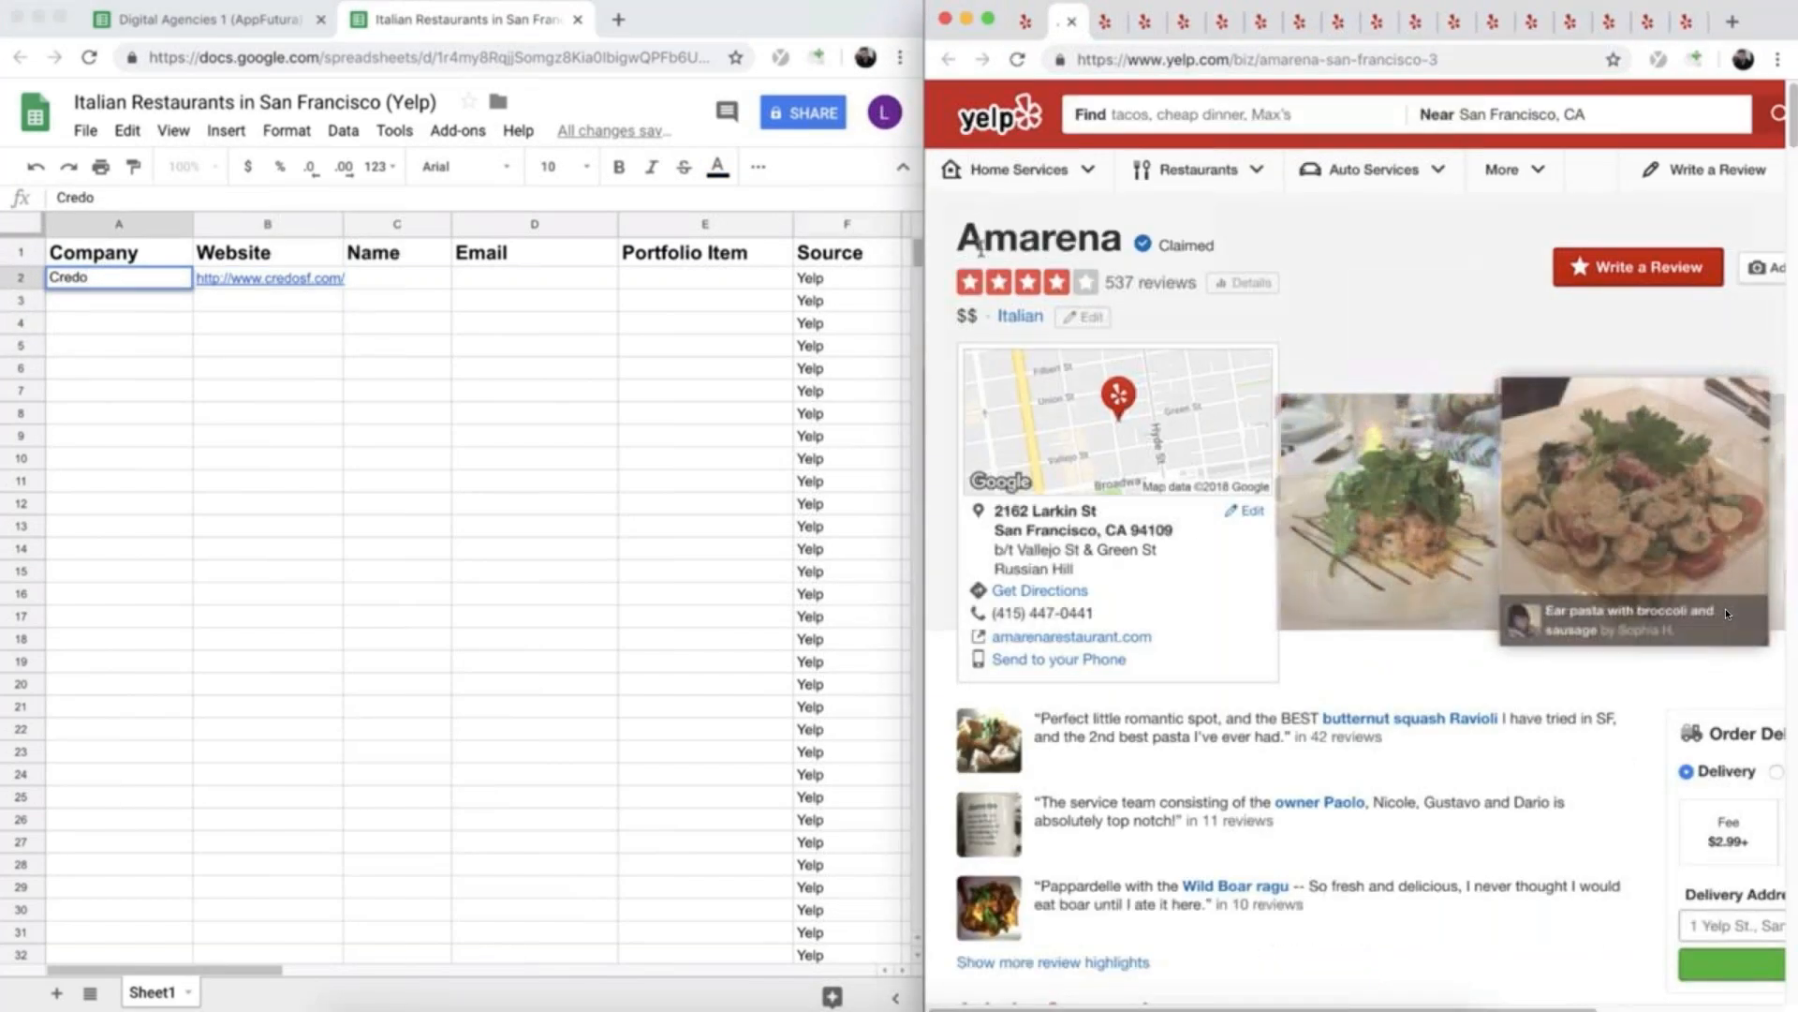
{"action": "left_click_drag", "start_coordinate": [957, 239], "coordinate": [1122, 241]}
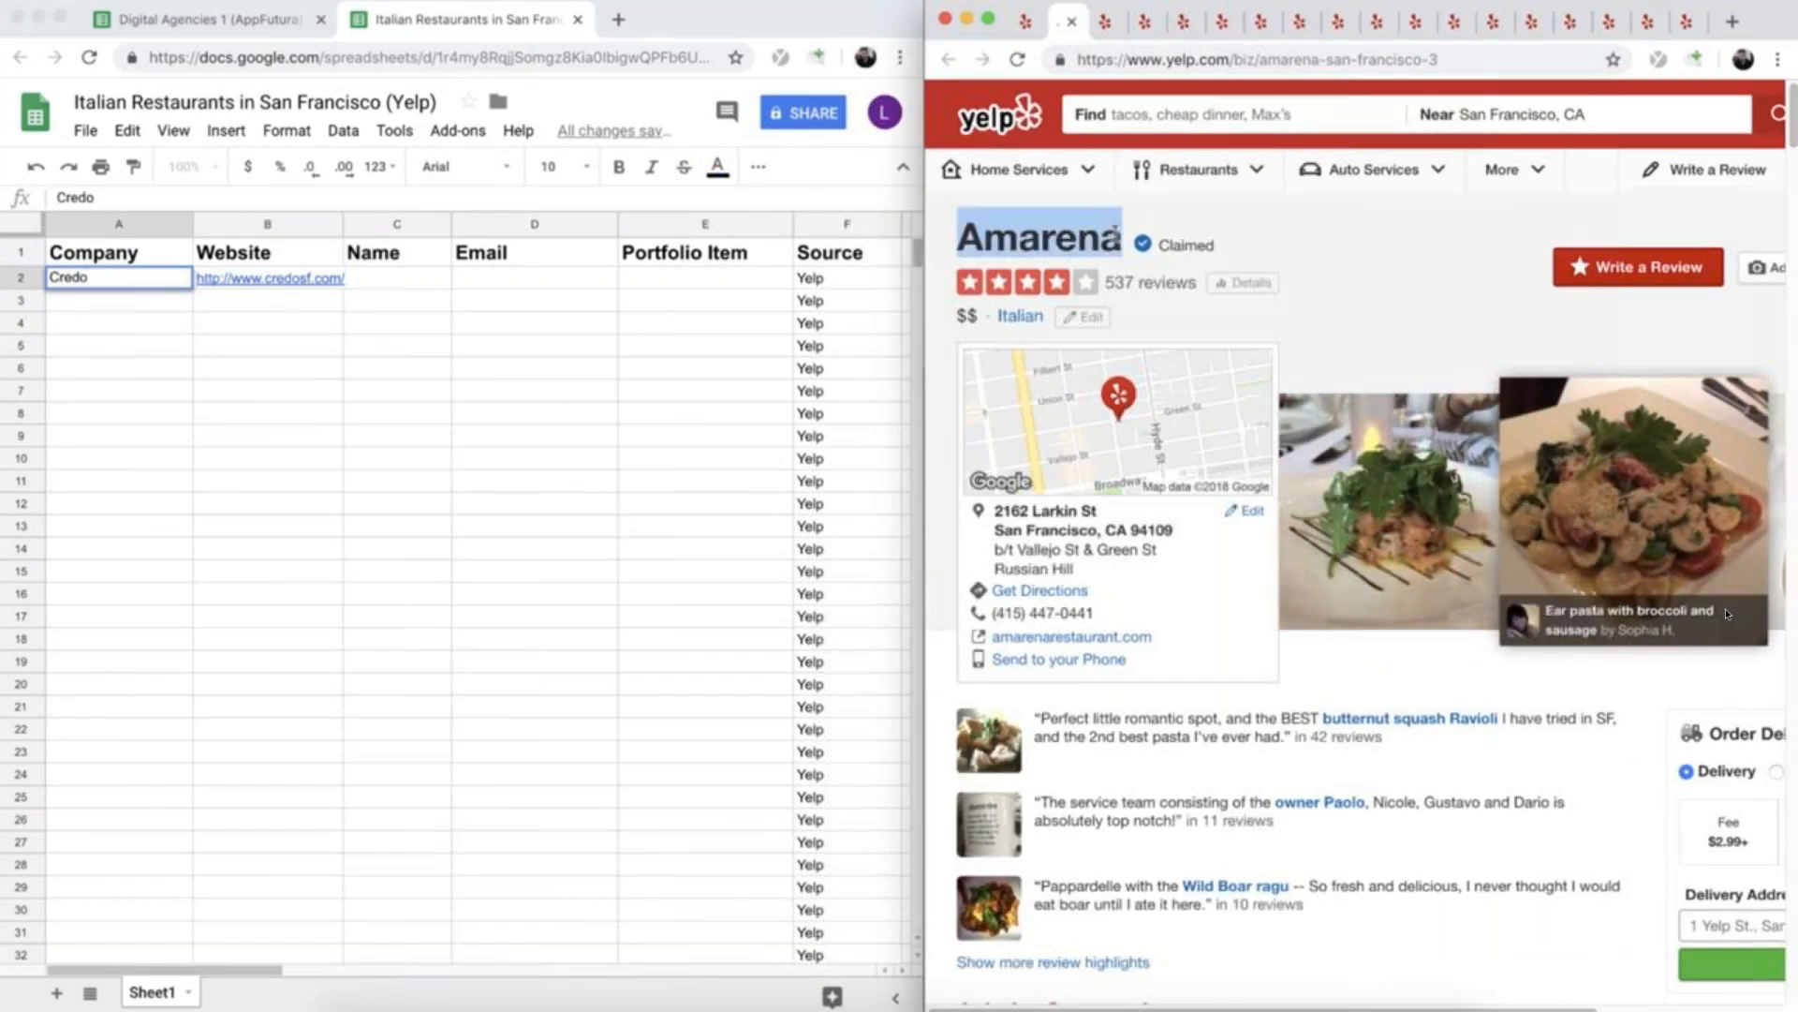
{"action": "left_click", "coordinate": [94, 301]}
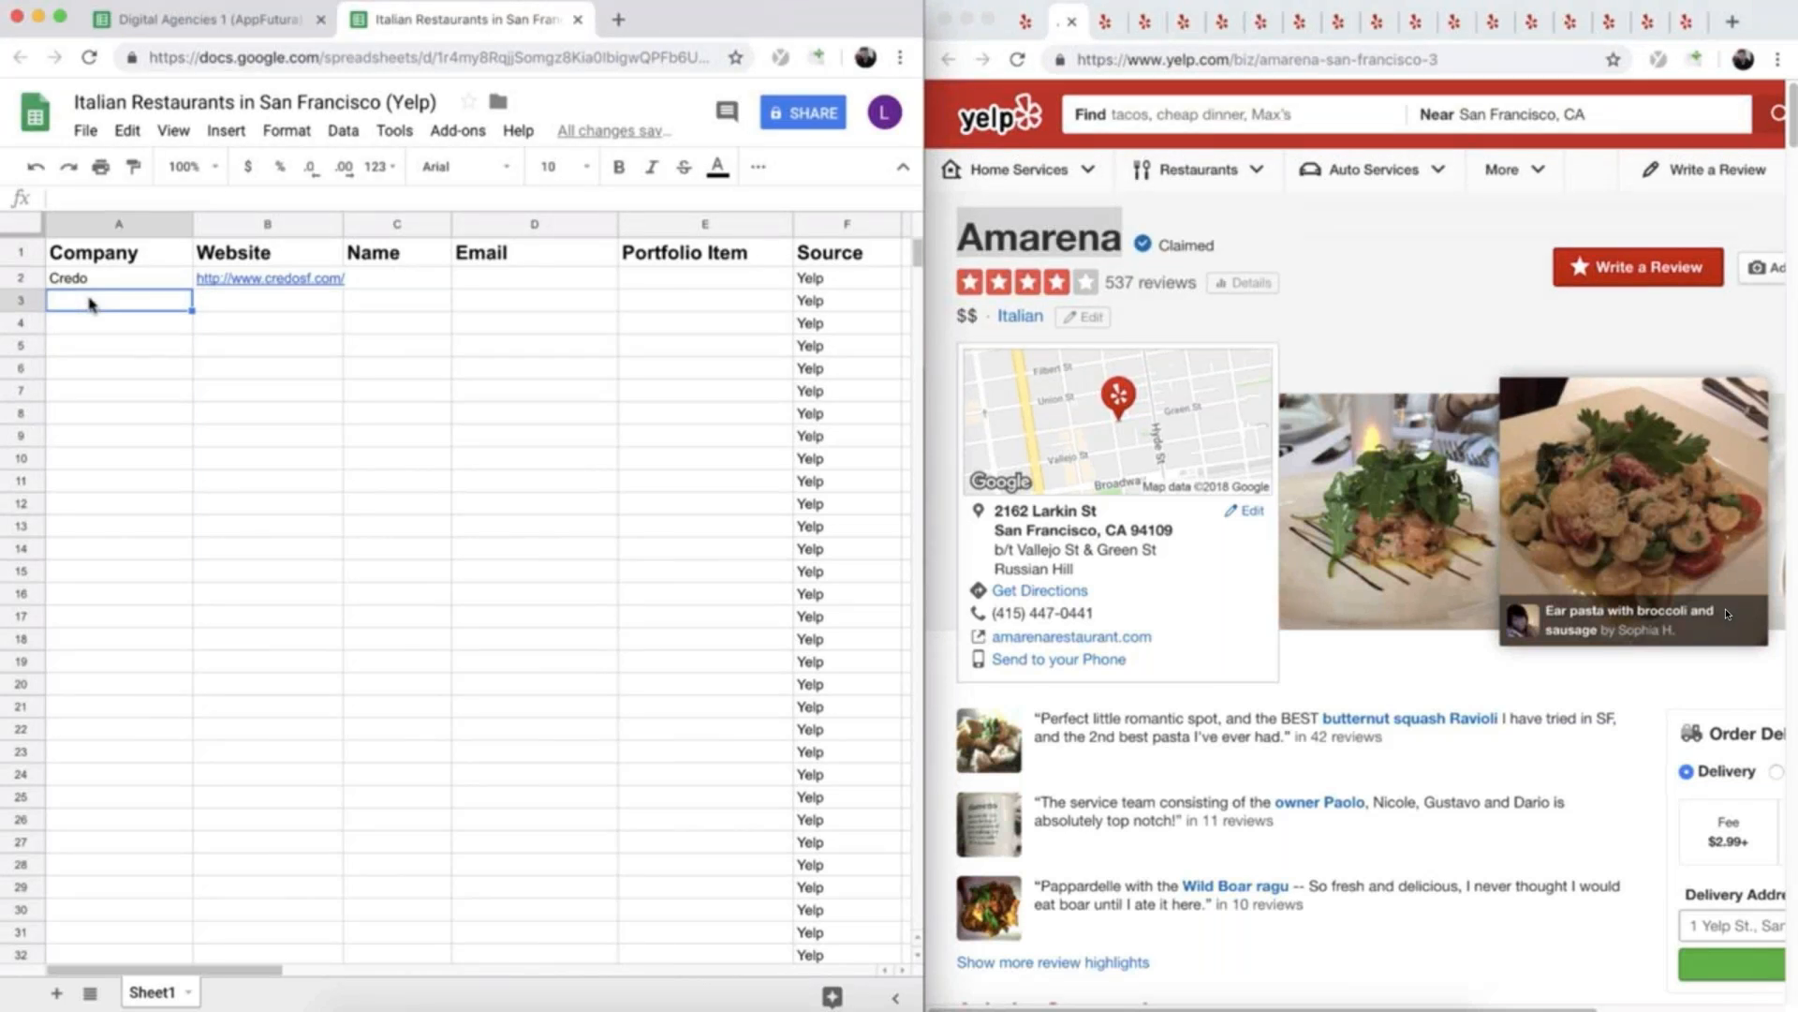
{"action": "key", "text": "super+v"}
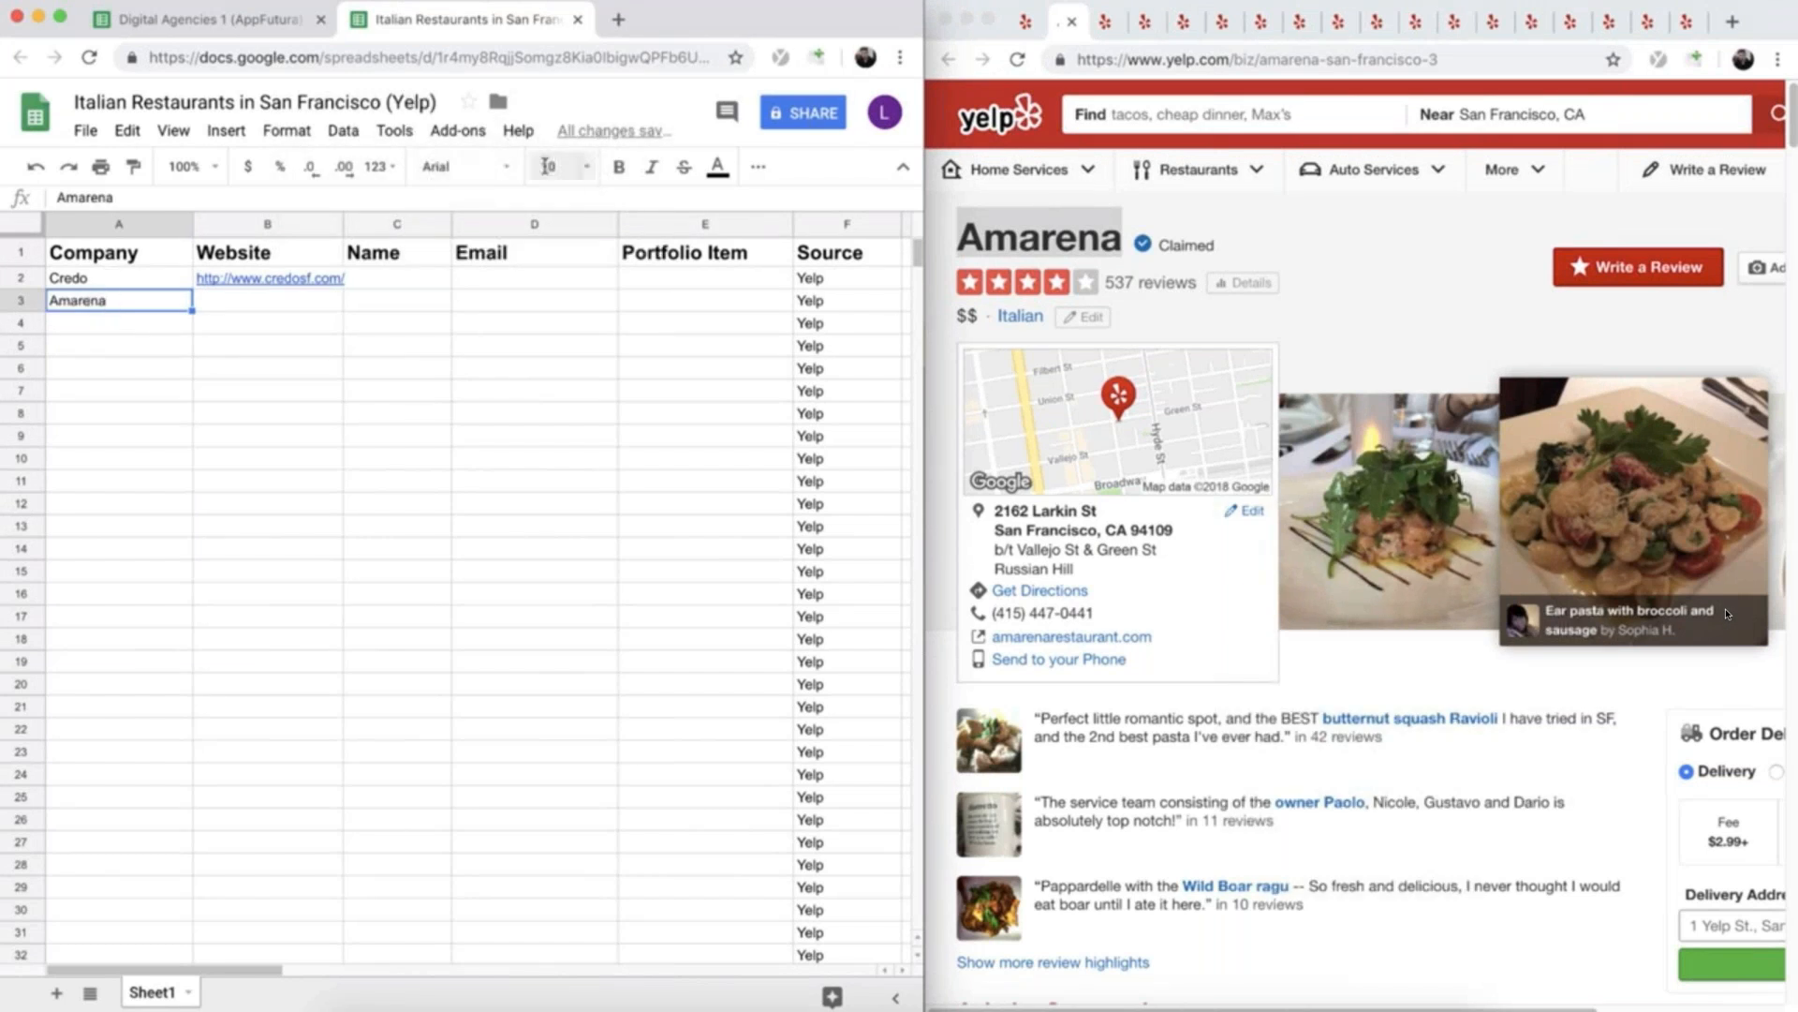
- Open Amarena's website from its Yelp listing and copy the site's address into cell B3
{"action": "left_click", "coordinate": [1130, 640]}
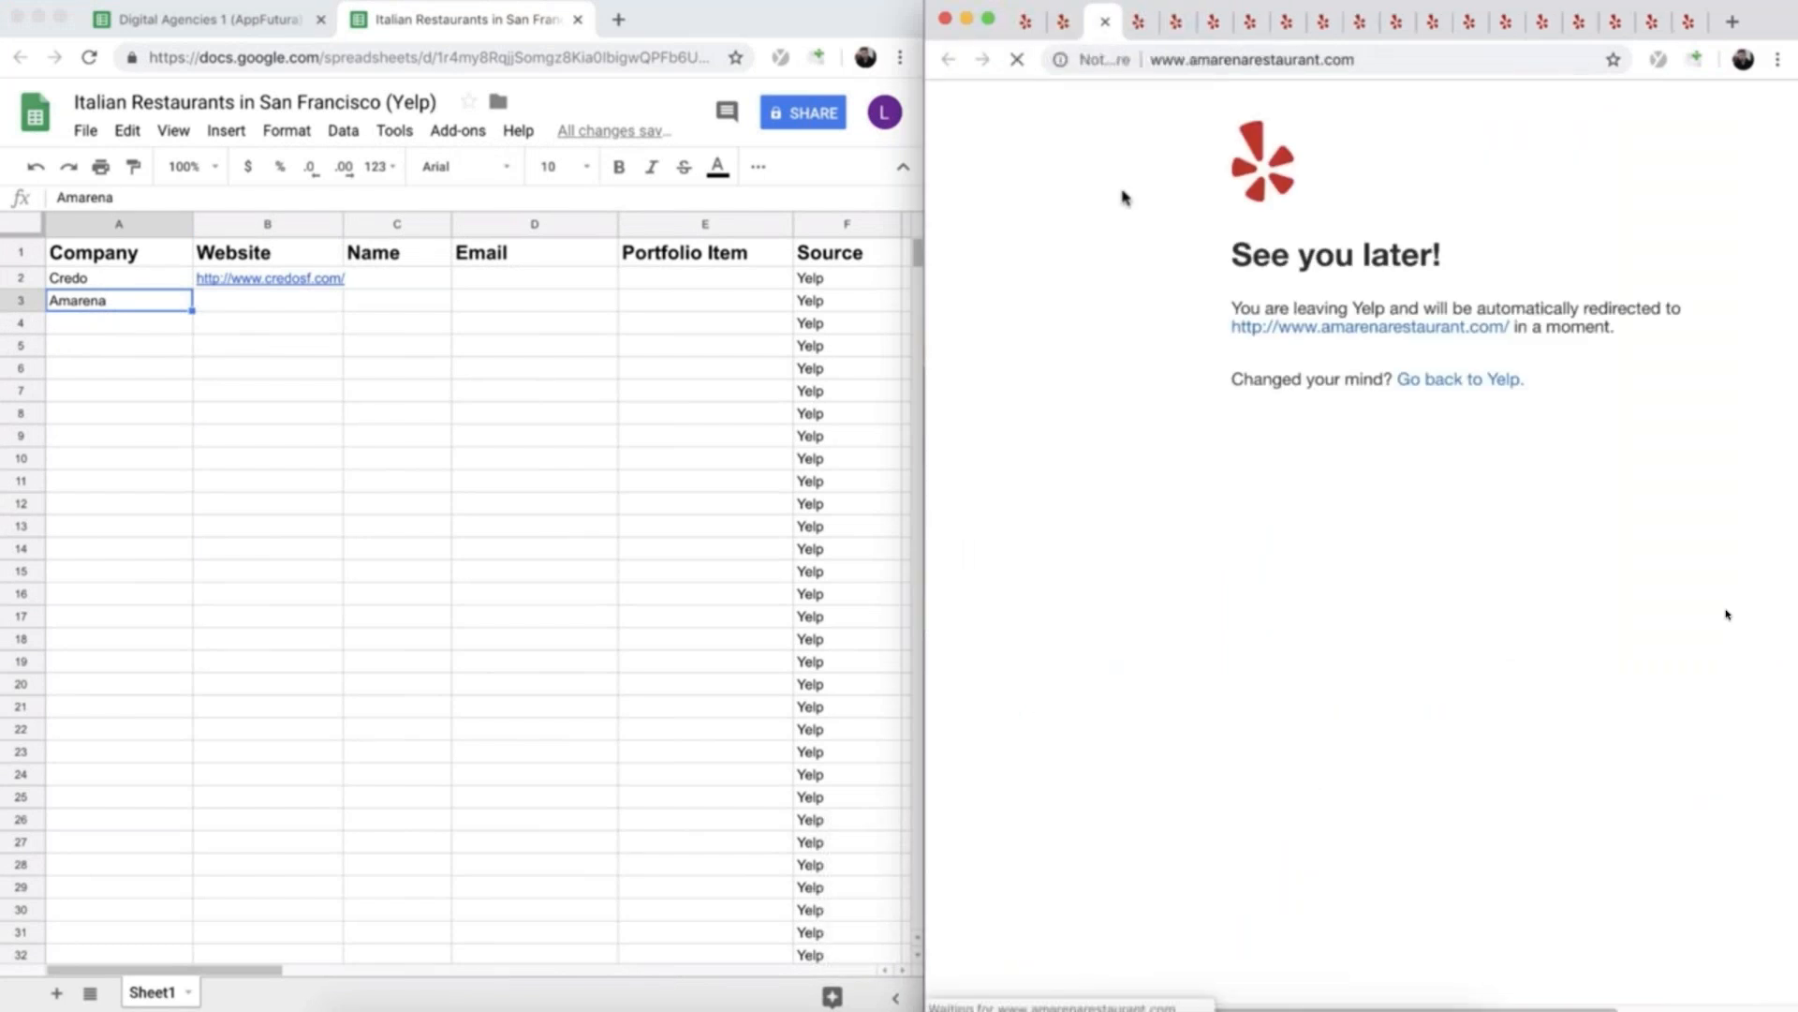
{"action": "left_click", "coordinate": [1236, 63]}
{"action": "key", "text": "super+c"}
{"action": "left_click", "coordinate": [248, 304]}
{"action": "key", "text": "super+v"}
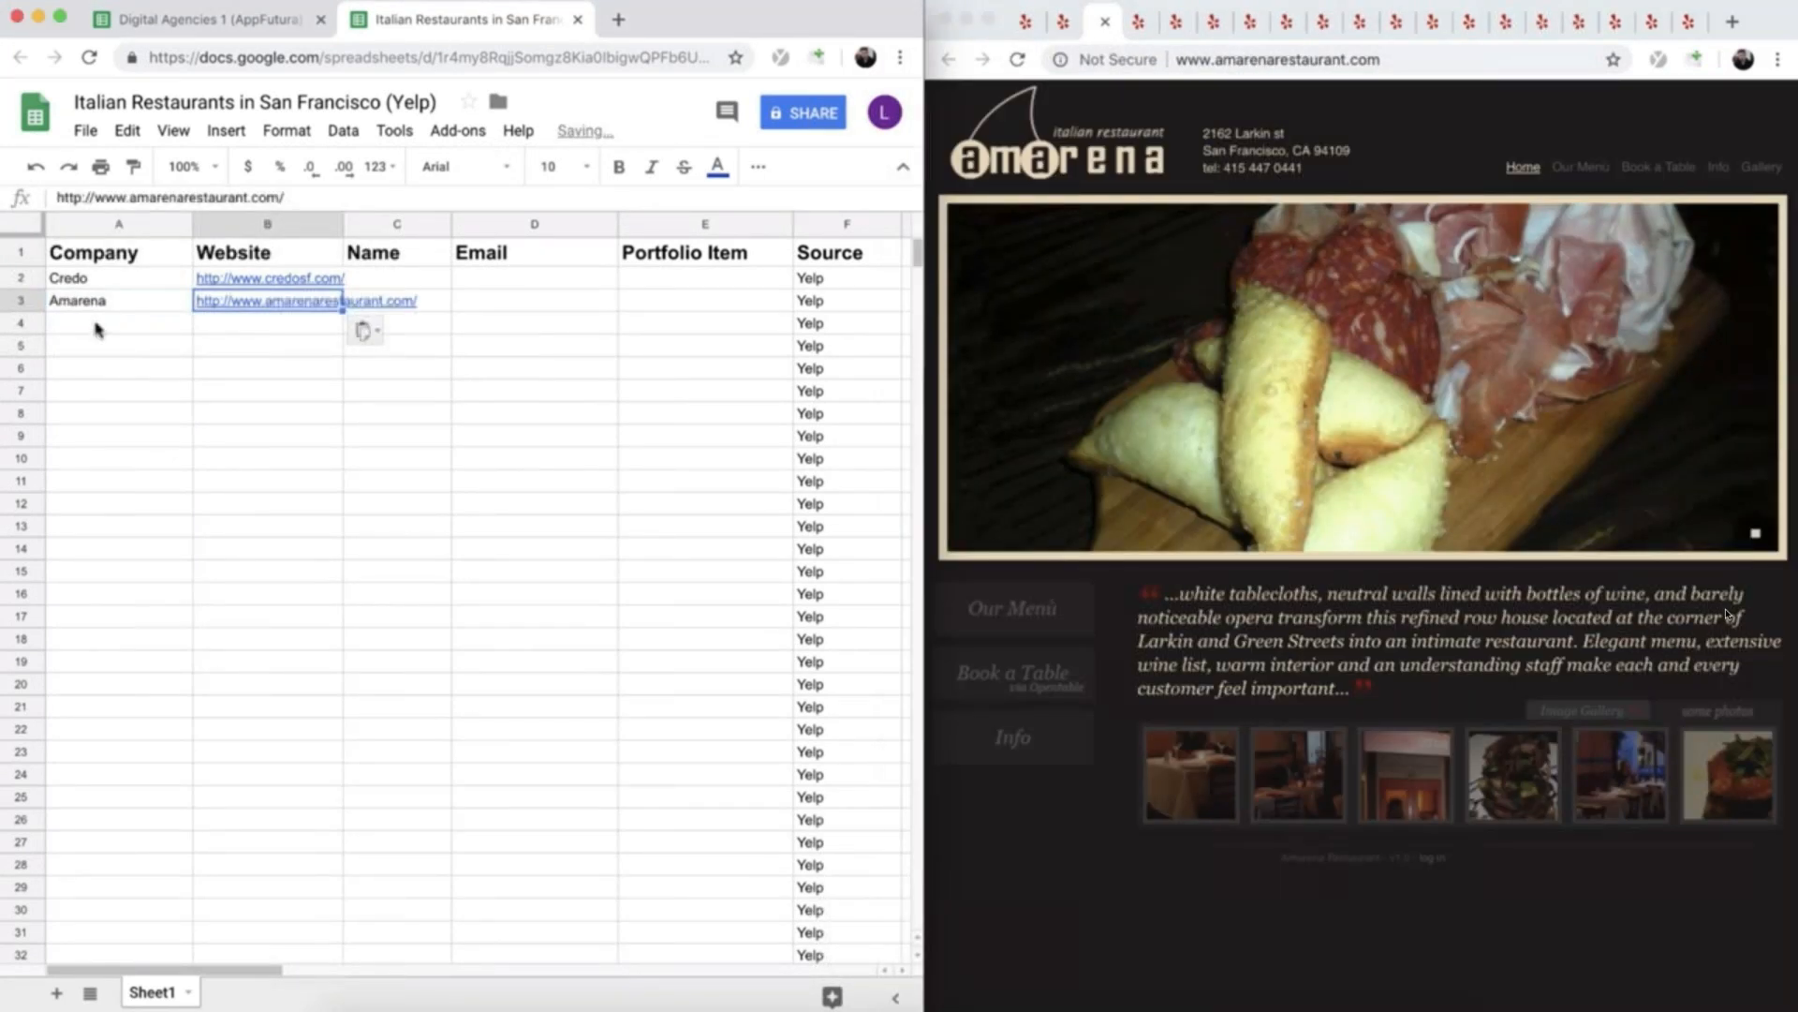
- Close Amarena's website and listing, and copy the name Sotto Mare from the next Yelp listing into cell A4
{"action": "left_click", "coordinate": [97, 327]}
{"action": "left_click", "coordinate": [1150, 268]}
{"action": "key", "text": "super+w"}
{"action": "key", "text": "super+w"}
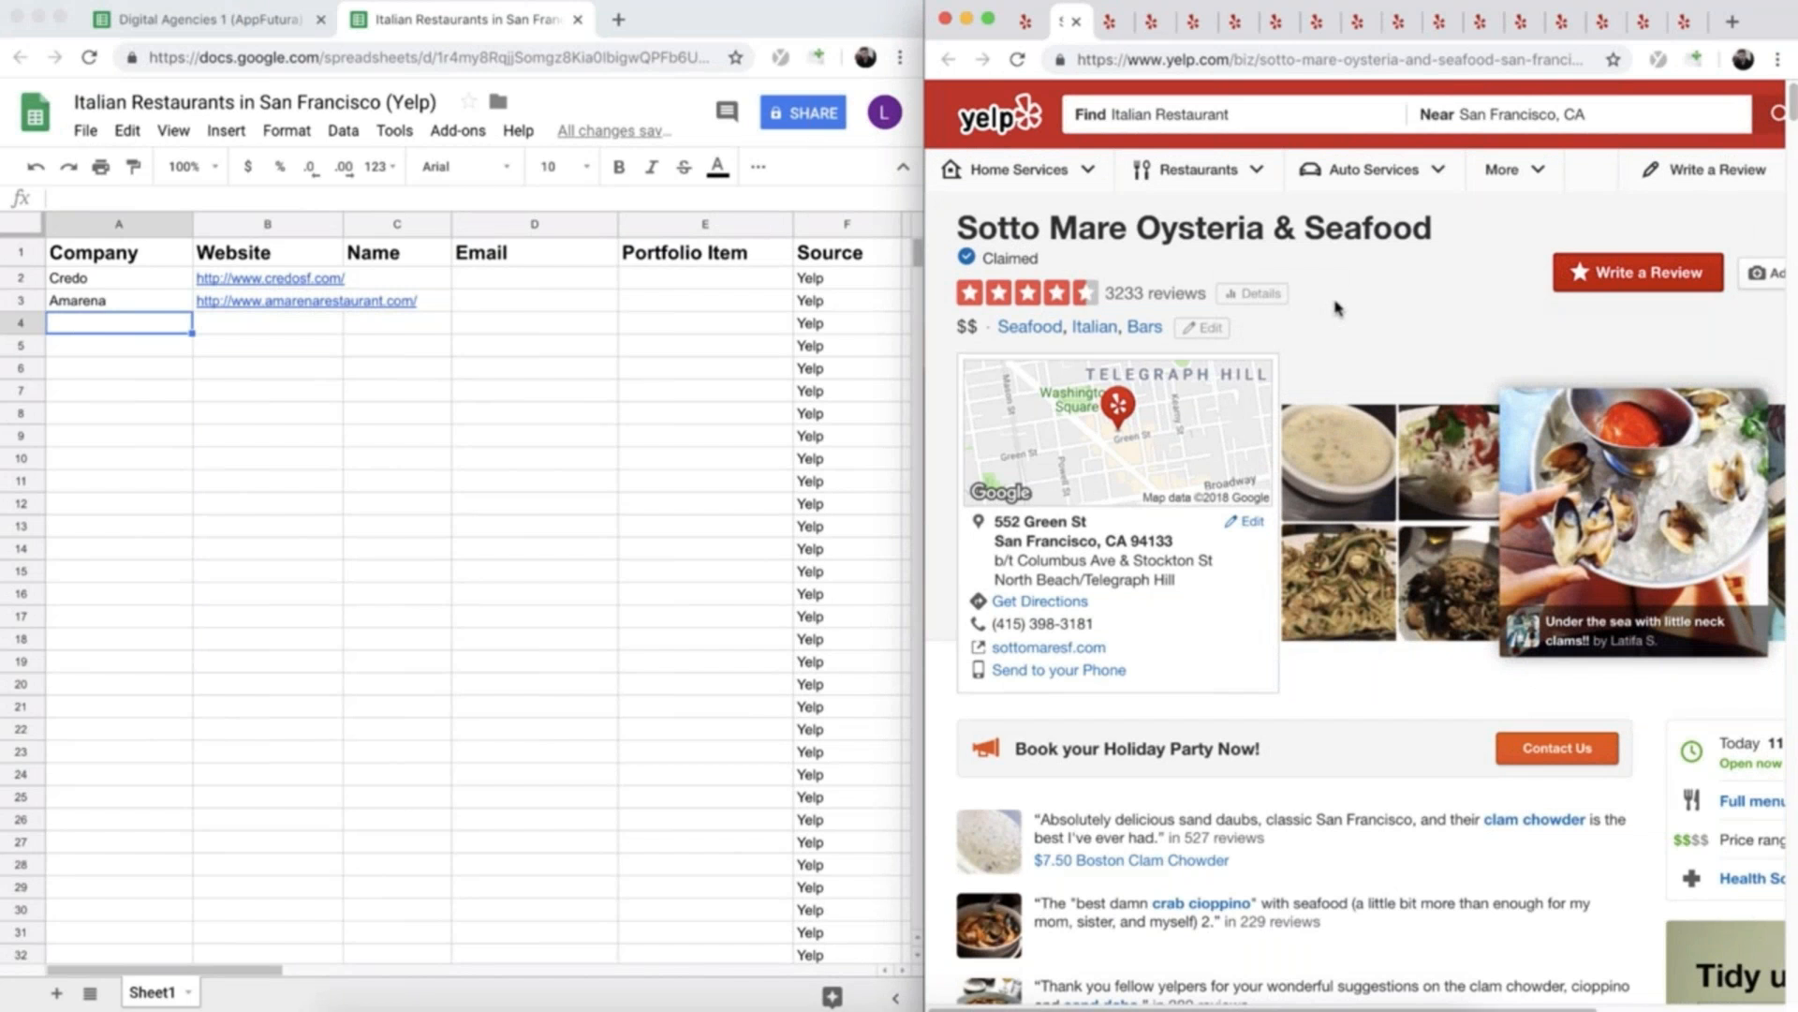
{"action": "left_click_drag", "start_coordinate": [953, 232], "coordinate": [1120, 229]}
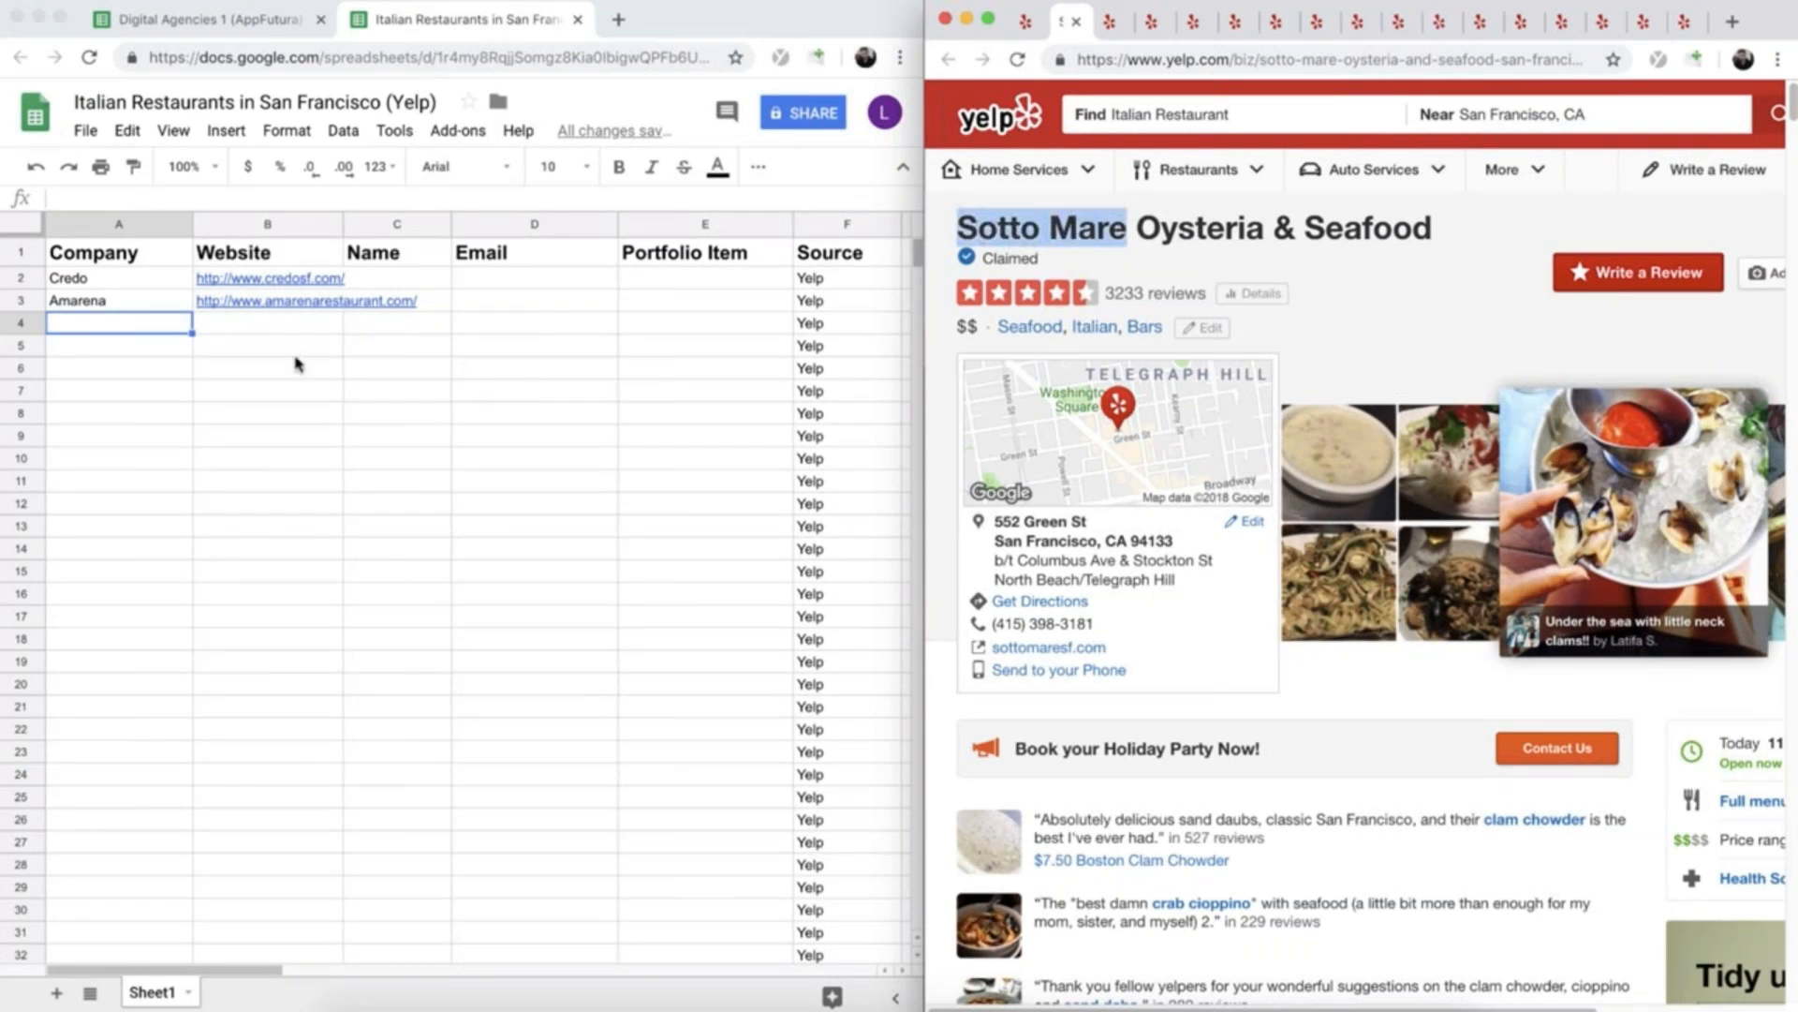
{"action": "left_click", "coordinate": [128, 334]}
{"action": "key", "text": "super+v"}
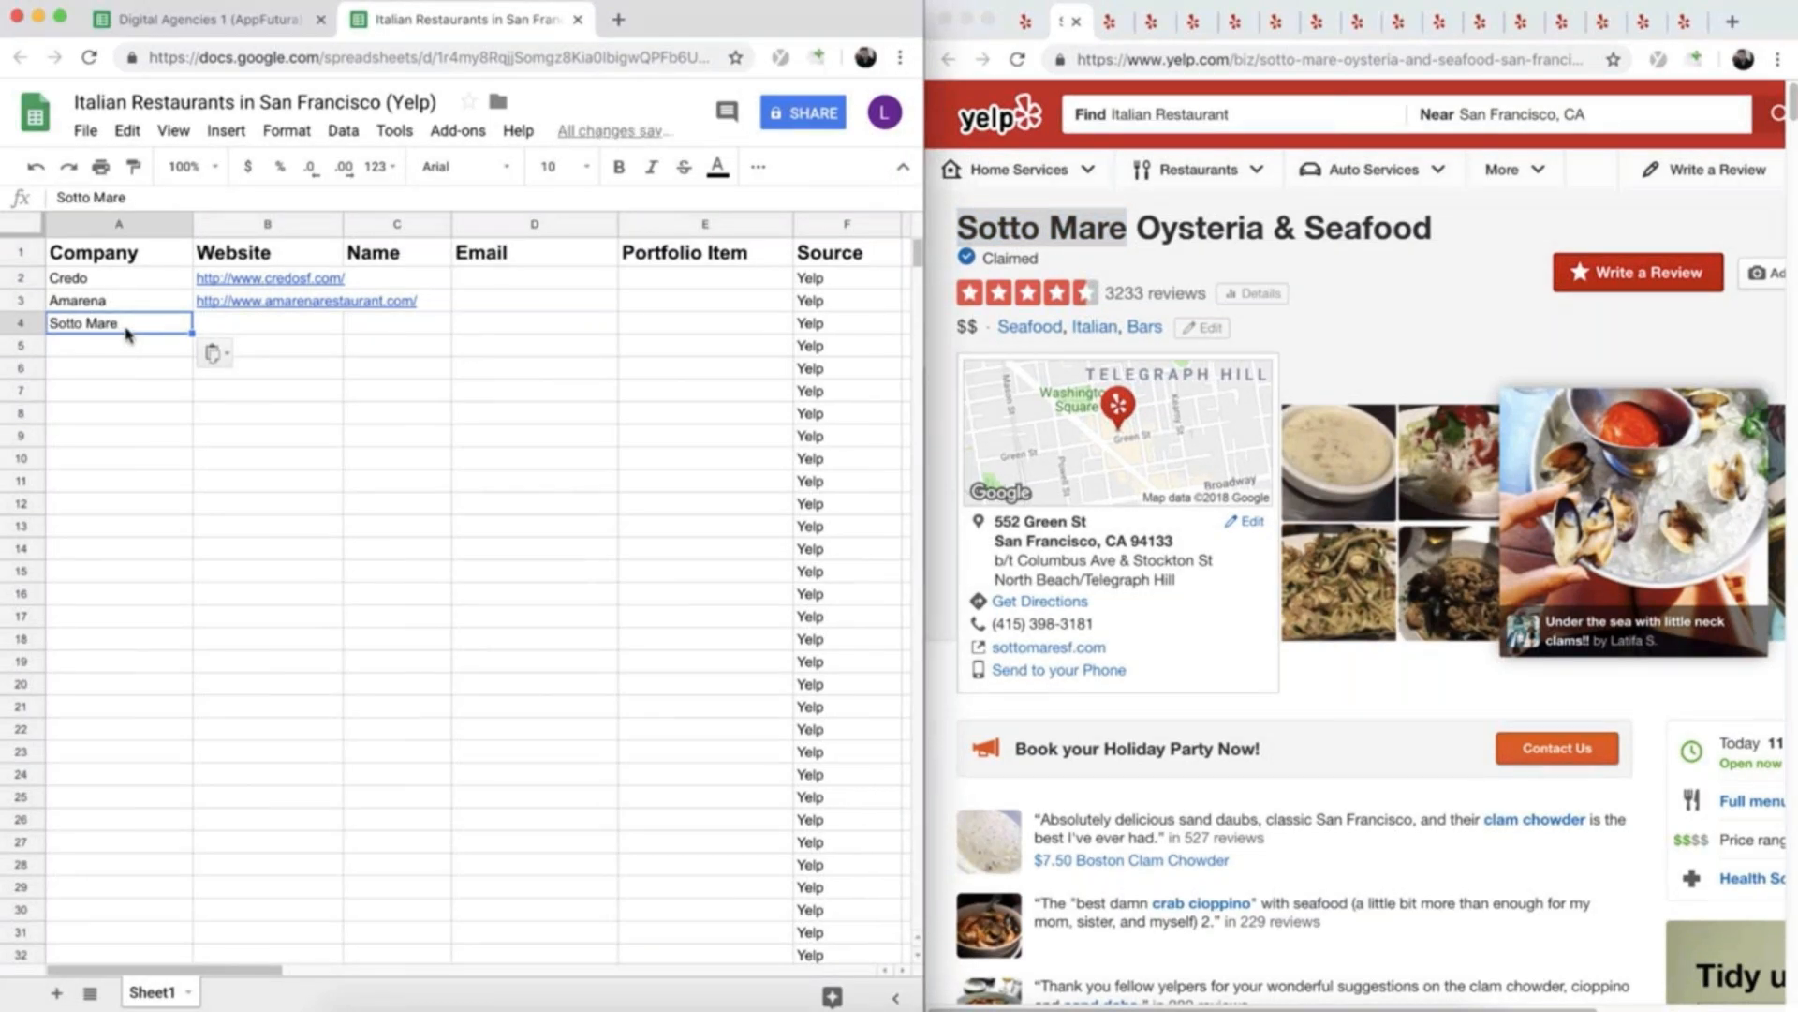
- Open Sotto Mare's website from its Yelp listing and copy the site's address into cell B4
{"action": "left_click", "coordinate": [1086, 646]}
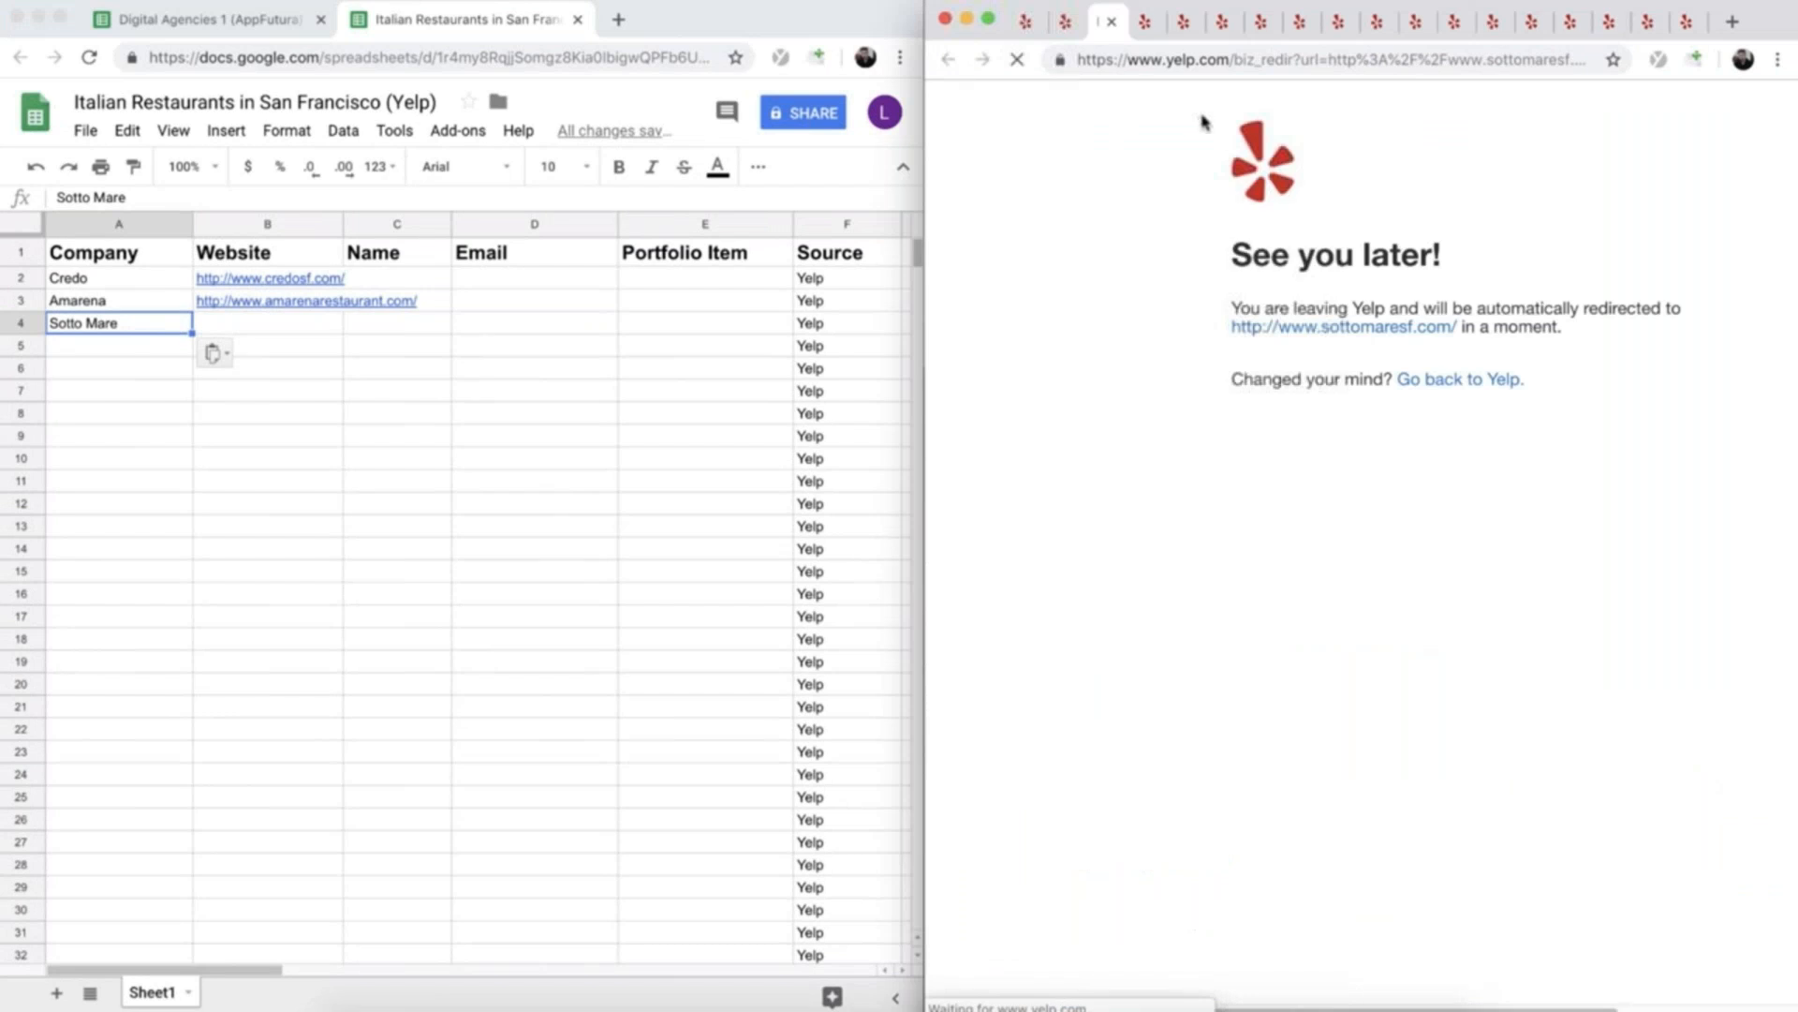
{"action": "right_click", "coordinate": [1165, 59]}
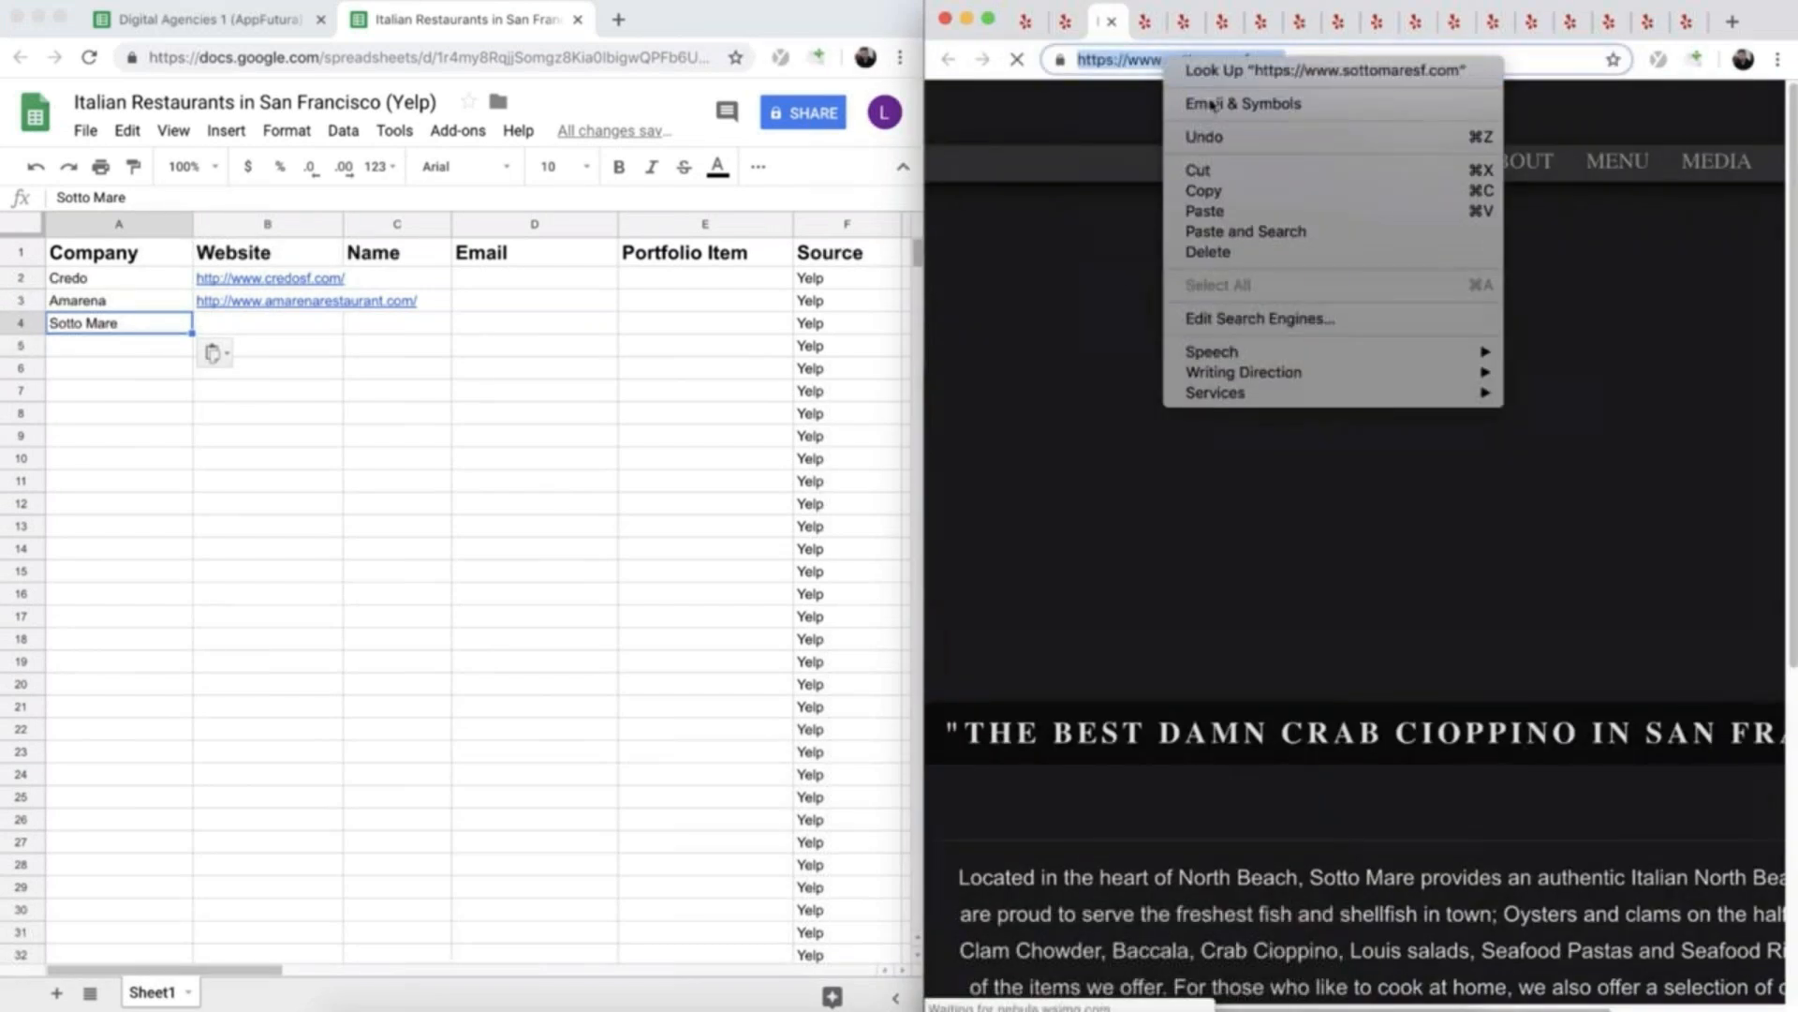
{"action": "left_click", "coordinate": [1218, 190]}
{"action": "left_click", "coordinate": [289, 327]}
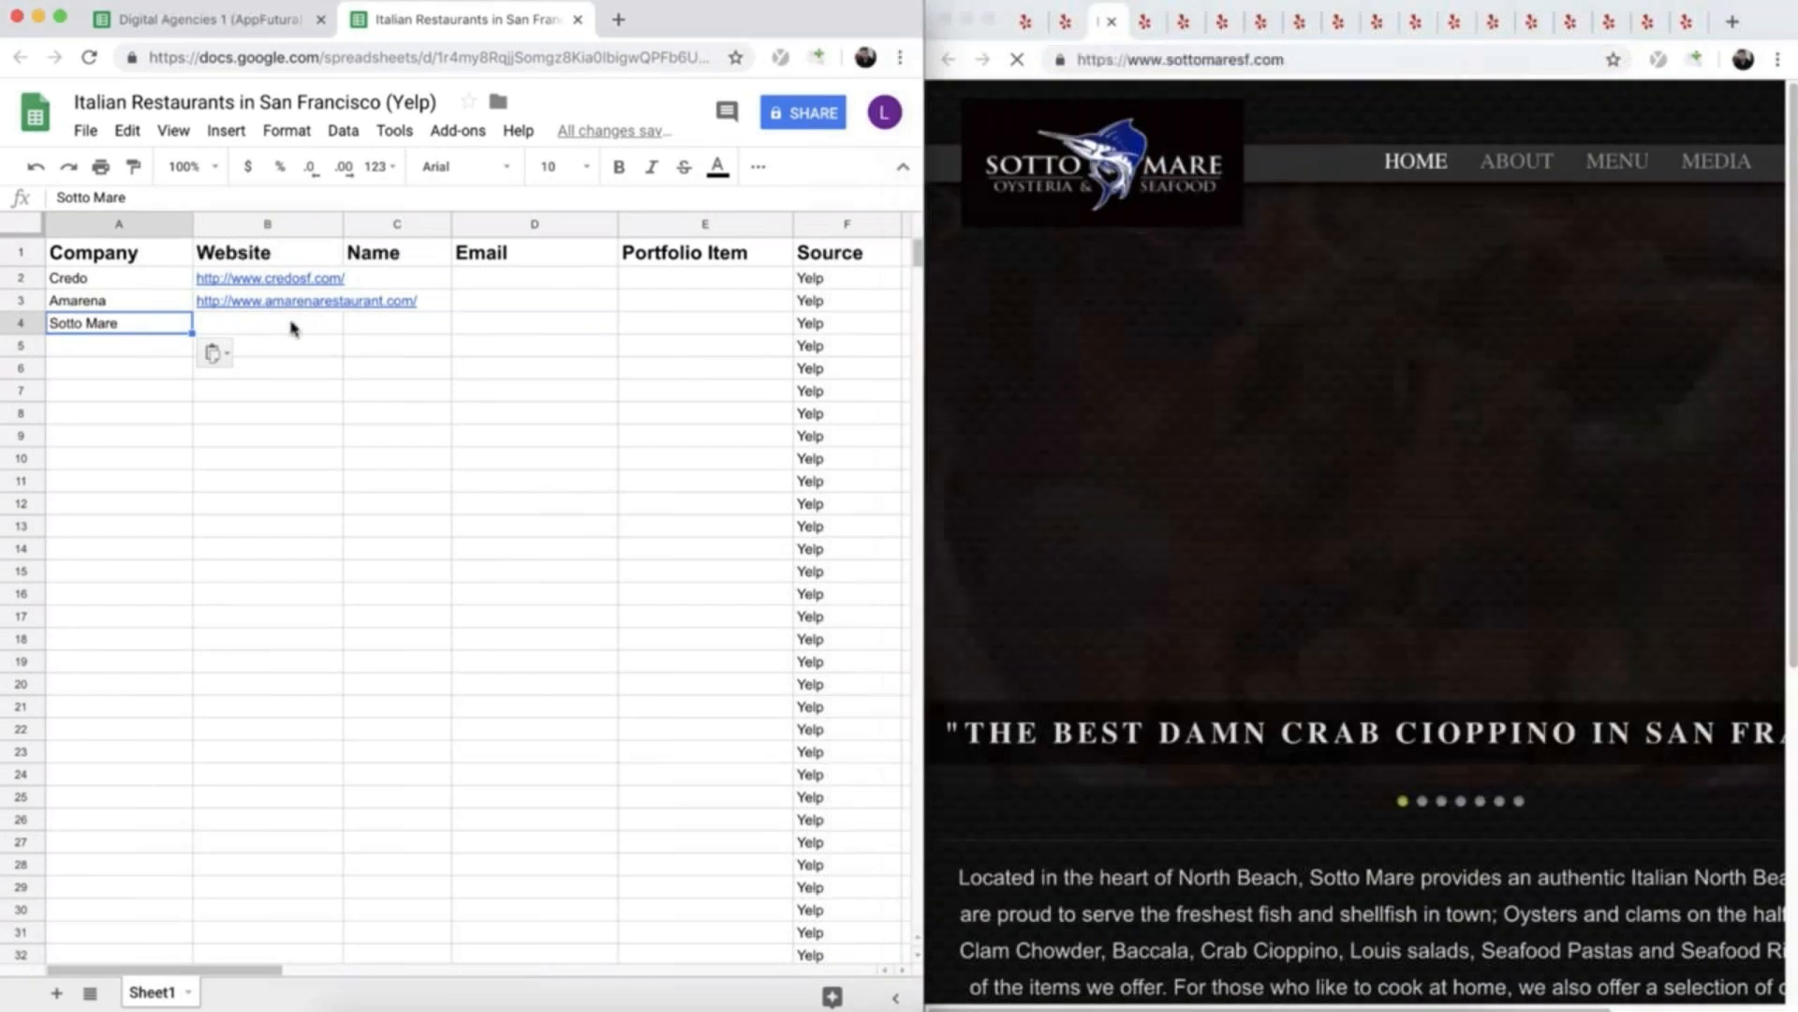
{"action": "key", "text": "super+v"}
- Copy the names and websites from the Yelp listings for Bella Trattoria through Barbacco into rows 5 to 21, and enter Trattoria da Vittorio in A22
{"action": "left_click", "coordinate": [117, 344]}
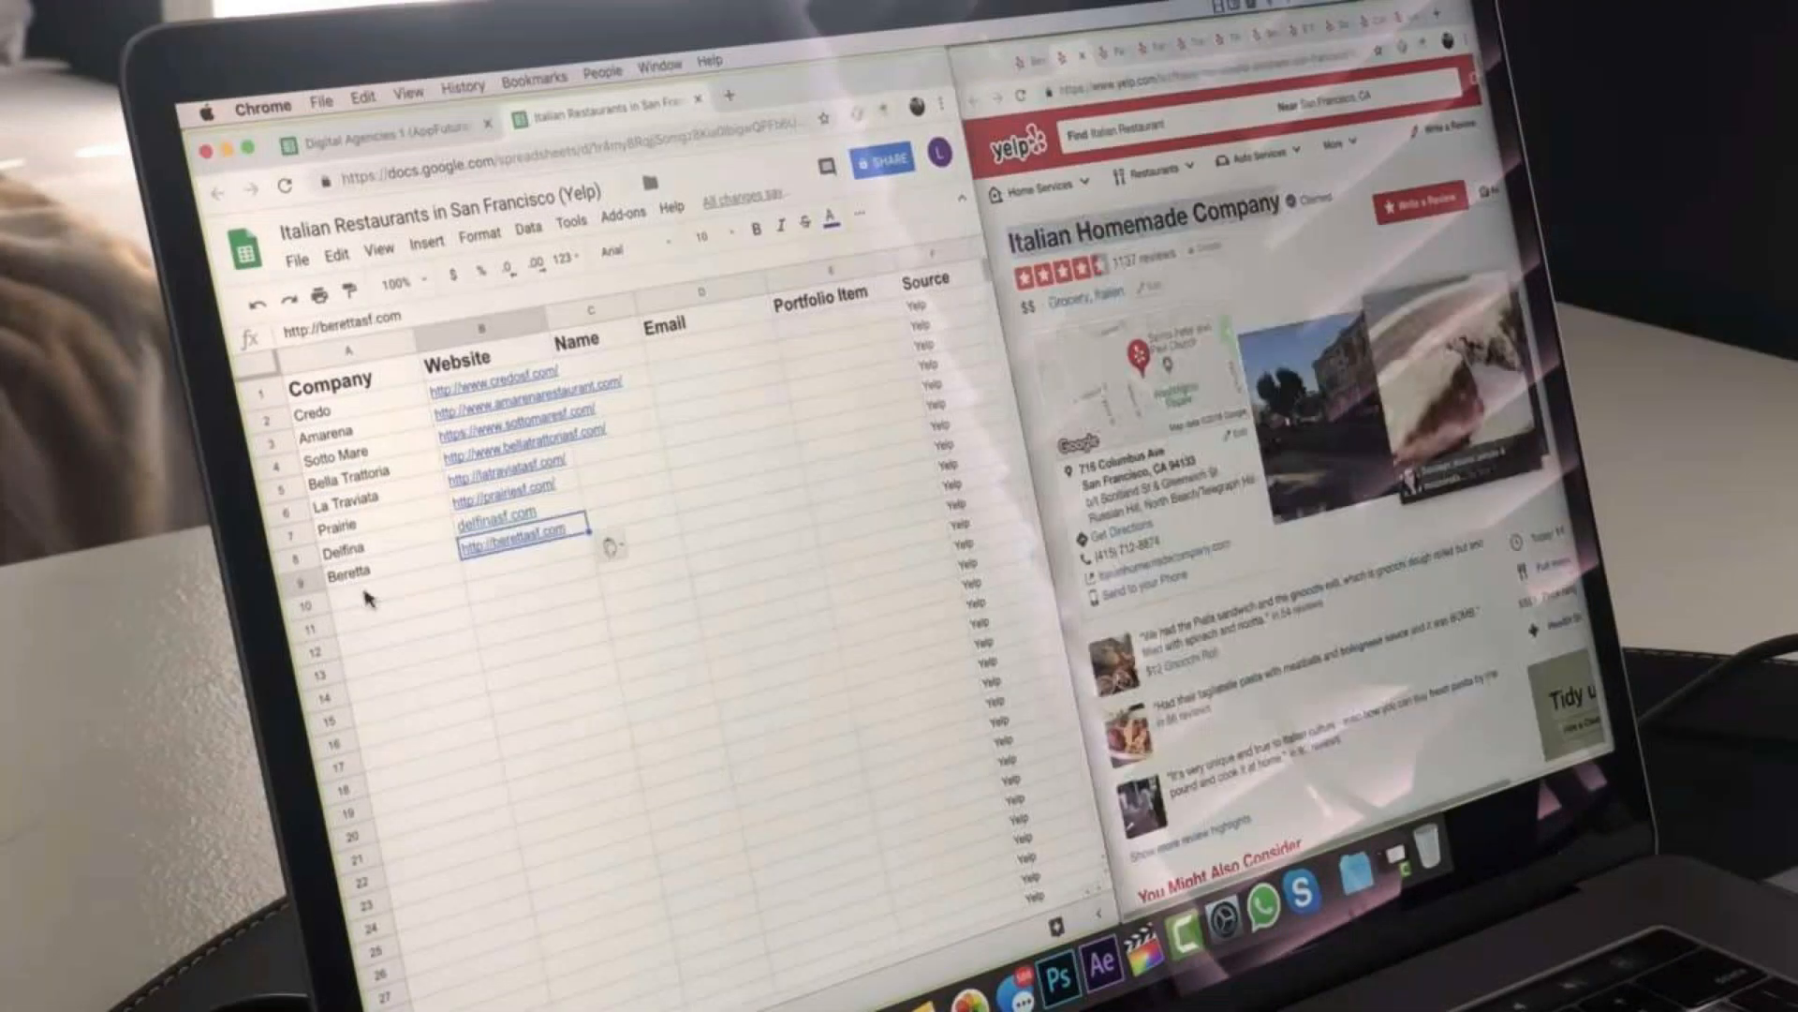
{"action": "left_click", "coordinate": [397, 637]}
{"action": "key", "text": "super+v"}
{"action": "left_click", "coordinate": [426, 677]}
{"action": "key", "text": "super+v"}
{"action": "left_click", "coordinate": [423, 723]}
{"action": "key", "text": "super+v"}
{"action": "left_click", "coordinate": [564, 737]}
{"action": "key", "text": "super+v"}
{"action": "left_click", "coordinate": [409, 799]}
{"action": "key", "text": "super+v"}
{"action": "left_click", "coordinate": [422, 822]}
- Add Trattoria da Vittorio's website, copy Vixi Cucina through Mangia Tutti from their Yelp listings into rows 23 to 39, and enter Perbacco in A40
{"action": "key", "text": "super+v"}
{"action": "left_click", "coordinate": [427, 871]}
{"action": "key", "text": "super+v"}
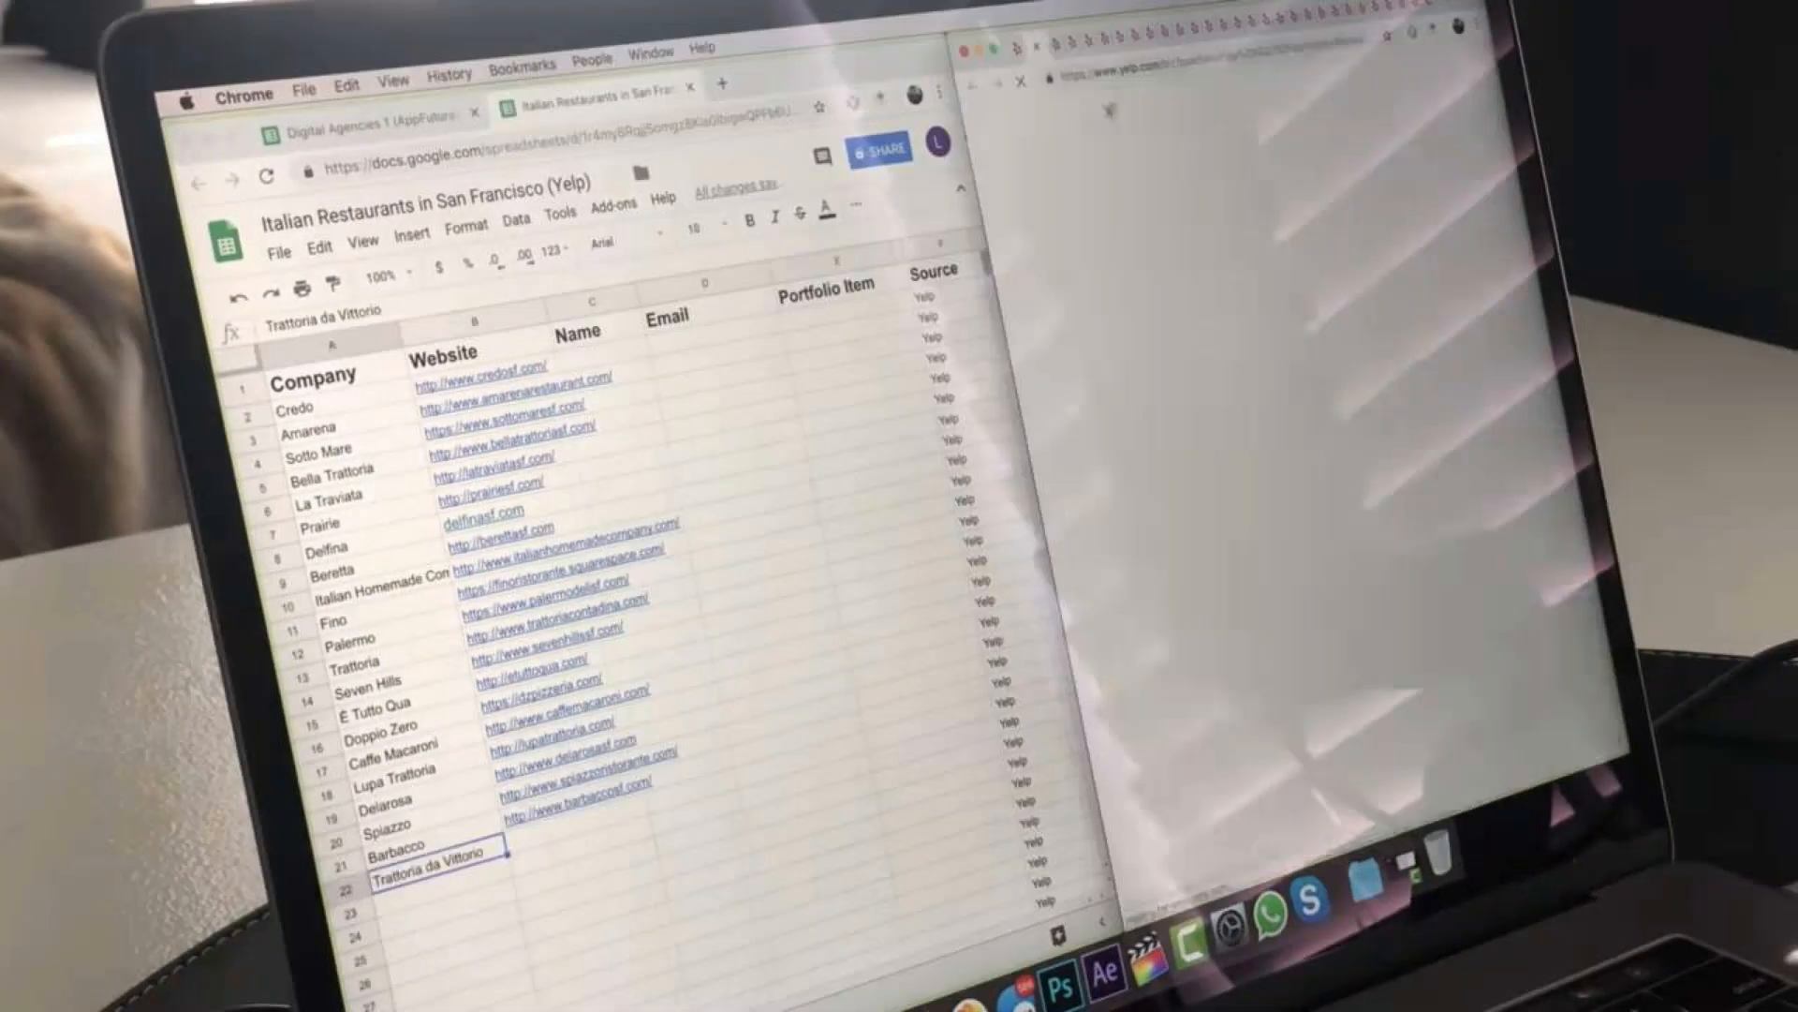
{"action": "left_click", "coordinate": [438, 914]}
{"action": "key", "text": "super+v"}
{"action": "left_click", "coordinate": [421, 970]}
{"action": "key", "text": "super+v"}
{"action": "left_click", "coordinate": [429, 993]}
{"action": "key", "text": "super+v"}
{"action": "left_click", "coordinate": [403, 871]}
{"action": "key", "text": "super+v"}
{"action": "left_click", "coordinate": [478, 1006]}
{"action": "key", "text": "super+v"}
{"action": "key", "text": "super+v"}
{"action": "key", "text": "super+v"}
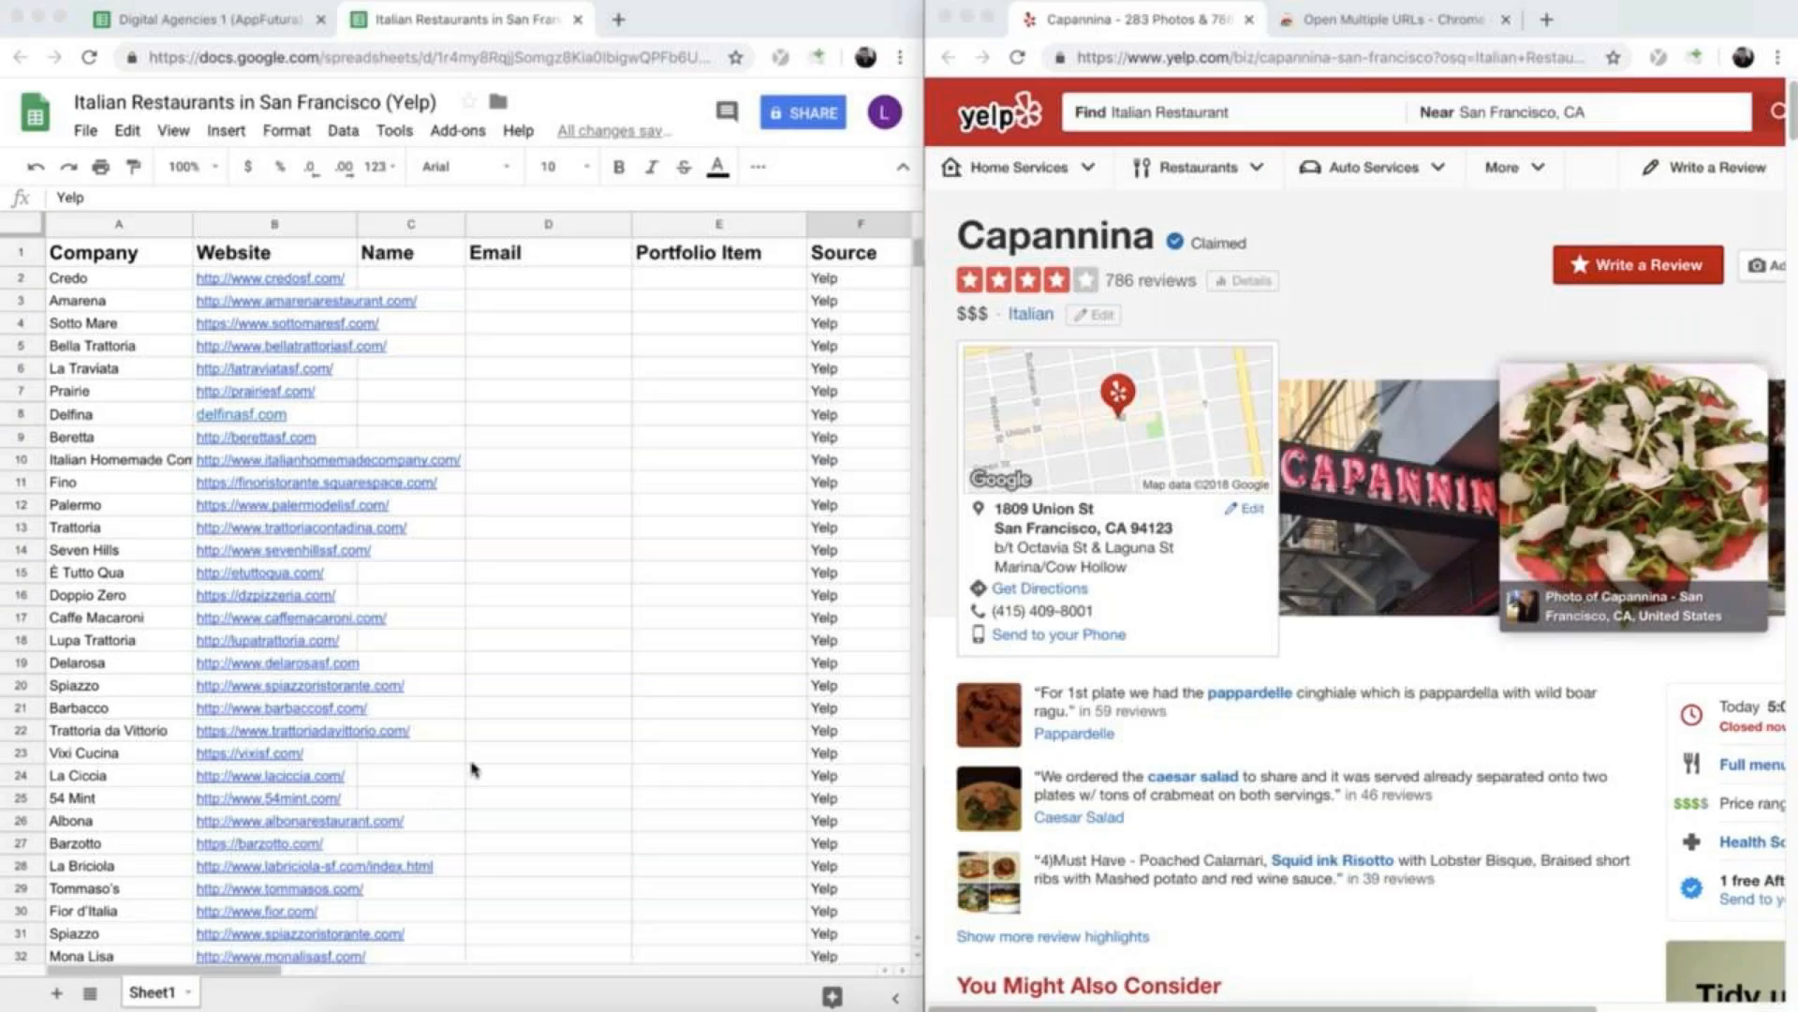
- Review the list of companies and websites, and view the Open Multiple URLs extension's page in the Chrome Web Store
{"action": "scroll", "coordinate": [426, 607], "scroll_direction": "down", "scroll_amount": 4}
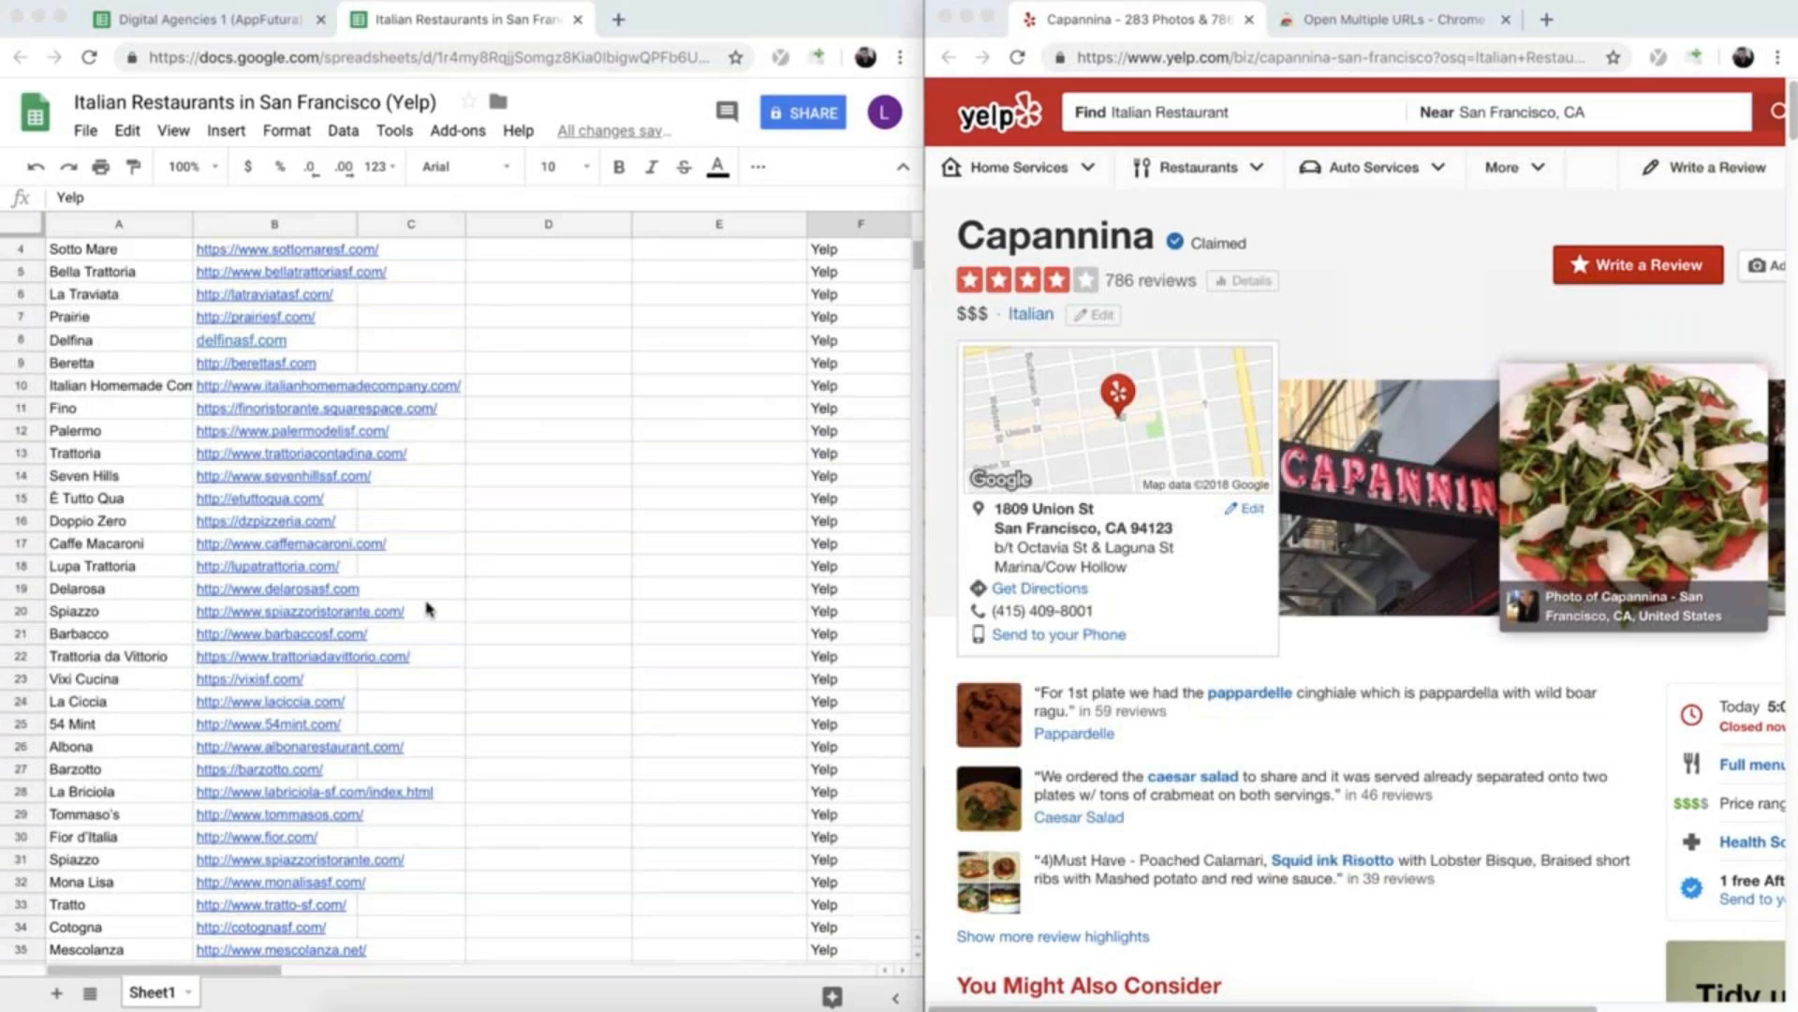
{"action": "scroll", "coordinate": [426, 607], "scroll_direction": "down", "scroll_amount": 5}
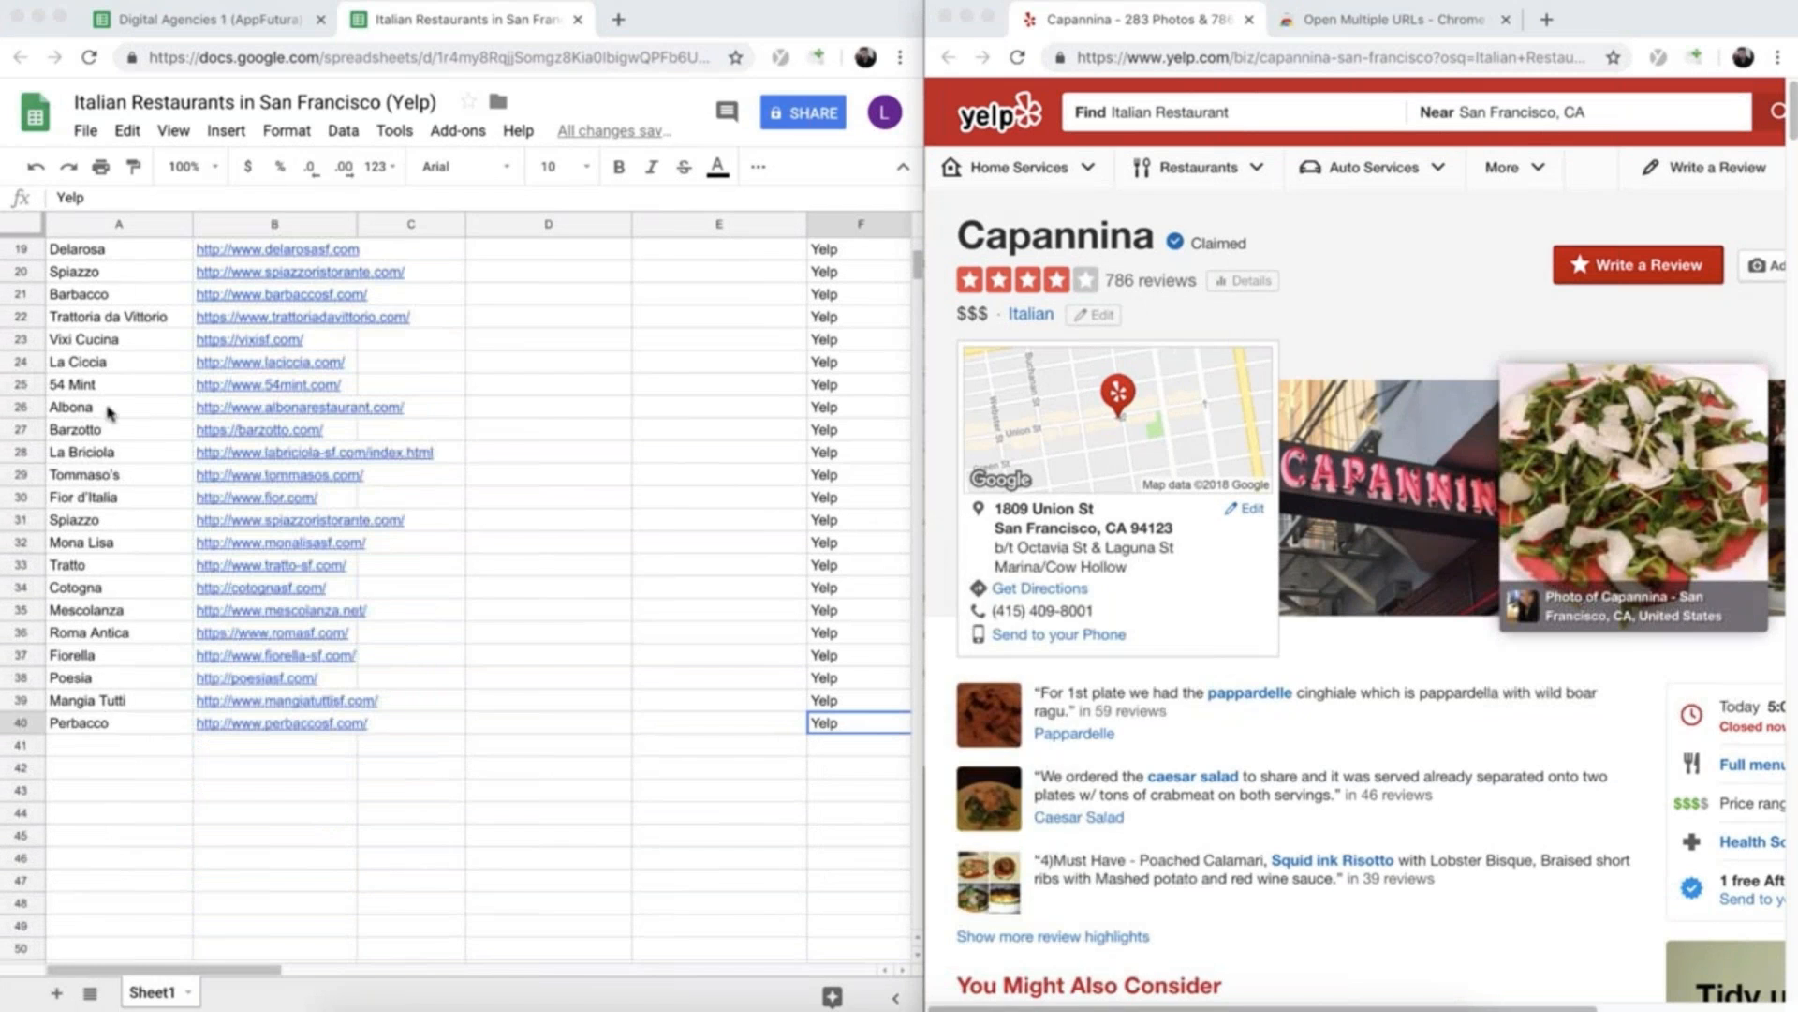
{"action": "scroll", "coordinate": [304, 548], "scroll_direction": "up", "scroll_amount": 8}
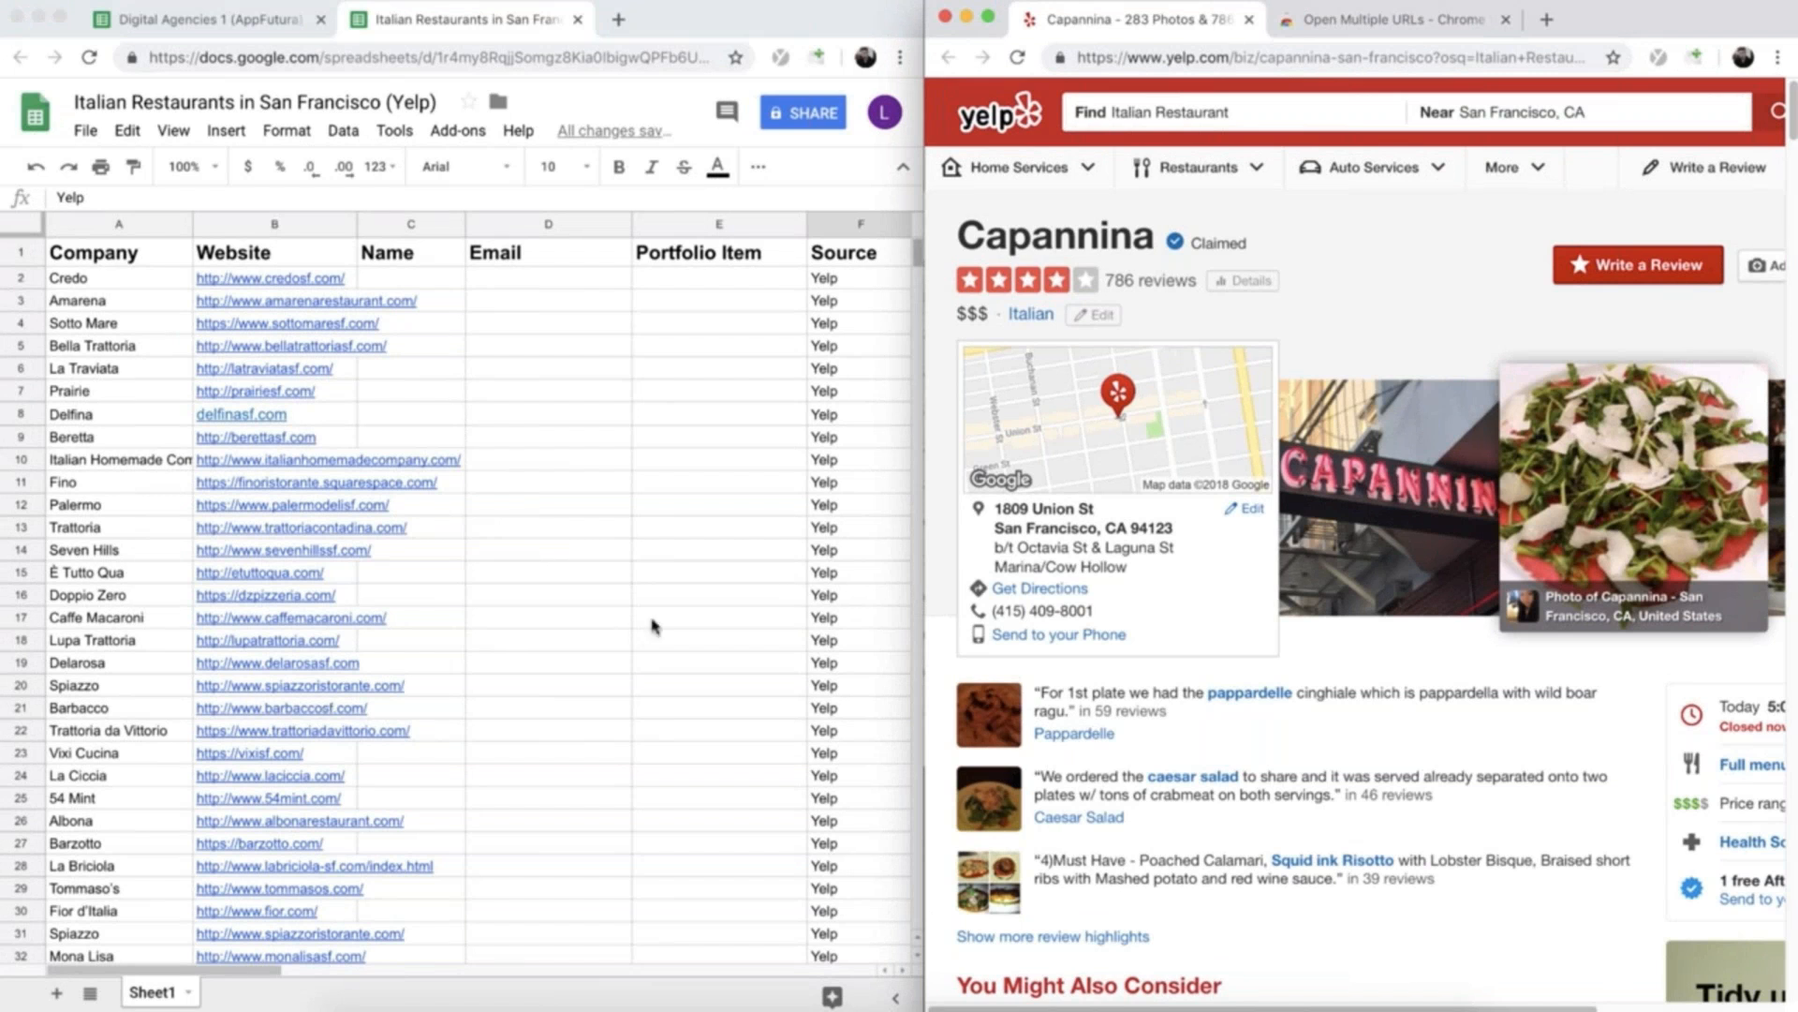
{"action": "left_click", "coordinate": [1358, 18]}
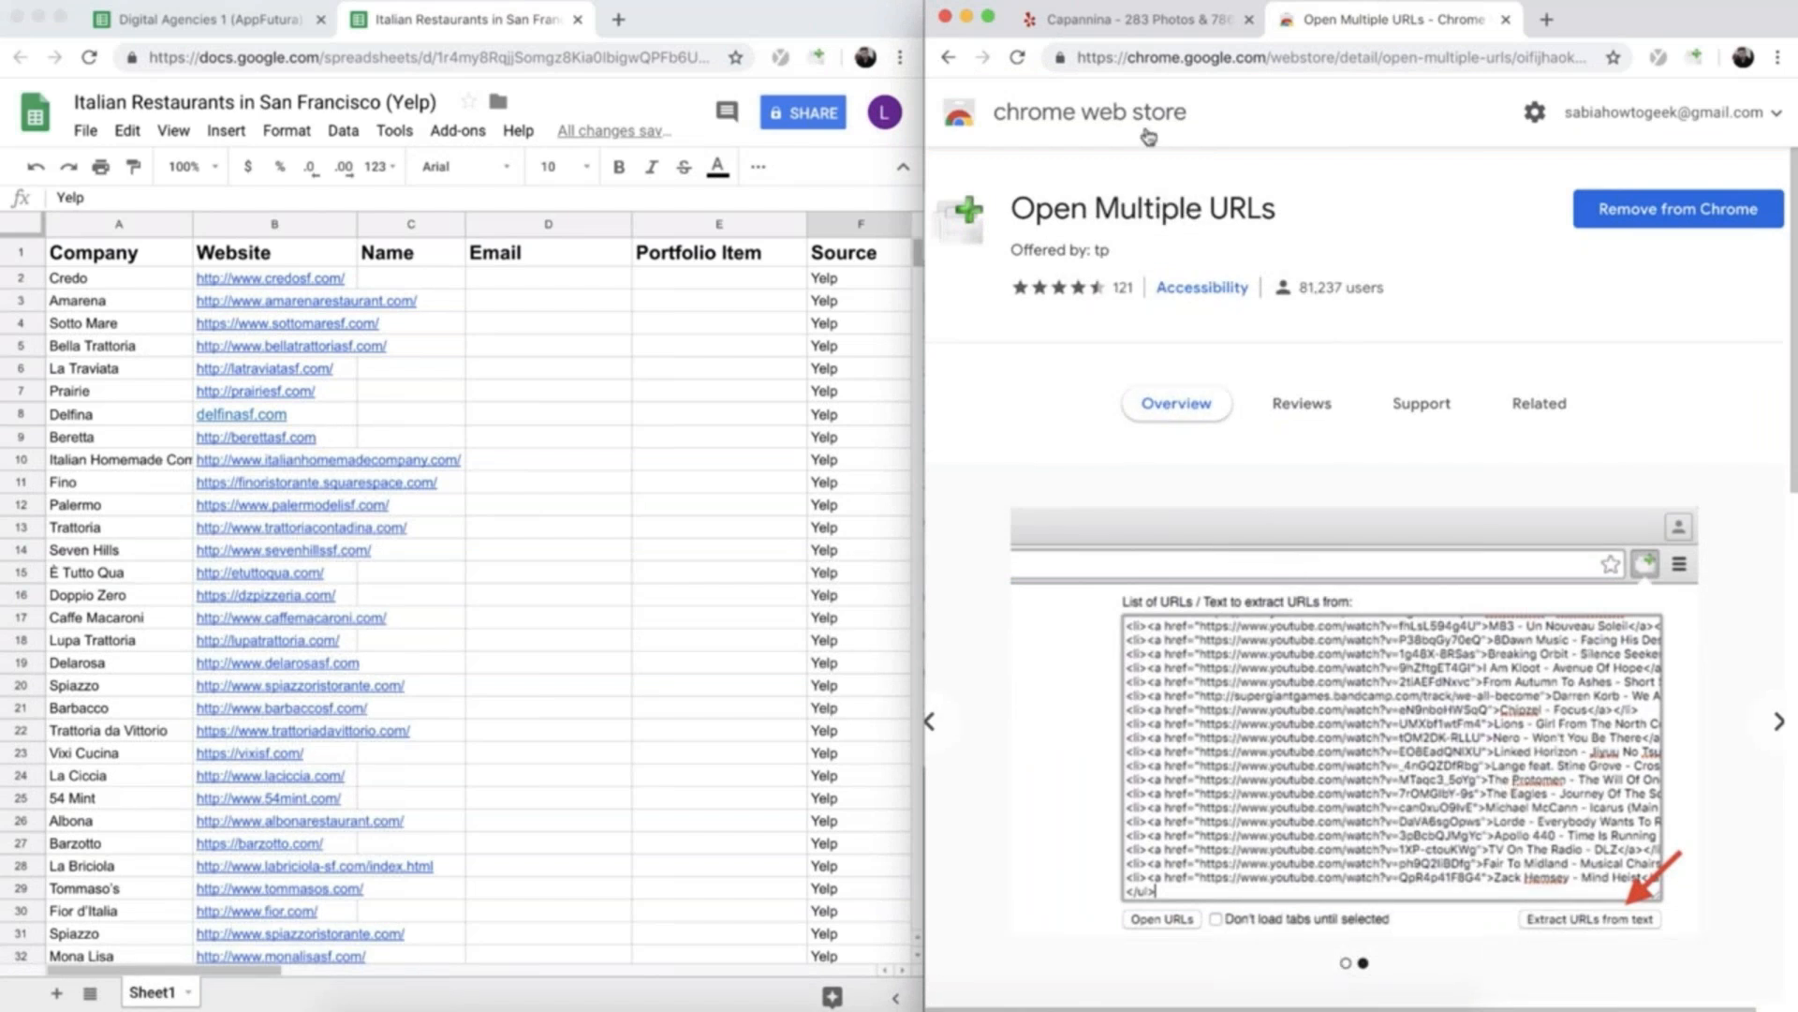
{"action": "left_click", "coordinate": [1103, 23]}
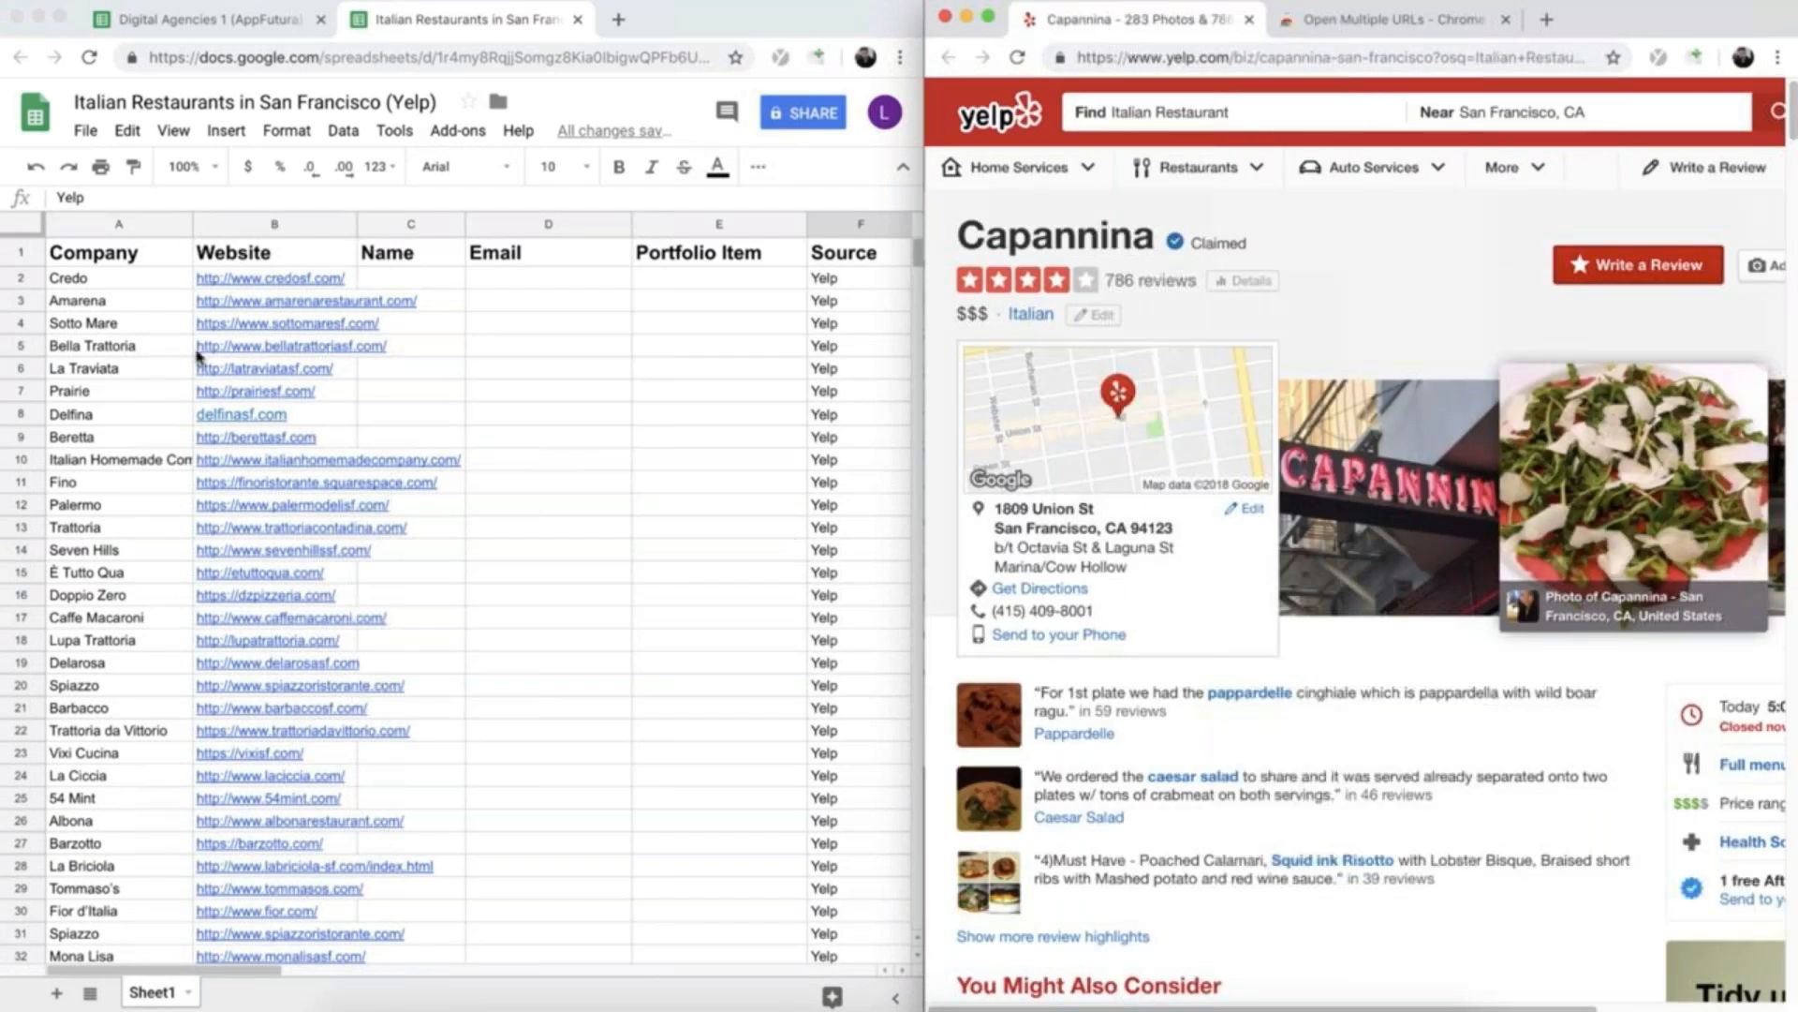
- Copy all website addresses in the Website column, from Credo in B2 to Perbacco in B40
{"action": "left_click", "coordinate": [200, 281]}
{"action": "left_click", "coordinate": [221, 279]}
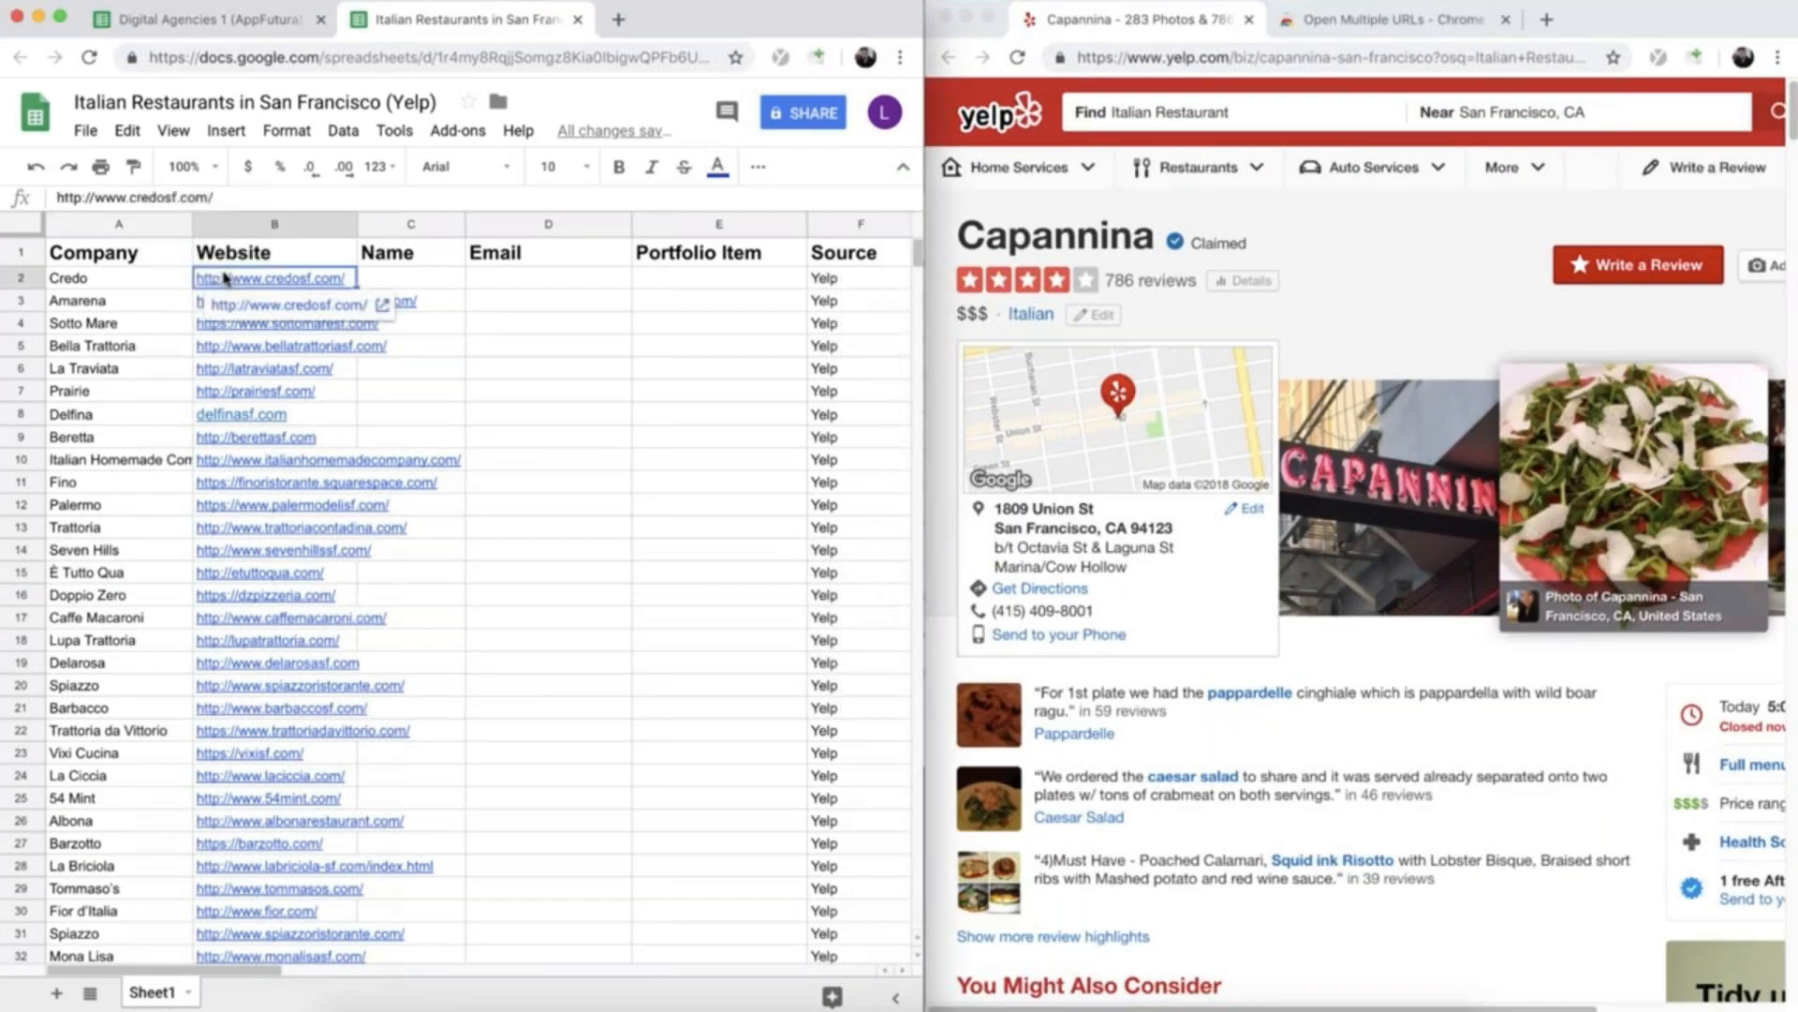
{"action": "scroll", "coordinate": [417, 360], "scroll_direction": "down", "scroll_amount": 5}
{"action": "scroll", "coordinate": [418, 360], "scroll_direction": "down", "scroll_amount": 1}
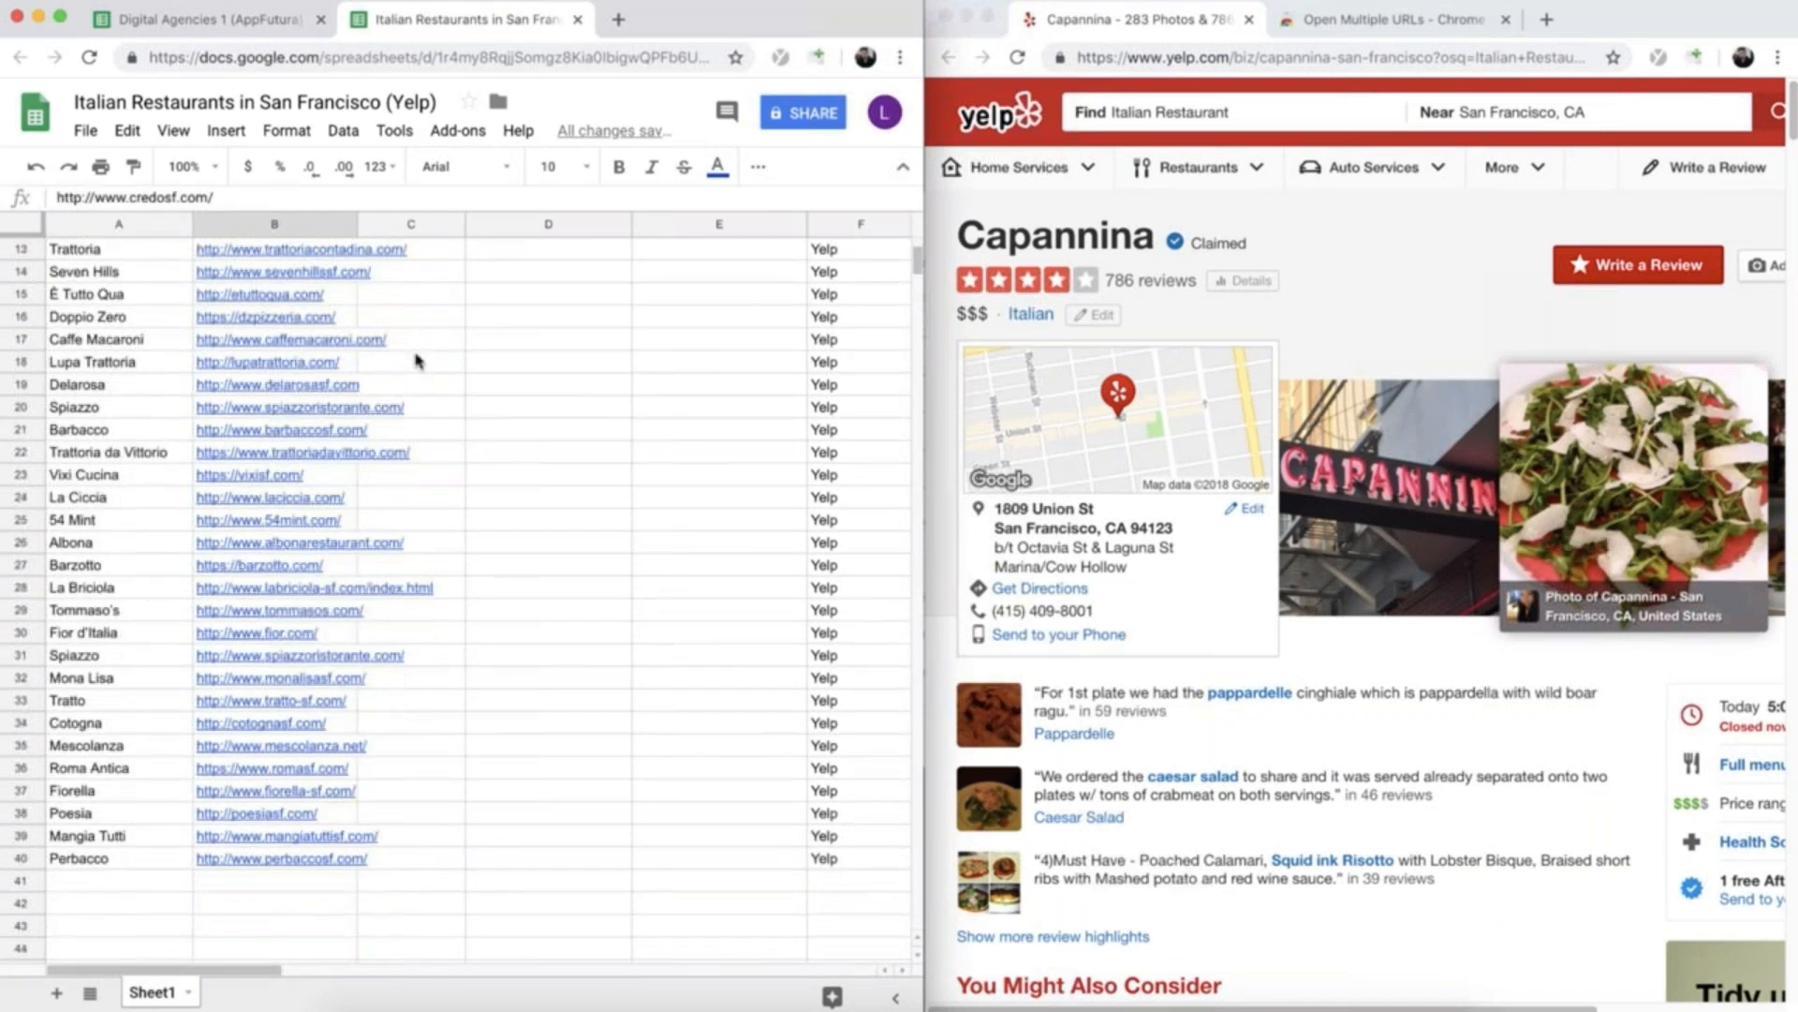
{"action": "left_click", "coordinate": [206, 860], "text": "shift"}
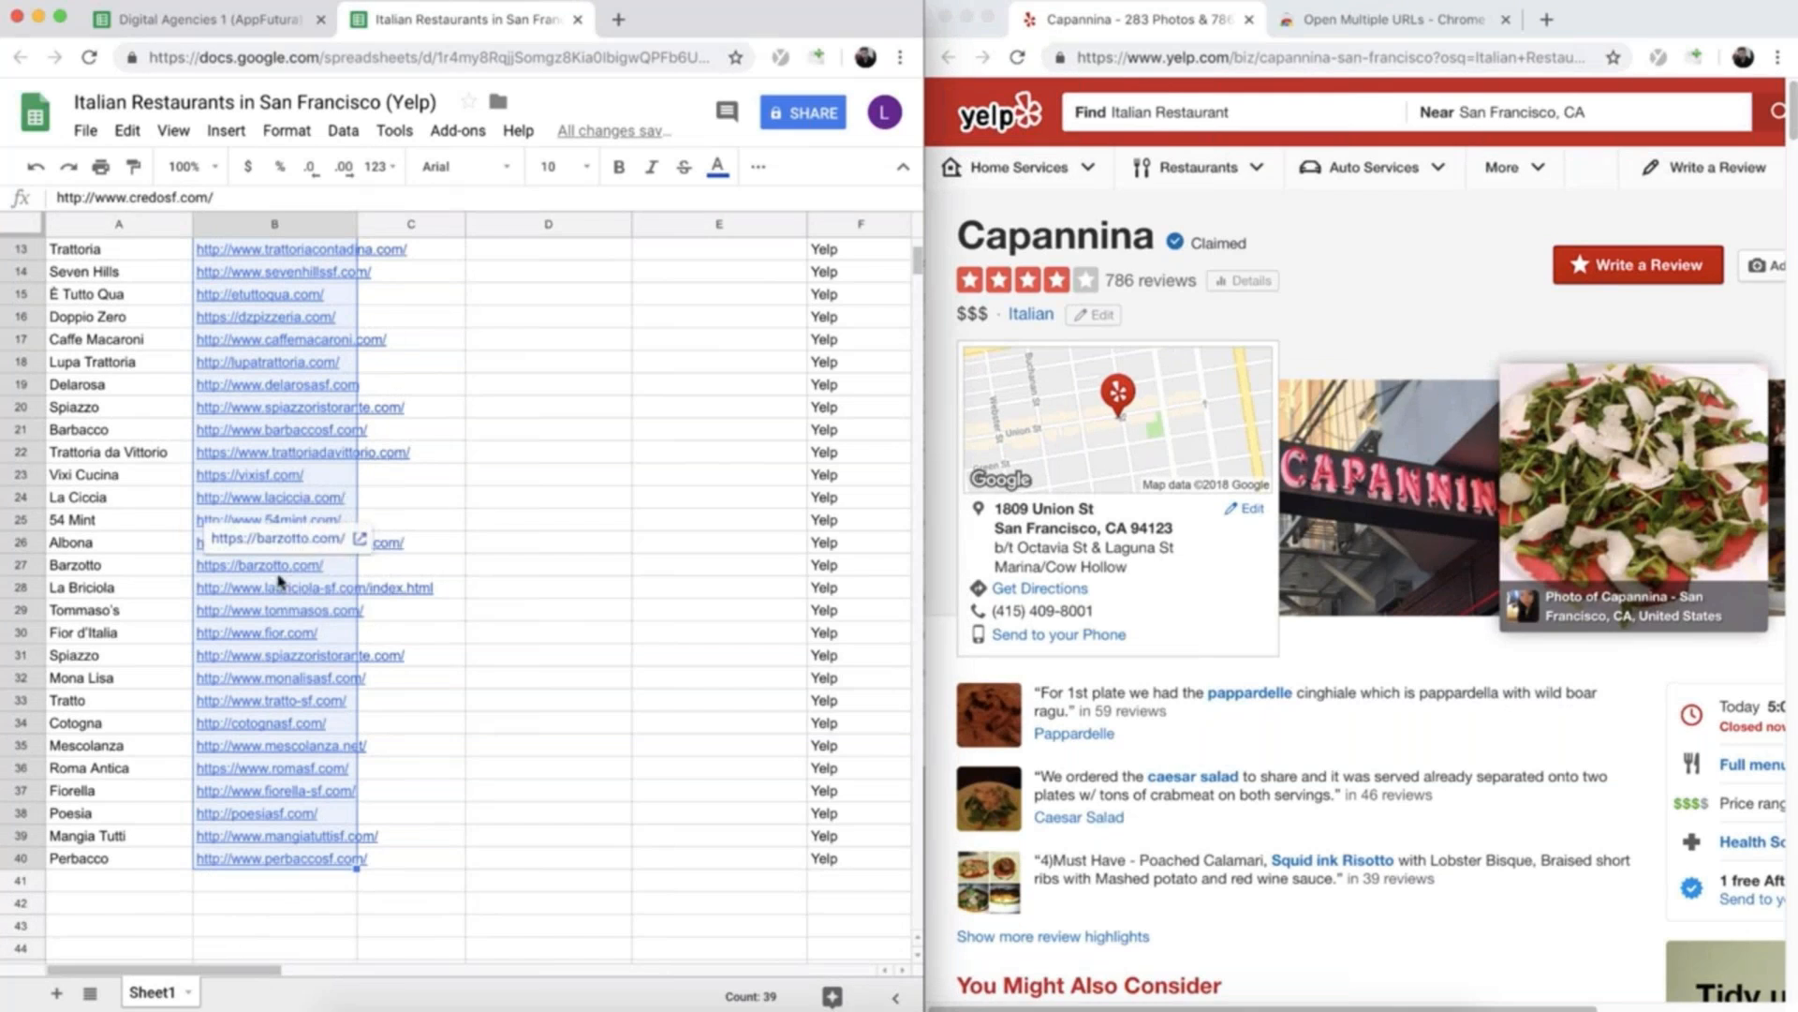
{"action": "key", "text": "super+c"}
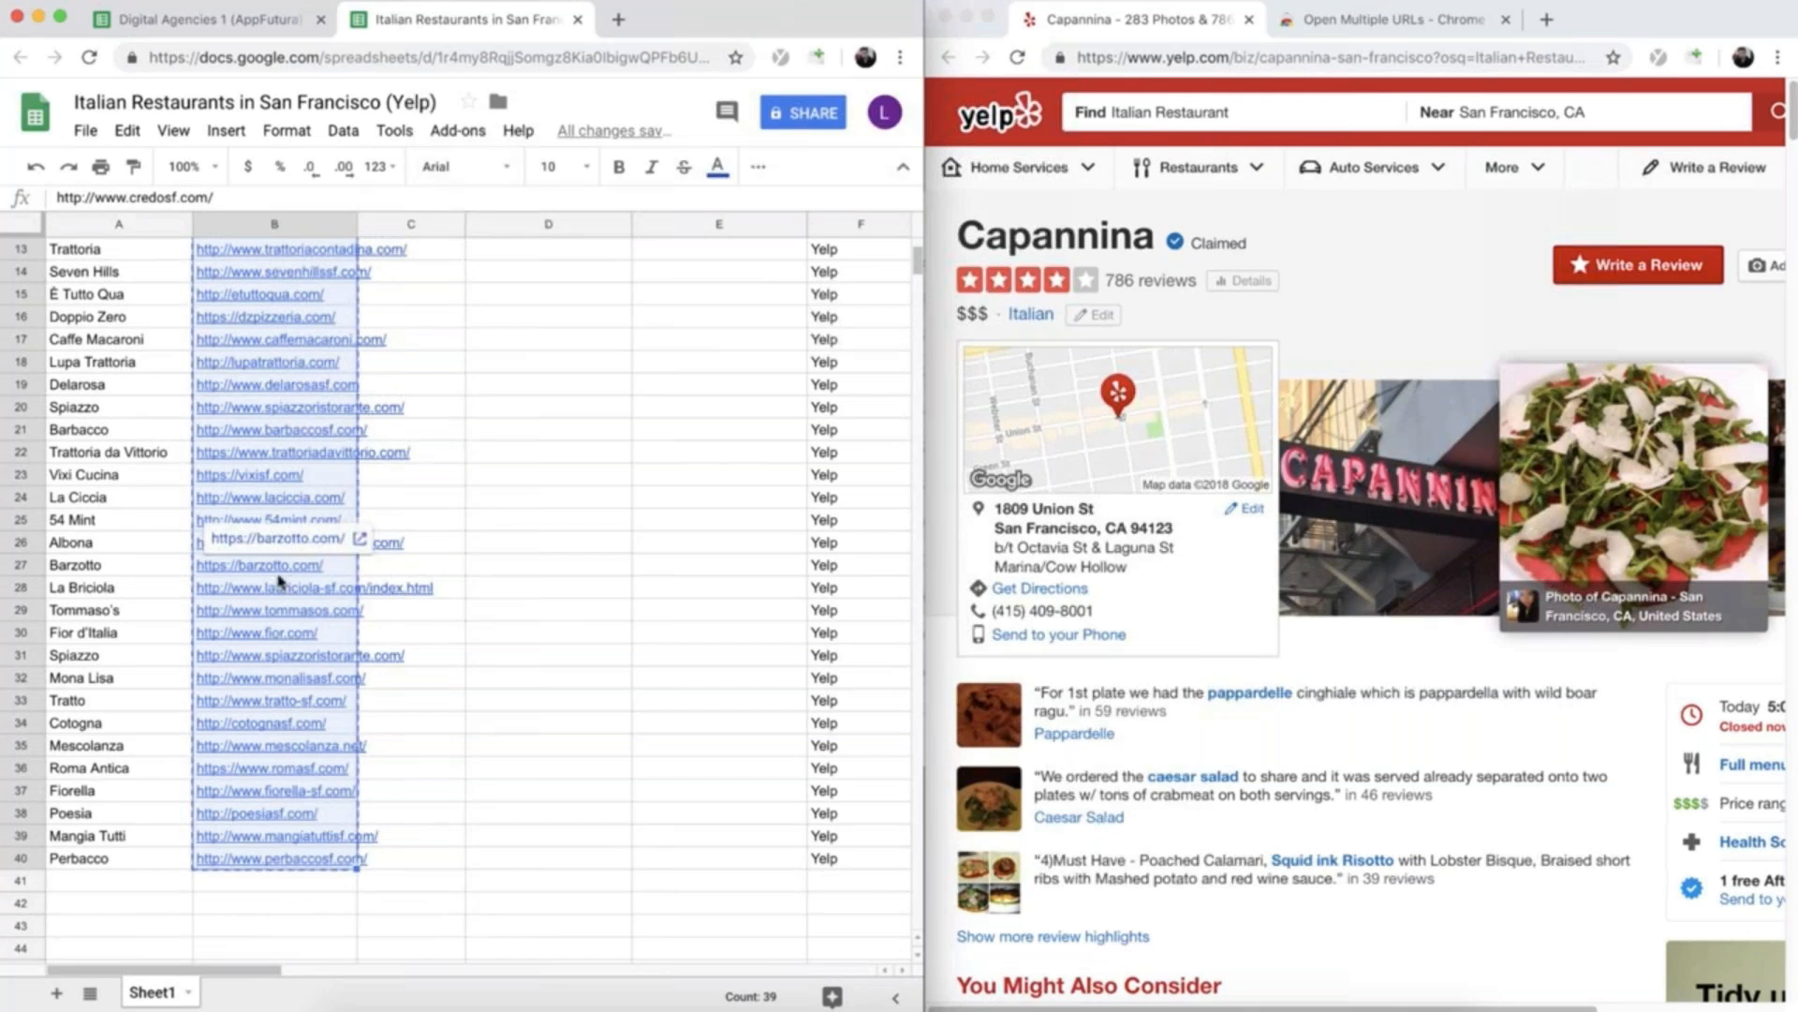
- Close the extension's store page and open the copied addresses with Open Multiple URLs, with "Don't load tabs until selected" enabled
{"action": "left_click", "coordinate": [1503, 21]}
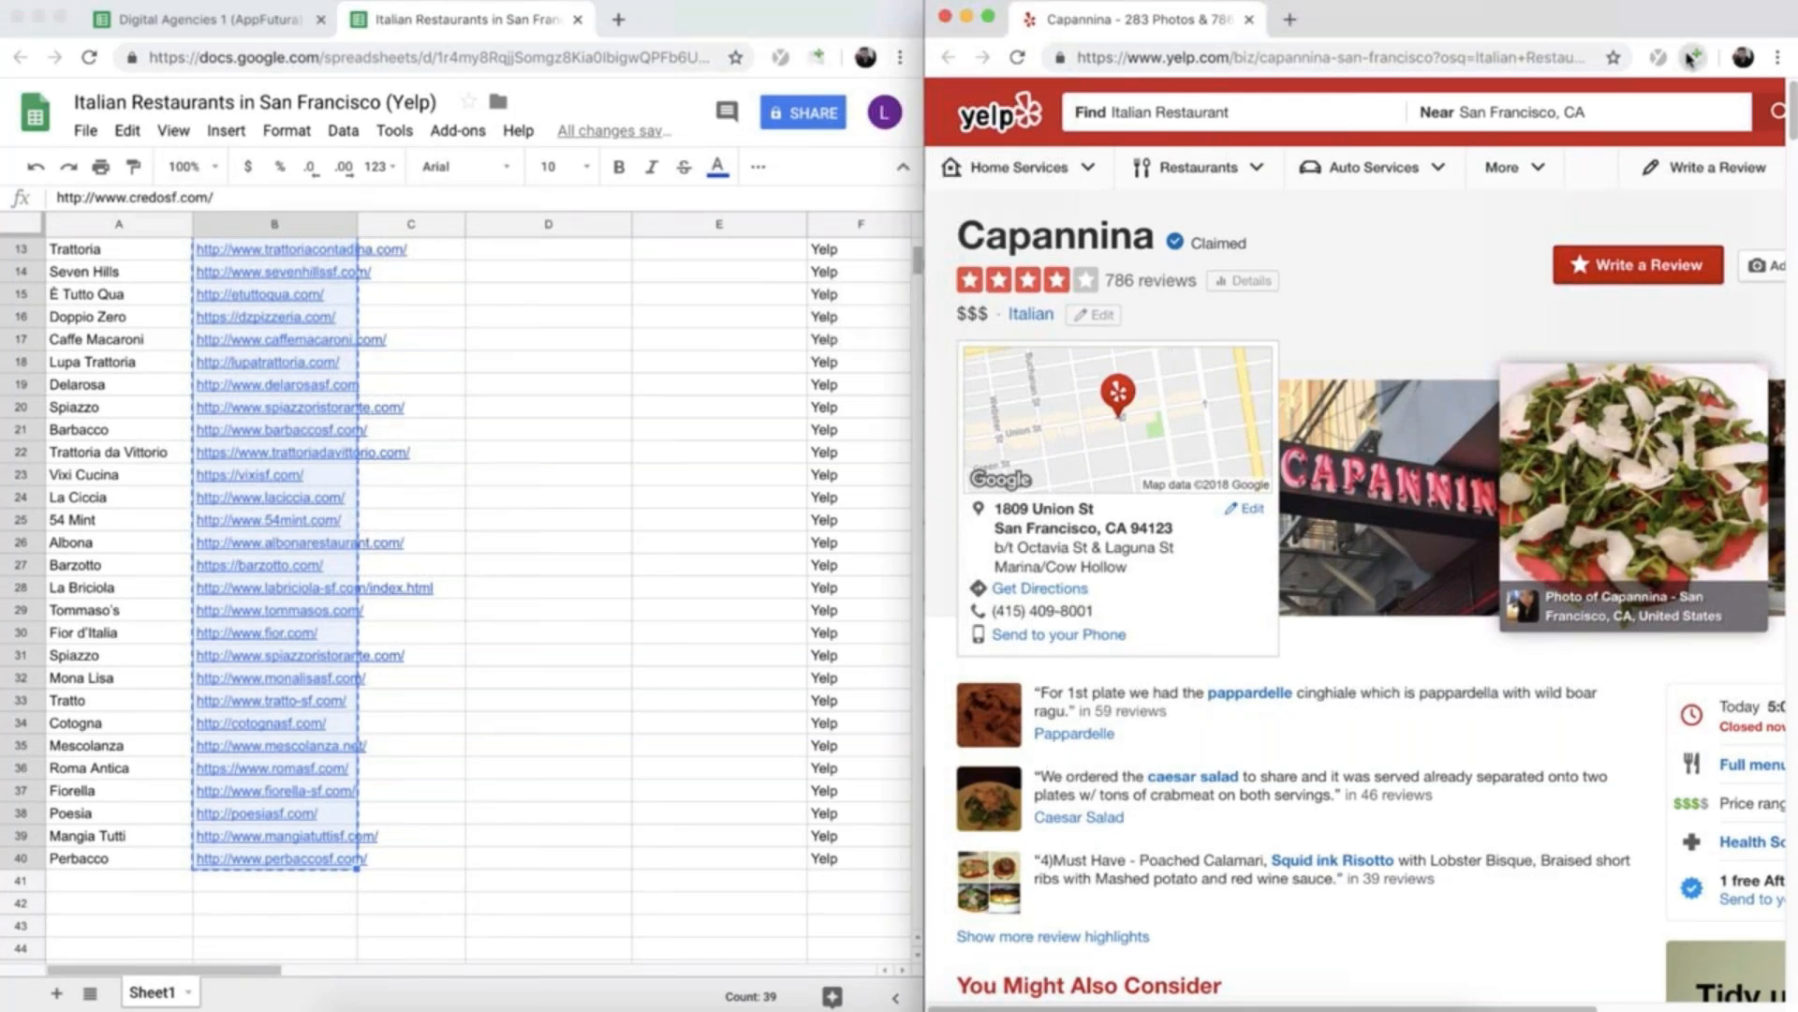
{"action": "left_click", "coordinate": [1692, 57]}
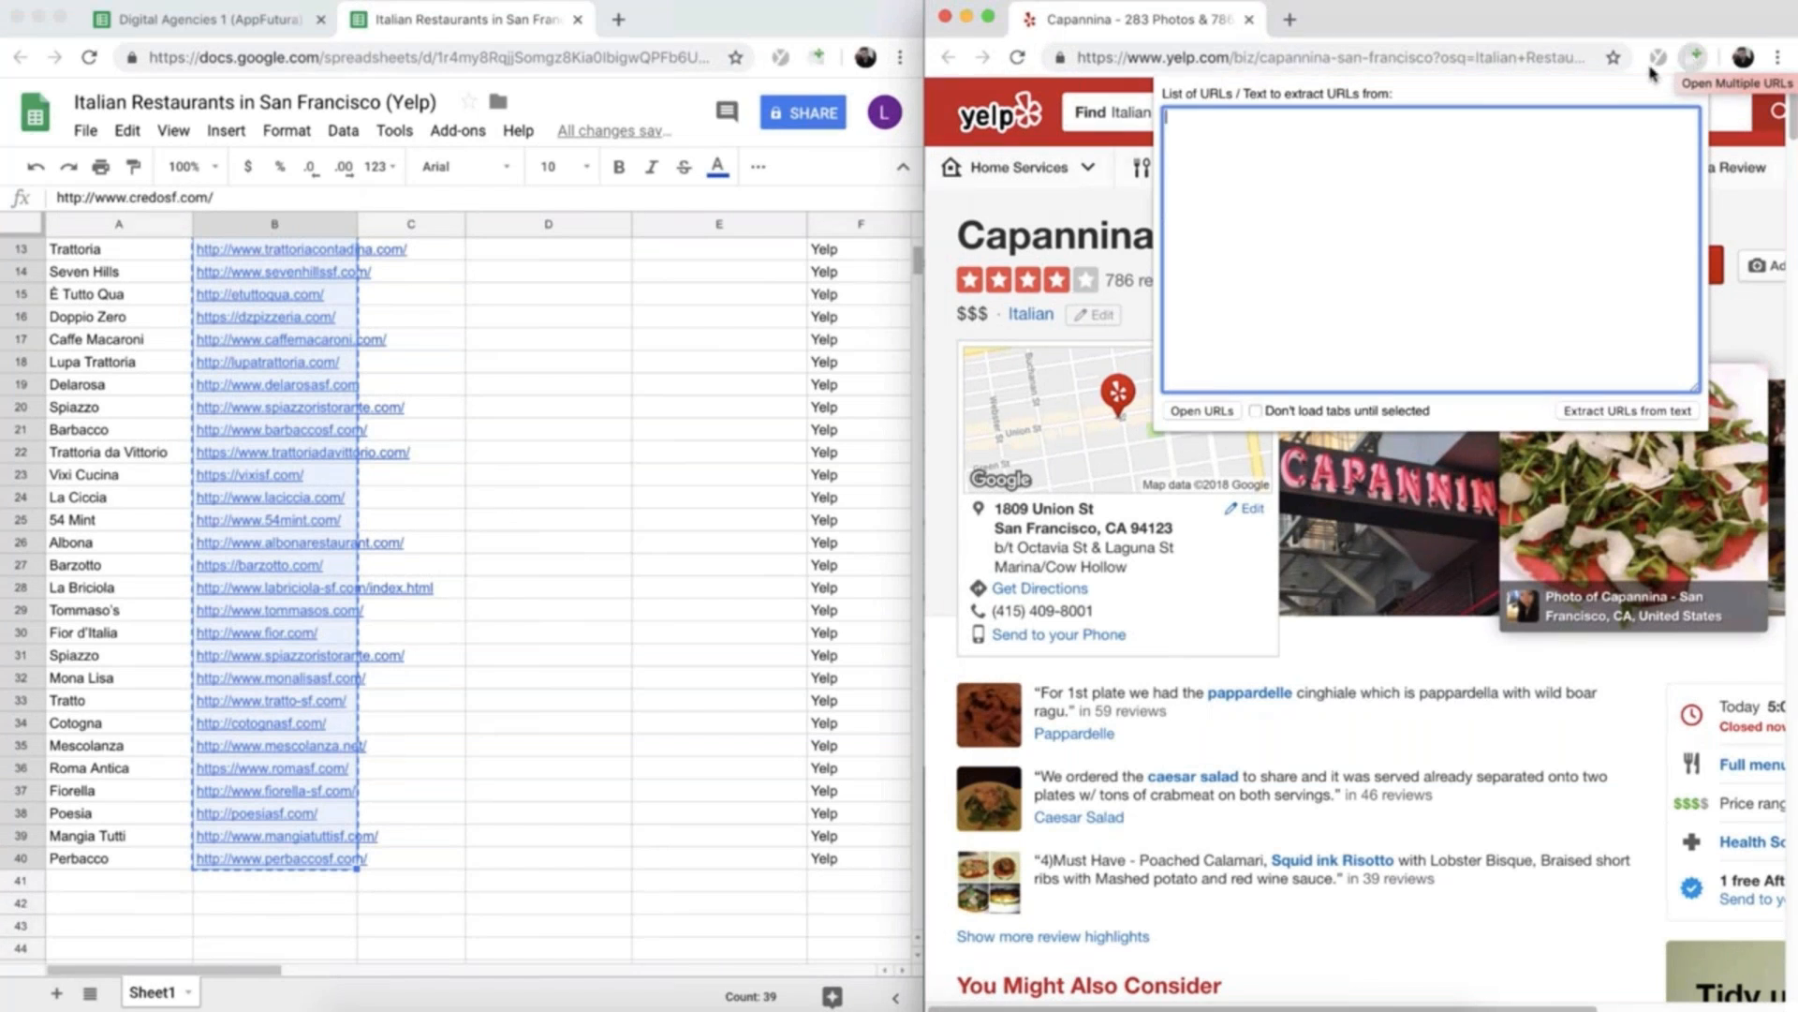
{"action": "key", "text": "super+v"}
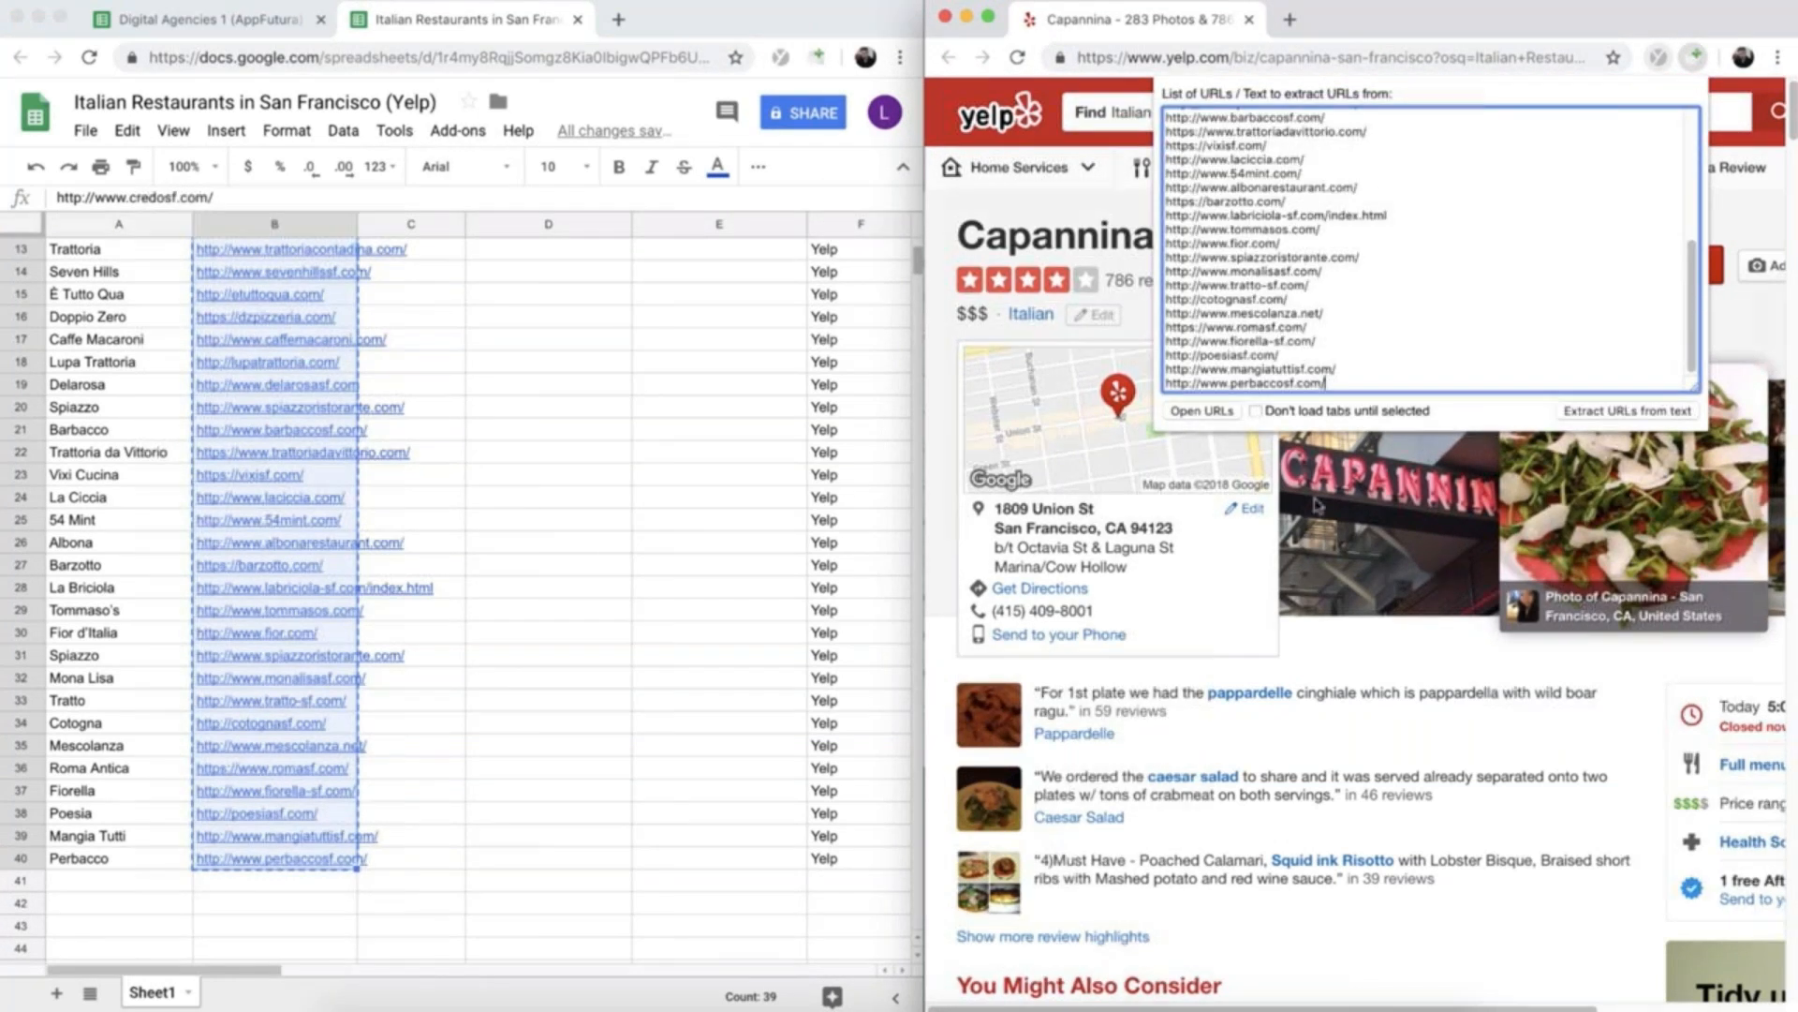
{"action": "left_click", "coordinate": [1255, 411]}
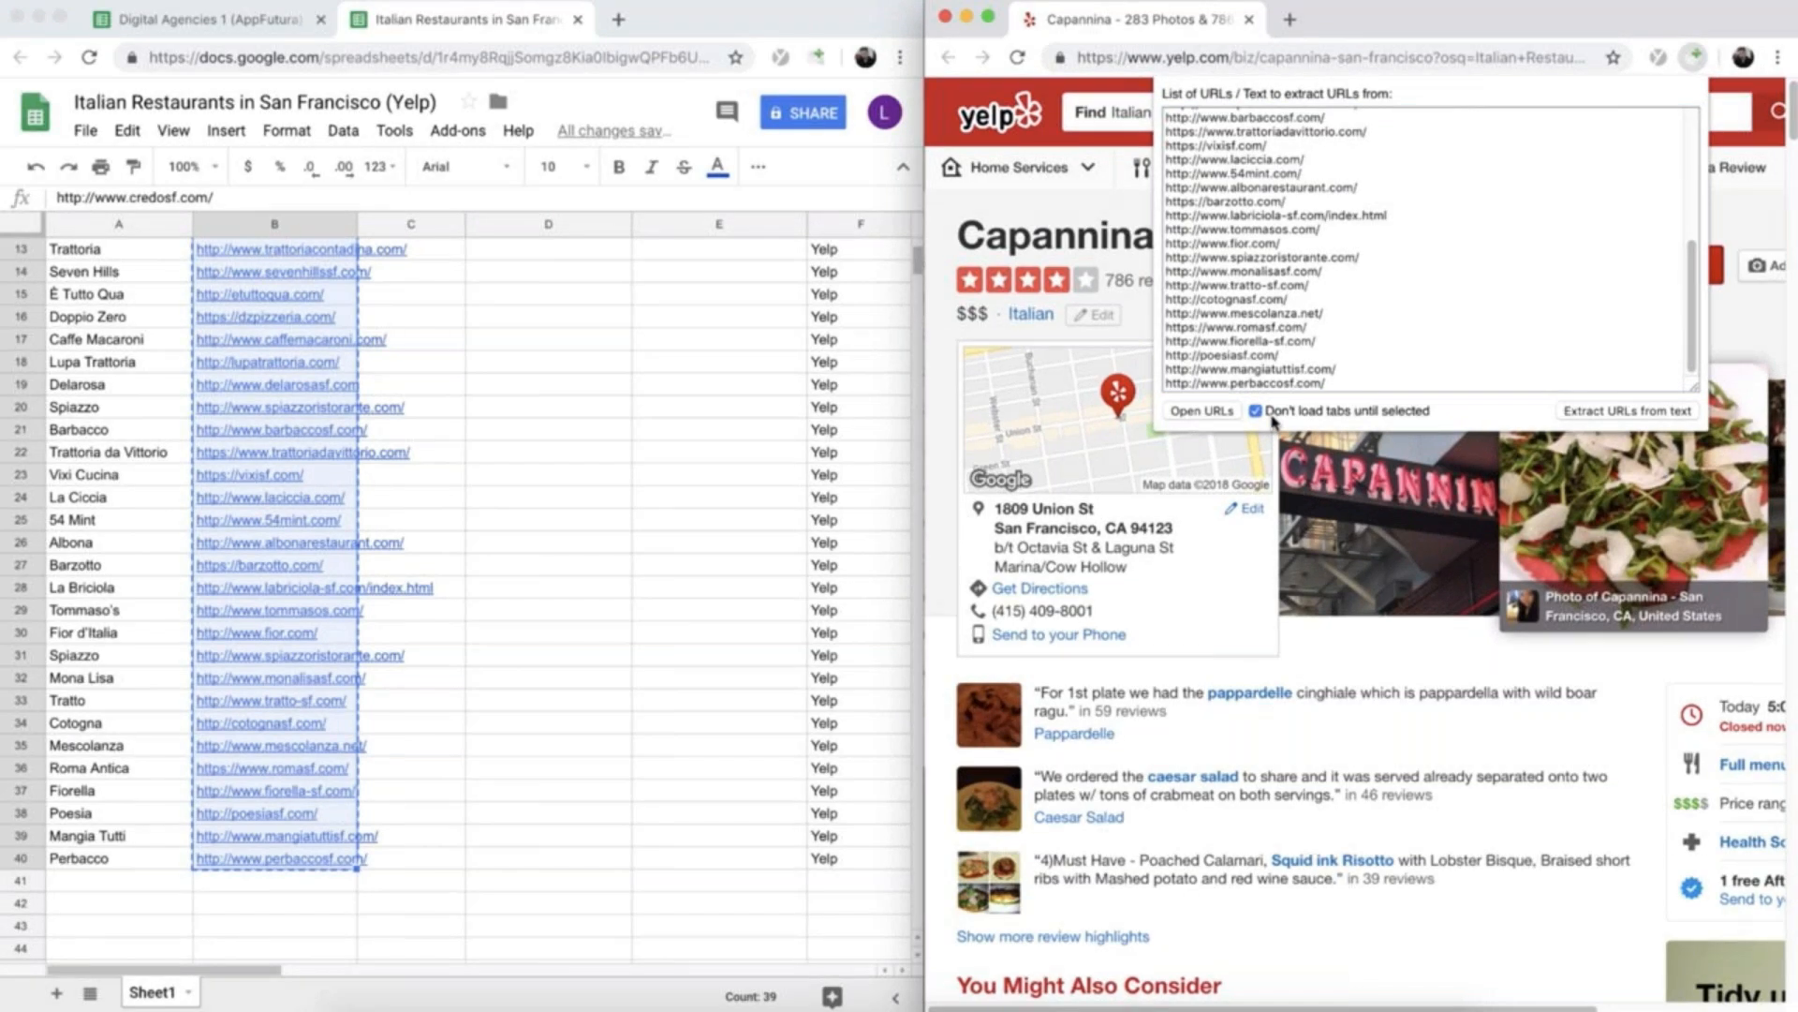
{"action": "left_click", "coordinate": [1198, 411]}
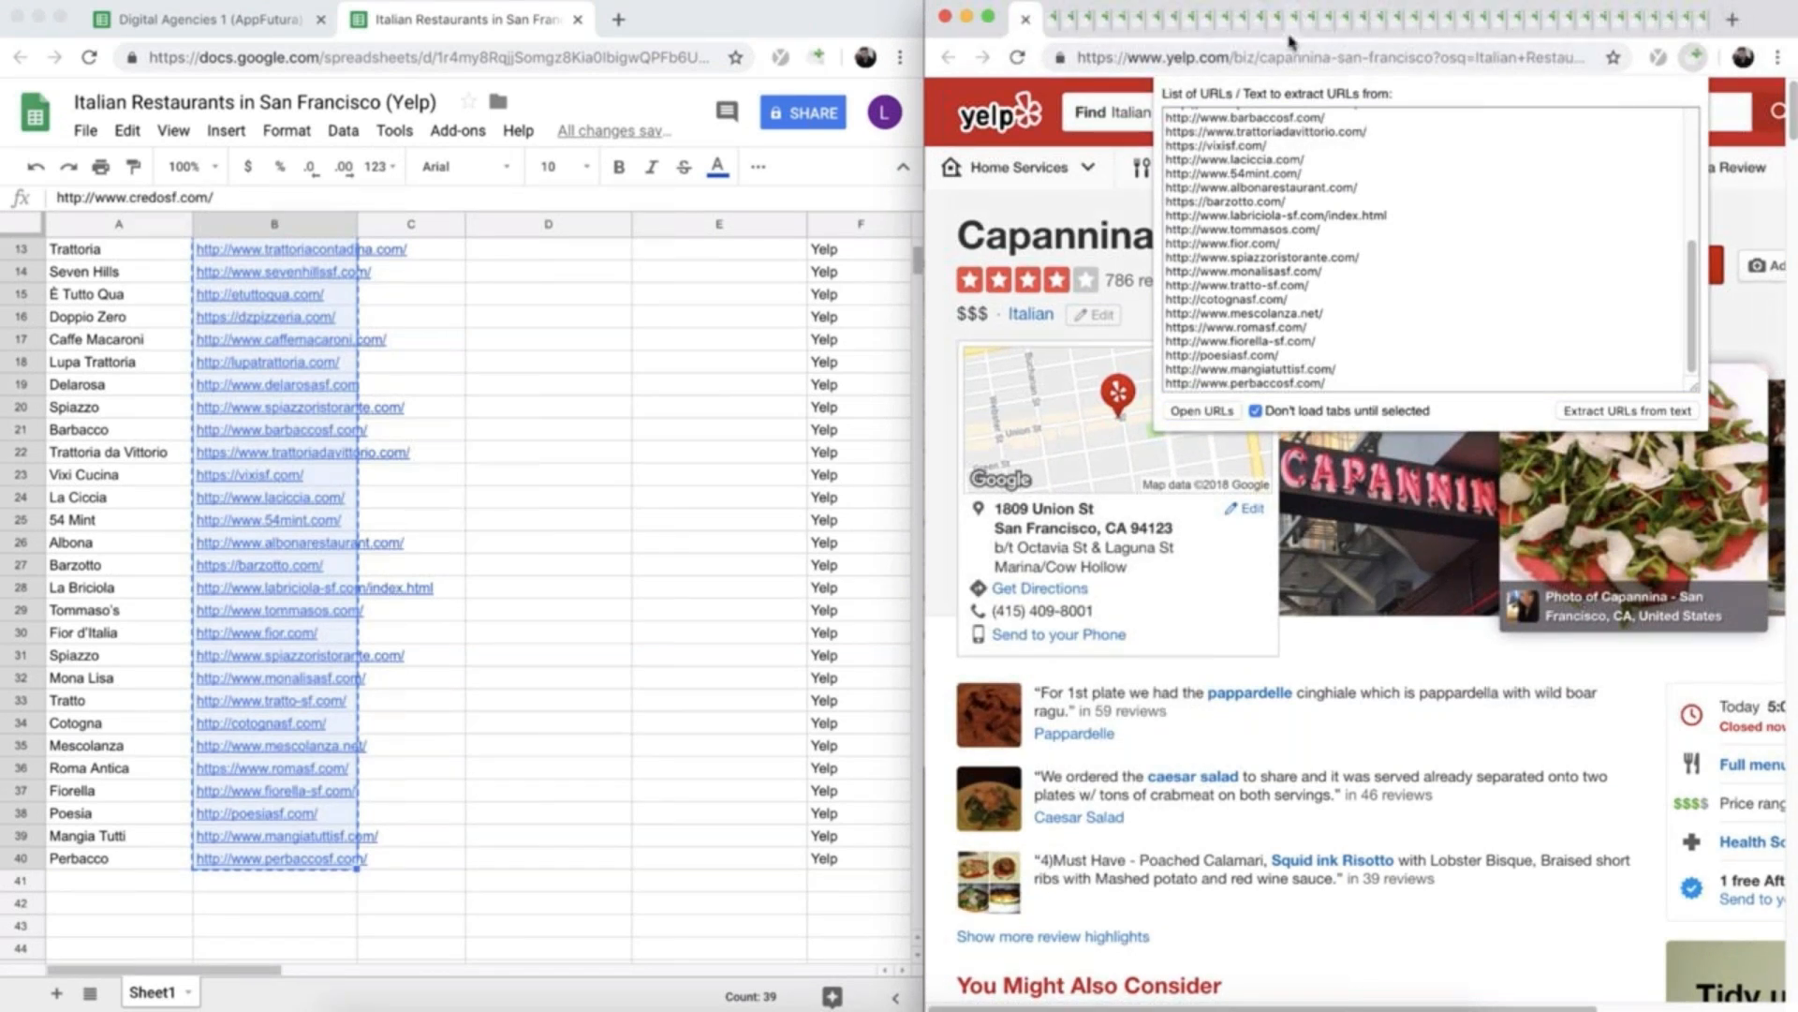
{"action": "left_click", "coordinate": [1329, 672]}
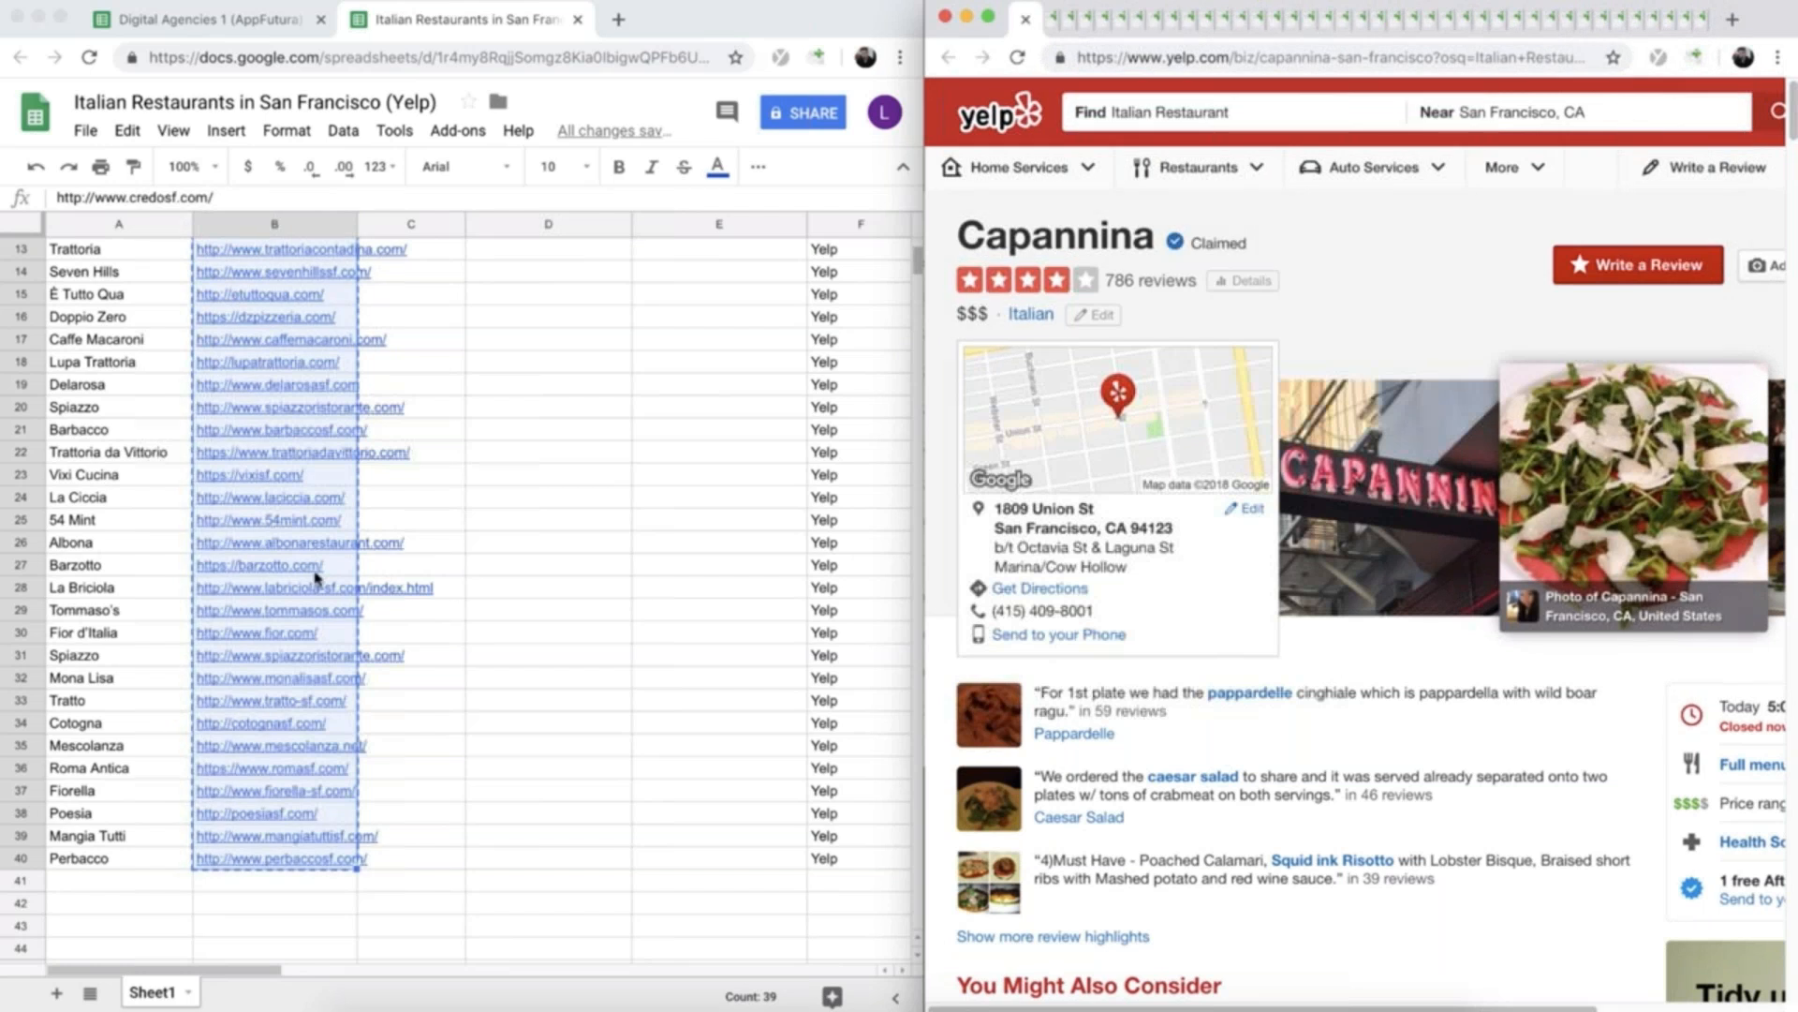
{"action": "scroll", "coordinate": [315, 578], "scroll_direction": "up", "scroll_amount": 5}
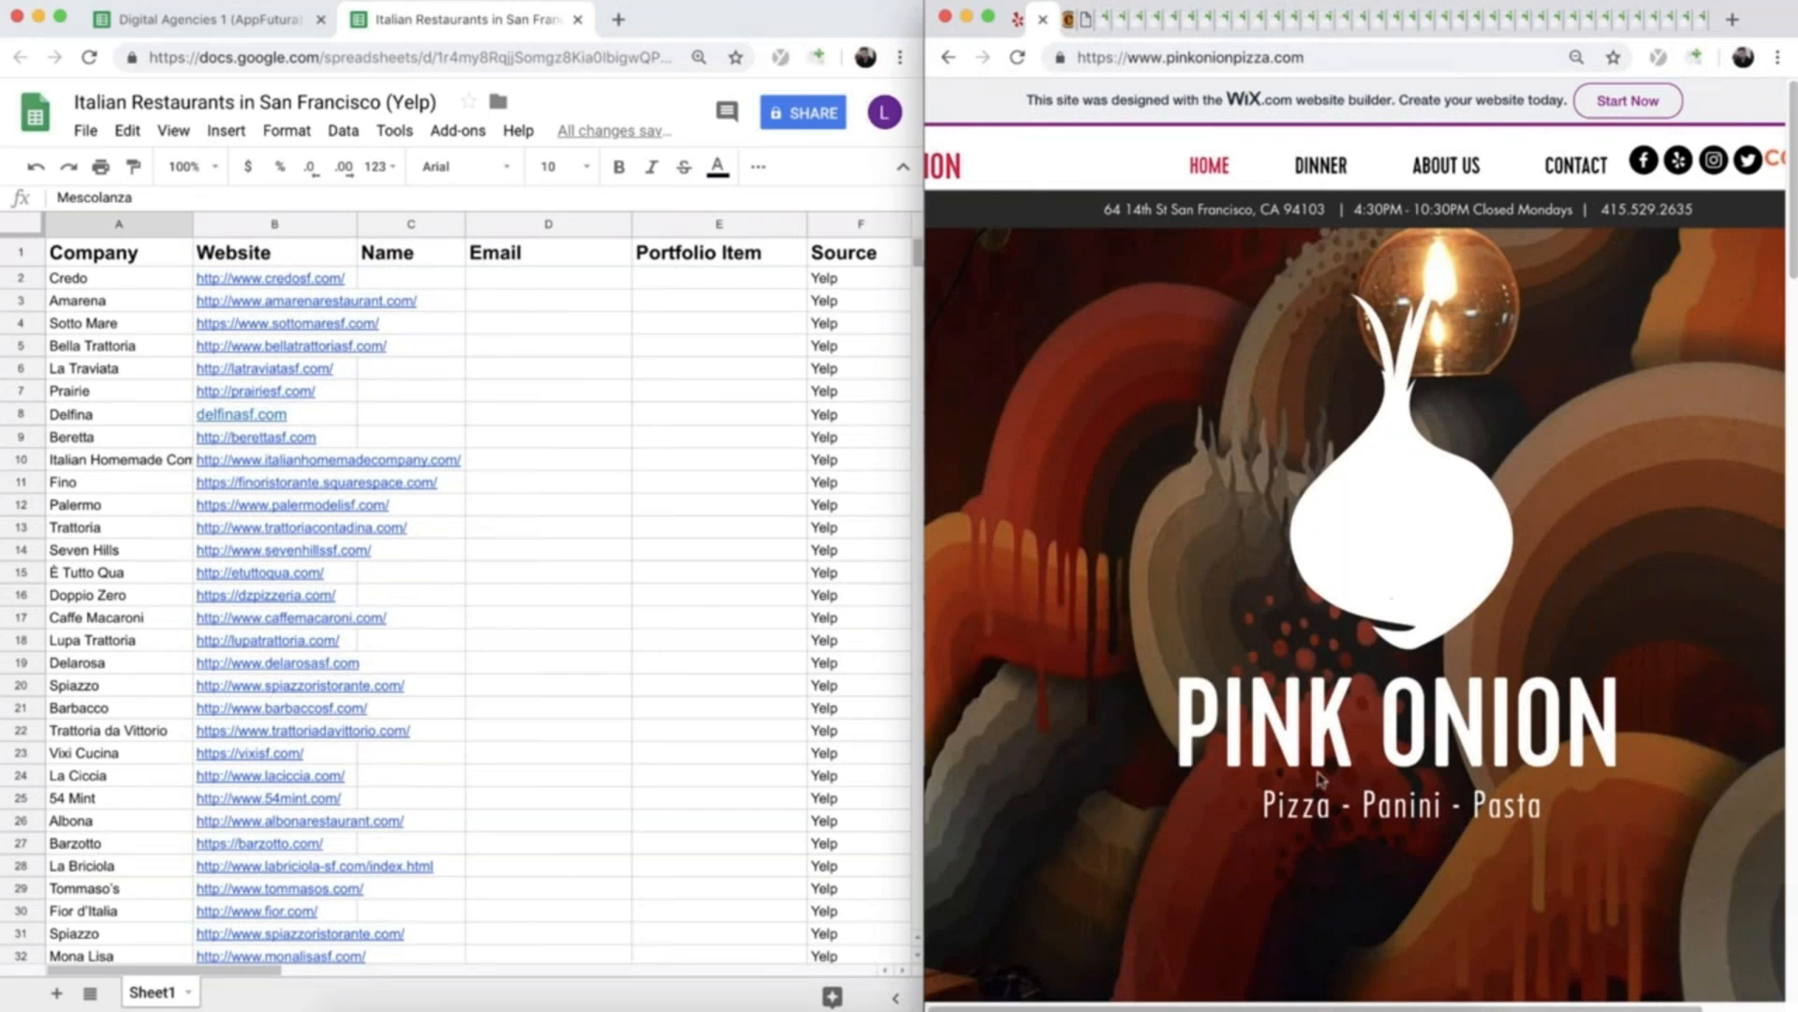
- Find the first founder's first name on Pink Onion's website and copy it into the Name cell C40
{"action": "scroll", "coordinate": [1124, 414], "scroll_direction": "down", "scroll_amount": 5}
{"action": "scroll", "coordinate": [1011, 501], "scroll_direction": "down", "scroll_amount": 8}
{"action": "scroll", "coordinate": [990, 473], "scroll_direction": "up", "scroll_amount": 5}
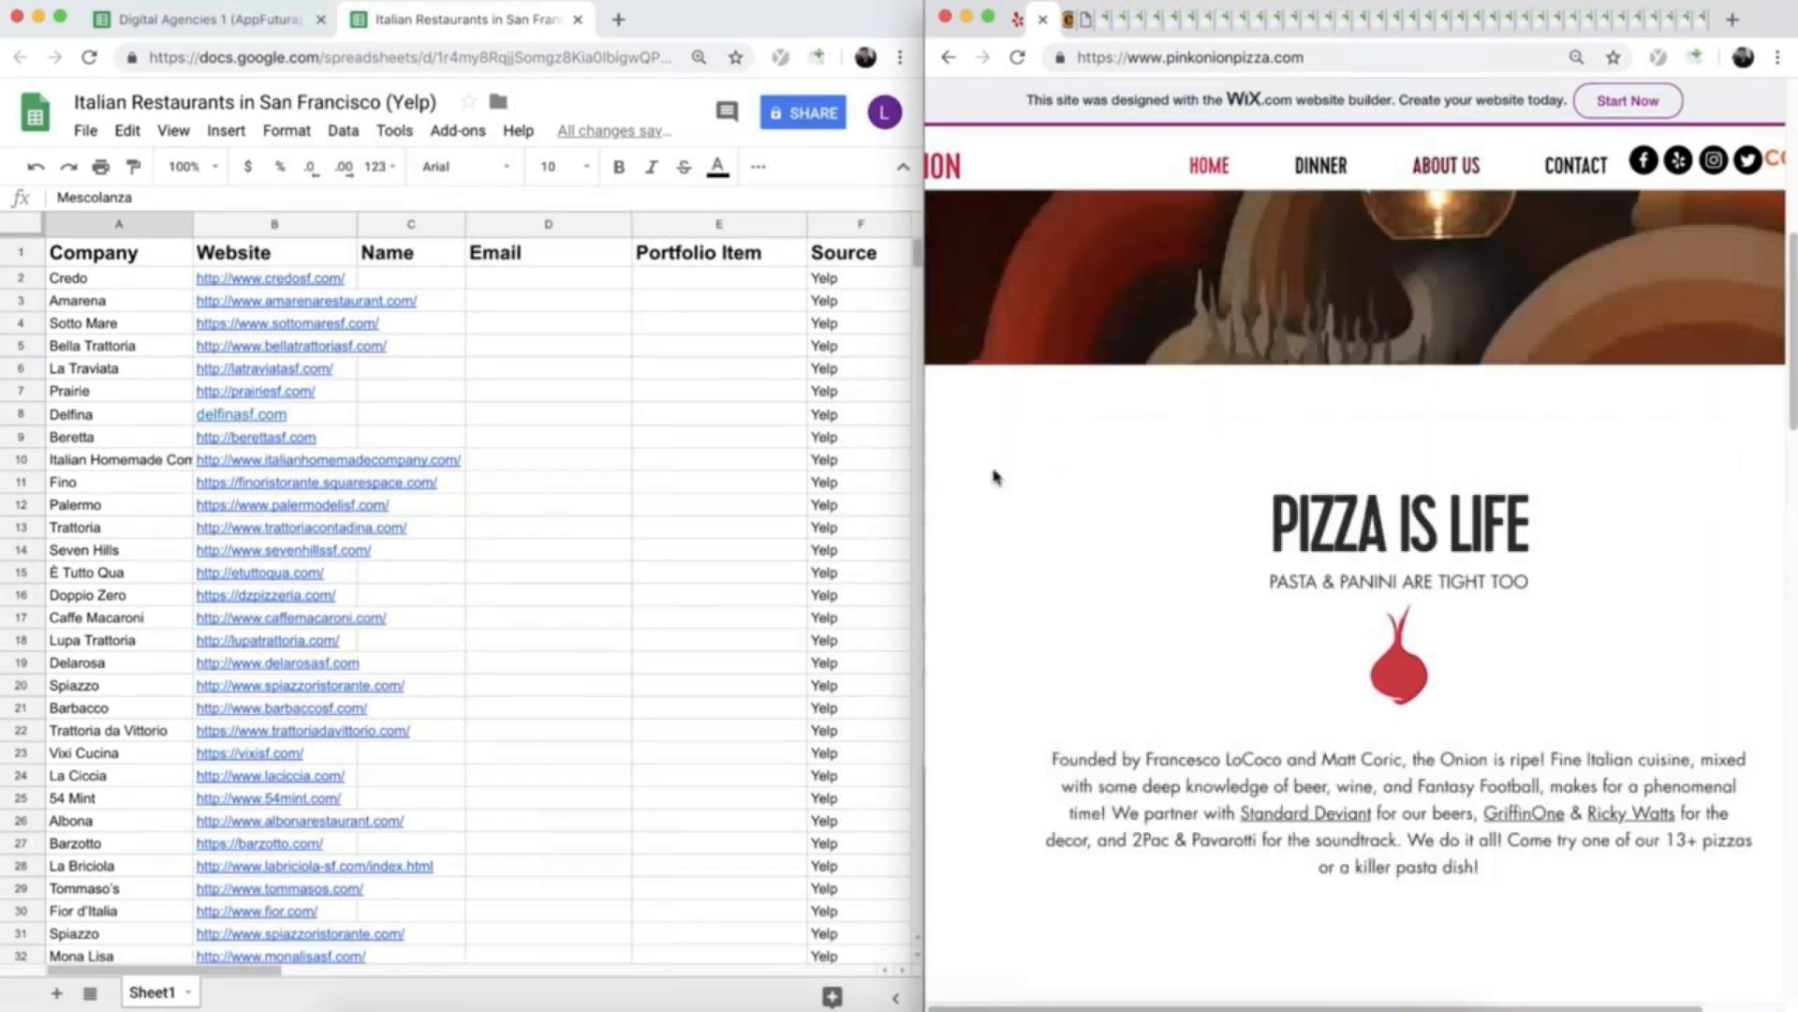
{"action": "left_click", "coordinate": [994, 476]}
{"action": "scroll", "coordinate": [995, 477], "scroll_direction": "down", "scroll_amount": 2}
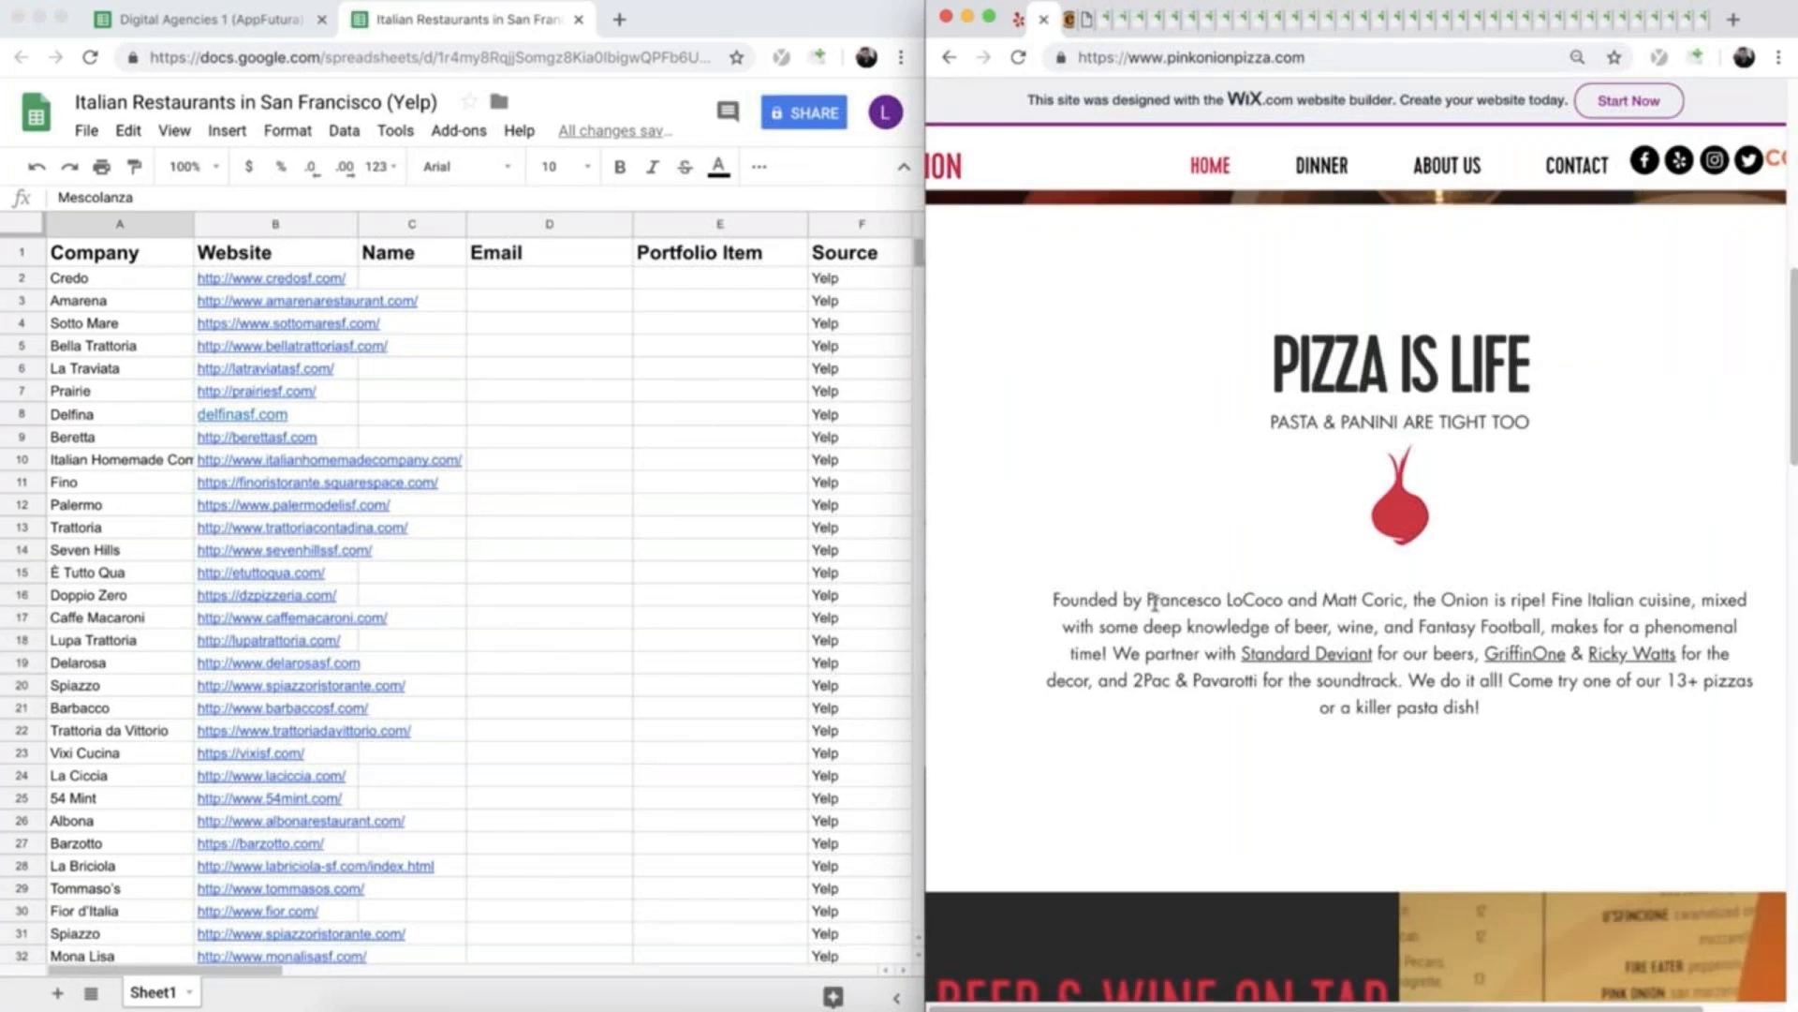
{"action": "left_click_drag", "start_coordinate": [1145, 600], "coordinate": [1219, 589]}
{"action": "left_click", "coordinate": [620, 663]}
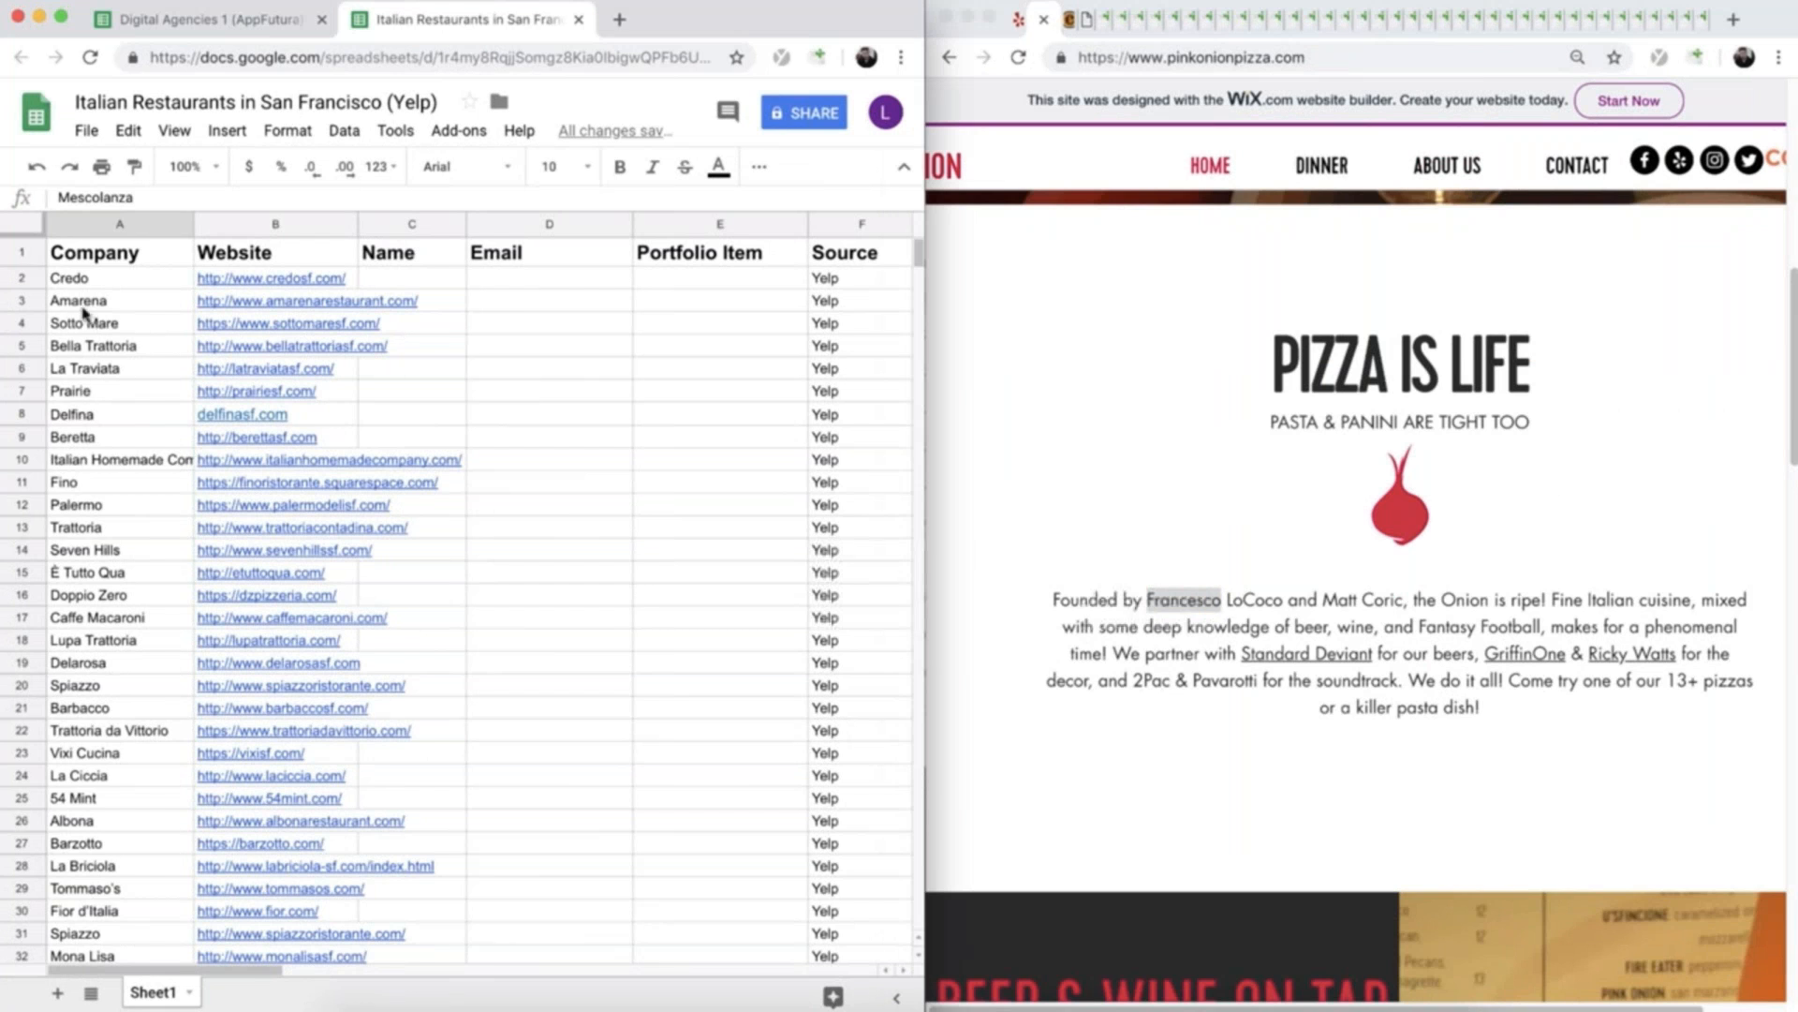
{"action": "left_click", "coordinate": [637, 598]}
{"action": "scroll", "coordinate": [634, 603], "scroll_direction": "down", "scroll_amount": 2}
{"action": "scroll", "coordinate": [590, 567], "scroll_direction": "down", "scroll_amount": 4}
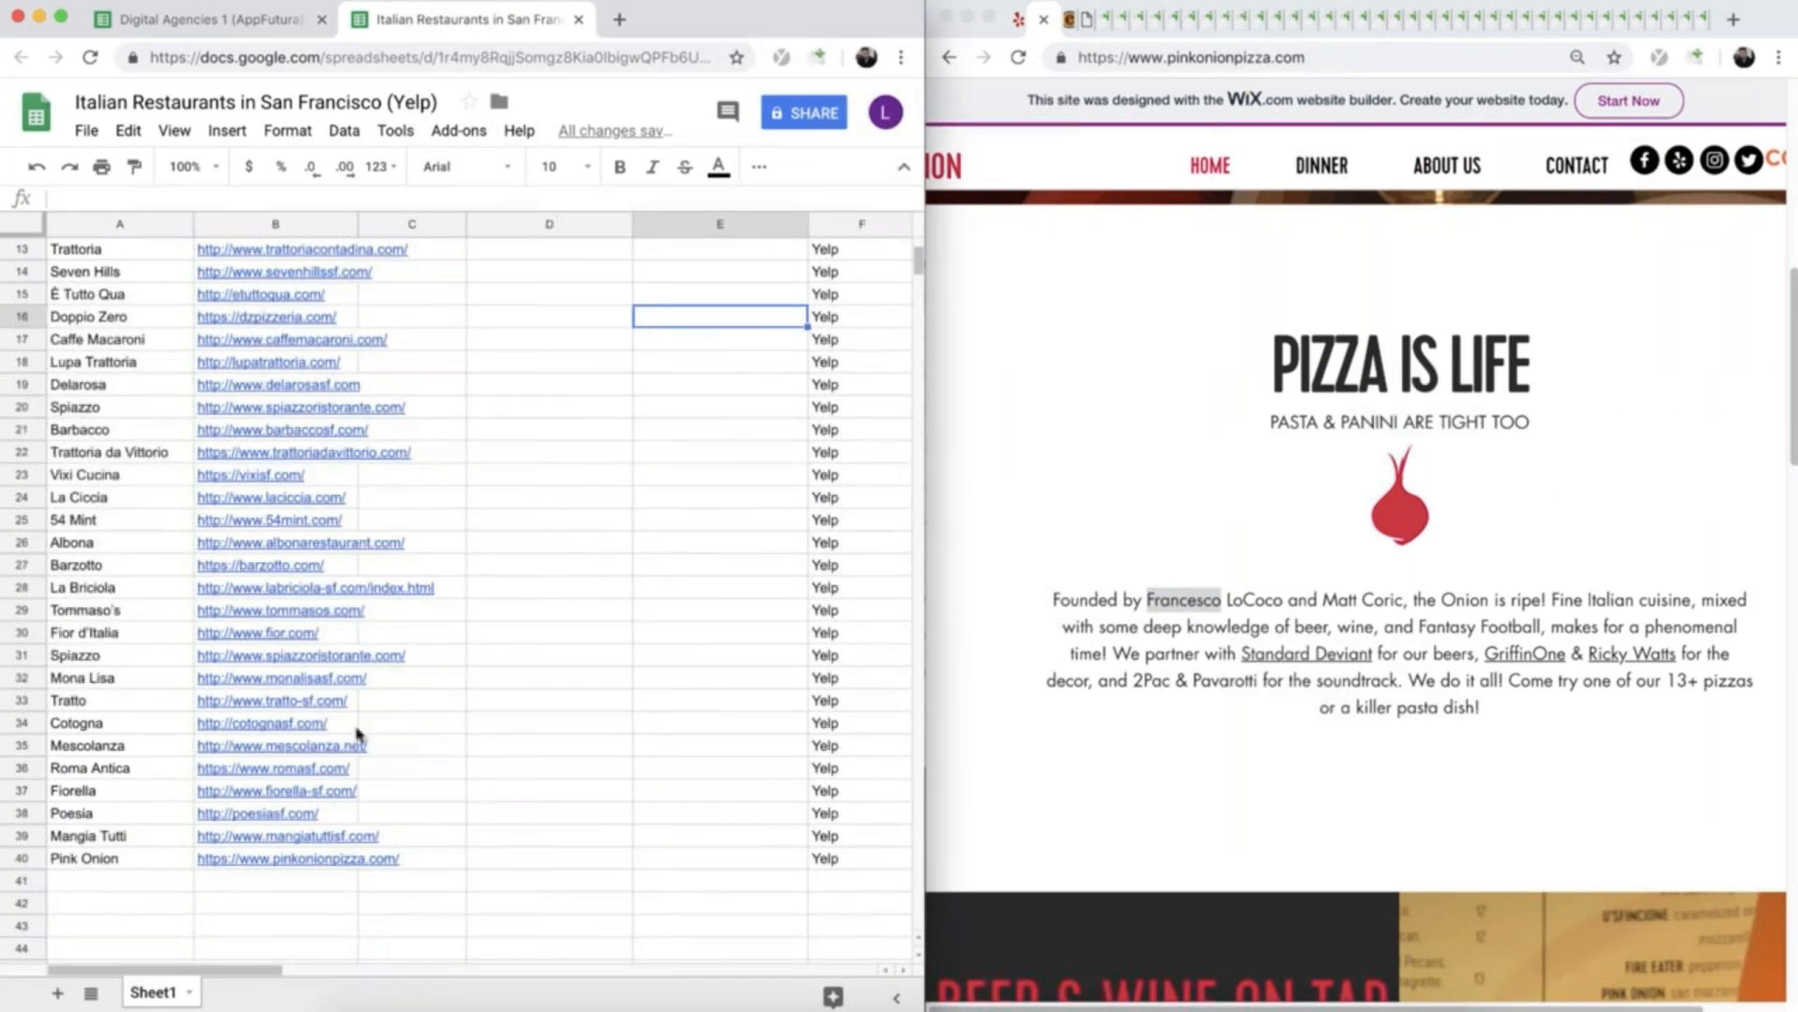
{"action": "left_click", "coordinate": [431, 858]}
{"action": "key", "text": "super+v"}
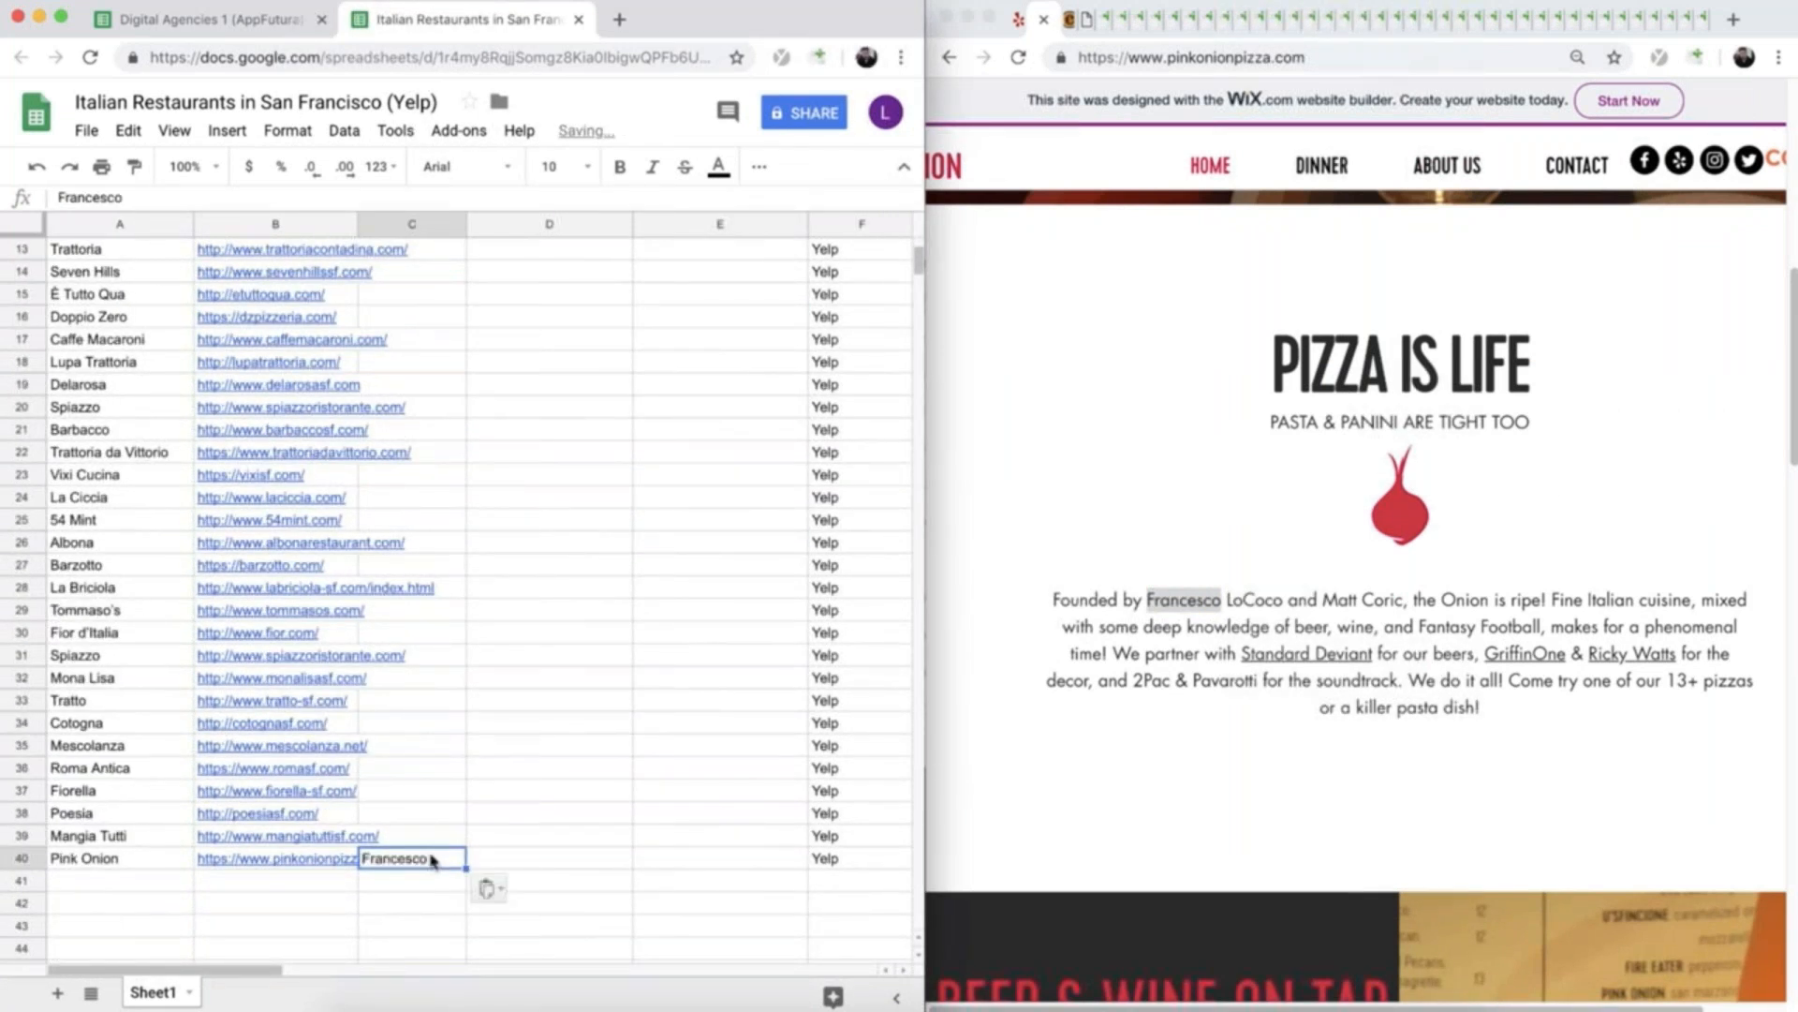
- Open Pink Onion's Facebook page from its website and go to the additional contact info in its About section
{"action": "left_click", "coordinate": [1115, 859]}
{"action": "scroll", "coordinate": [1116, 859], "scroll_direction": "down", "scroll_amount": 10}
{"action": "scroll", "coordinate": [1116, 859], "scroll_direction": "down", "scroll_amount": 10}
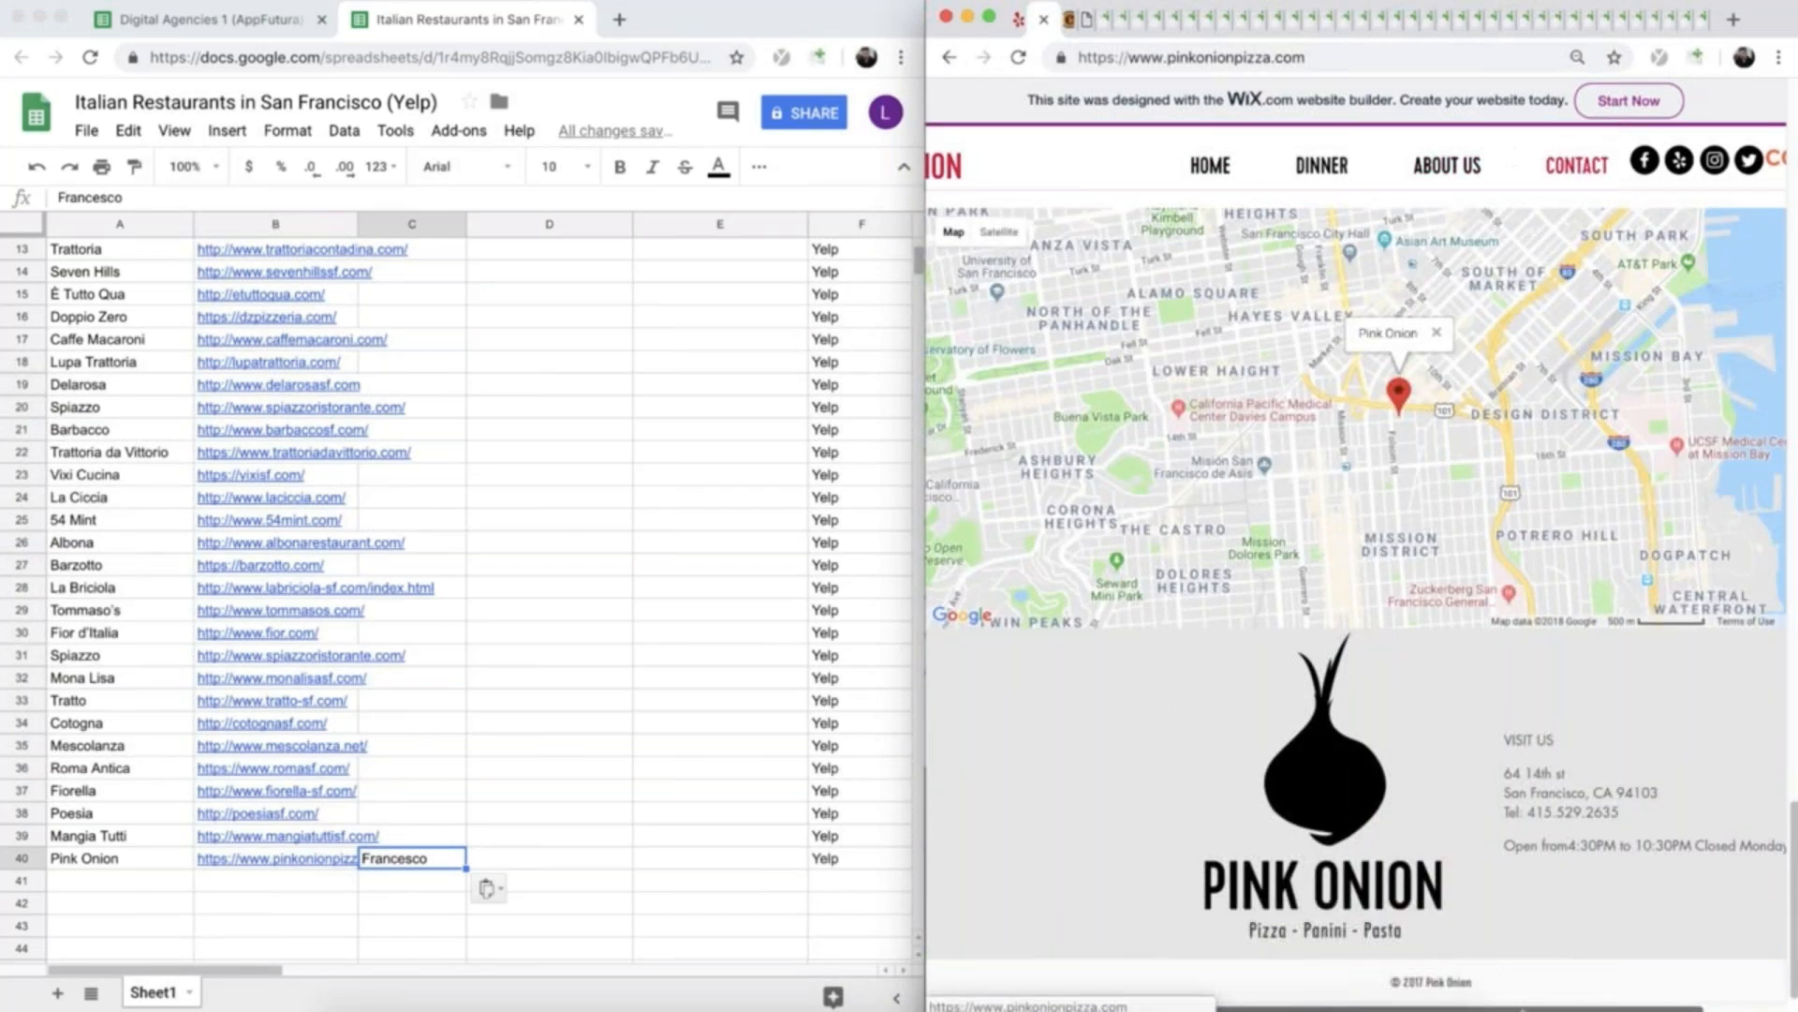
{"action": "scroll", "coordinate": [1551, 865], "scroll_direction": "right", "scroll_amount": 2}
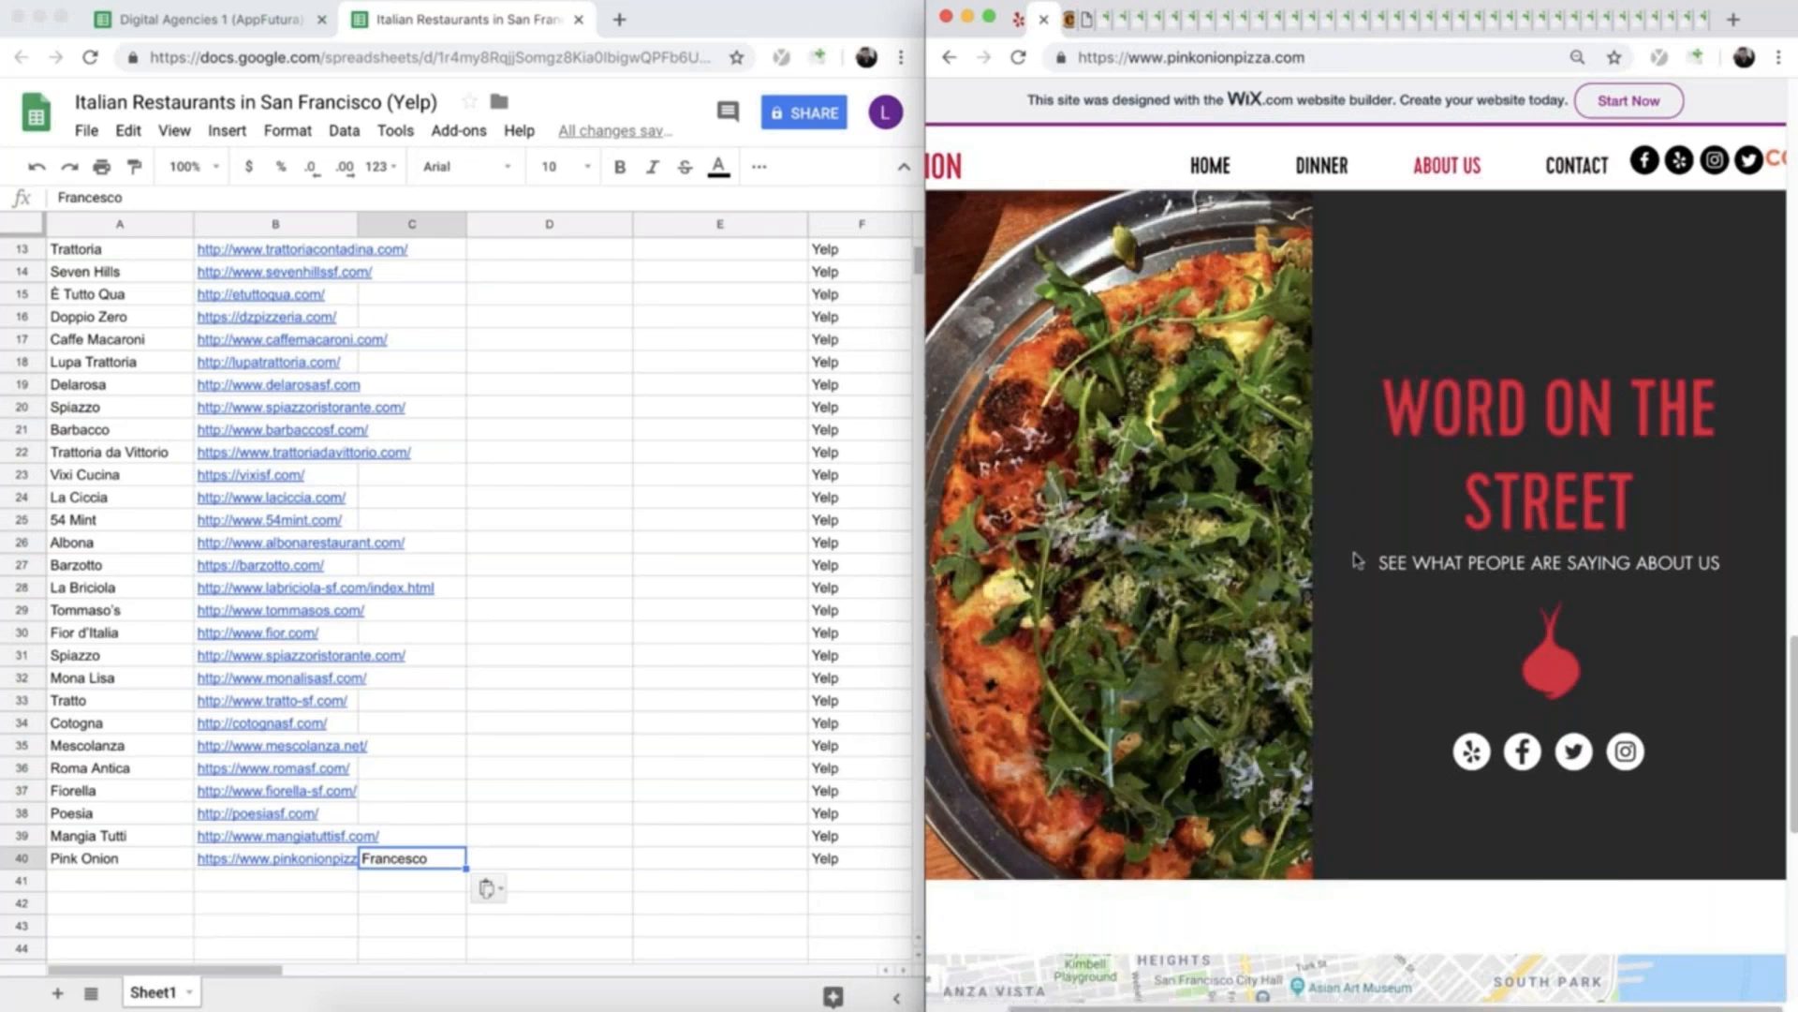
{"action": "left_click", "coordinate": [1525, 755]}
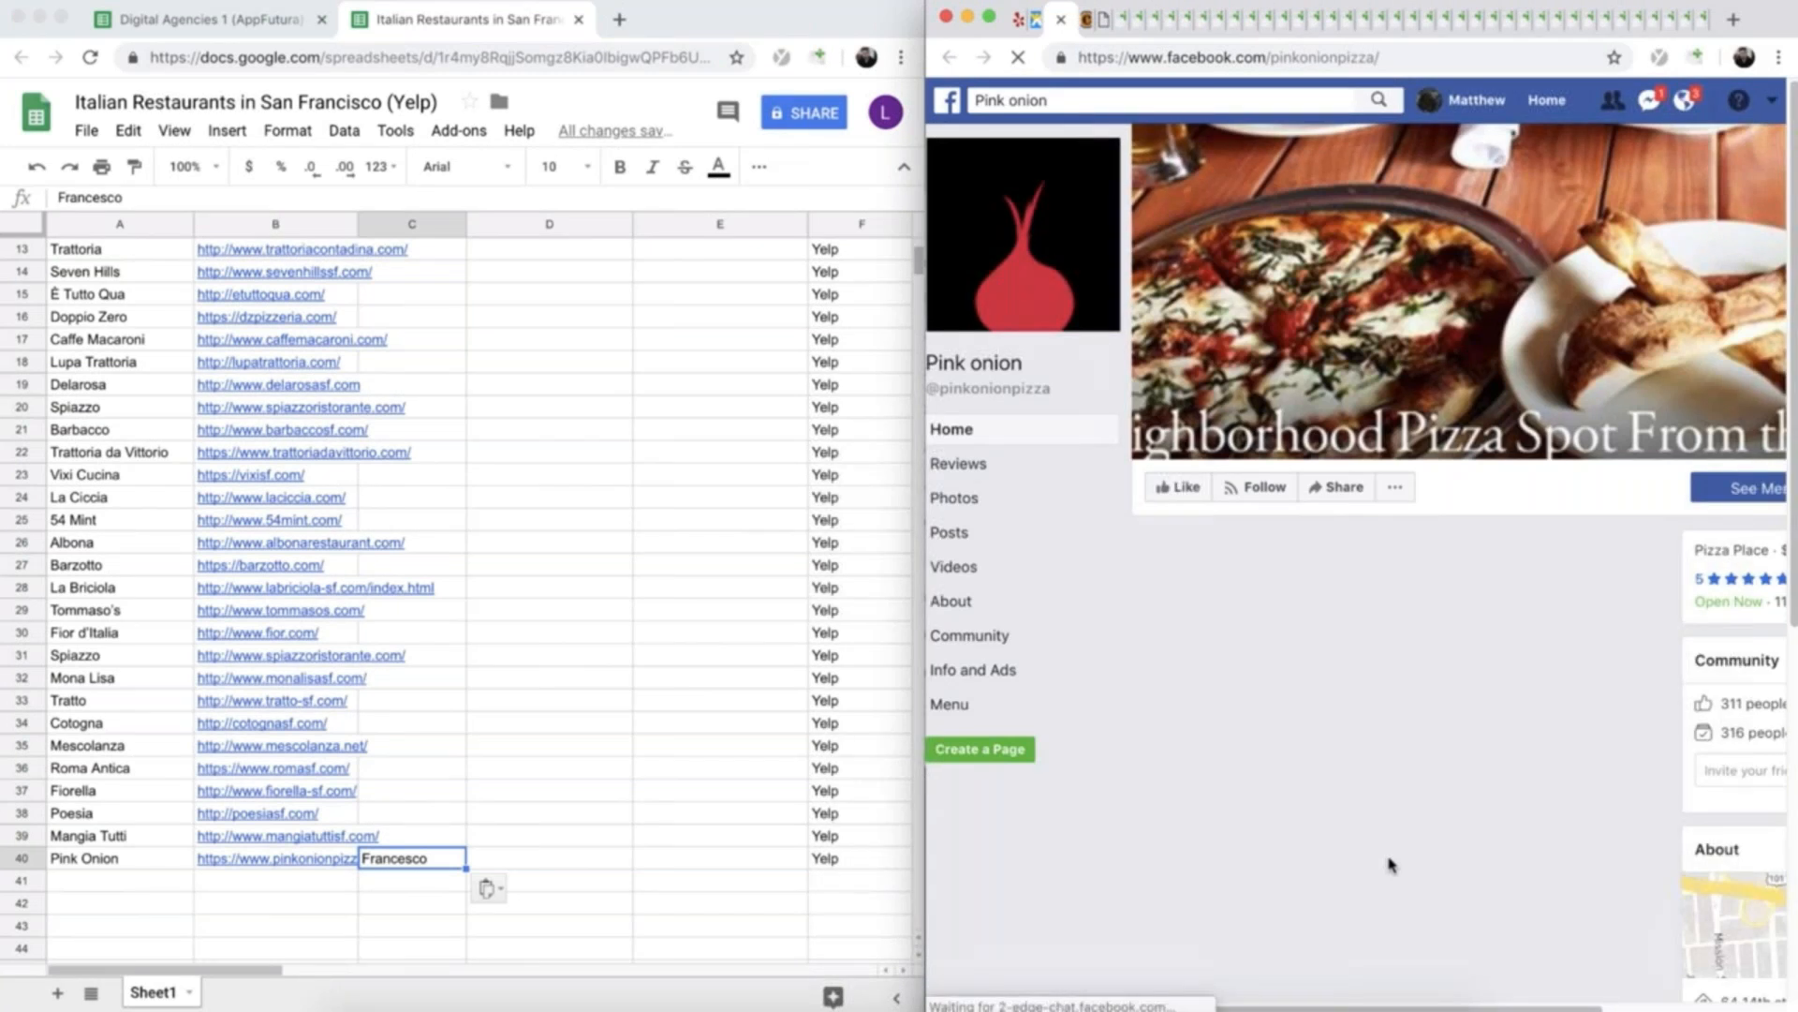
{"action": "left_click", "coordinate": [963, 609]}
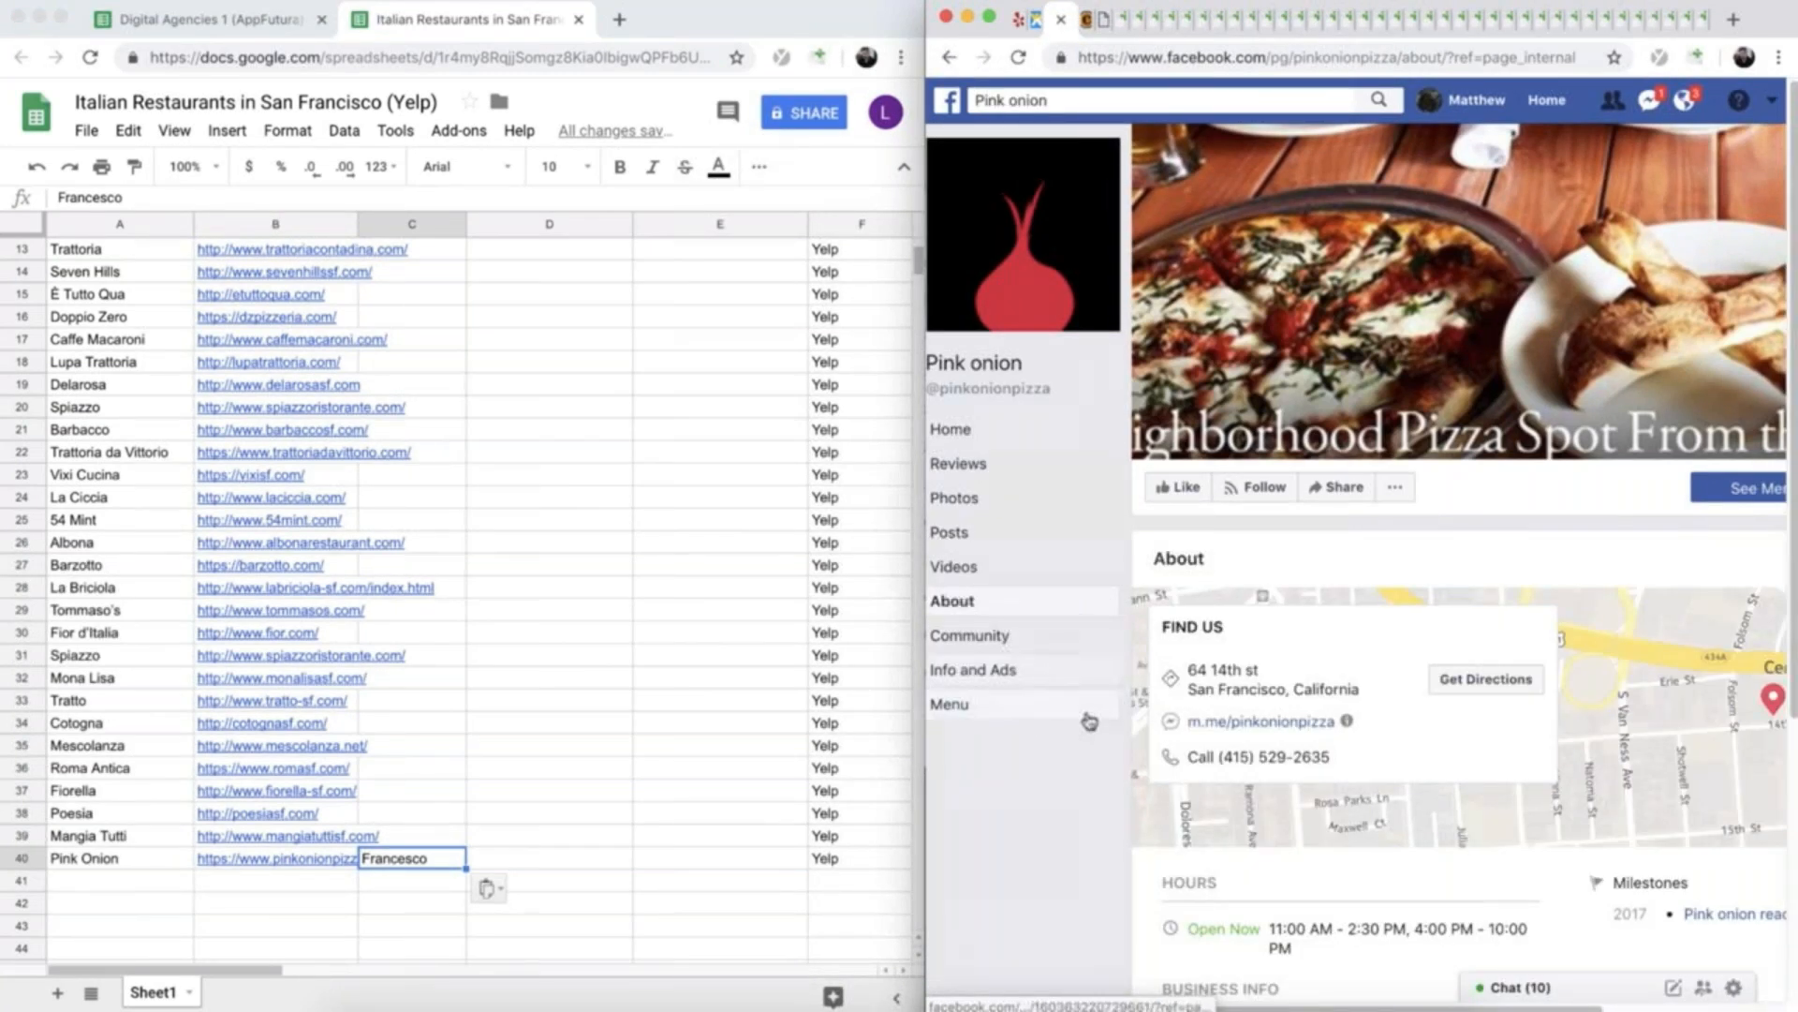
{"action": "scroll", "coordinate": [1083, 722], "scroll_direction": "down", "scroll_amount": 5}
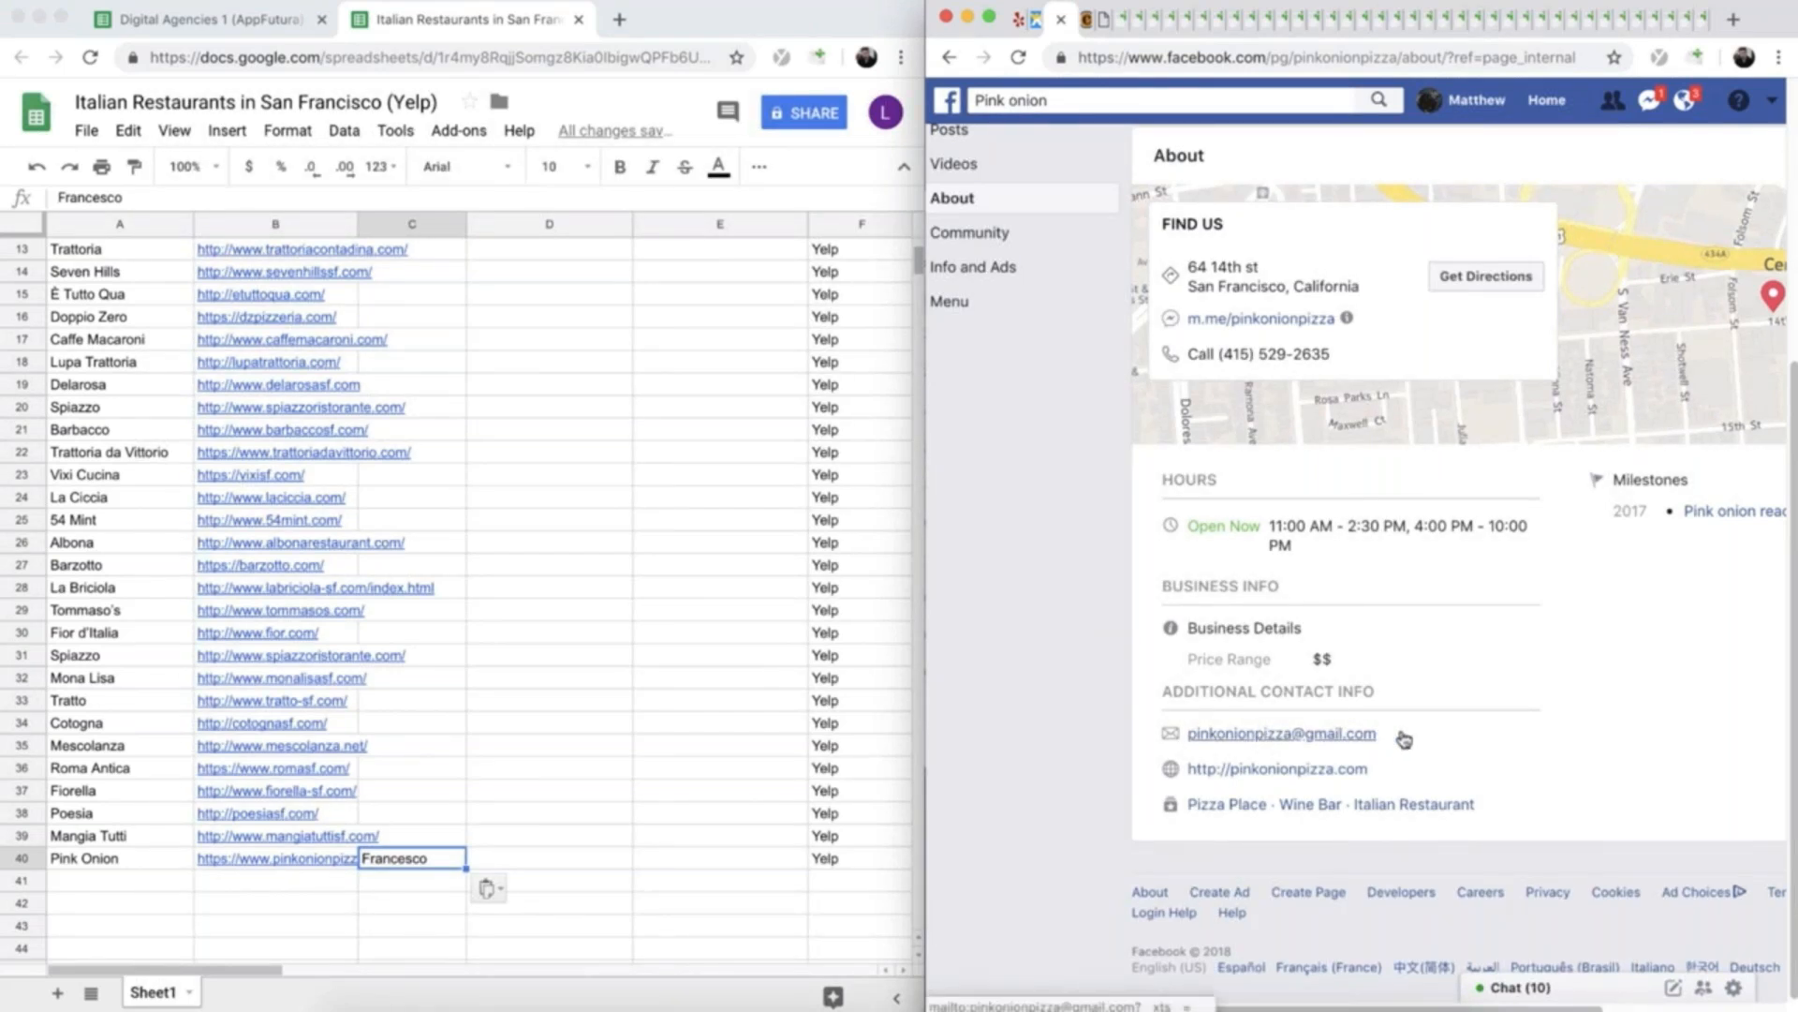
- Copy Pink Onion's e-mail address from its Facebook page into the Email cell D40, and select the Portfolio Item cell E40
{"action": "right_click", "coordinate": [1213, 735]}
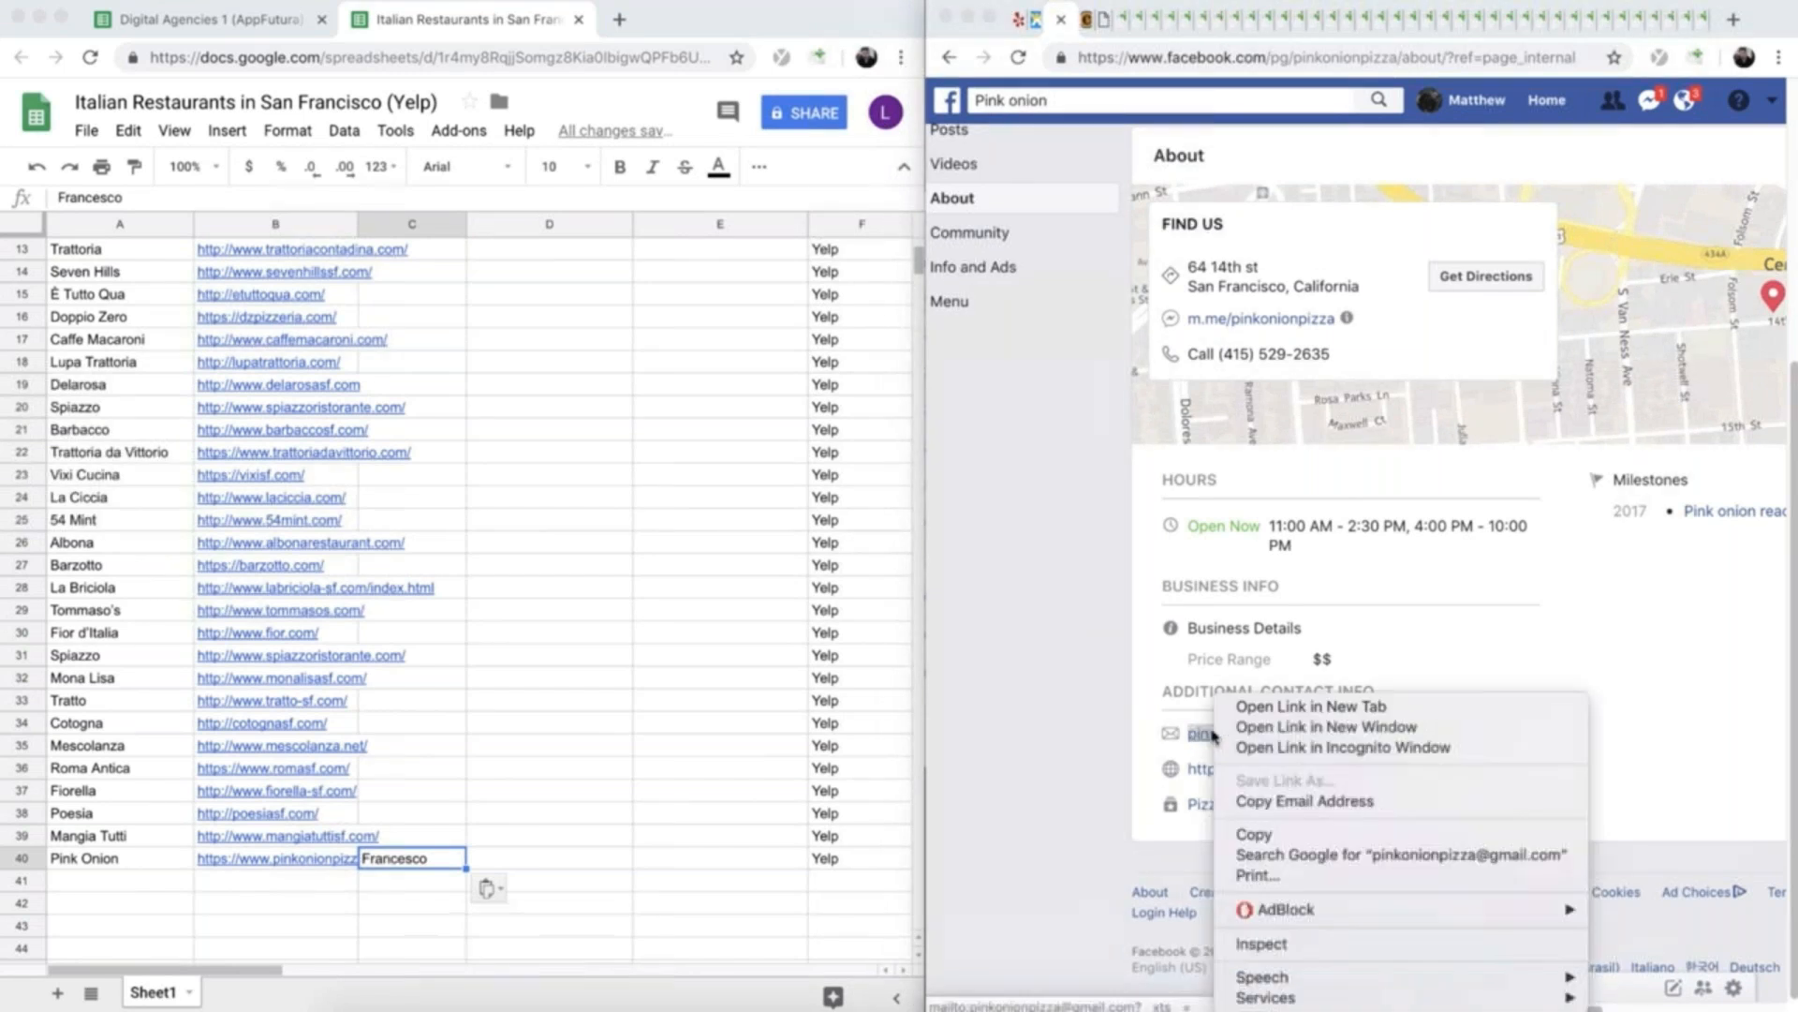
{"action": "left_click", "coordinate": [1305, 801]}
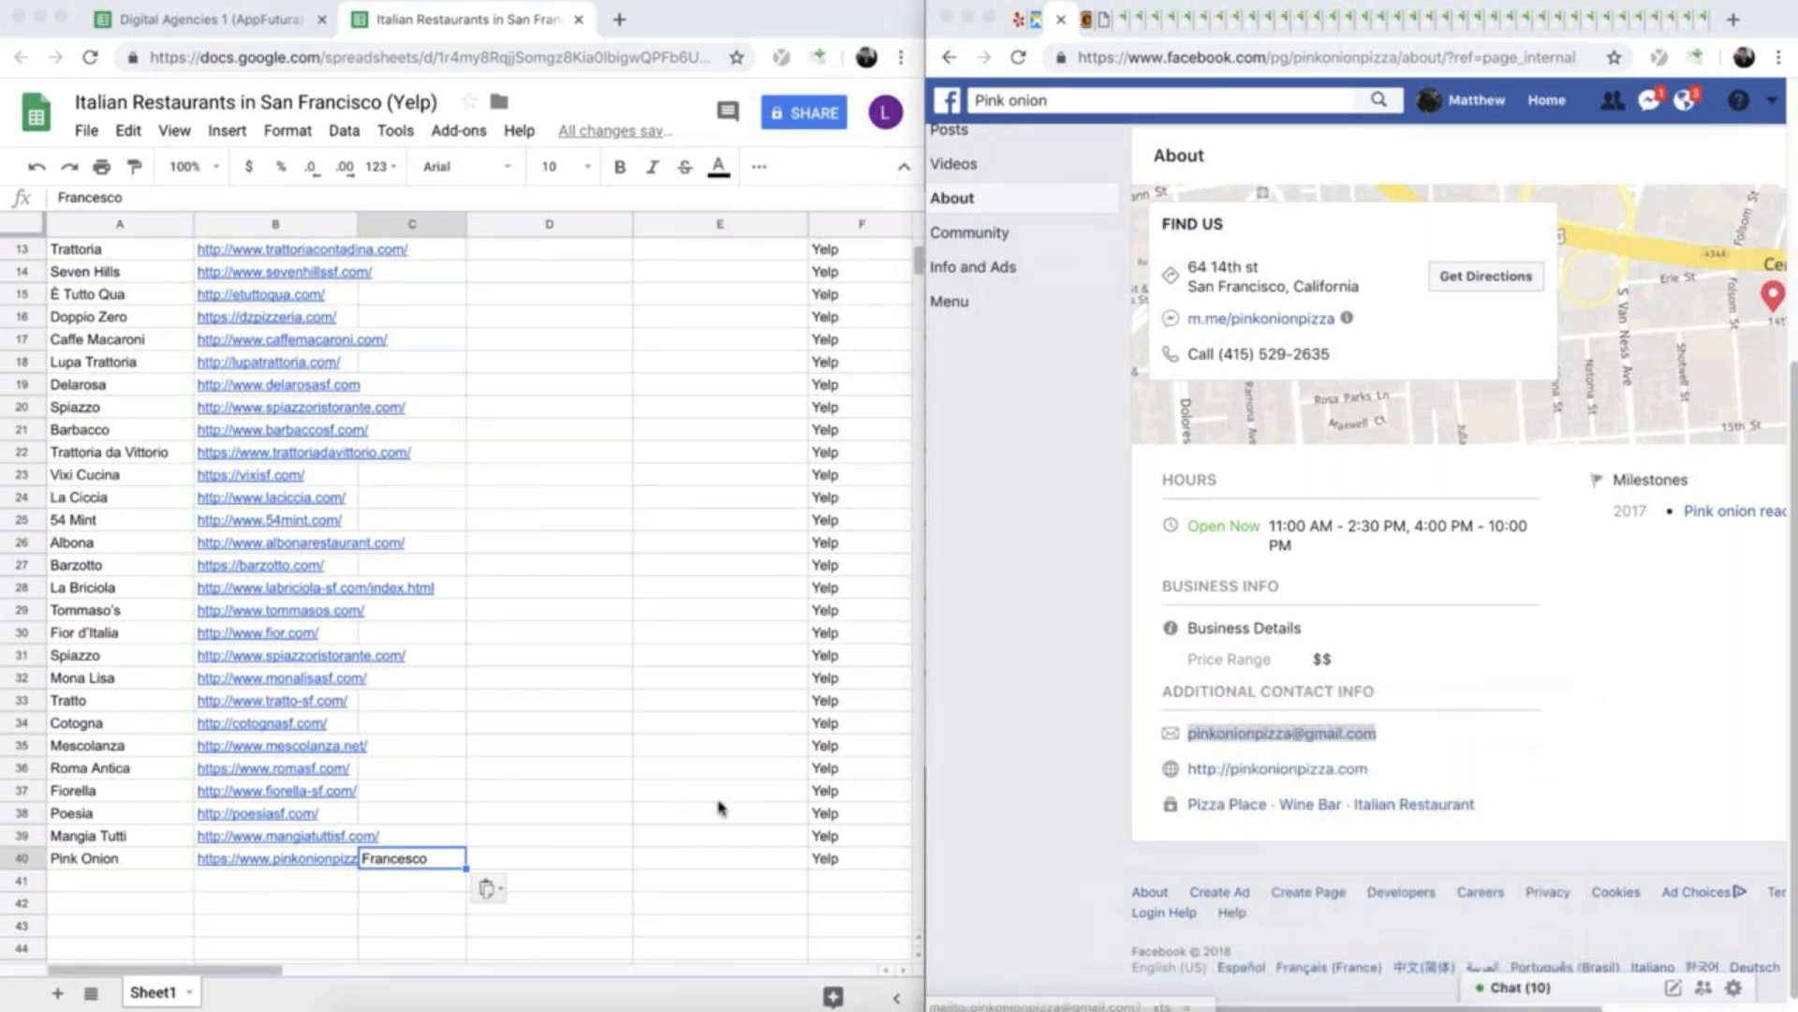
{"action": "left_click", "coordinate": [550, 860]}
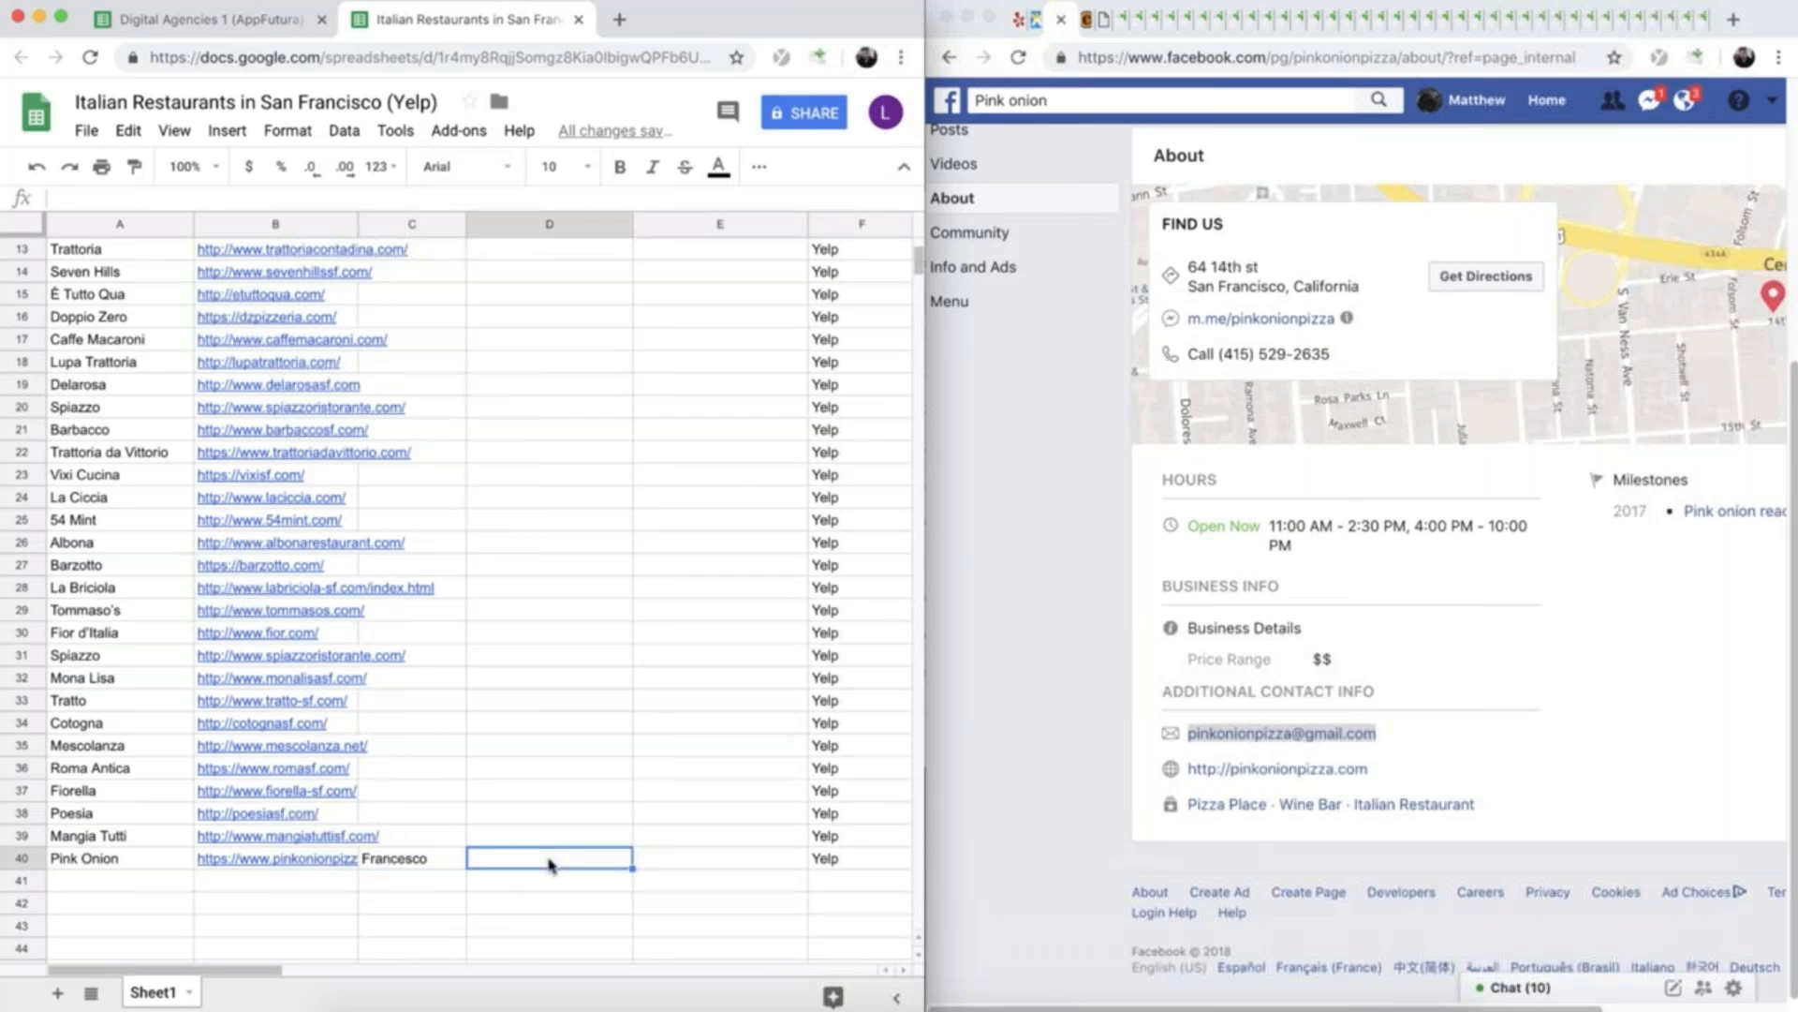
{"action": "key", "text": "super+v"}
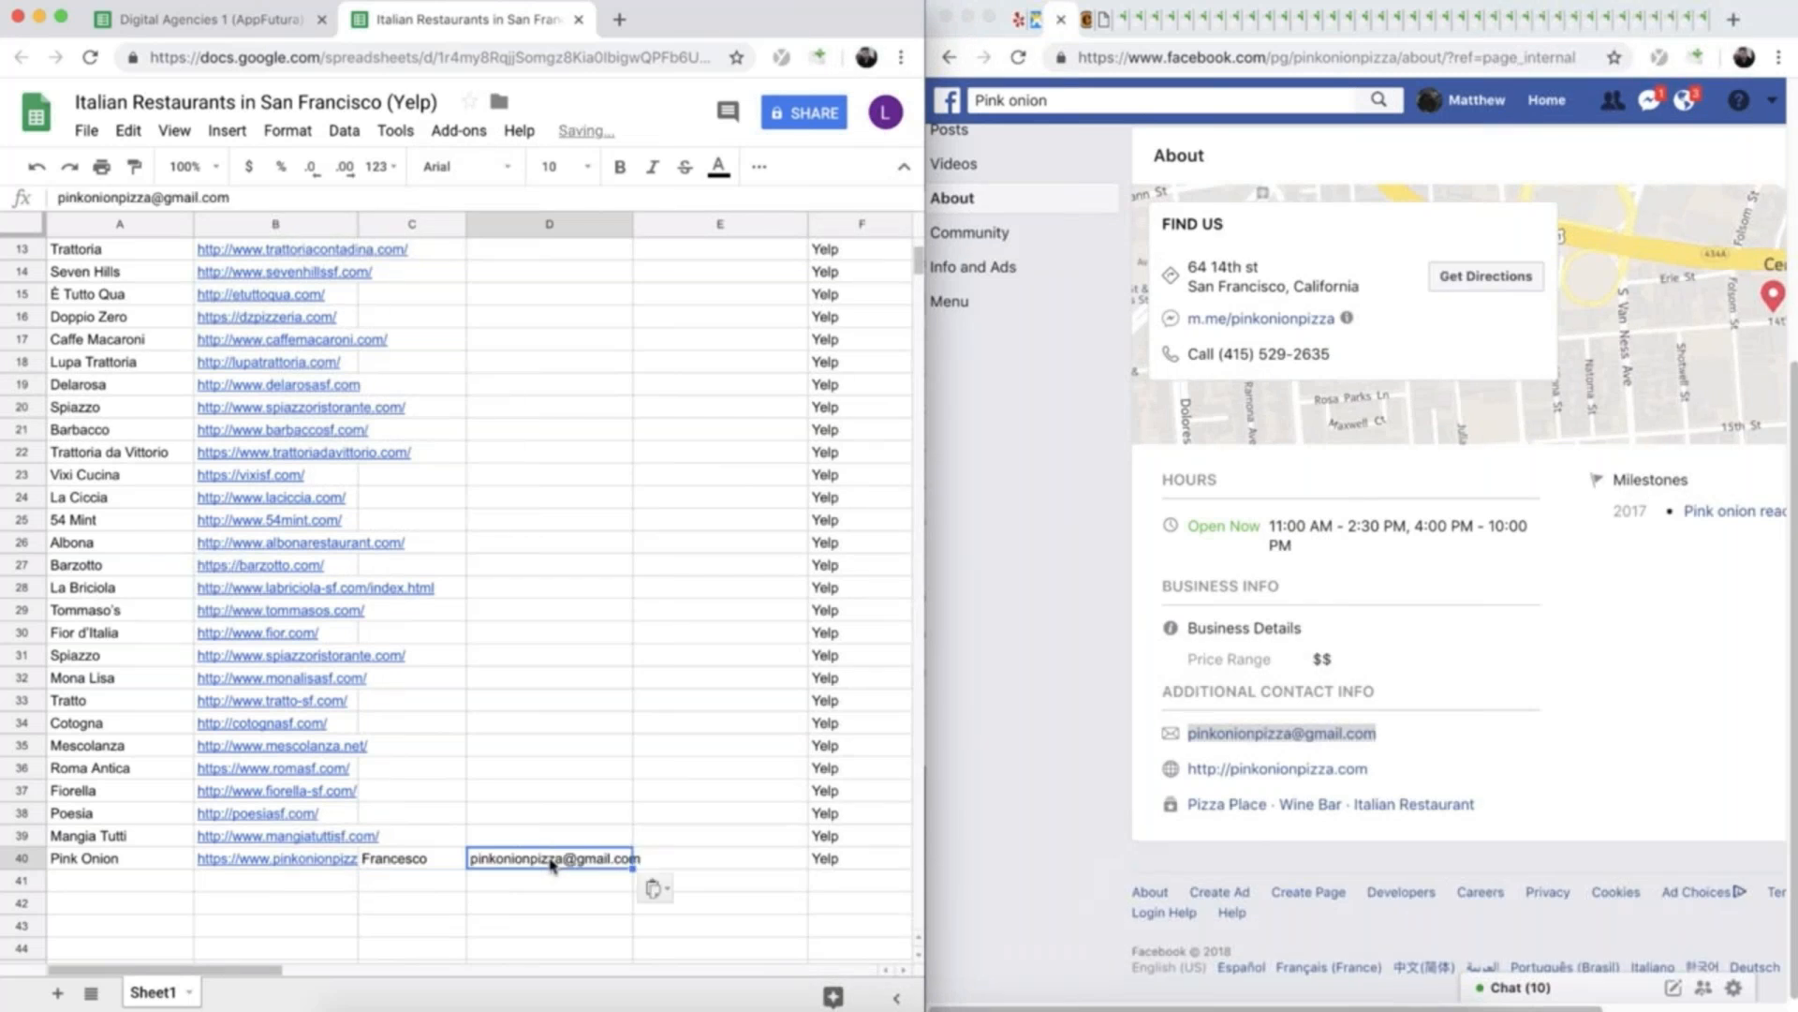
{"action": "left_click", "coordinate": [691, 860]}
{"action": "scroll", "coordinate": [691, 860], "scroll_direction": "up", "scroll_amount": 5}
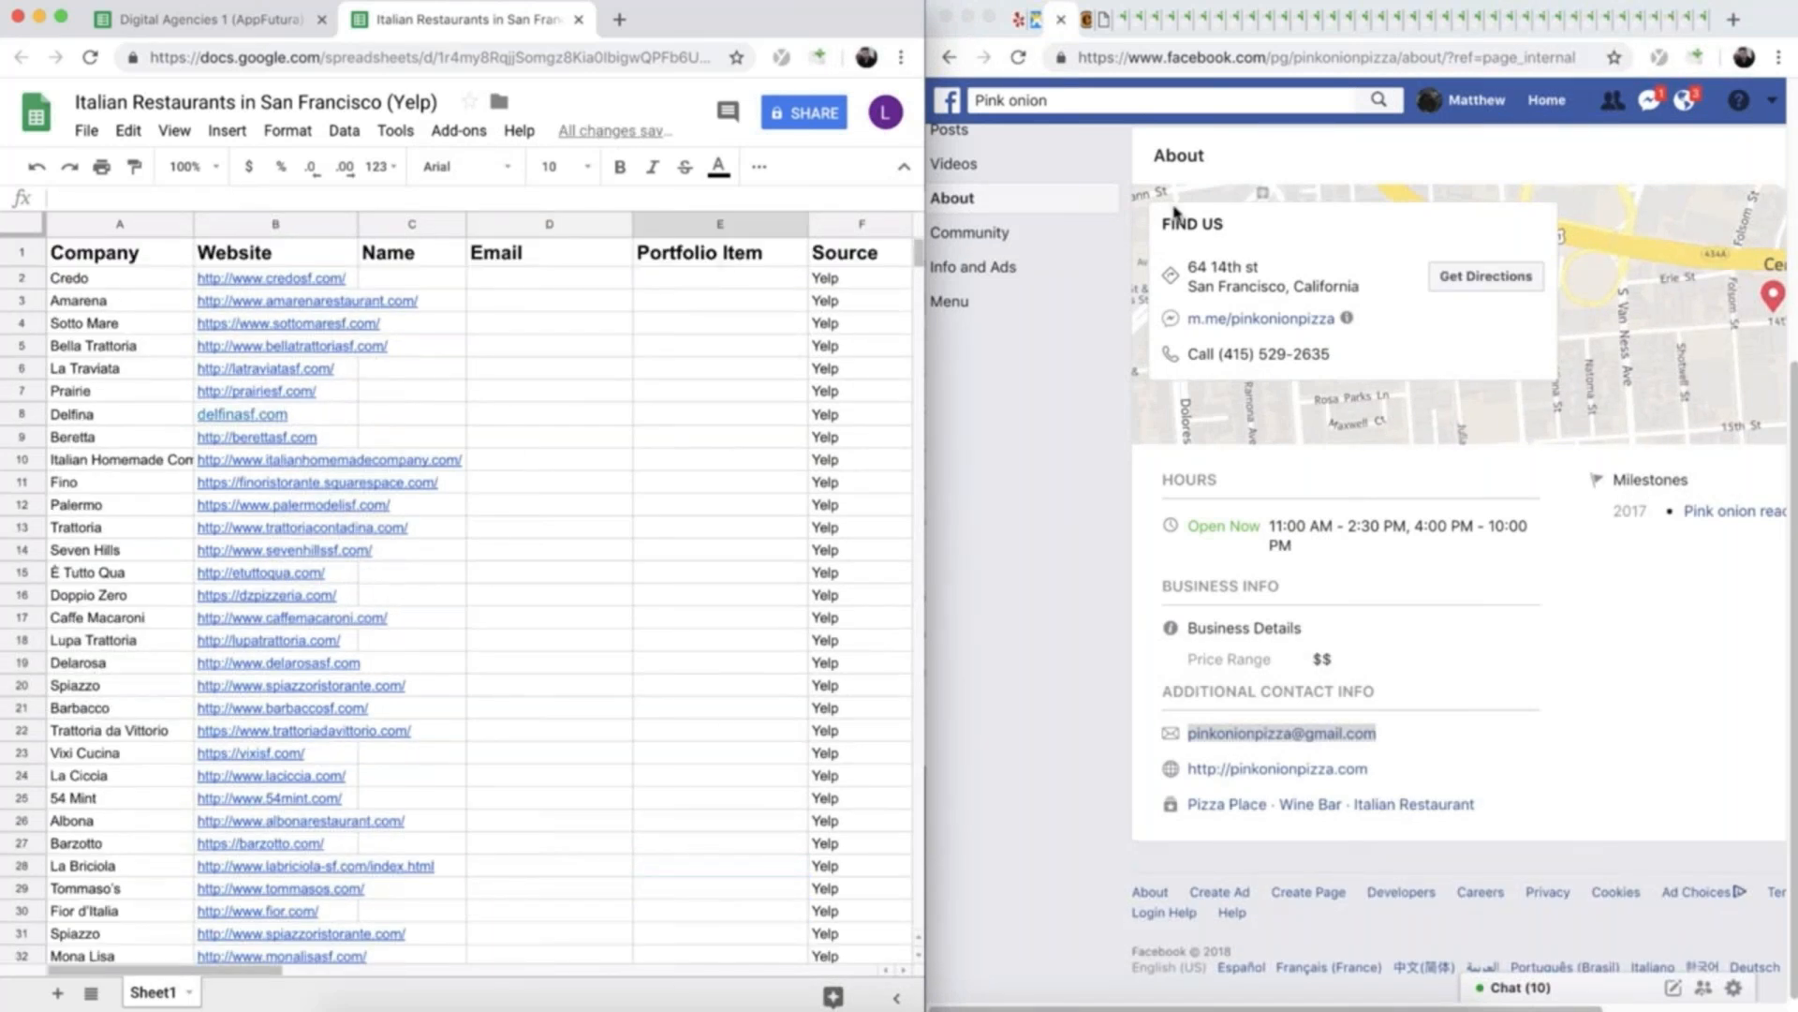
- Close the Facebook page and look through Pink Onion's website for something to mention as a portfolio item
{"action": "left_click", "coordinate": [1069, 20]}
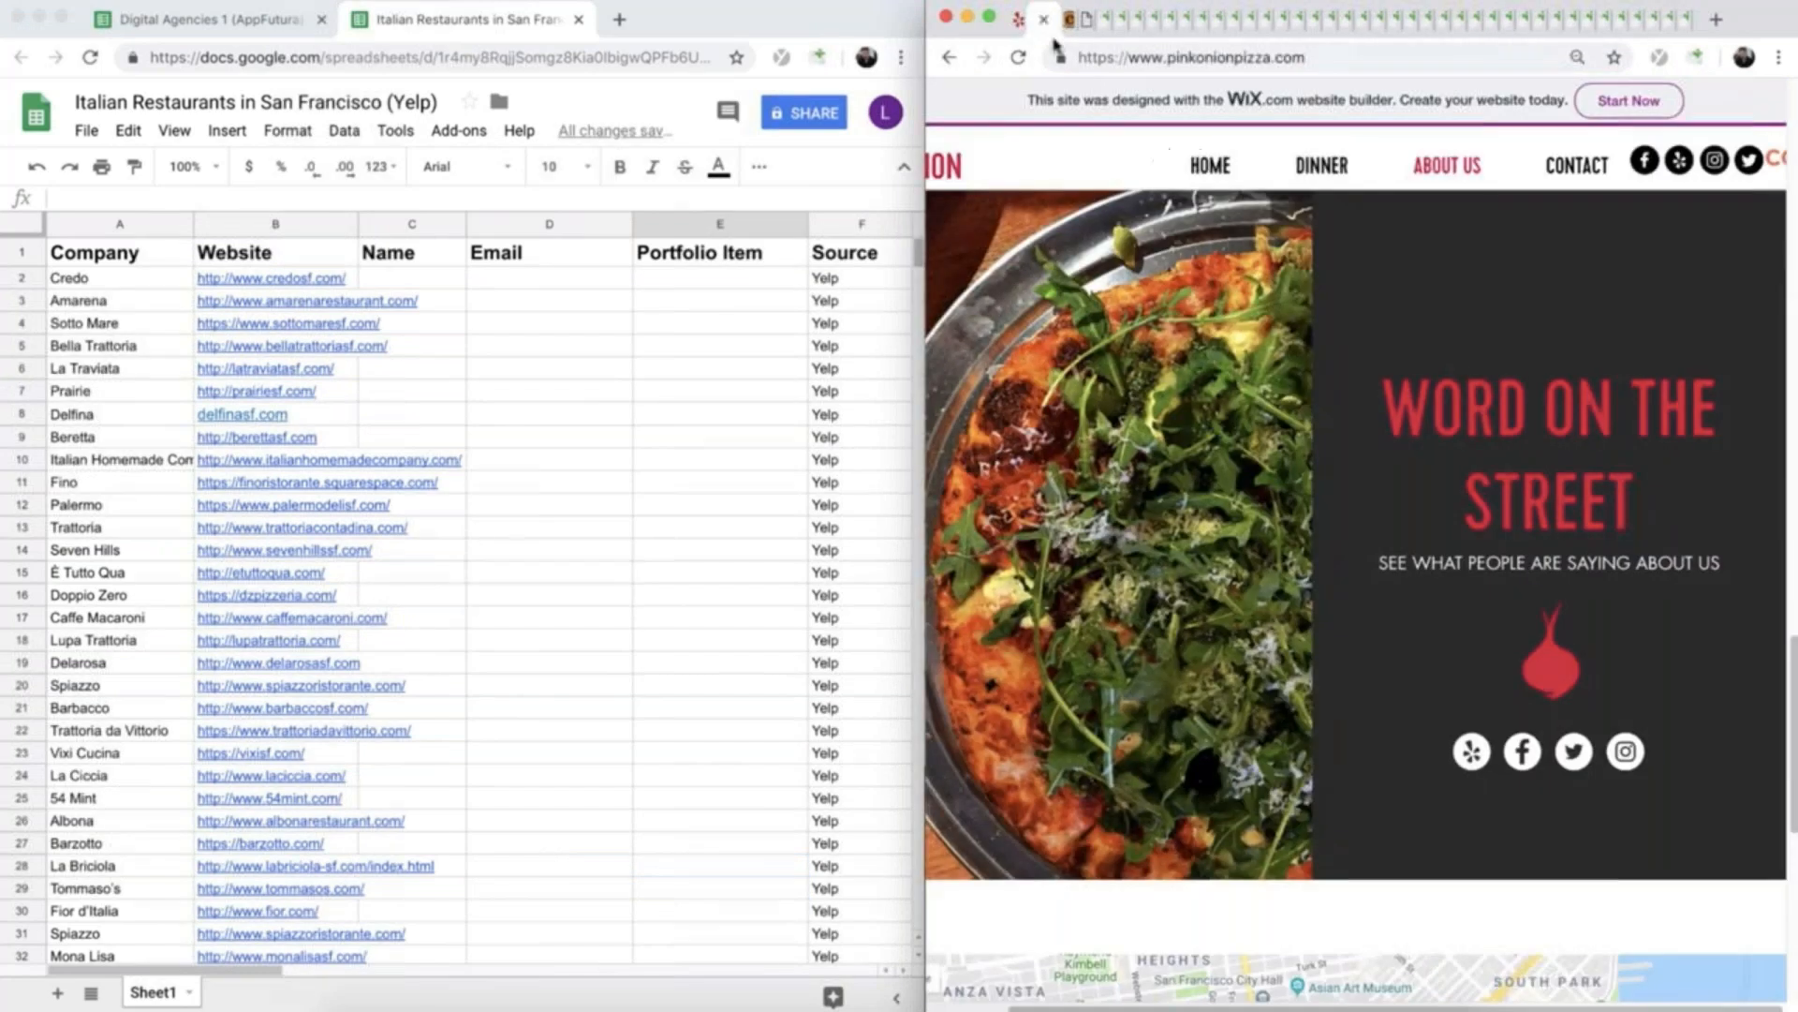
{"action": "scroll", "coordinate": [1274, 468], "scroll_direction": "up", "scroll_amount": 5}
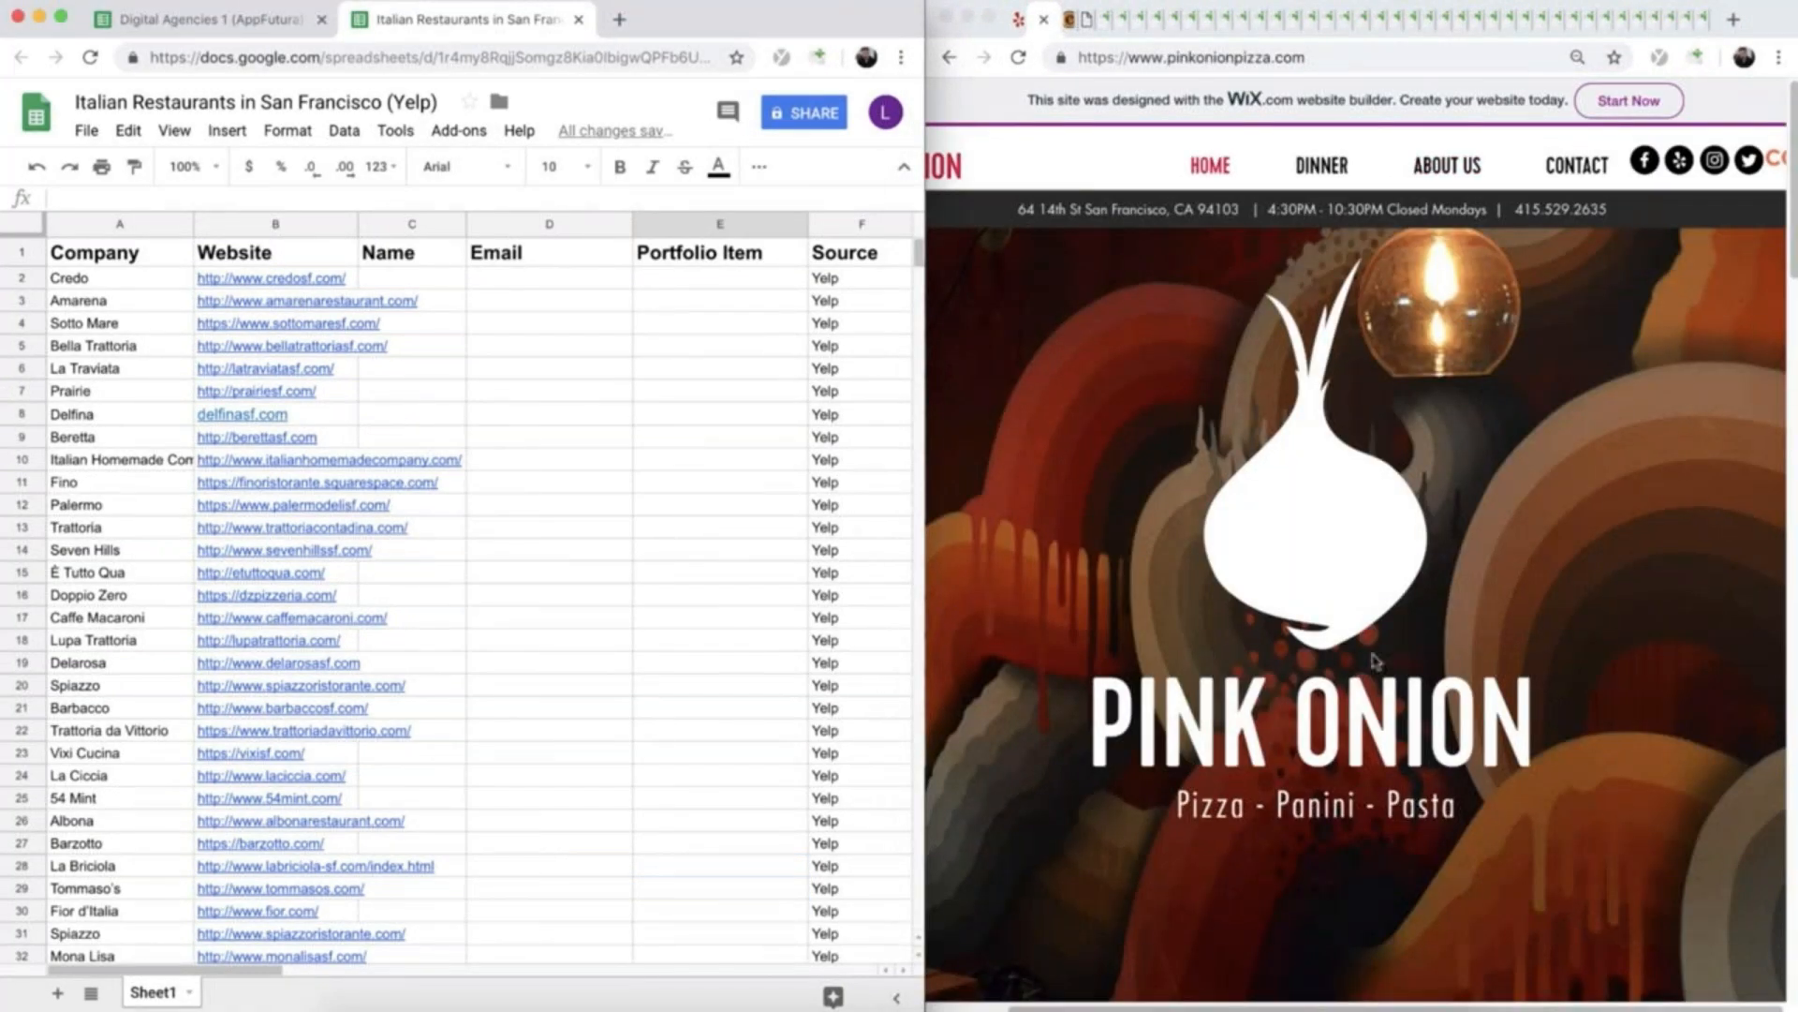
{"action": "scroll", "coordinate": [1374, 660], "scroll_direction": "down", "scroll_amount": 15}
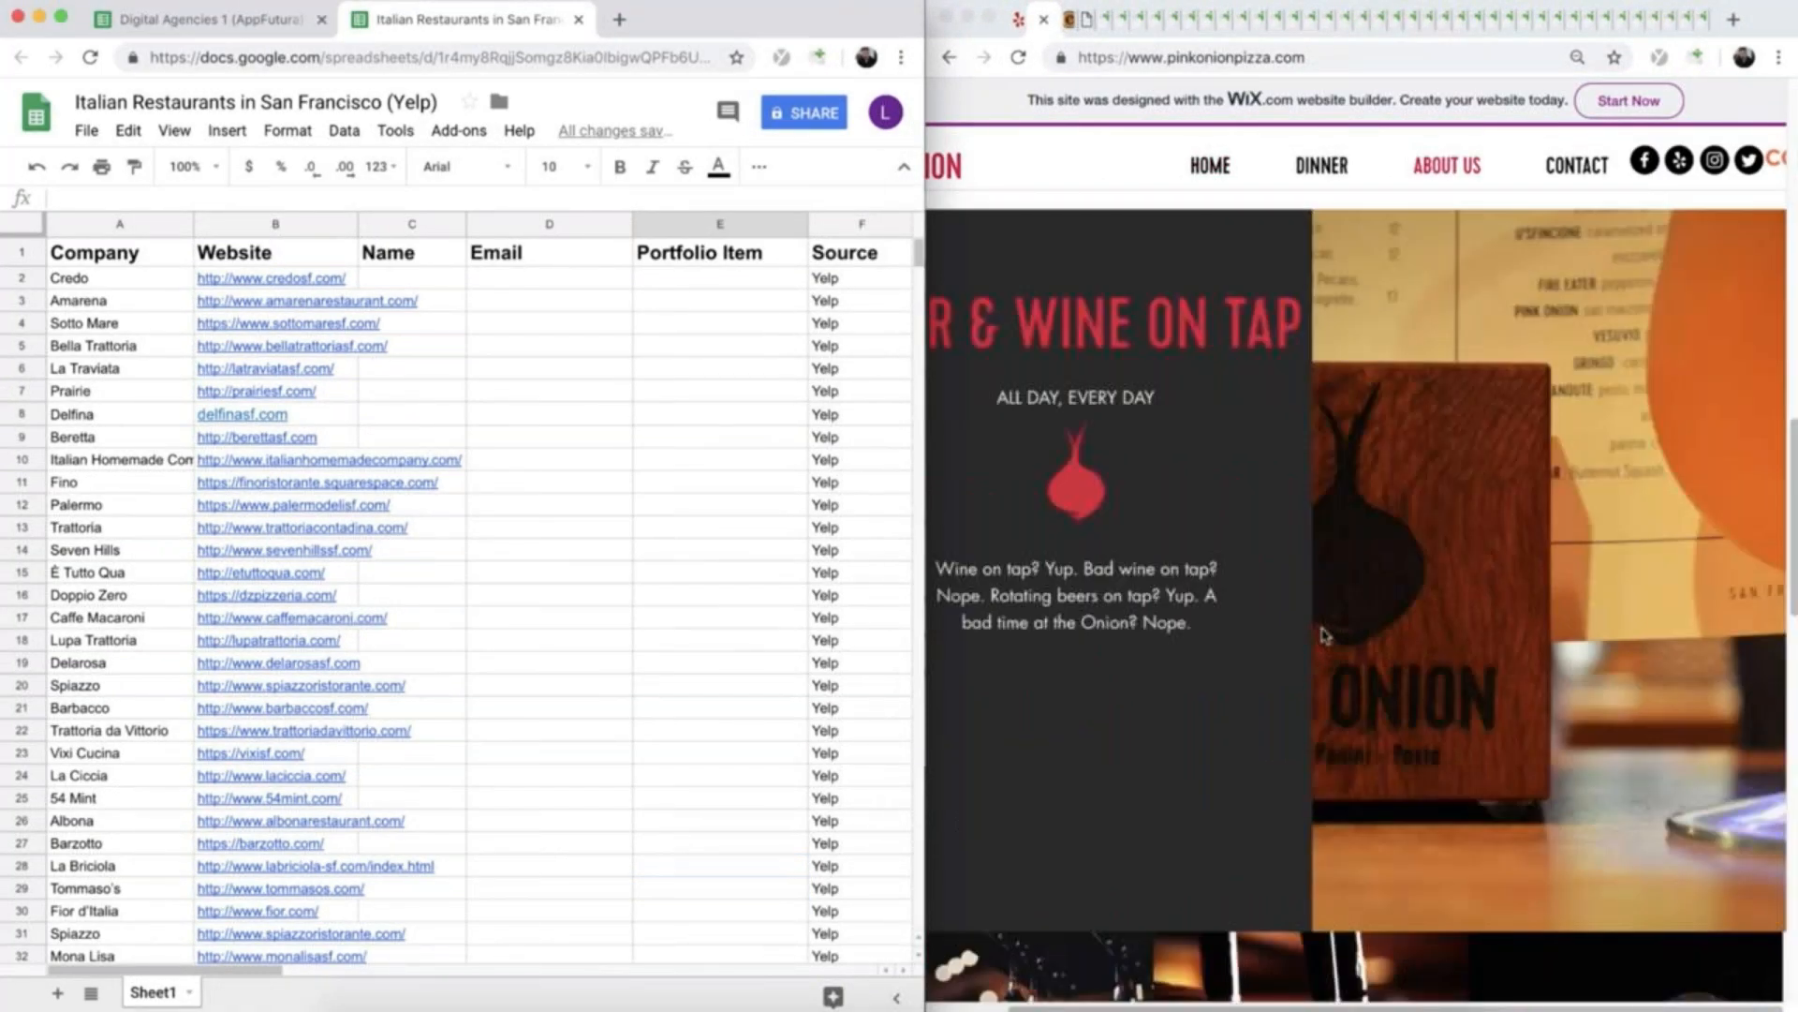
{"action": "scroll", "coordinate": [1323, 635], "scroll_direction": "down", "scroll_amount": 4}
{"action": "scroll", "coordinate": [1324, 635], "scroll_direction": "down", "scroll_amount": 4}
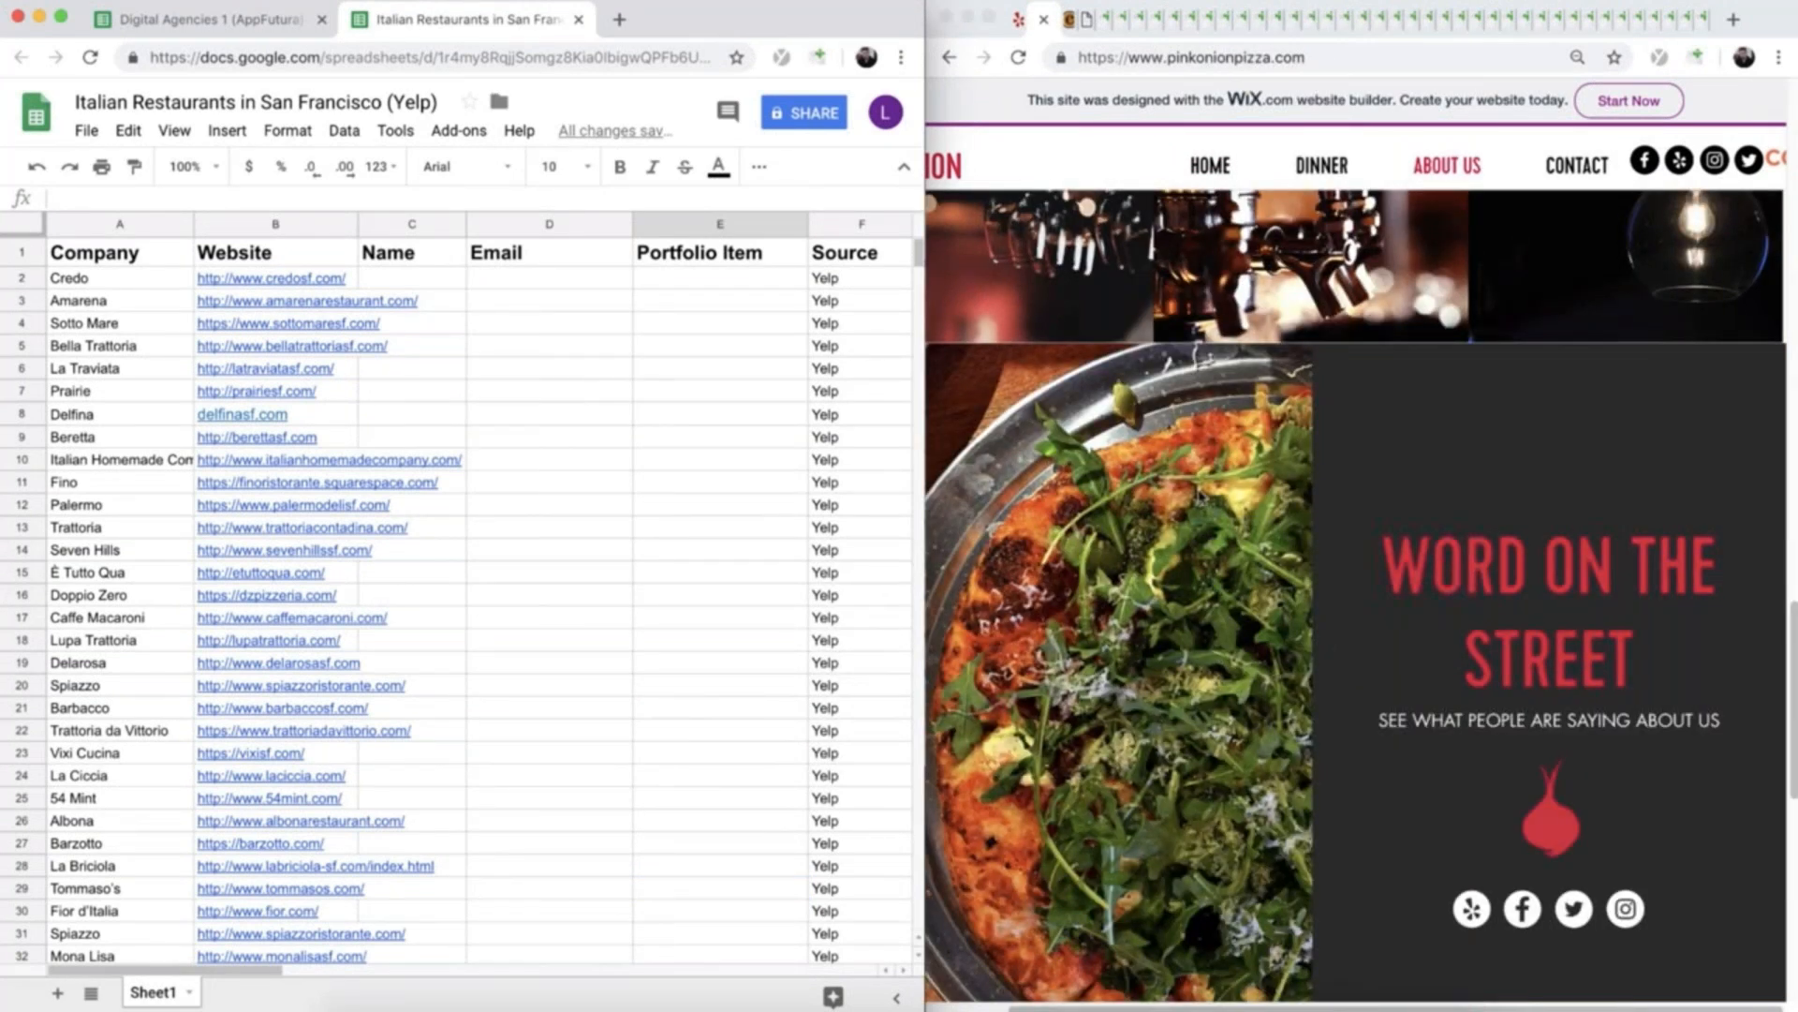
{"action": "scroll", "coordinate": [1208, 525], "scroll_direction": "up", "scroll_amount": 10}
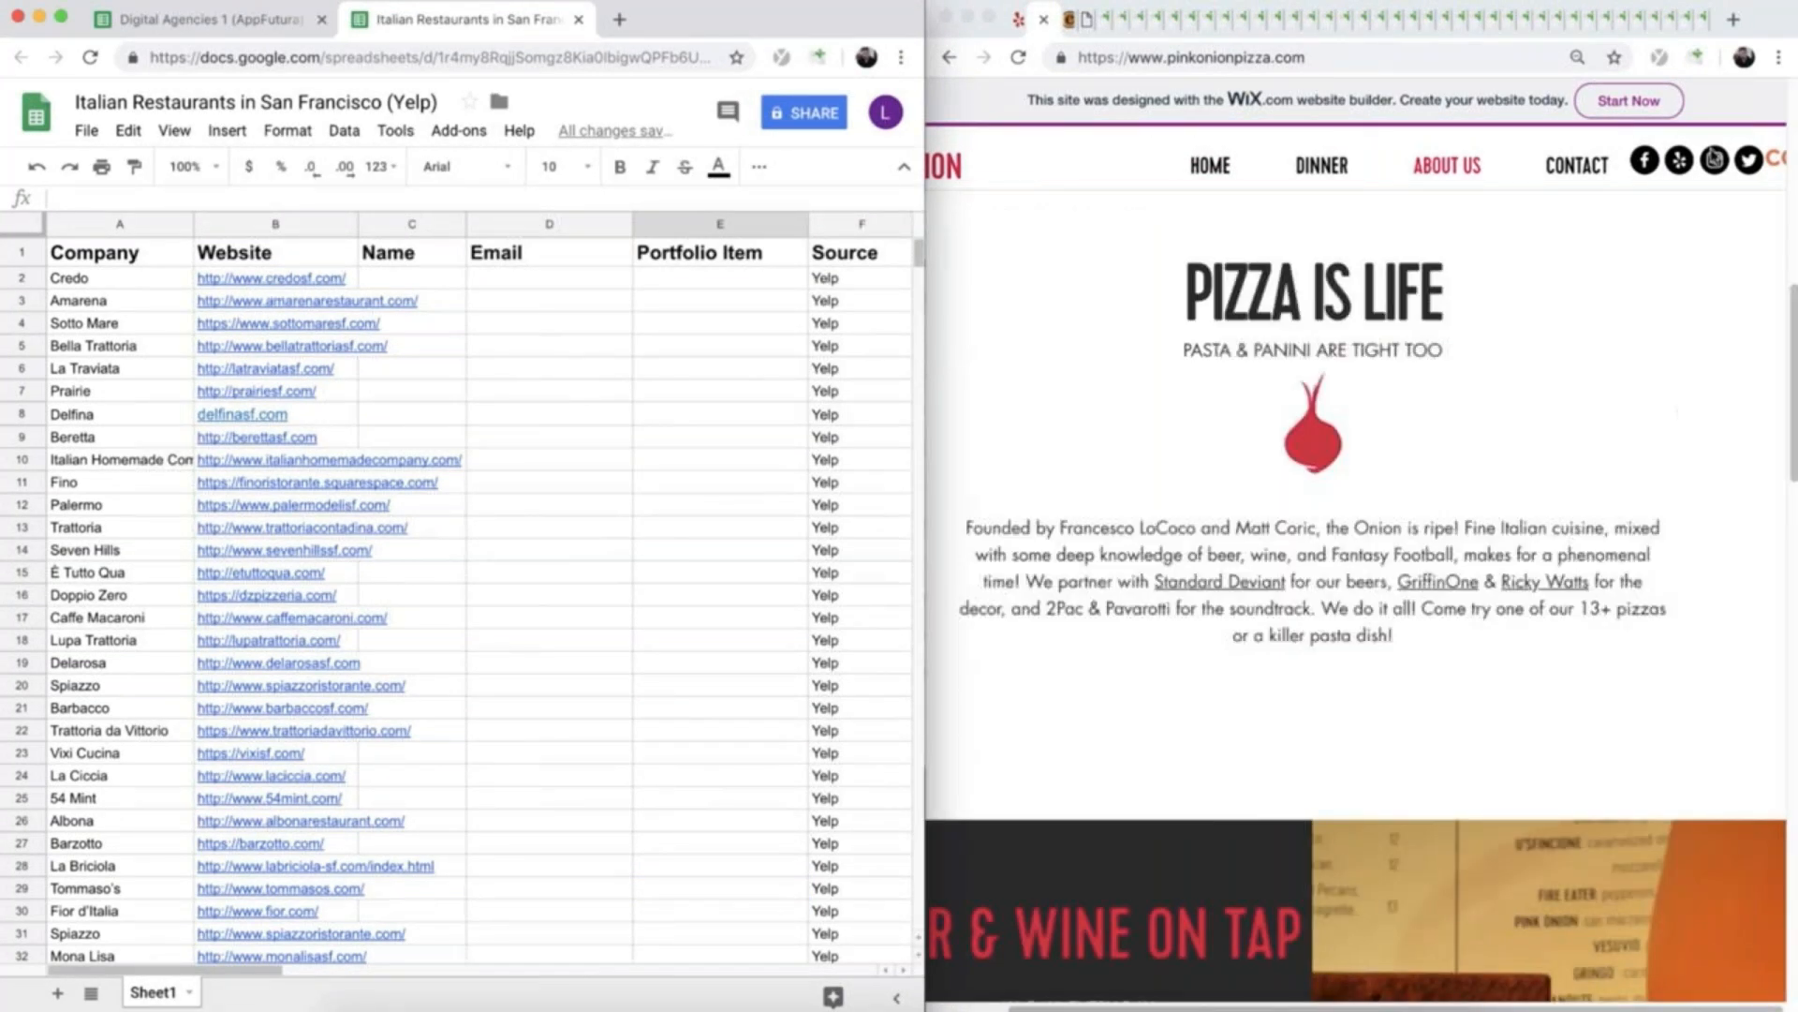
- Open Pink Onion's Instagram profile from its website, browse the posts for a portfolio item, and close the profile
{"action": "left_click", "coordinate": [1714, 159]}
{"action": "scroll", "coordinate": [1165, 433], "scroll_direction": "down", "scroll_amount": 1}
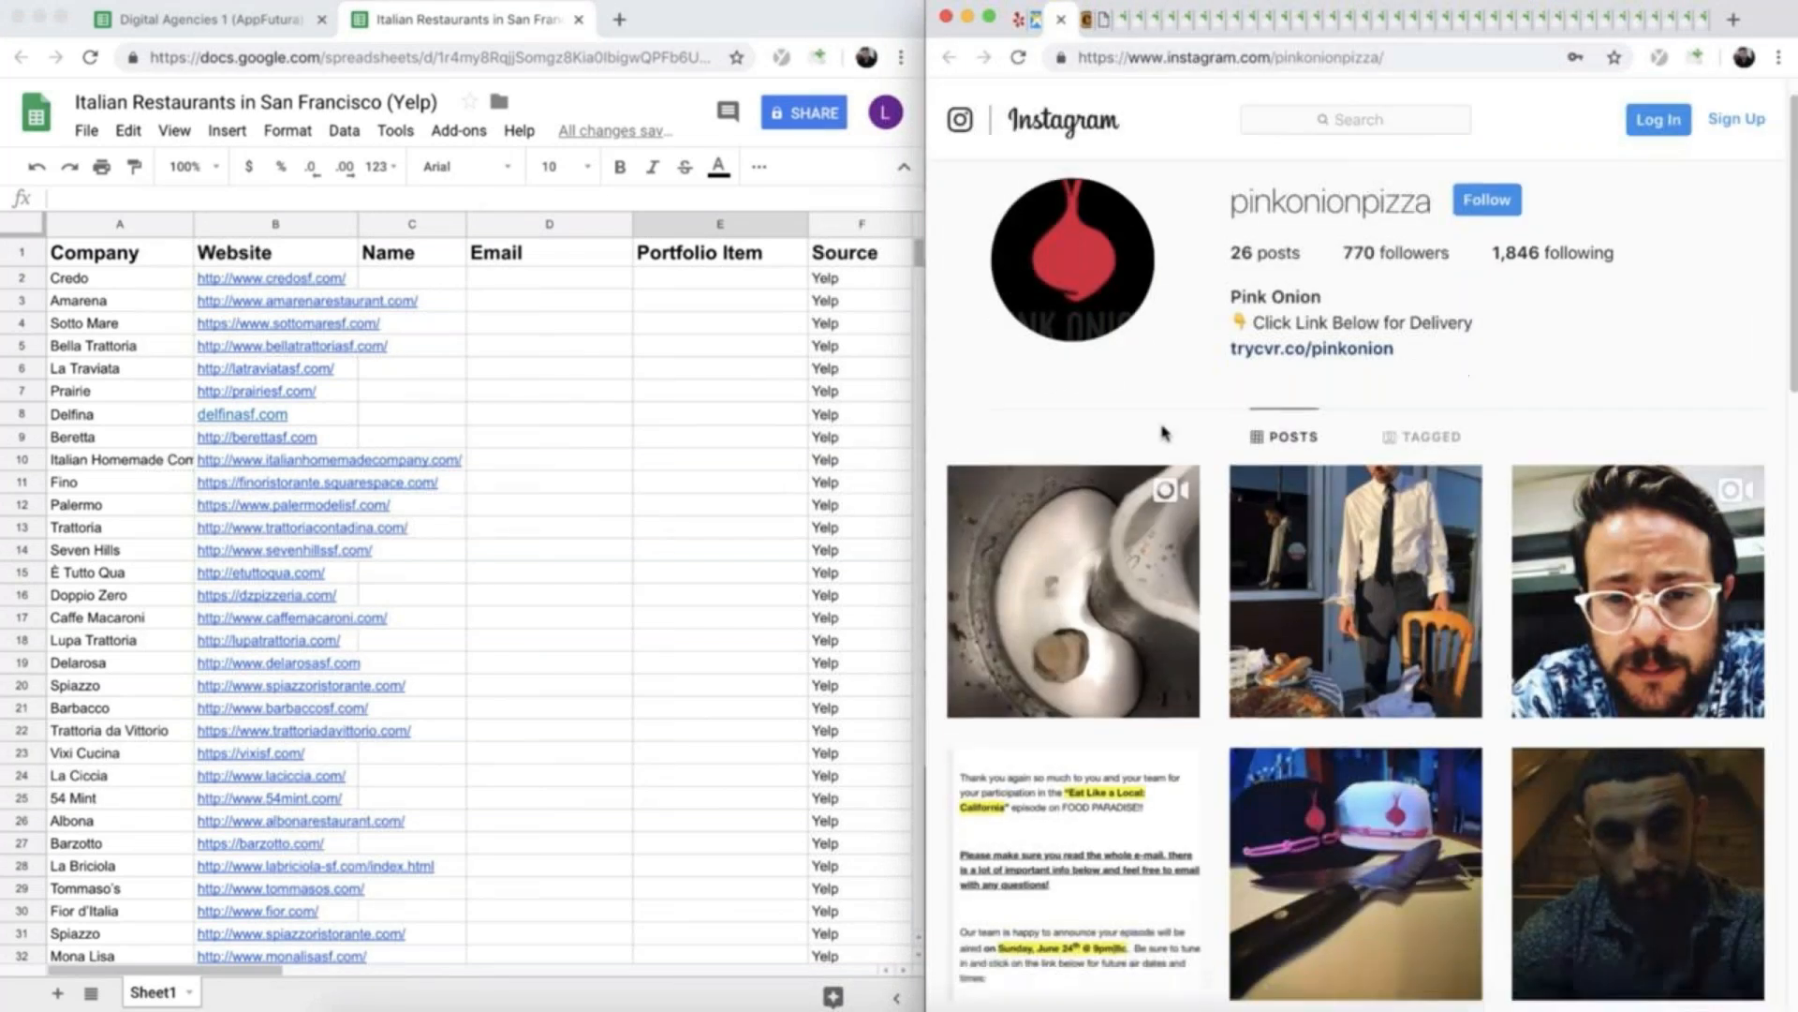
{"action": "scroll", "coordinate": [1164, 432], "scroll_direction": "down", "scroll_amount": 10}
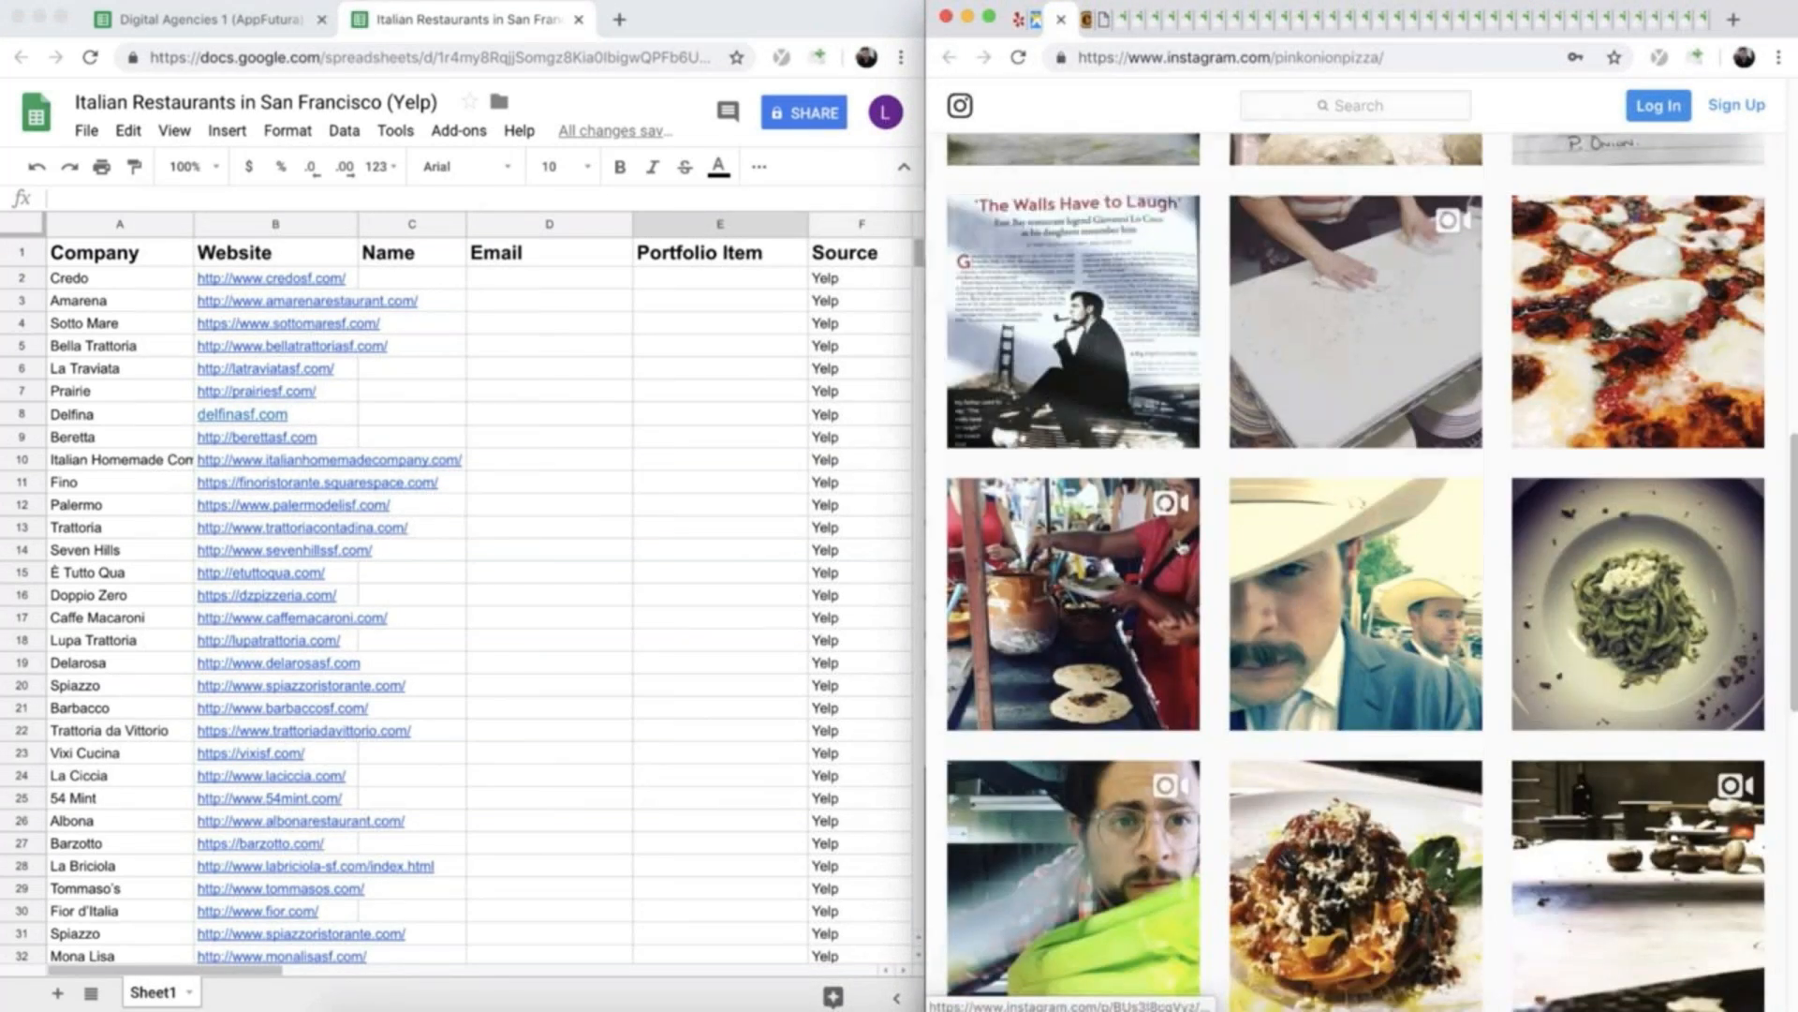
{"action": "scroll", "coordinate": [1232, 401], "scroll_direction": "up", "scroll_amount": 10}
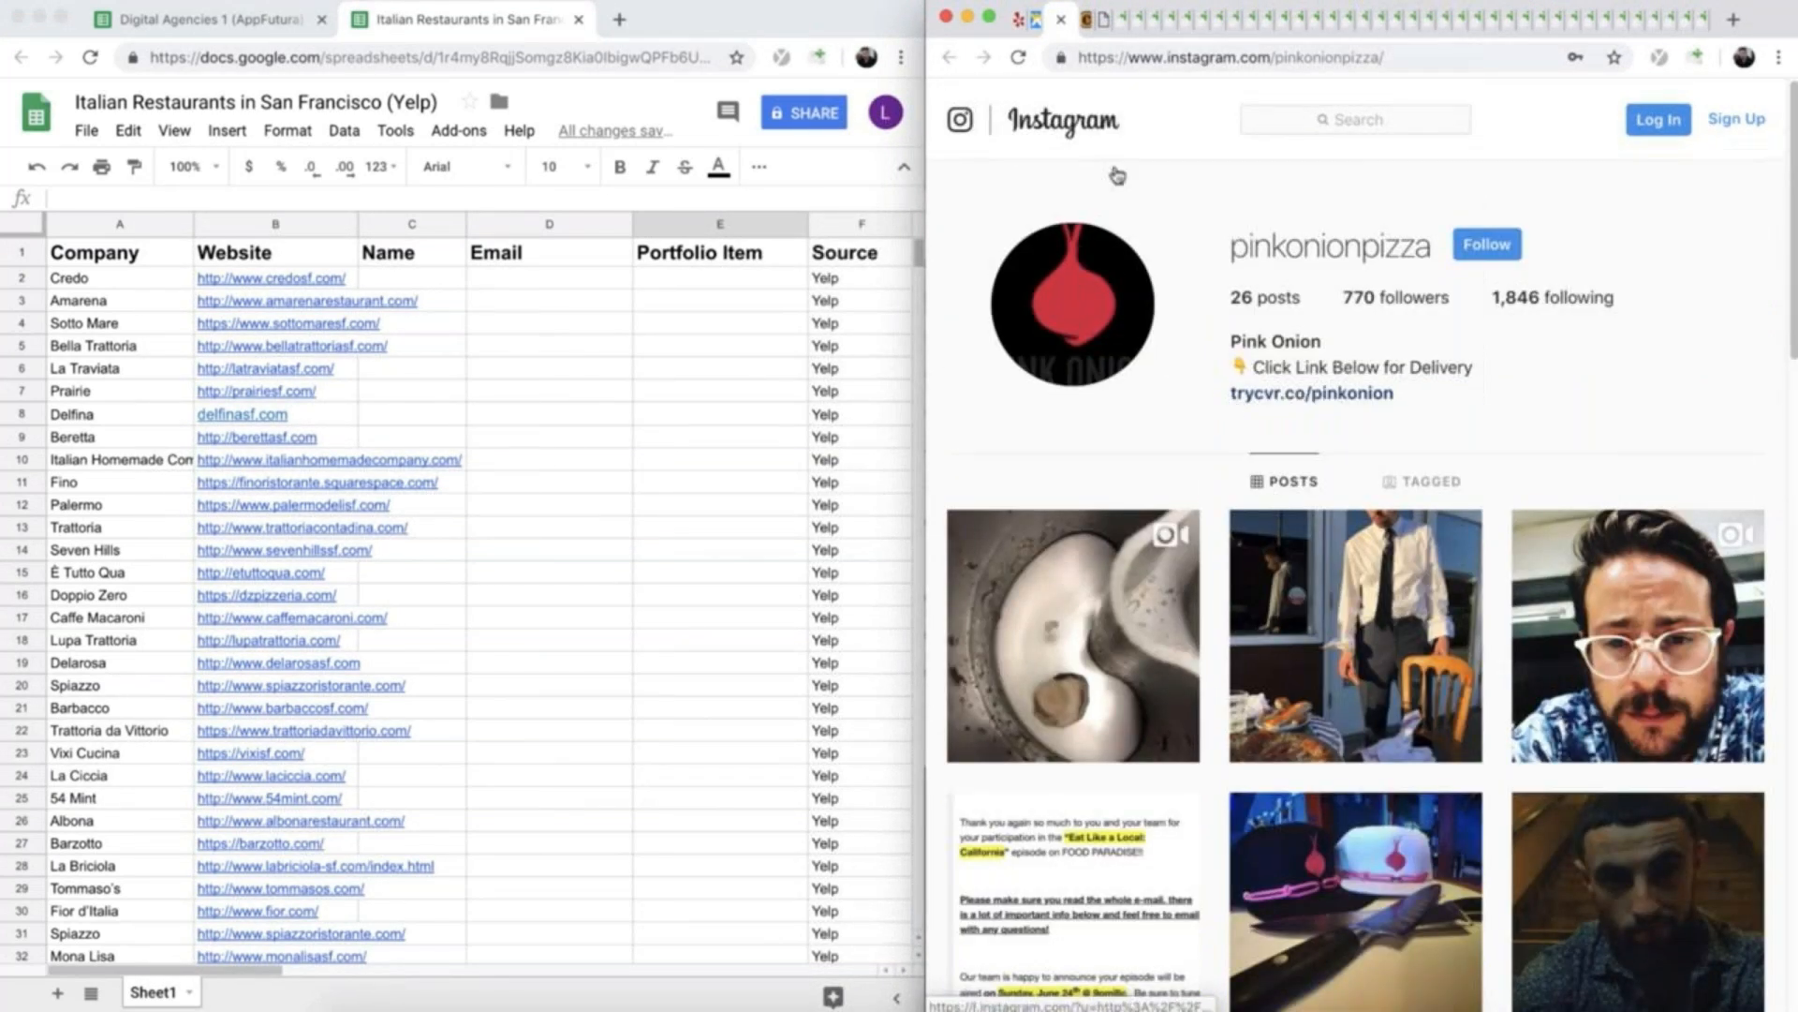
{"action": "left_click", "coordinate": [1061, 20]}
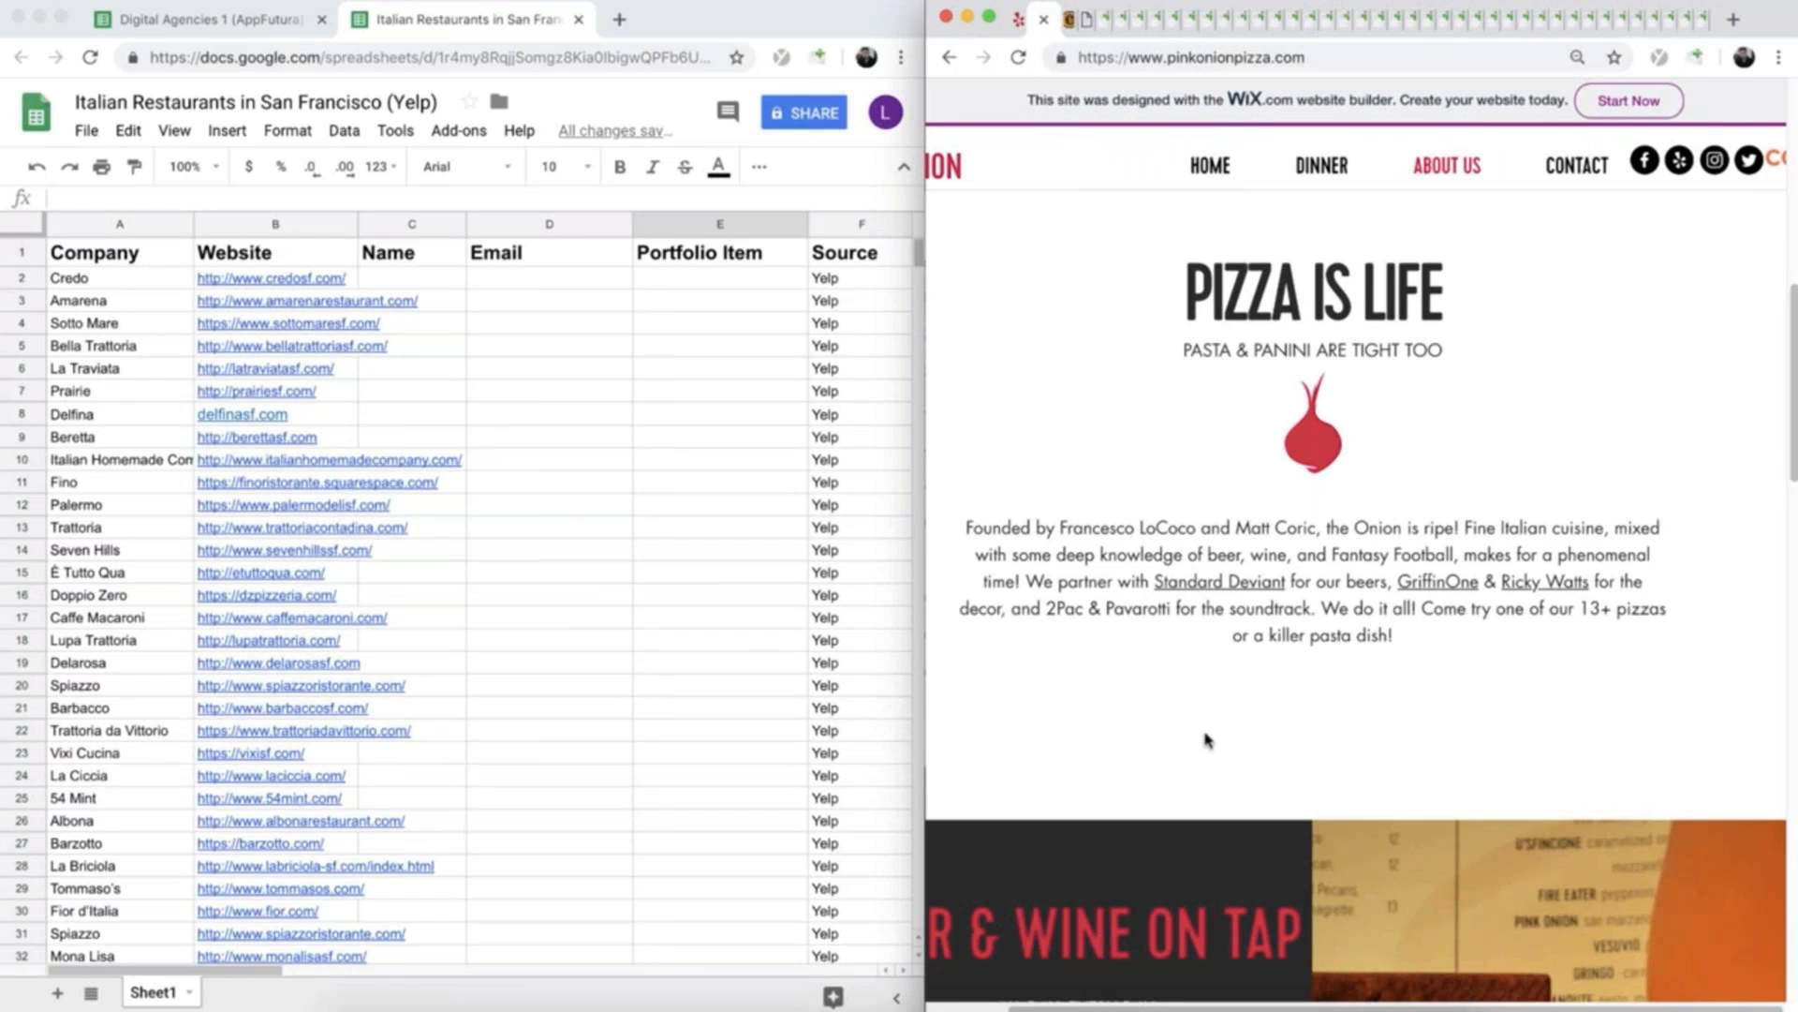
- Search Google for "pink onion pizza" in a new tab and browse the news results
{"action": "left_click", "coordinate": [619, 19]}
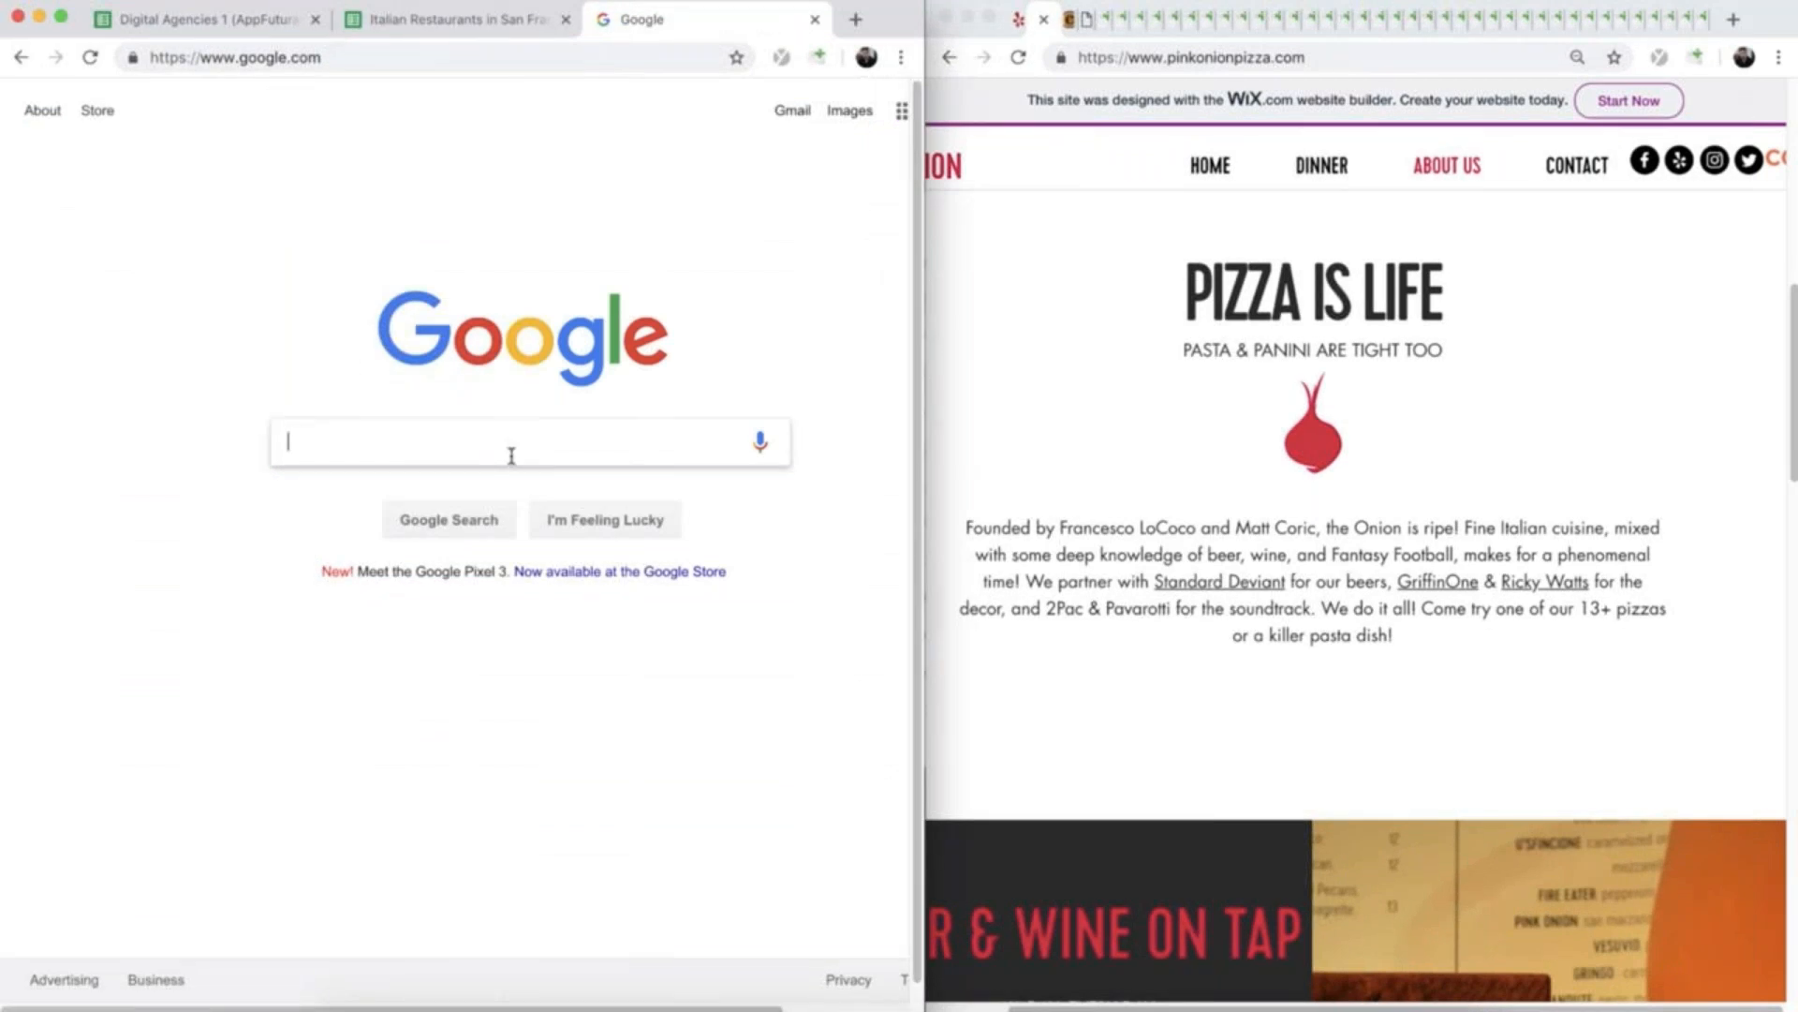
{"action": "type", "text": "pink onion "}
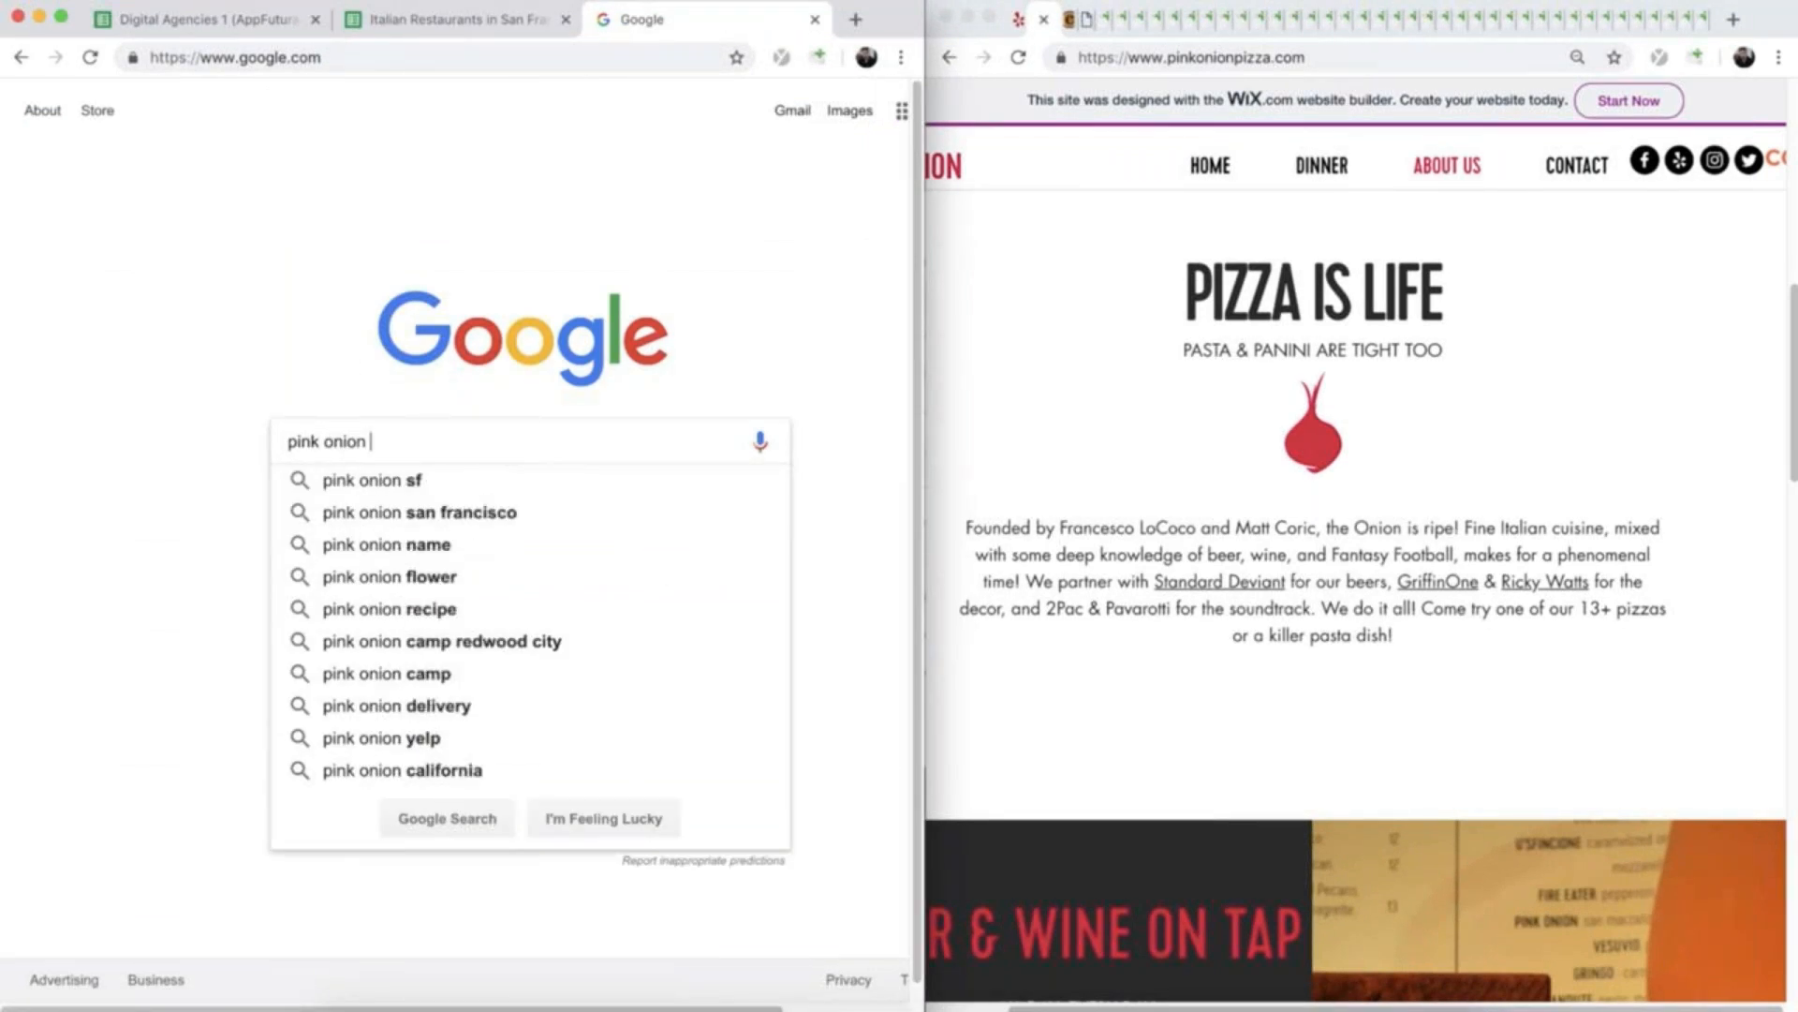
{"action": "type", "text": "pizza"}
{"action": "key", "text": "Return"}
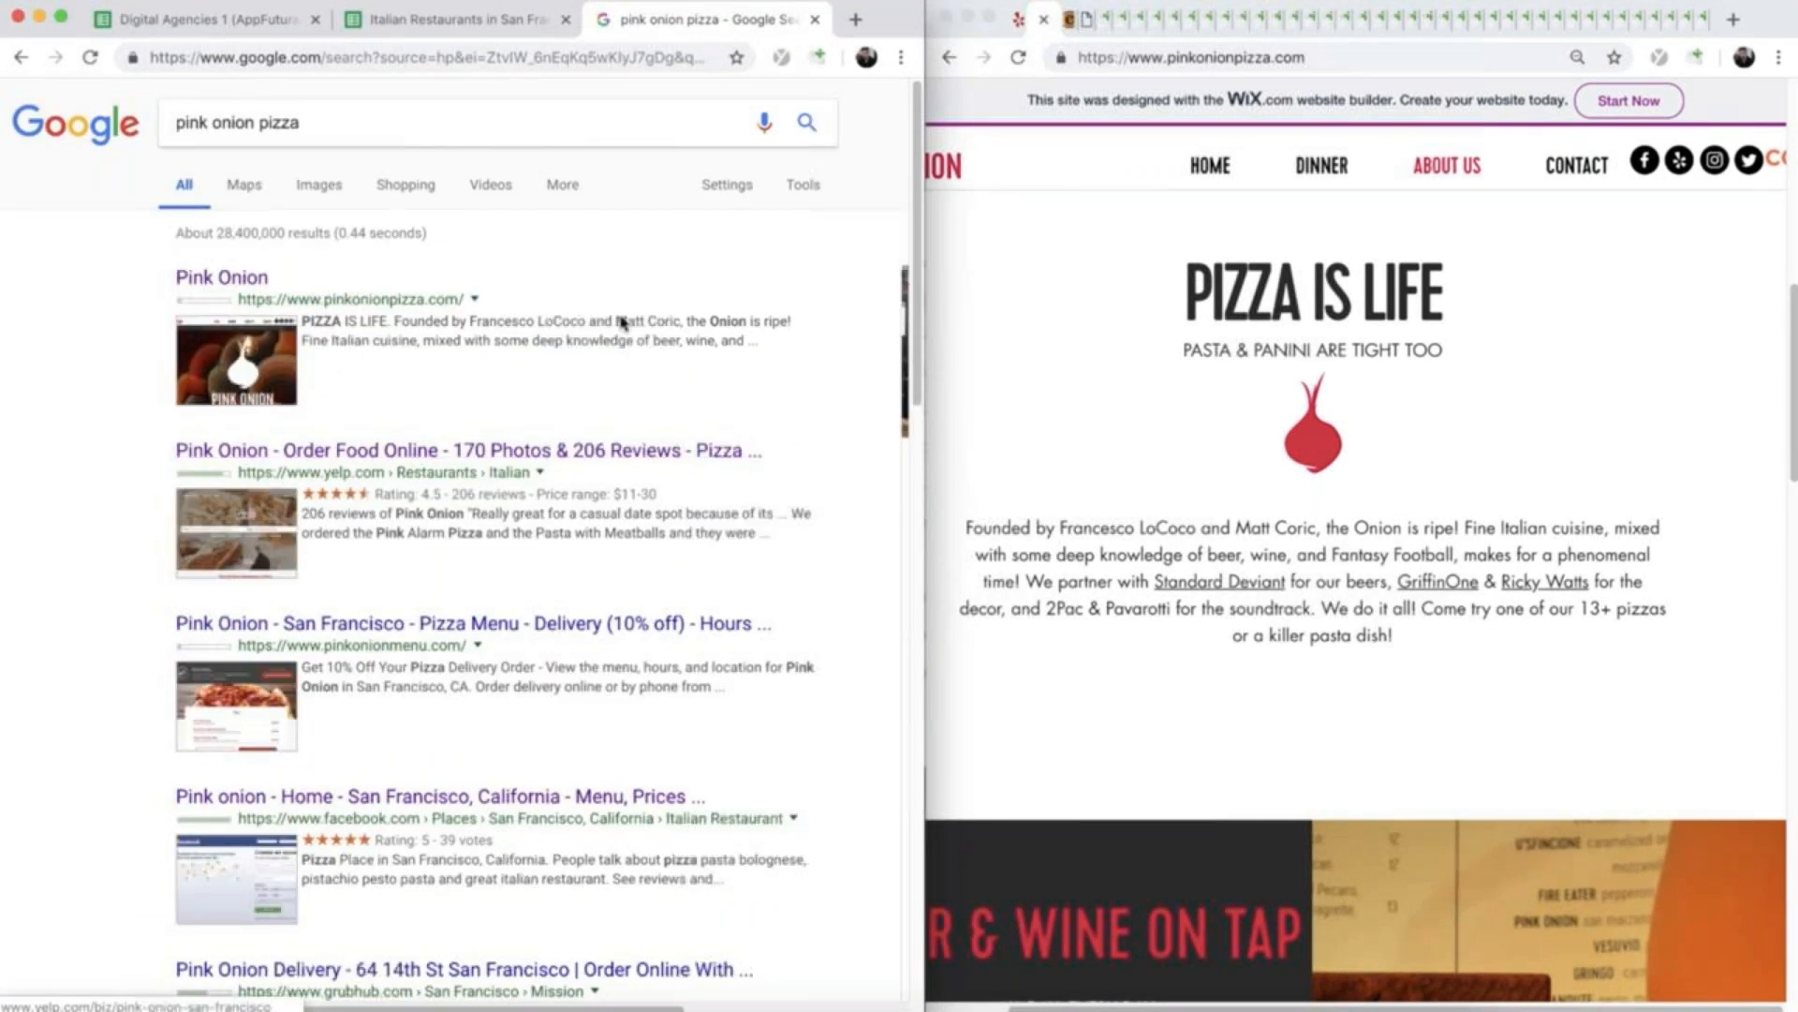
{"action": "left_click", "coordinate": [588, 184]}
{"action": "left_click", "coordinate": [559, 232]}
{"action": "scroll", "coordinate": [644, 650], "scroll_direction": "down", "scroll_amount": 3}
{"action": "scroll", "coordinate": [627, 625], "scroll_direction": "up", "scroll_amount": 3}
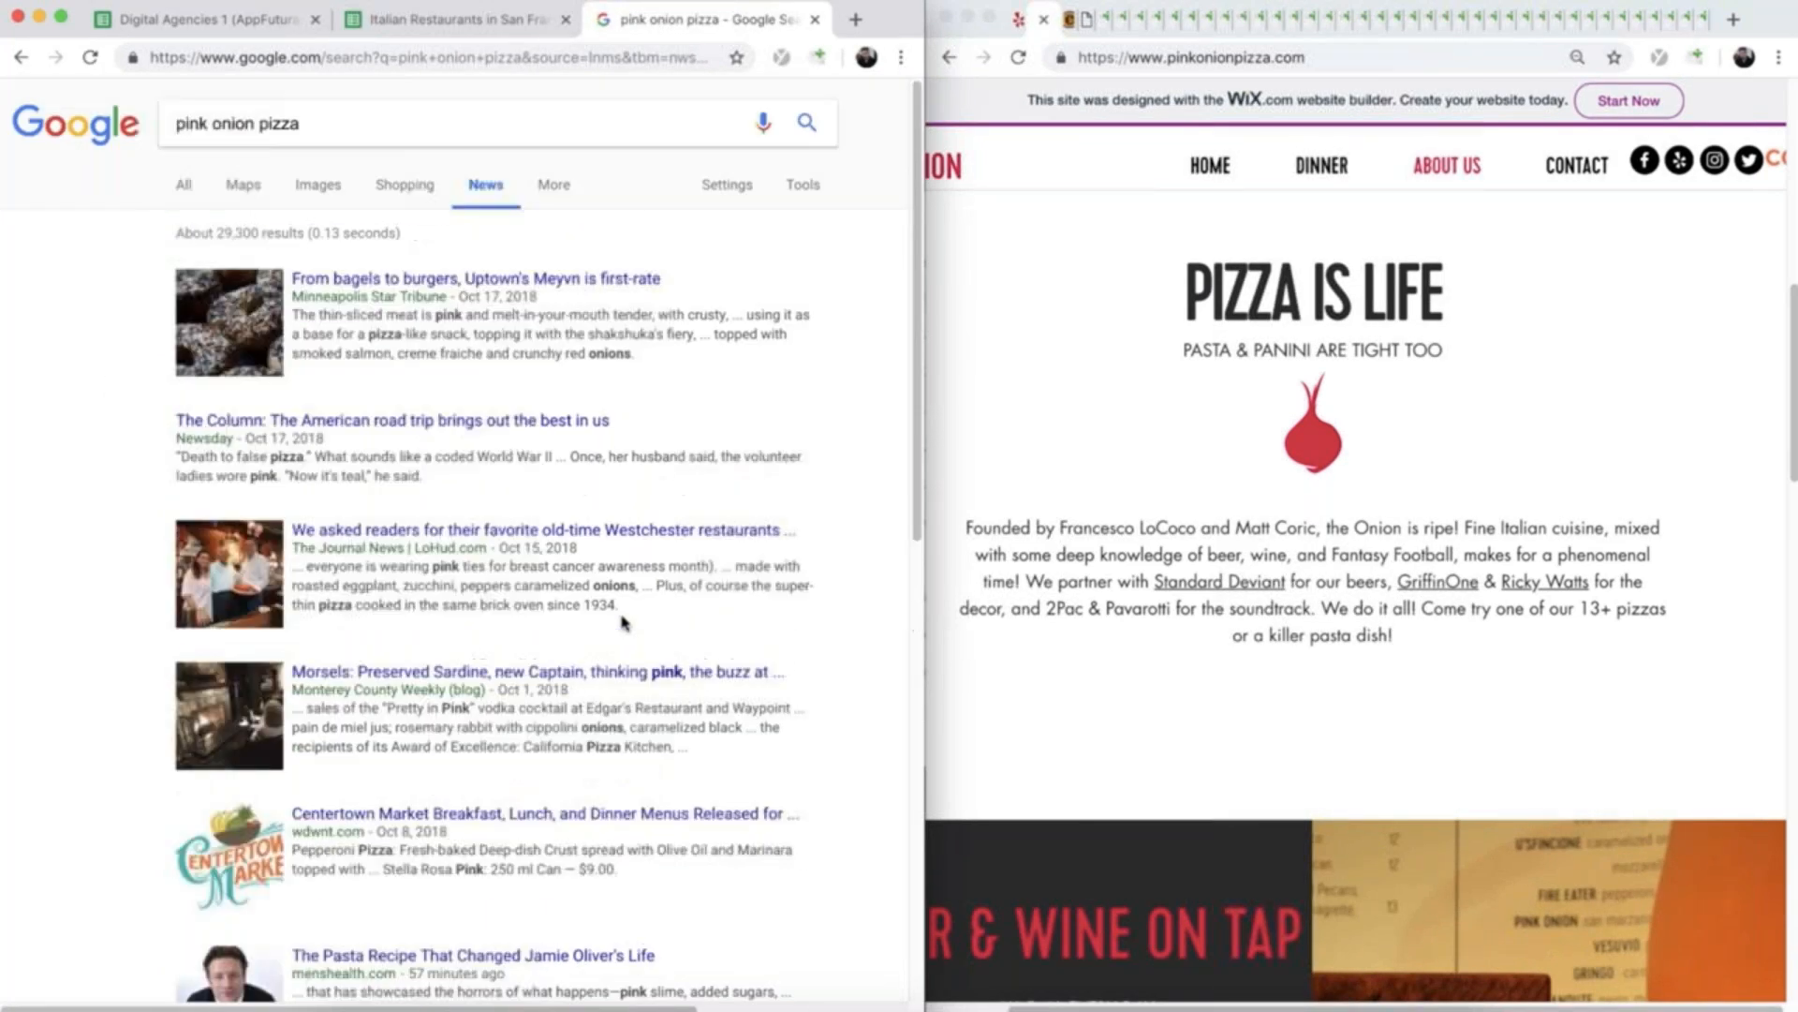
- Repeat the news search with "pink onion" as an exact phrase, then open and read the UrbanDaddy article about the restaurant
{"action": "left_click", "coordinate": [254, 125]}
{"action": "type", "text": "\""}
{"action": "left_click", "coordinate": [176, 123]}
{"action": "type", "text": "\""}
{"action": "key", "text": "Return"}
{"action": "left_click", "coordinate": [200, 510]}
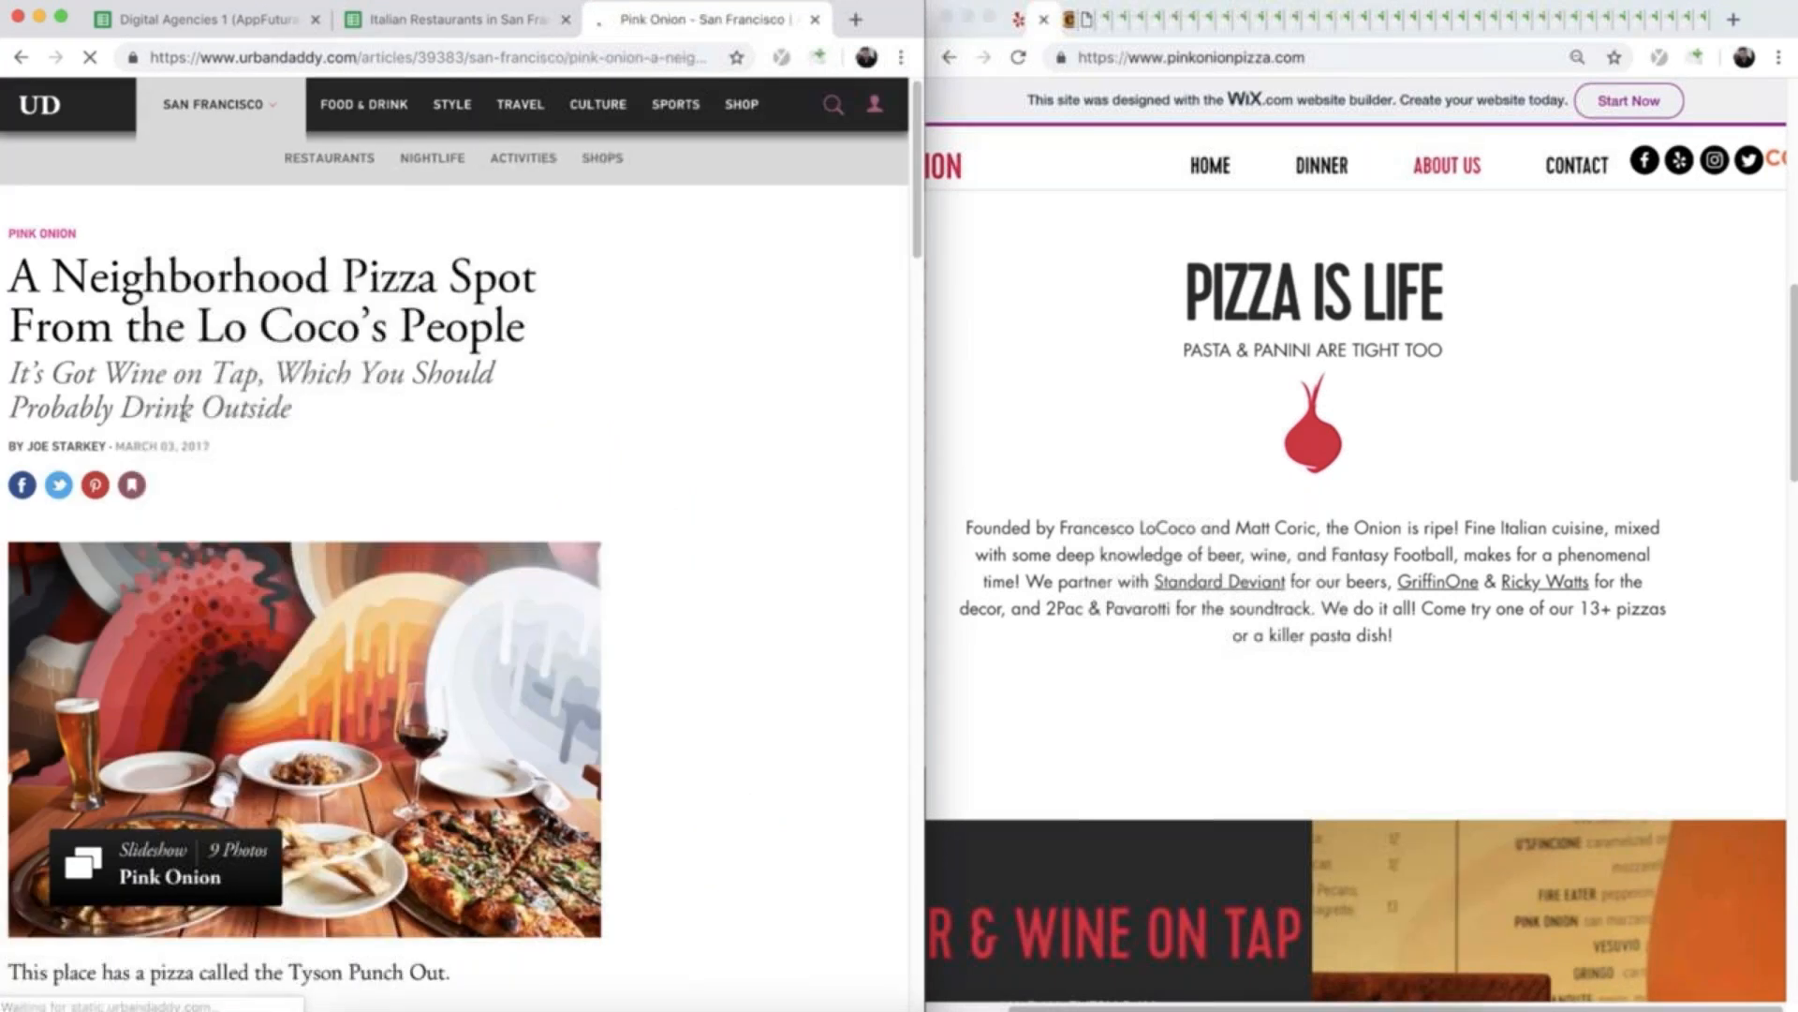
{"action": "scroll", "coordinate": [251, 417], "scroll_direction": "down", "scroll_amount": 5}
{"action": "scroll", "coordinate": [258, 600], "scroll_direction": "down", "scroll_amount": 12}
{"action": "scroll", "coordinate": [256, 602], "scroll_direction": "up", "scroll_amount": 9}
{"action": "scroll", "coordinate": [262, 609], "scroll_direction": "up", "scroll_amount": 7}
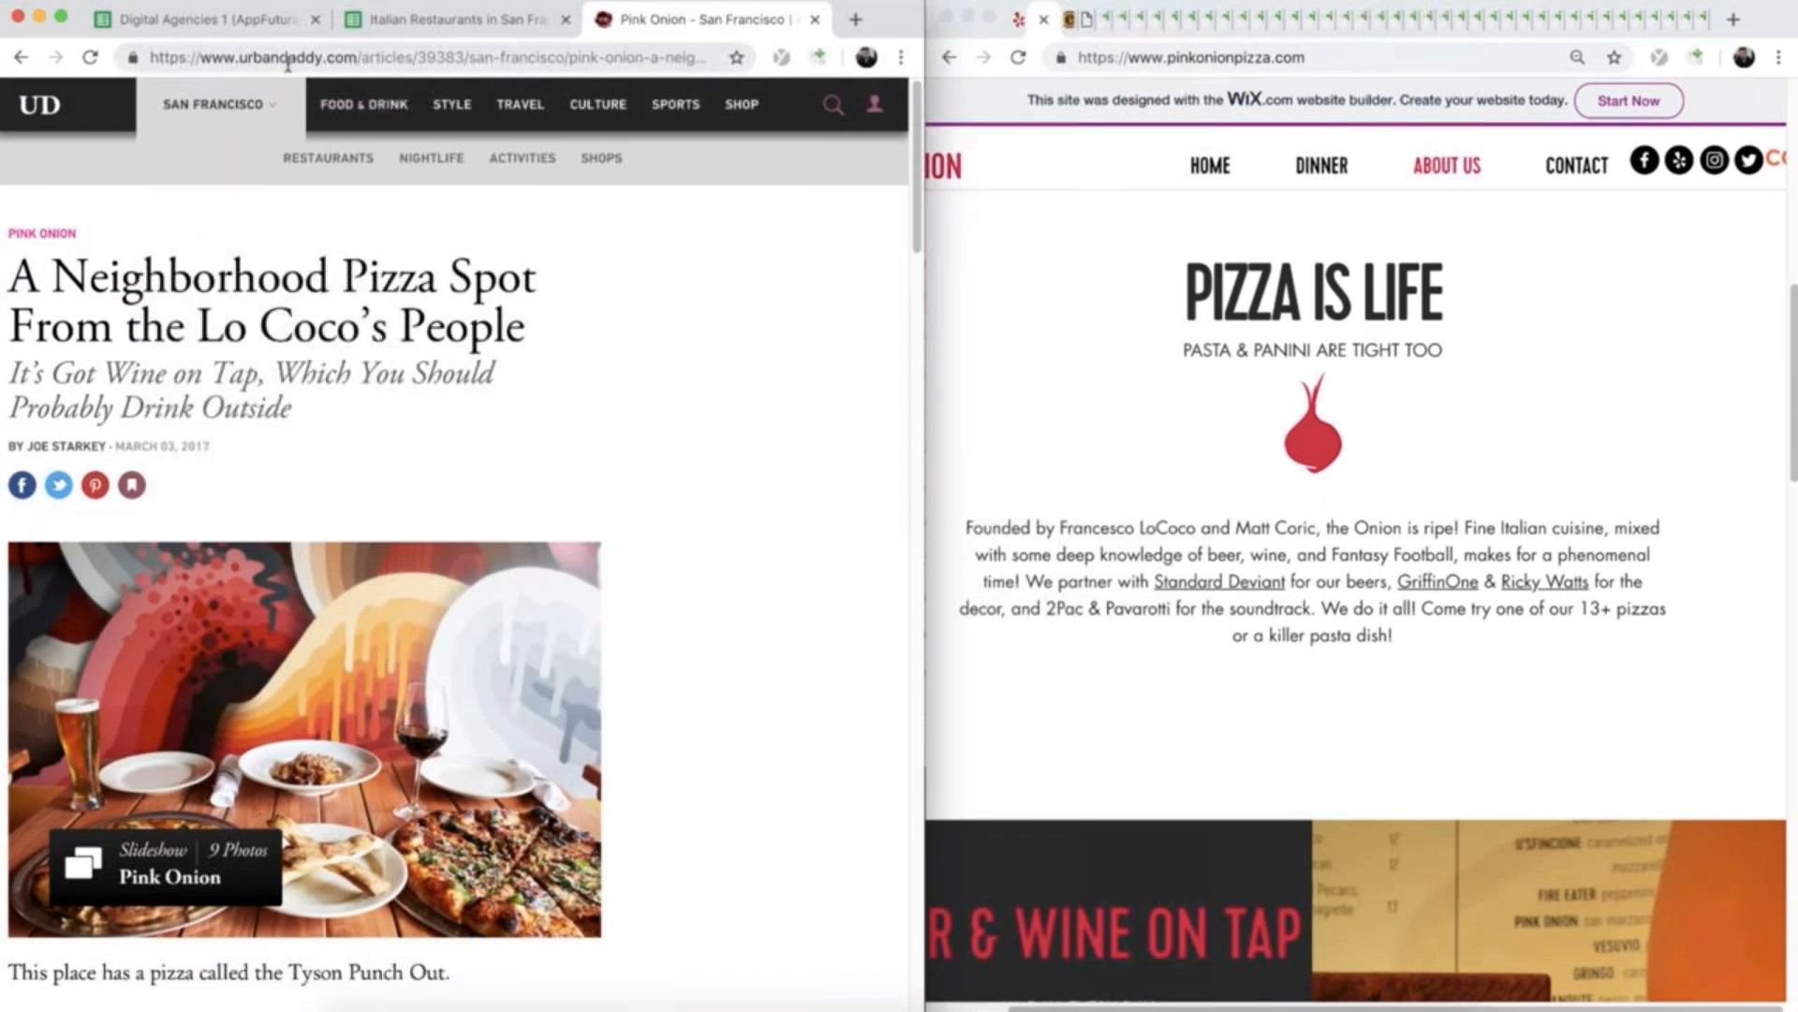
- Enter "Your feature in Urban Daddy" as Pink Onion's portfolio item in E40 of the restaurant spreadsheet
{"action": "left_click", "coordinate": [449, 19]}
{"action": "scroll", "coordinate": [522, 574], "scroll_direction": "down", "scroll_amount": 1}
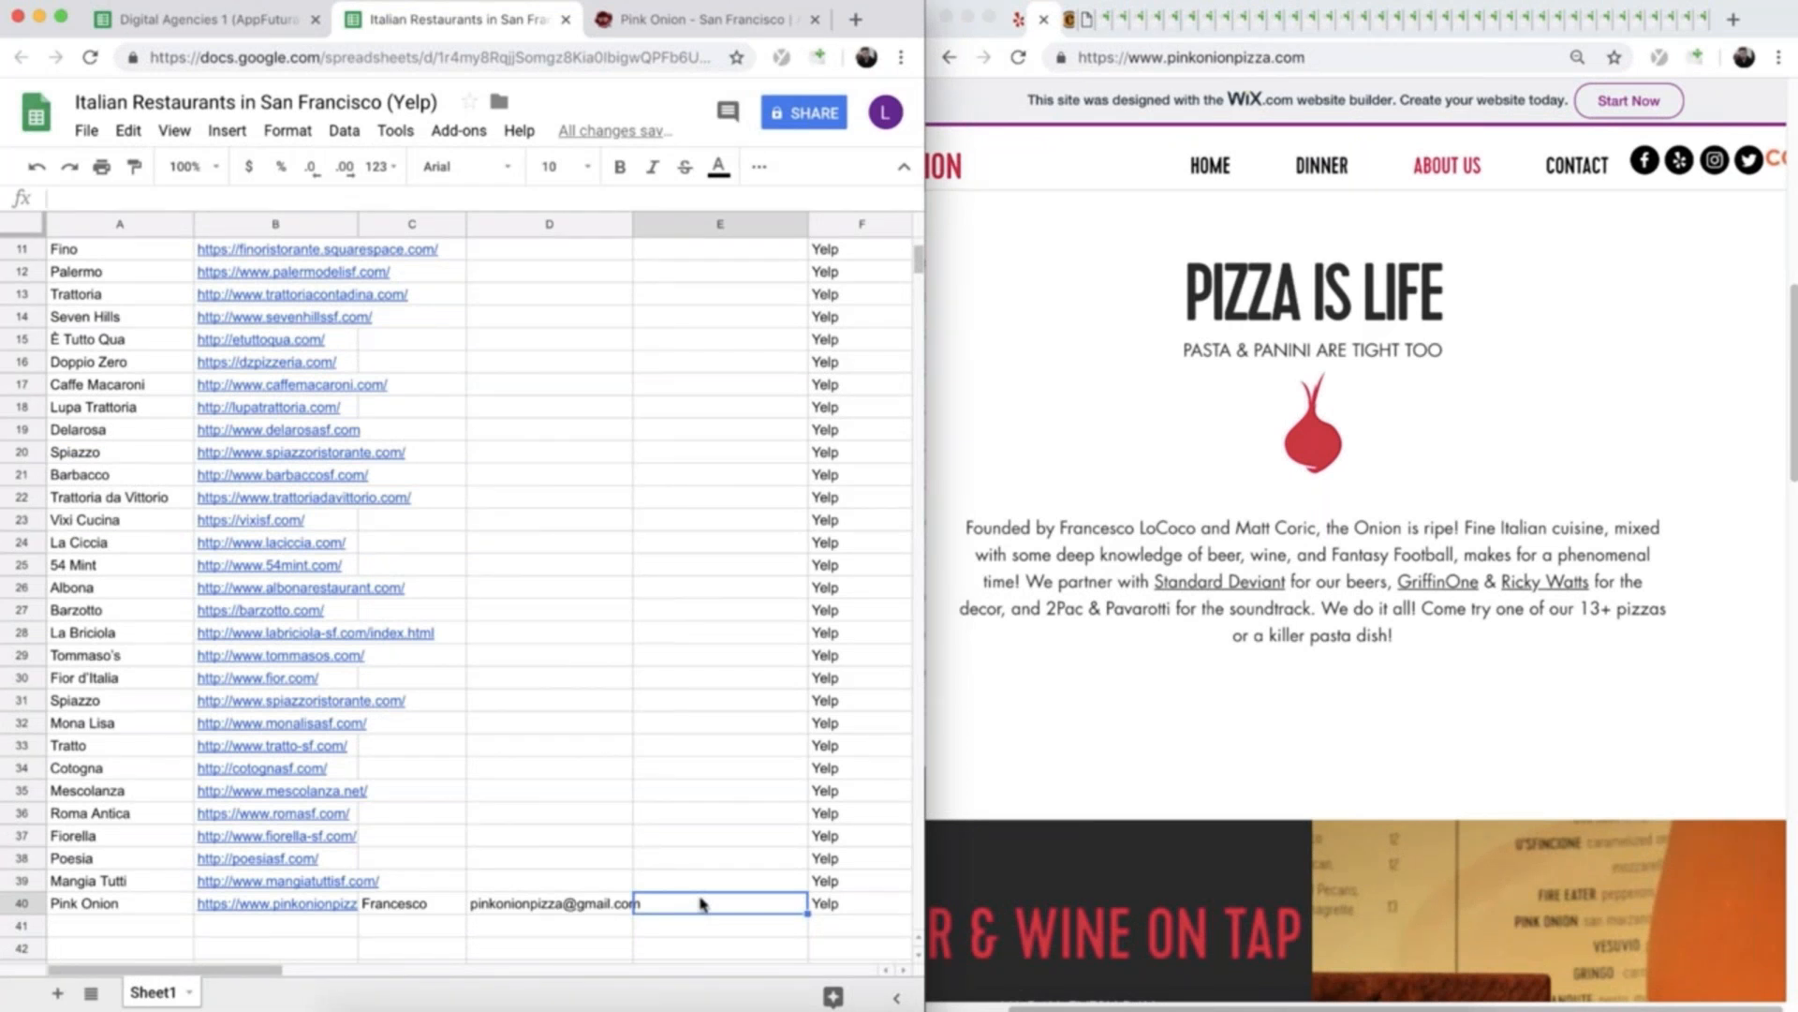
{"action": "type", "text": "Your feature in Urban Daddy"}
{"action": "key", "text": "Up"}
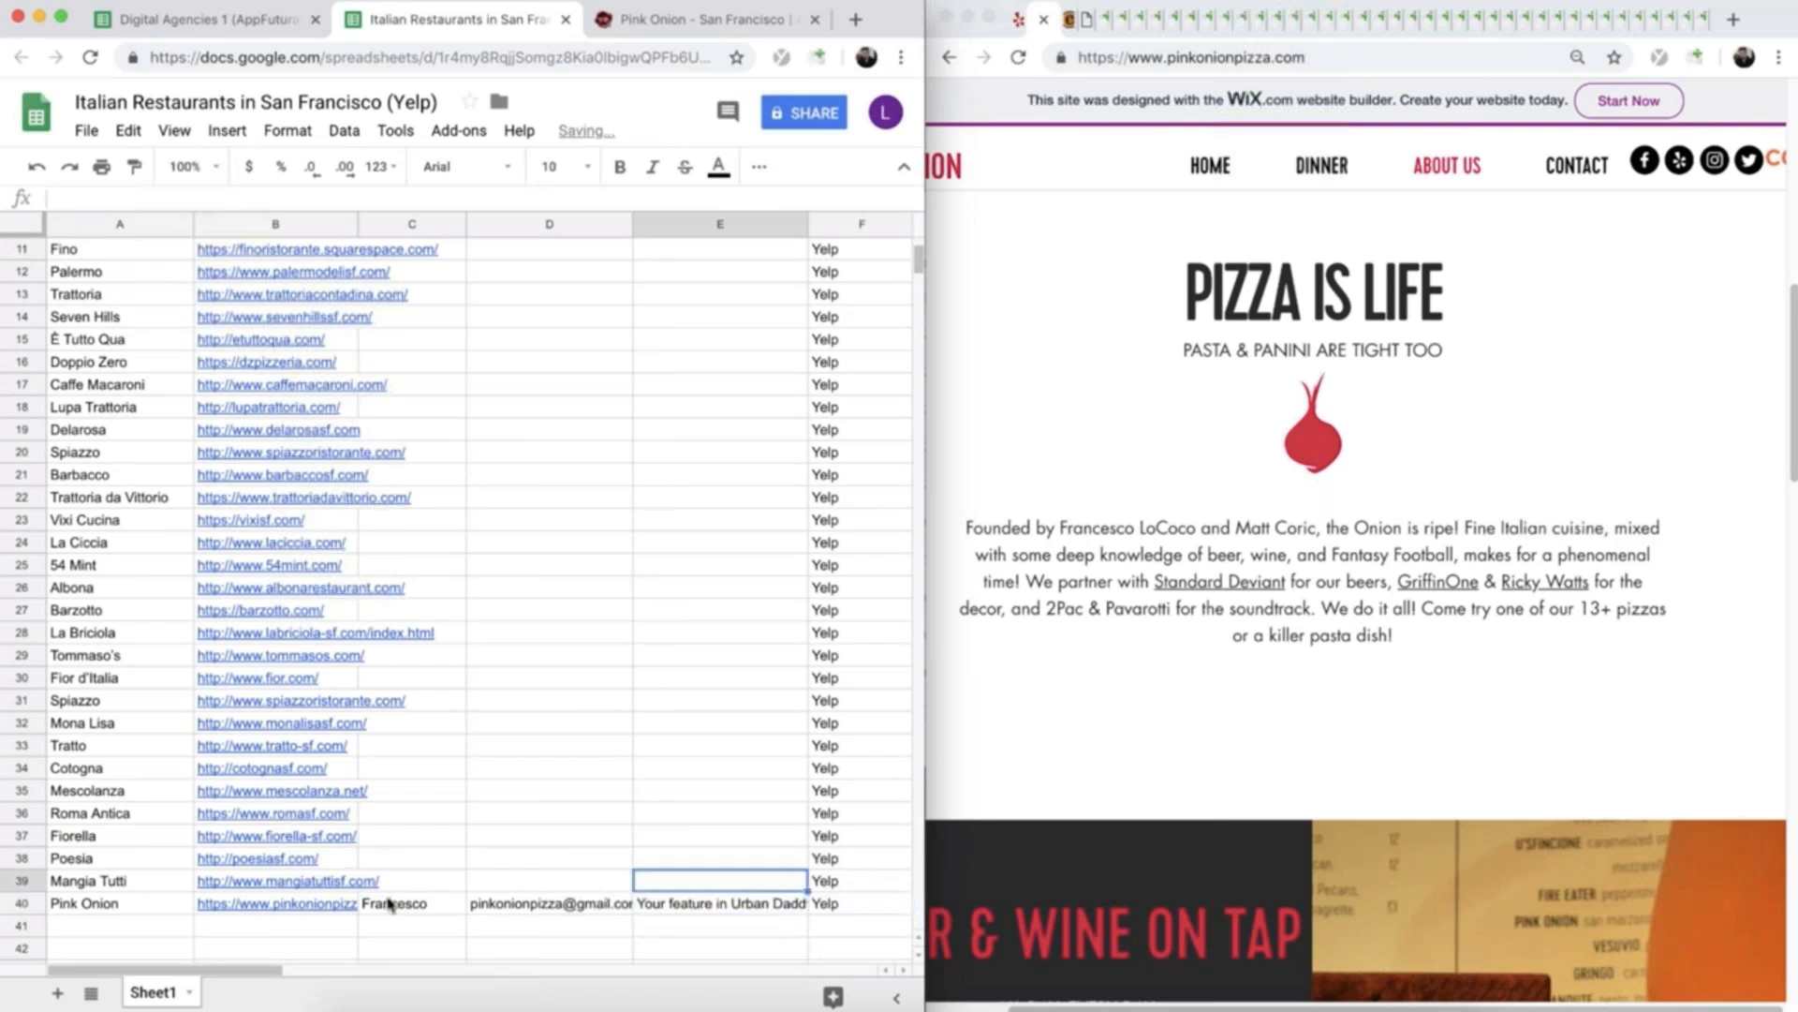
{"action": "scroll", "coordinate": [530, 859], "scroll_direction": "up", "scroll_amount": 5}
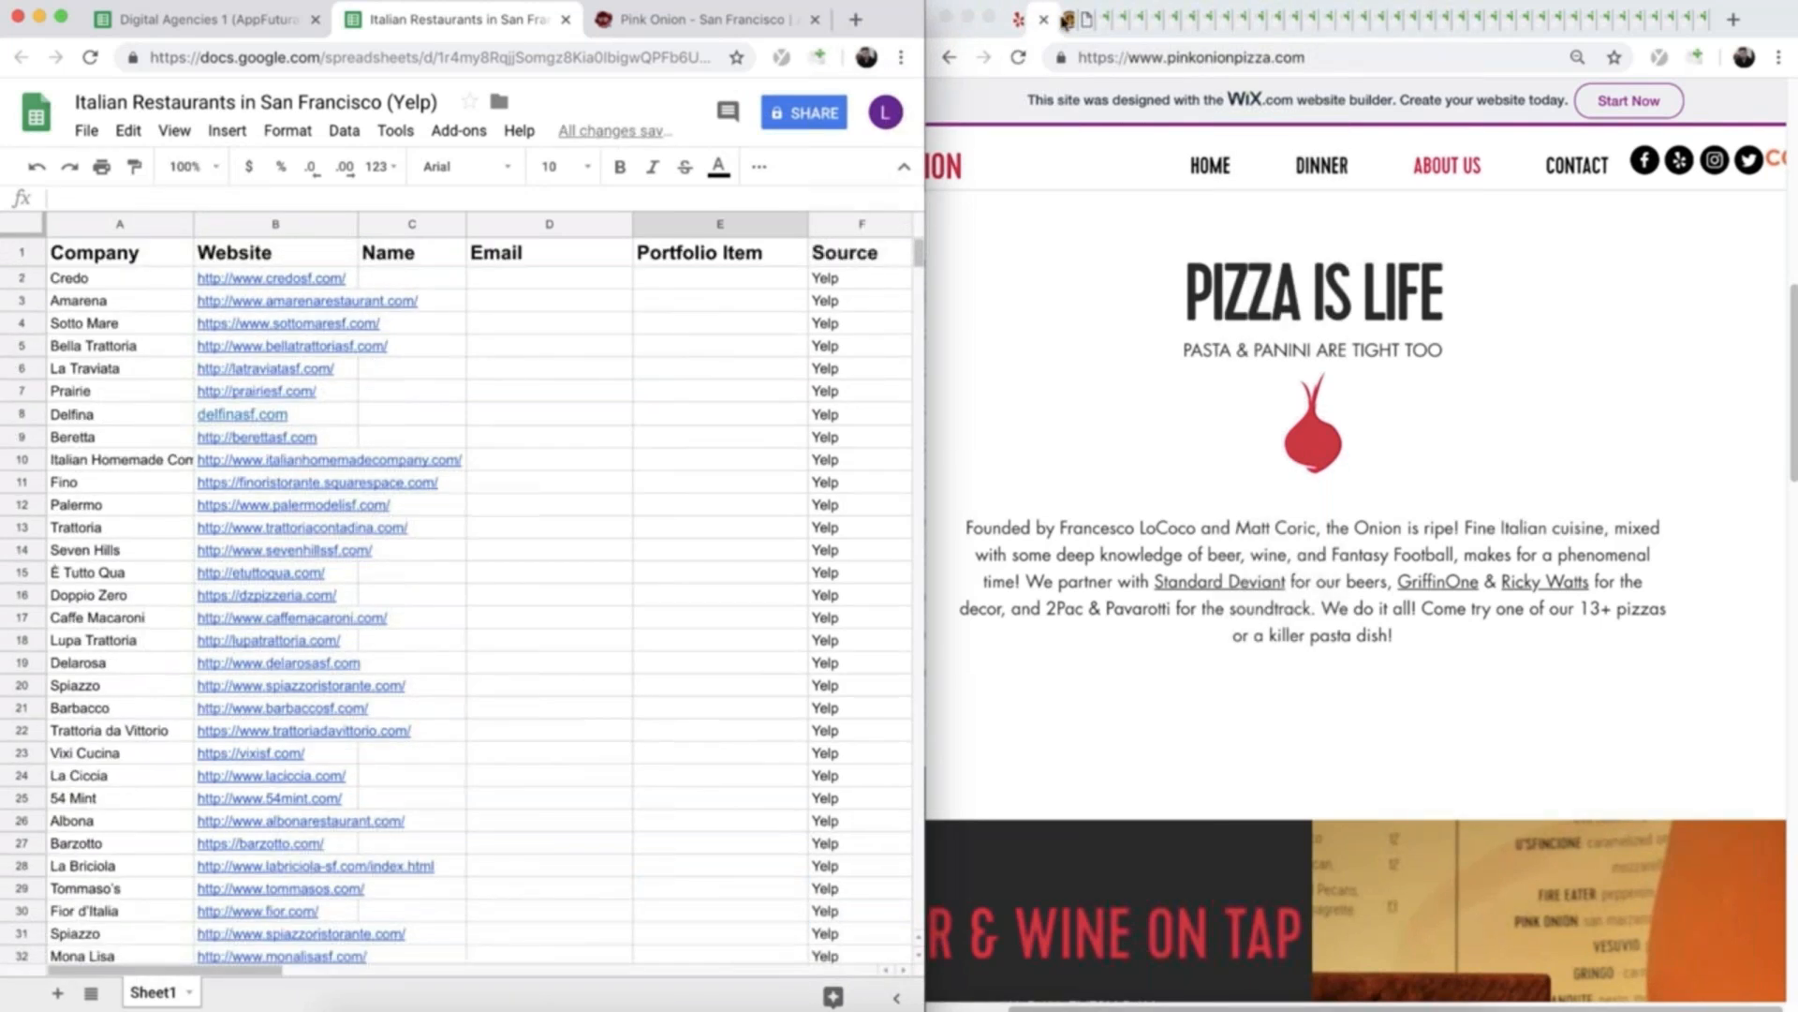
- Close Pink Onion's website and open the owner's profile from the About page of Credo's website
{"action": "left_click", "coordinate": [1076, 17]}
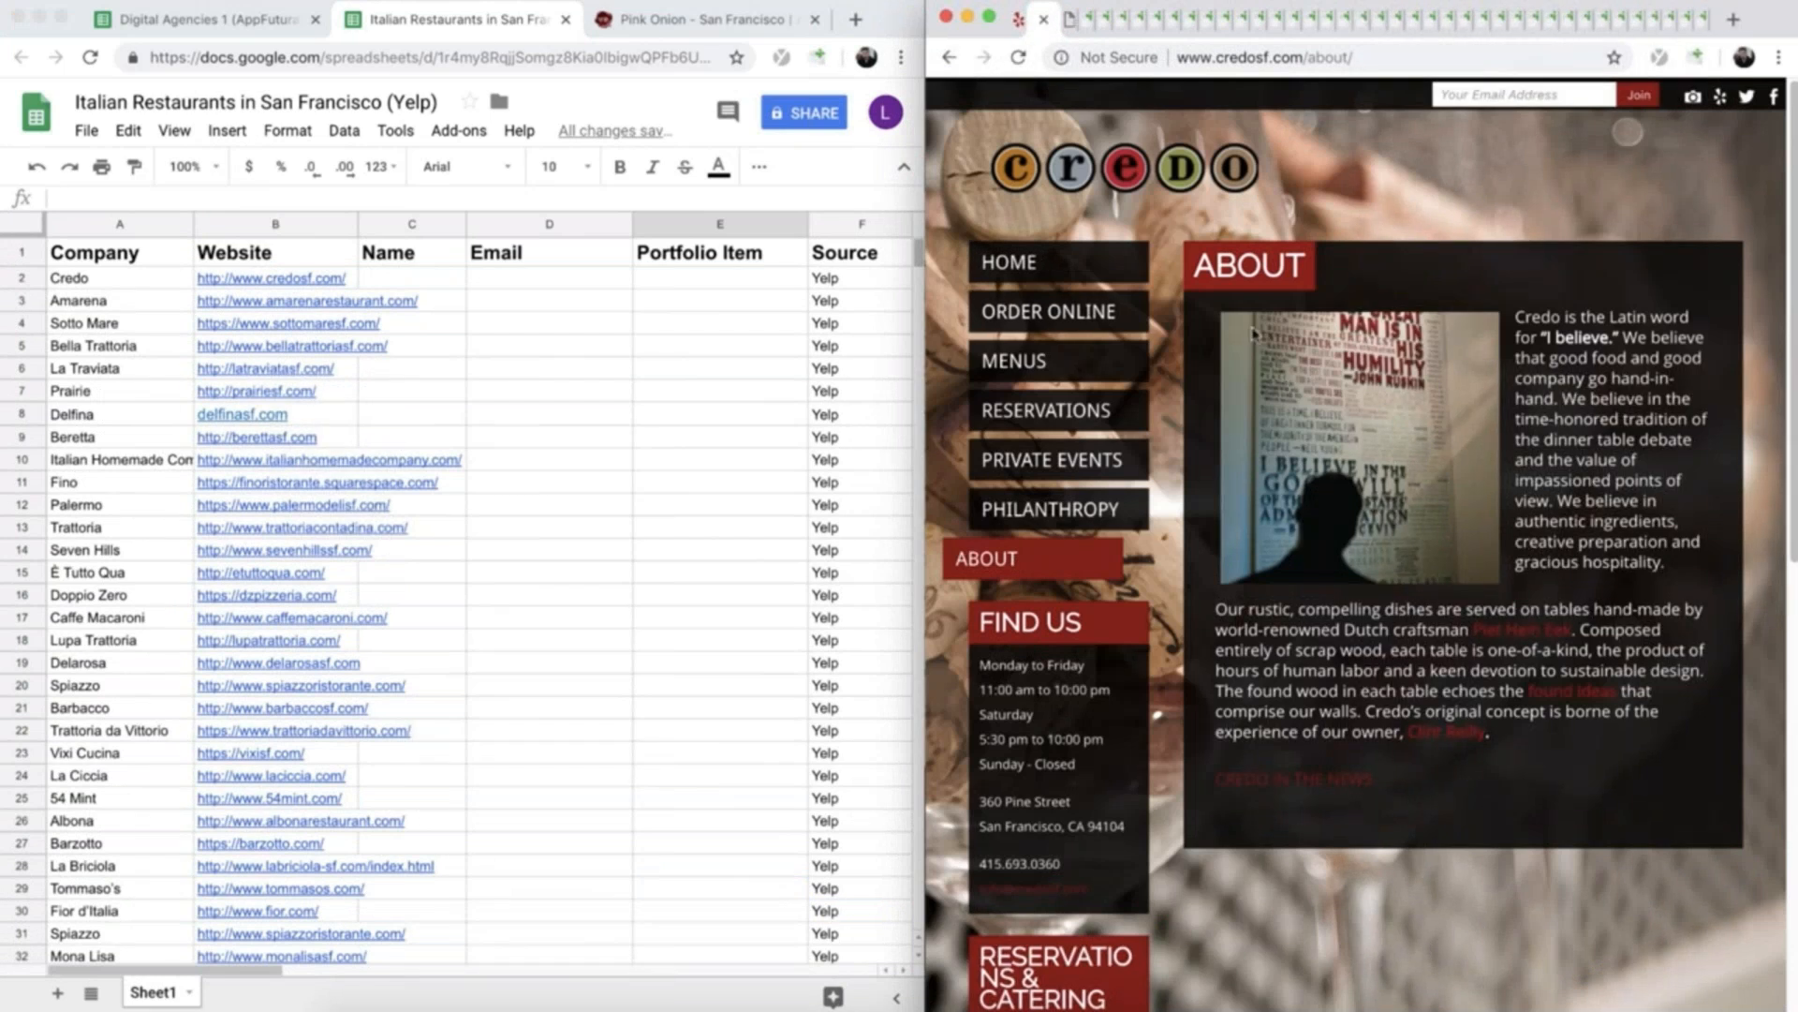
{"action": "scroll", "coordinate": [1405, 490], "scroll_direction": "down", "scroll_amount": 3}
{"action": "scroll", "coordinate": [1405, 490], "scroll_direction": "up", "scroll_amount": 3}
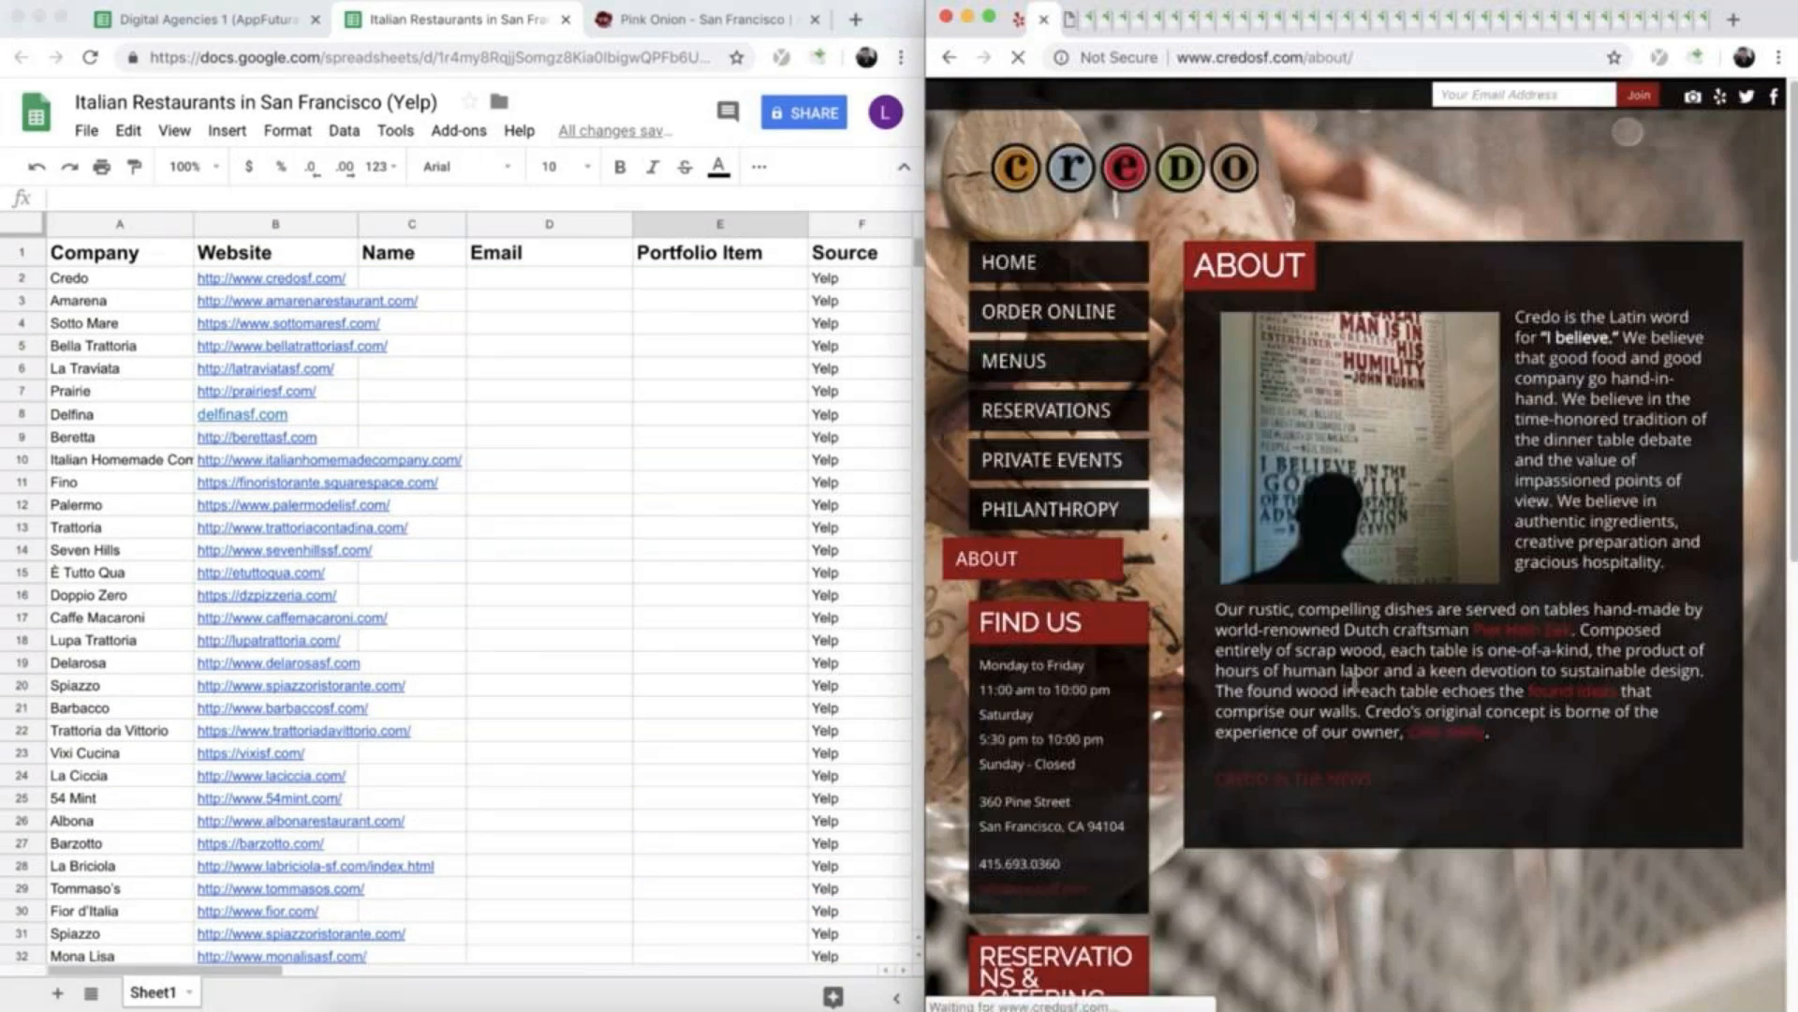
{"action": "left_click", "coordinate": [1423, 733]}
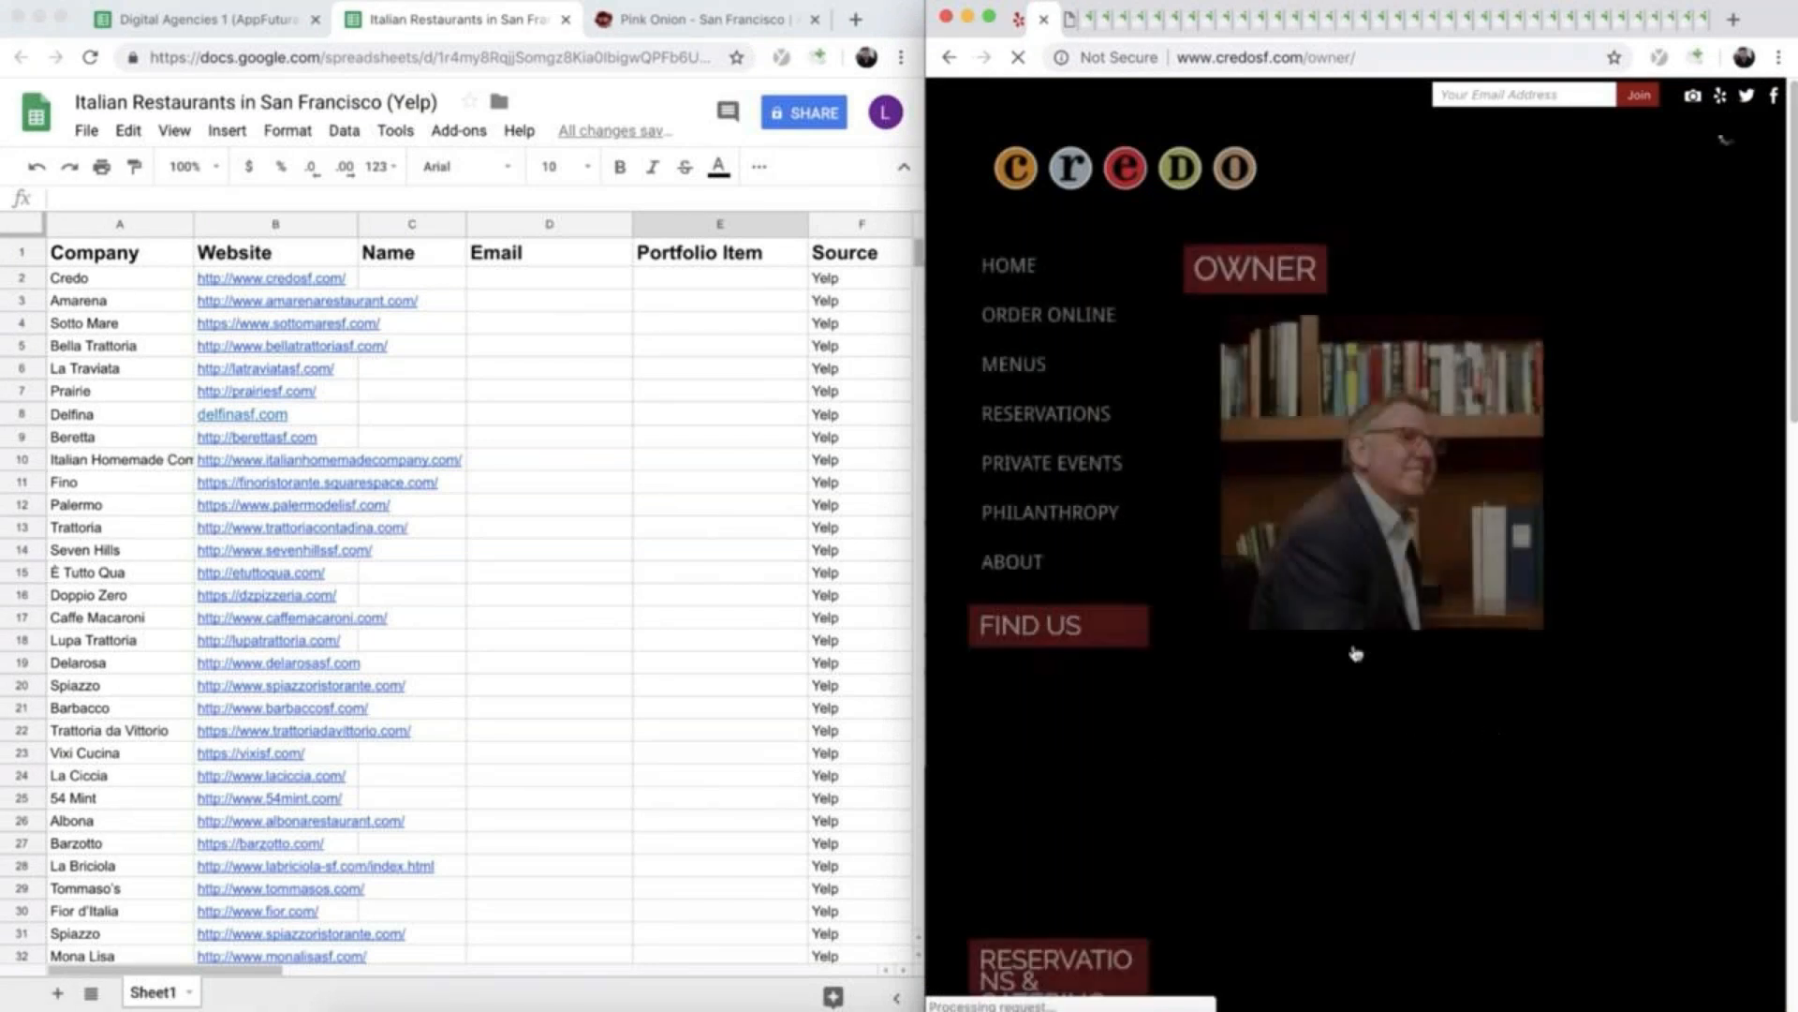
{"action": "scroll", "coordinate": [1498, 471], "scroll_direction": "down", "scroll_amount": 5}
{"action": "scroll", "coordinate": [1294, 413], "scroll_direction": "up", "scroll_amount": 5}
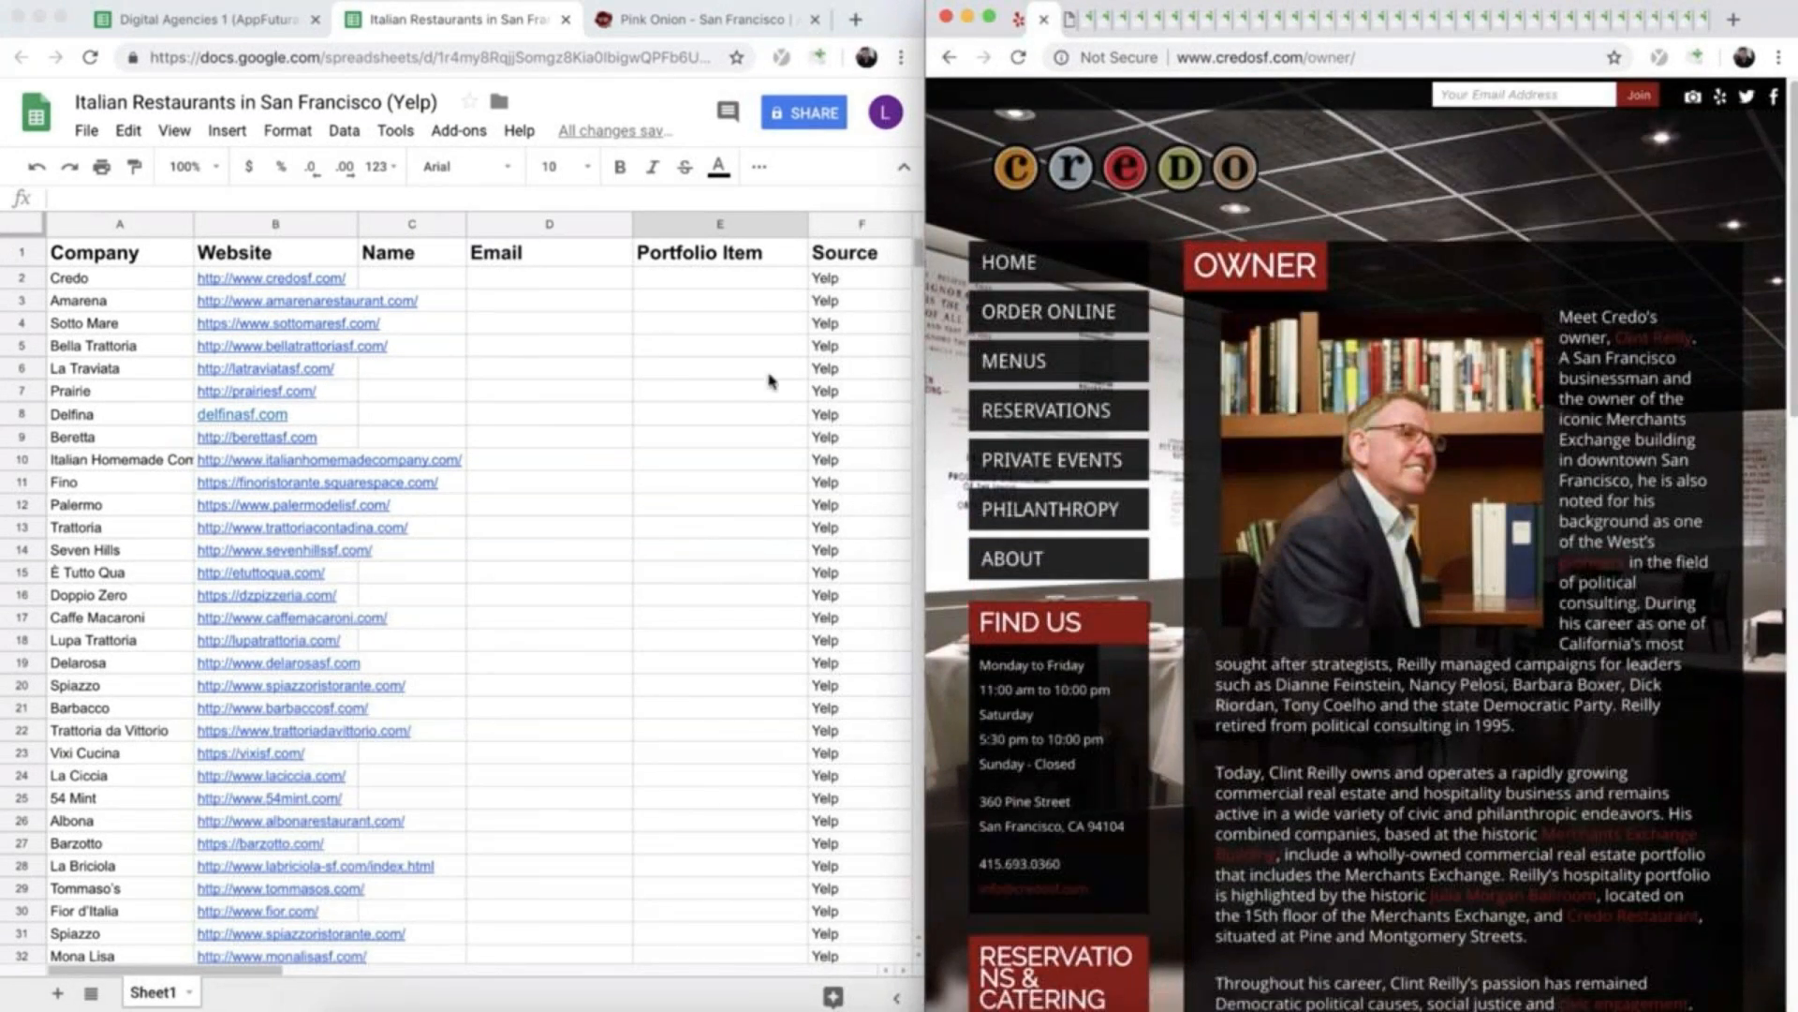
- Enter the first name of Credo's owner in the Name cell C2 and select the Portfolio Item cell E2
{"action": "left_click", "coordinate": [766, 376]}
{"action": "left_click", "coordinate": [433, 281]}
{"action": "type", "text": "Clint"}
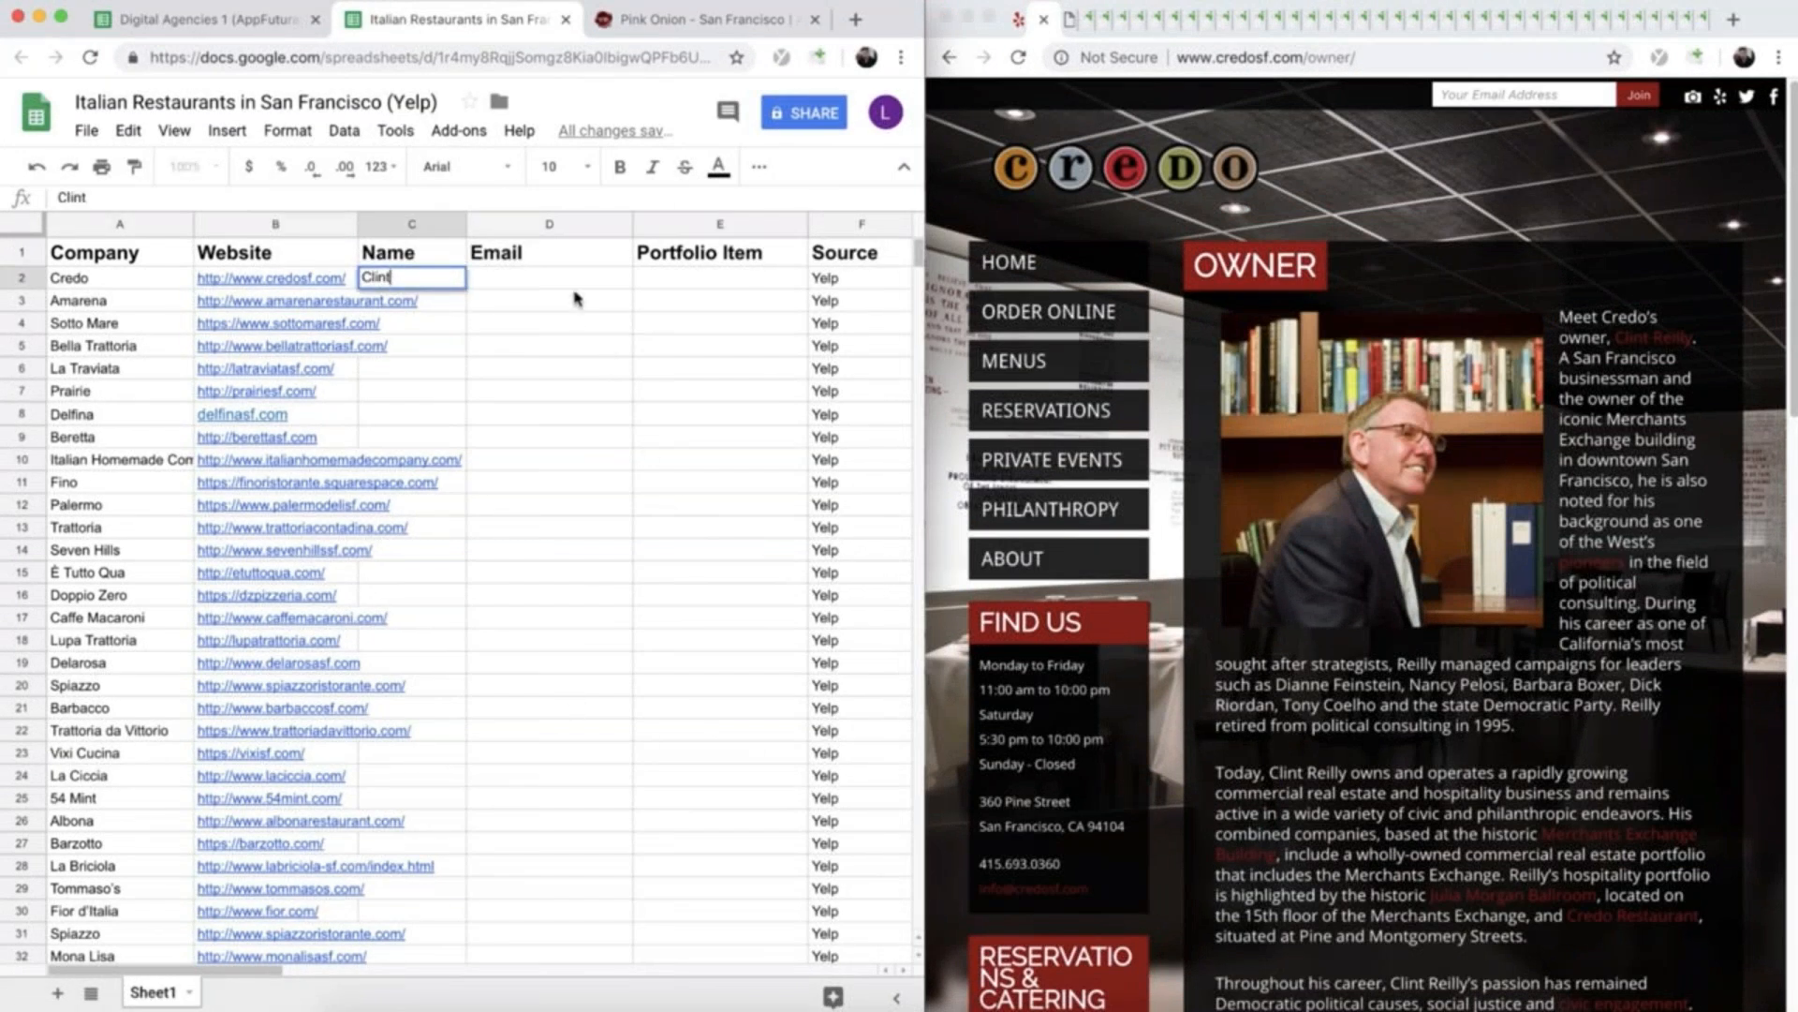
{"action": "left_click", "coordinate": [698, 286]}
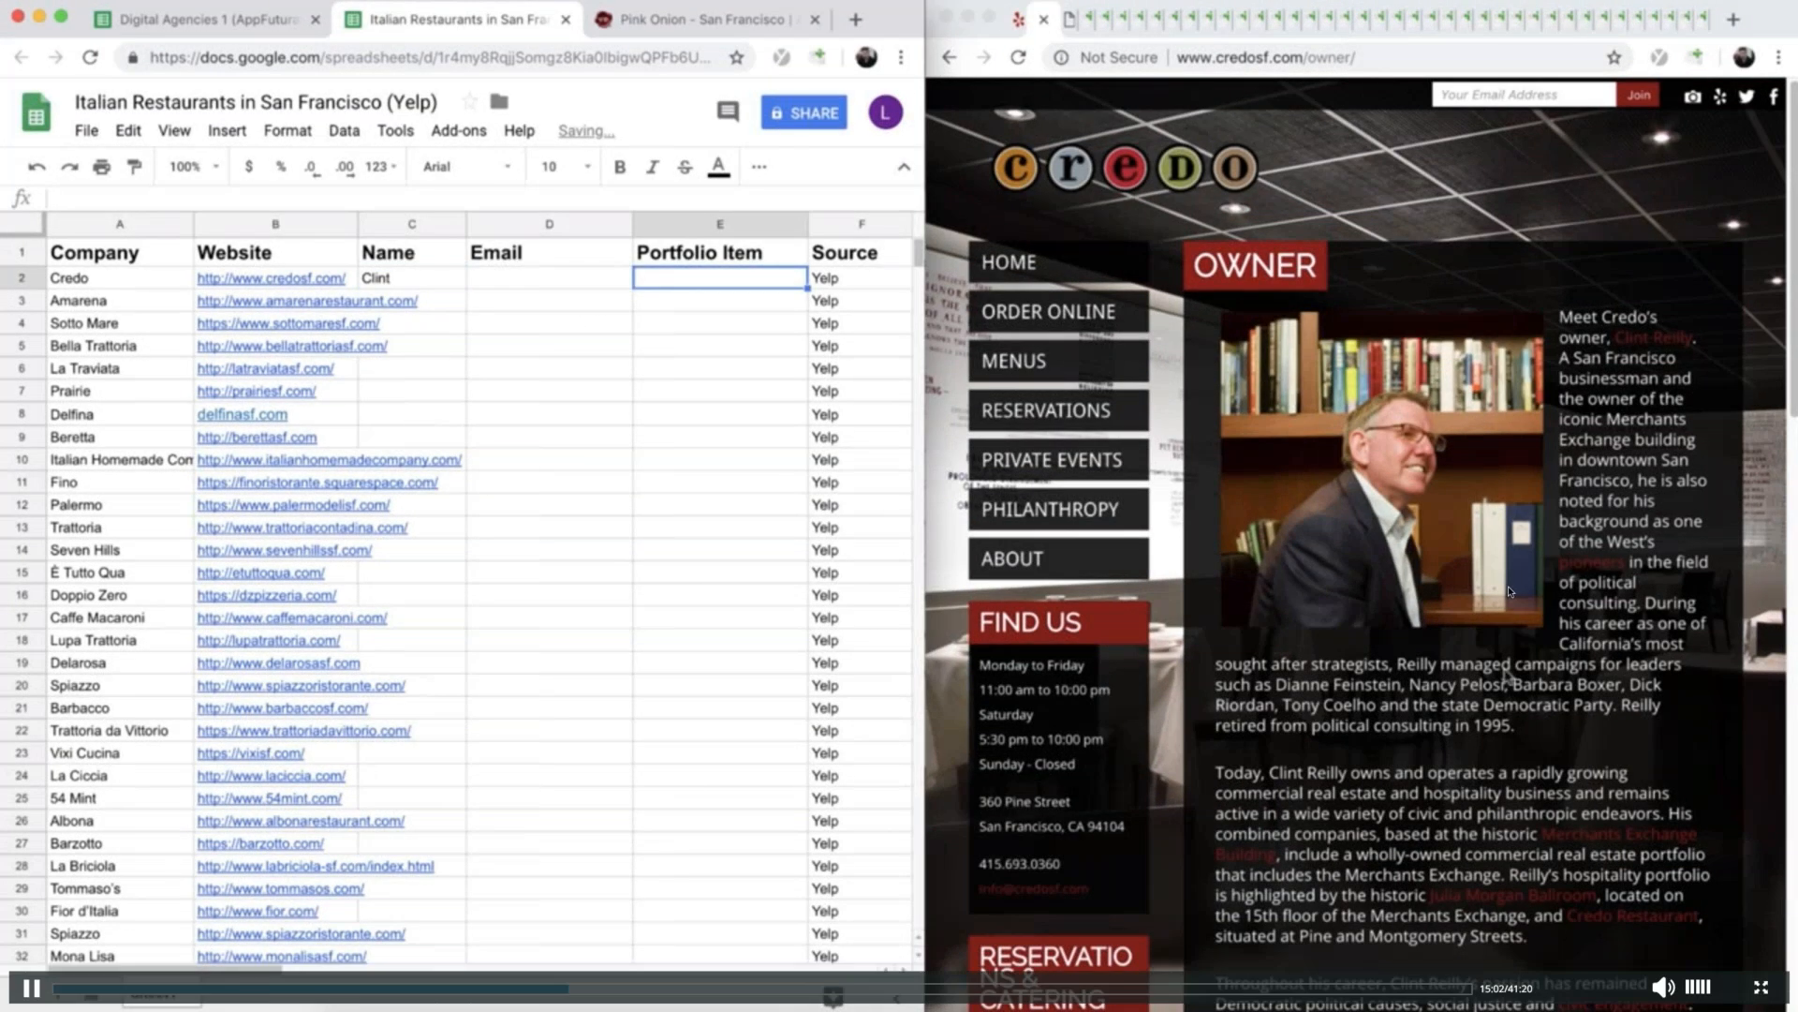
- Look through the news links on the Credo owner's page and open his Huffington Post blog article about Wall Street
{"action": "scroll", "coordinate": [1443, 712], "scroll_direction": "down", "scroll_amount": 2}
{"action": "scroll", "coordinate": [1393, 716], "scroll_direction": "down", "scroll_amount": 4}
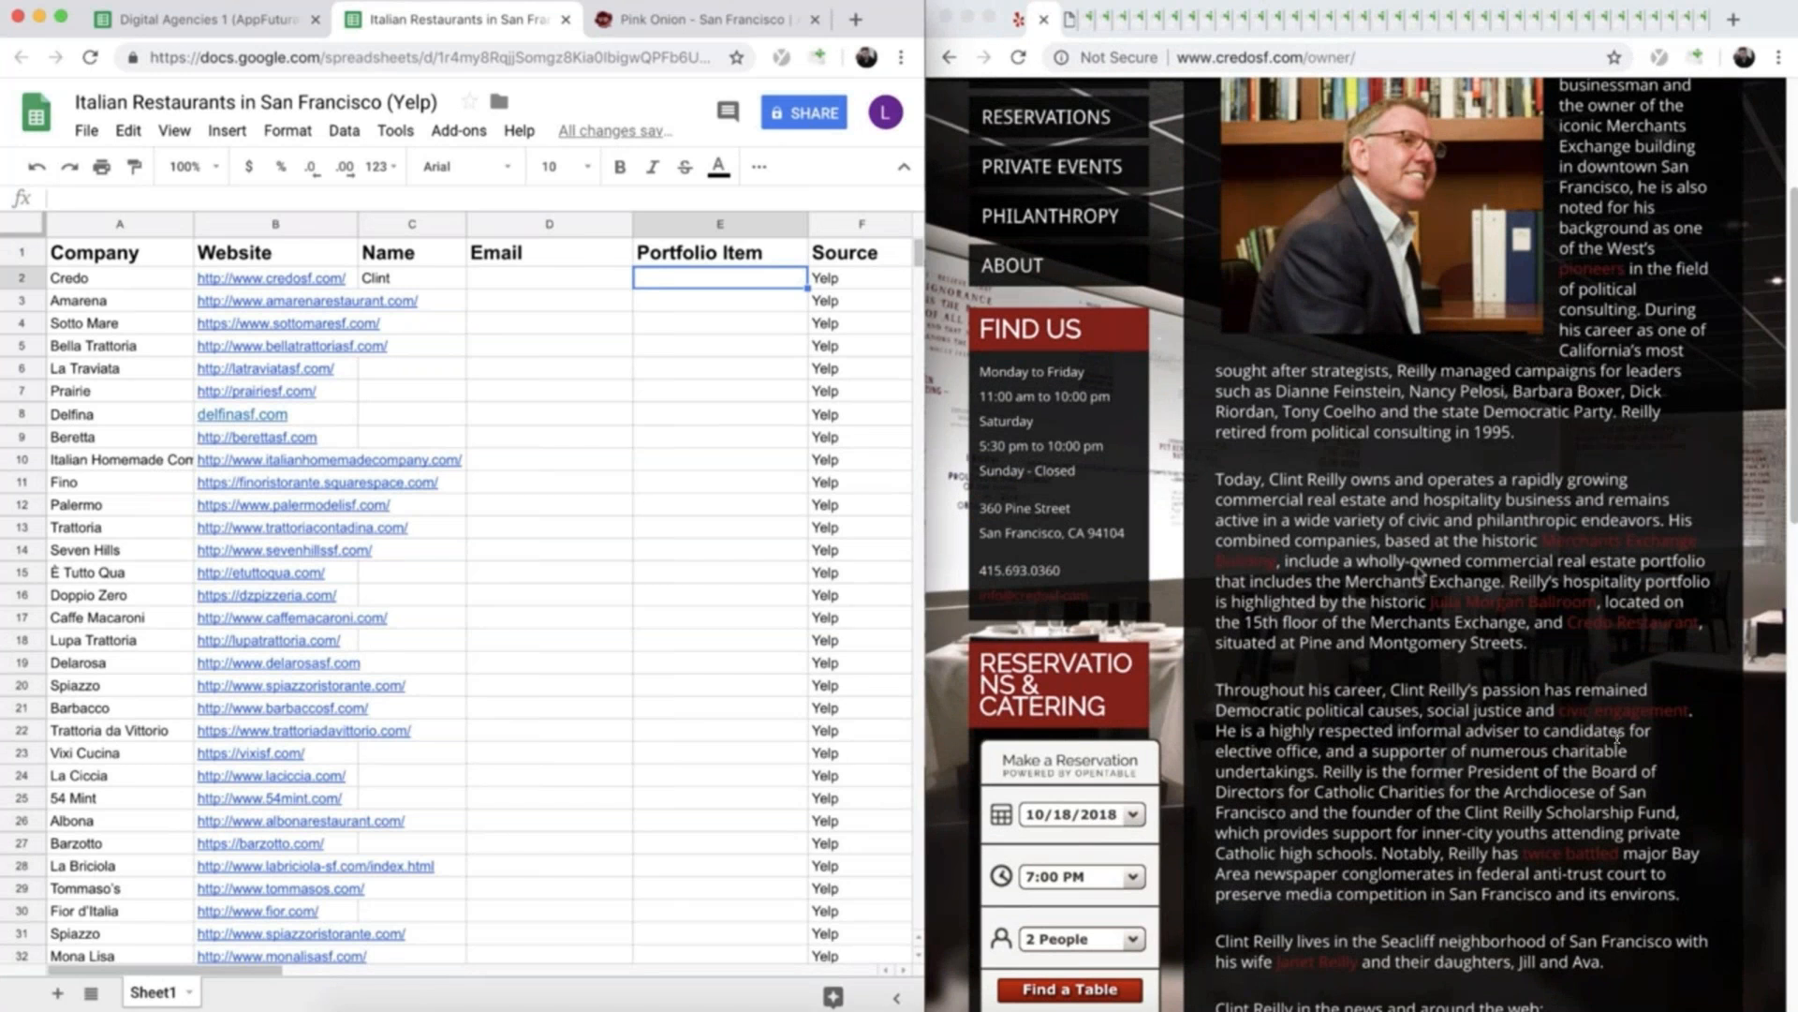
{"action": "scroll", "coordinate": [1485, 478], "scroll_direction": "down", "scroll_amount": 12}
{"action": "scroll", "coordinate": [1419, 573], "scroll_direction": "up", "scroll_amount": 9}
{"action": "scroll", "coordinate": [1419, 574], "scroll_direction": "down", "scroll_amount": 13}
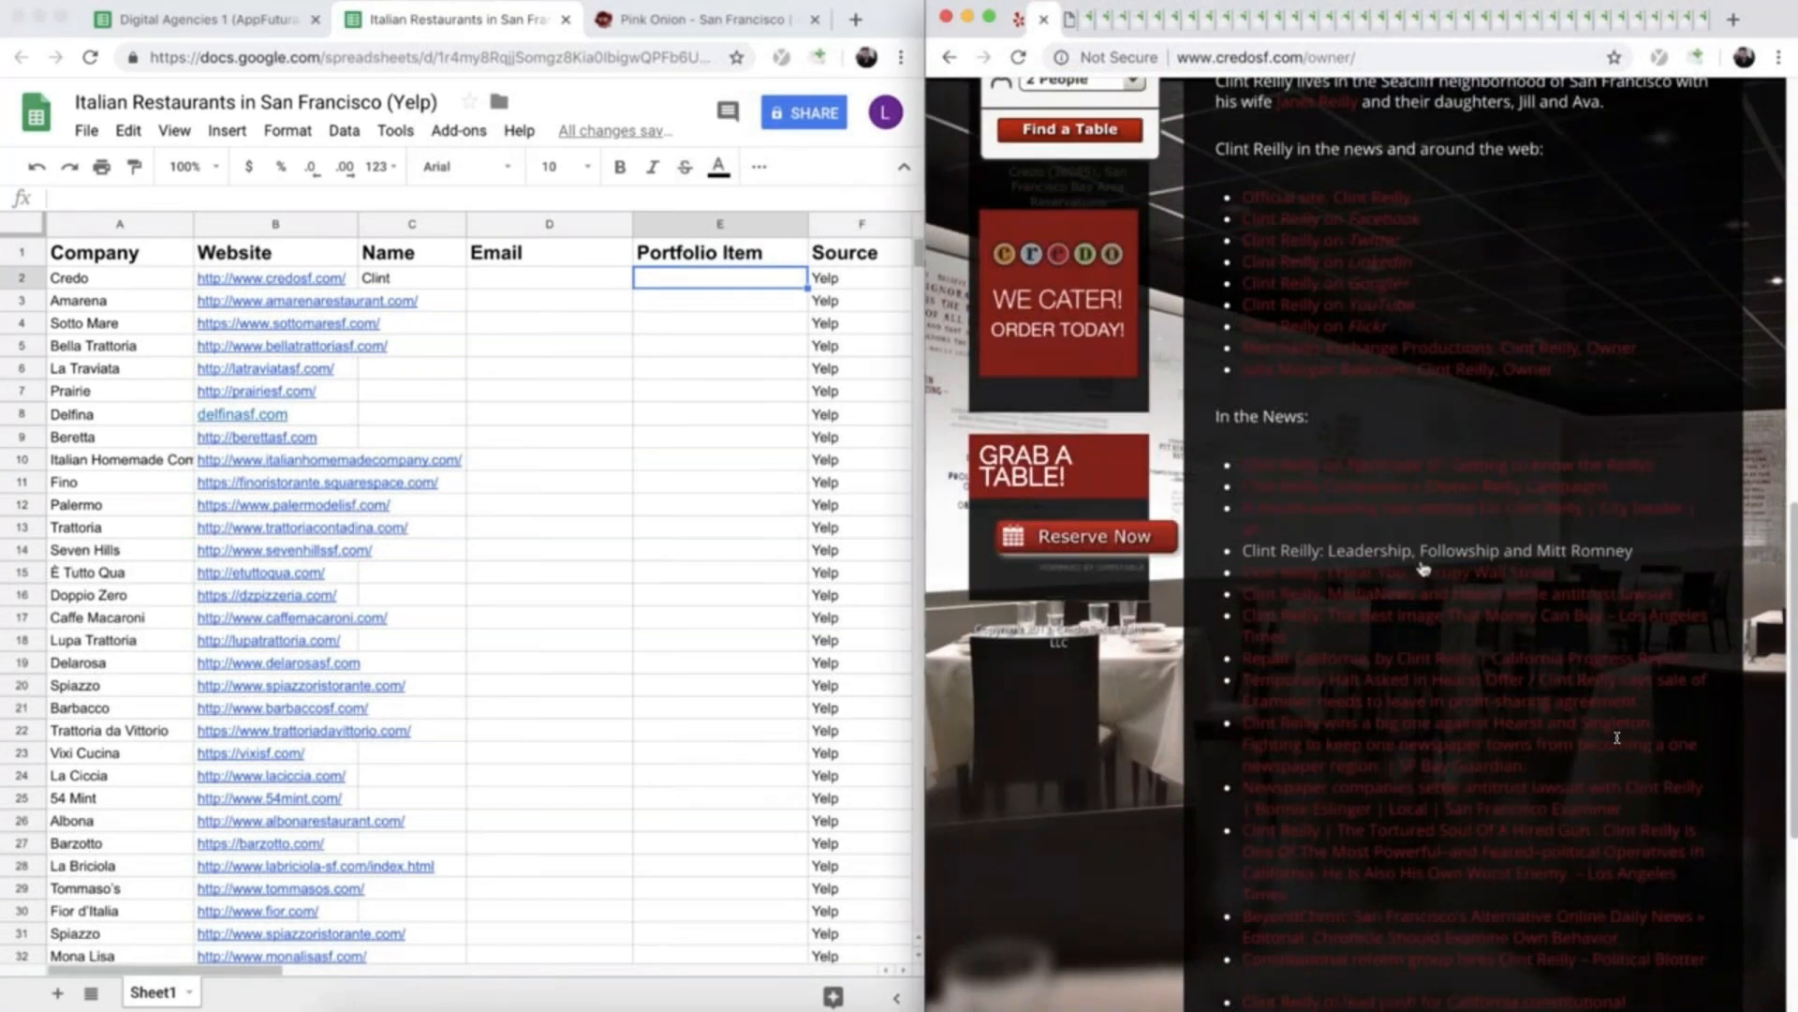
{"action": "left_click", "coordinate": [1419, 572]}
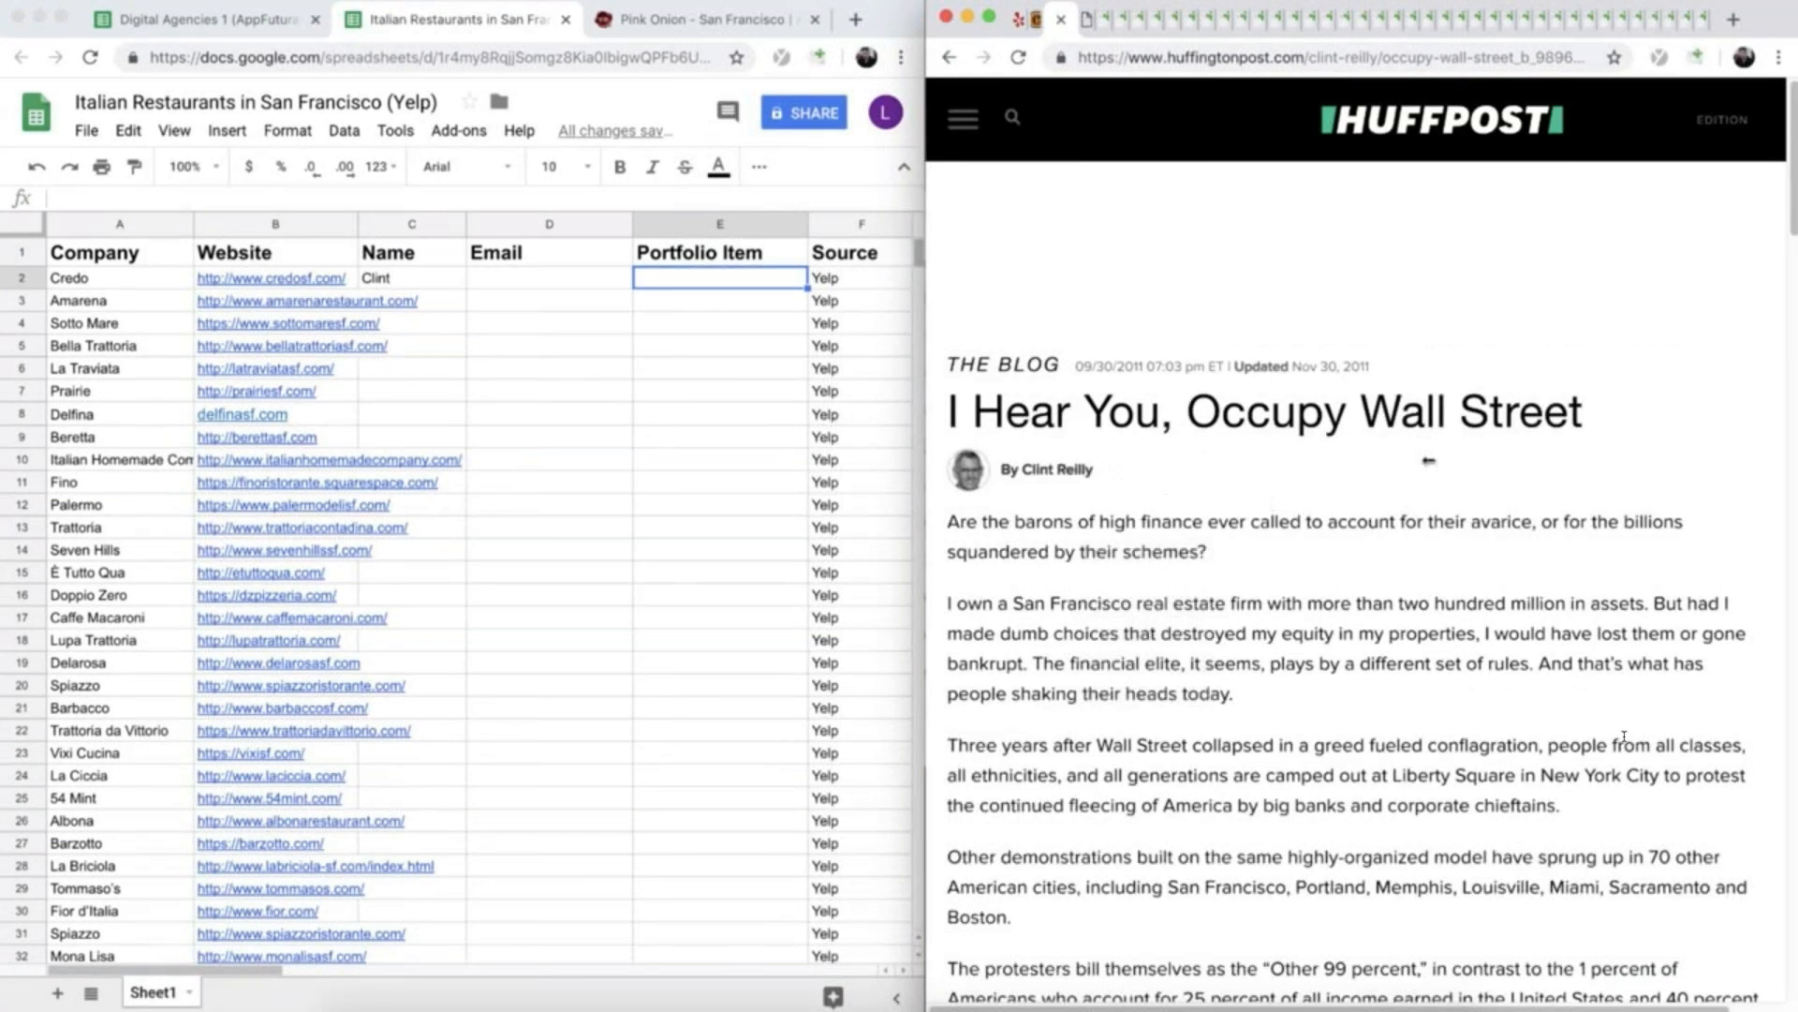
- Based on the article title's "Occupy Wall Street", enter Credo's portfolio item in E2, beginning "your work with occupy Wall"
{"action": "left_click_drag", "start_coordinate": [1585, 414], "coordinate": [1196, 412]}
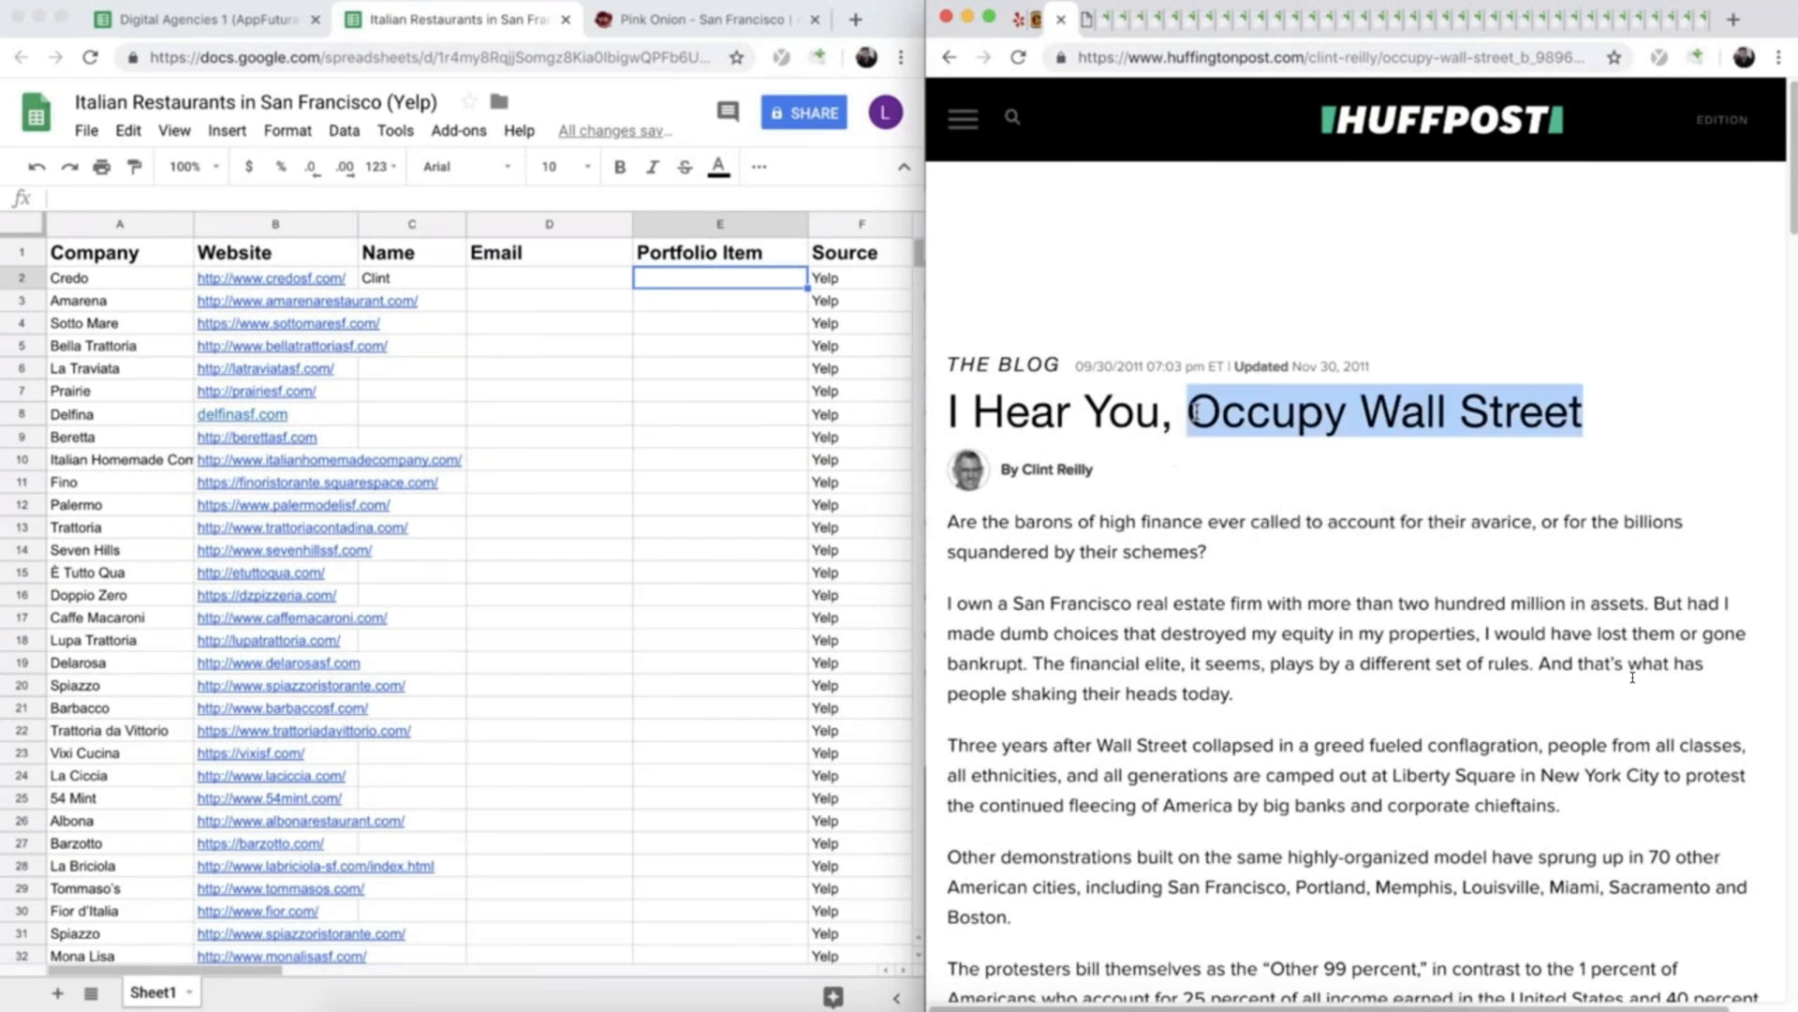
{"action": "right_click", "coordinate": [1302, 407]}
{"action": "left_click", "coordinate": [1334, 451]}
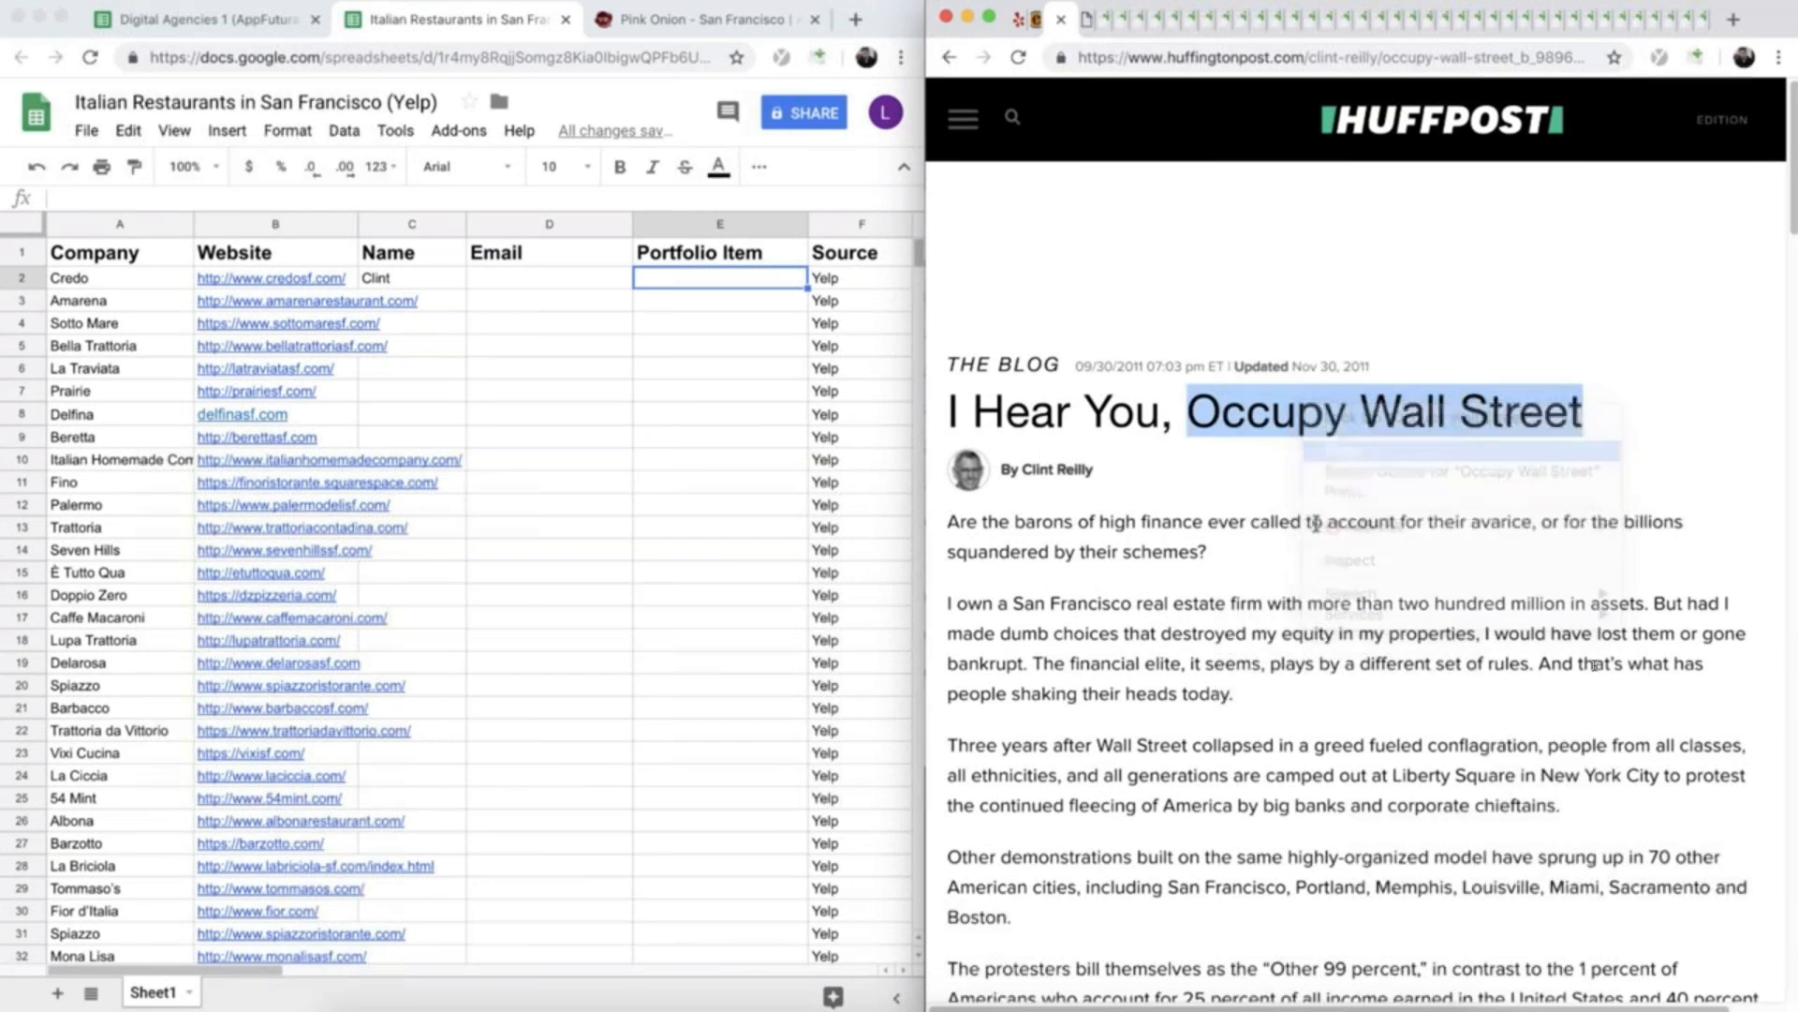
{"action": "left_click", "coordinate": [661, 281]}
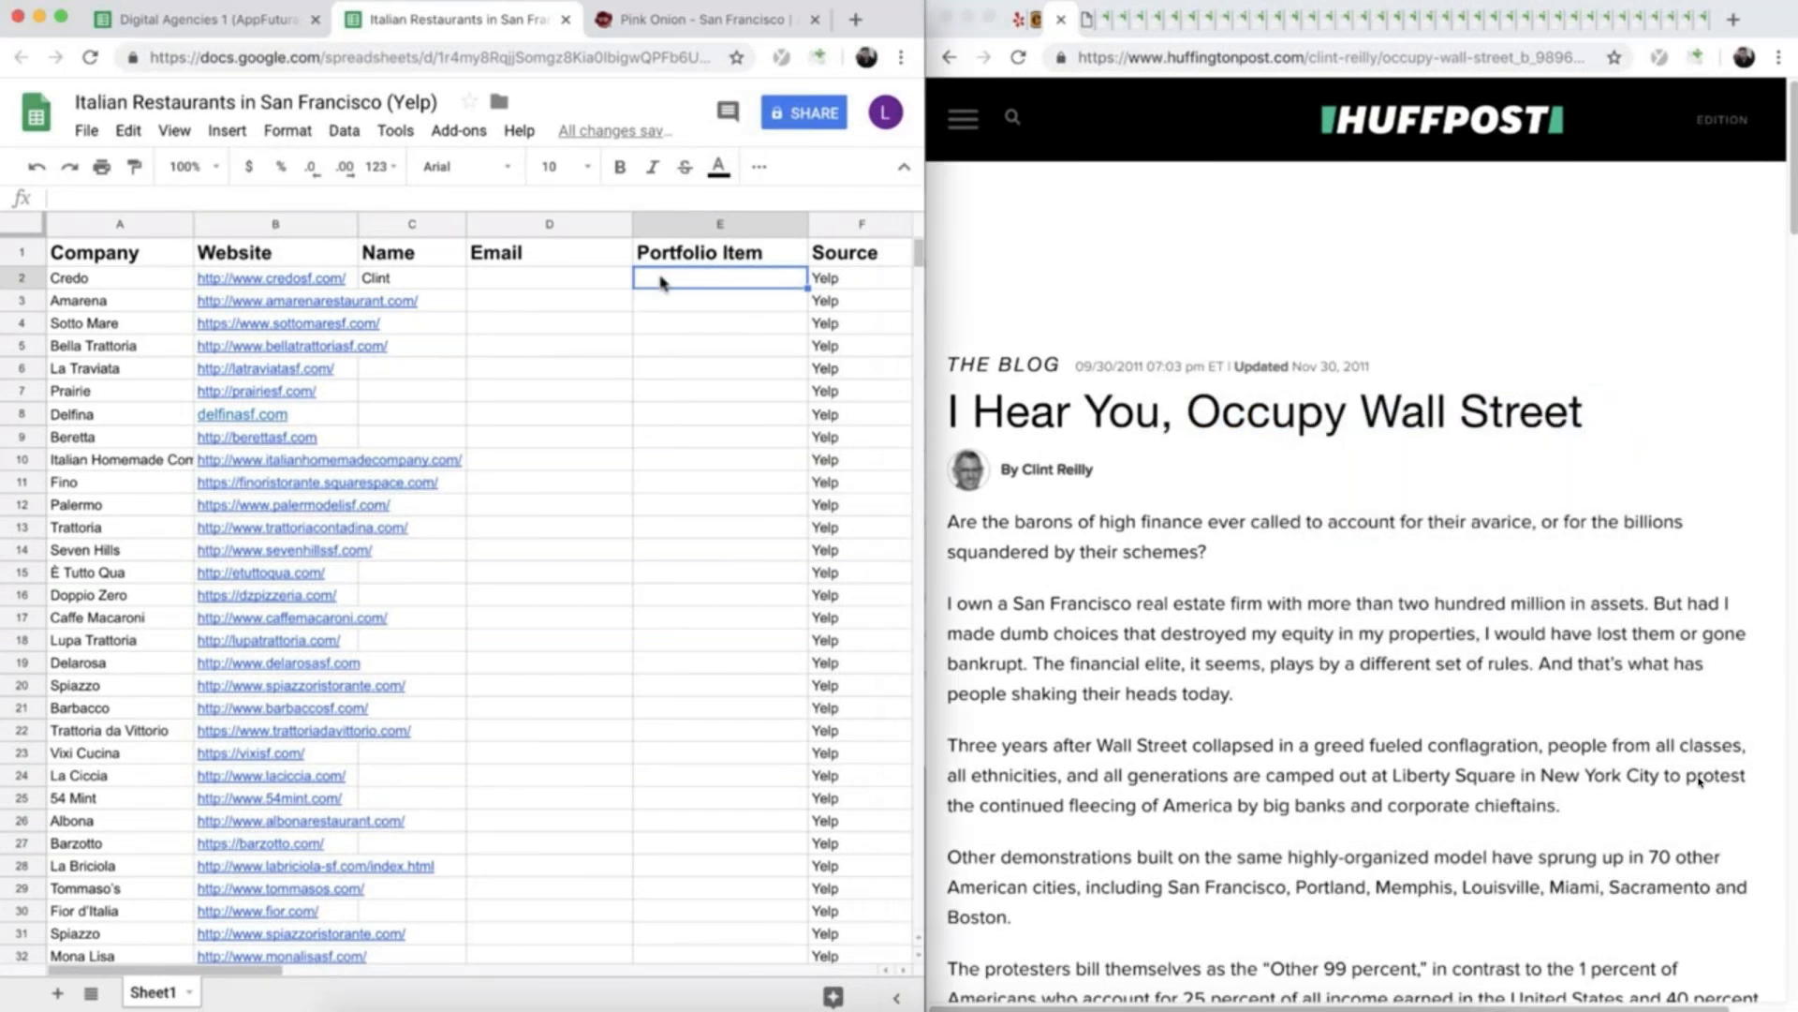
{"action": "type", "text": "your work with"}
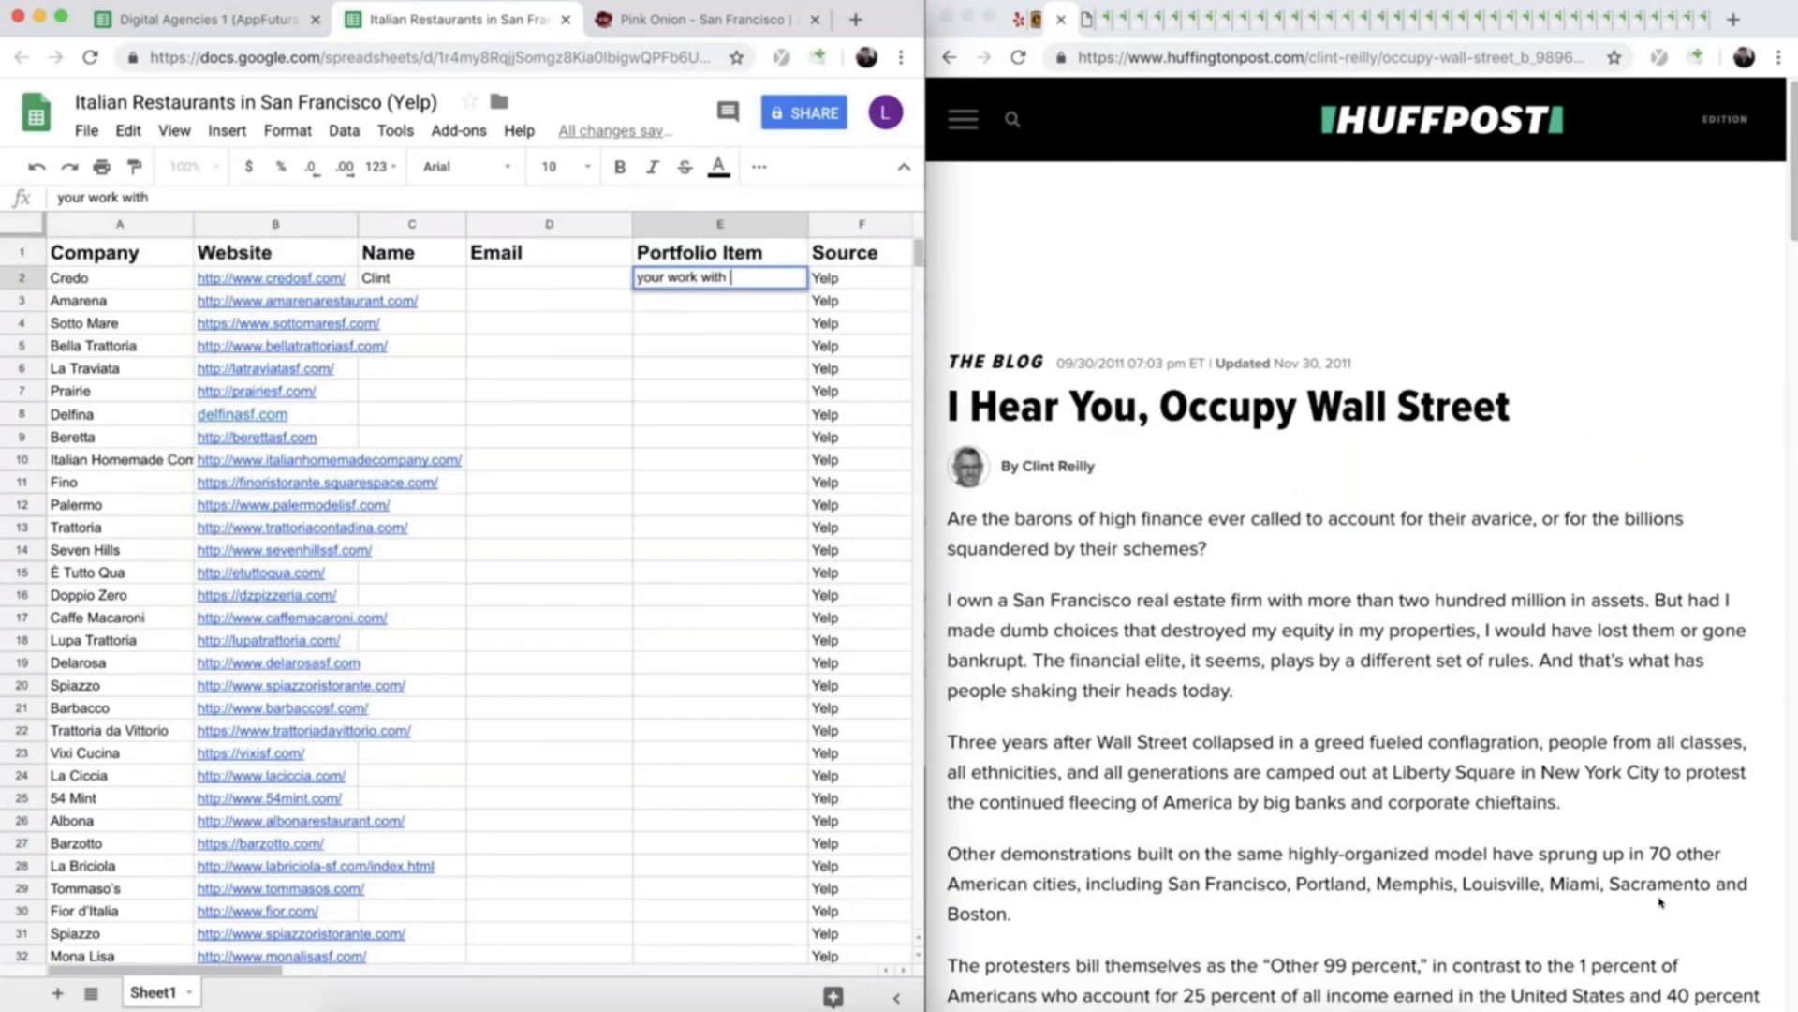
{"action": "type", "text": " occupy Wall"}
{"action": "left_click", "coordinate": [593, 279]}
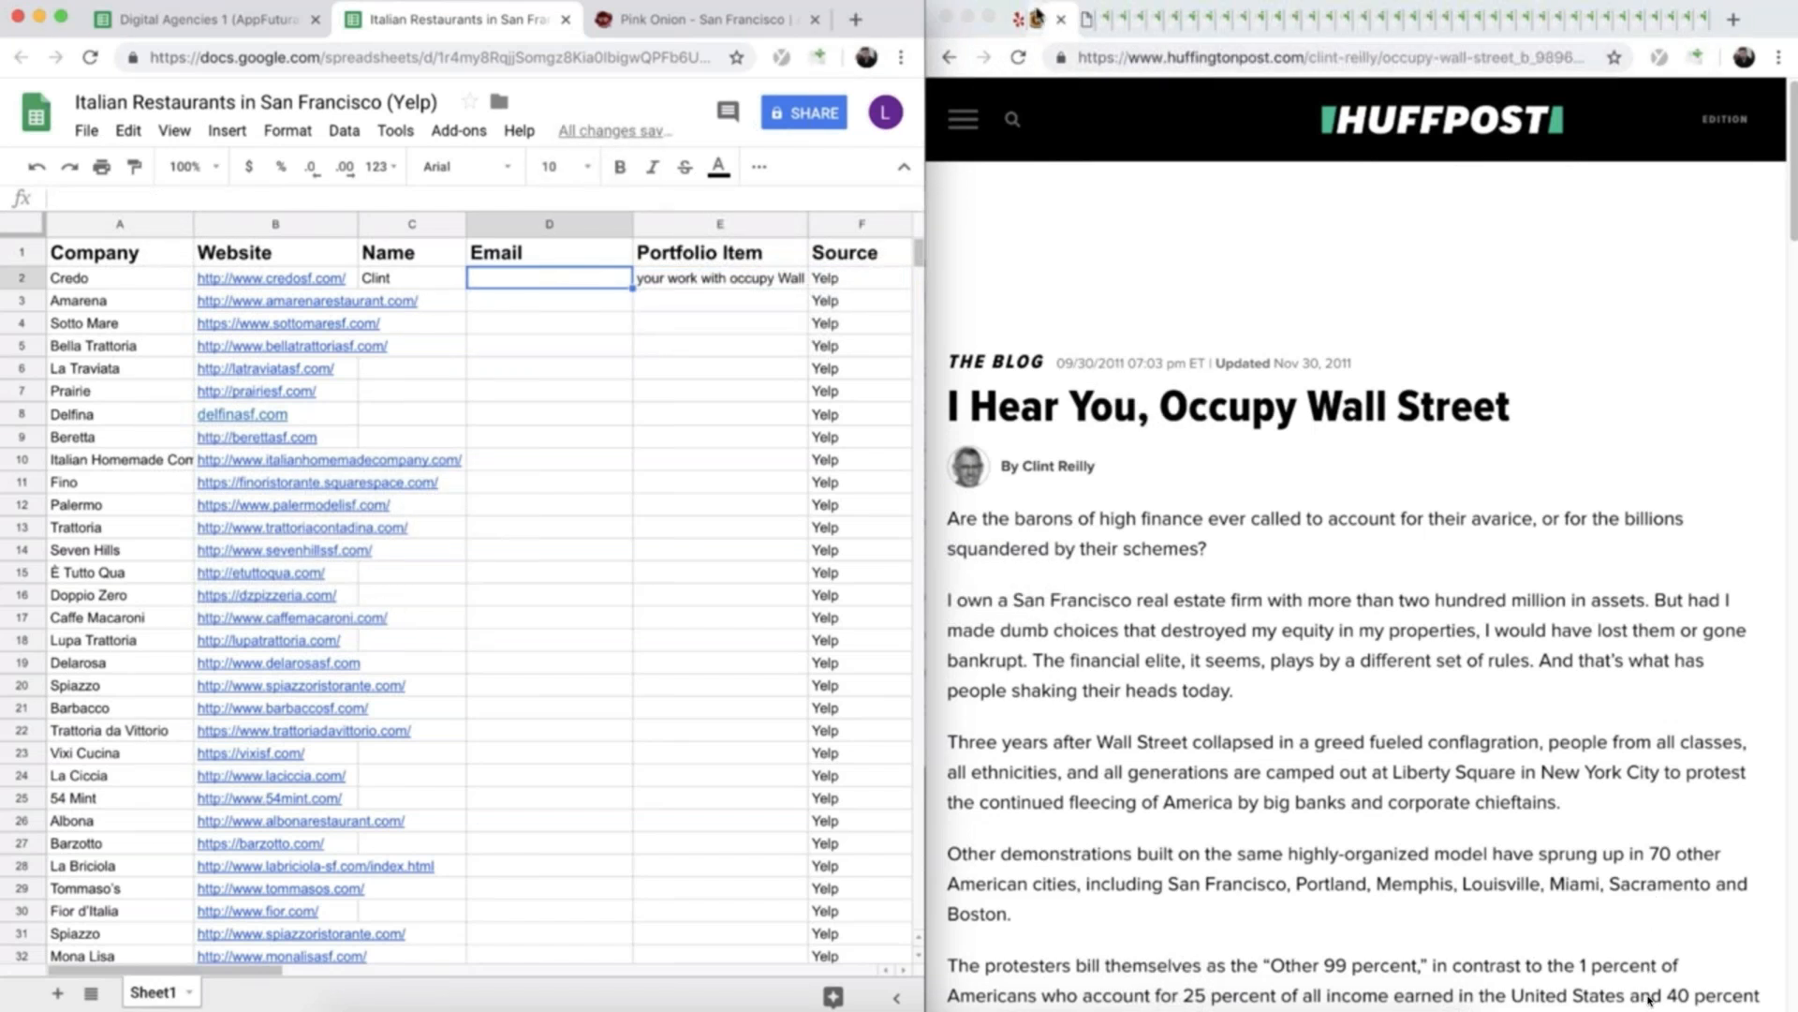
- Return to Credo's owner page to look for contact details and open hunter.io in the spreadsheet's browser window
{"action": "left_click", "coordinate": [1035, 18]}
{"action": "scroll", "coordinate": [1134, 936], "scroll_direction": "down", "scroll_amount": 5}
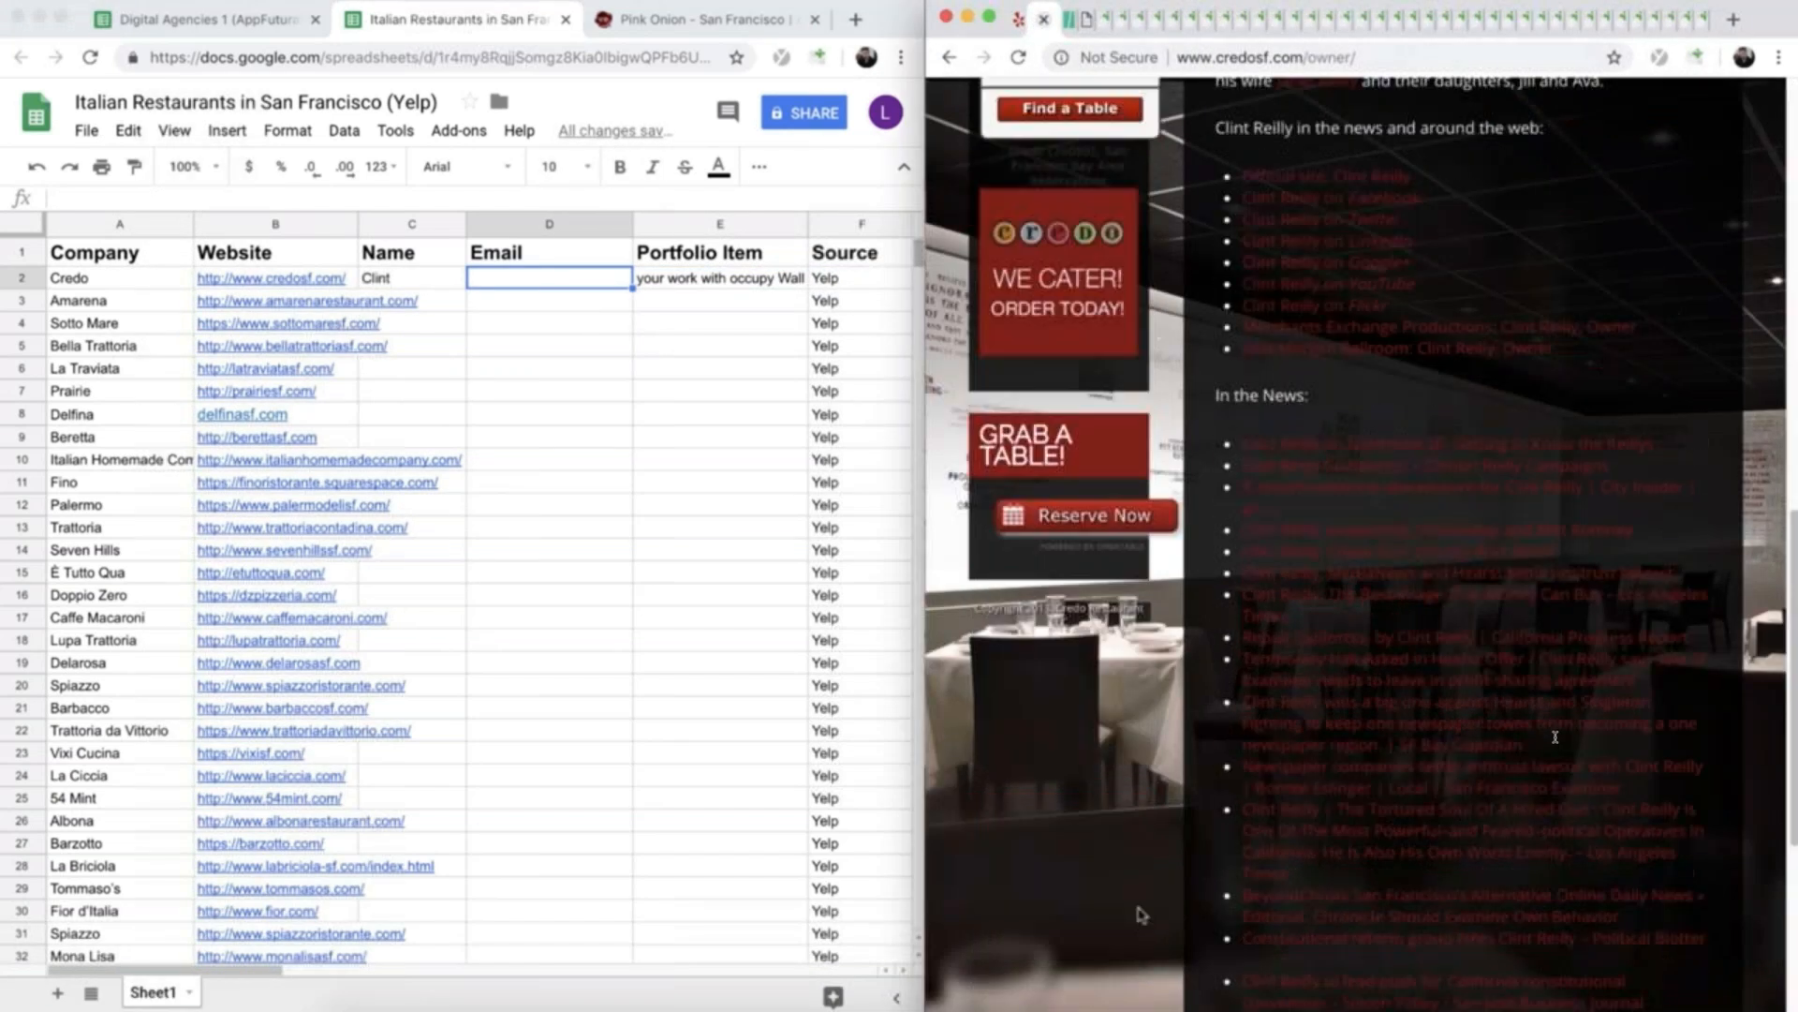
{"action": "scroll", "coordinate": [1141, 916], "scroll_direction": "up", "scroll_amount": 5}
{"action": "scroll", "coordinate": [1136, 717], "scroll_direction": "up", "scroll_amount": 5}
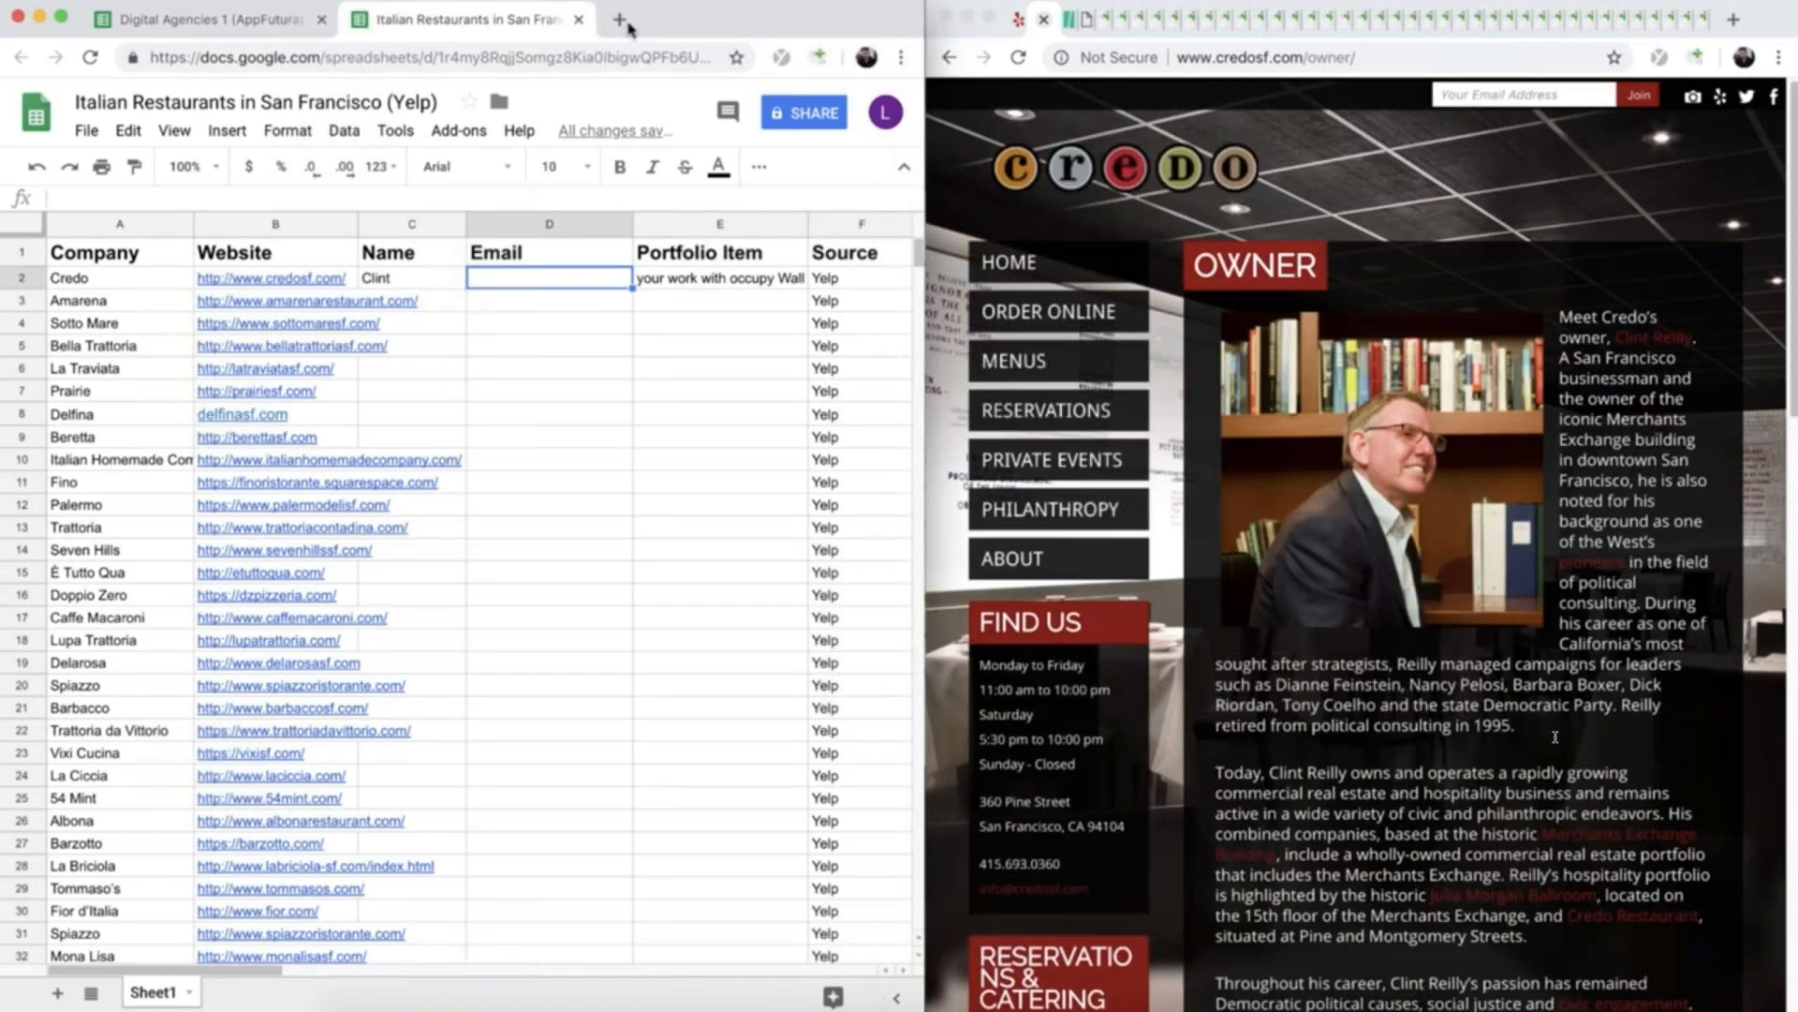
{"action": "left_click", "coordinate": [619, 20]}
{"action": "type", "text": "hunter.io"}
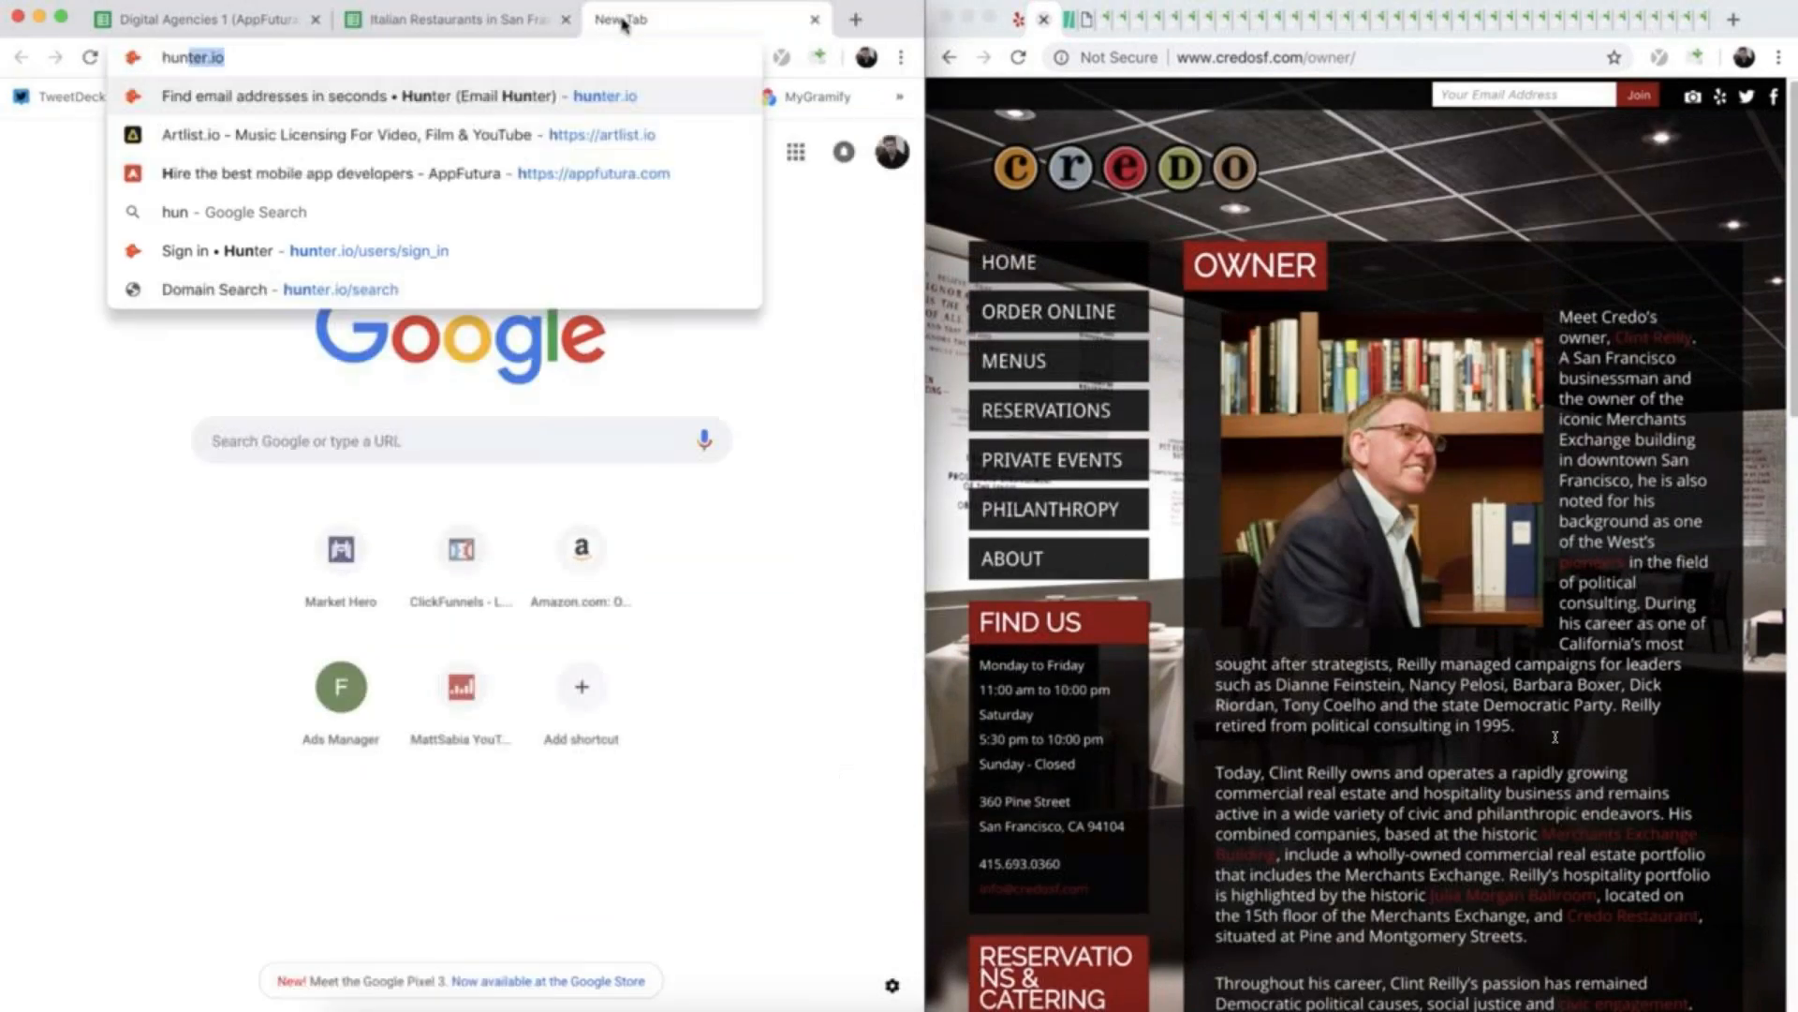
{"action": "key", "text": "Return"}
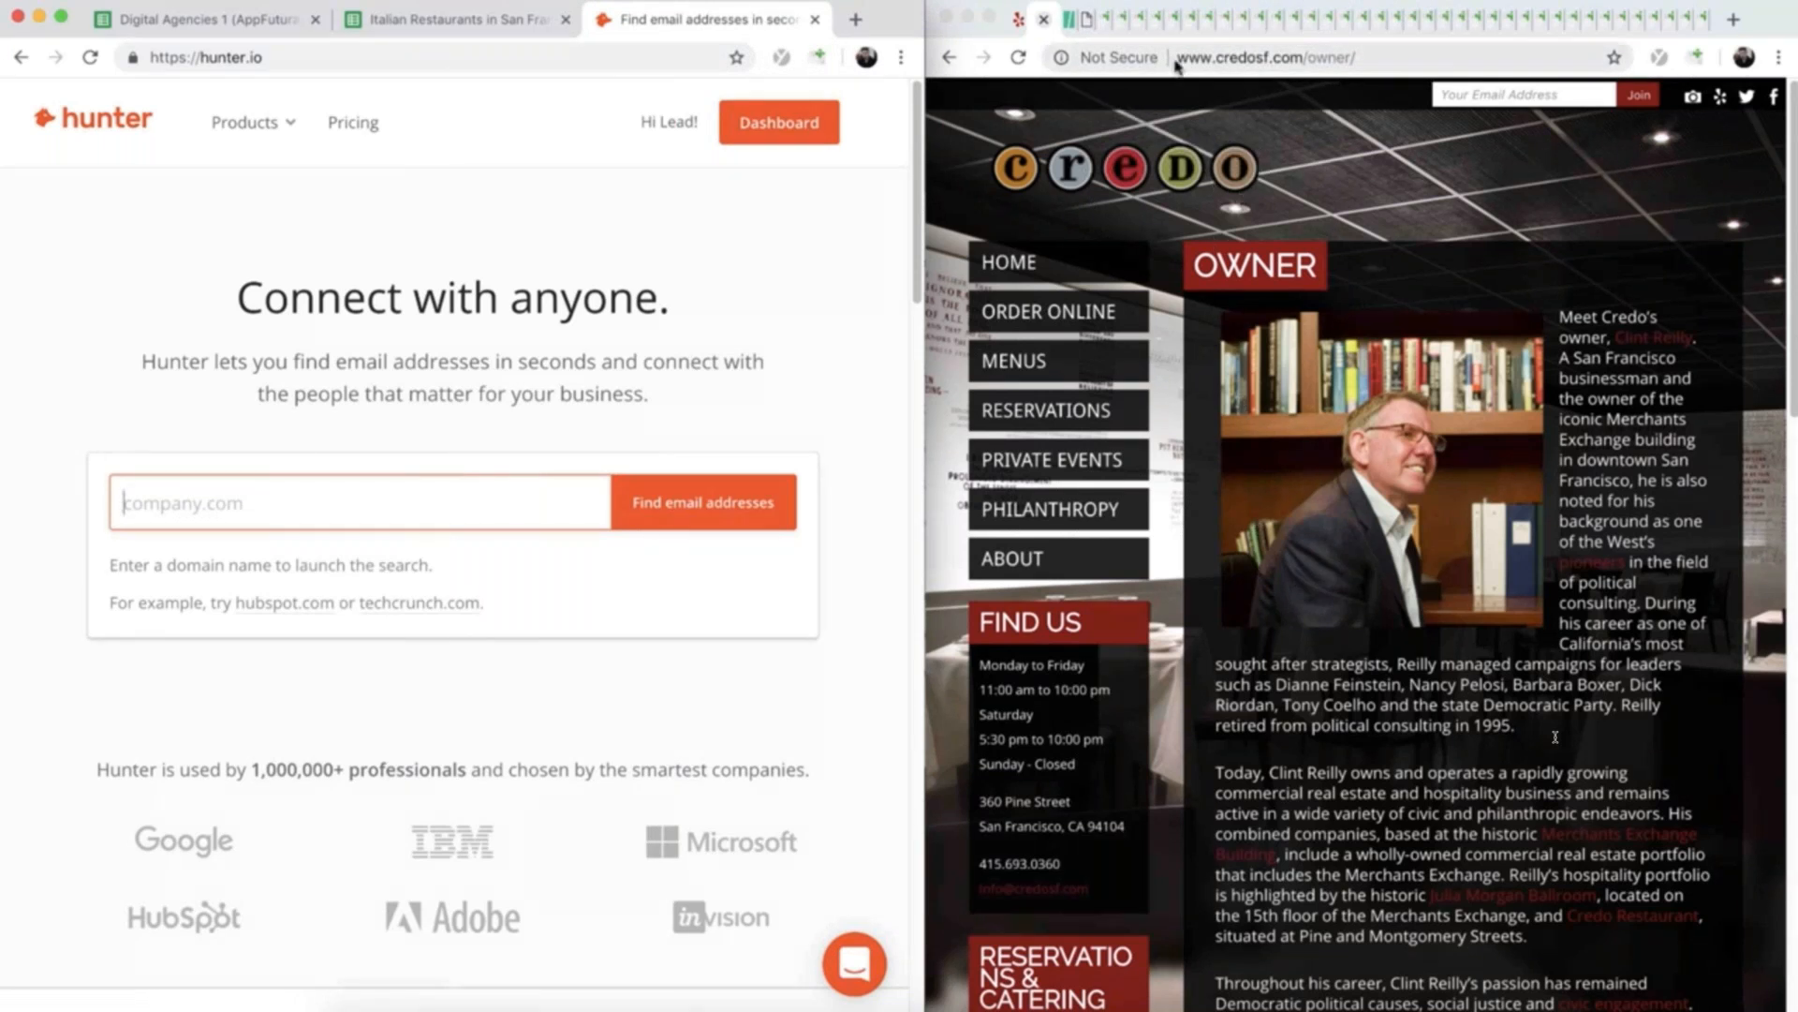
- Search Hunter for e-mail addresses at Credo's domain, credosf.com
{"action": "left_click", "coordinate": [1216, 57]}
{"action": "left_click_drag", "start_coordinate": [1277, 60], "coordinate": [1301, 60]}
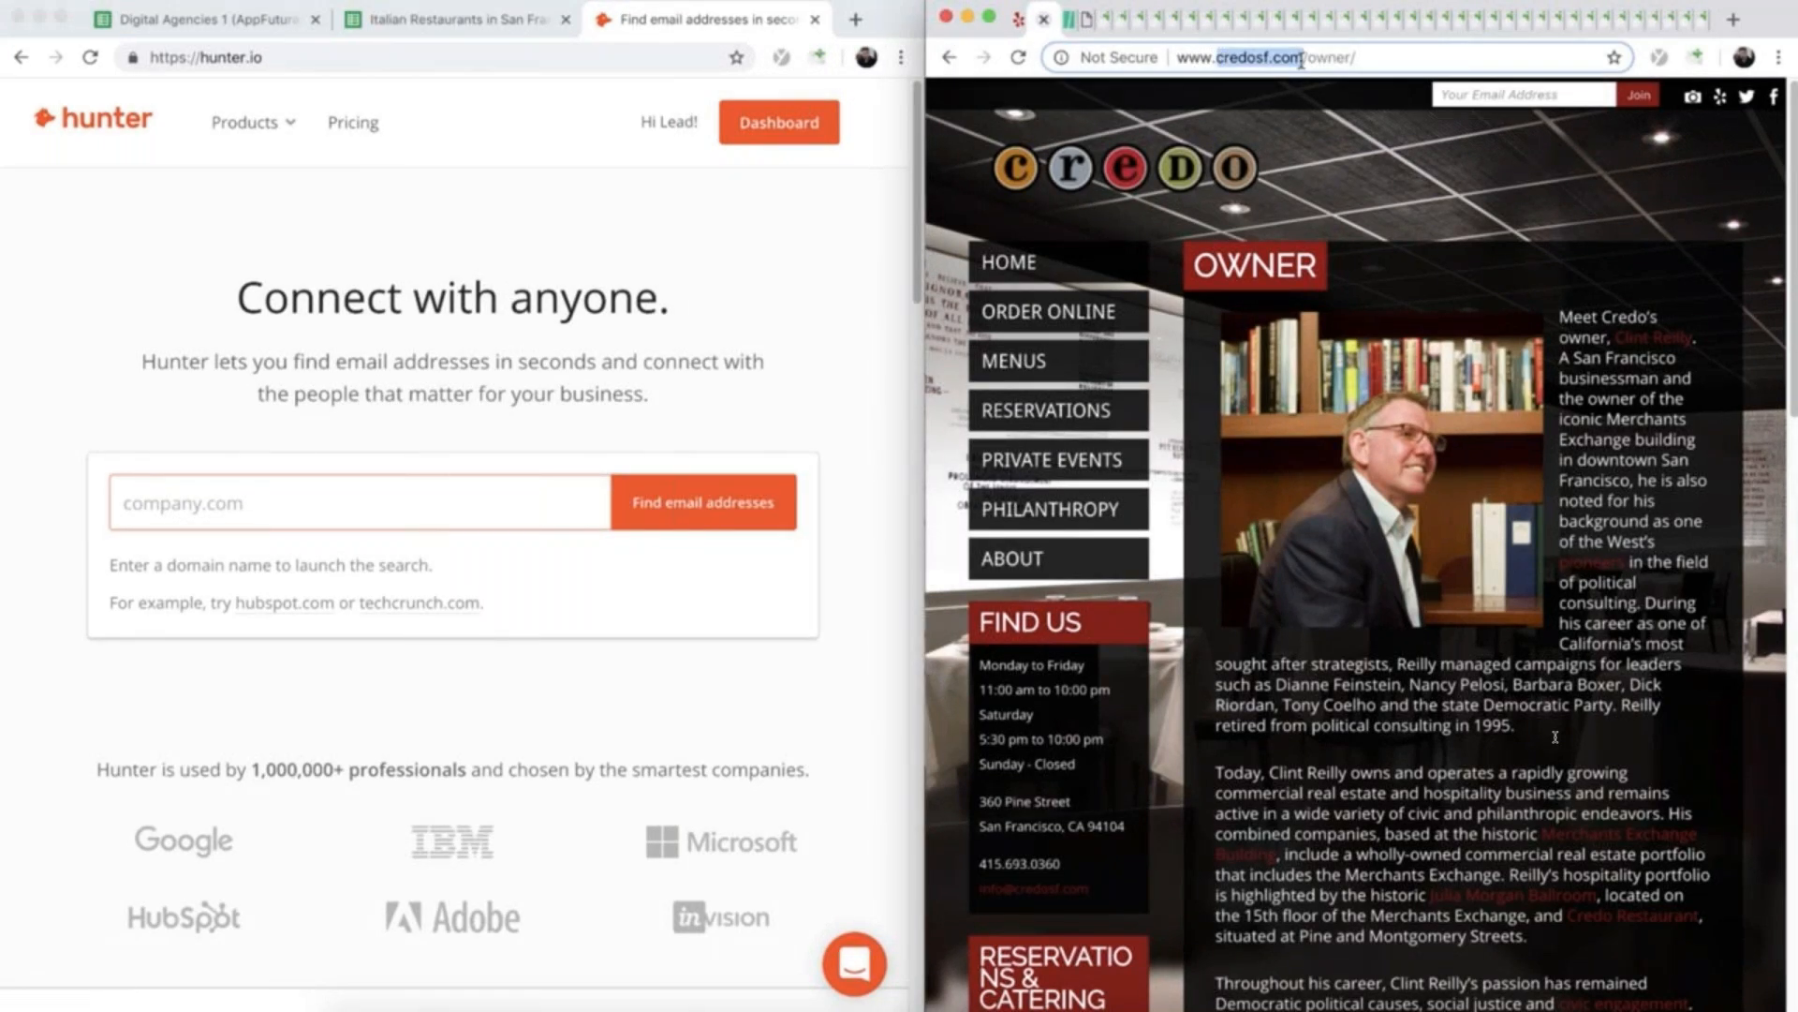
{"action": "left_click", "coordinate": [200, 504]}
{"action": "key", "text": "super+v"}
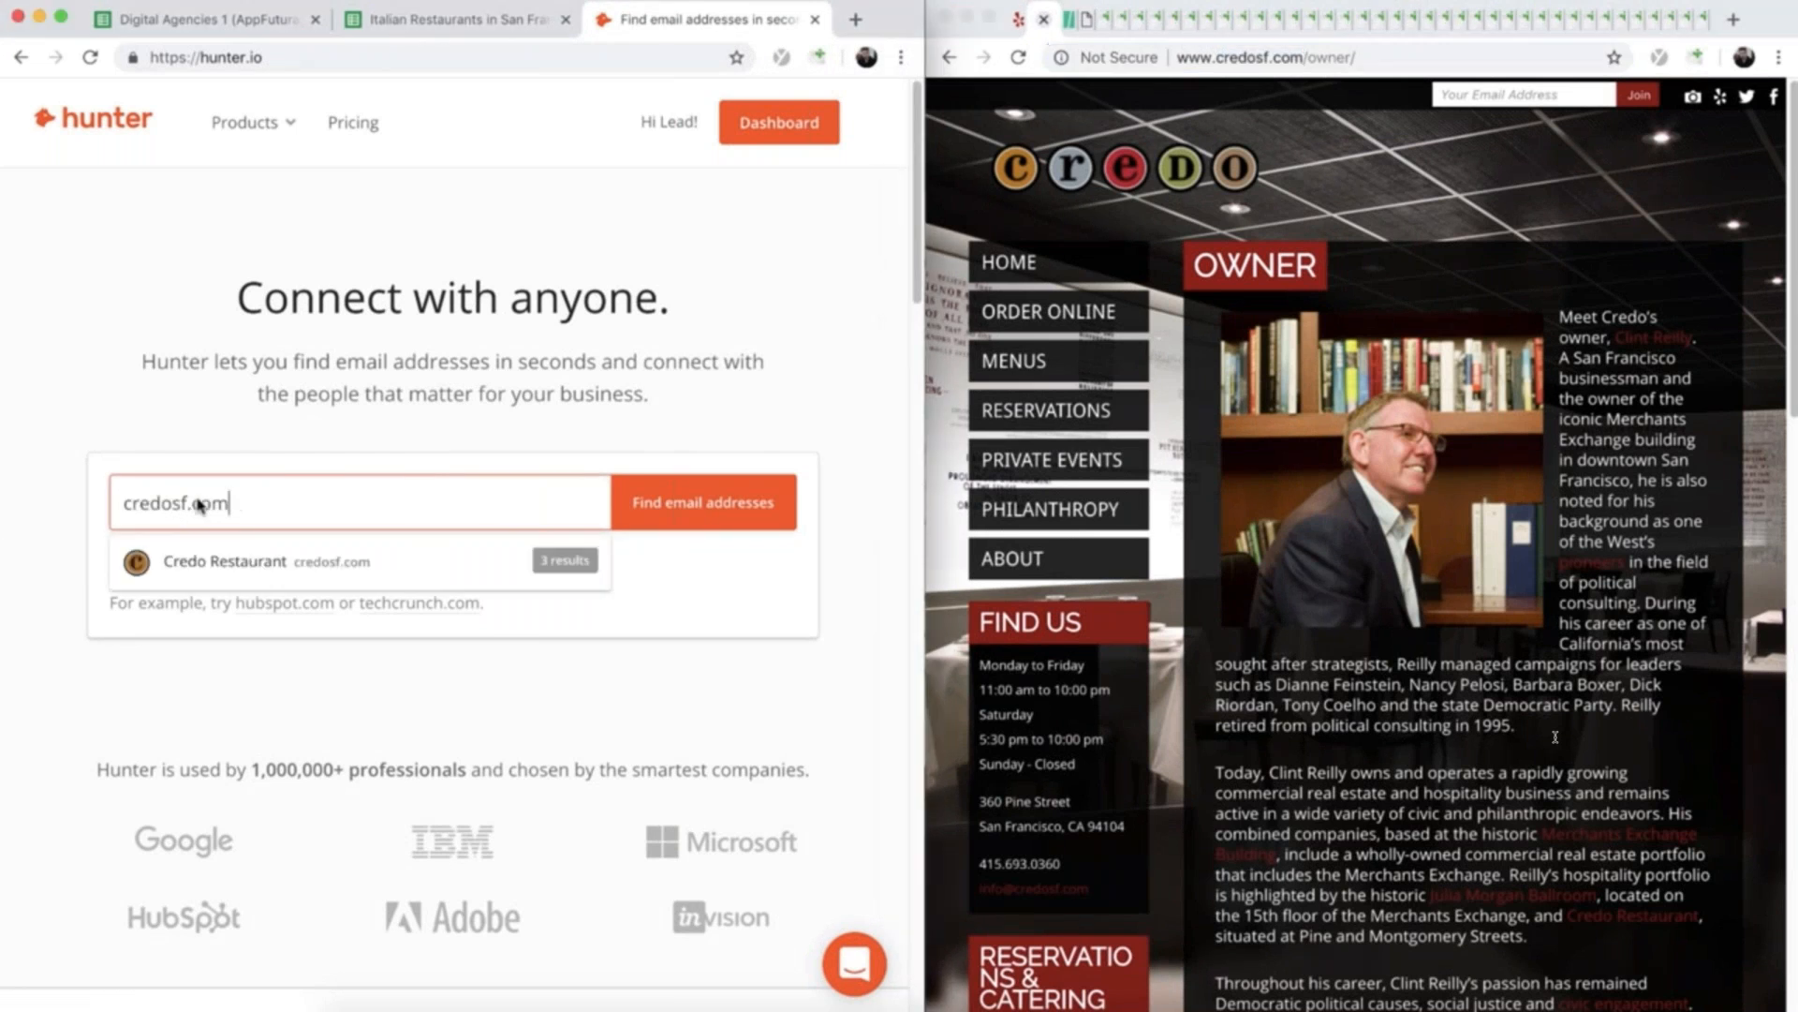
{"action": "left_click", "coordinate": [687, 508]}
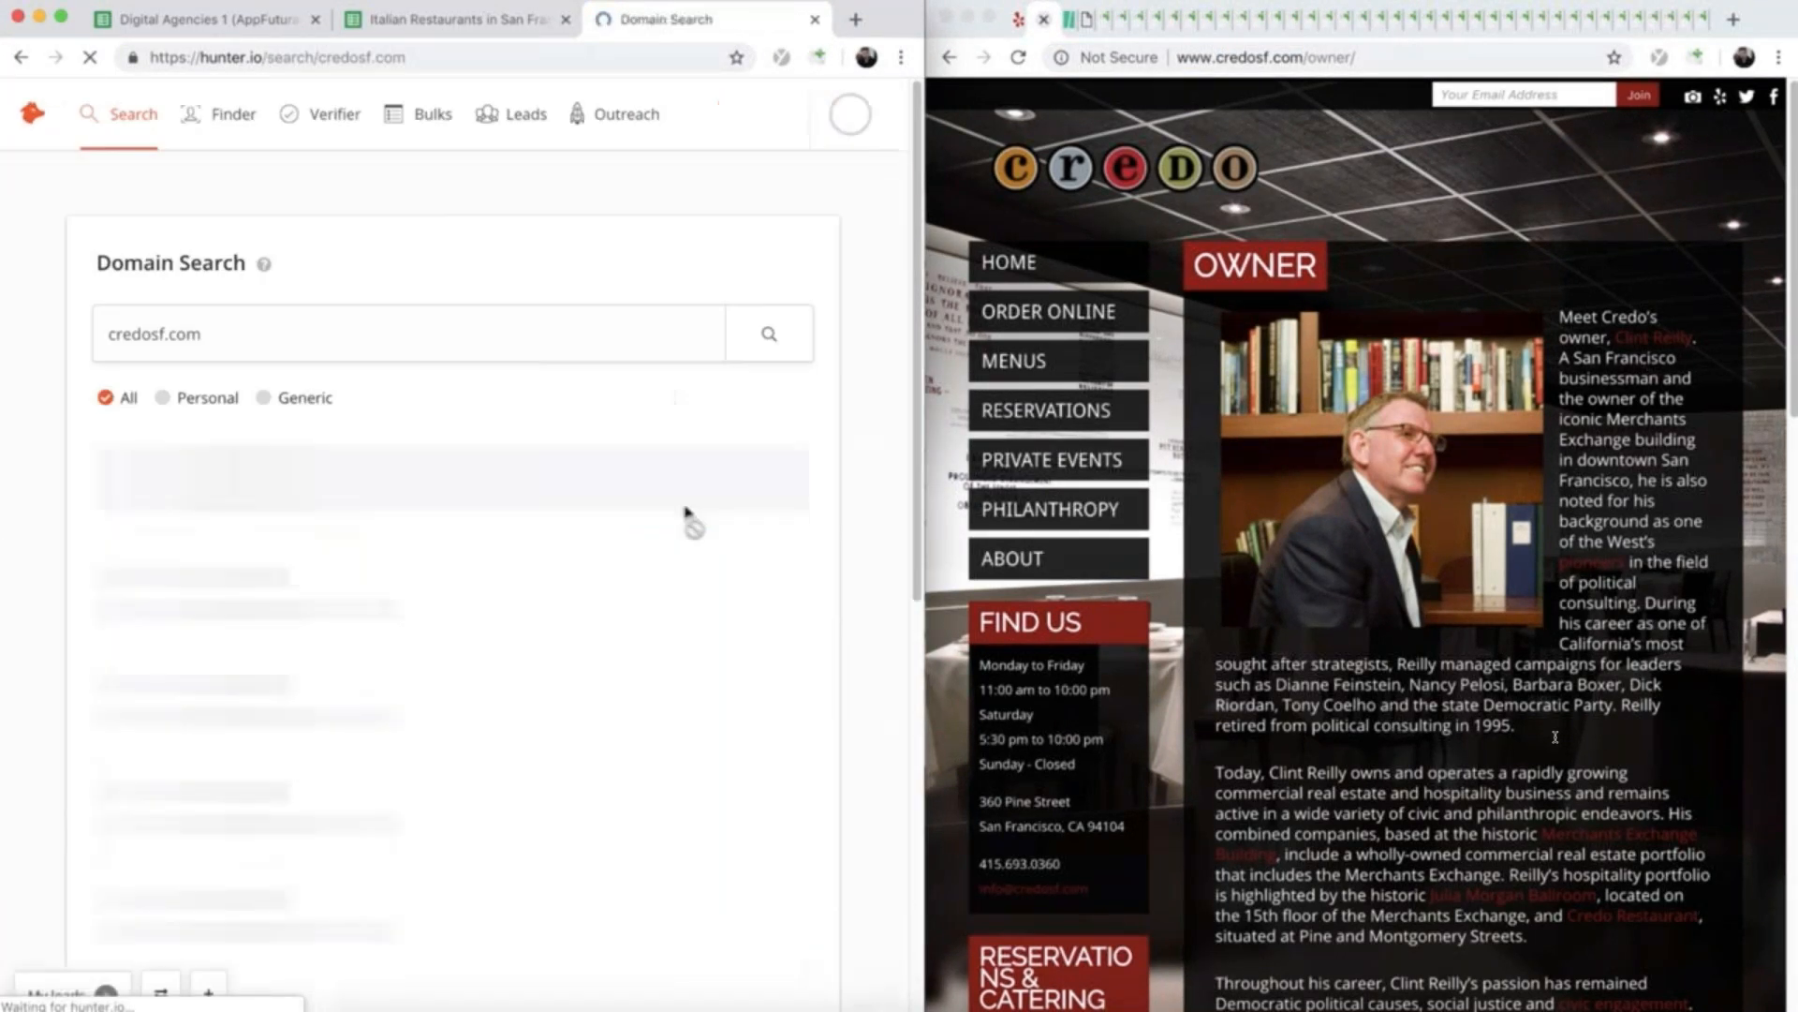
- Copy the owner's e-mail address from the Hunter results into Credo's Email cell D2 and close the Credo and HuffPost pages
{"action": "left_click_drag", "start_coordinate": [101, 808], "coordinate": [235, 818]}
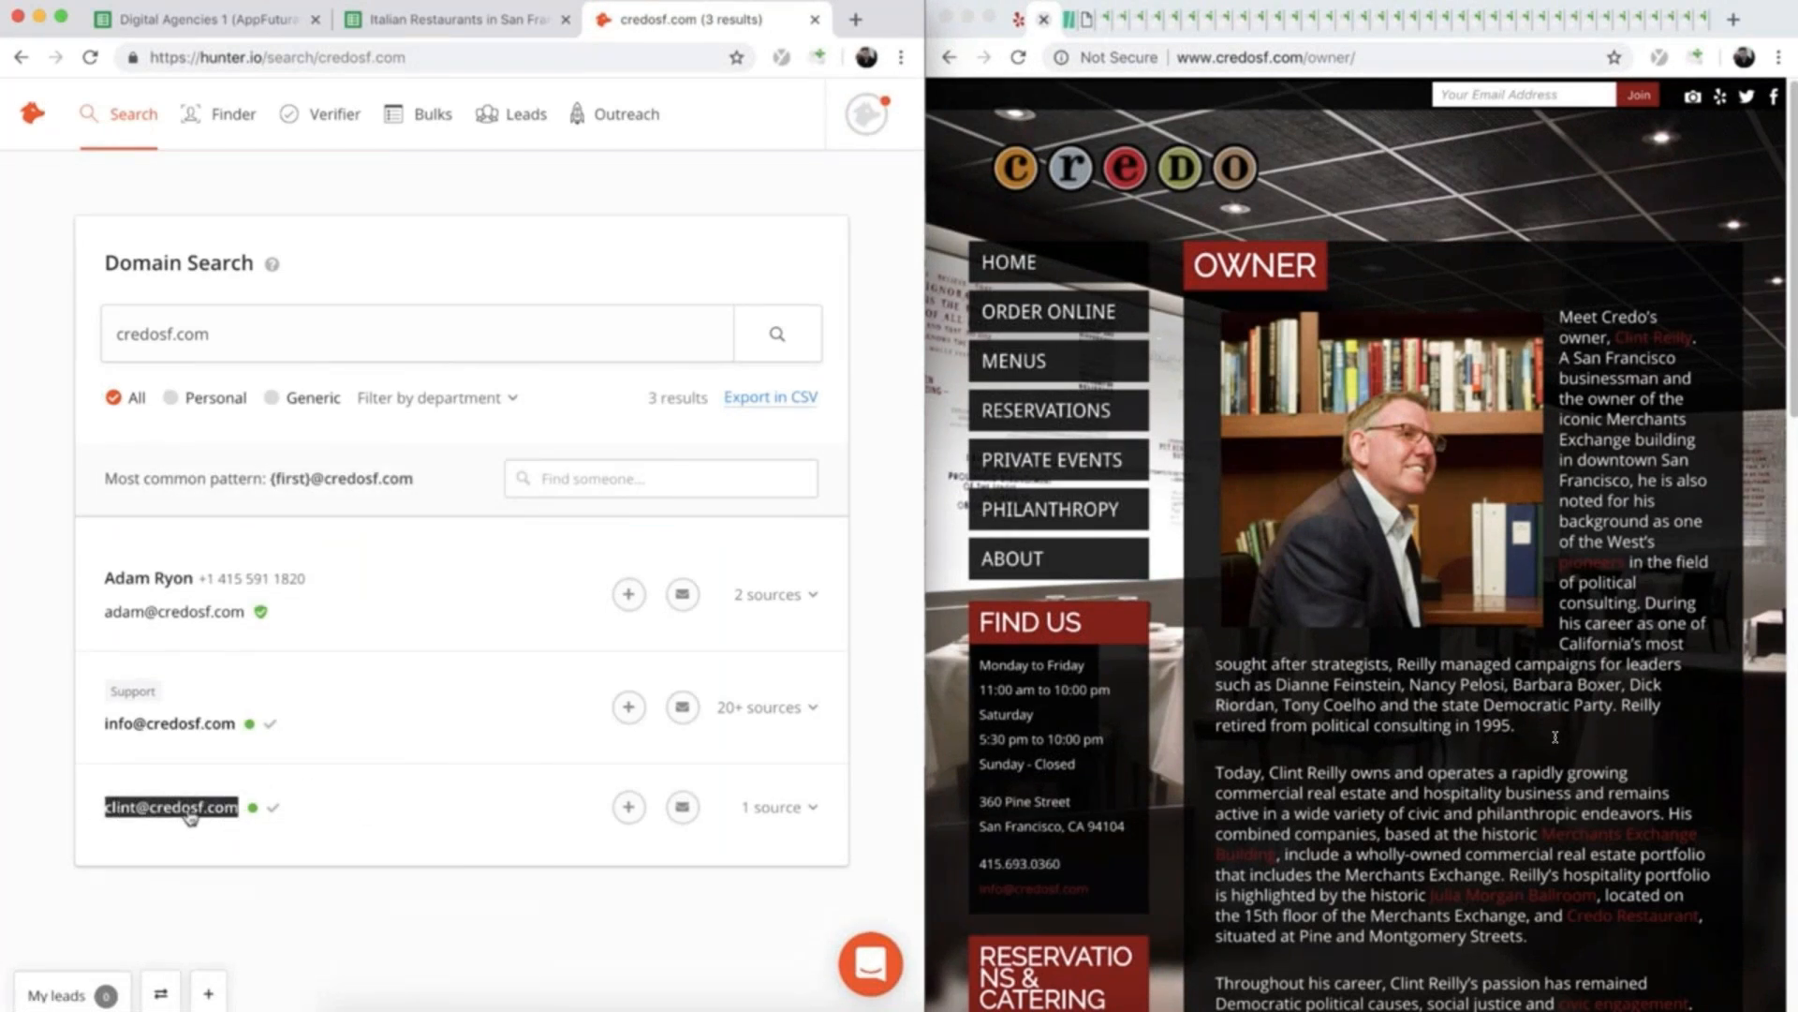
{"action": "right_click", "coordinate": [188, 811]}
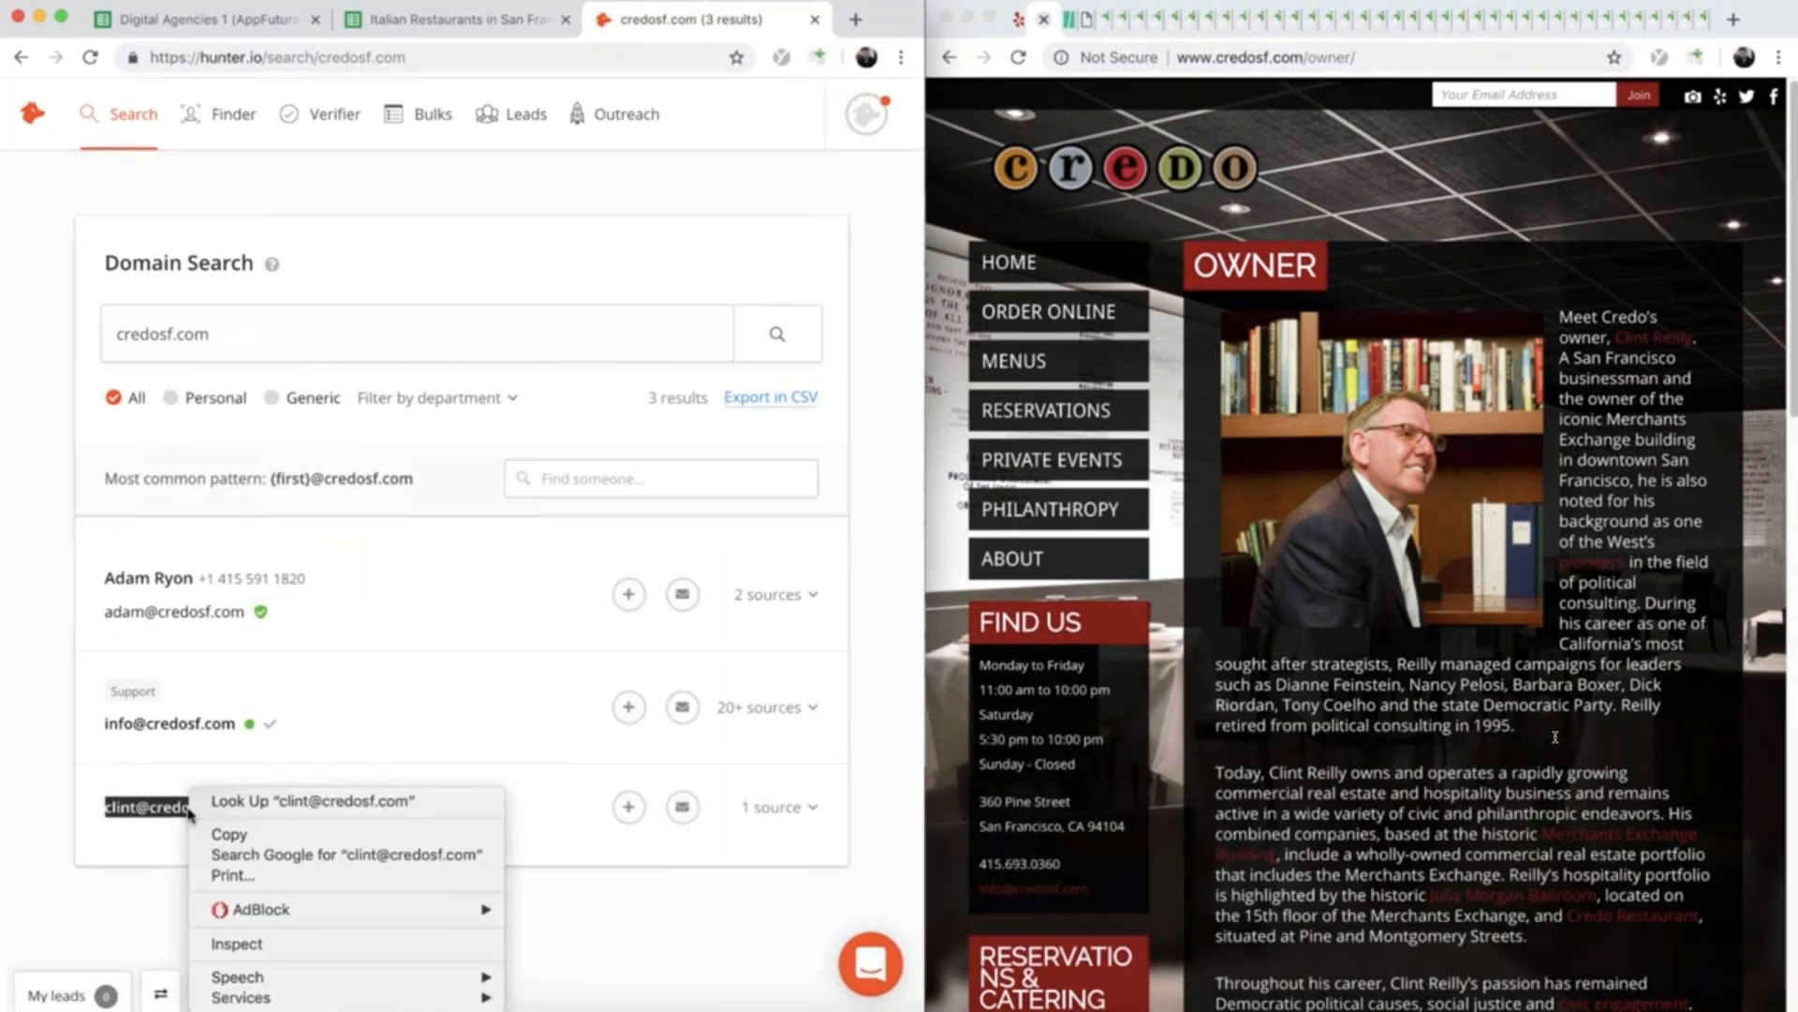
{"action": "left_click", "coordinate": [228, 834]}
{"action": "left_click", "coordinate": [417, 21]}
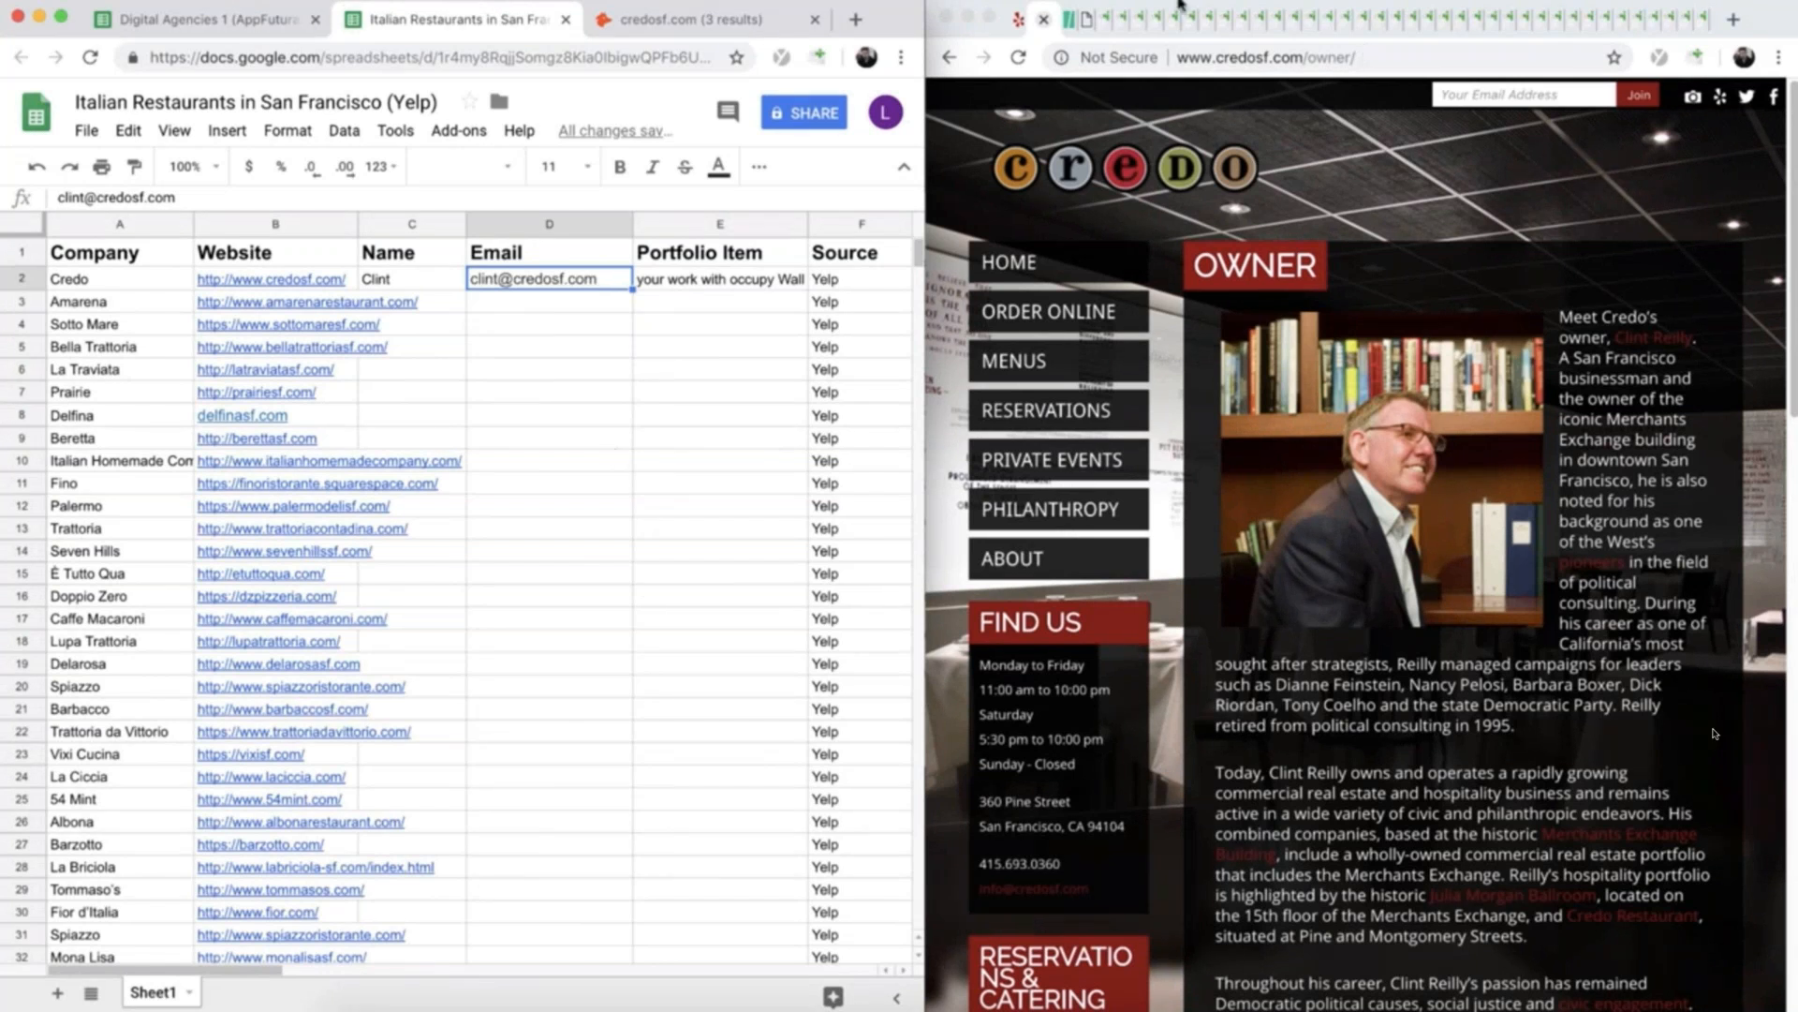
{"action": "left_click", "coordinate": [1043, 19]}
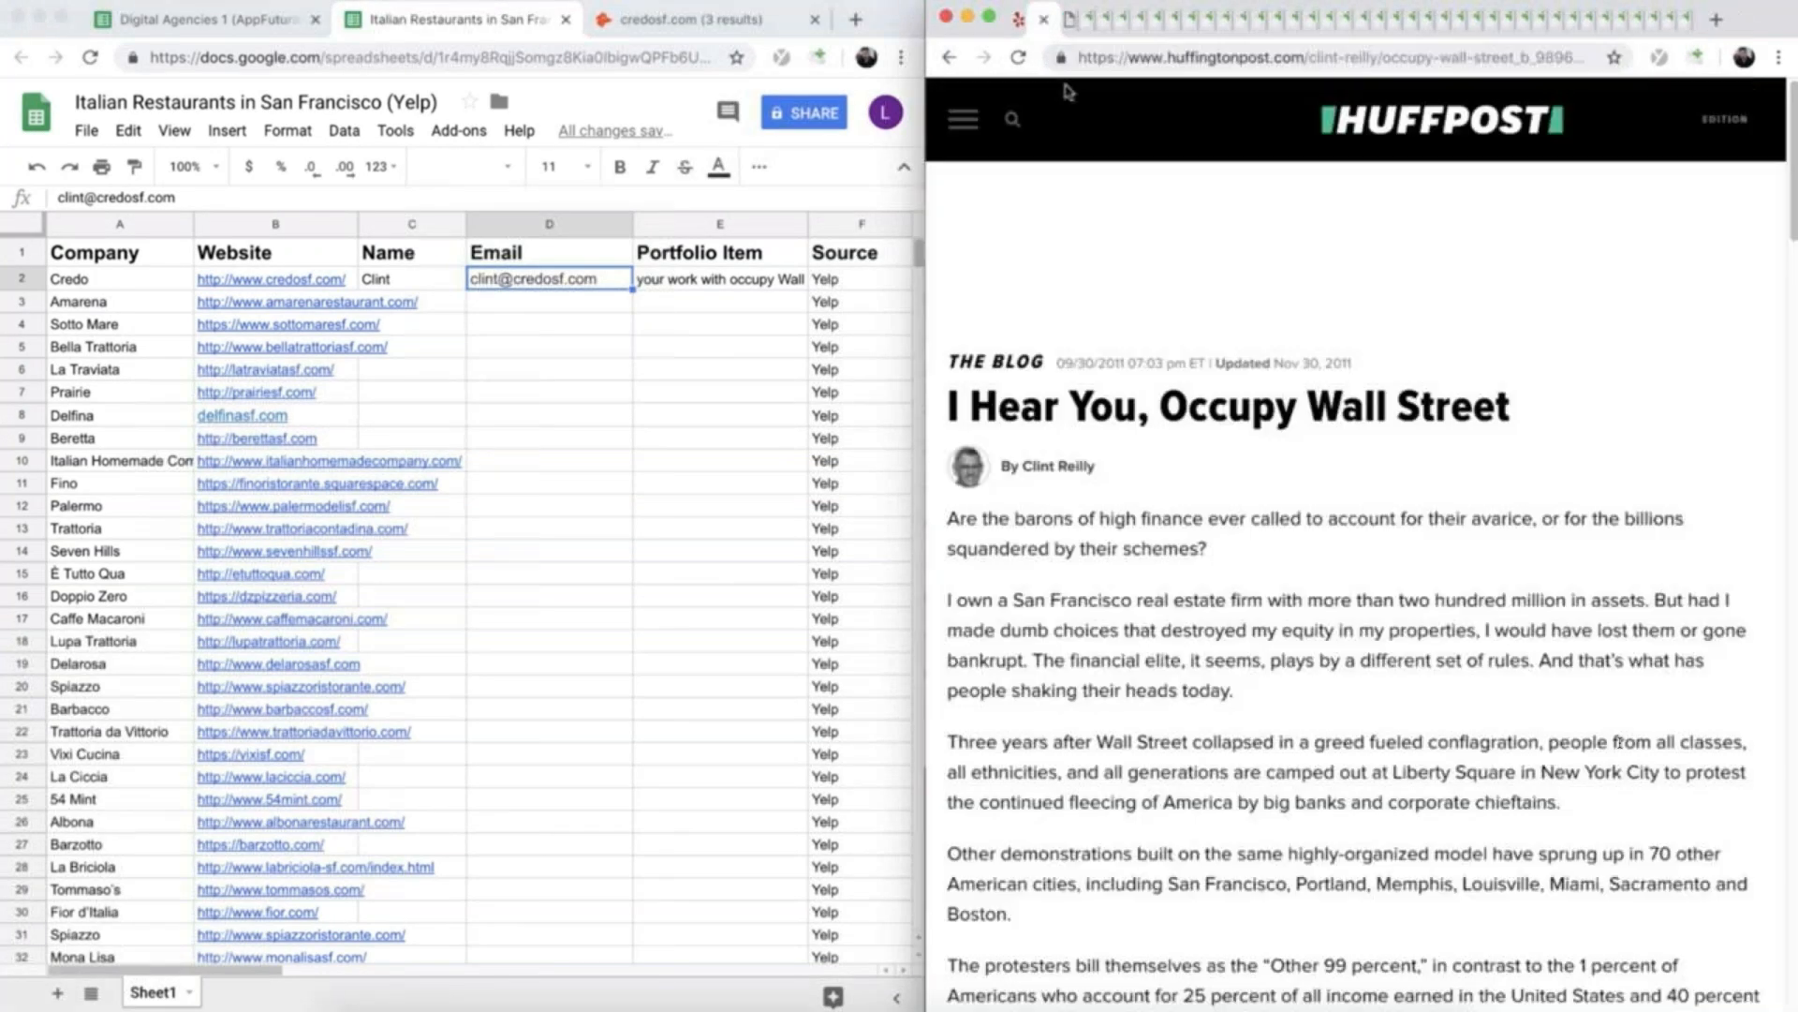
{"action": "left_click", "coordinate": [1042, 19]}
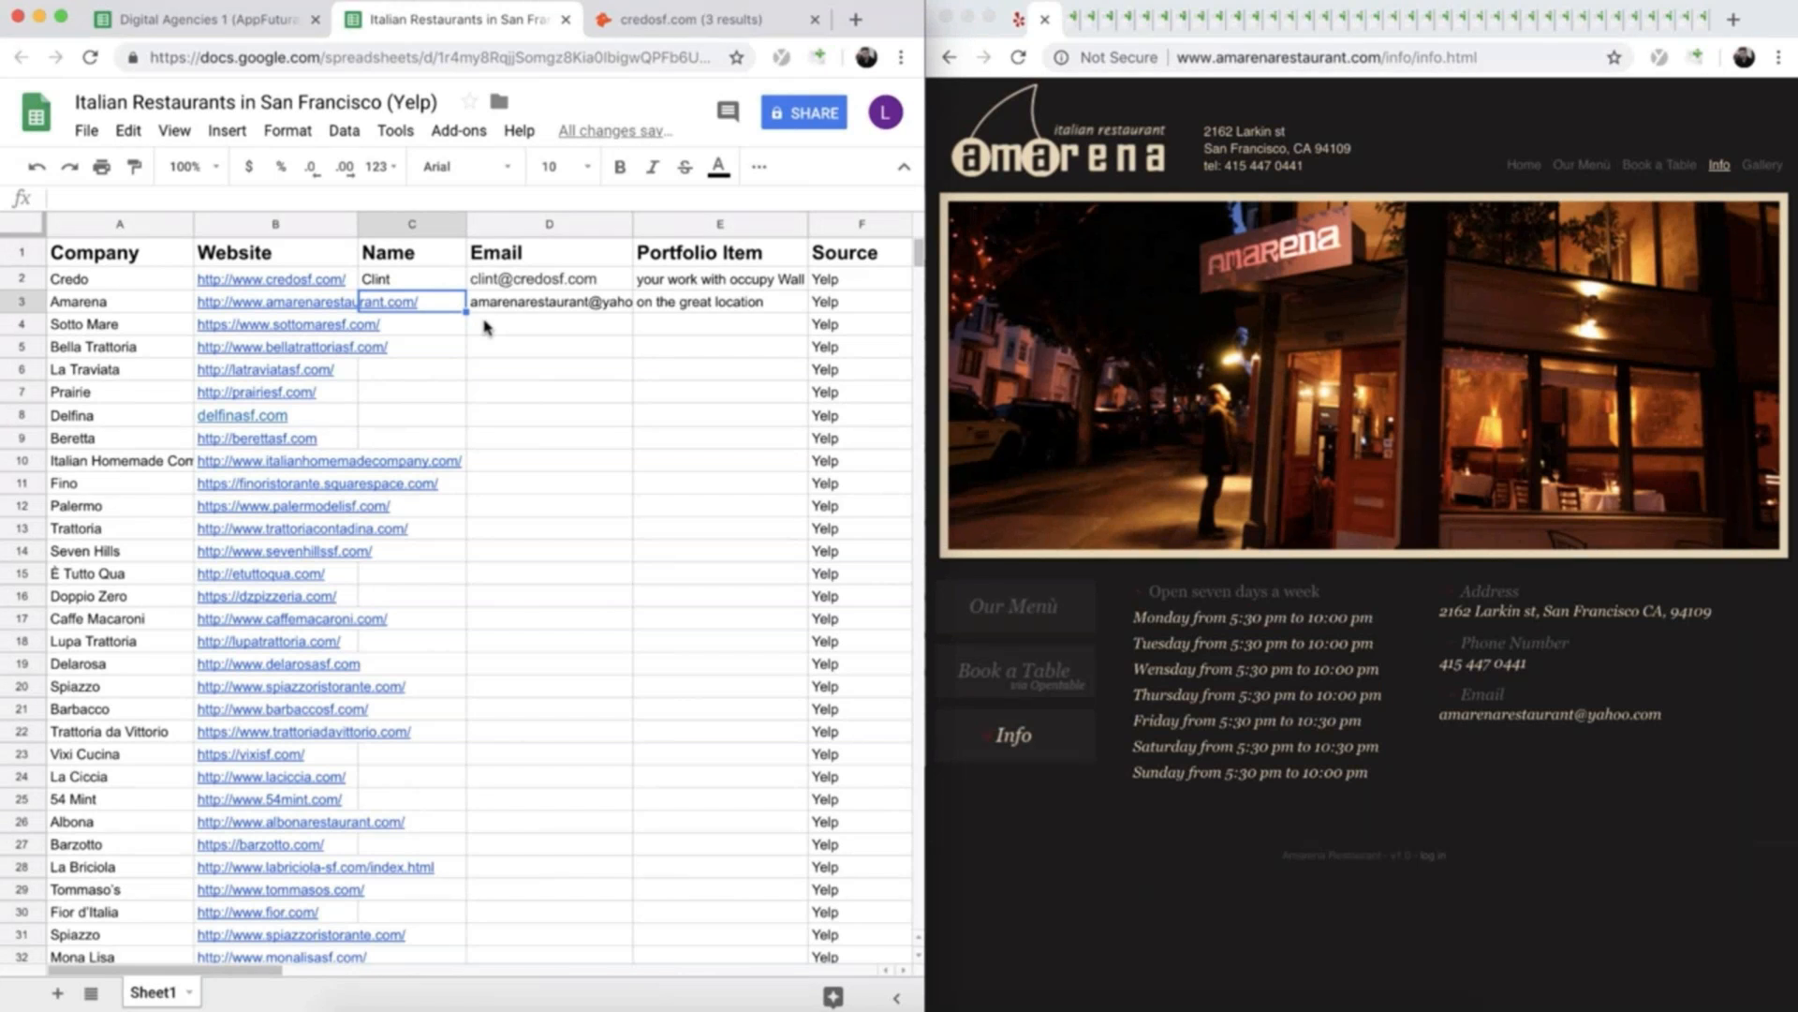
- Enter "Guys" as Amarena's contact name in C3 and close Amarena's website
{"action": "type", "text": "Guys"}
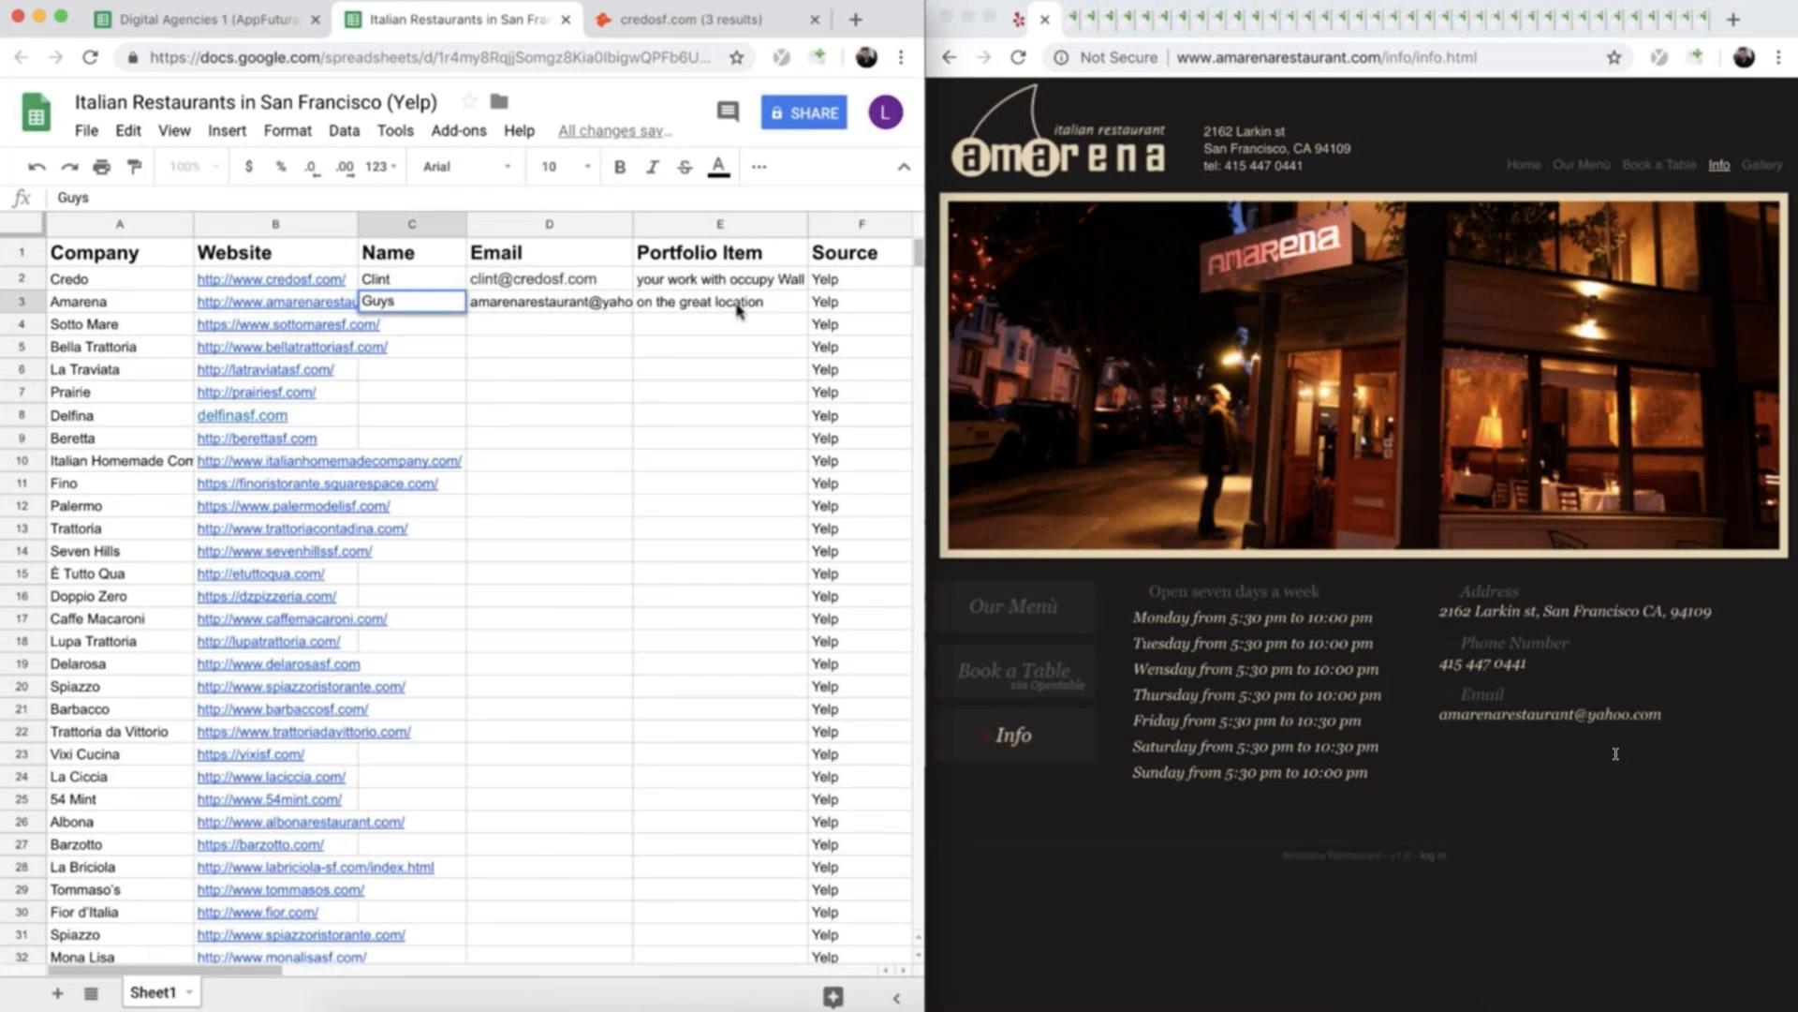
{"action": "left_click", "coordinate": [559, 329]}
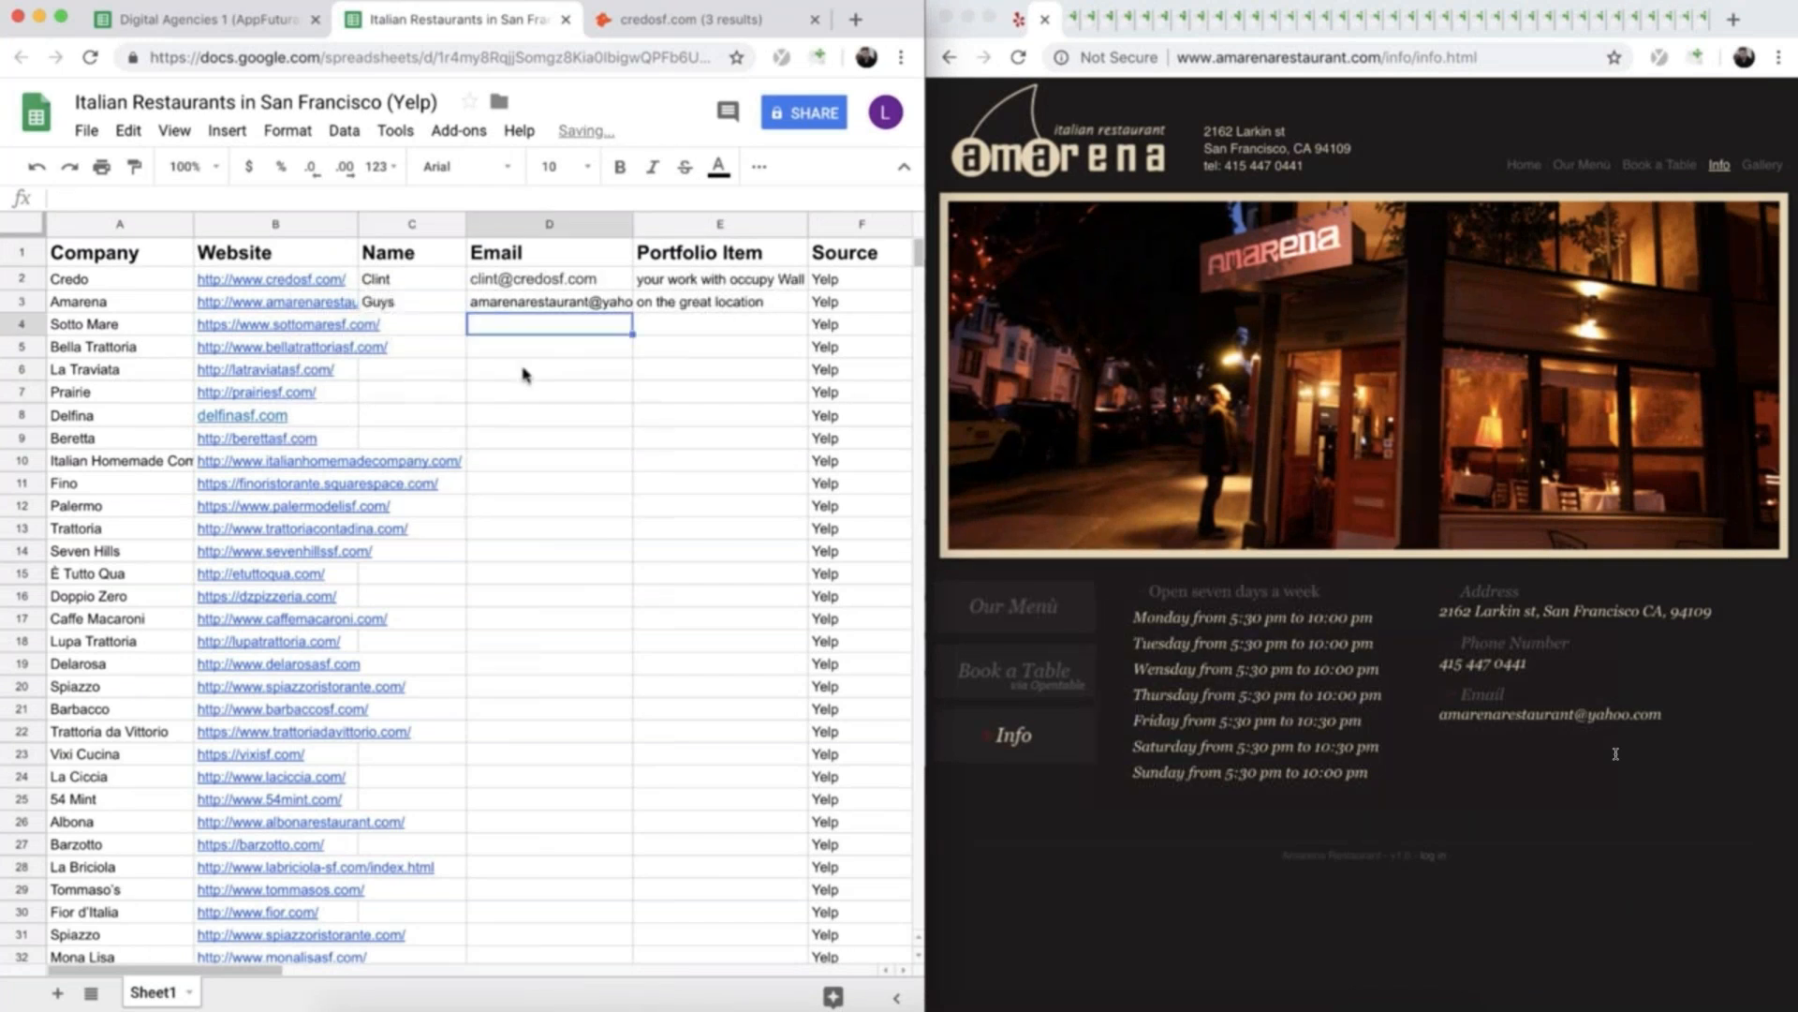
{"action": "left_click", "coordinate": [1045, 20]}
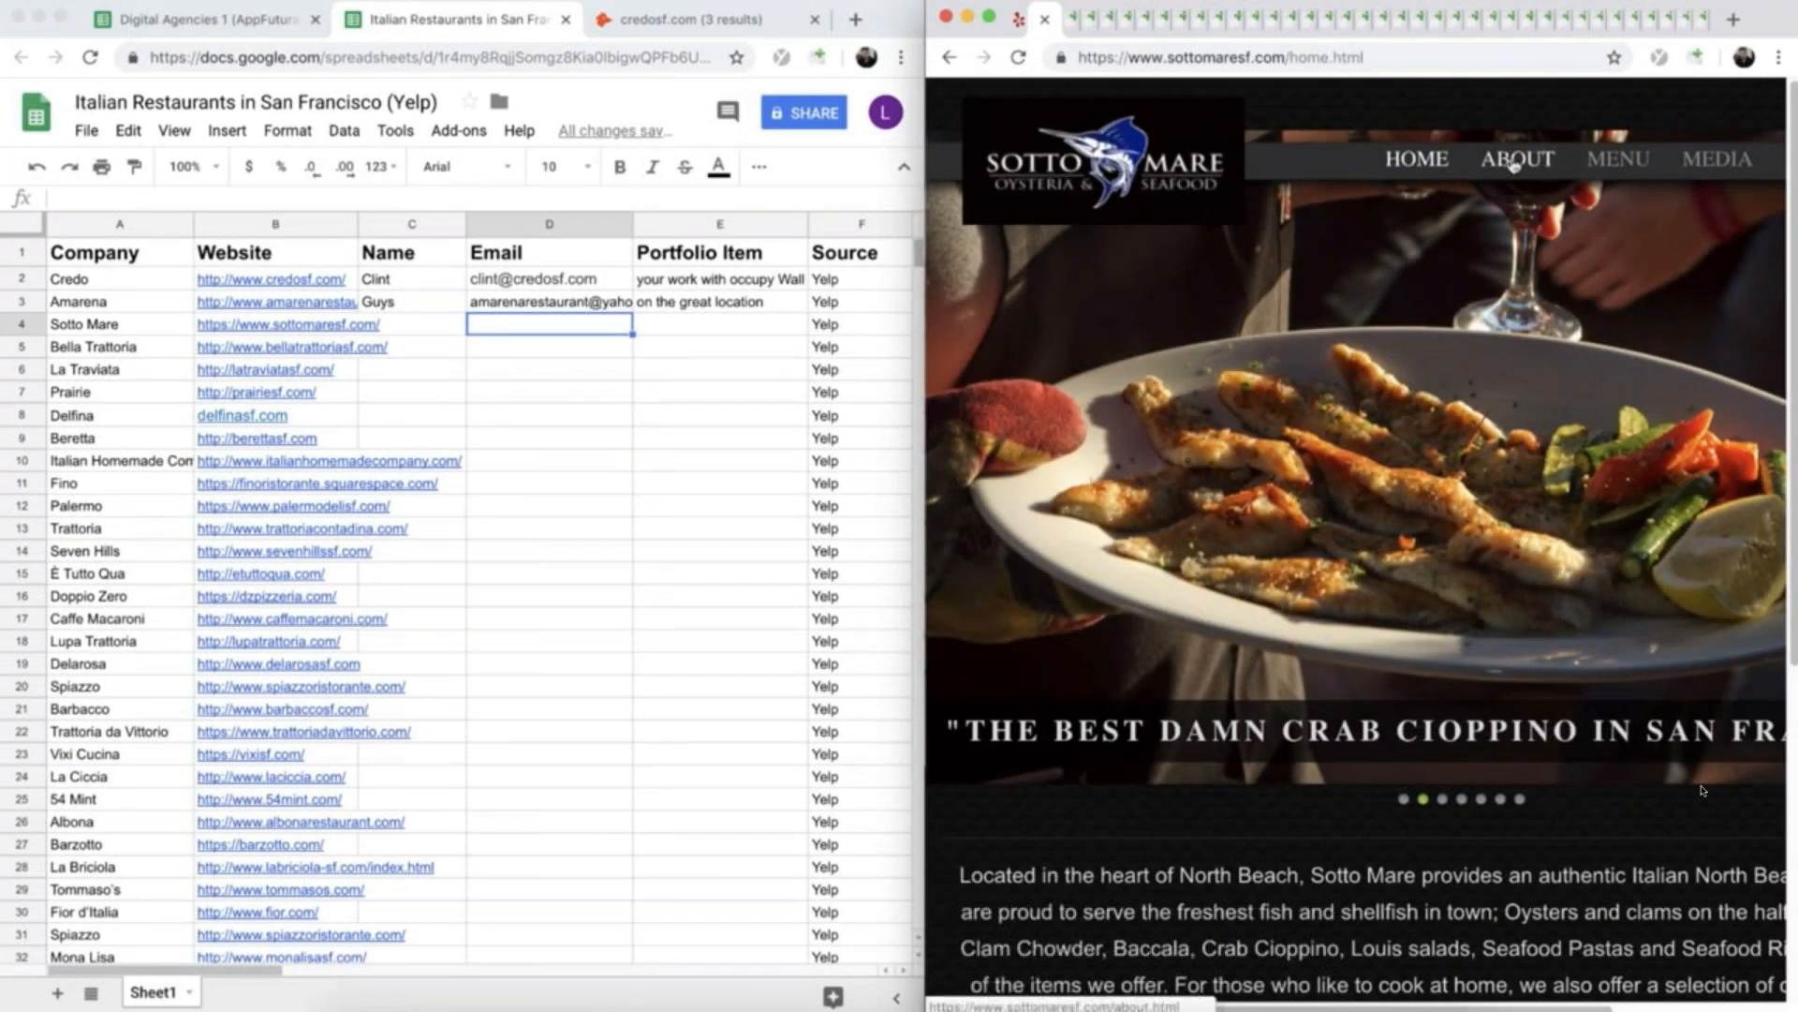
- Open the About page of Sotto Mare's website and read its About the Owners section
{"action": "left_click", "coordinate": [1510, 177]}
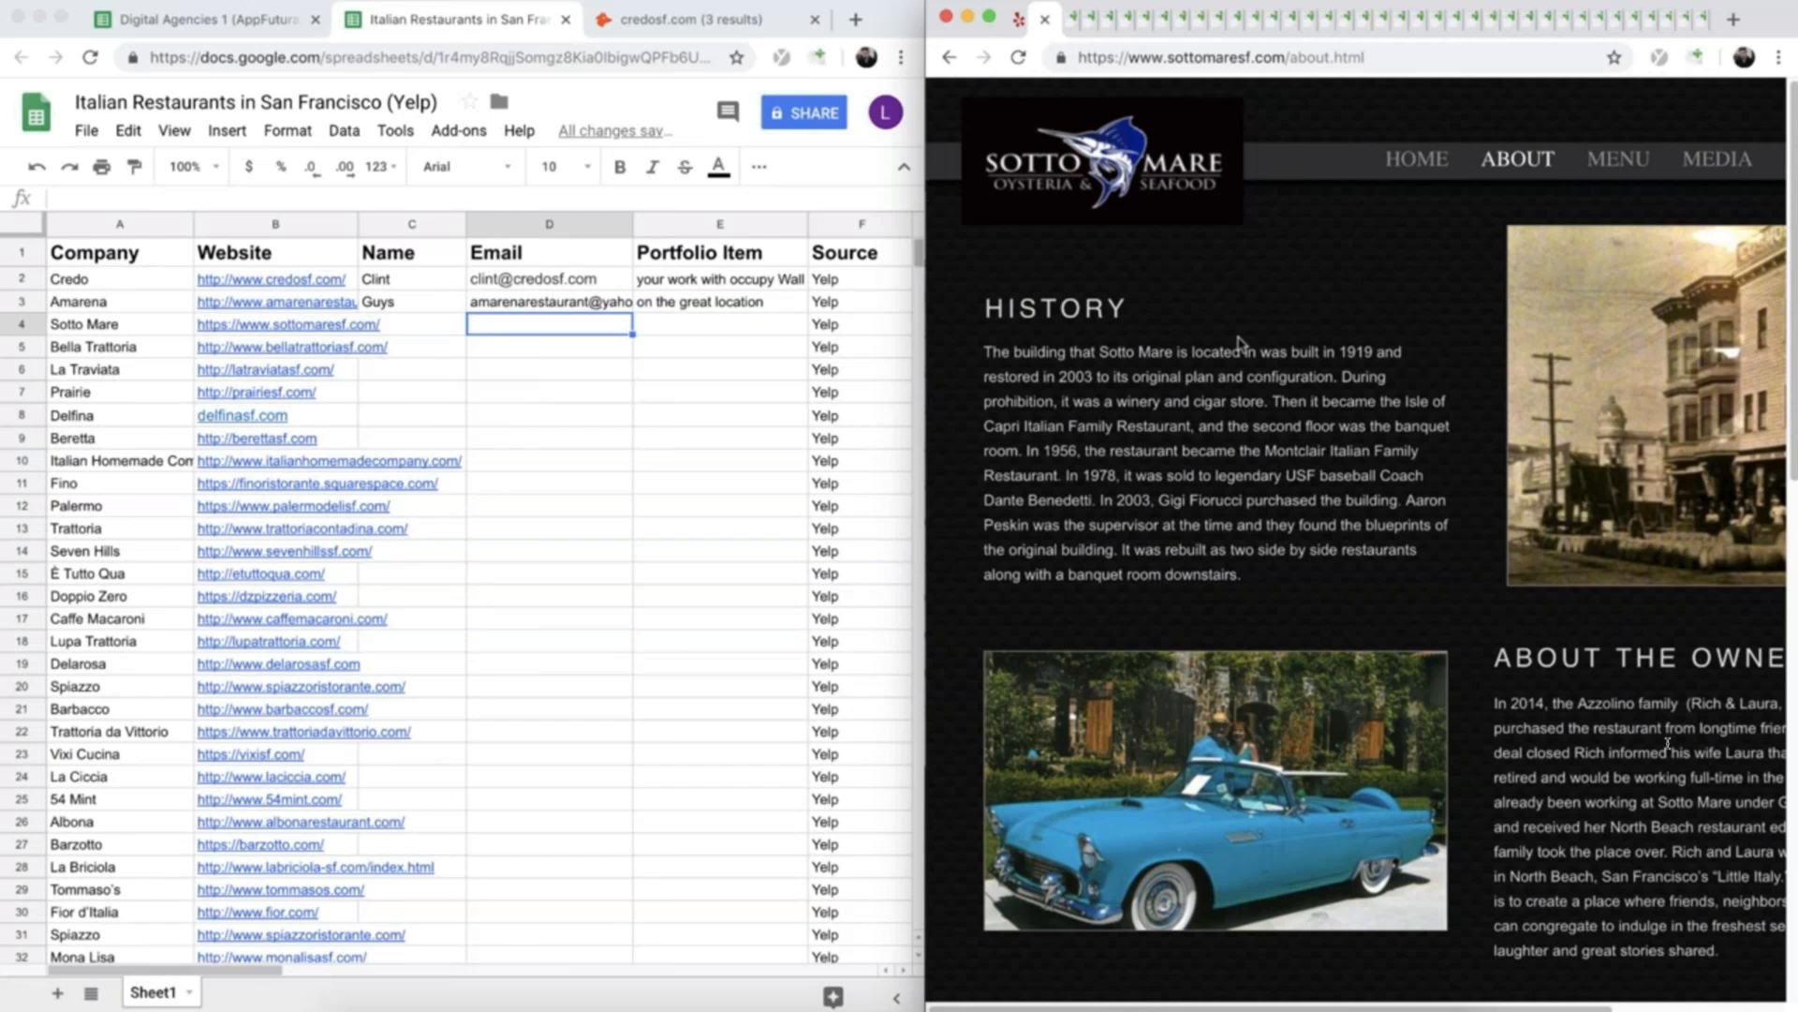
{"action": "scroll", "coordinate": [1241, 344], "scroll_direction": "down", "scroll_amount": 2}
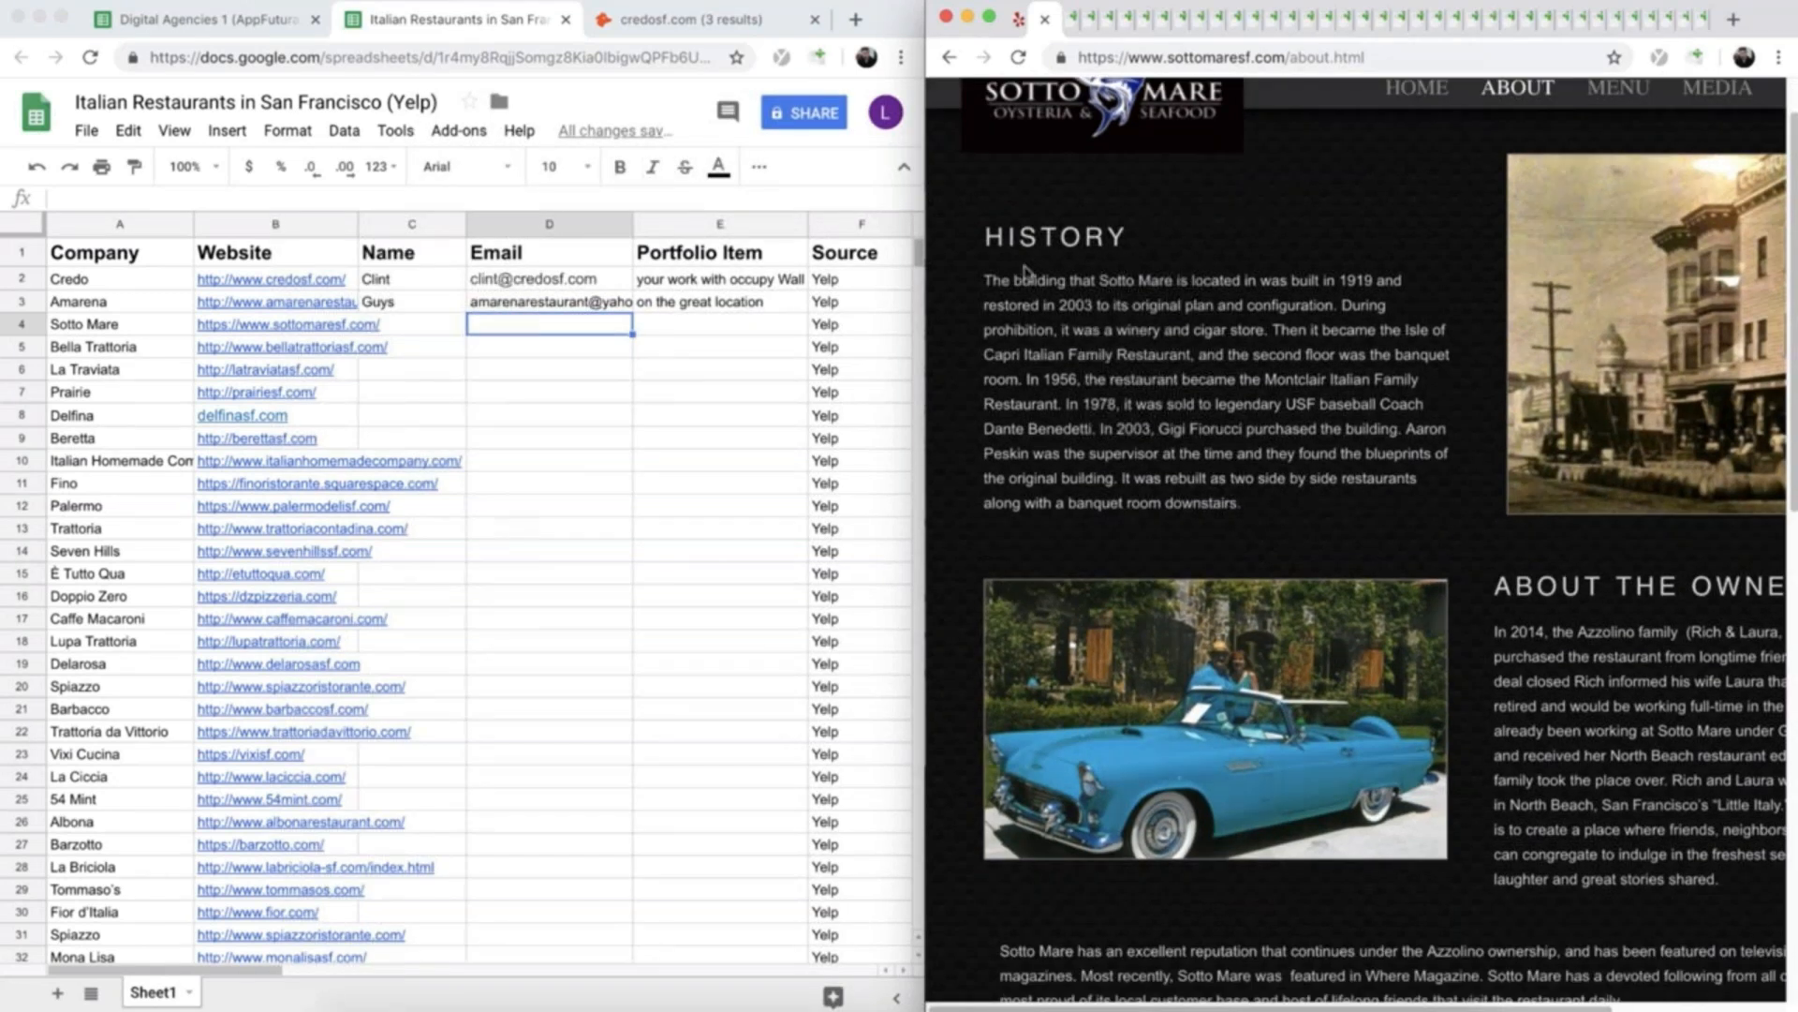
{"action": "scroll", "coordinate": [1068, 353], "scroll_direction": "down", "scroll_amount": 3}
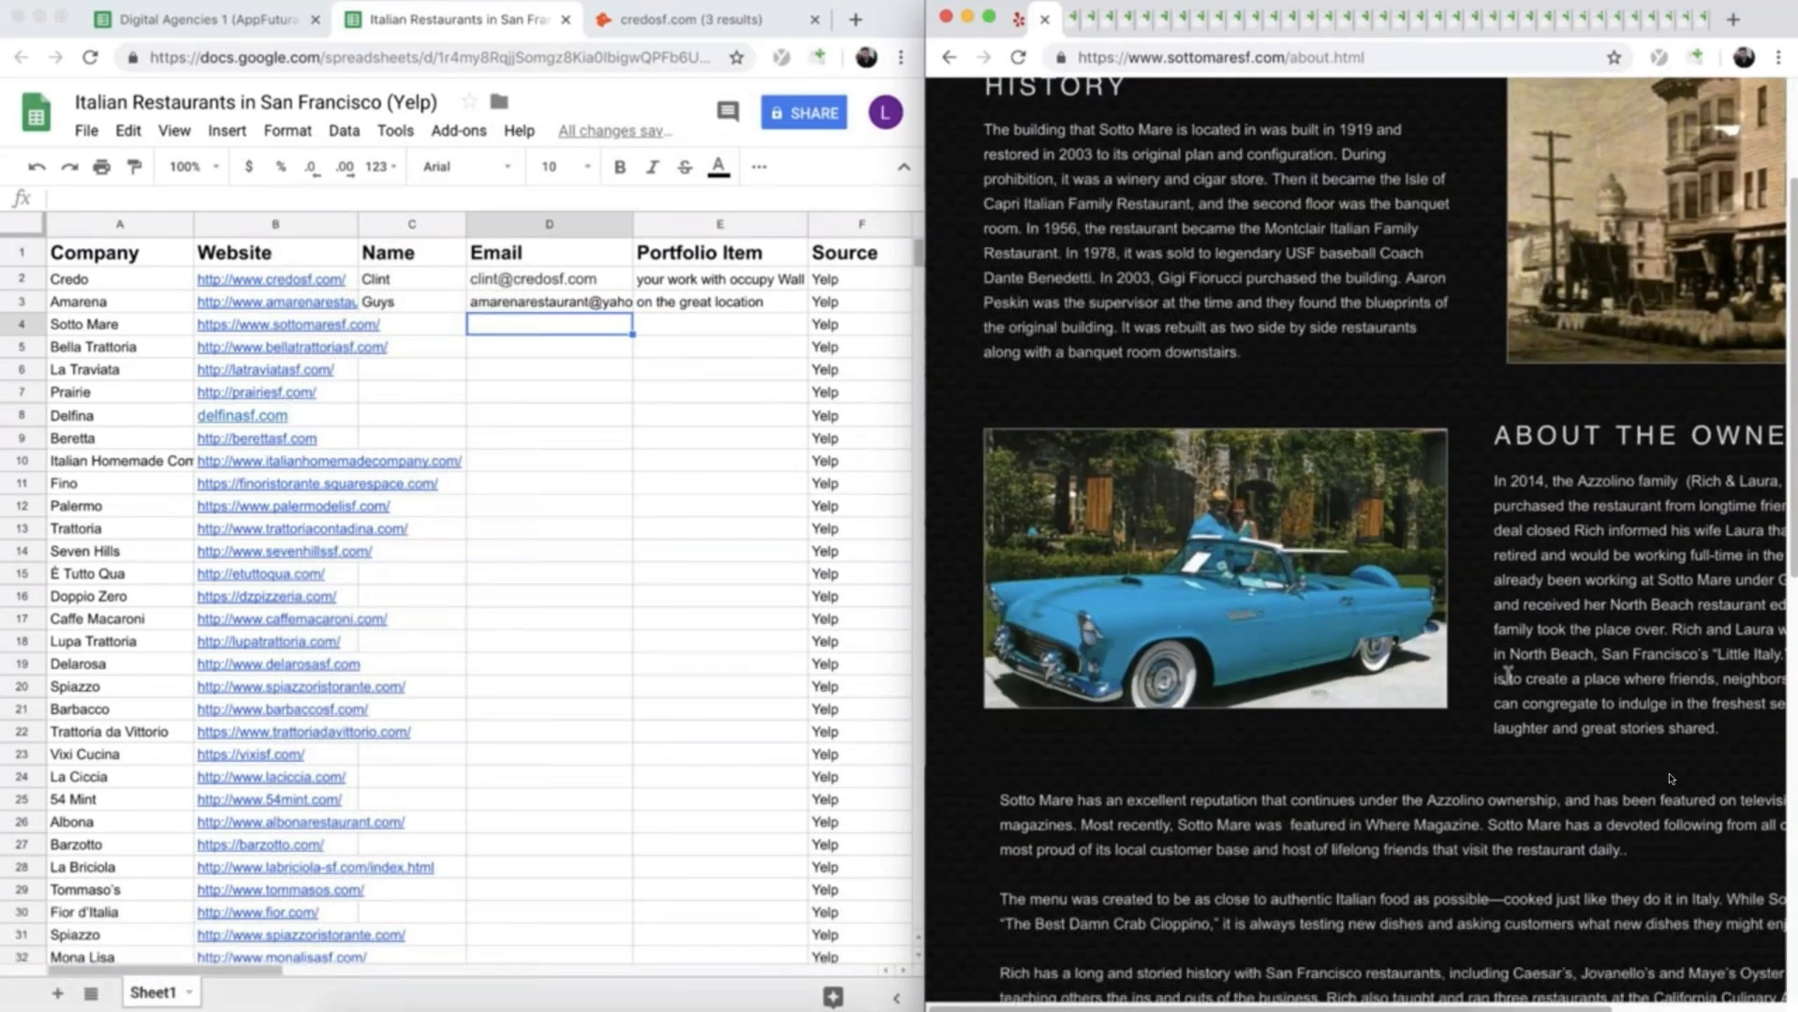
{"action": "scroll", "coordinate": [1671, 781], "scroll_direction": "right", "scroll_amount": 2}
{"action": "scroll", "coordinate": [1671, 781], "scroll_direction": "up", "scroll_amount": 3}
{"action": "scroll", "coordinate": [1672, 781], "scroll_direction": "right", "scroll_amount": 3}
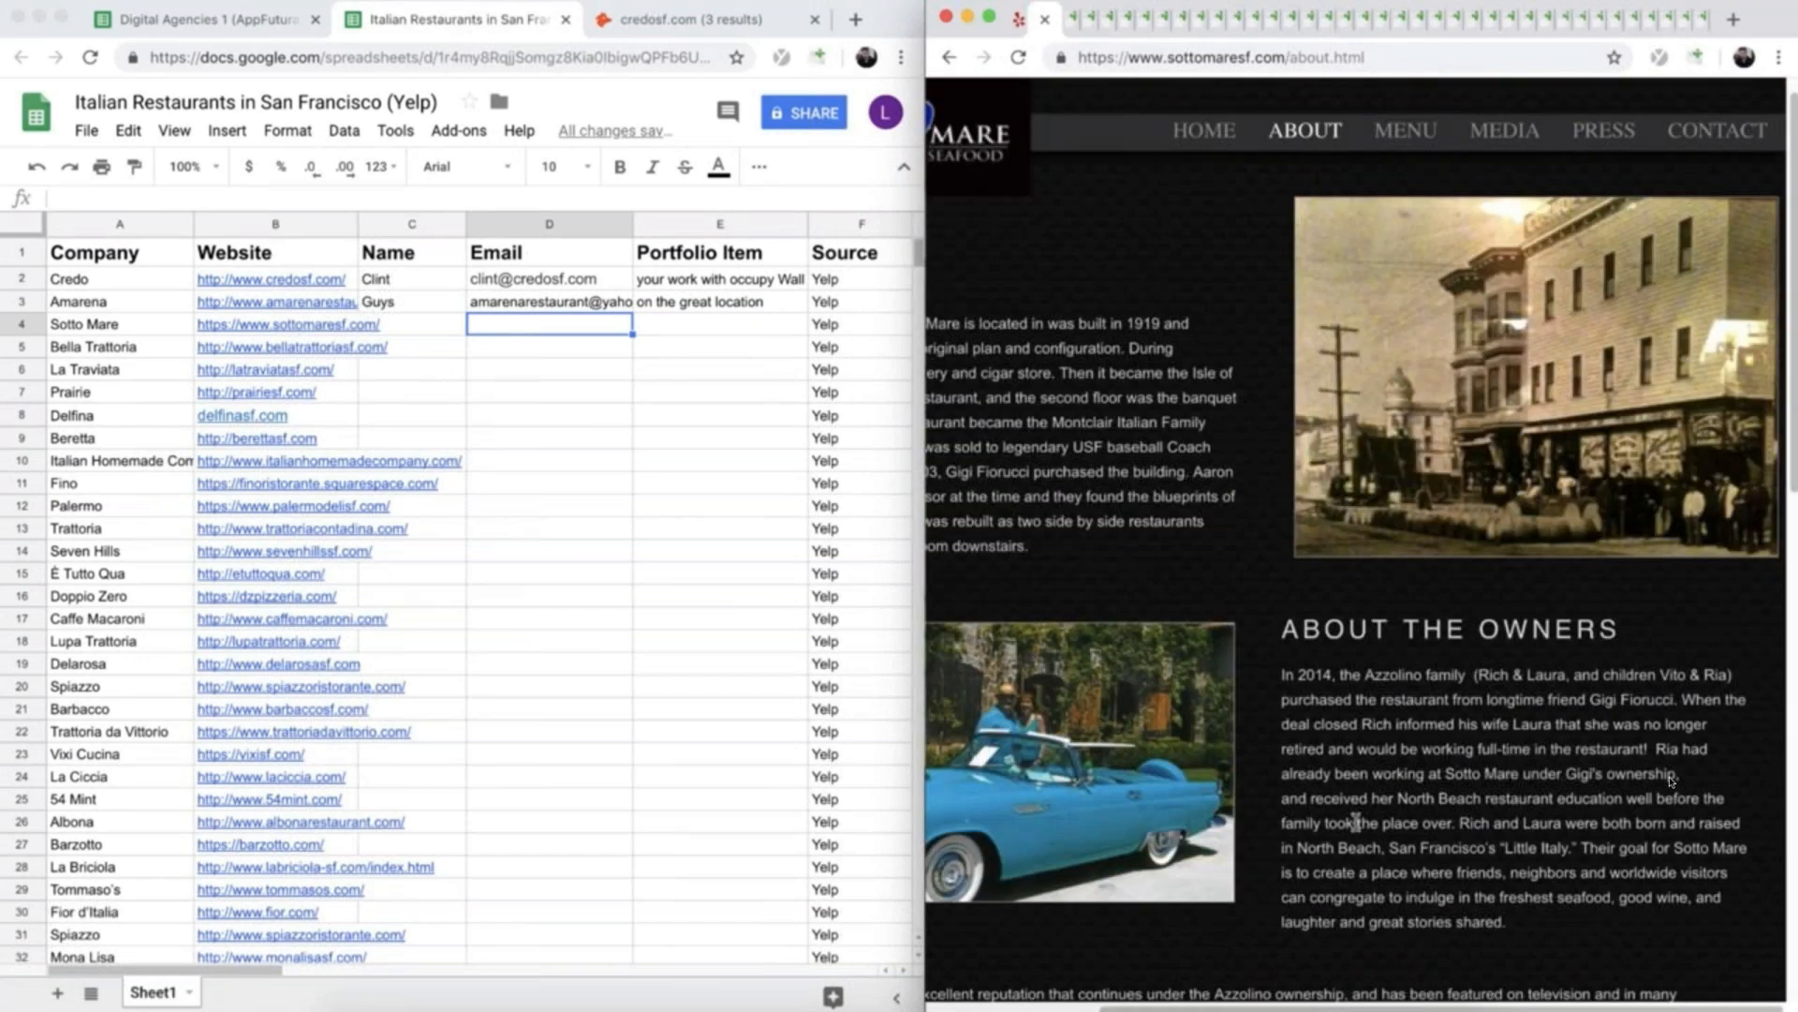
- Copy the two owners' first names from the About page into Sotto Mare's Name cell C4
{"action": "left_click_drag", "start_coordinate": [1477, 675], "coordinate": [1563, 671]}
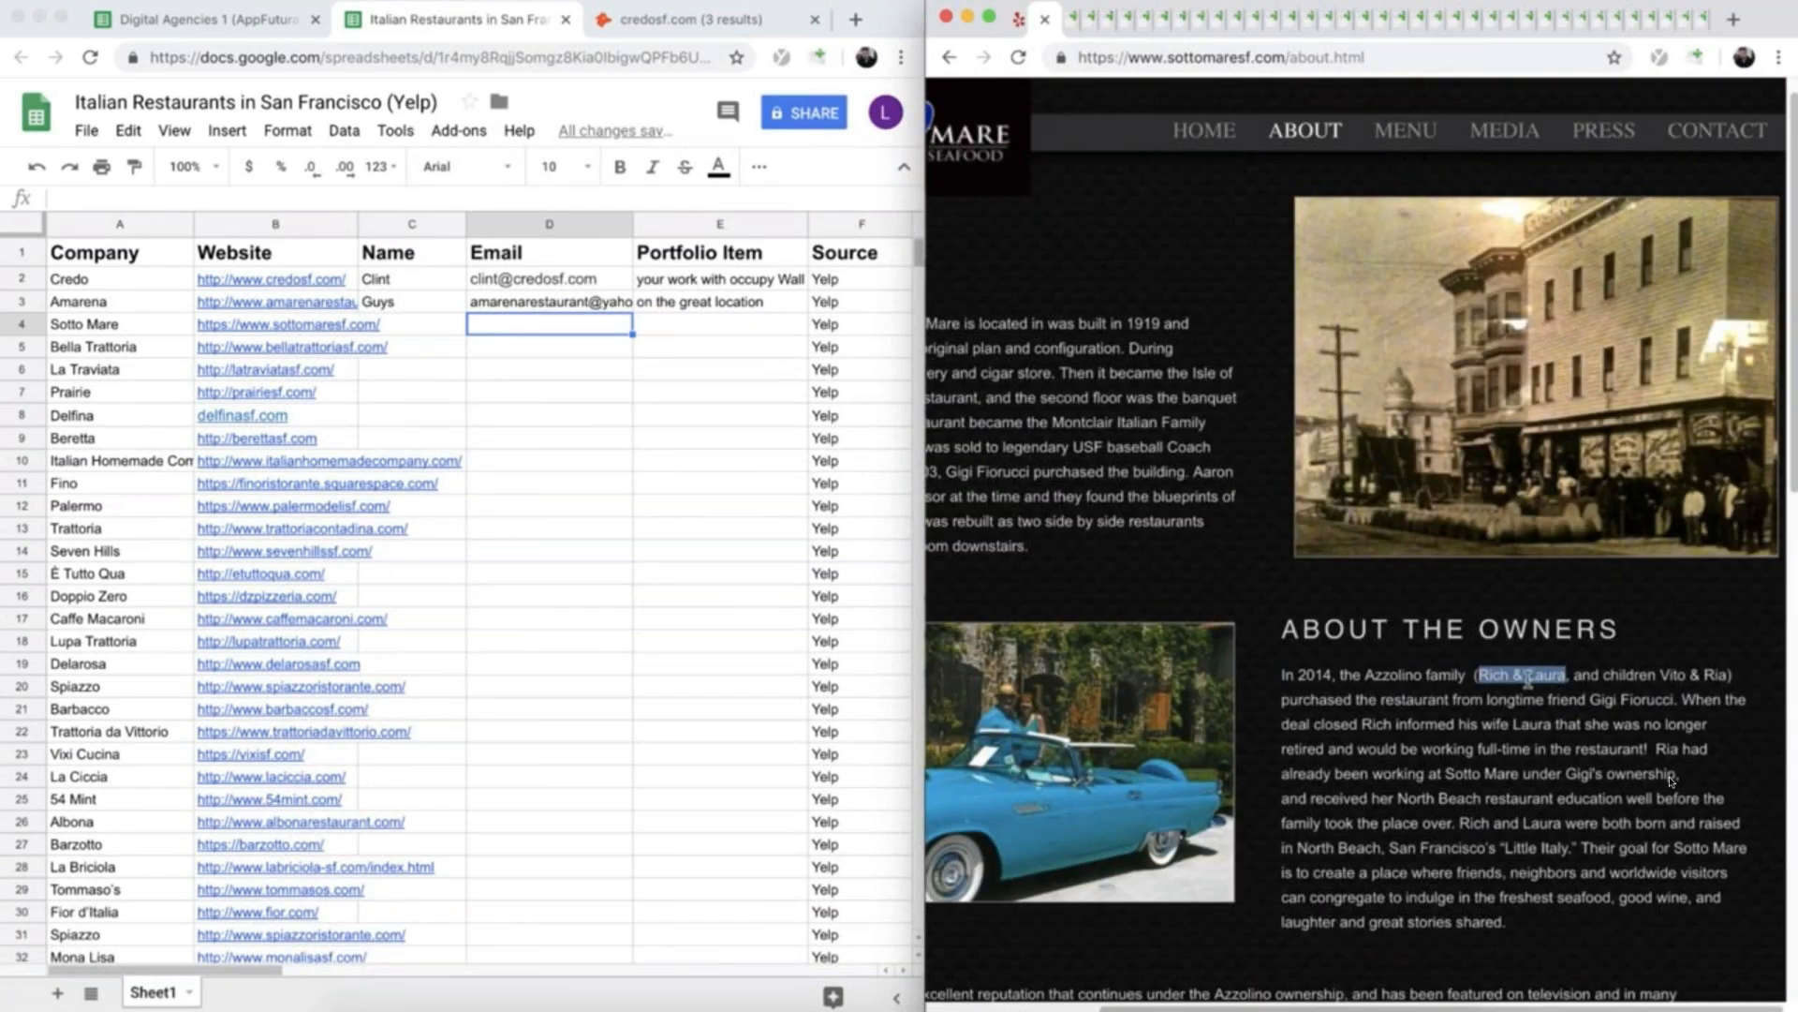
{"action": "right_click", "coordinate": [1530, 676]}
{"action": "left_click", "coordinate": [1452, 723]}
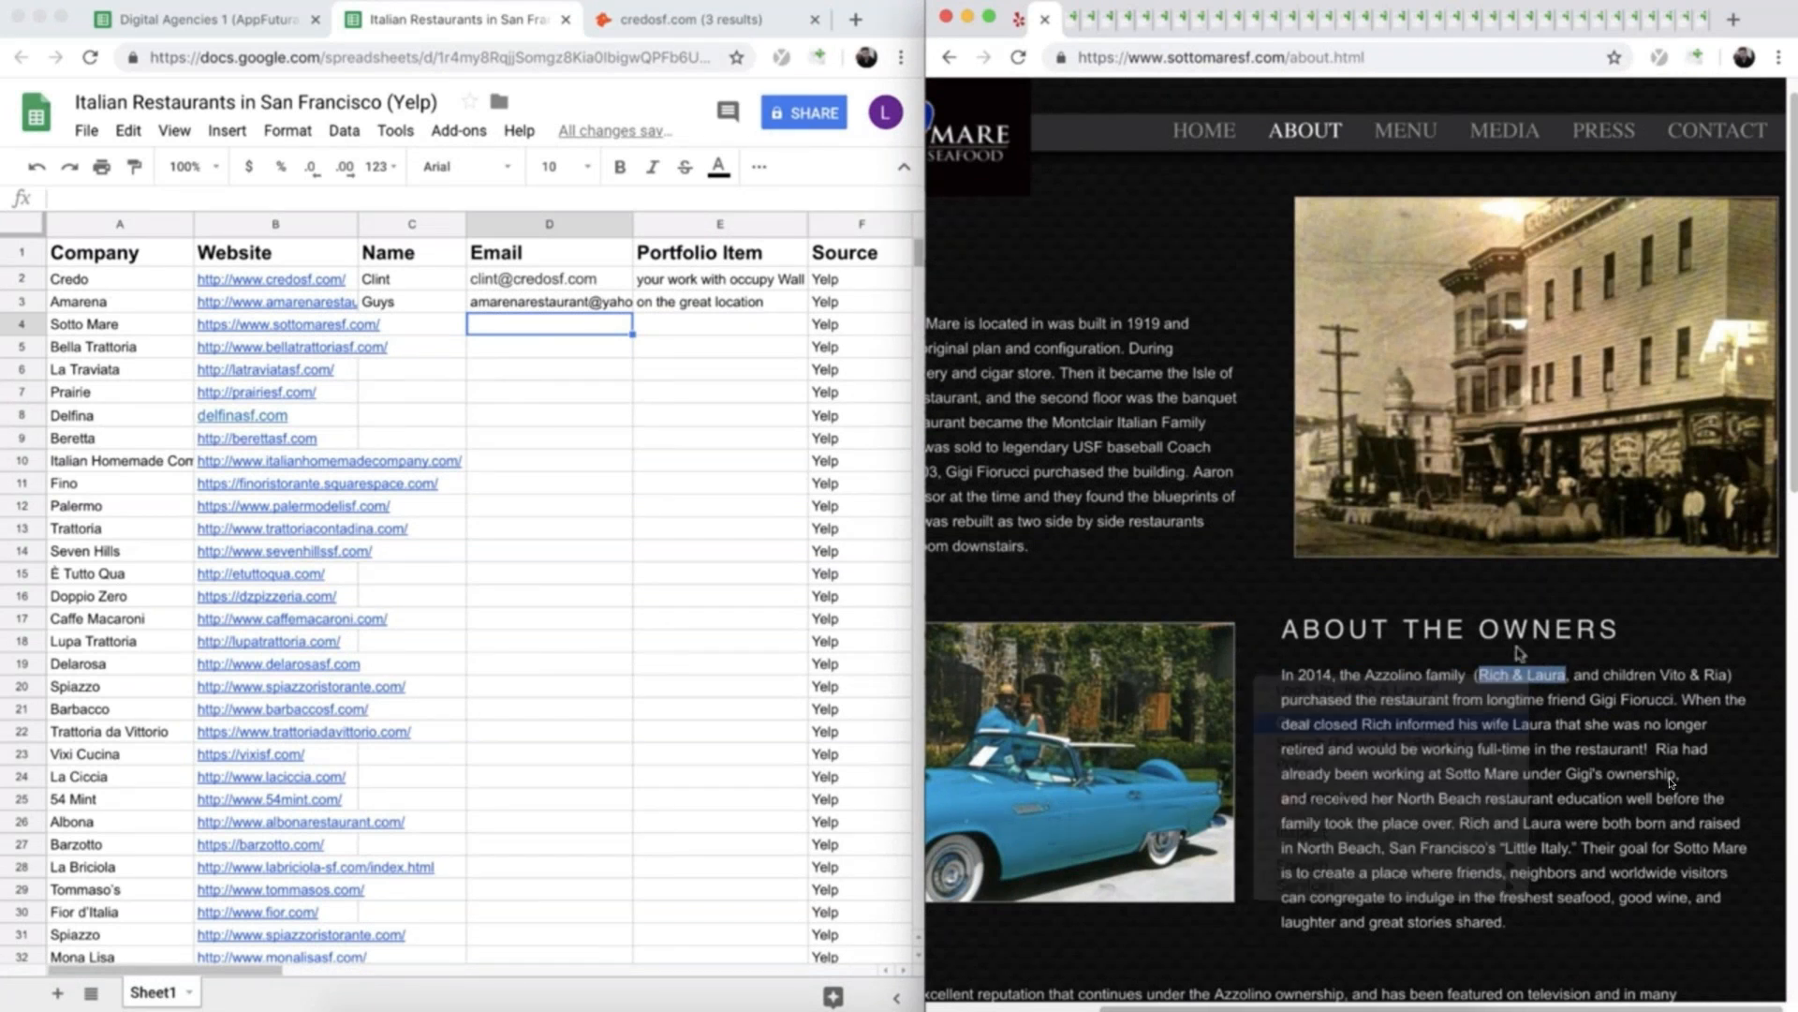
{"action": "left_click", "coordinate": [1553, 721]}
{"action": "left_click", "coordinate": [423, 326]}
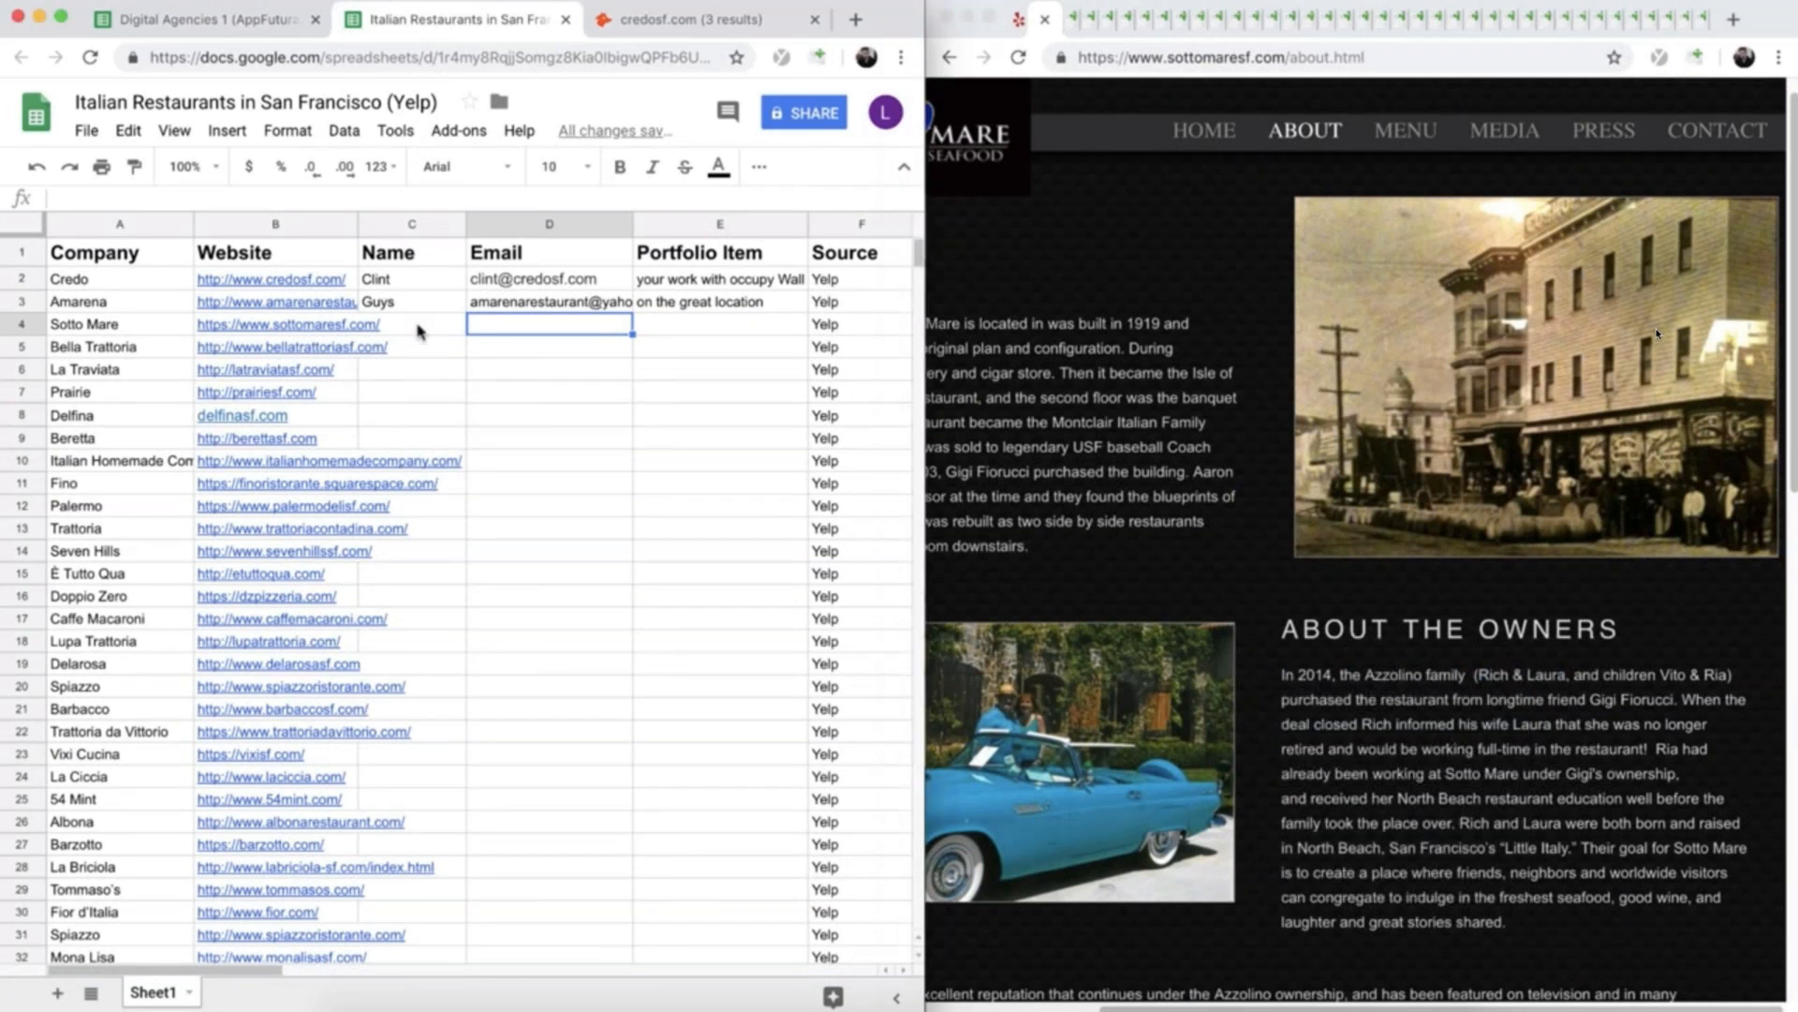
{"action": "key", "text": "cmd+v"}
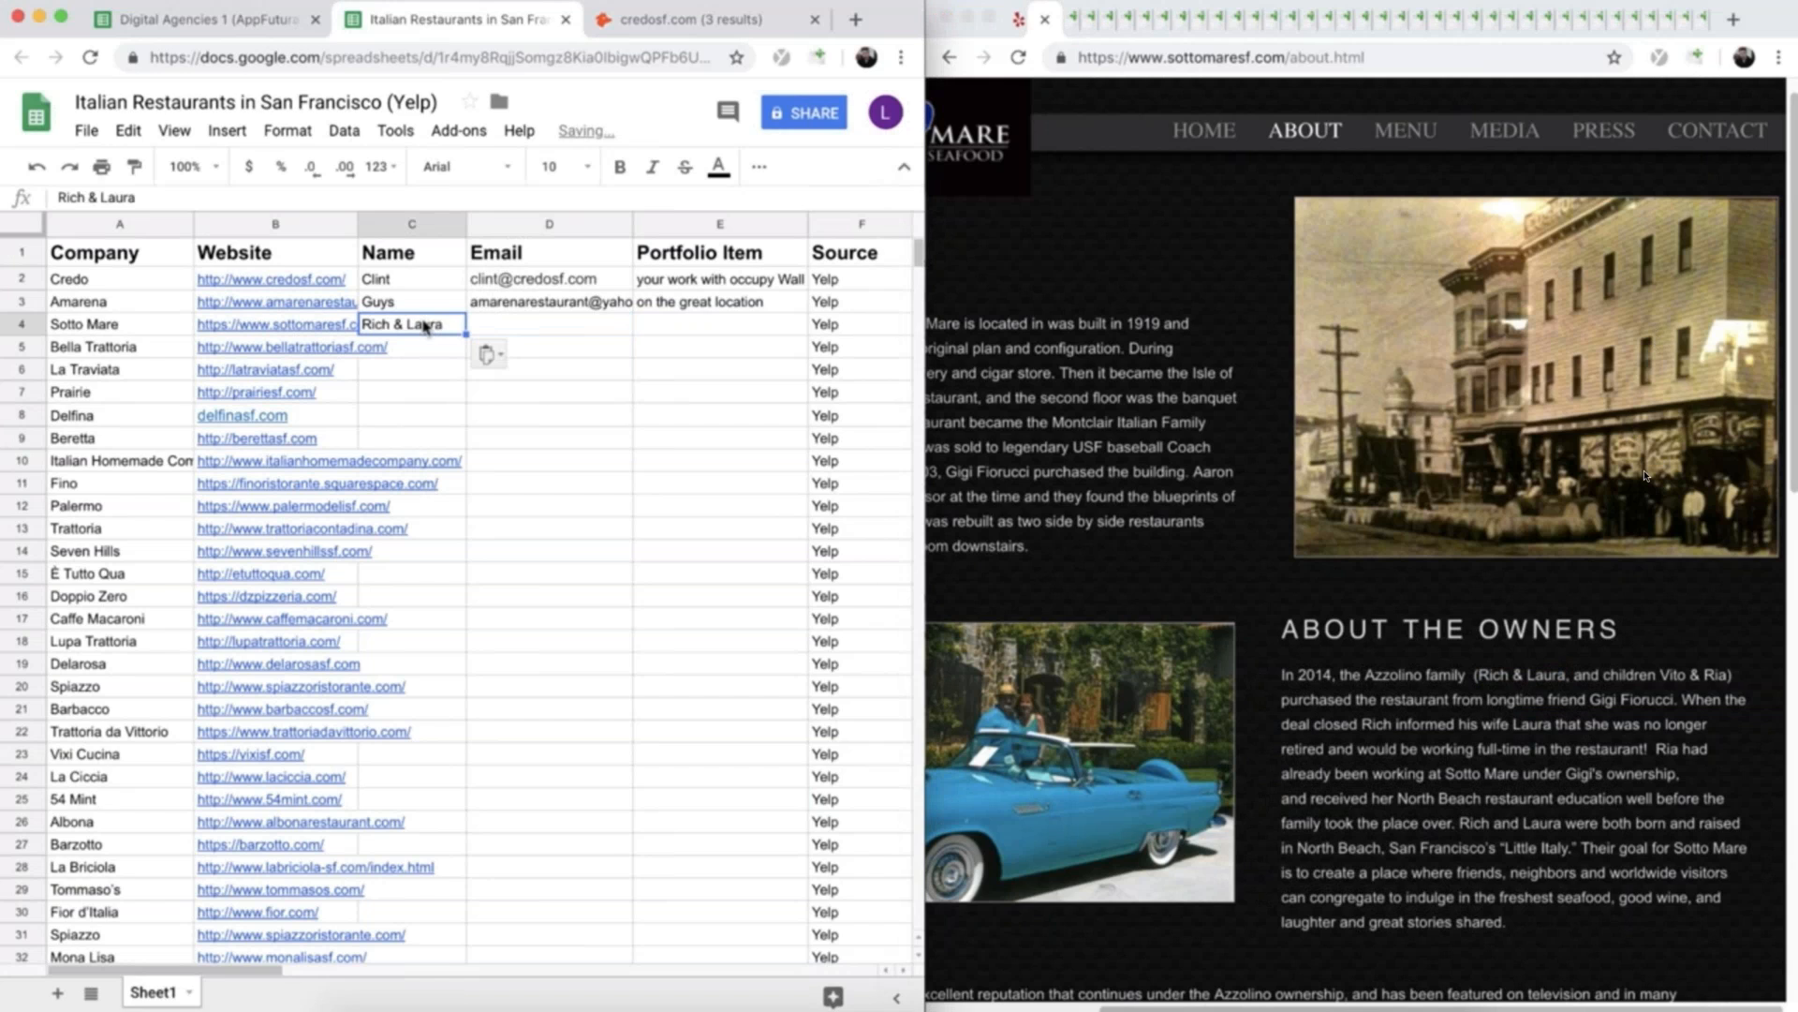
- Look for Sotto Mare's e-mail address on its website and its Facebook About page, and return to Hunter
{"action": "left_click", "coordinate": [568, 328]}
{"action": "scroll", "coordinate": [1424, 721], "scroll_direction": "down", "scroll_amount": 10}
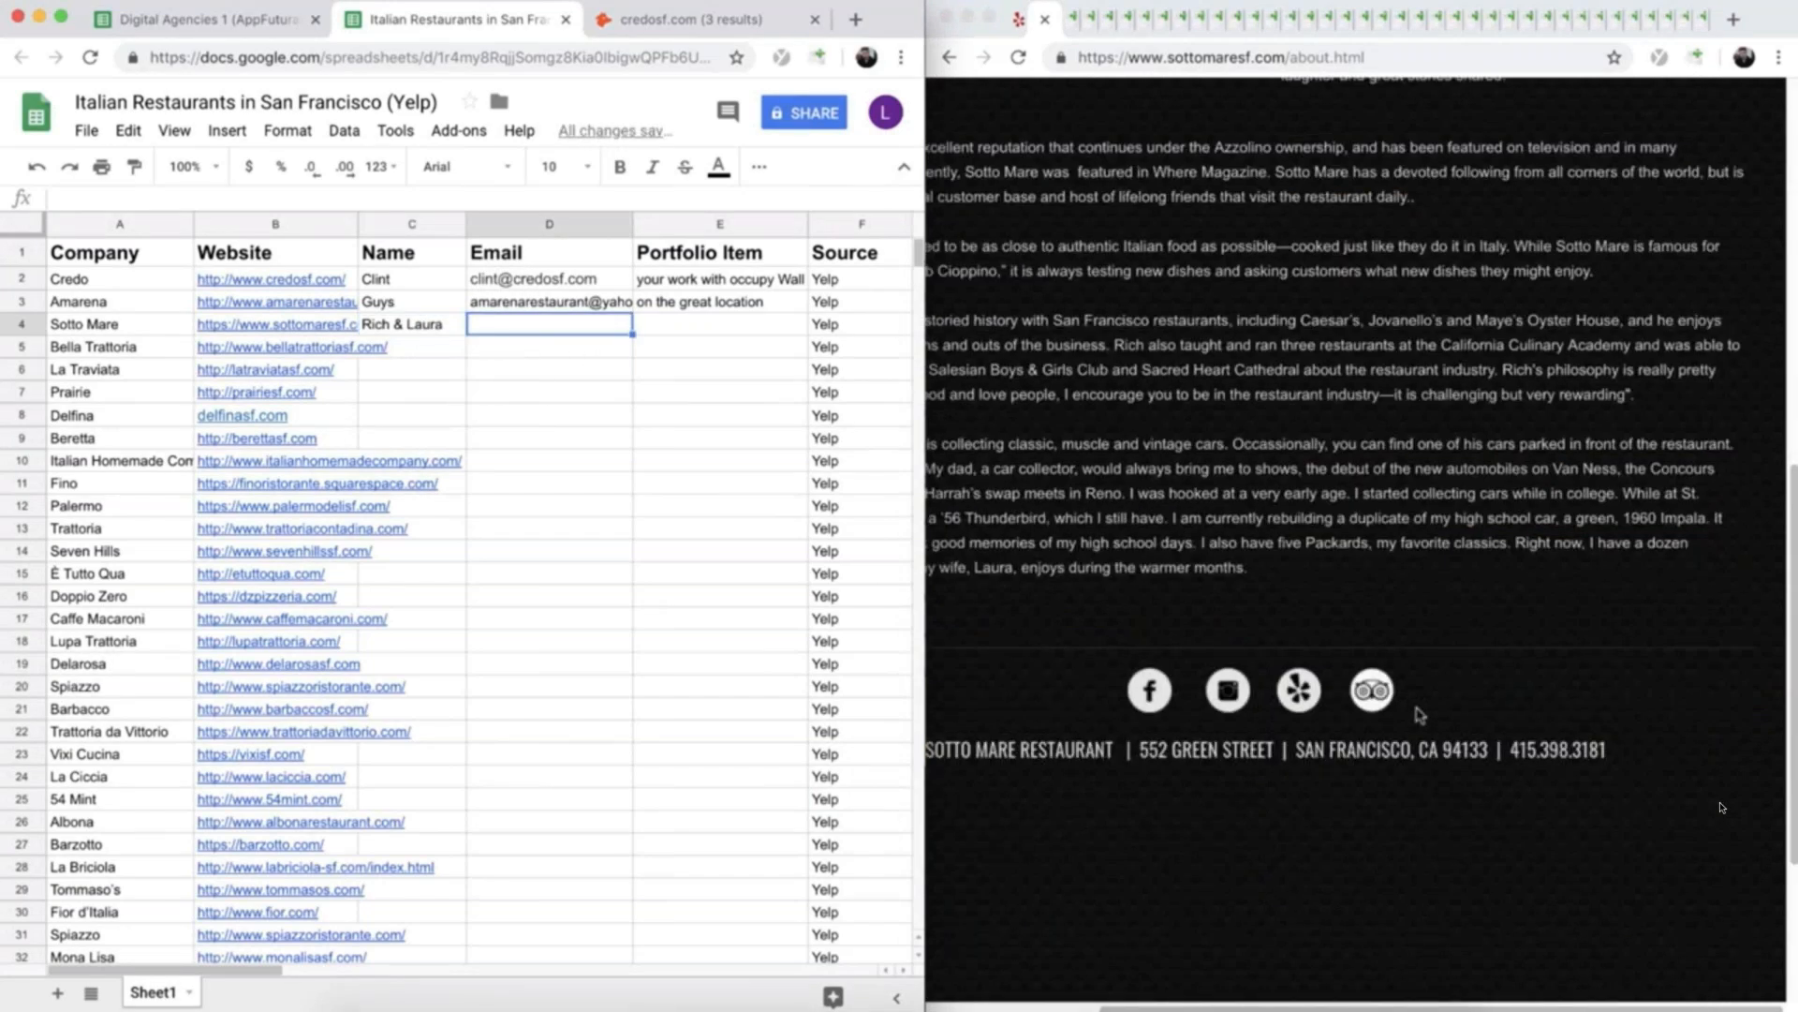
{"action": "scroll", "coordinate": [1424, 726], "scroll_direction": "up", "scroll_amount": 10}
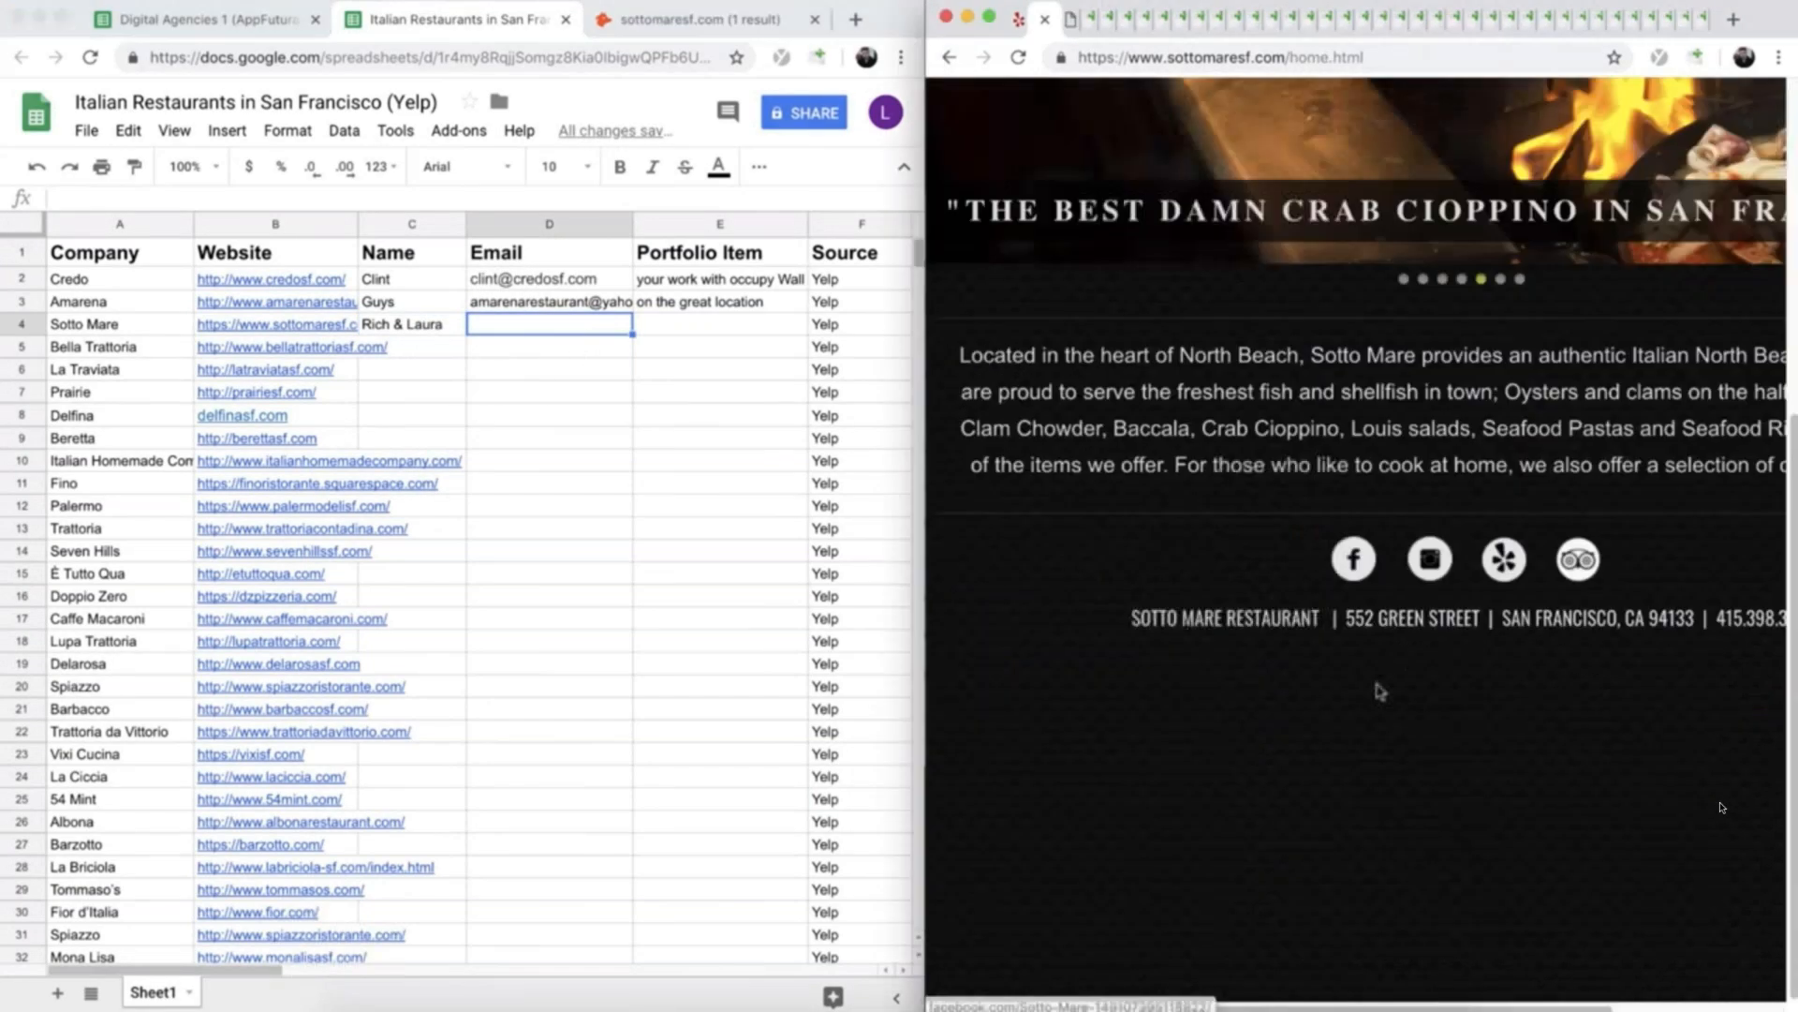
{"action": "left_click", "coordinate": [1355, 560]}
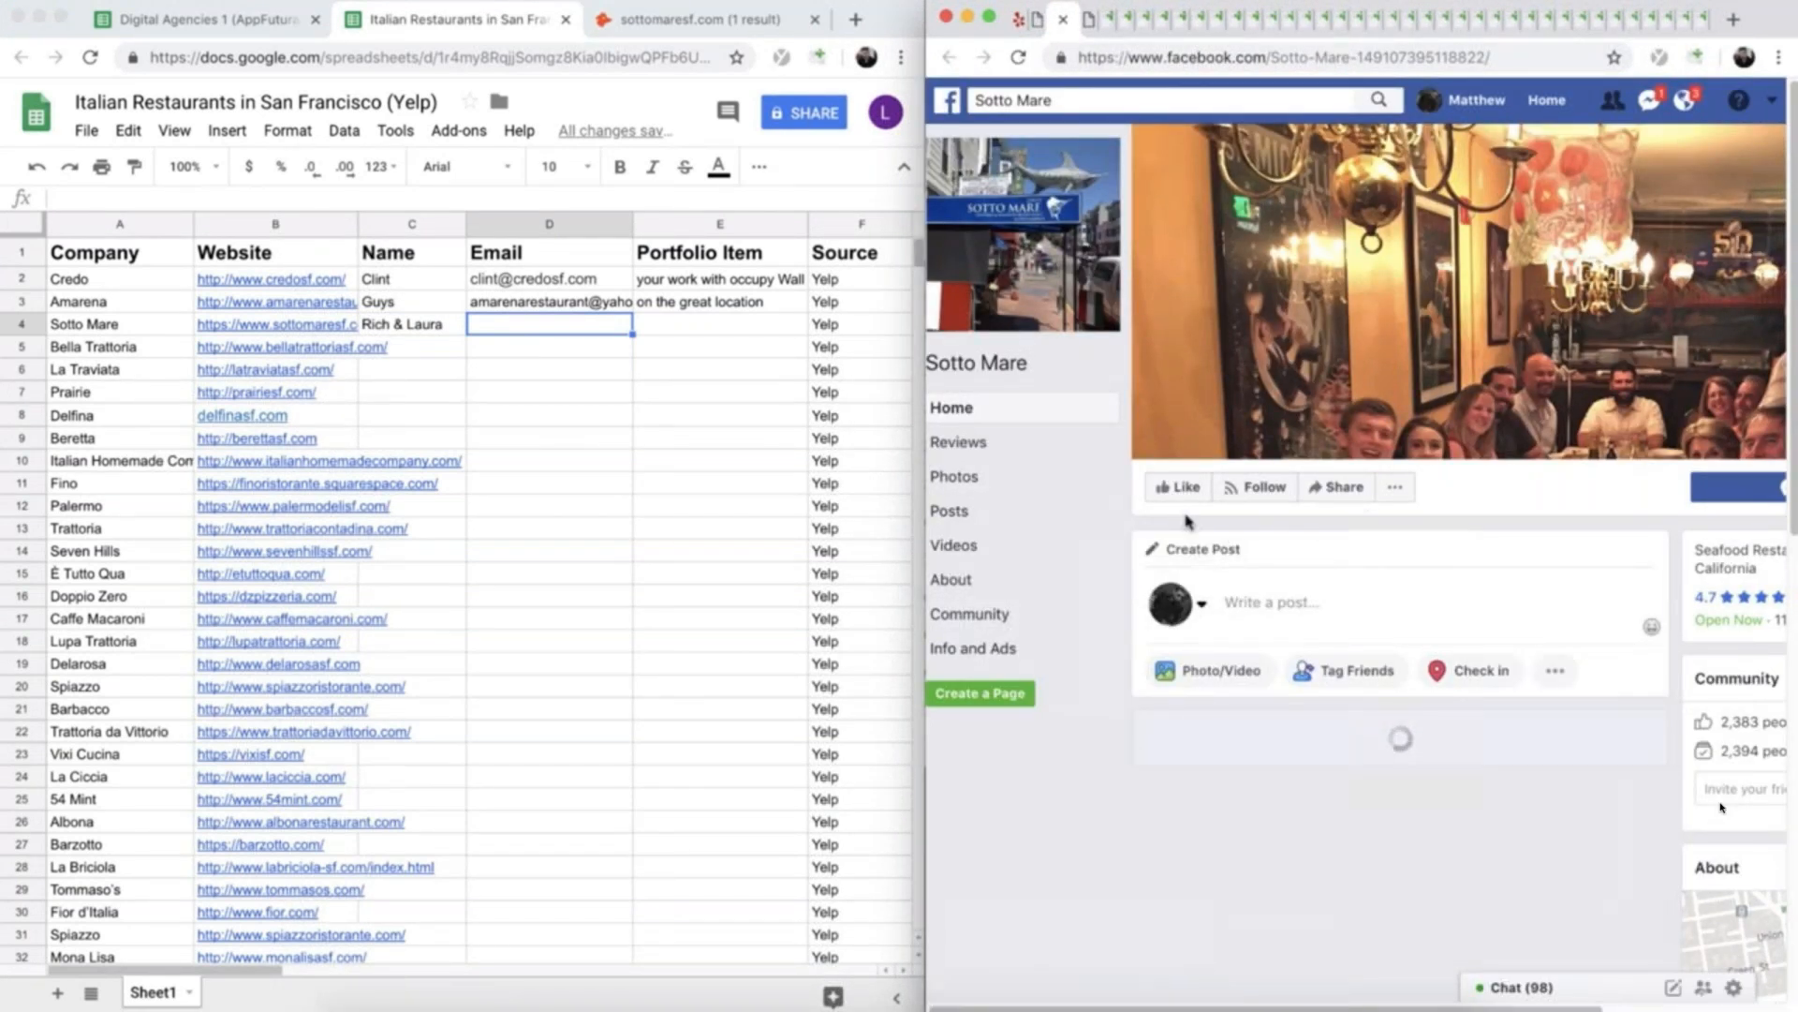
{"action": "left_click", "coordinate": [952, 579]}
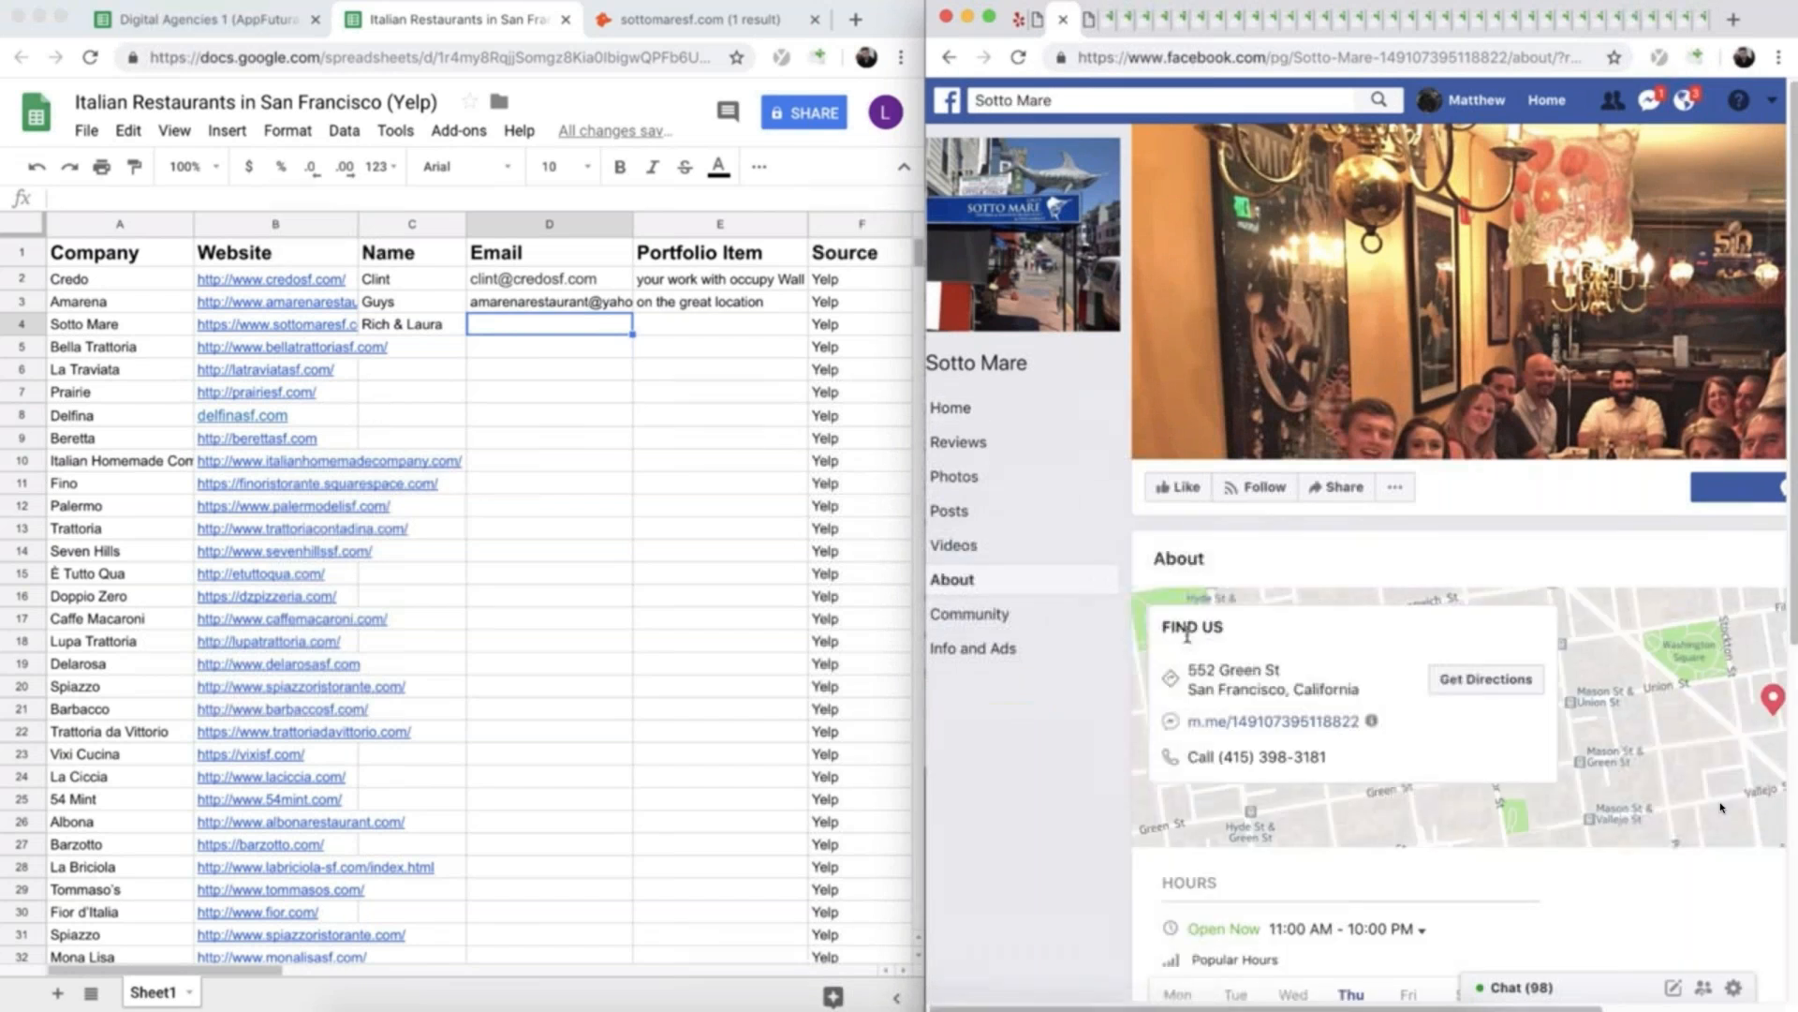
{"action": "scroll", "coordinate": [1015, 727], "scroll_direction": "down", "scroll_amount": 4}
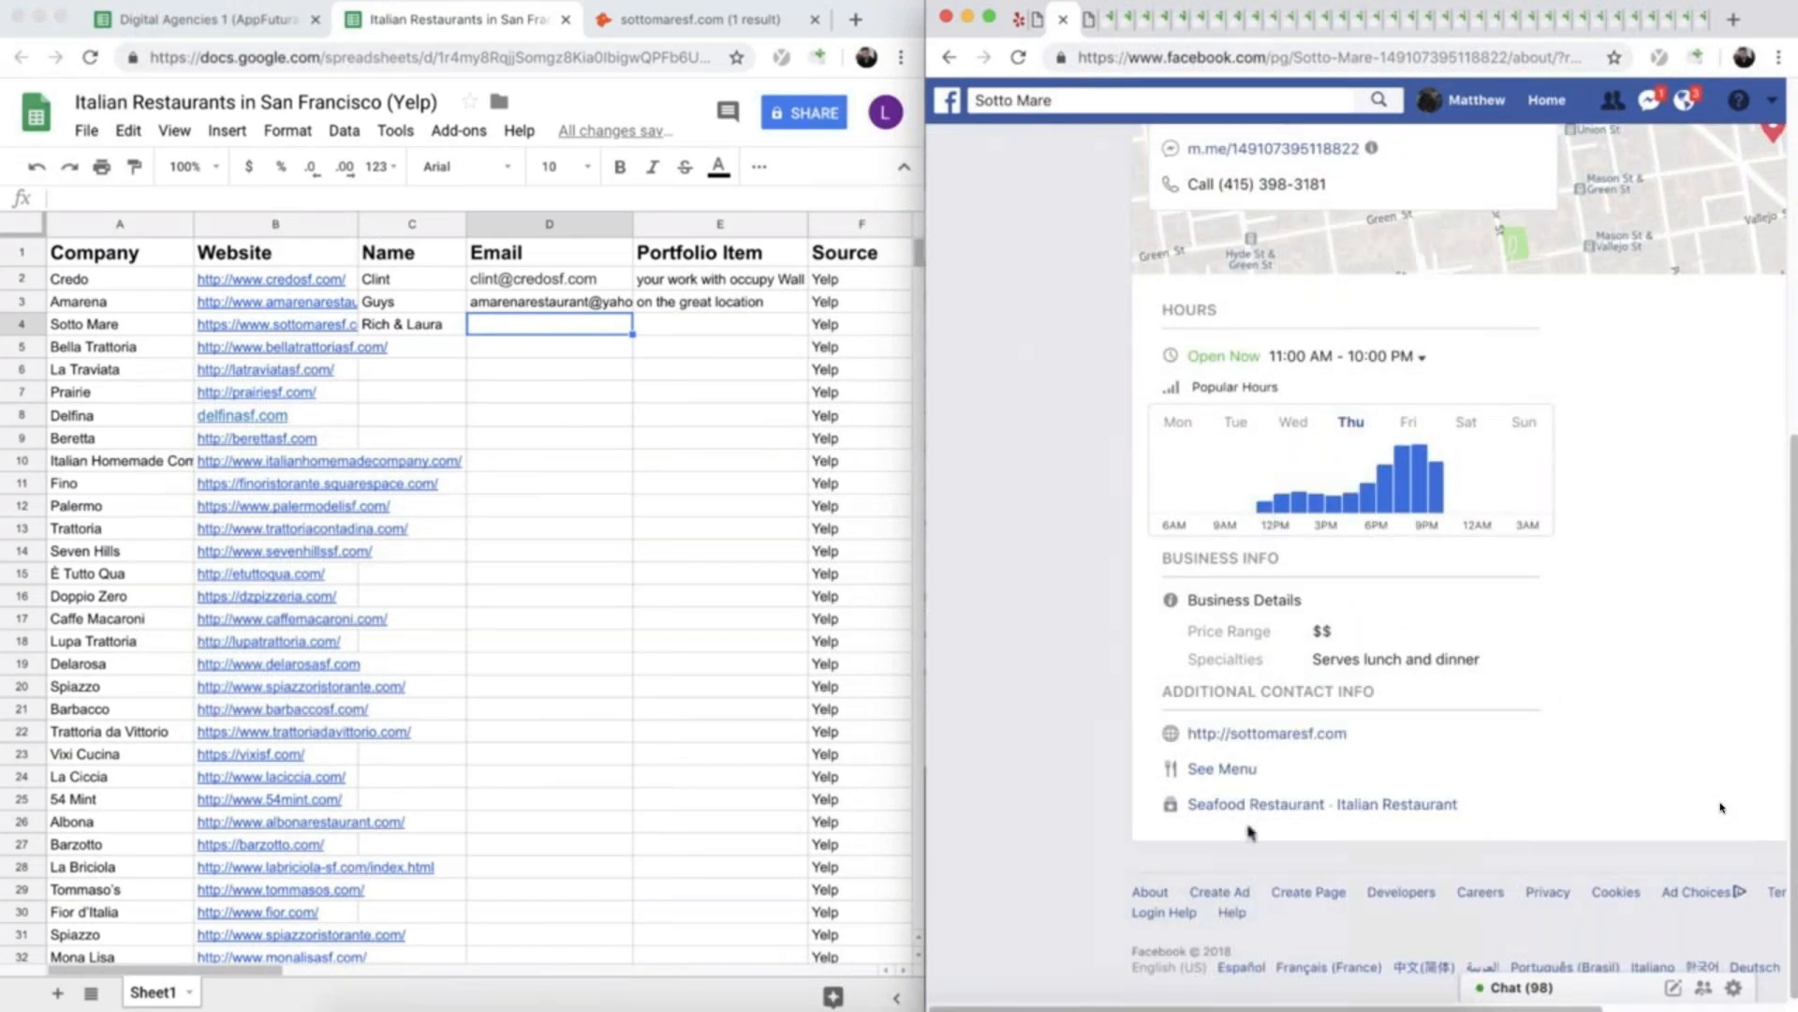
{"action": "scroll", "coordinate": [1222, 839], "scroll_direction": "up", "scroll_amount": 5}
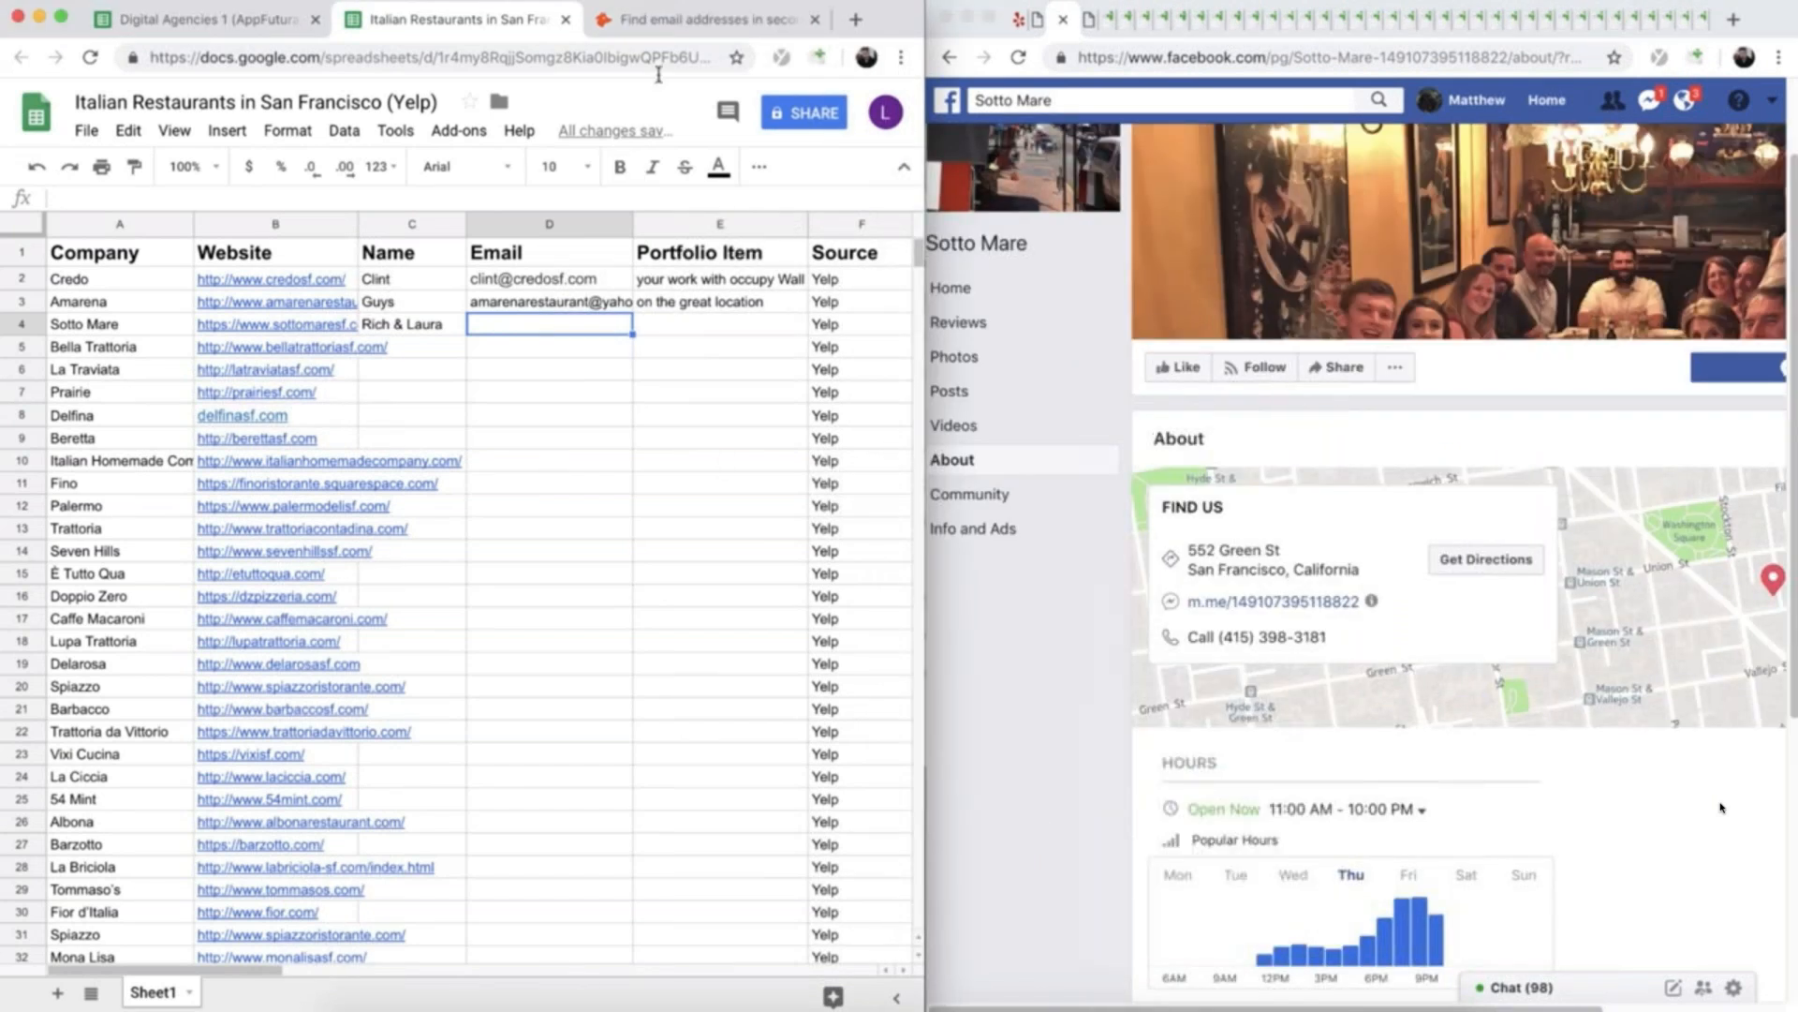
{"action": "left_click", "coordinate": [644, 20]}
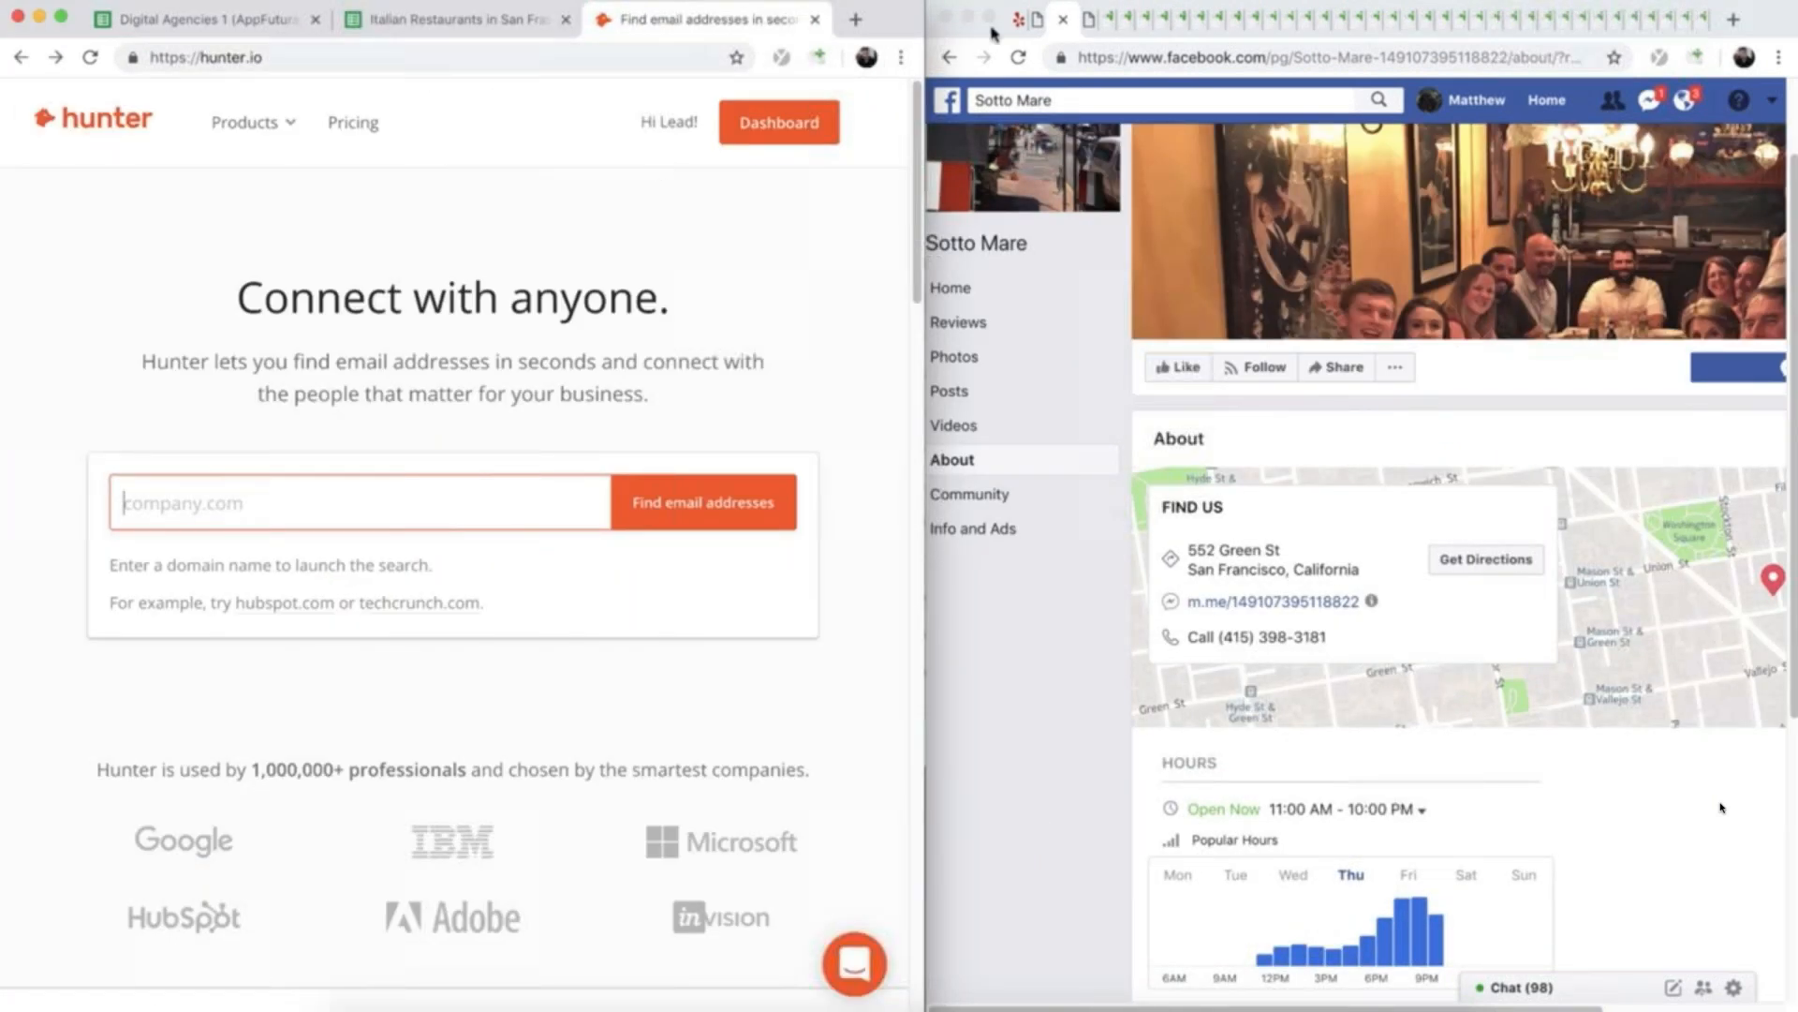
- Search Hunter for e-mail addresses at sottomaresf.com, copying the domain from Sotto Mare's website address
{"action": "left_click", "coordinate": [1019, 21]}
{"action": "left_click_drag", "start_coordinate": [1168, 56], "coordinate": [1281, 56]}
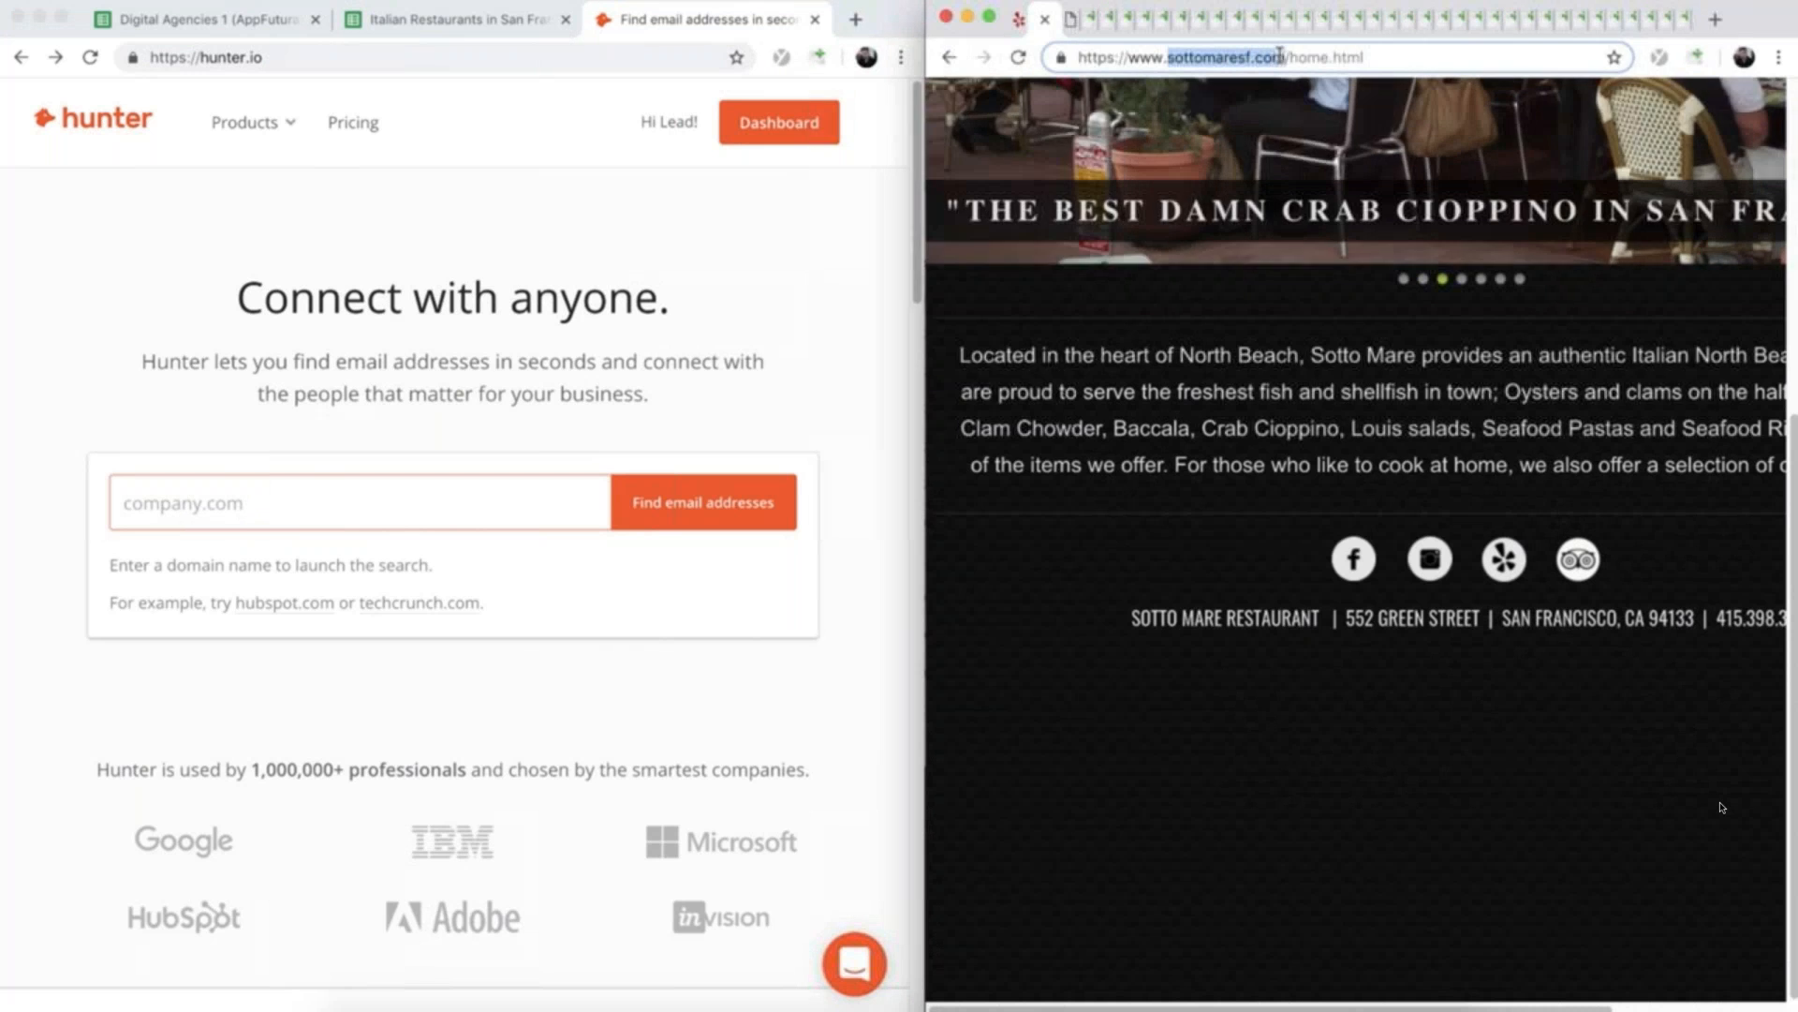
{"action": "key", "text": "ctrl+c"}
{"action": "left_click", "coordinate": [217, 502]}
{"action": "key", "text": "ctrl+v"}
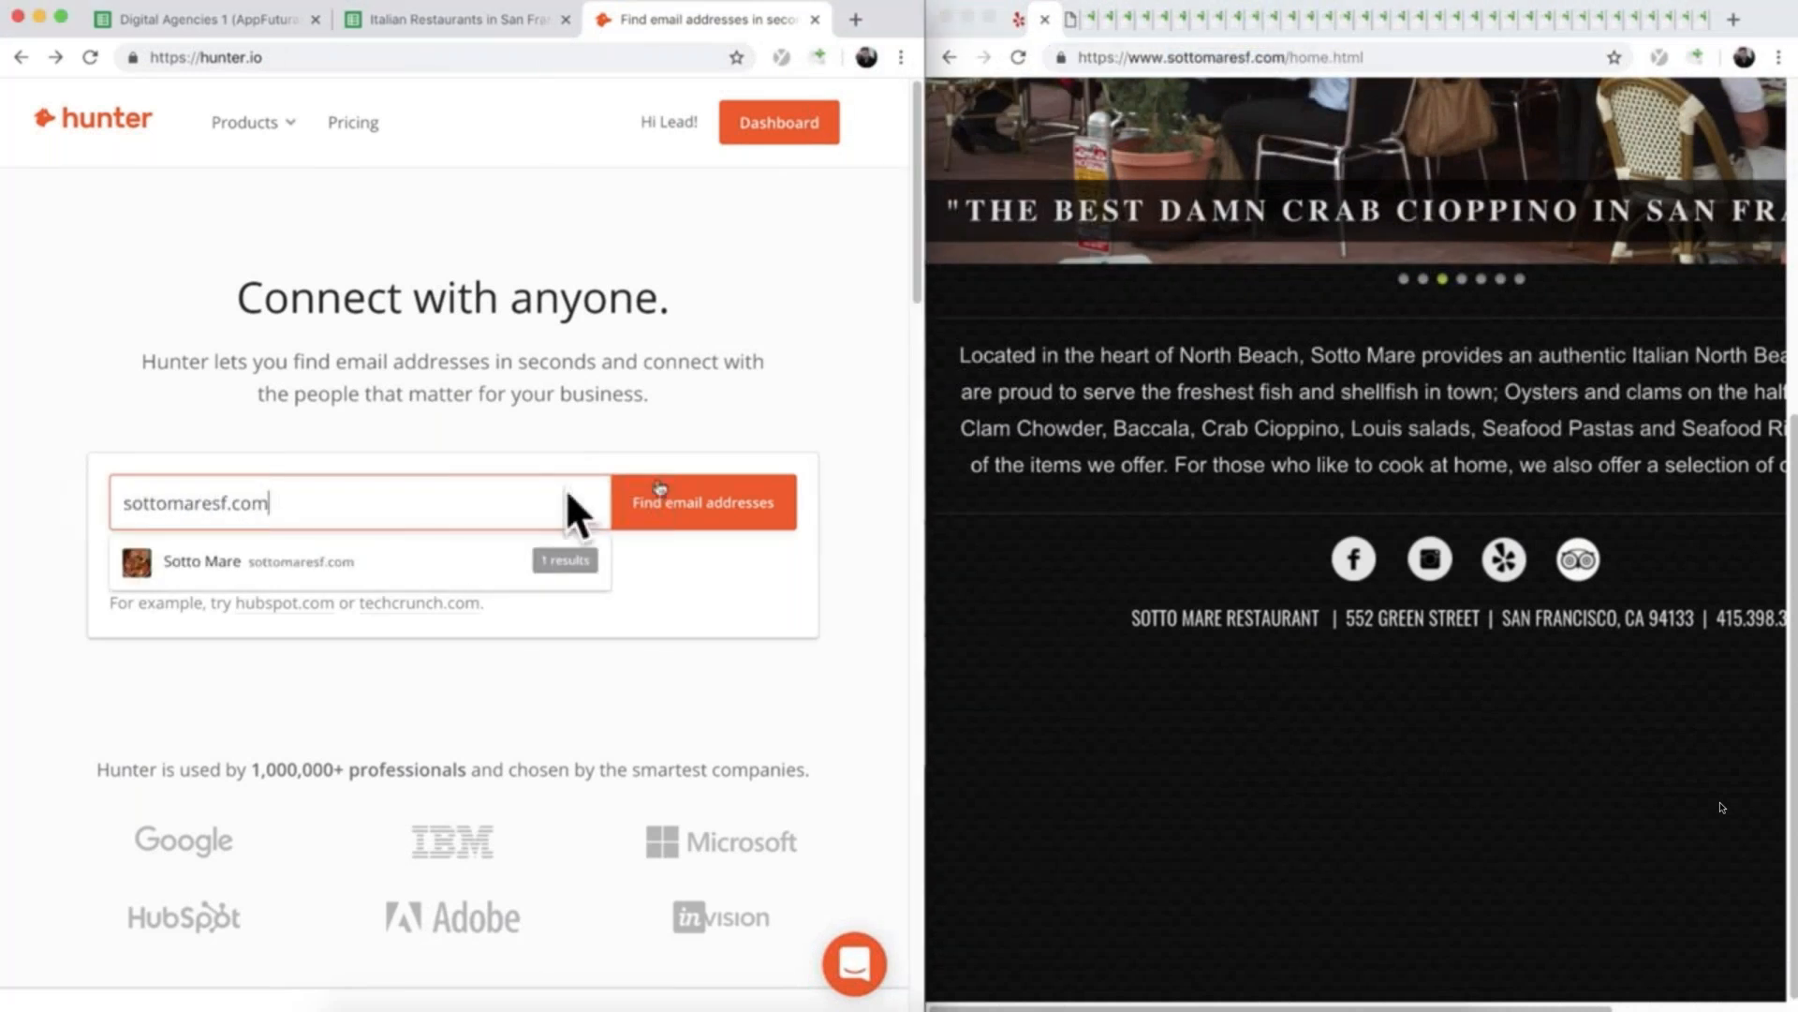
{"action": "left_click", "coordinate": [646, 504]}
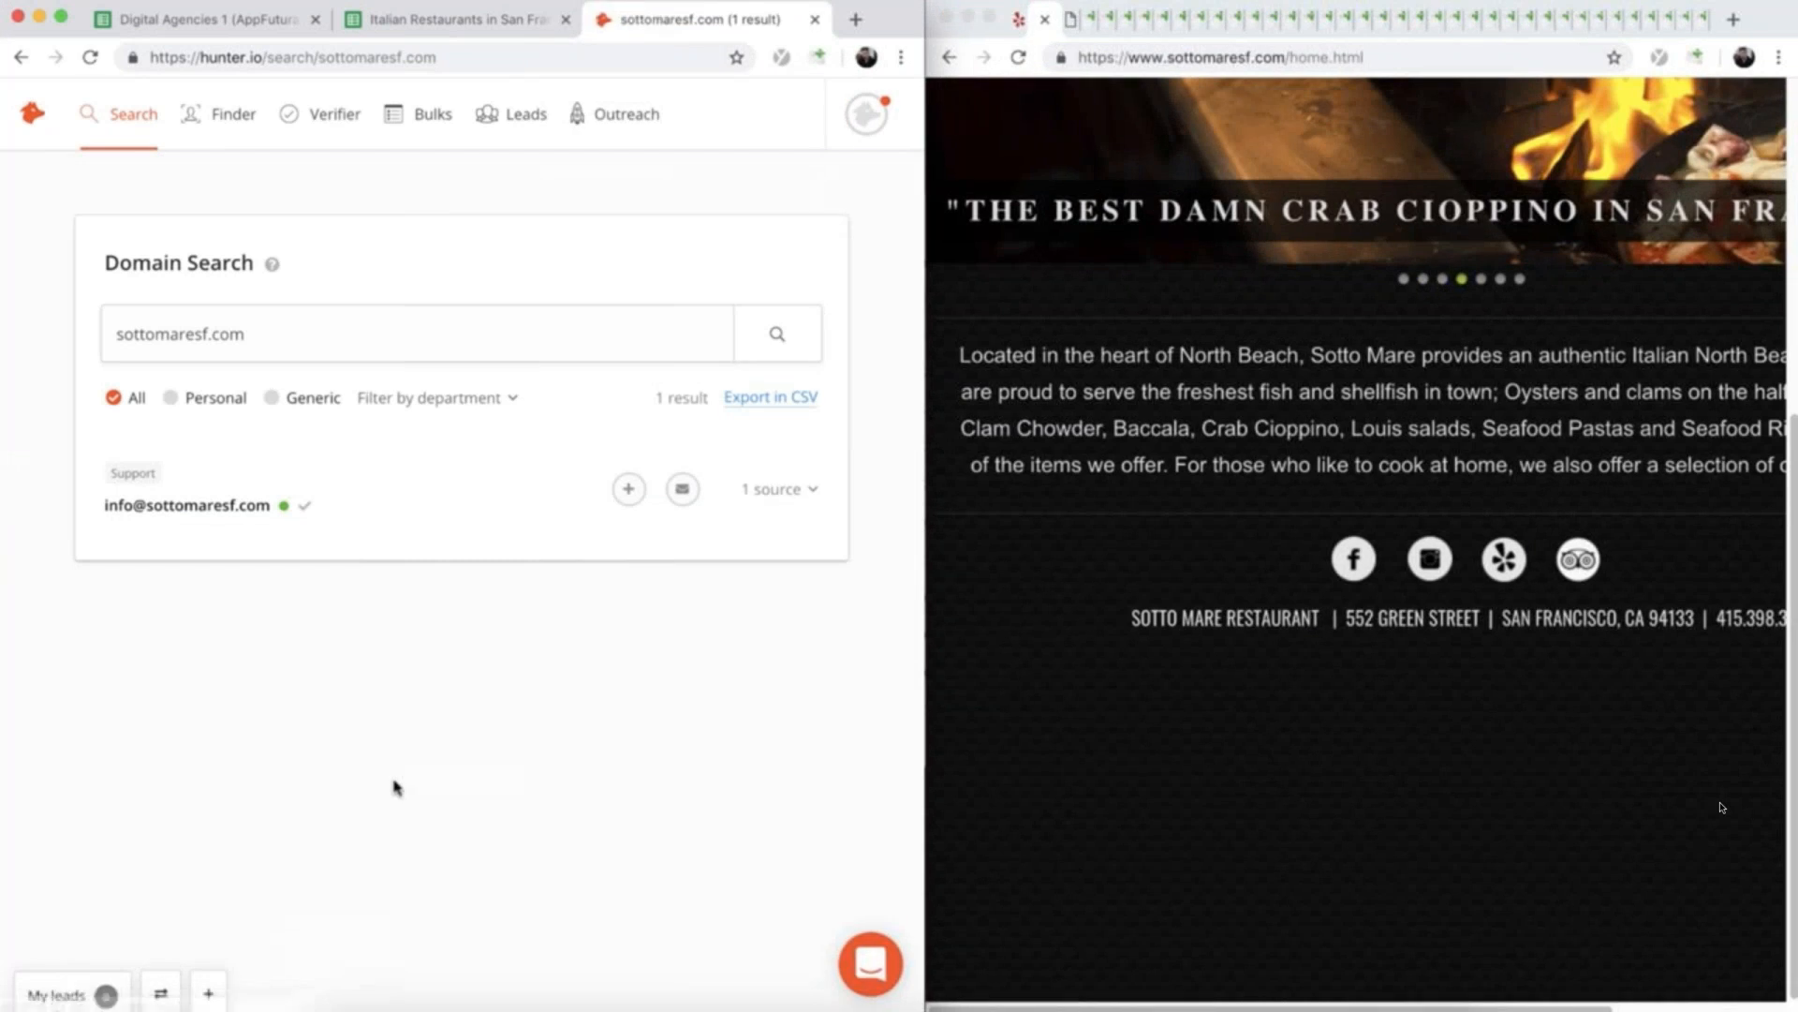
- Copy the support e-mail address found by Hunter into Sotto Mare's Email cell D4 in the restaurant spreadsheet
{"action": "scroll", "coordinate": [1312, 613], "scroll_direction": "up", "scroll_amount": 5}
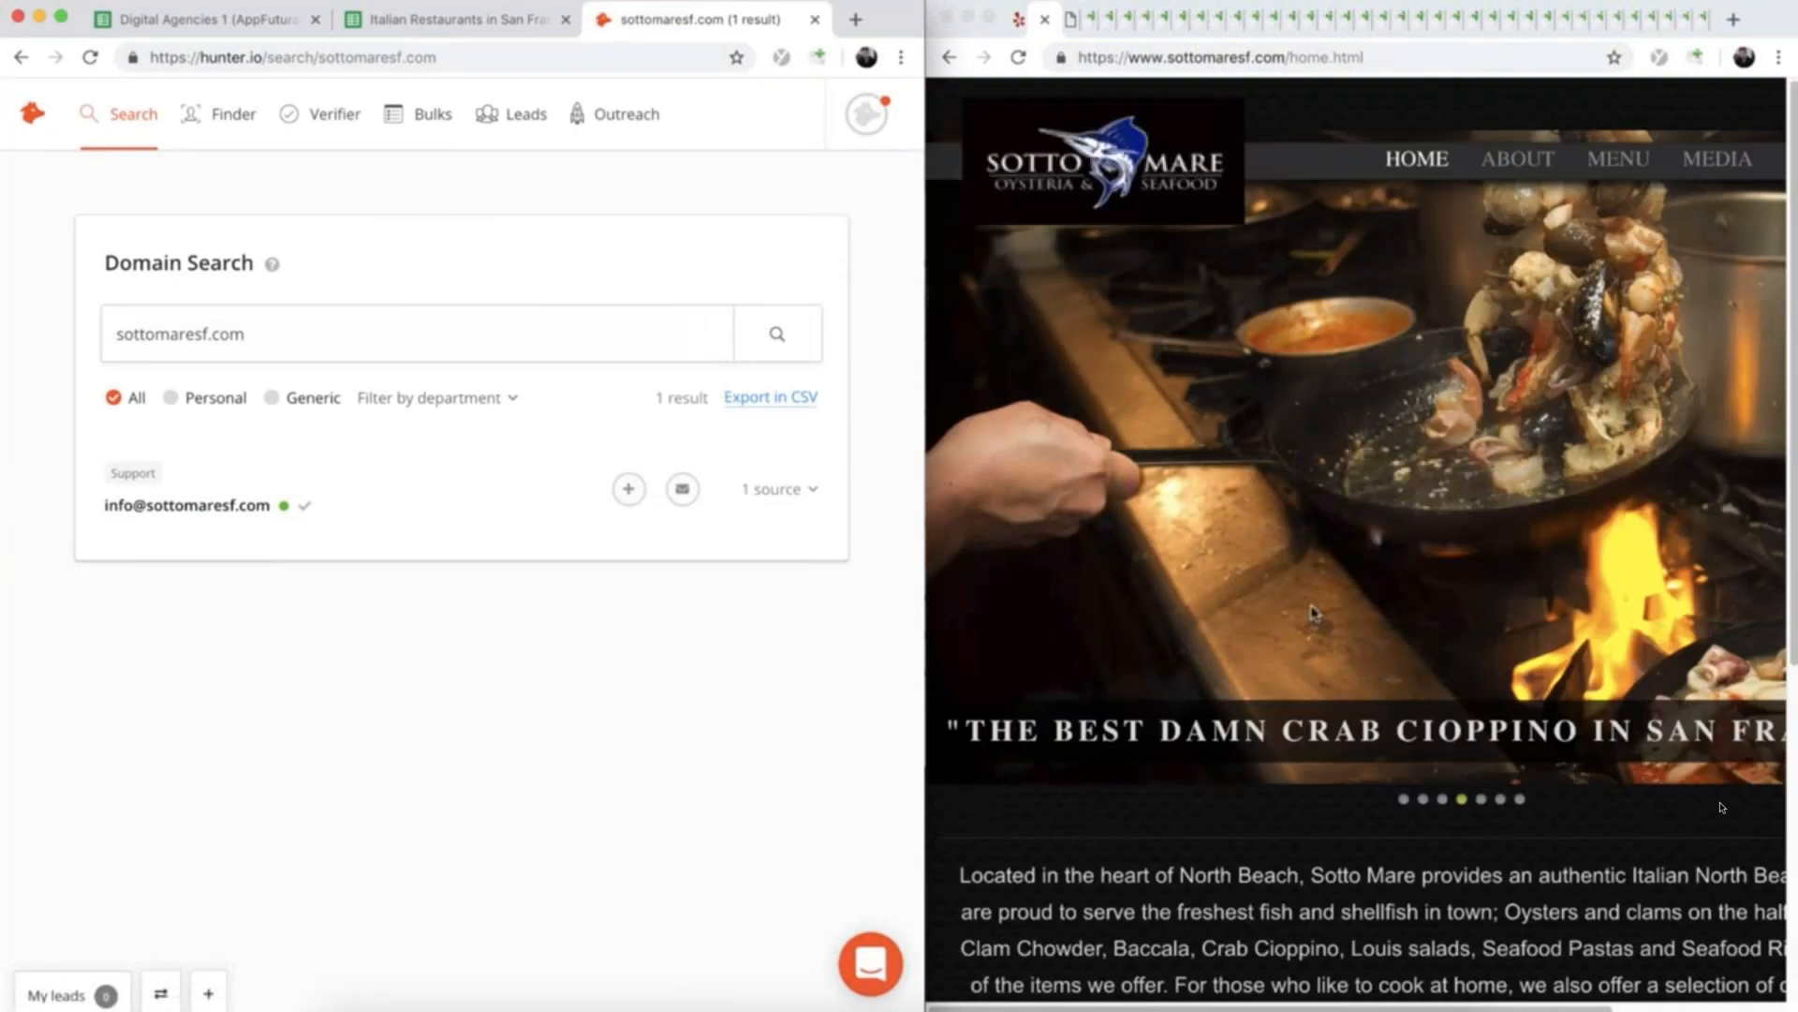
{"action": "left_click_drag", "start_coordinate": [88, 506], "coordinate": [270, 506]}
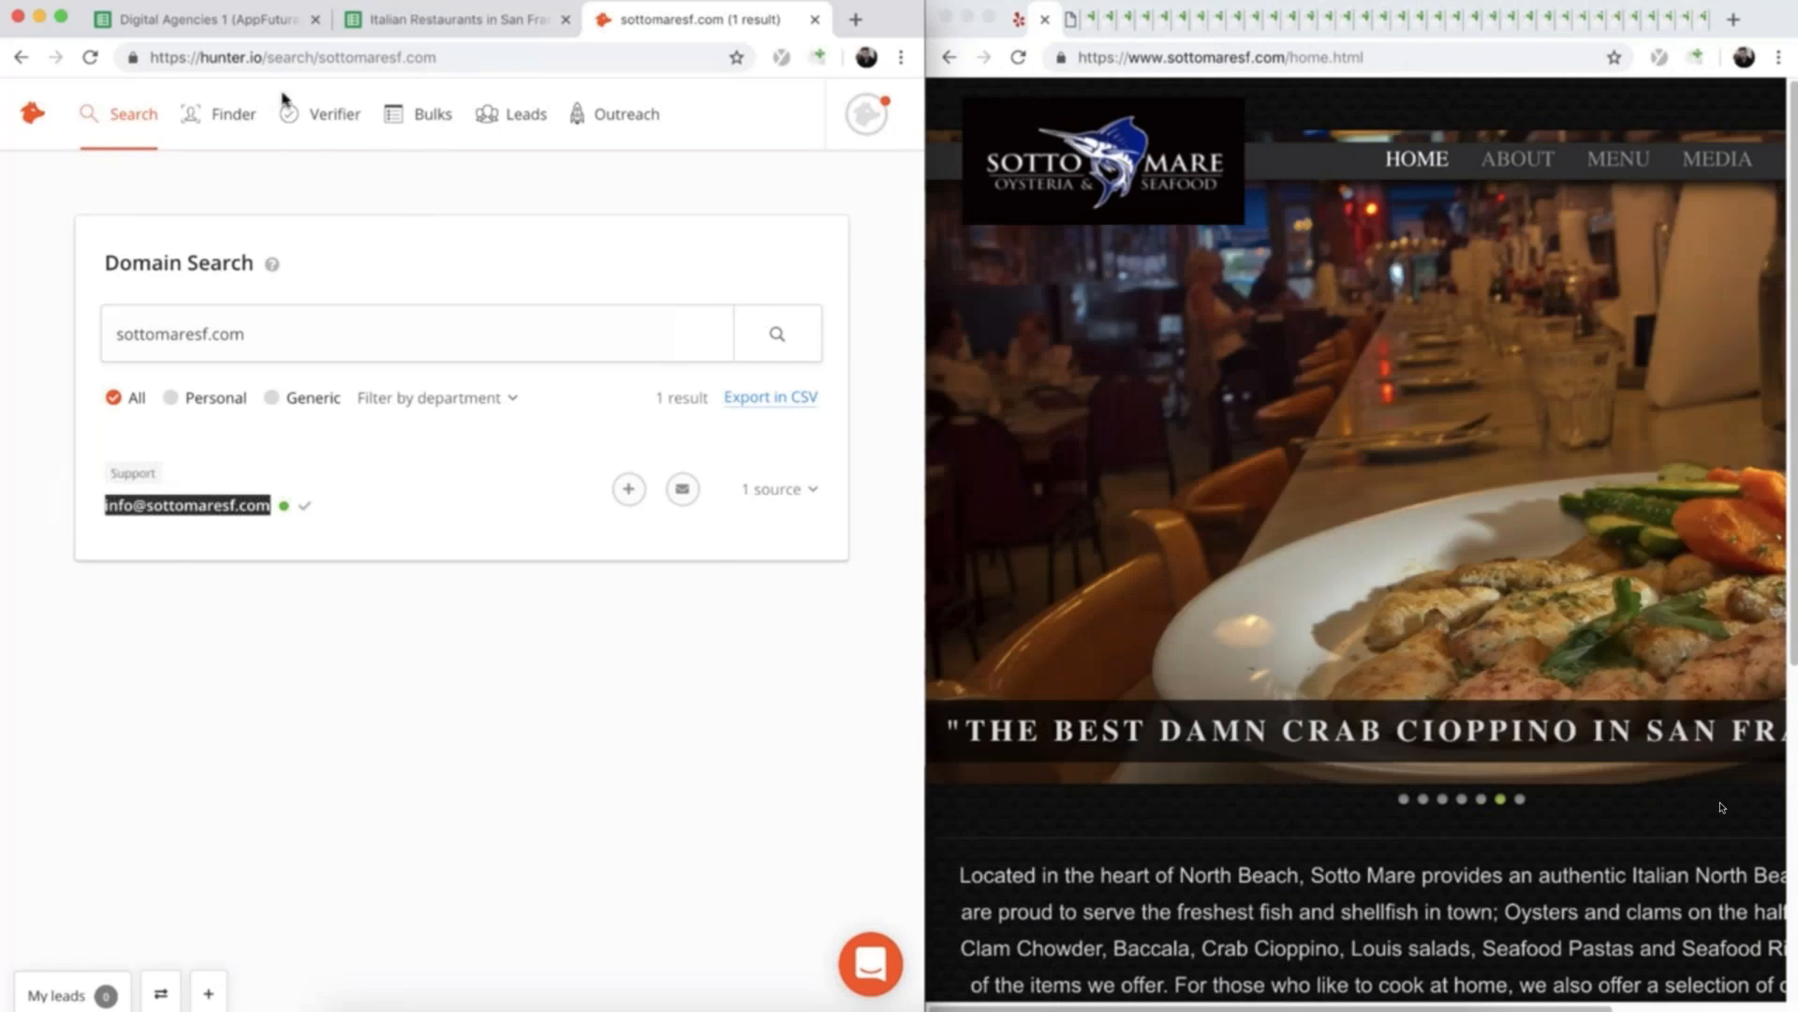
{"action": "left_click", "coordinate": [400, 28]}
{"action": "left_click", "coordinate": [548, 330]}
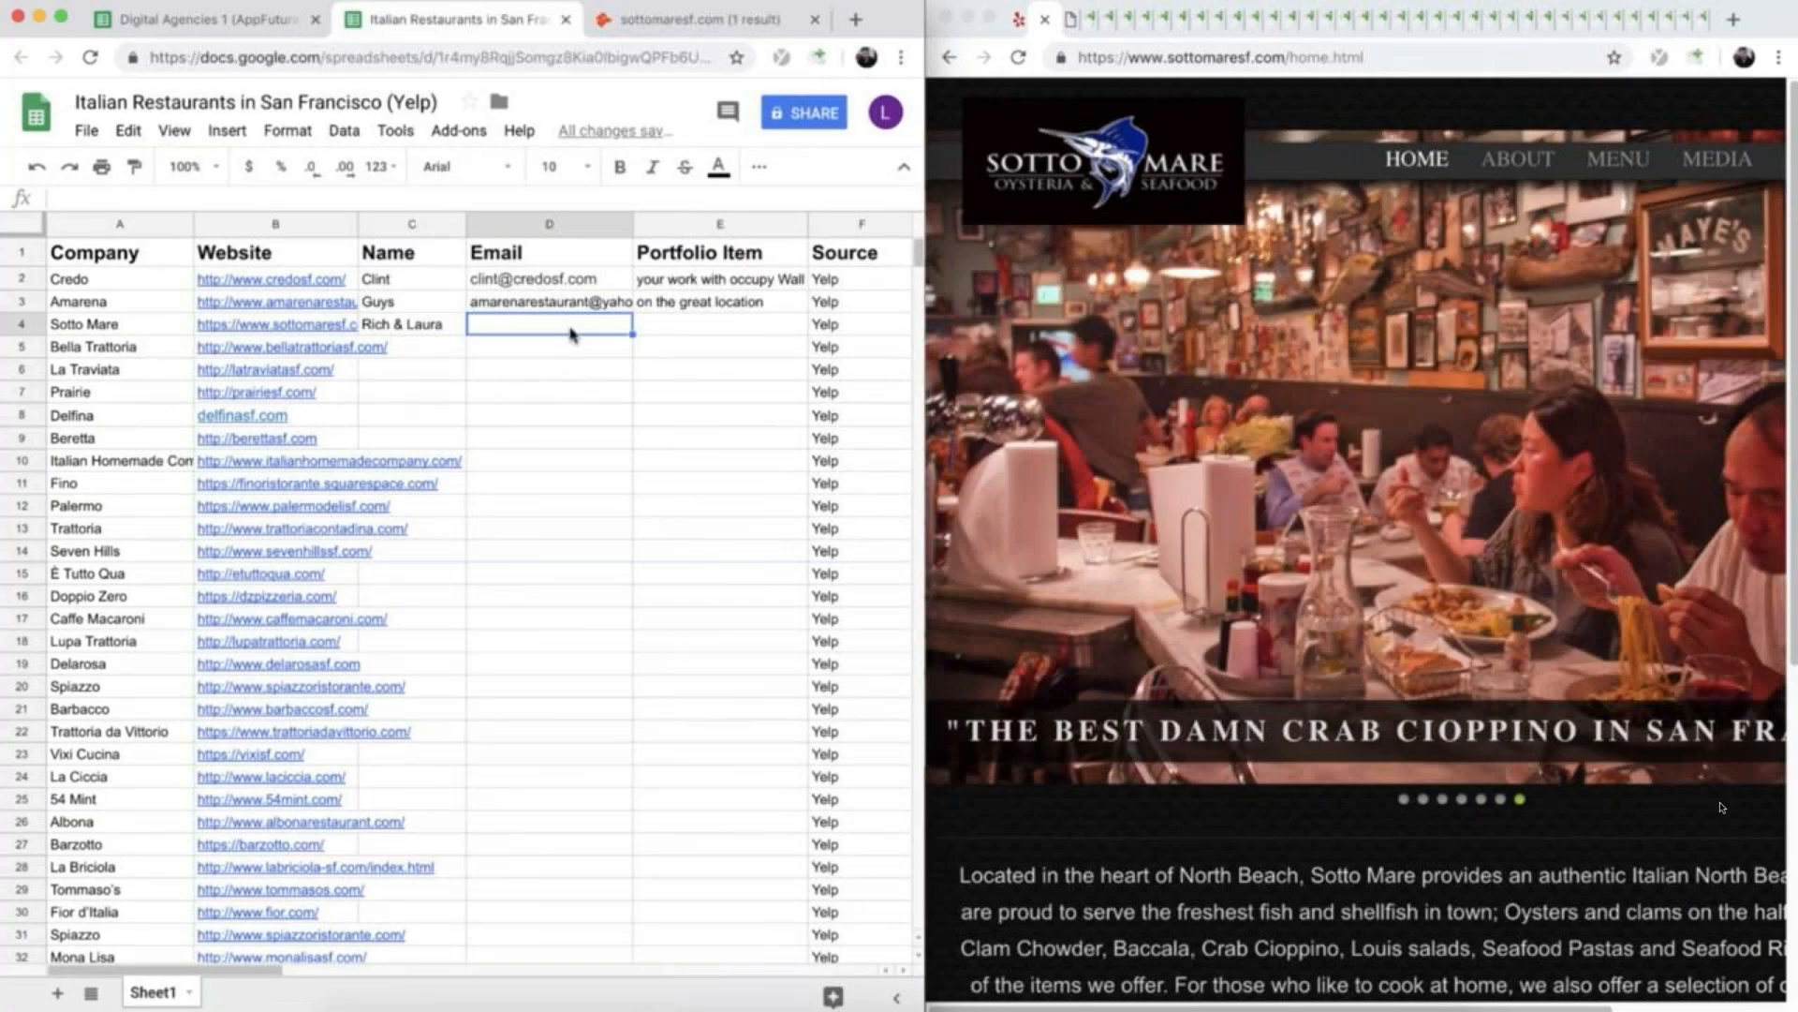
{"action": "key", "text": "super+v"}
- Open the Barneys New York feature linked from Sotto Mare's press page and read the Sotto Mare entry in Tony Bennett's City Guide
{"action": "left_click", "coordinate": [755, 330]}
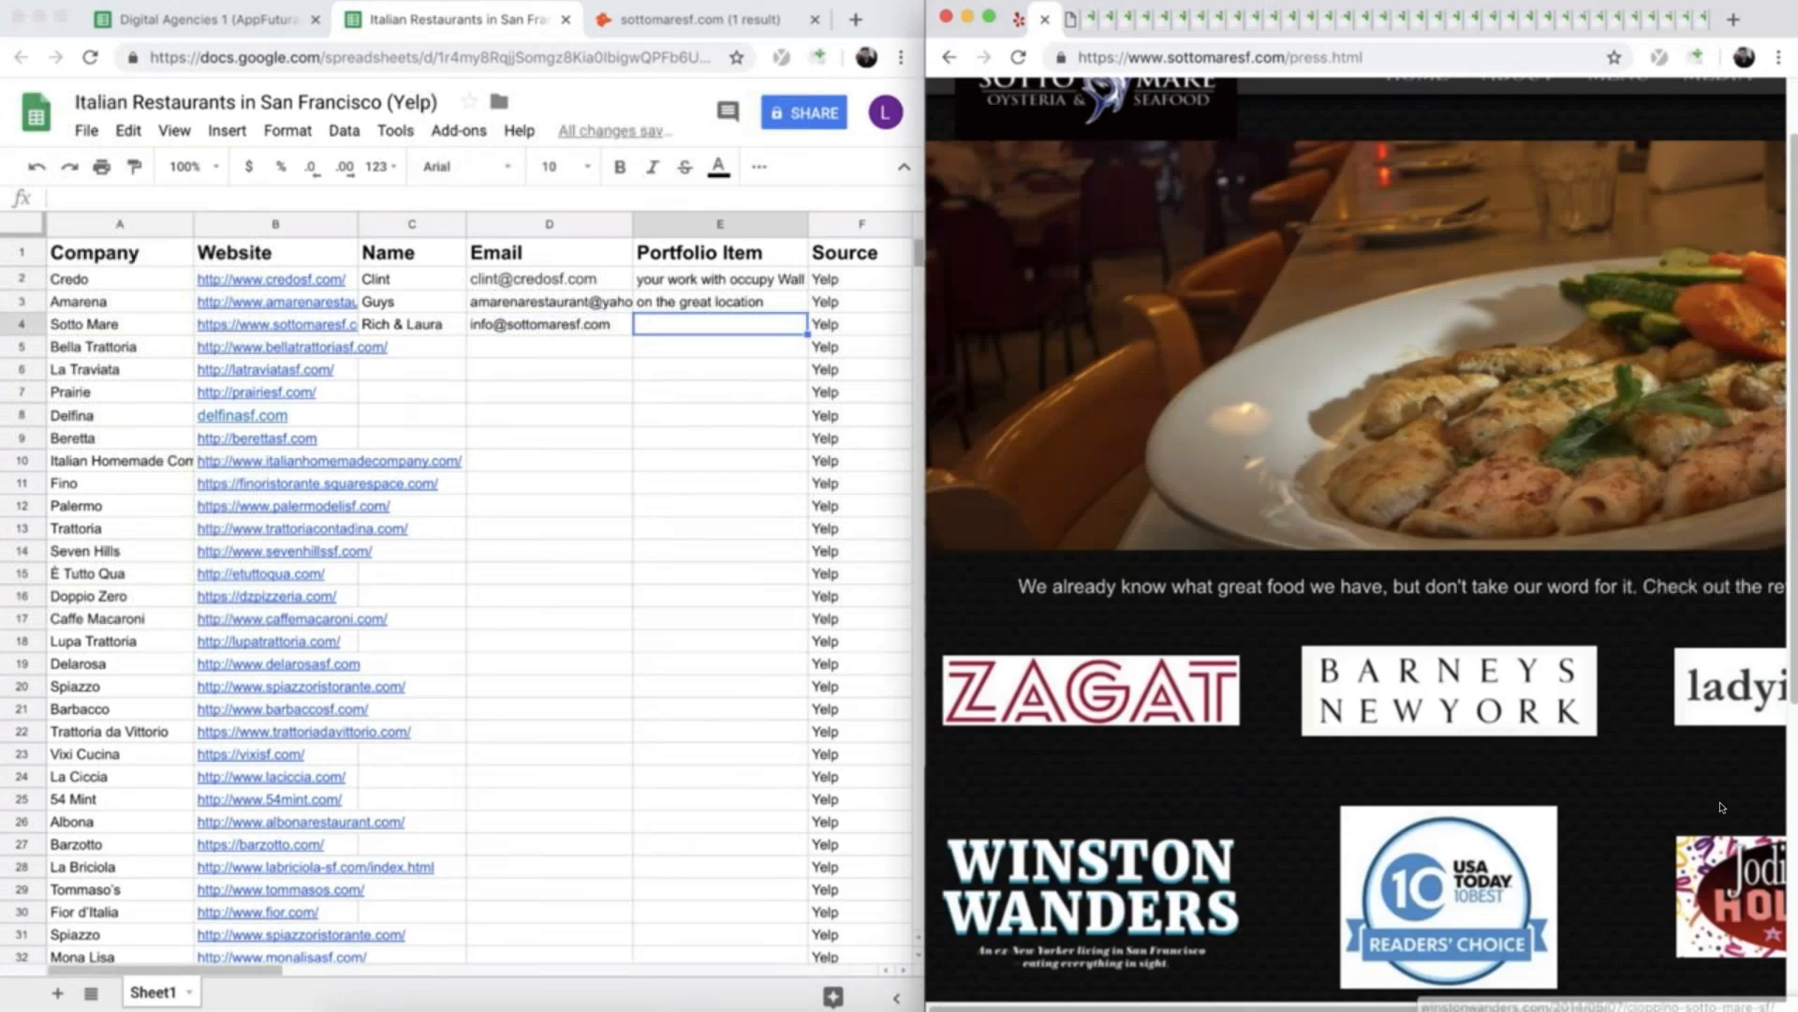
{"action": "left_click", "coordinate": [1399, 702]}
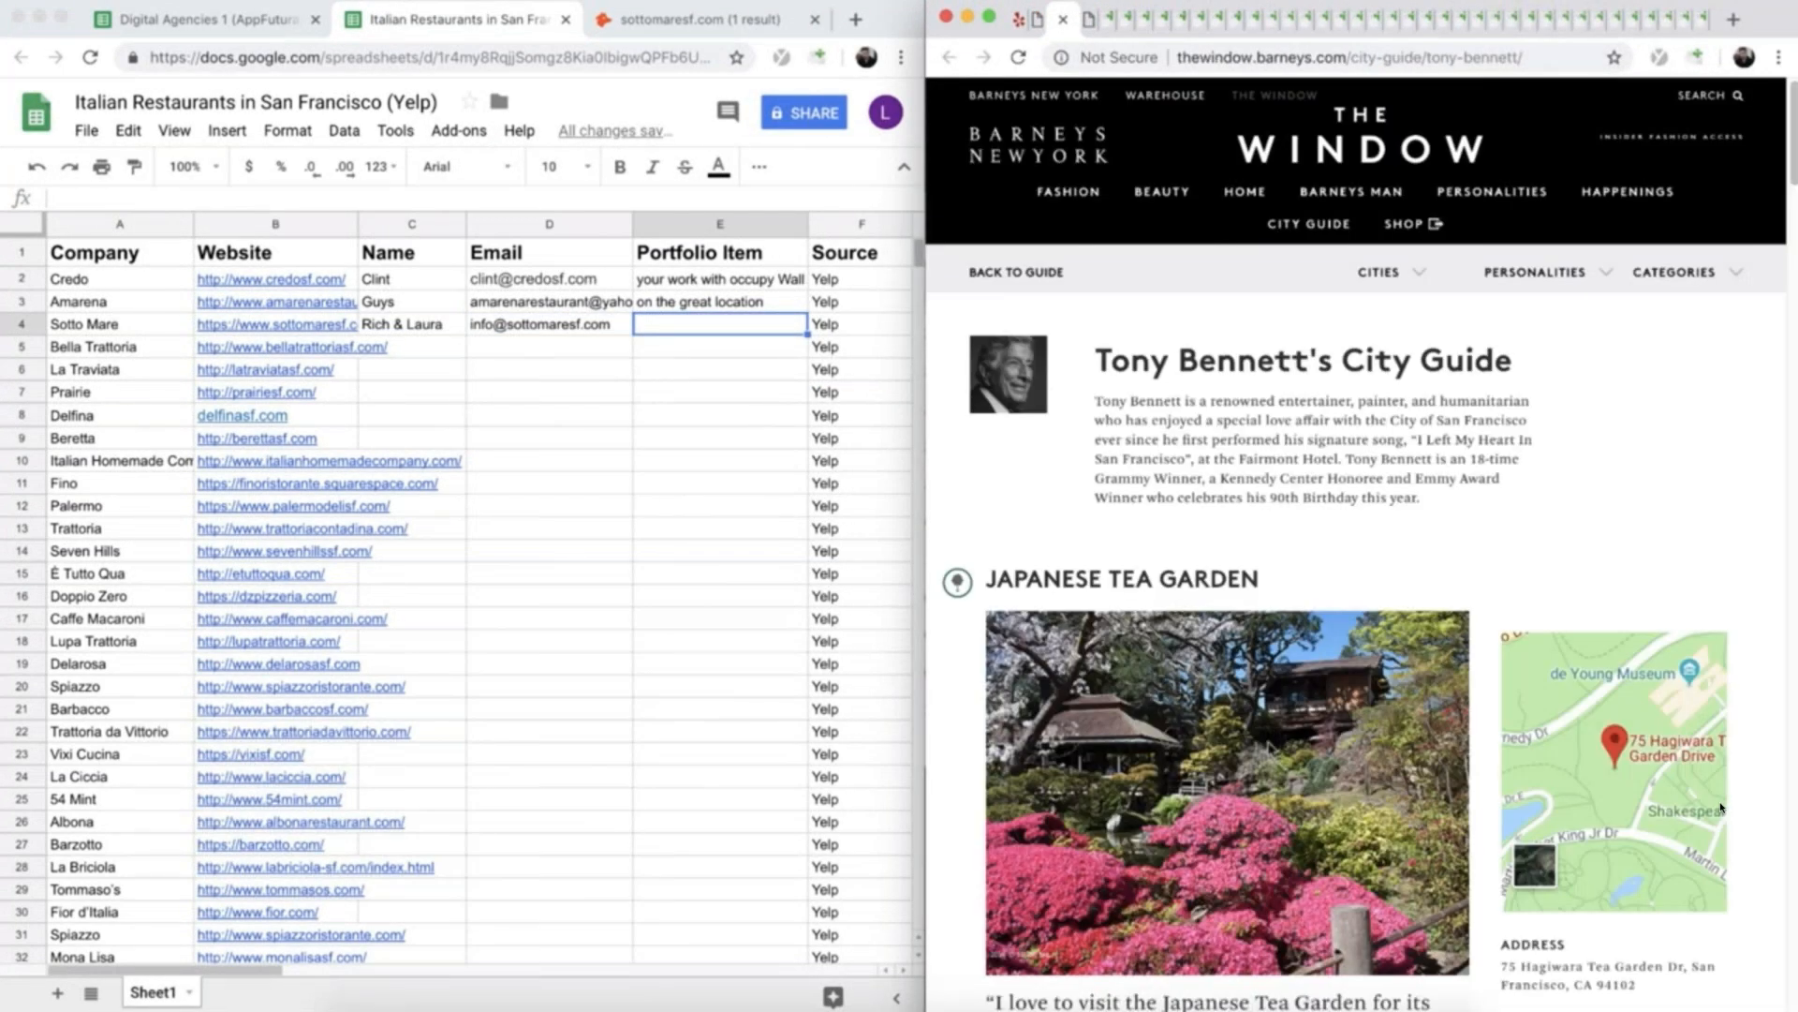
{"action": "scroll", "coordinate": [1257, 569], "scroll_direction": "down", "scroll_amount": 5}
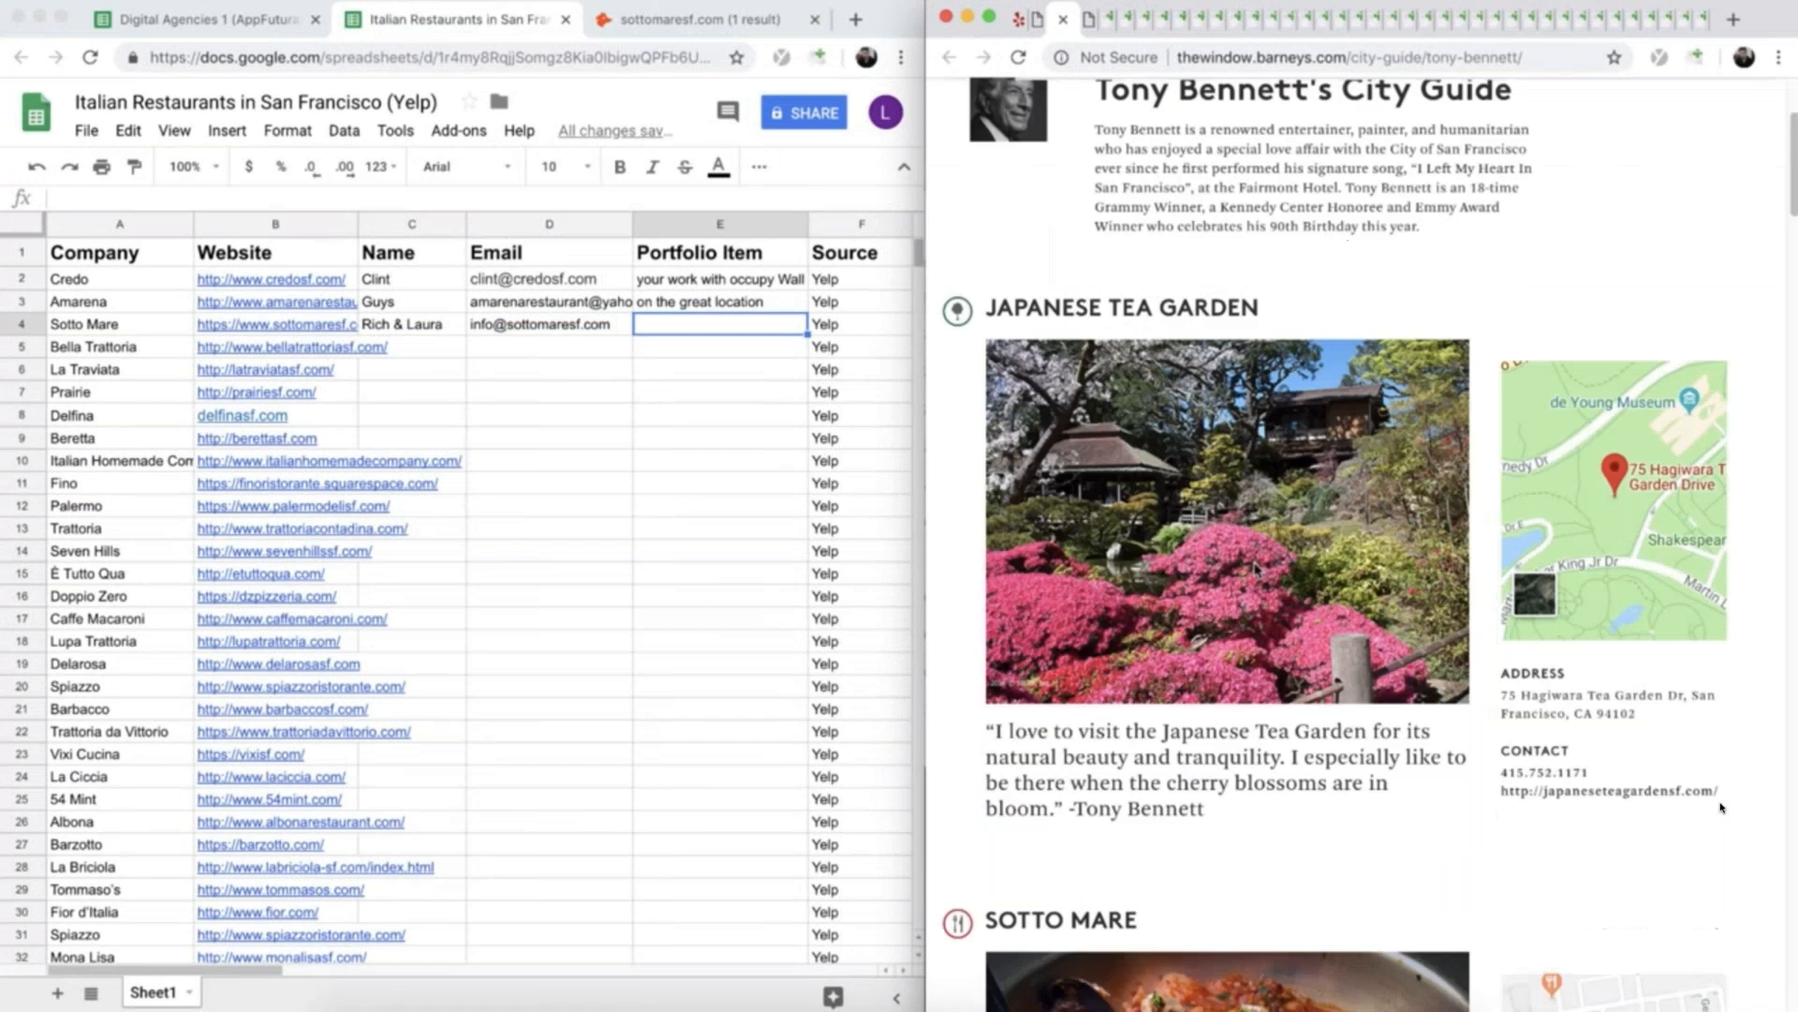
{"action": "scroll", "coordinate": [1257, 570], "scroll_direction": "down", "scroll_amount": 7}
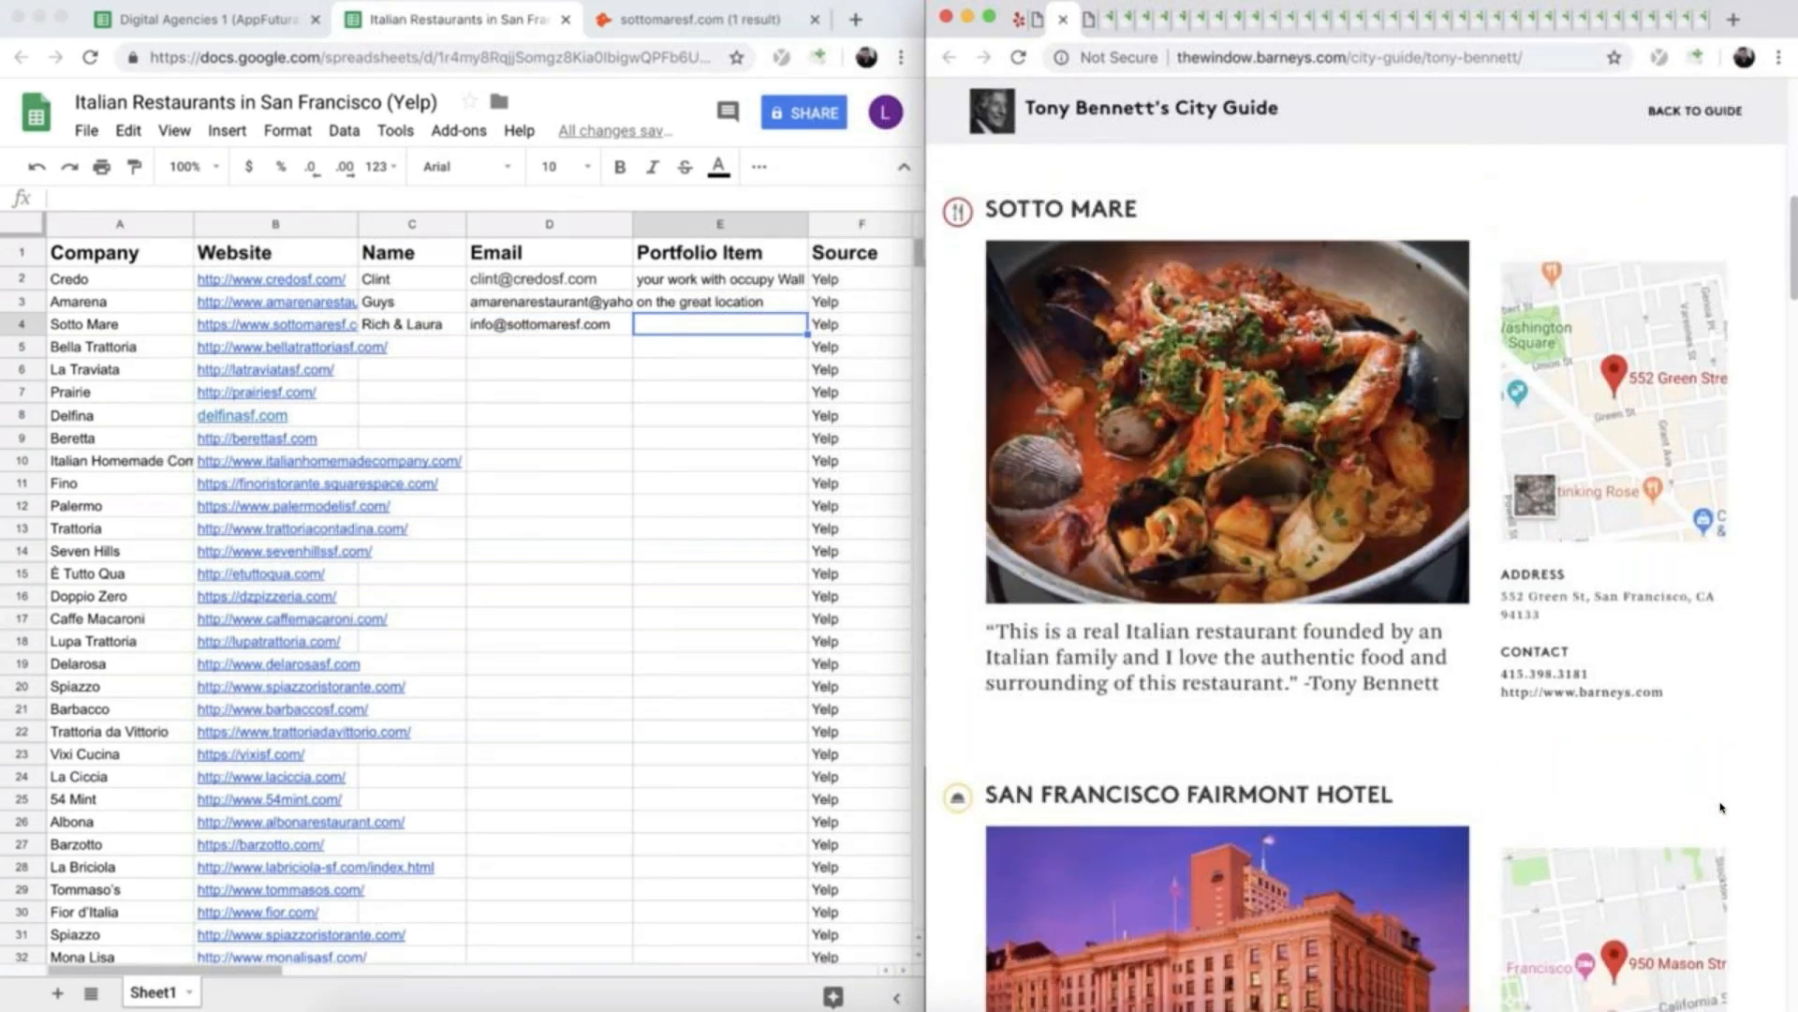
{"action": "scroll", "coordinate": [1145, 381], "scroll_direction": "up", "scroll_amount": 3}
{"action": "scroll", "coordinate": [1145, 381], "scroll_direction": "down", "scroll_amount": 3}
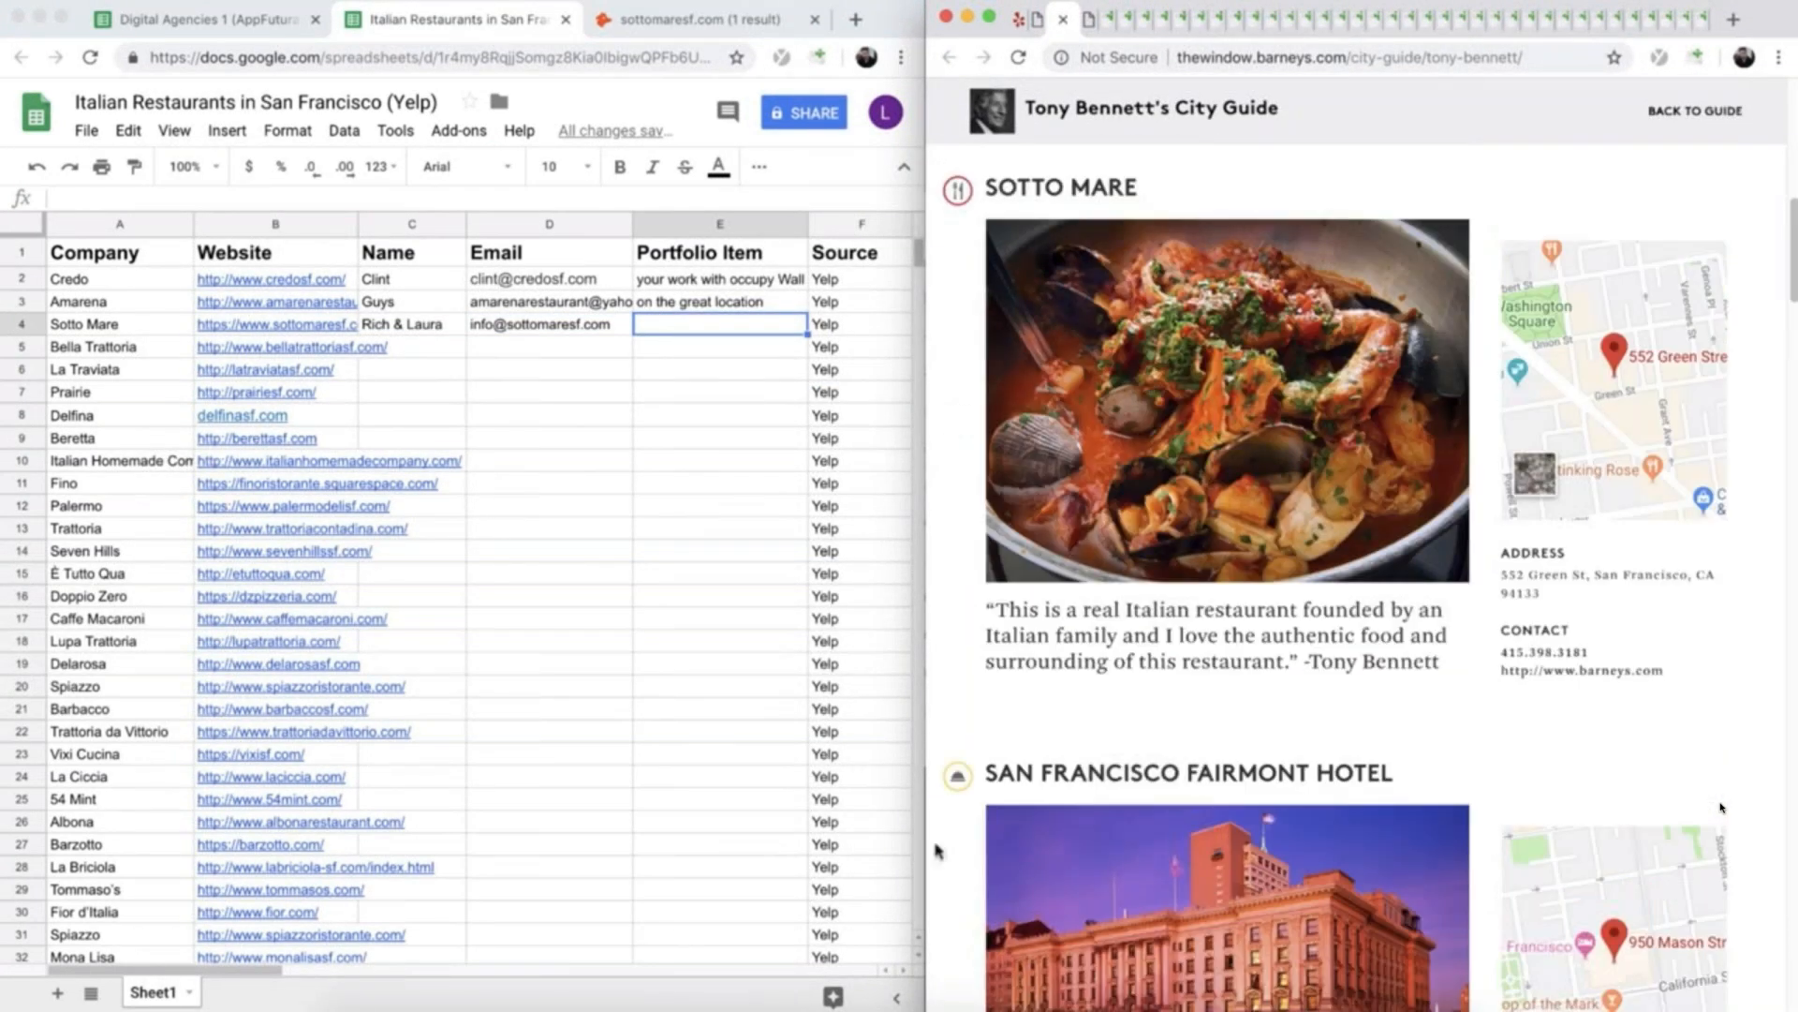
{"action": "left_click_drag", "start_coordinate": [1466, 661], "coordinate": [991, 618]}
{"action": "left_click", "coordinate": [1018, 627]}
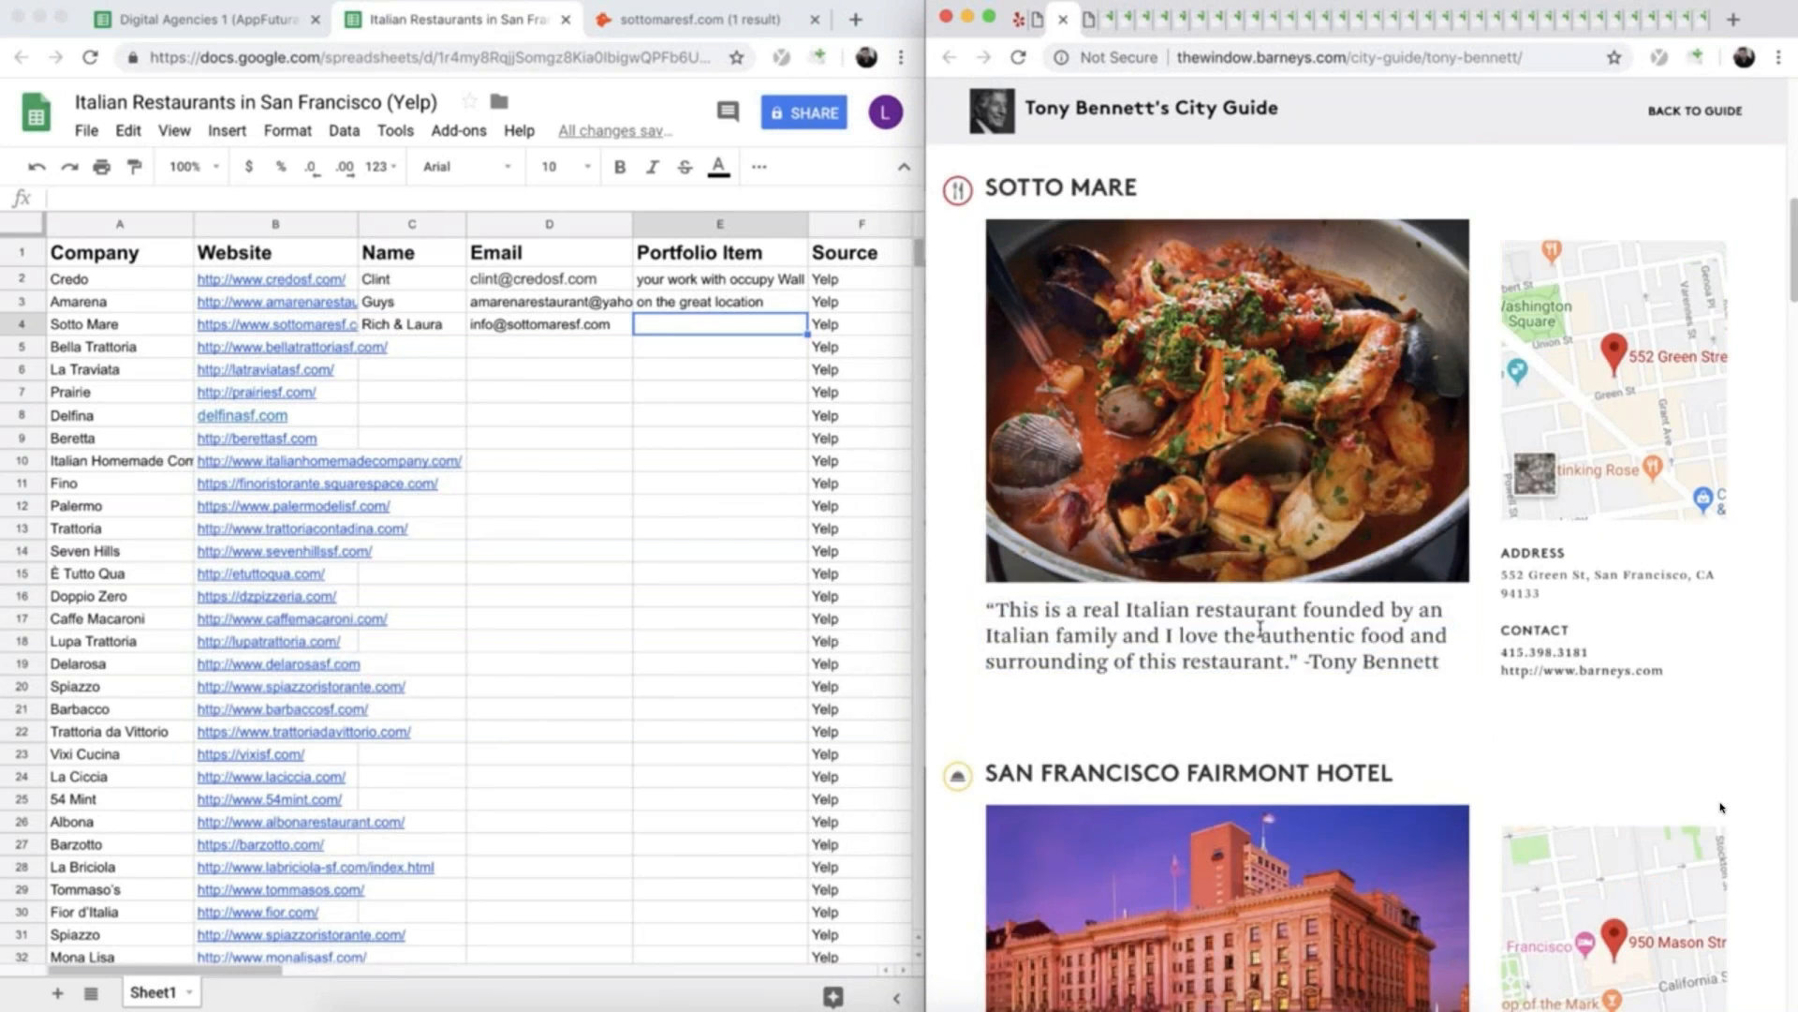
- Enter "being one of Tony's Bennett's go to spots" as Sotto Mare's portfolio item in E4 and close the city guide and Sotto Mare's website
{"action": "left_click", "coordinate": [645, 330]}
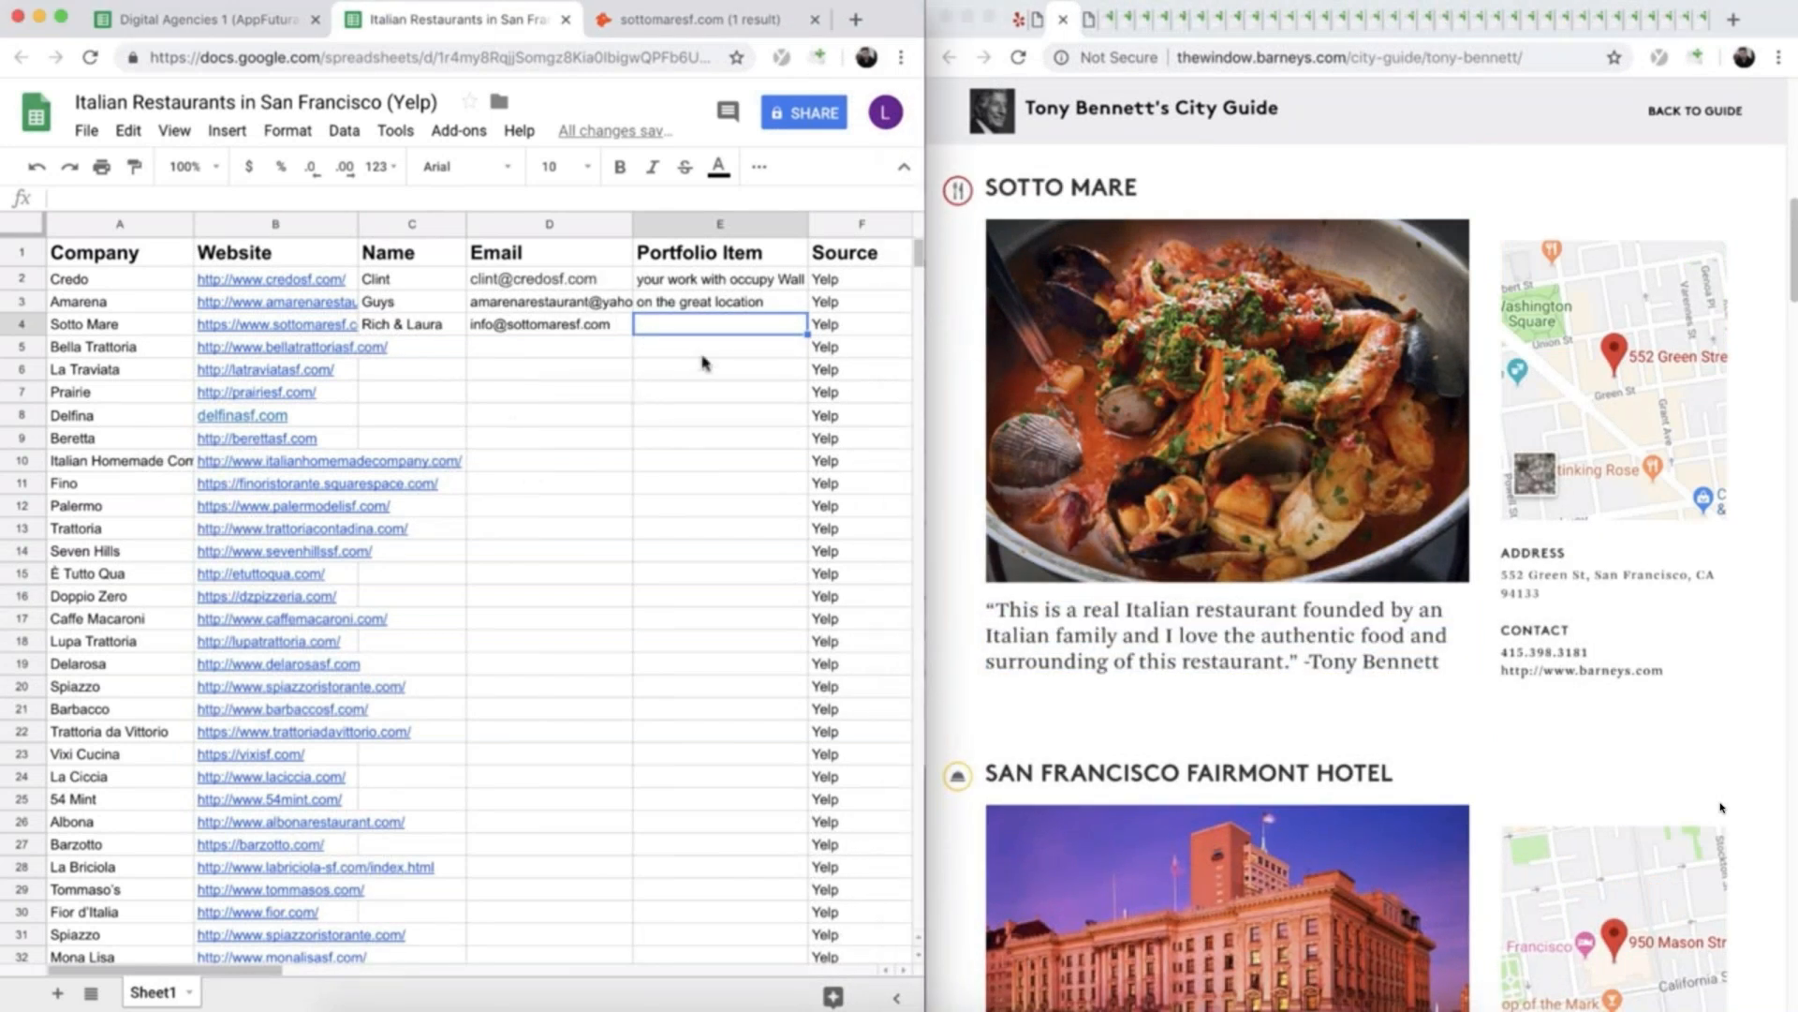
{"action": "type", "text": "being one "}
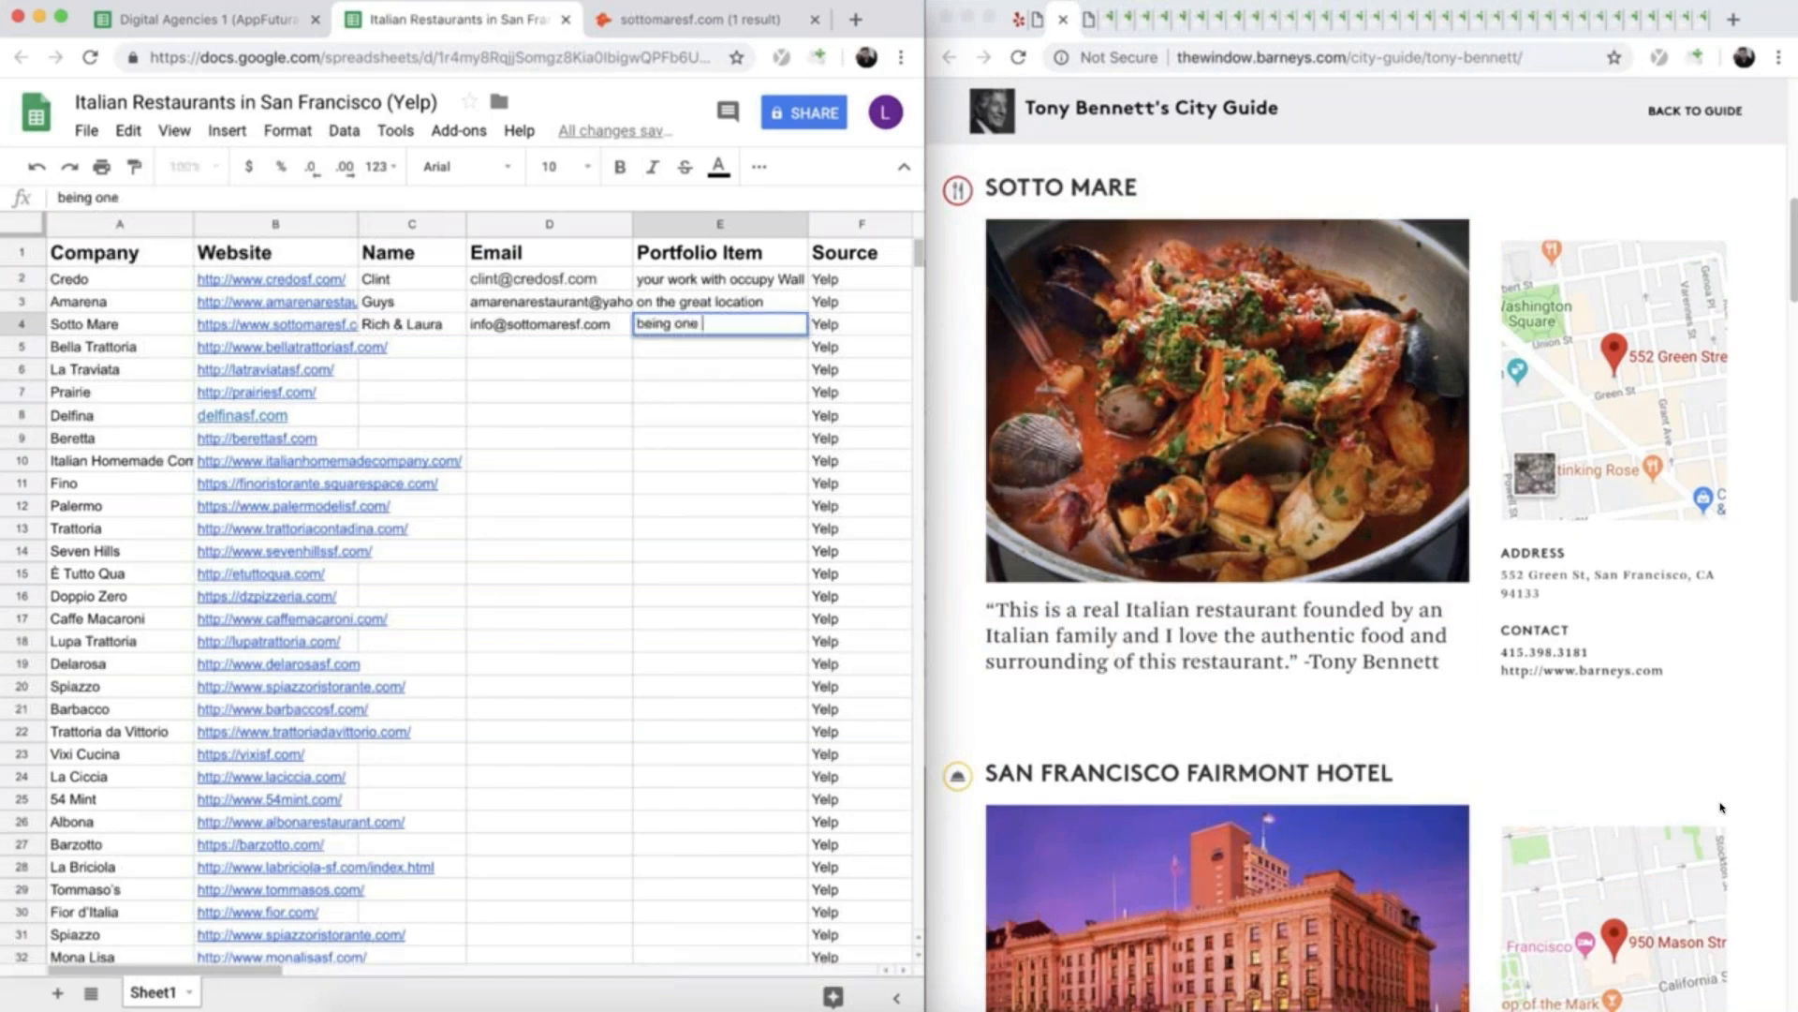
{"action": "type", "text": "of Tony's Bennett's "}
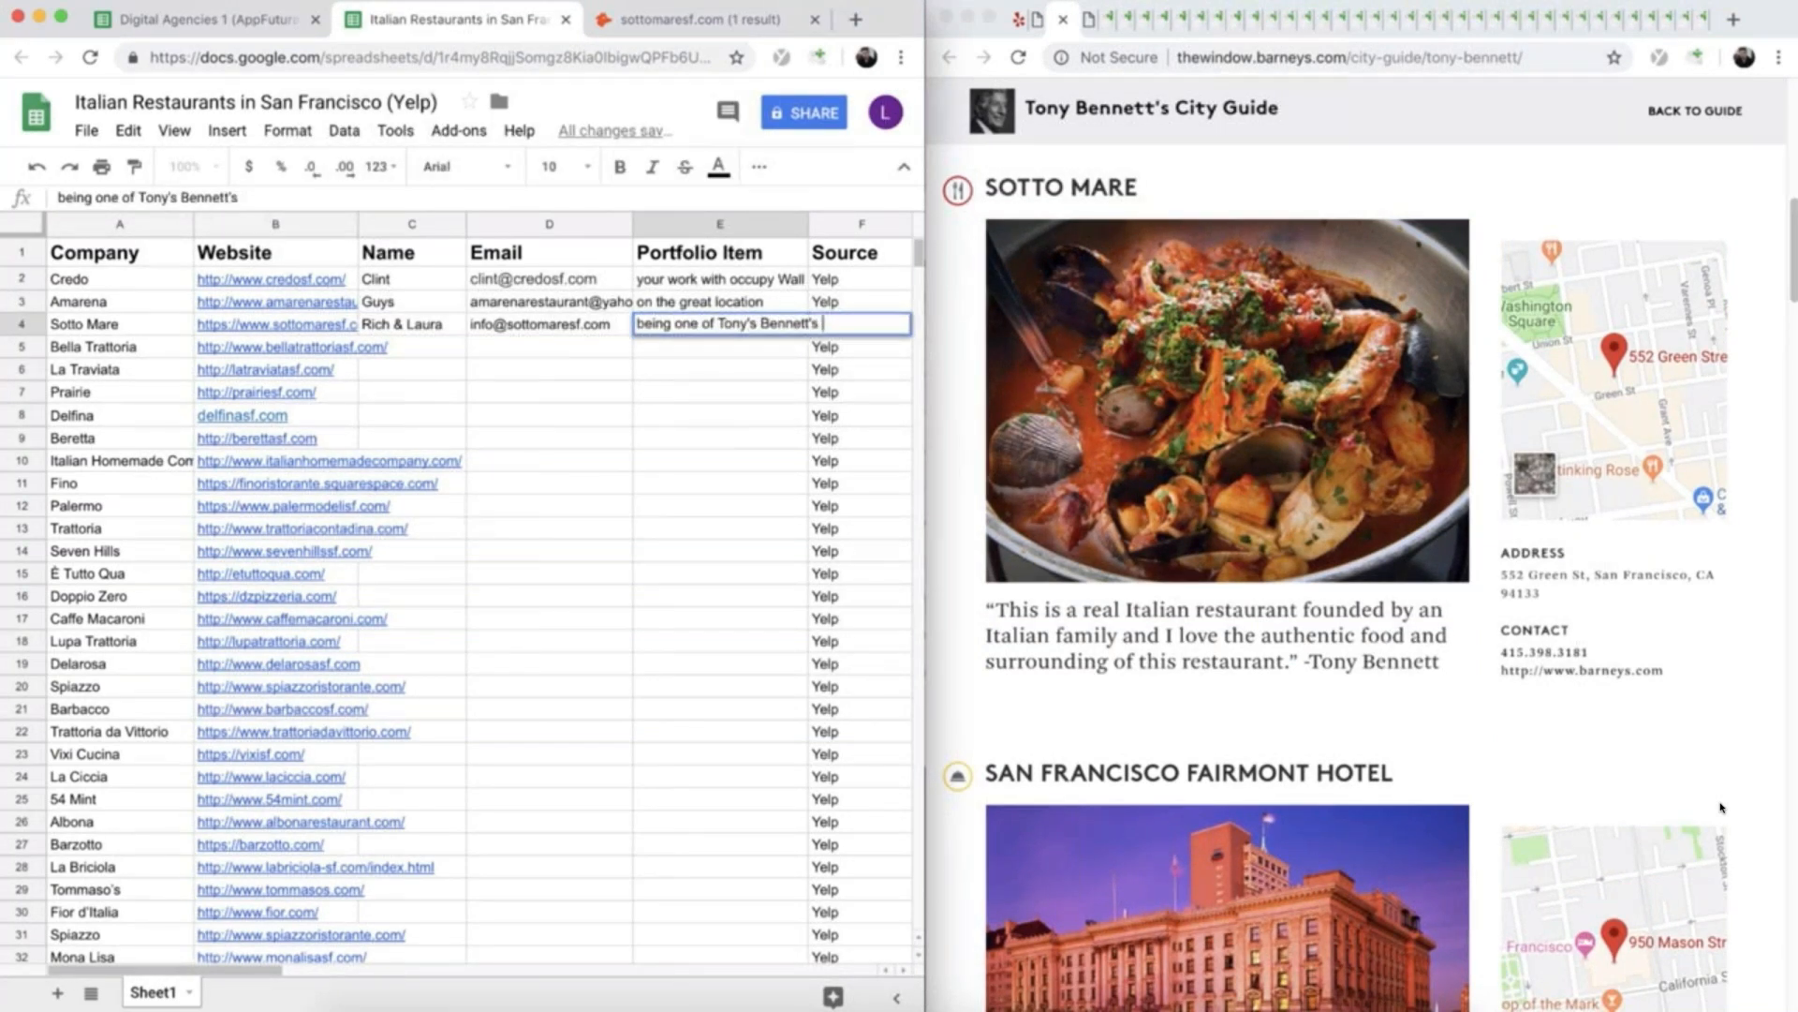
{"action": "type", "text": "go to spots"}
{"action": "left_click", "coordinate": [629, 367]}
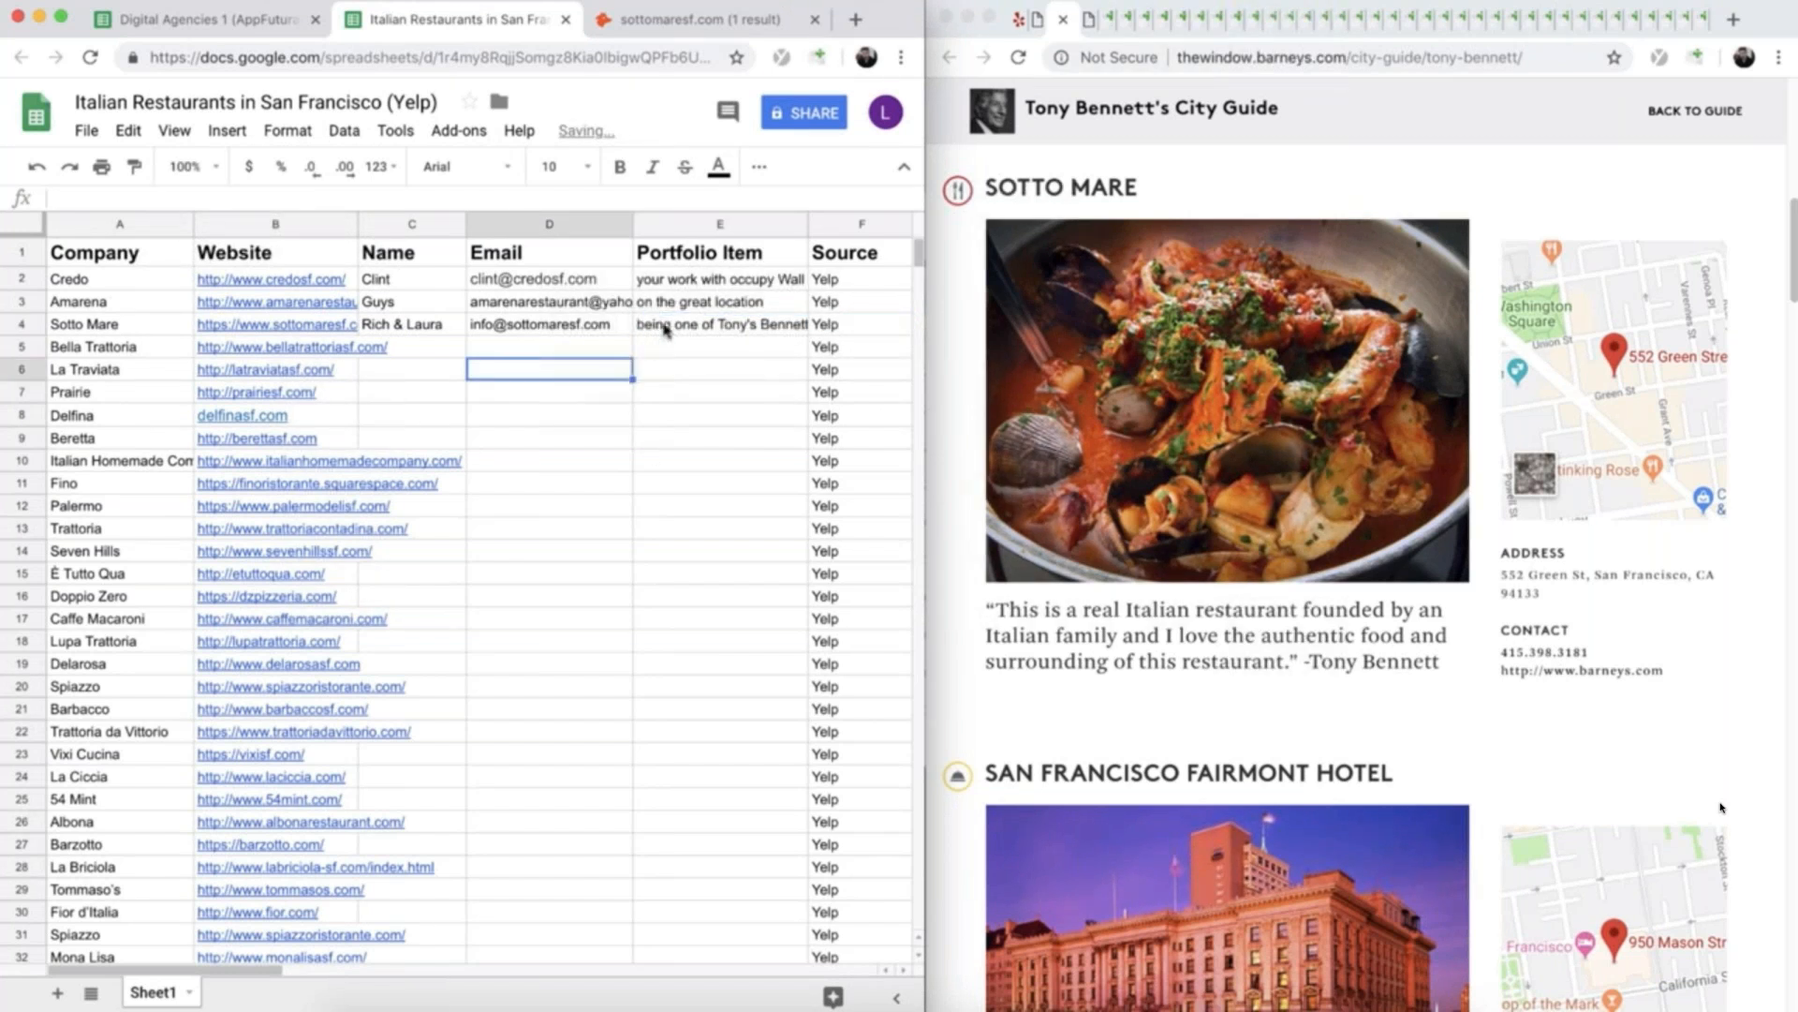
{"action": "left_click", "coordinate": [666, 330]}
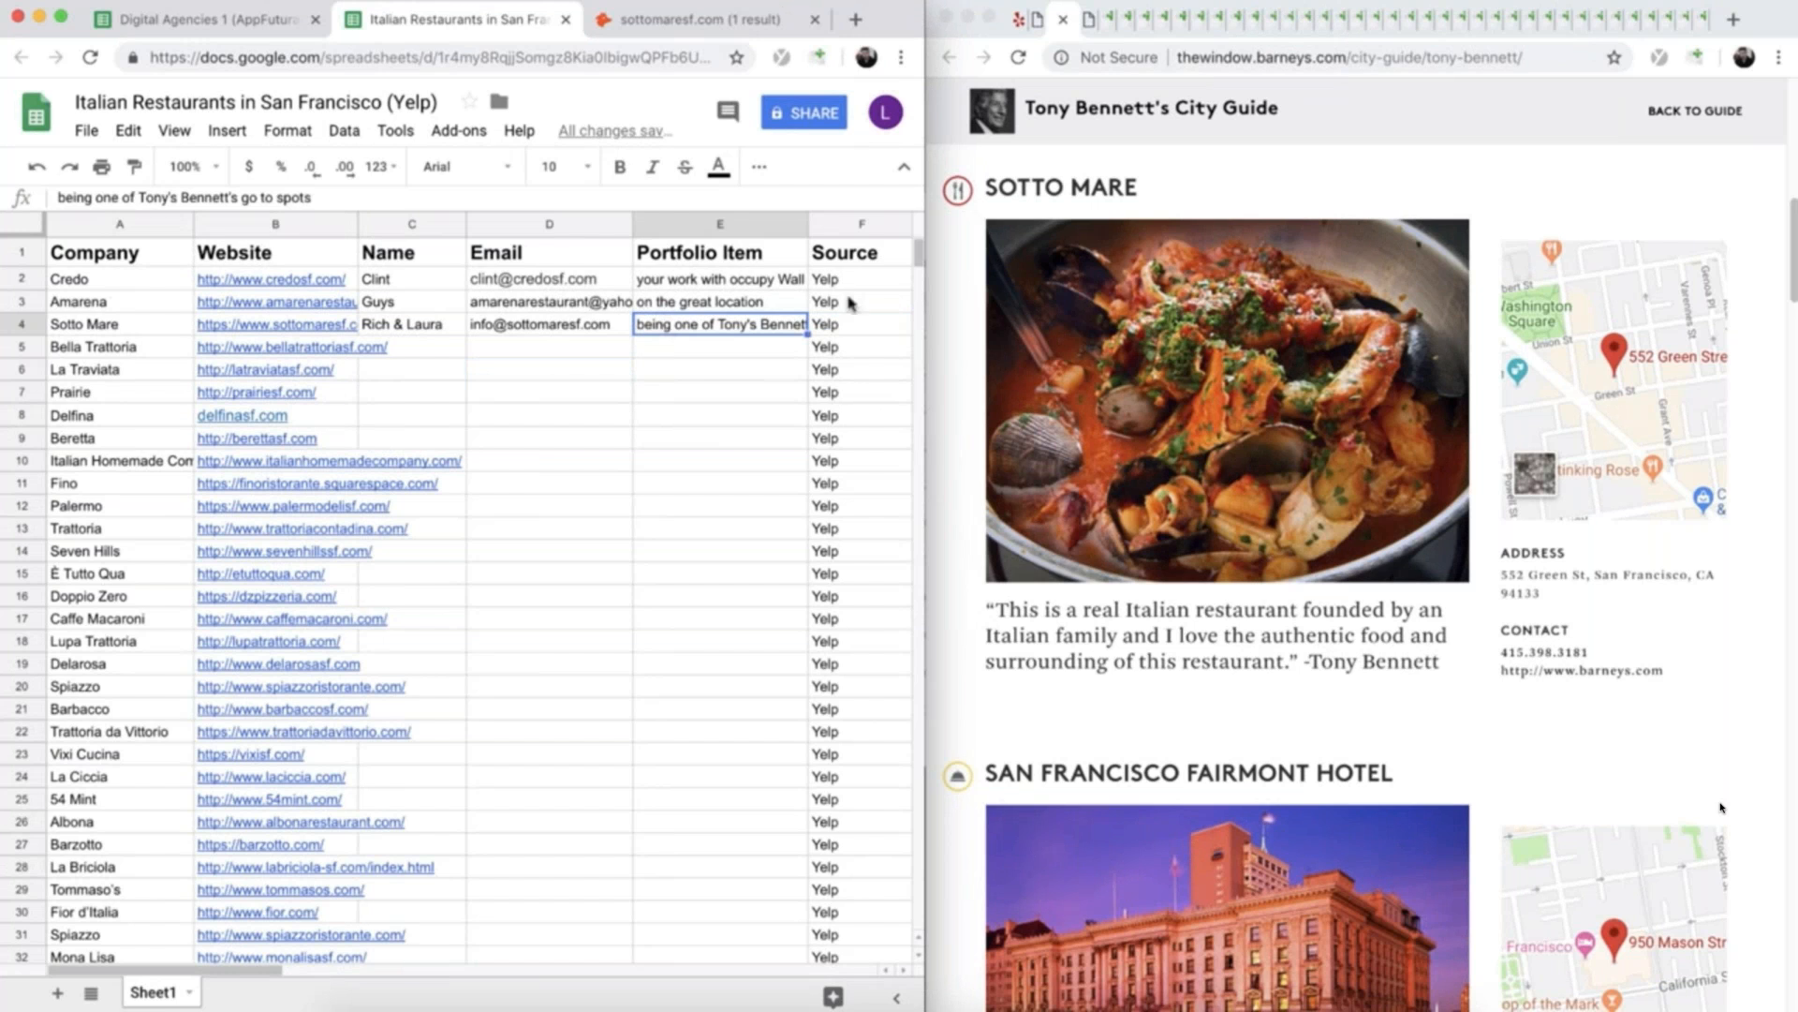
{"action": "left_click", "coordinate": [1063, 19]}
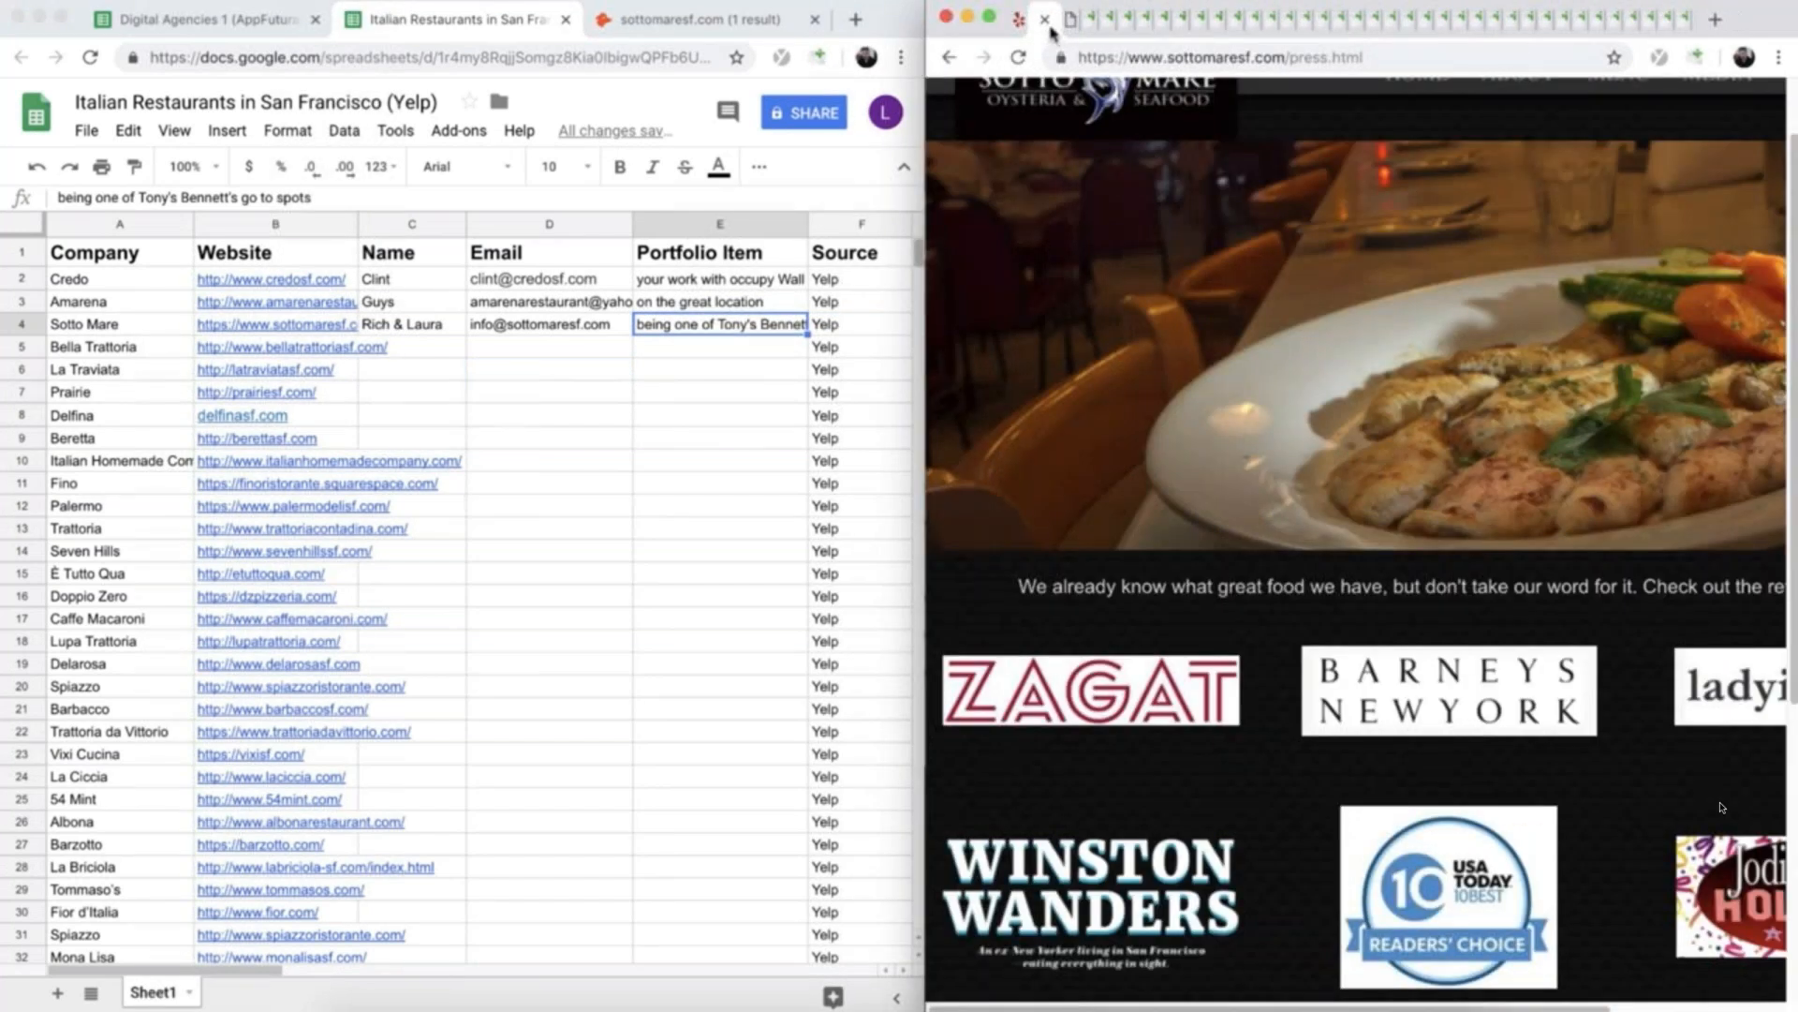
{"action": "left_click", "coordinate": [1046, 20]}
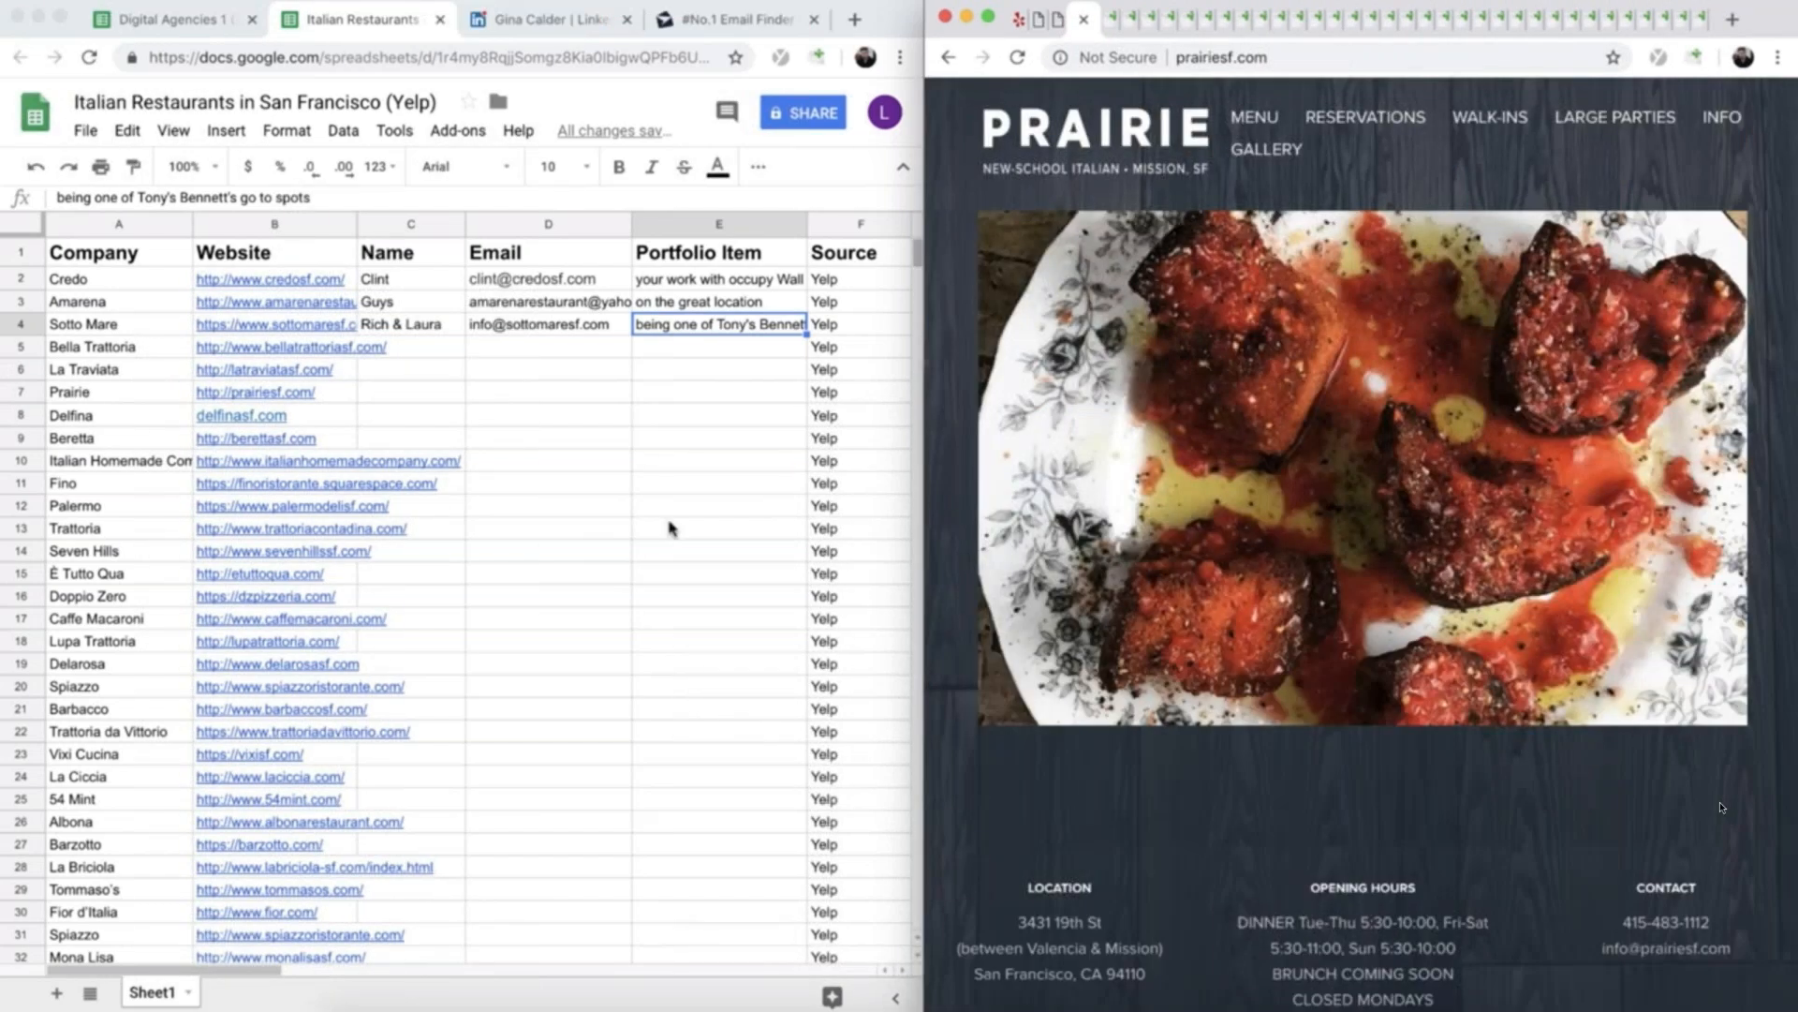
- View the contact info on the restaurant owner's LinkedIn profile, look at the Anymail finder home page, and return to the profile
{"action": "left_click", "coordinate": [480, 21]}
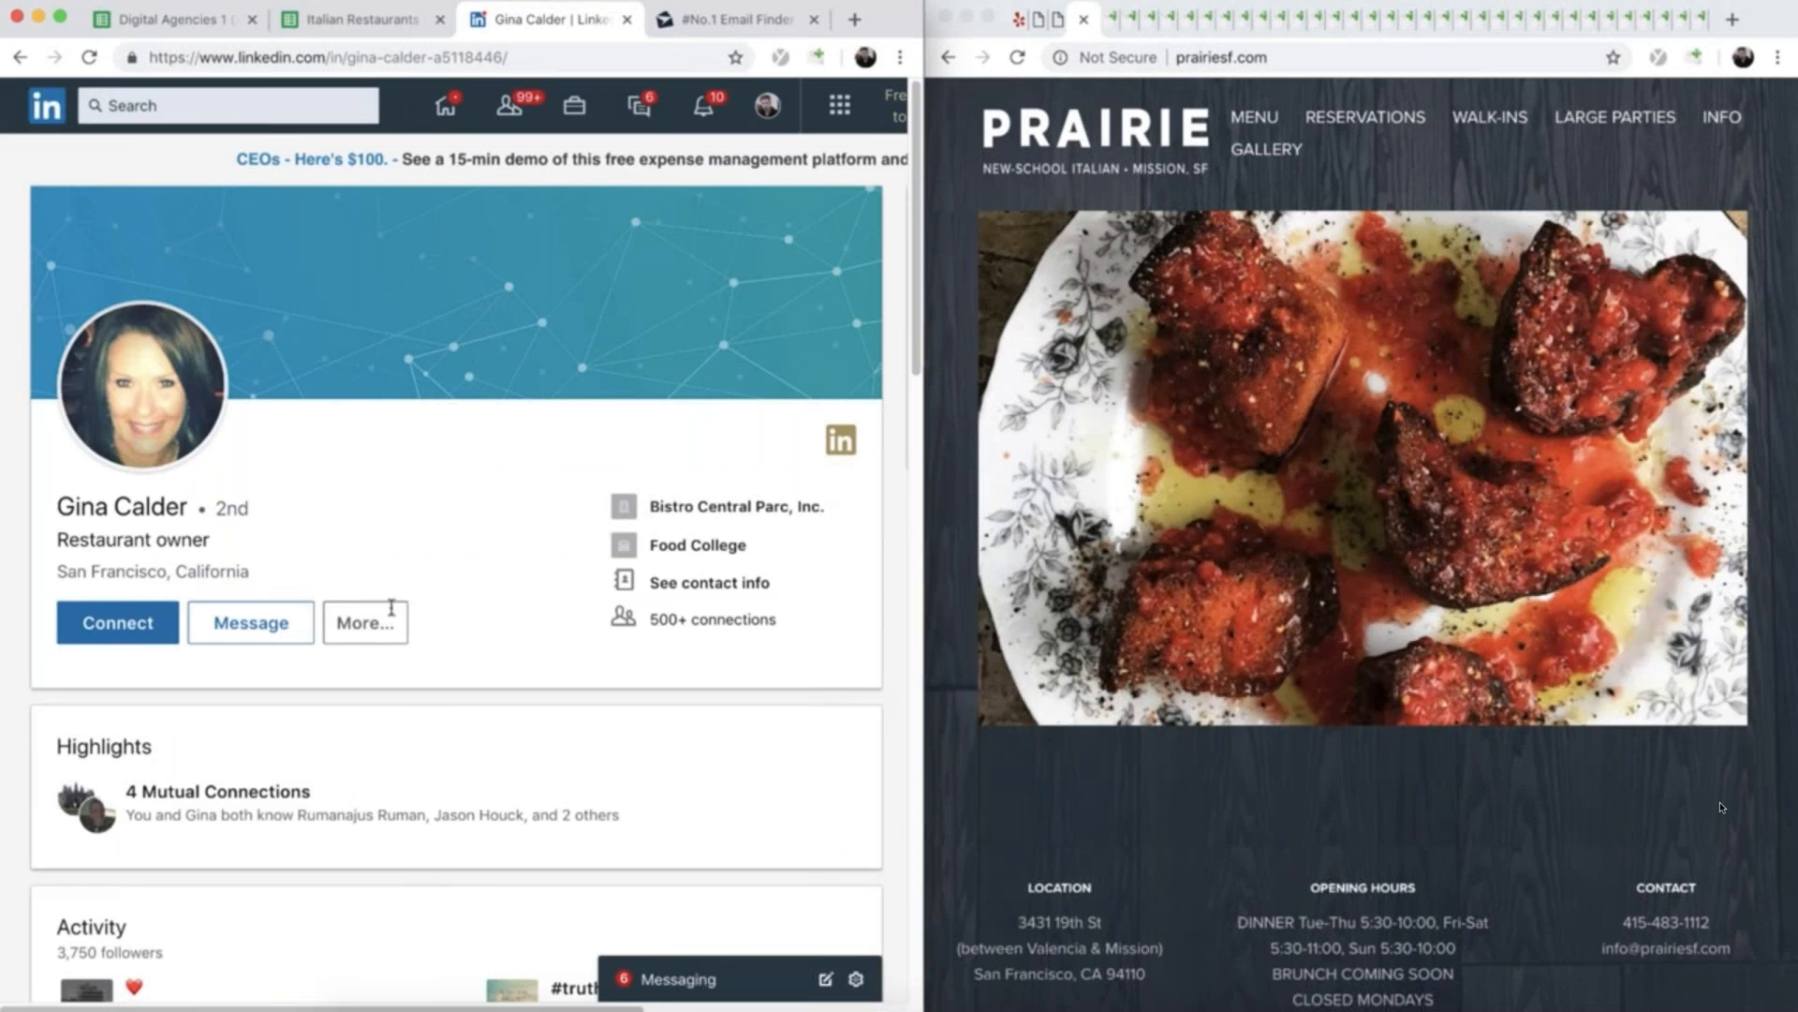
{"action": "left_click", "coordinate": [653, 584]}
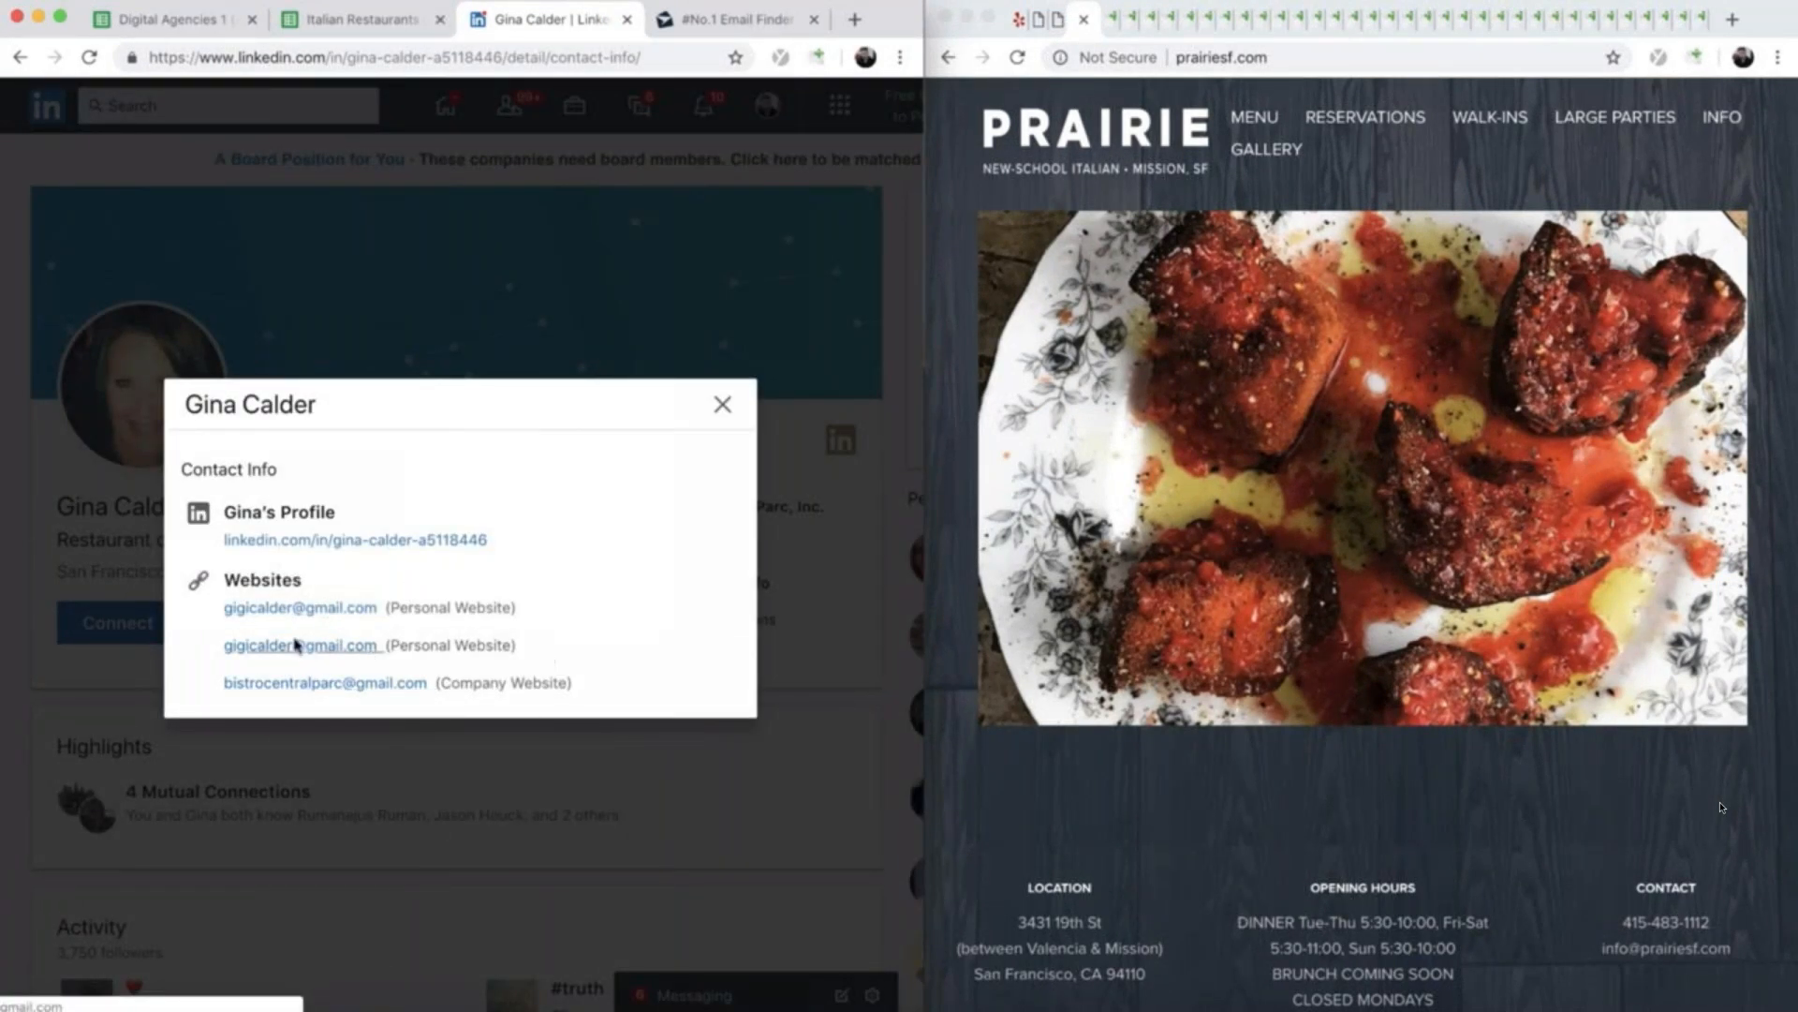
{"action": "left_click", "coordinate": [723, 406]}
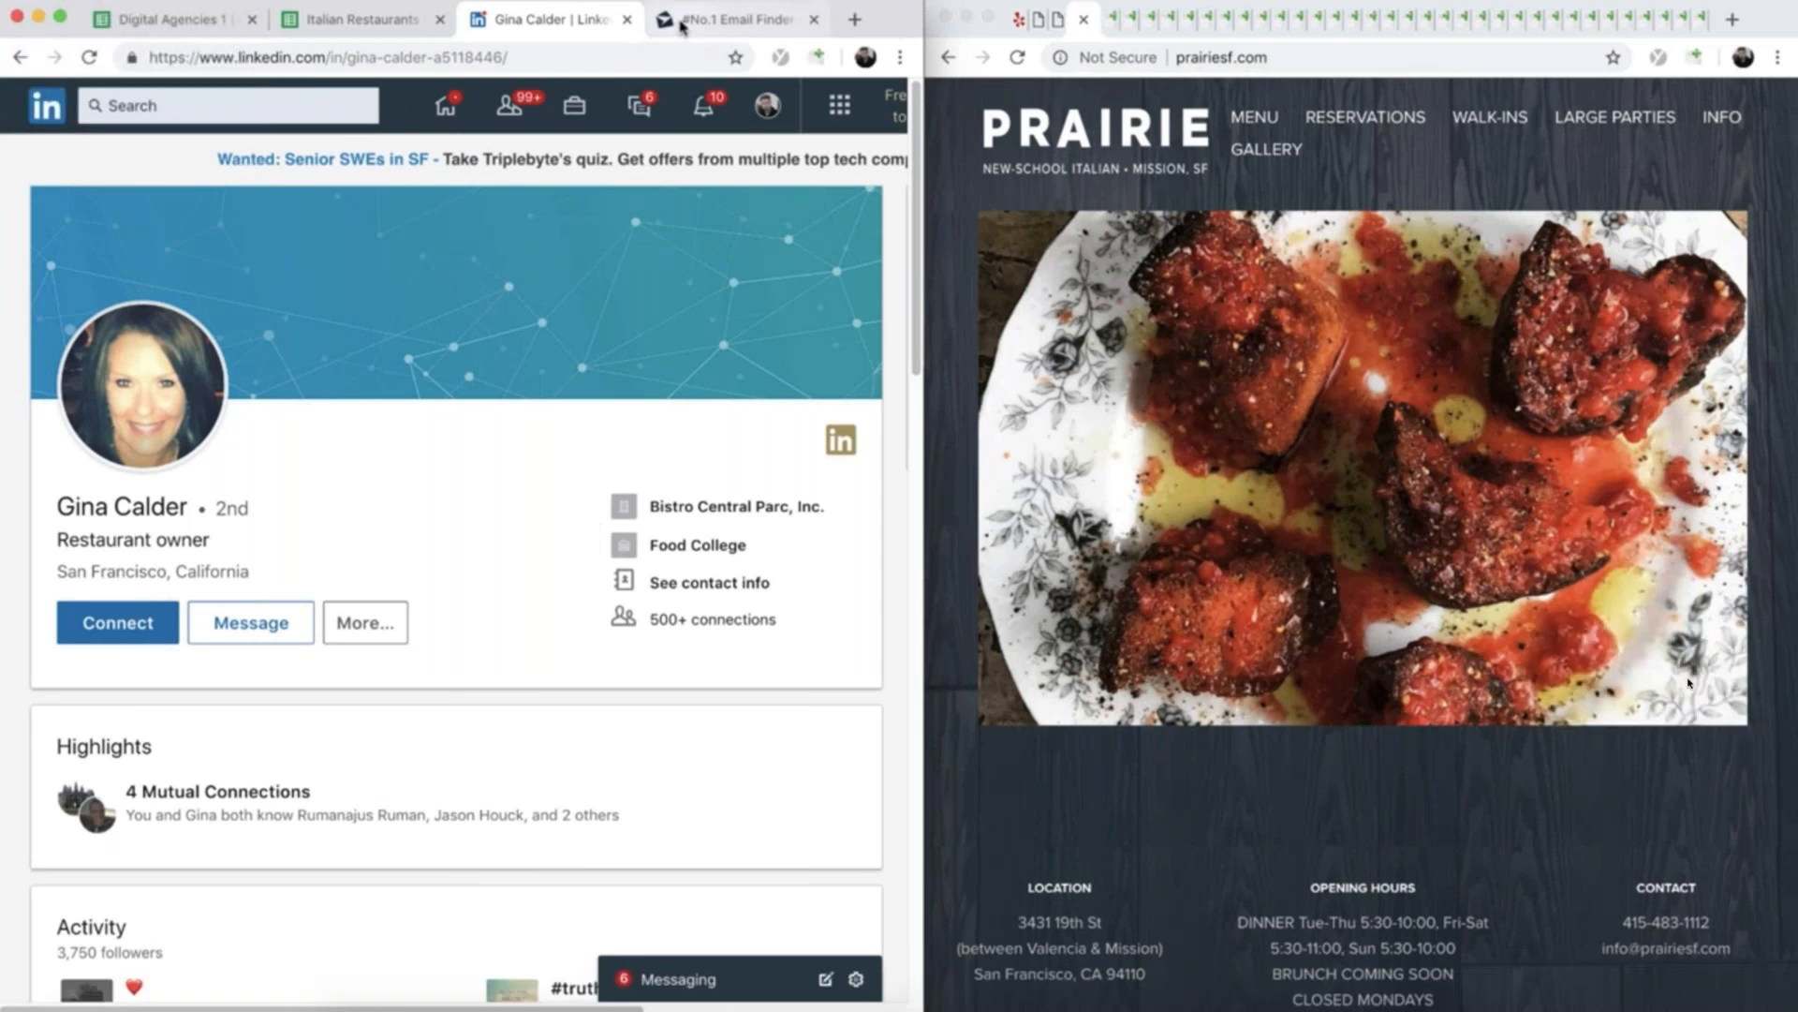
{"action": "left_click", "coordinate": [730, 19]}
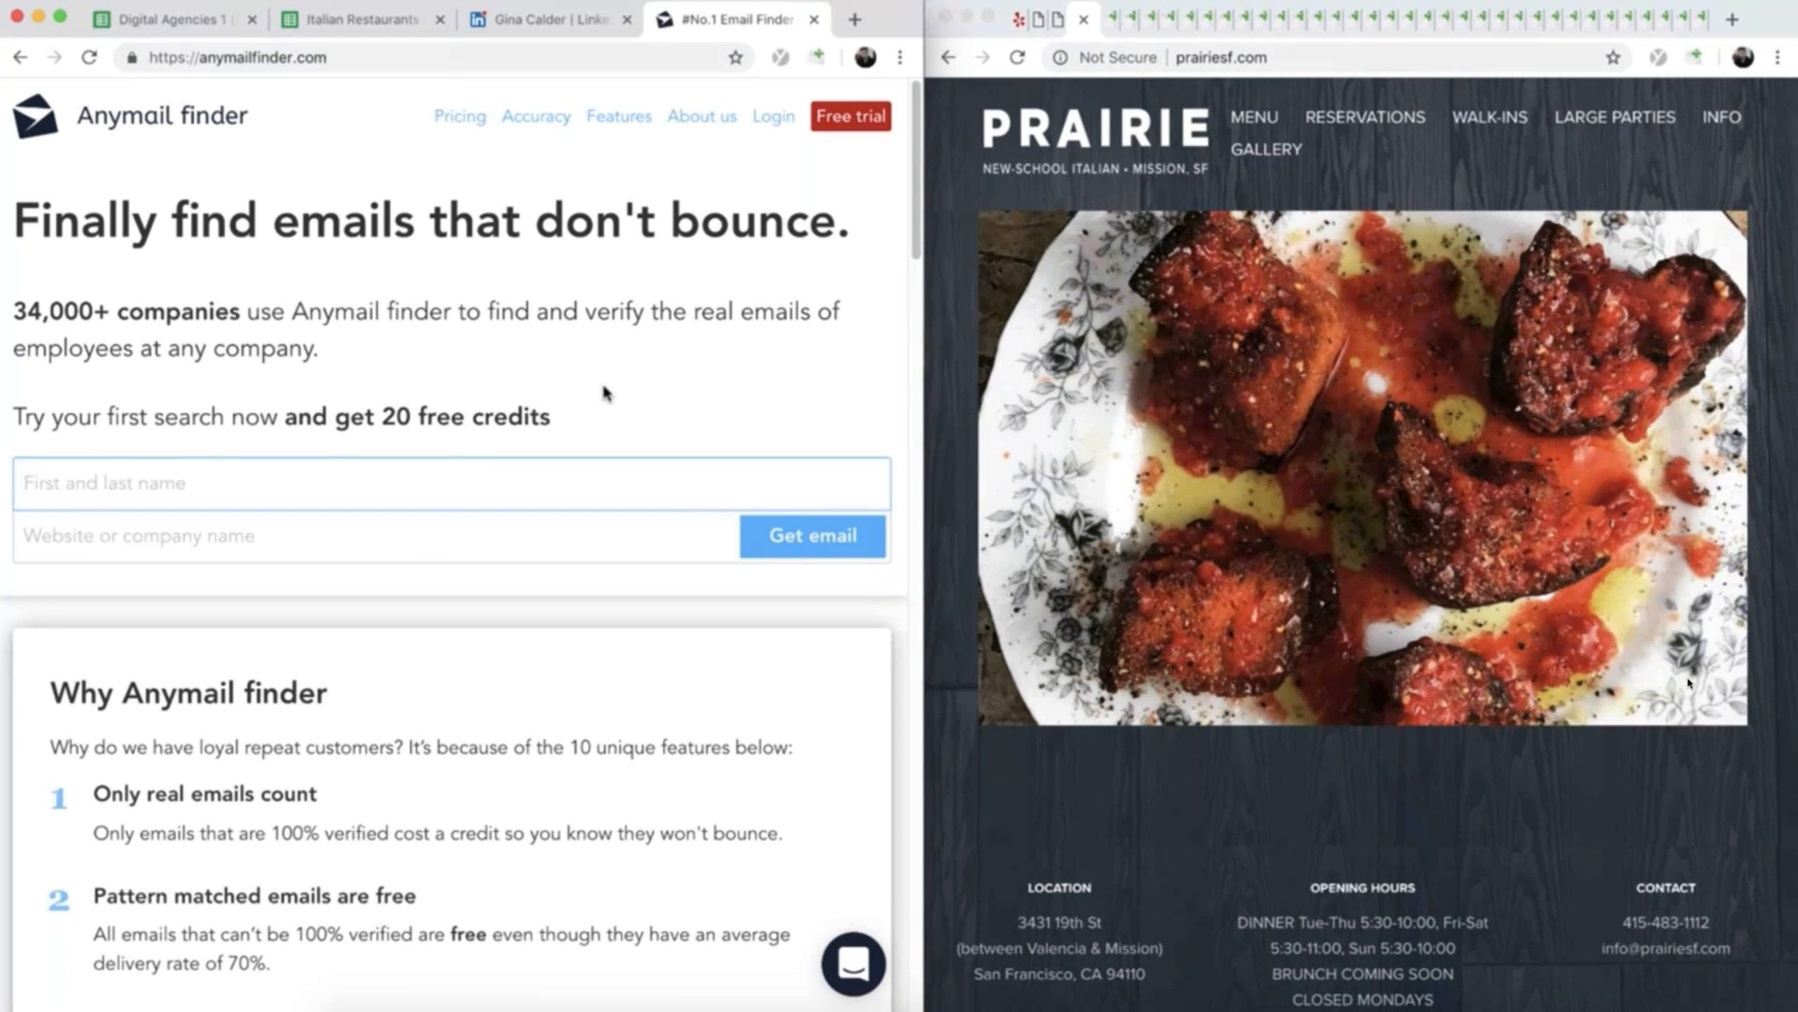
{"action": "left_click", "coordinate": [548, 20]}
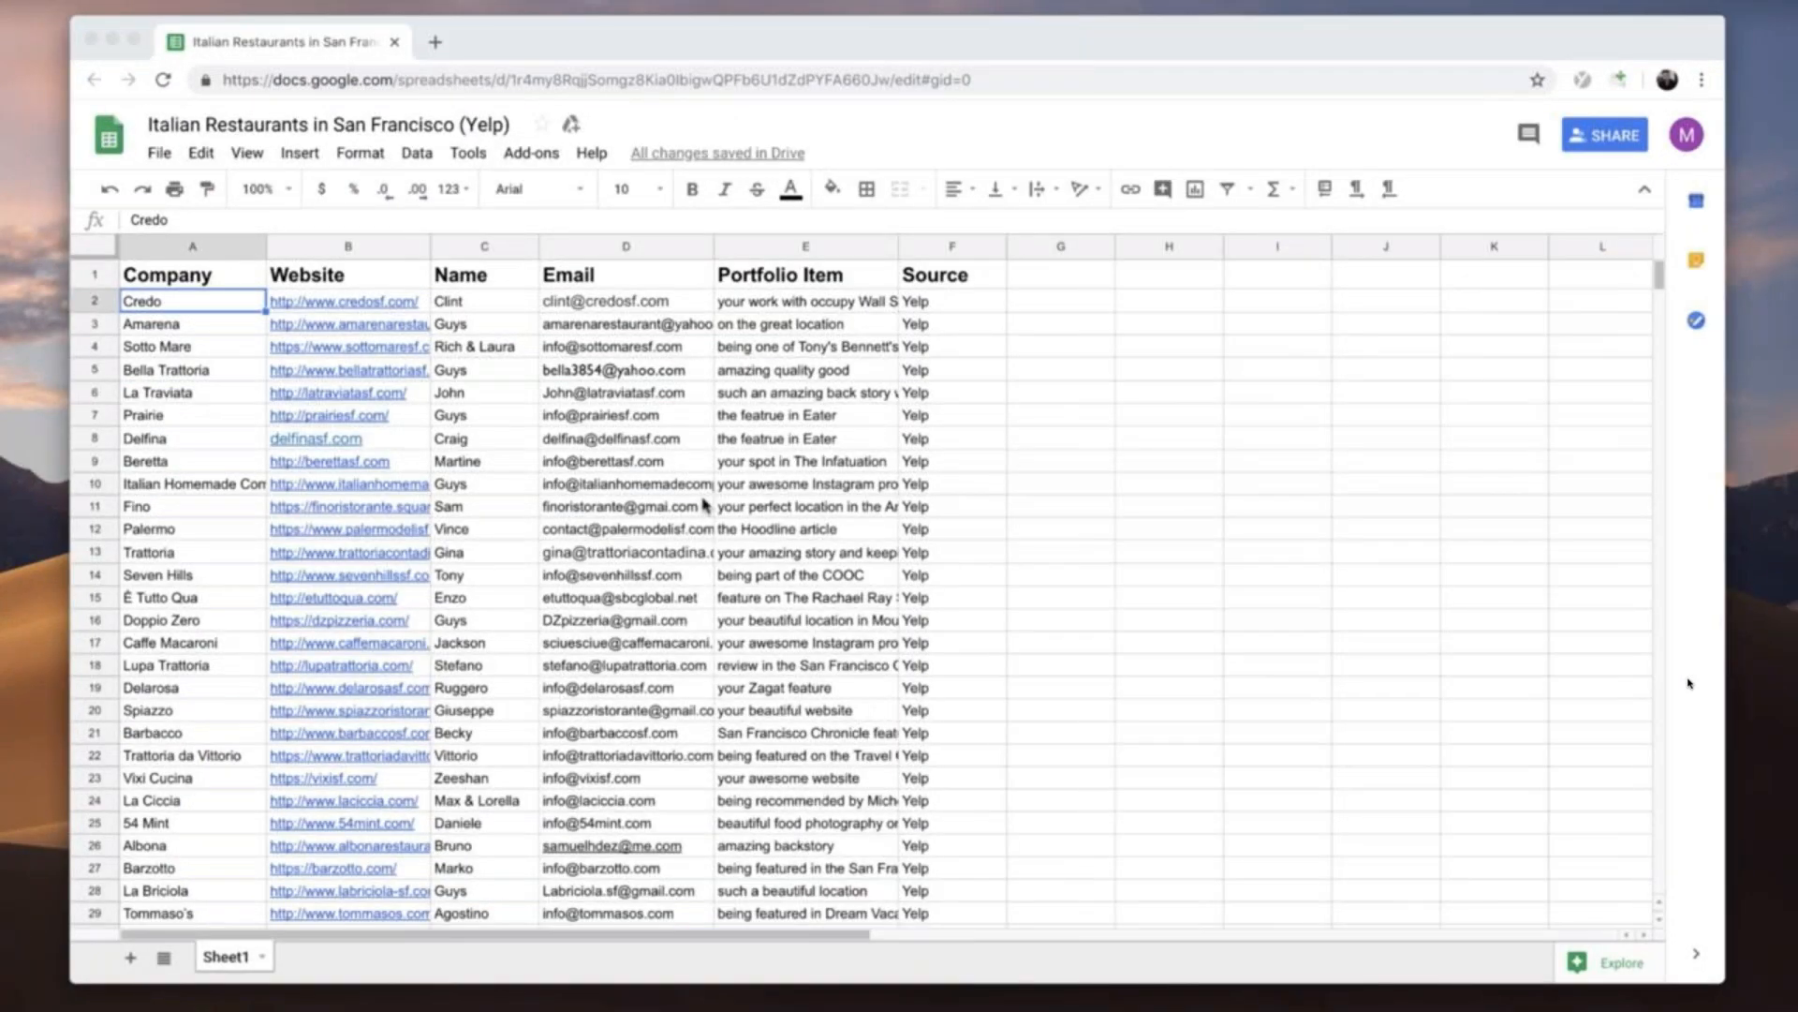
- Look through the completed restaurant list and widen the Email column so the full addresses fit
{"action": "scroll", "coordinate": [666, 501], "scroll_direction": "down", "scroll_amount": 5}
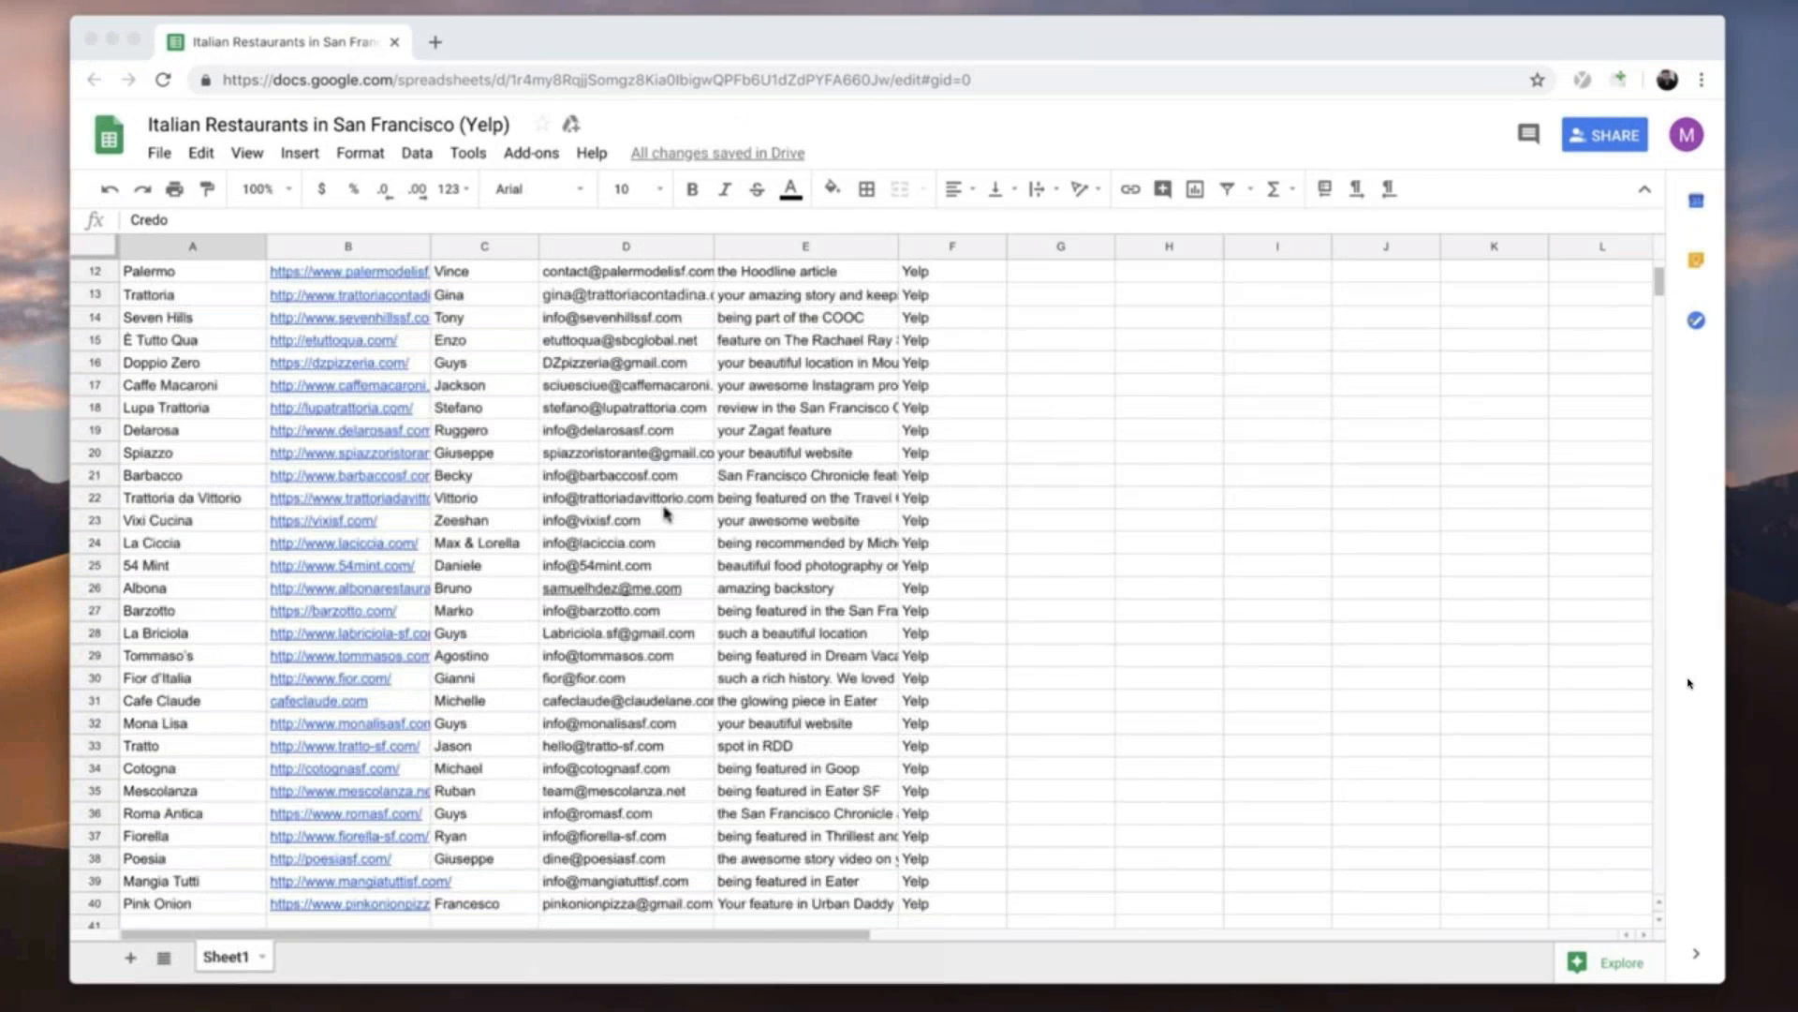
{"action": "scroll", "coordinate": [661, 524], "scroll_direction": "up", "scroll_amount": 5}
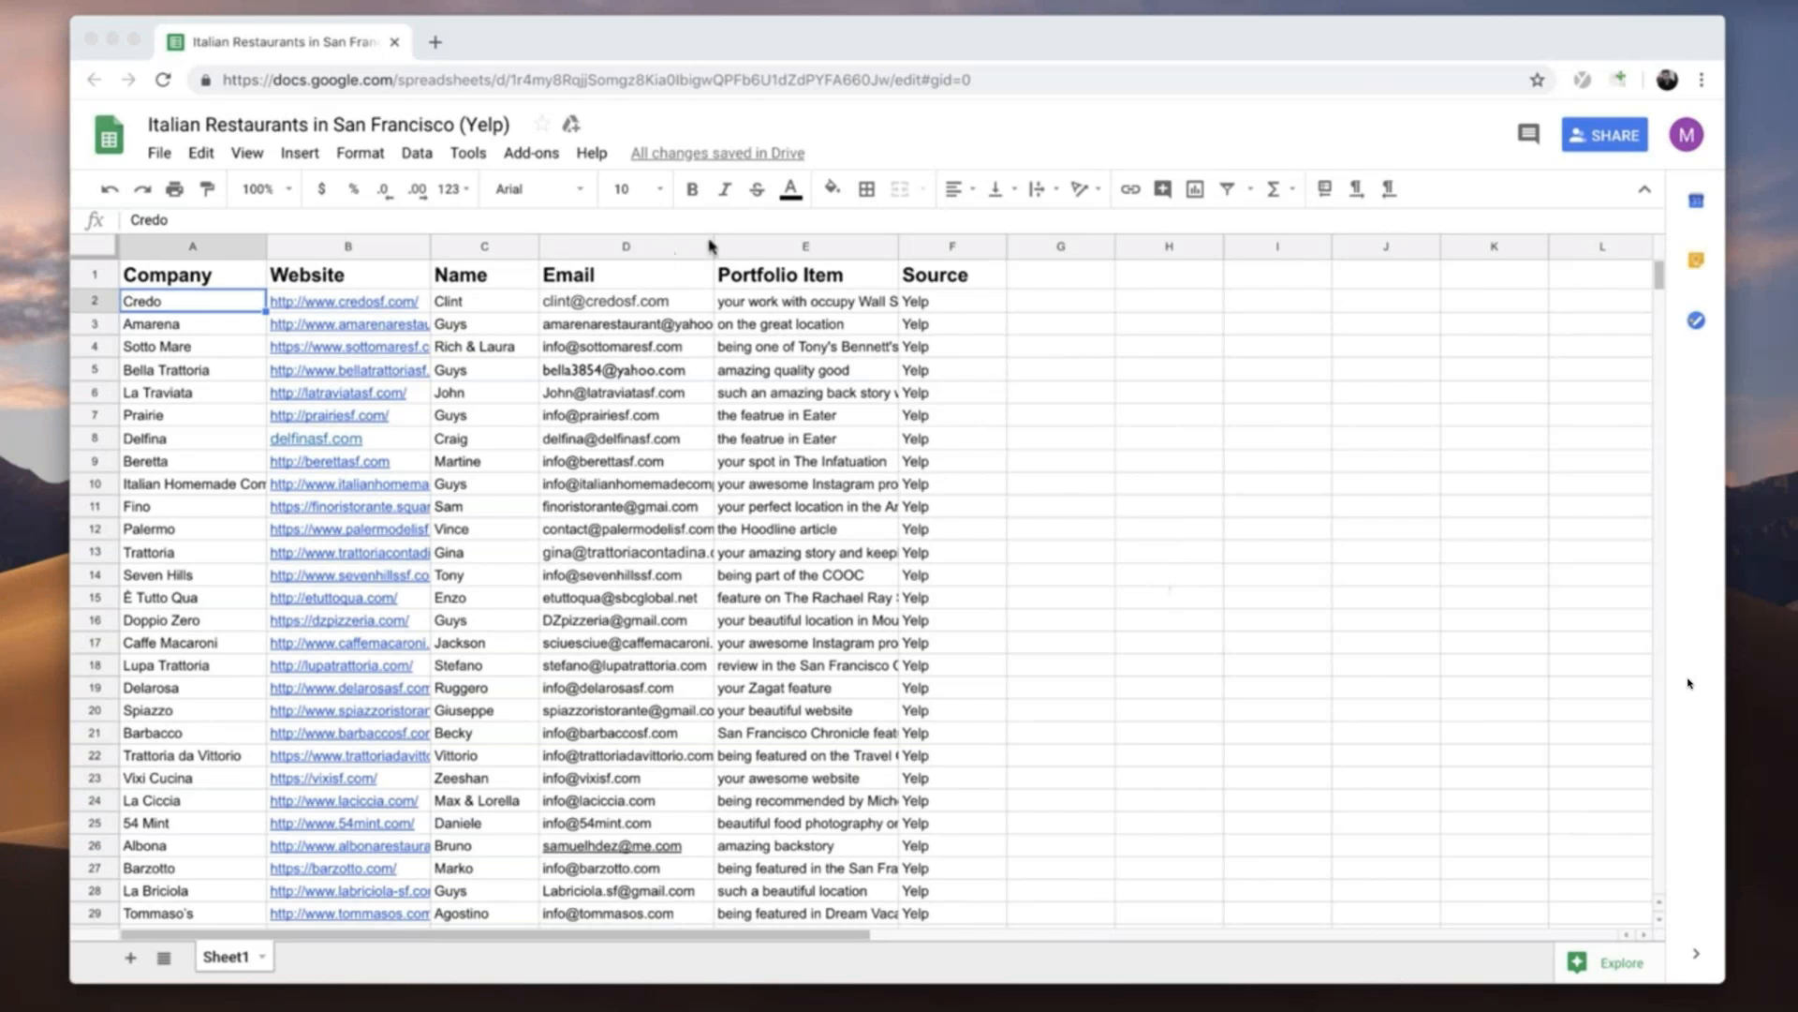
{"action": "left_click_drag", "start_coordinate": [712, 248], "coordinate": [779, 247]}
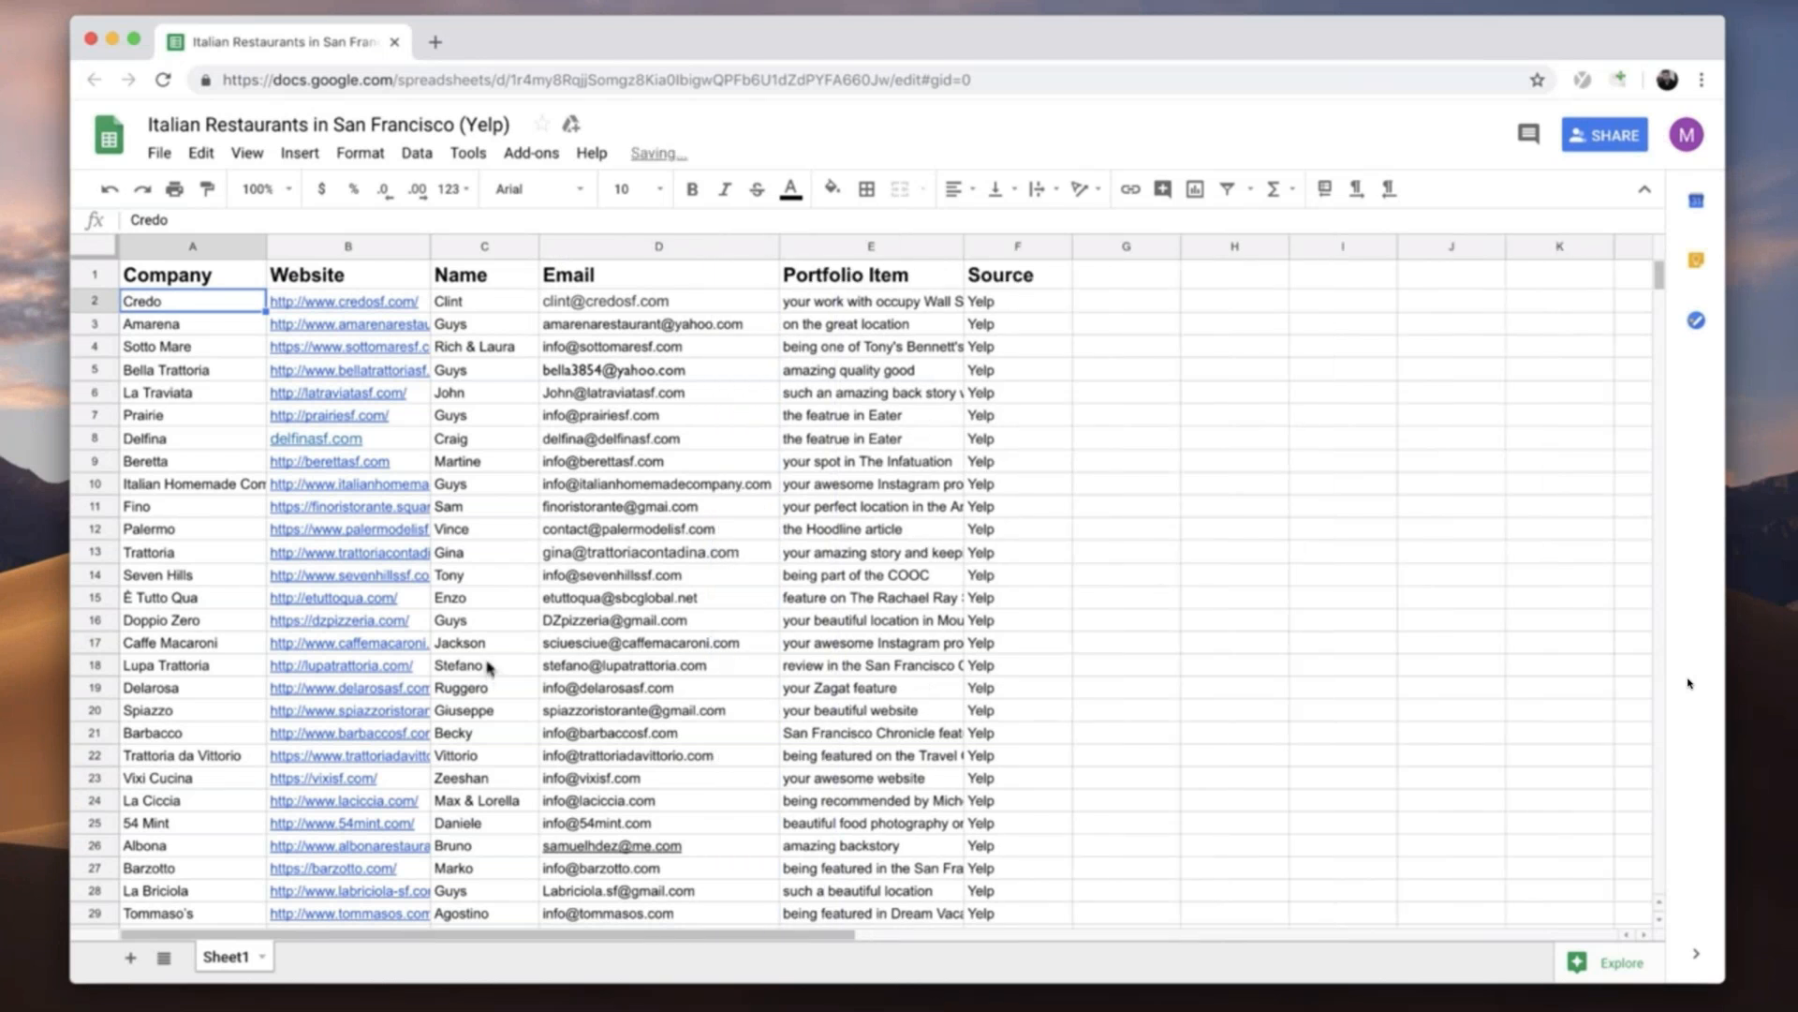
- Widen the Portfolio Item column so its entries fit, and review the rows of the restaurant list
{"action": "scroll", "coordinate": [496, 633], "scroll_direction": "down", "scroll_amount": 5}
{"action": "scroll", "coordinate": [497, 633], "scroll_direction": "down", "scroll_amount": 2}
{"action": "scroll", "coordinate": [481, 637], "scroll_direction": "up", "scroll_amount": 5}
{"action": "scroll", "coordinate": [477, 642], "scroll_direction": "up", "scroll_amount": 2}
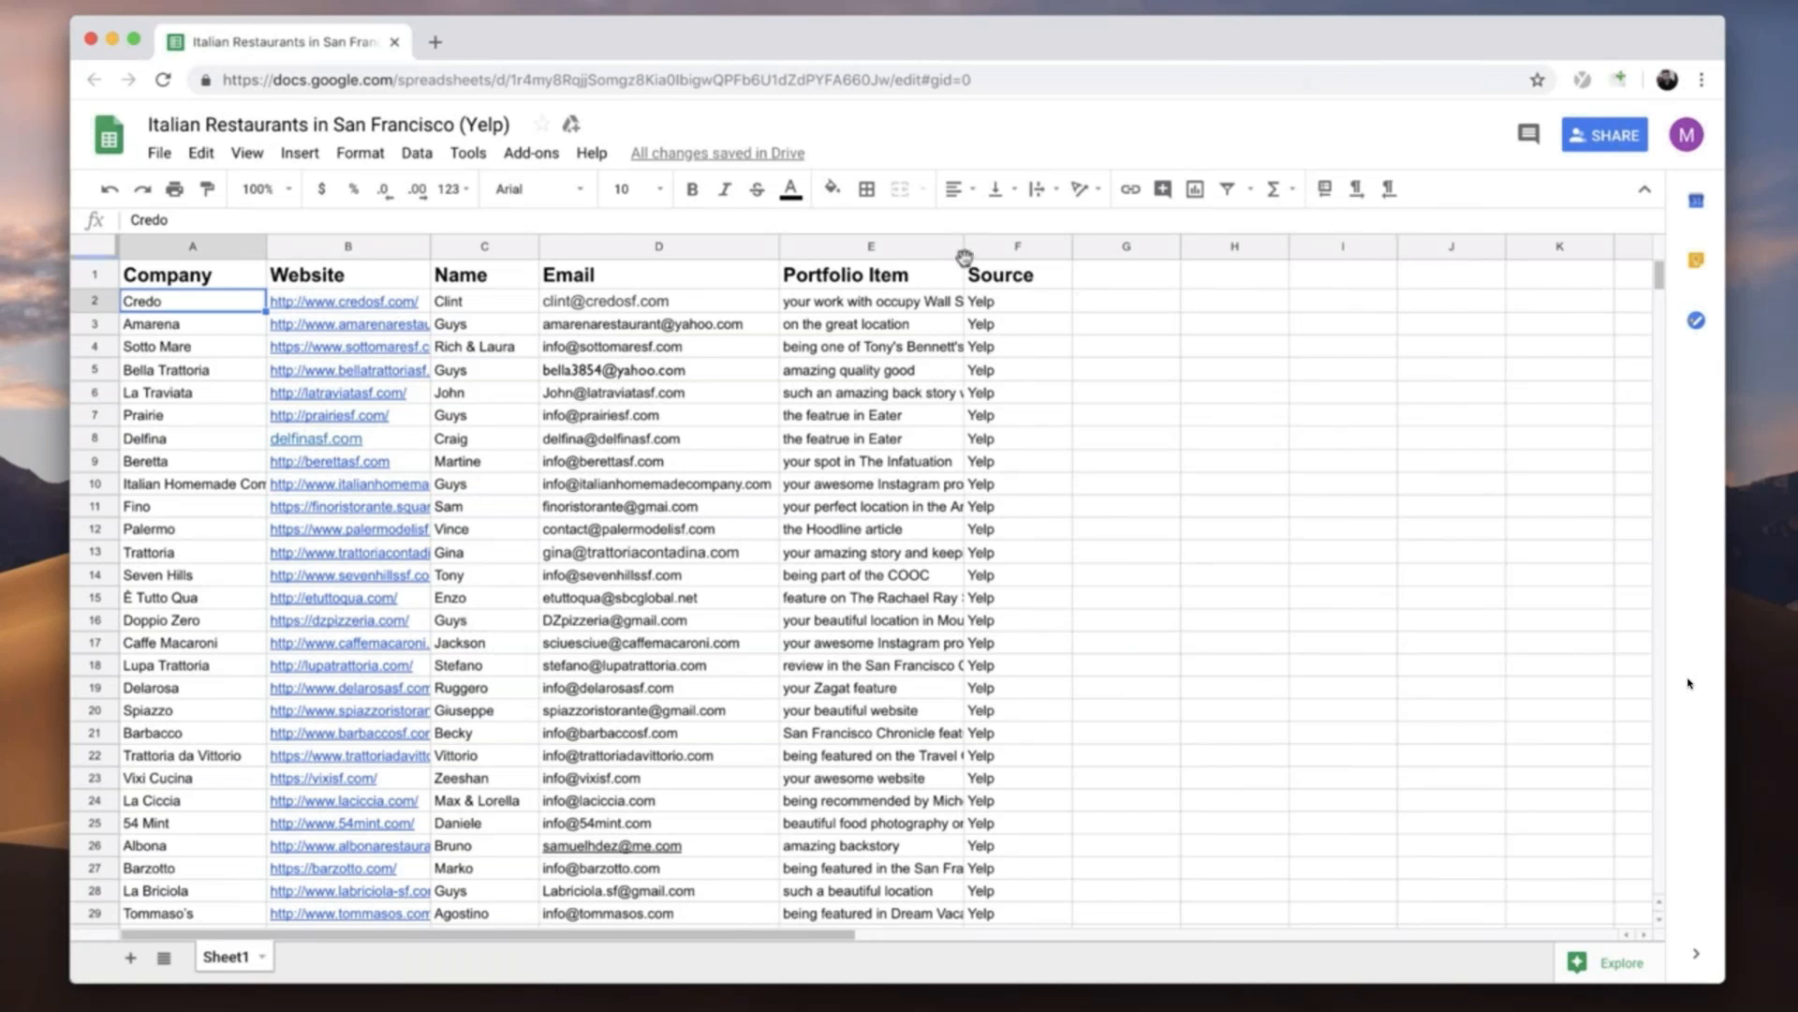
{"action": "left_click_drag", "start_coordinate": [965, 247], "coordinate": [1166, 251]}
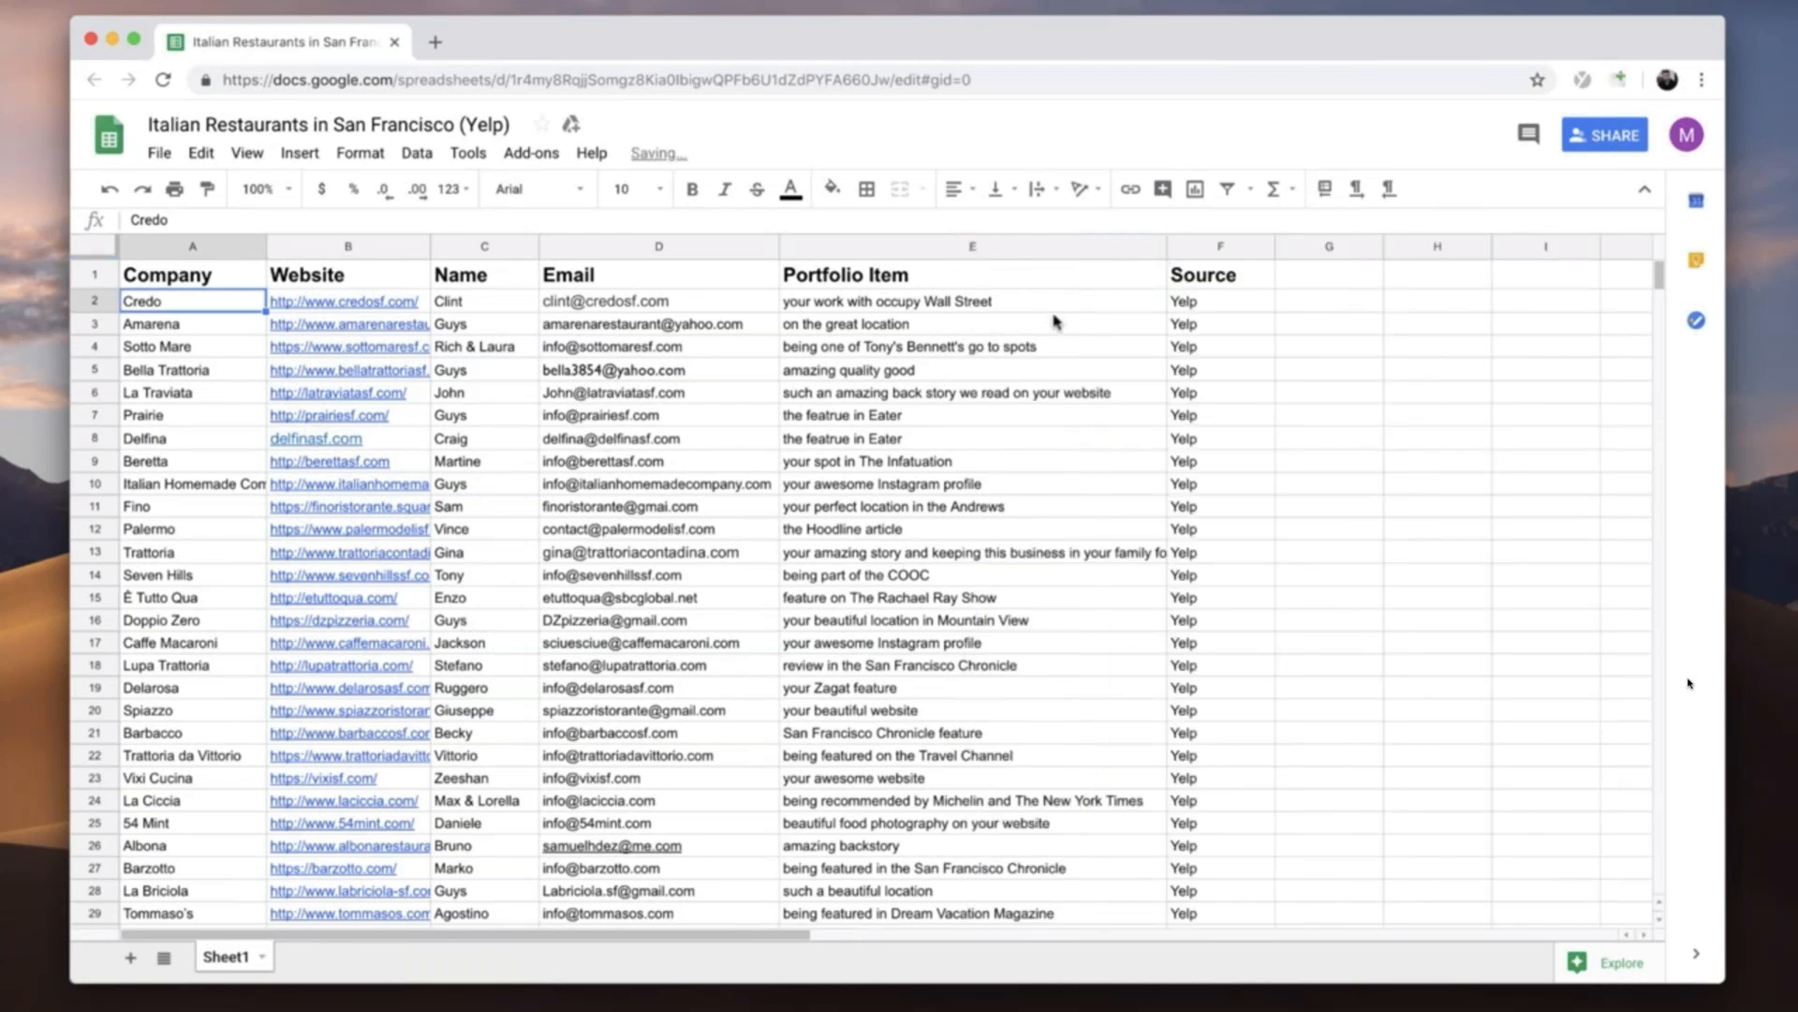
{"action": "scroll", "coordinate": [853, 342], "scroll_direction": "down", "scroll_amount": 3}
{"action": "scroll", "coordinate": [853, 342], "scroll_direction": "down", "scroll_amount": 2}
{"action": "scroll", "coordinate": [860, 339], "scroll_direction": "up", "scroll_amount": 5}
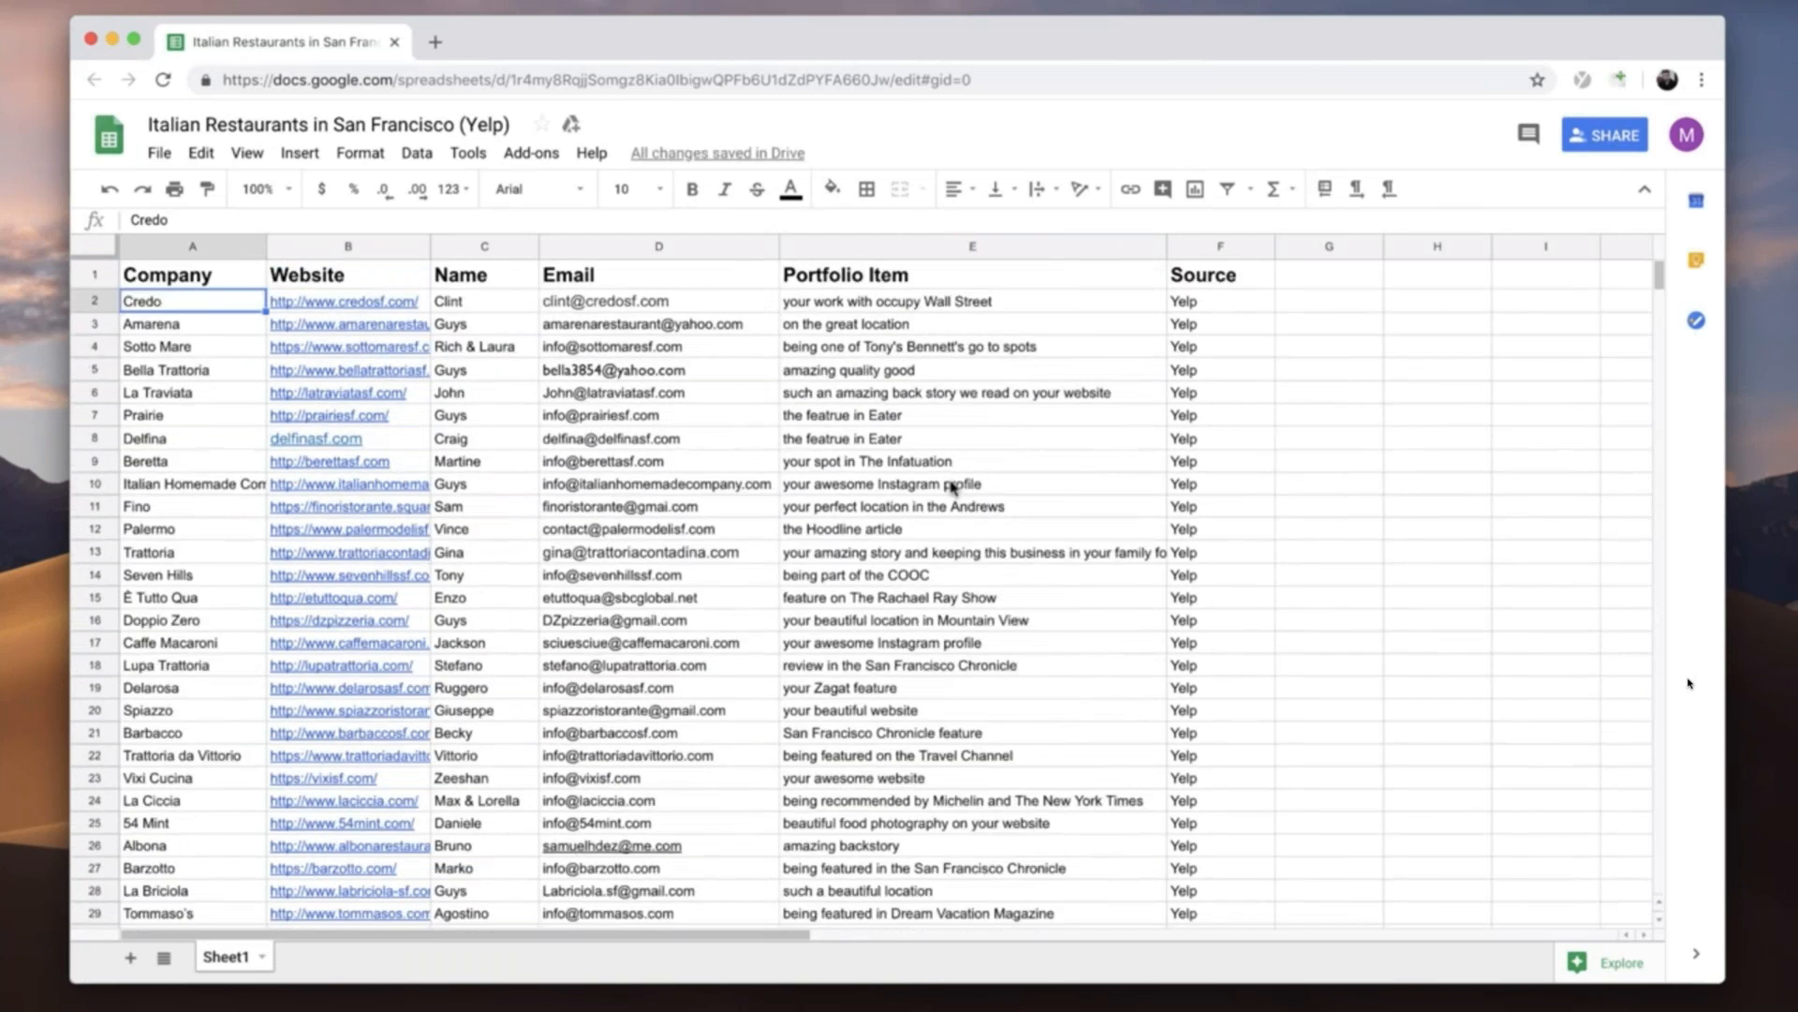
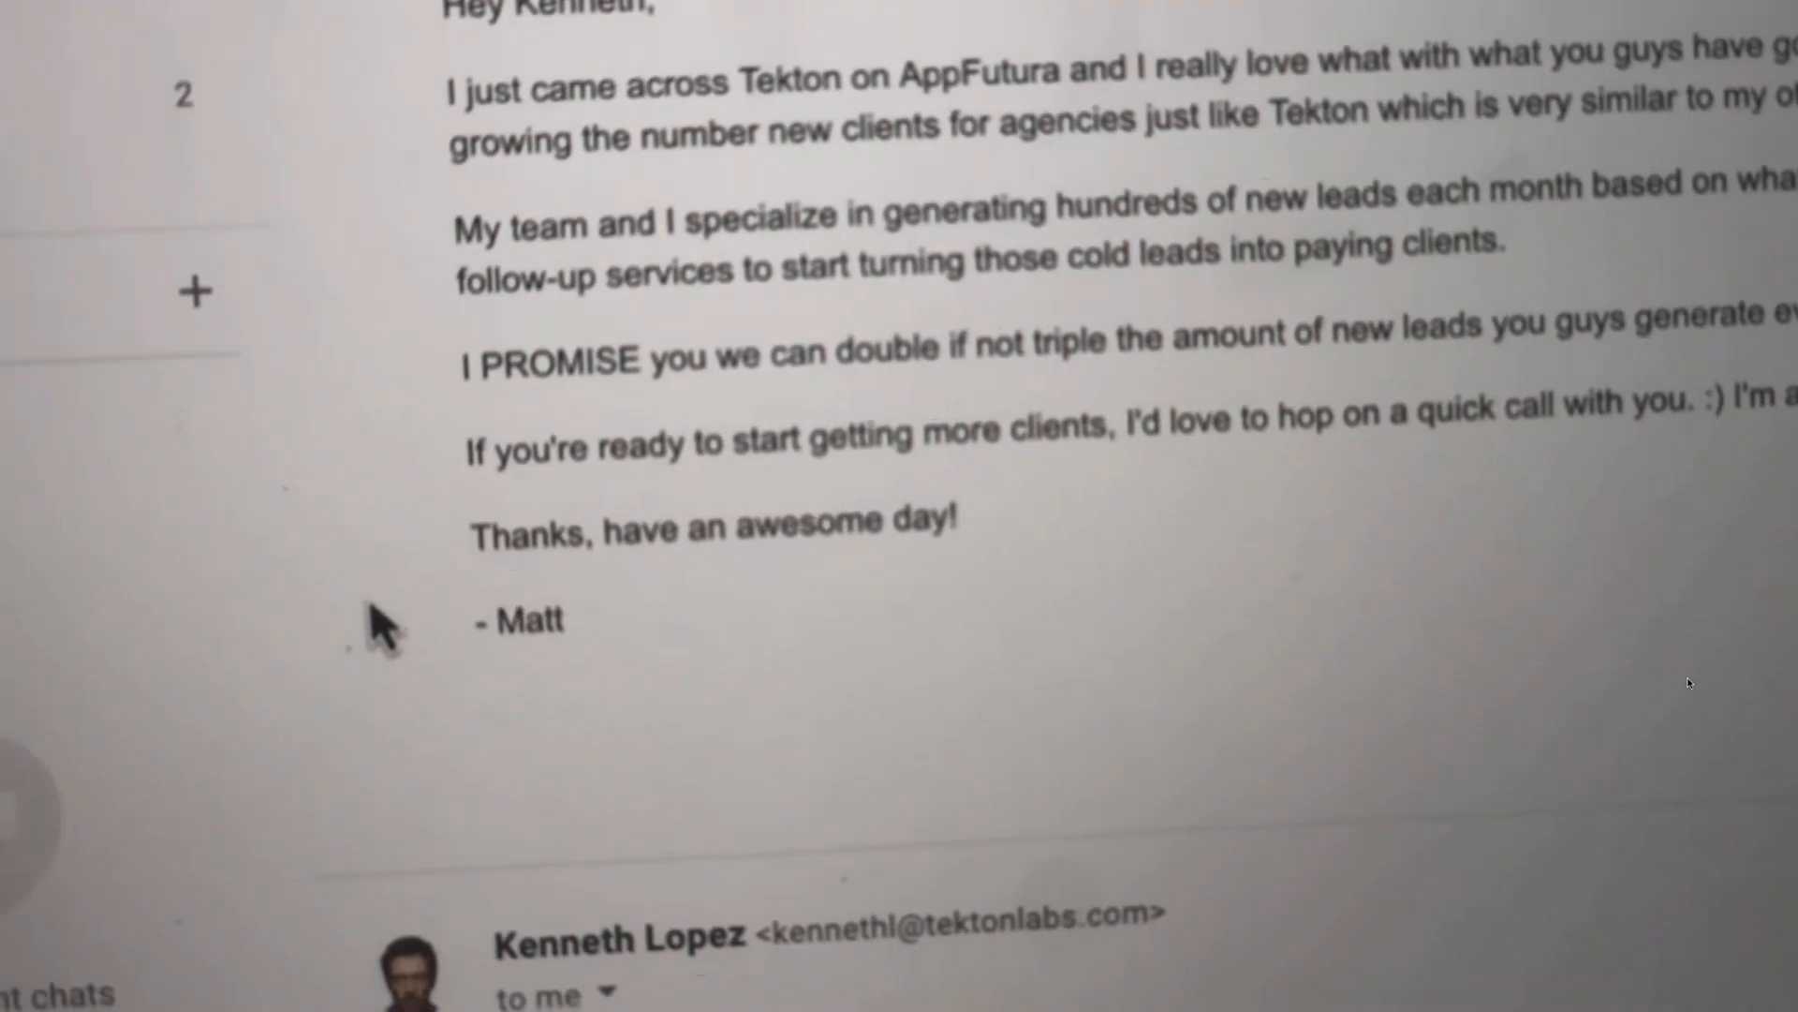
{"action": "scroll", "coordinate": [426, 365], "scroll_direction": "down", "scroll_amount": 4}
{"action": "scroll", "coordinate": [330, 246], "scroll_direction": "down", "scroll_amount": 3}
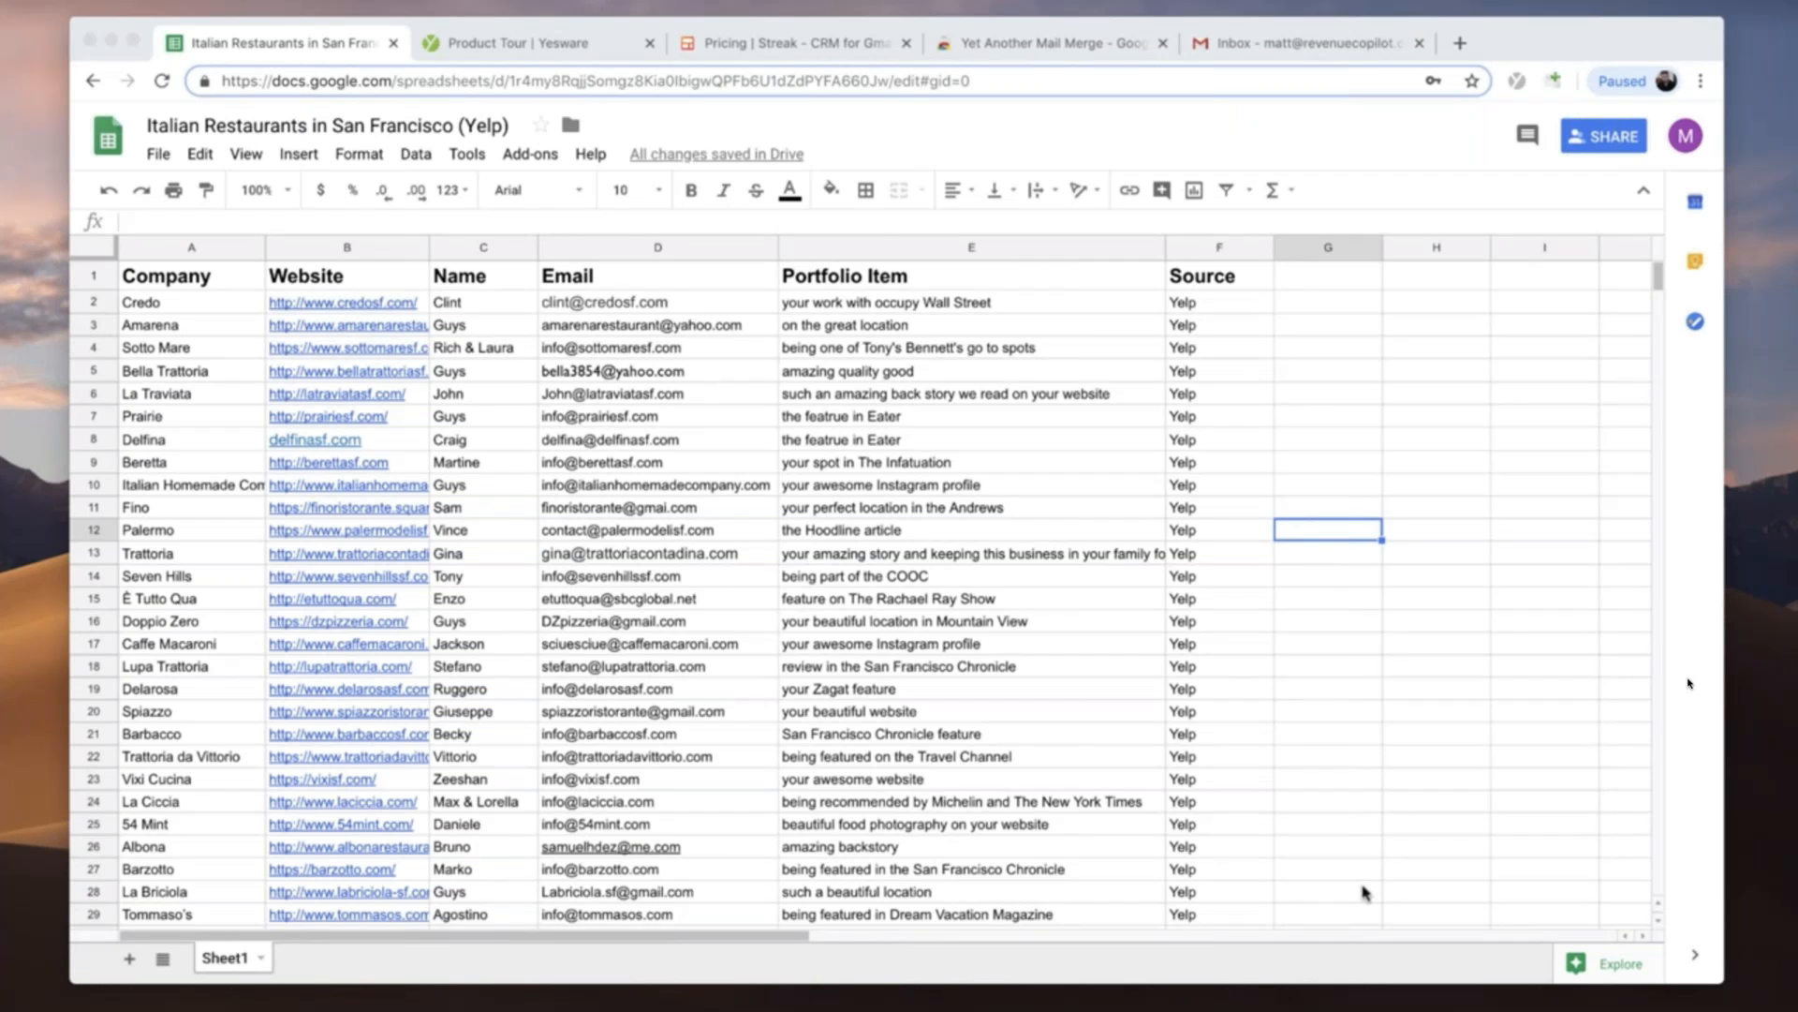
- Open the two cold email template notes beside each other, compare their subject lines and merge fields, and put both notes away
{"action": "left_click", "coordinate": [1396, 1008]}
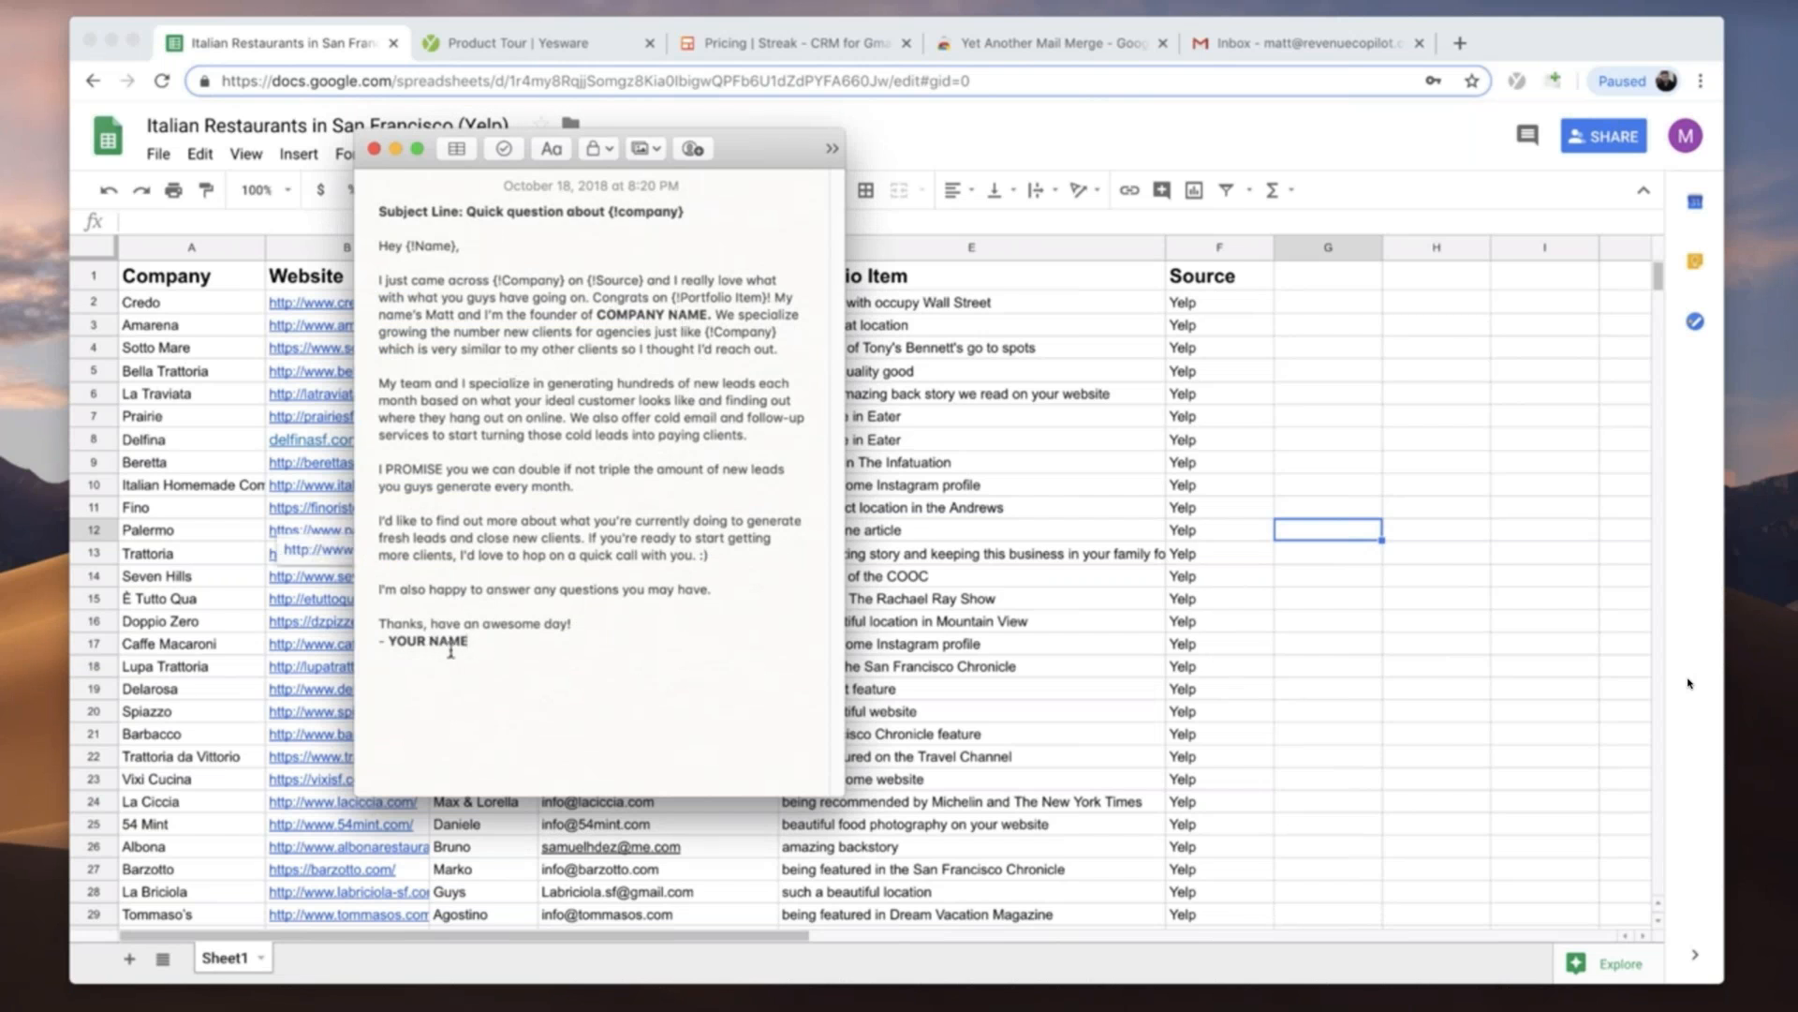
{"action": "left_click_drag", "start_coordinate": [740, 156], "coordinate": [701, 182]}
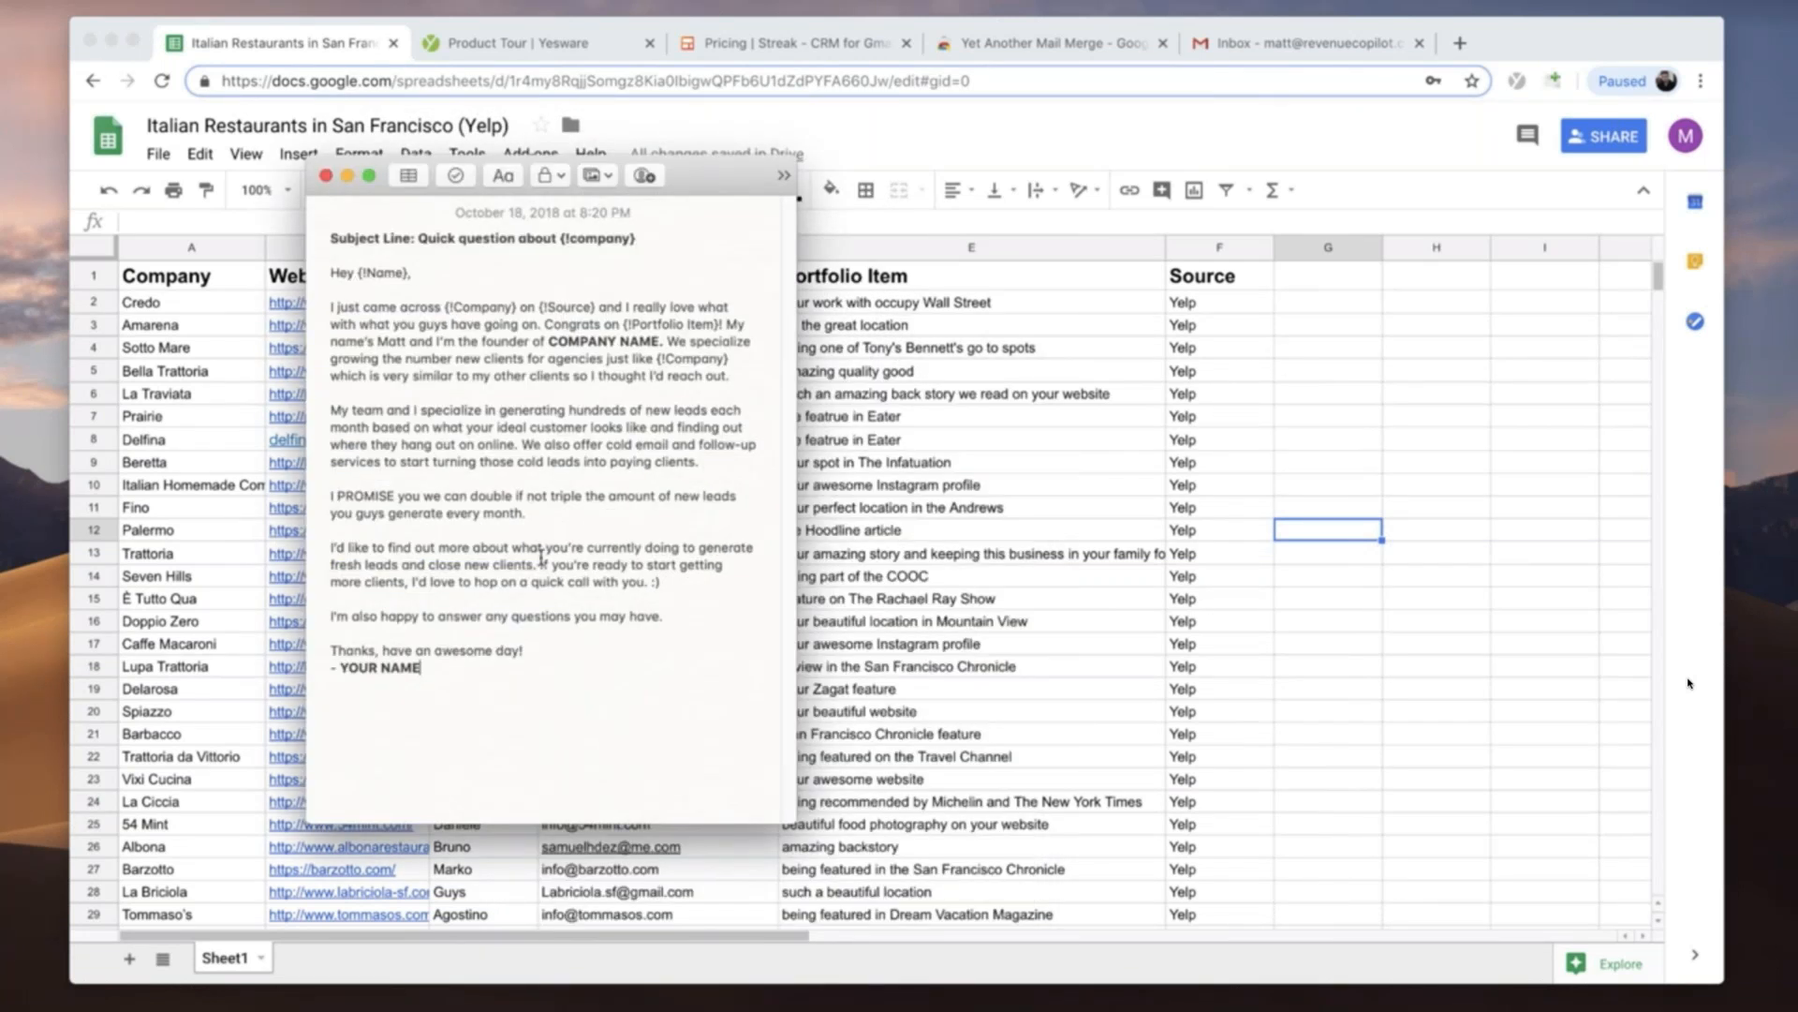
{"action": "left_click", "coordinate": [1428, 1009]}
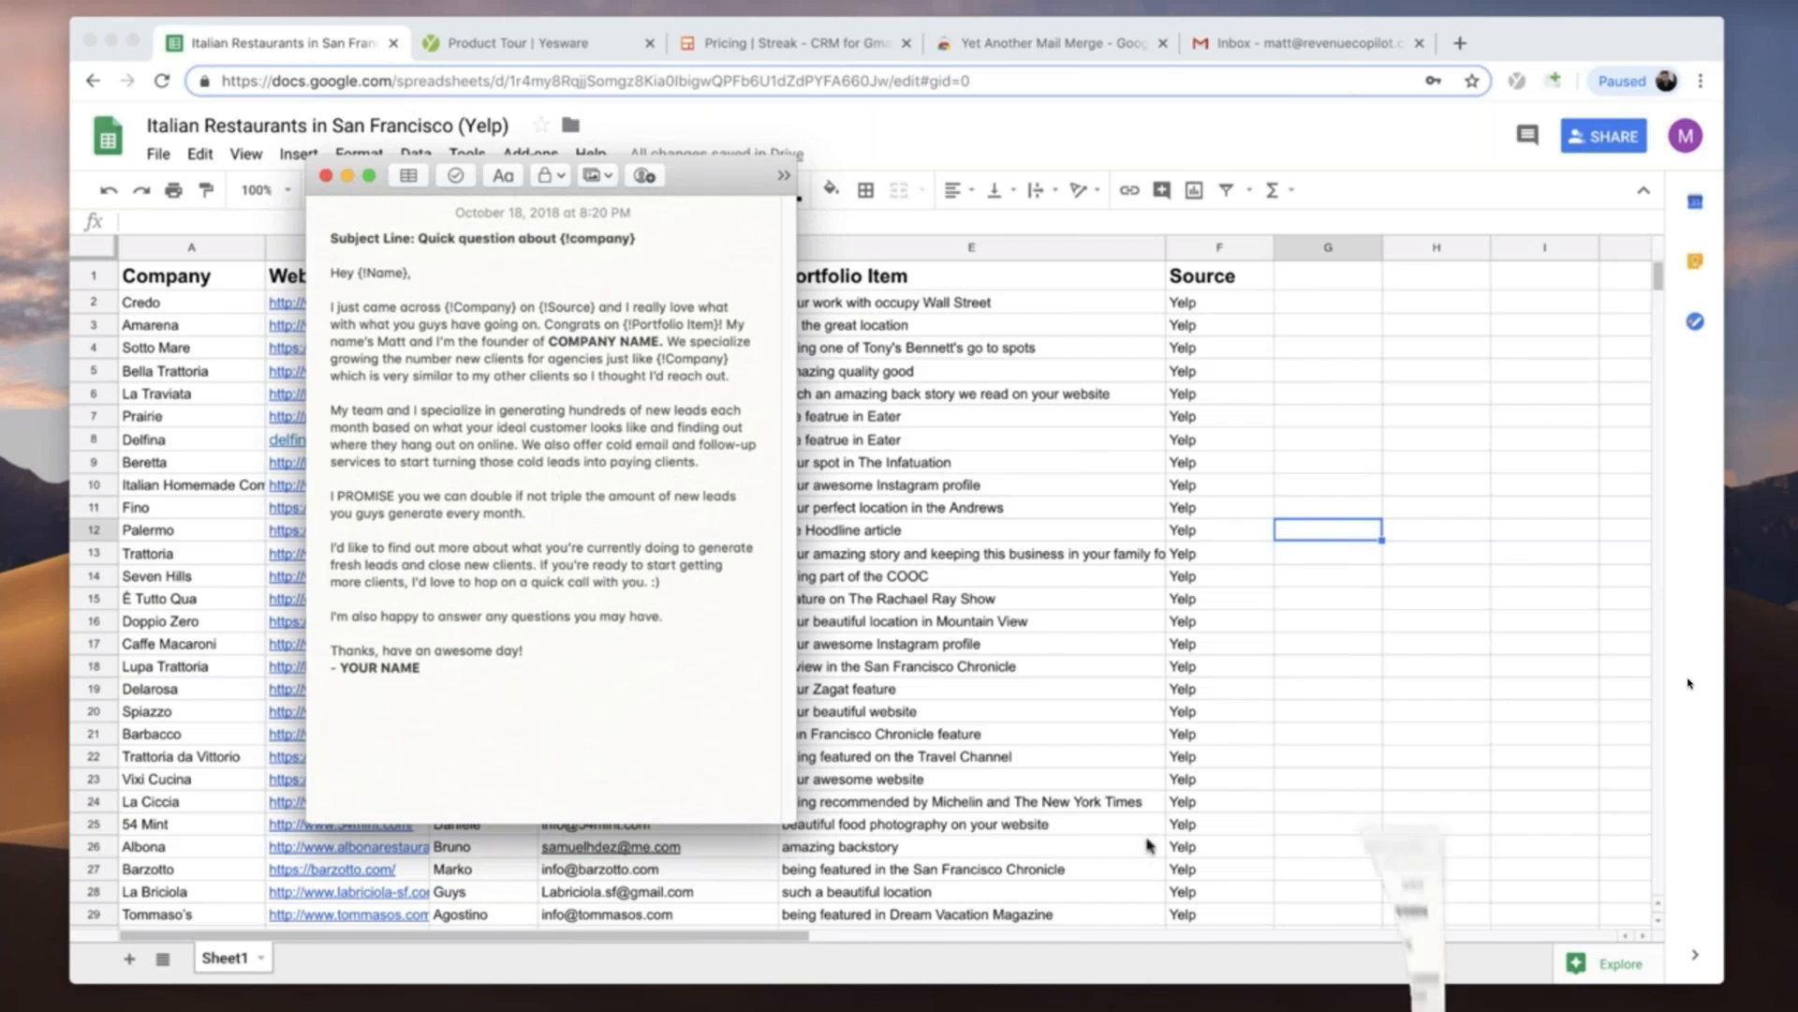
{"action": "left_click_drag", "start_coordinate": [1316, 170], "coordinate": [1287, 184]}
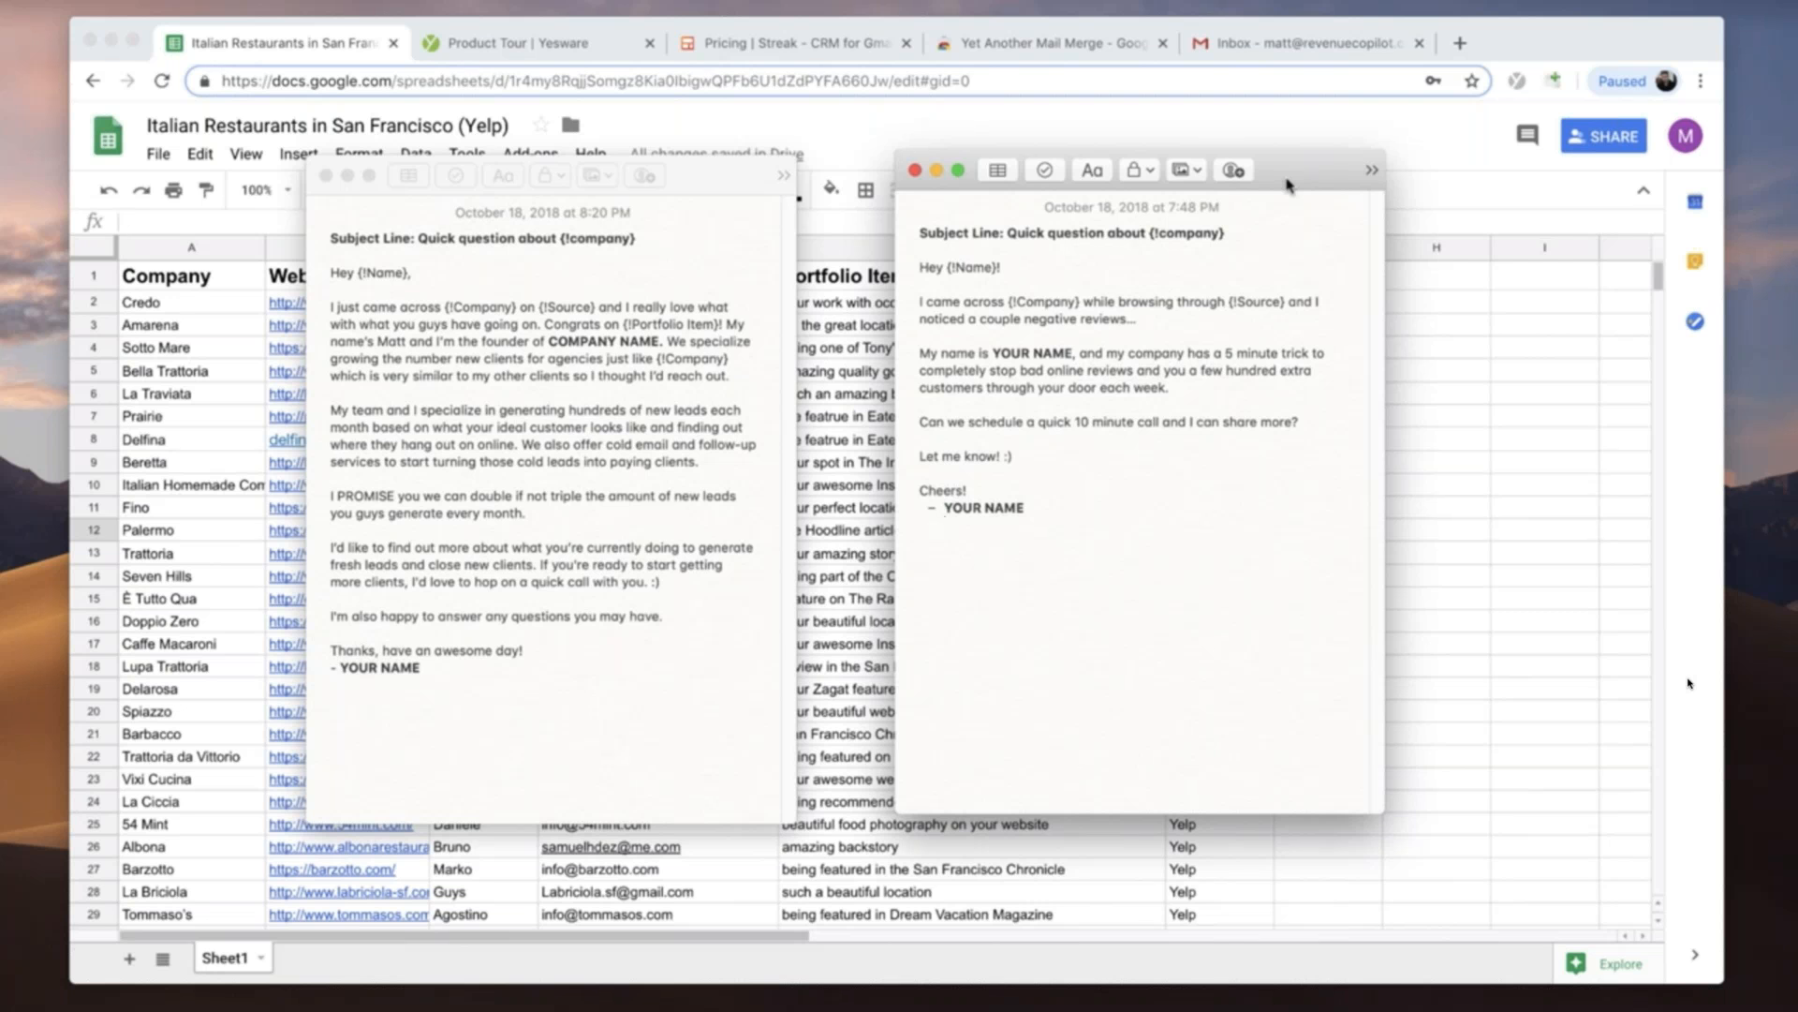
{"action": "left_click", "coordinate": [915, 170]}
{"action": "left_click", "coordinate": [346, 175]}
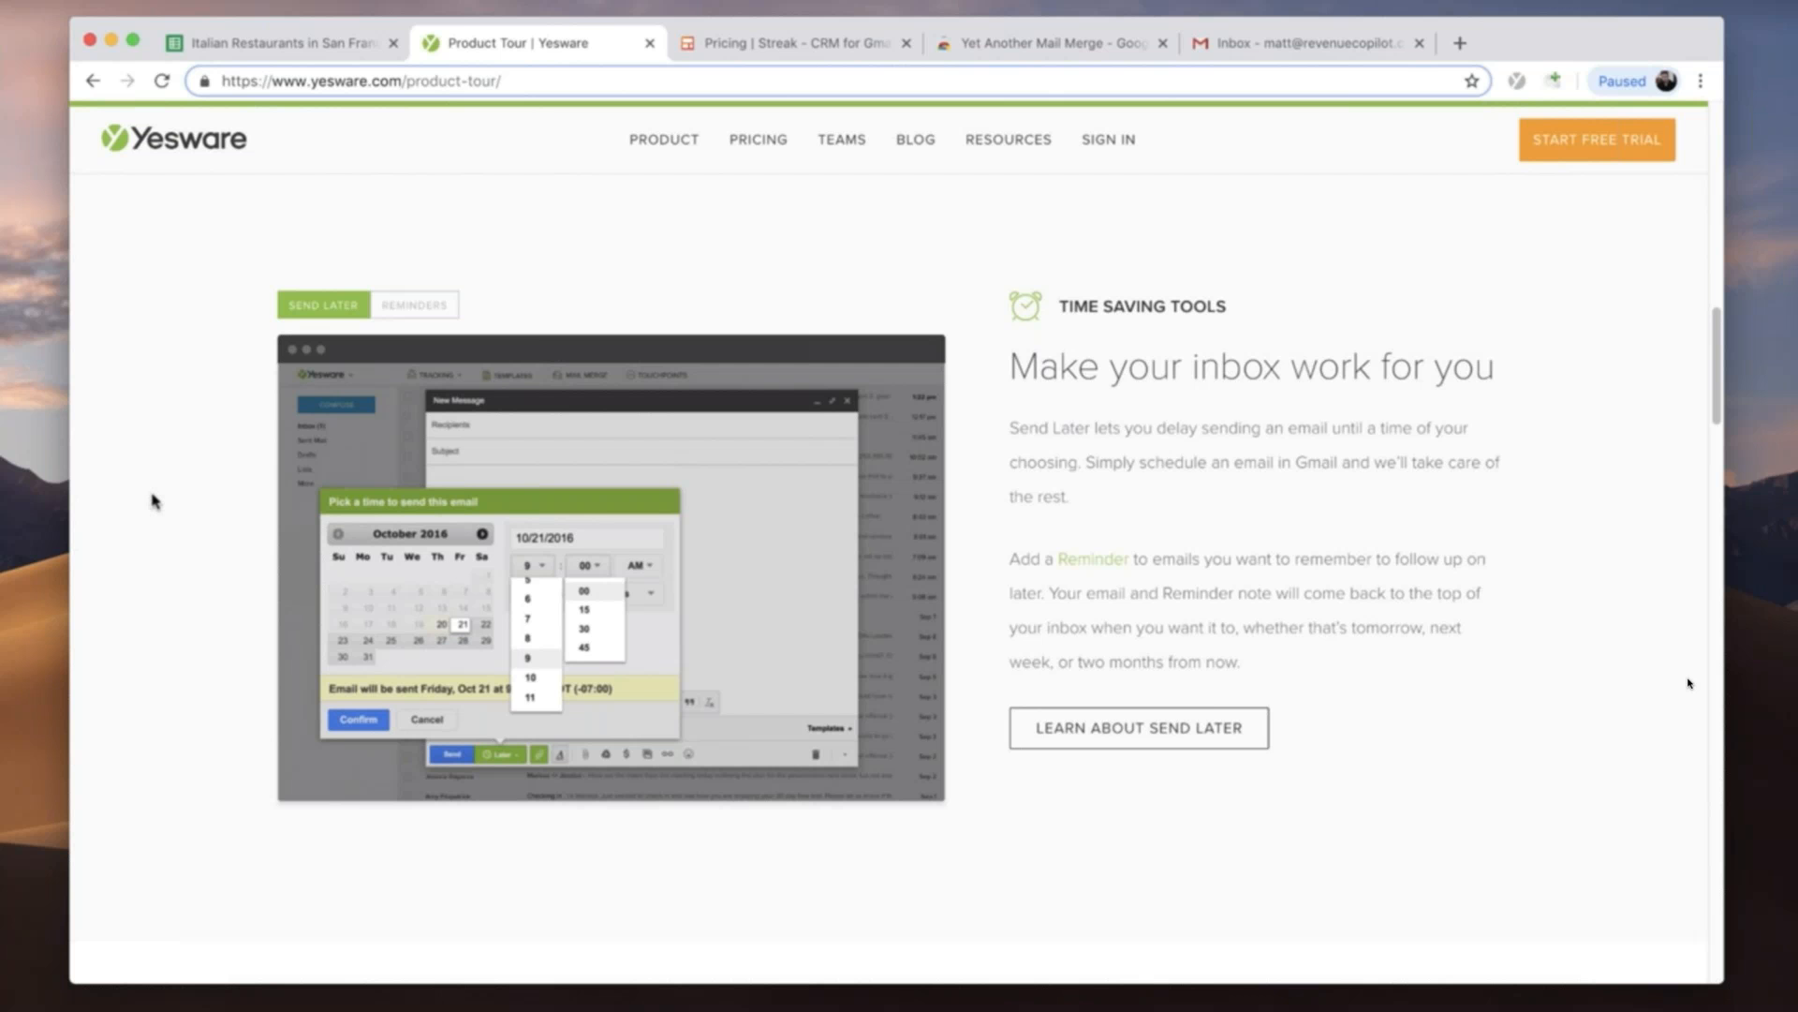
- Look through the Yesware product tour, covering email tracking, Send Later, email templates and the meeting scheduler
{"action": "scroll", "coordinate": [172, 505], "scroll_direction": "down", "scroll_amount": 8}
{"action": "scroll", "coordinate": [172, 506], "scroll_direction": "down", "scroll_amount": 1}
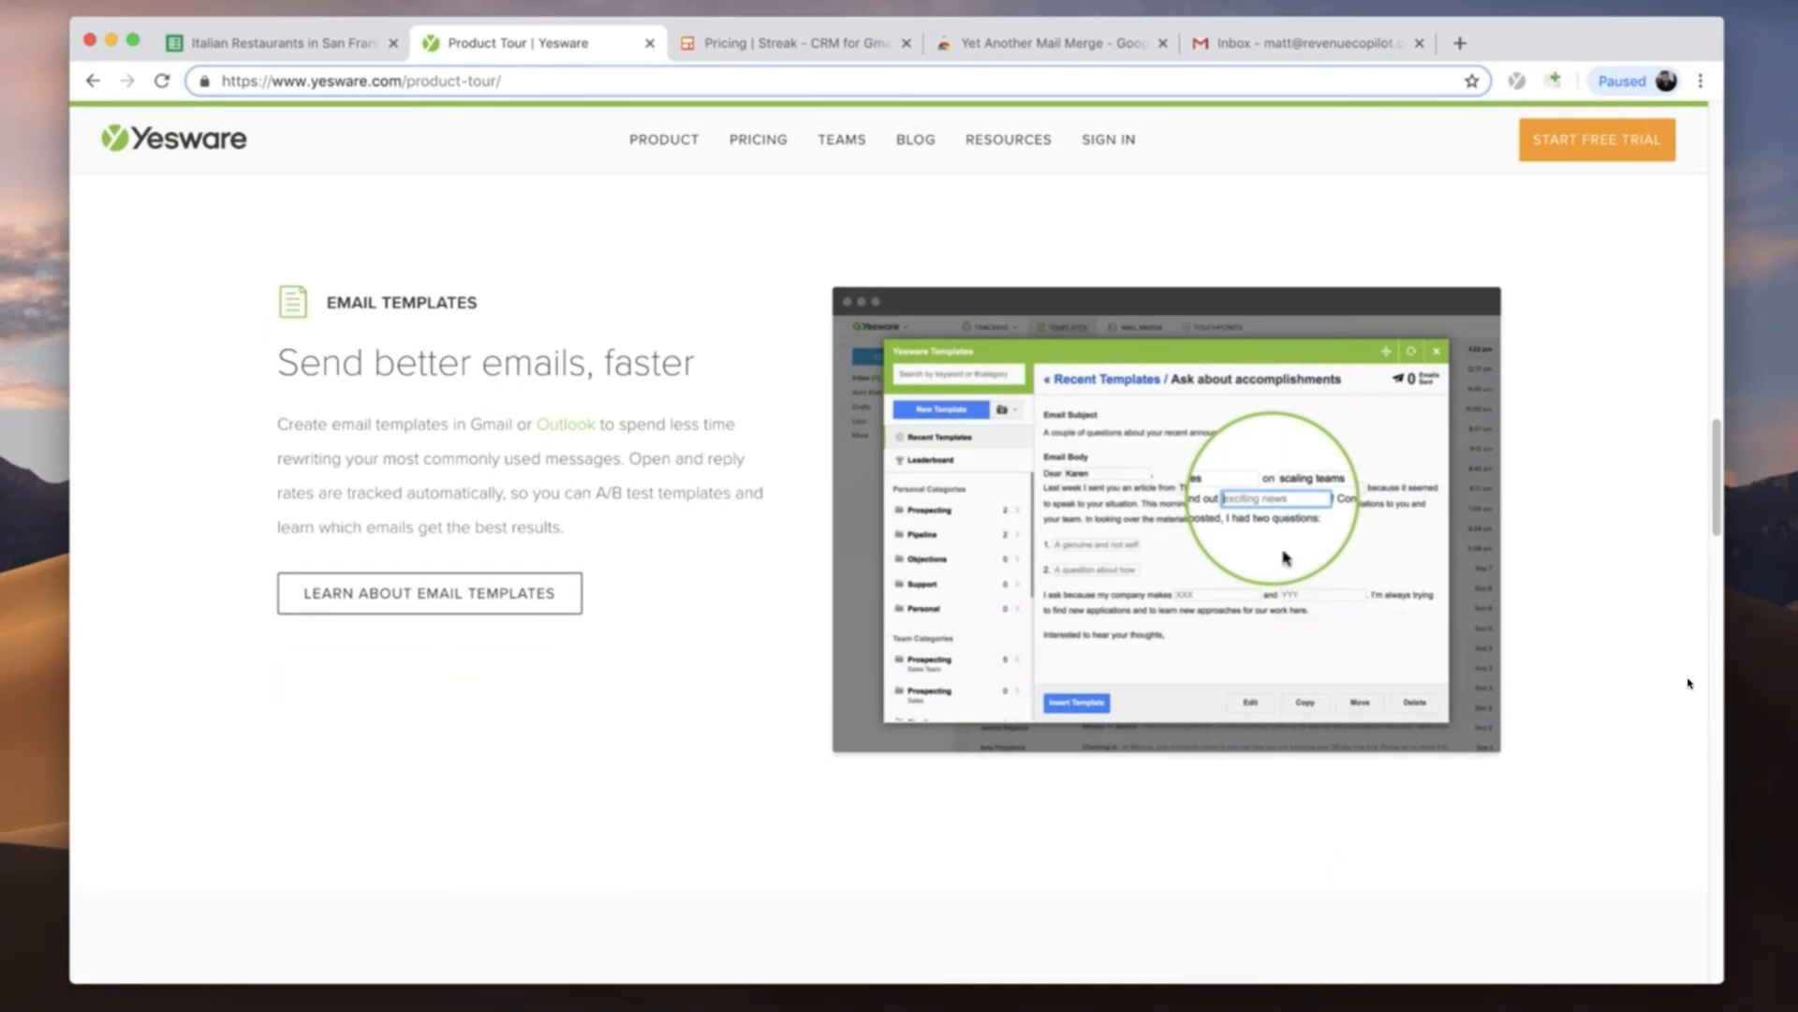
{"action": "scroll", "coordinate": [1691, 683], "scroll_direction": "down", "scroll_amount": 15}
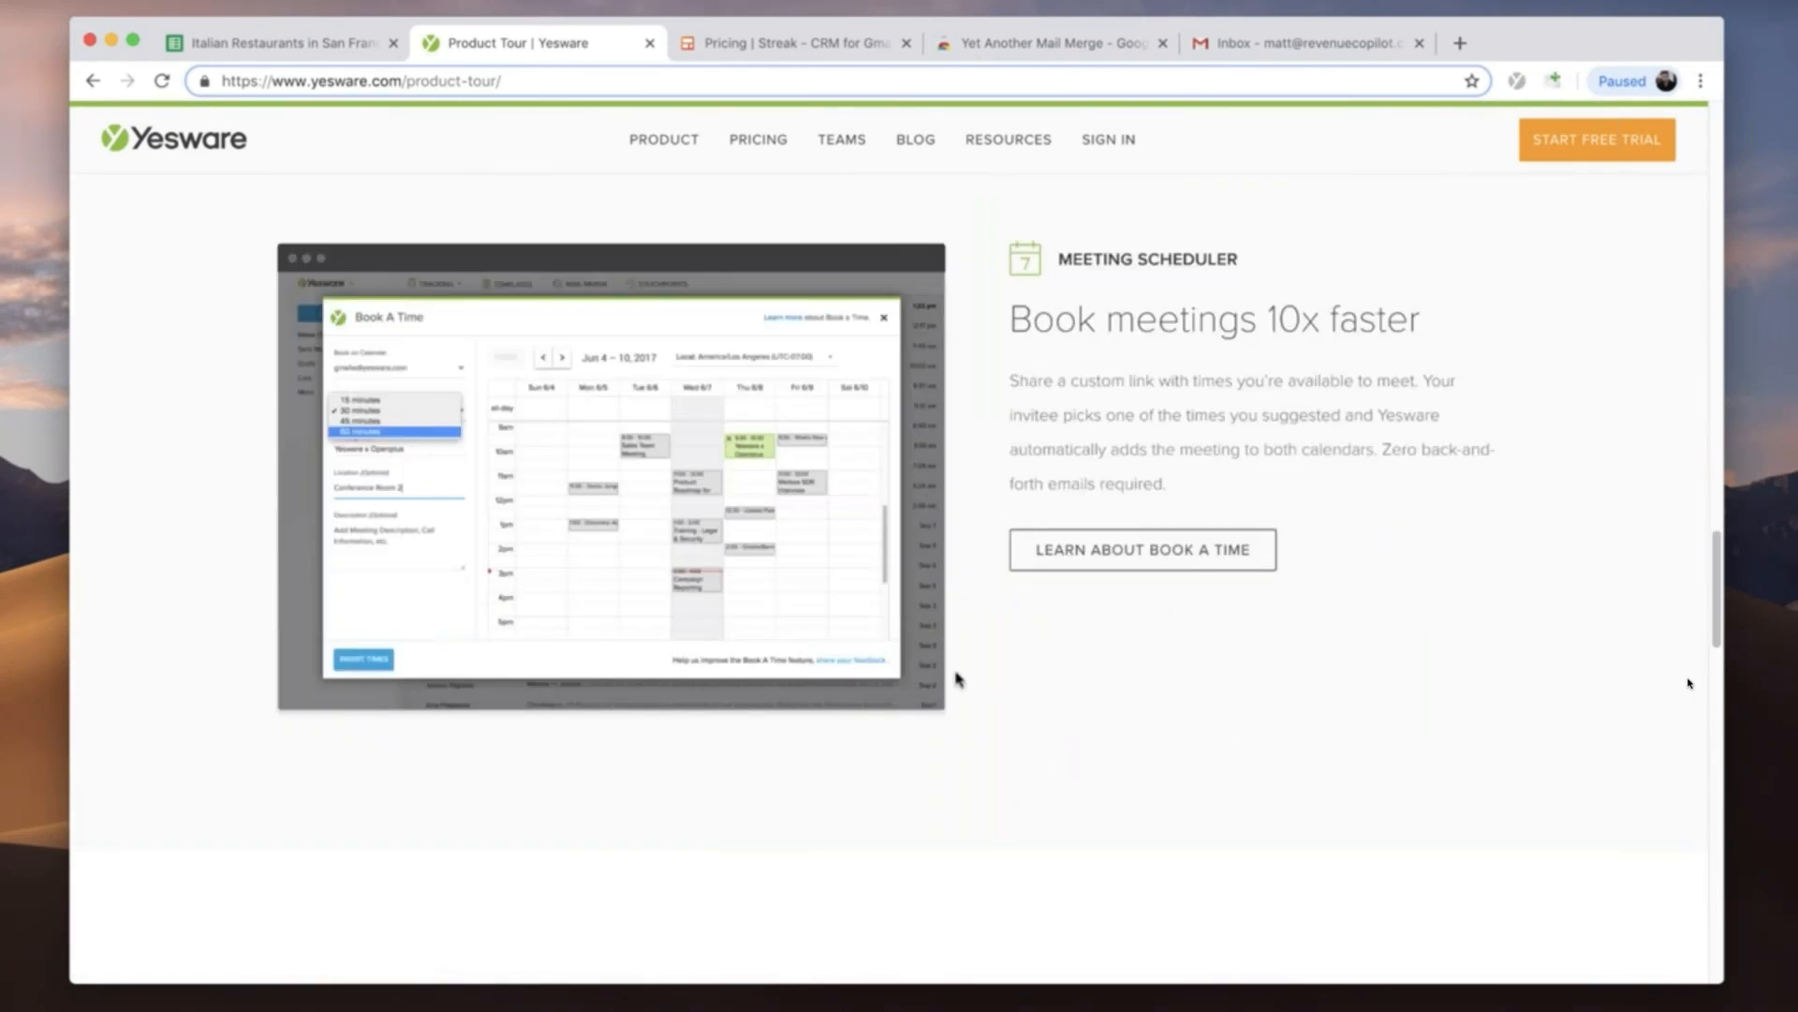
{"action": "scroll", "coordinate": [958, 678], "scroll_direction": "up", "scroll_amount": 20}
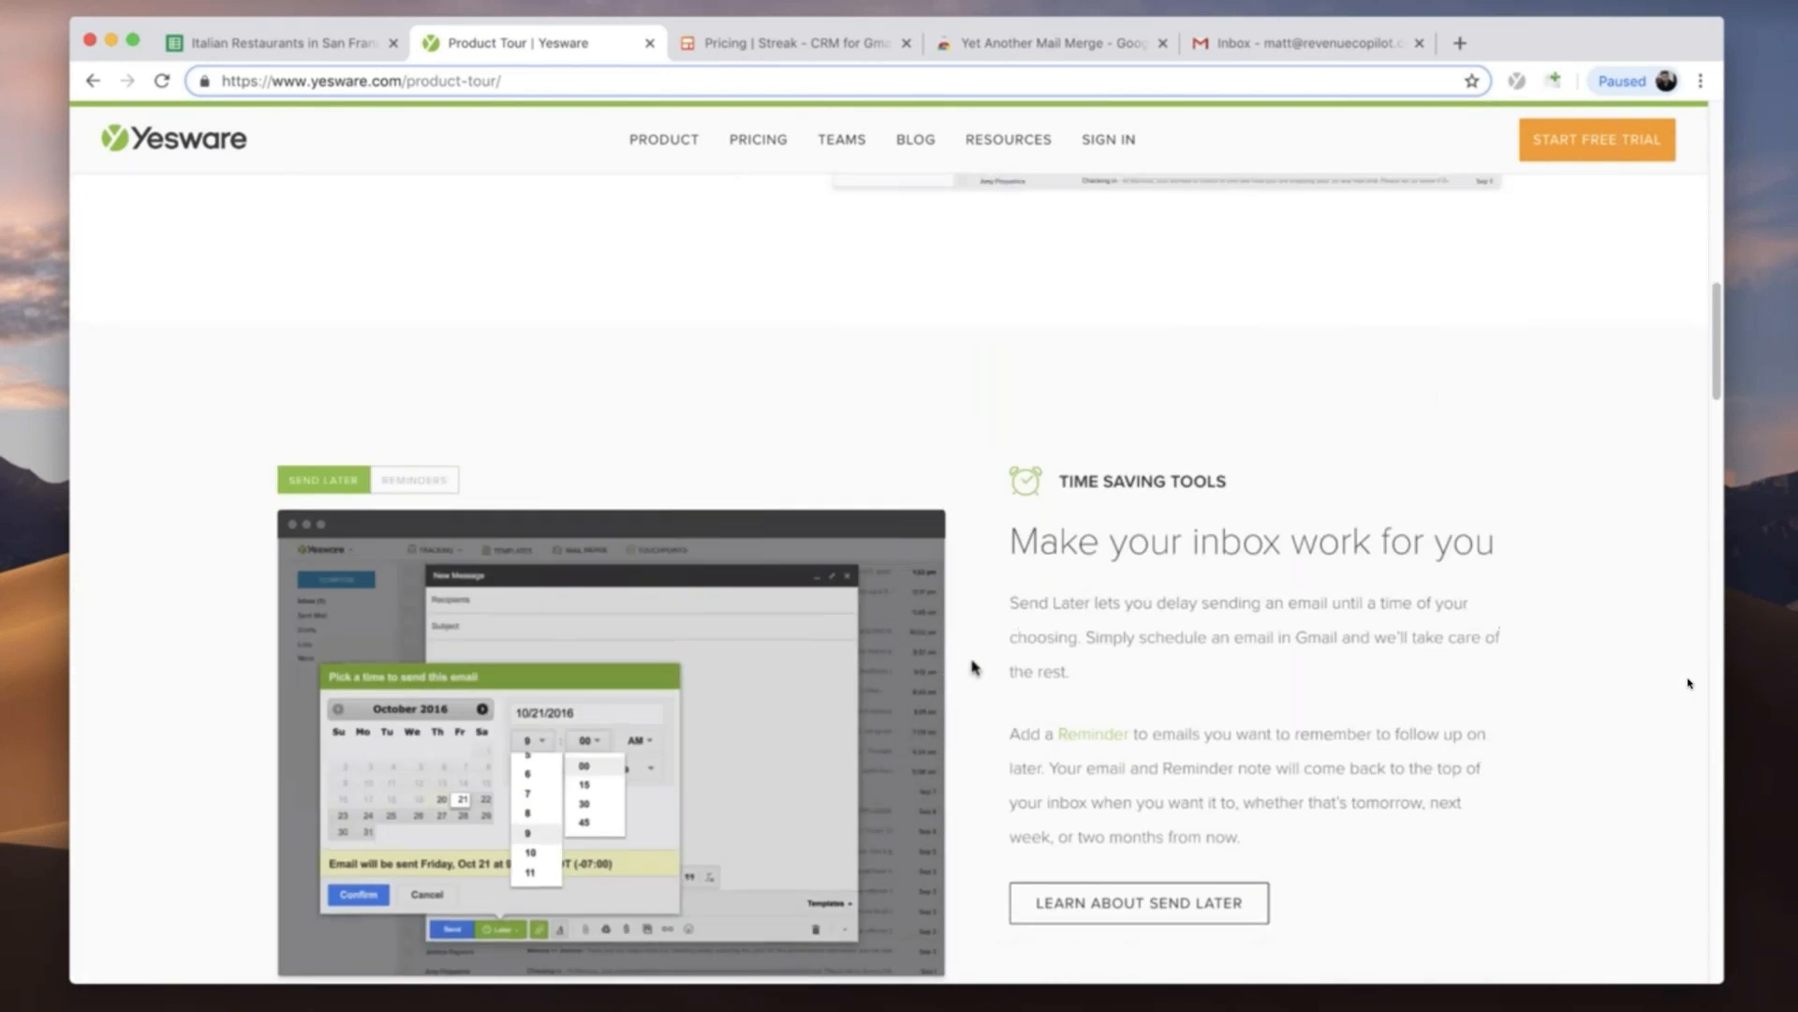
{"action": "scroll", "coordinate": [974, 667], "scroll_direction": "up", "scroll_amount": 15}
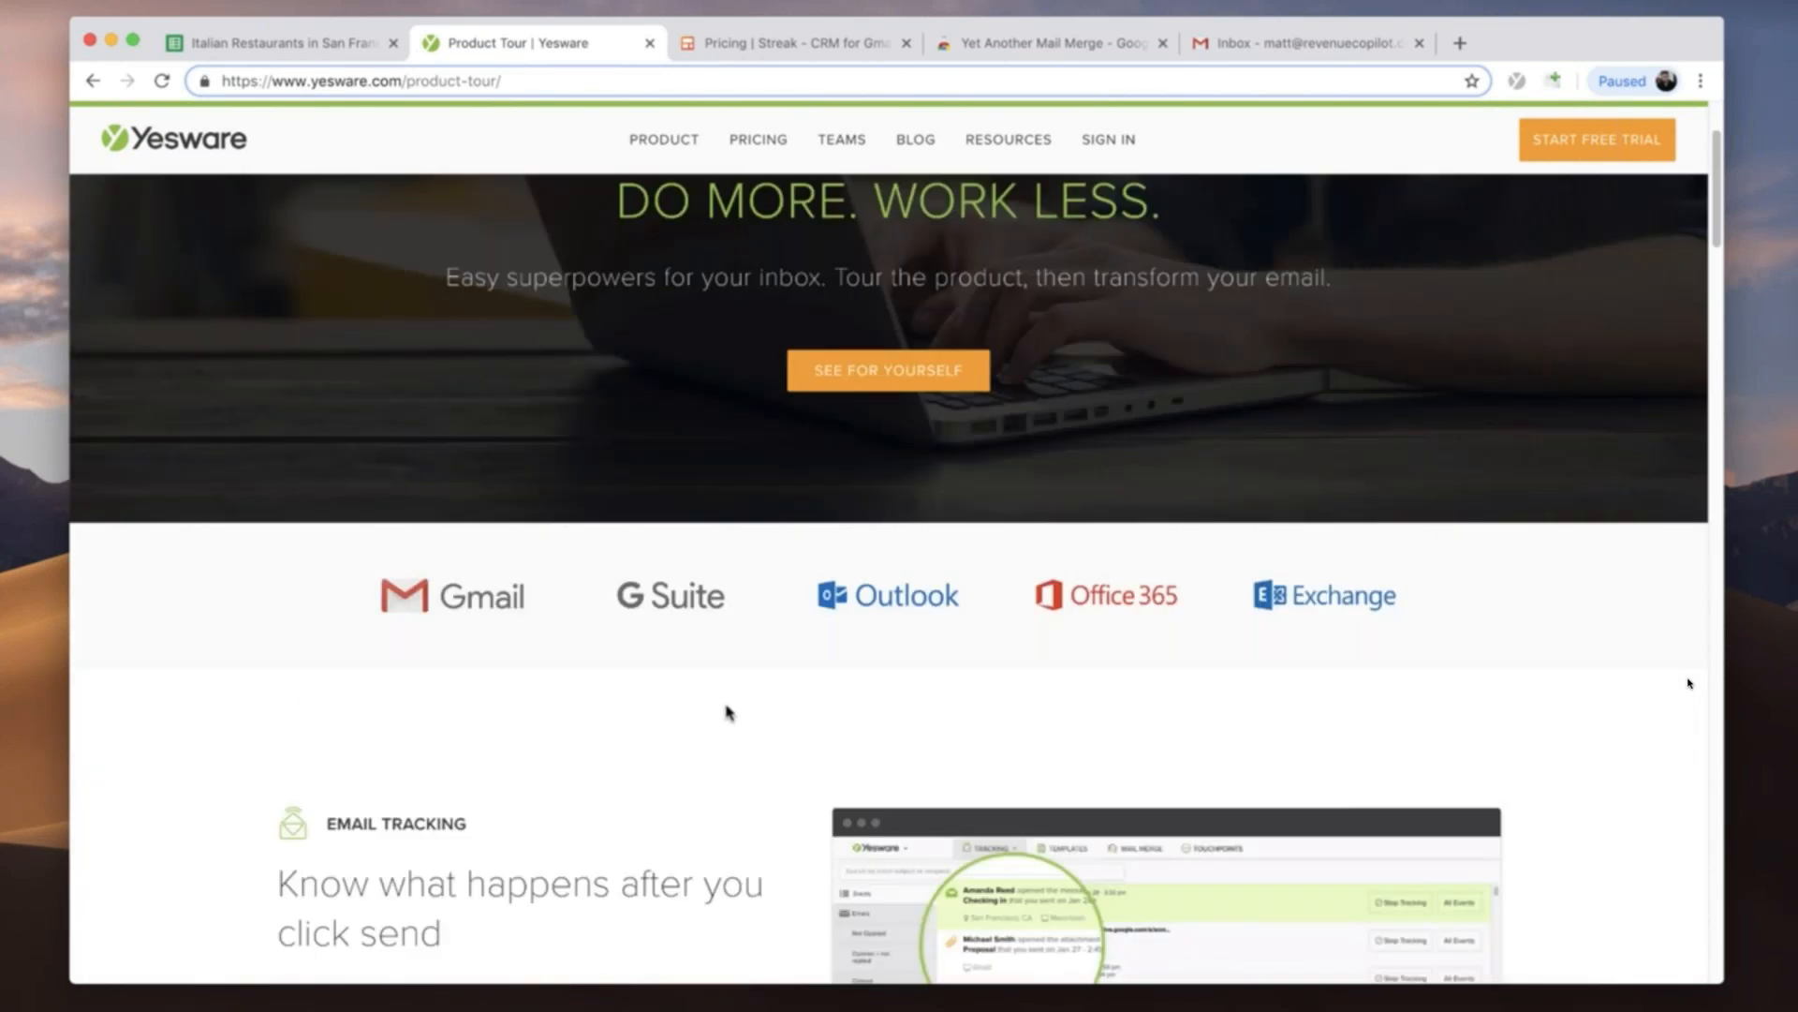
{"action": "scroll", "coordinate": [729, 712], "scroll_direction": "up", "scroll_amount": 4}
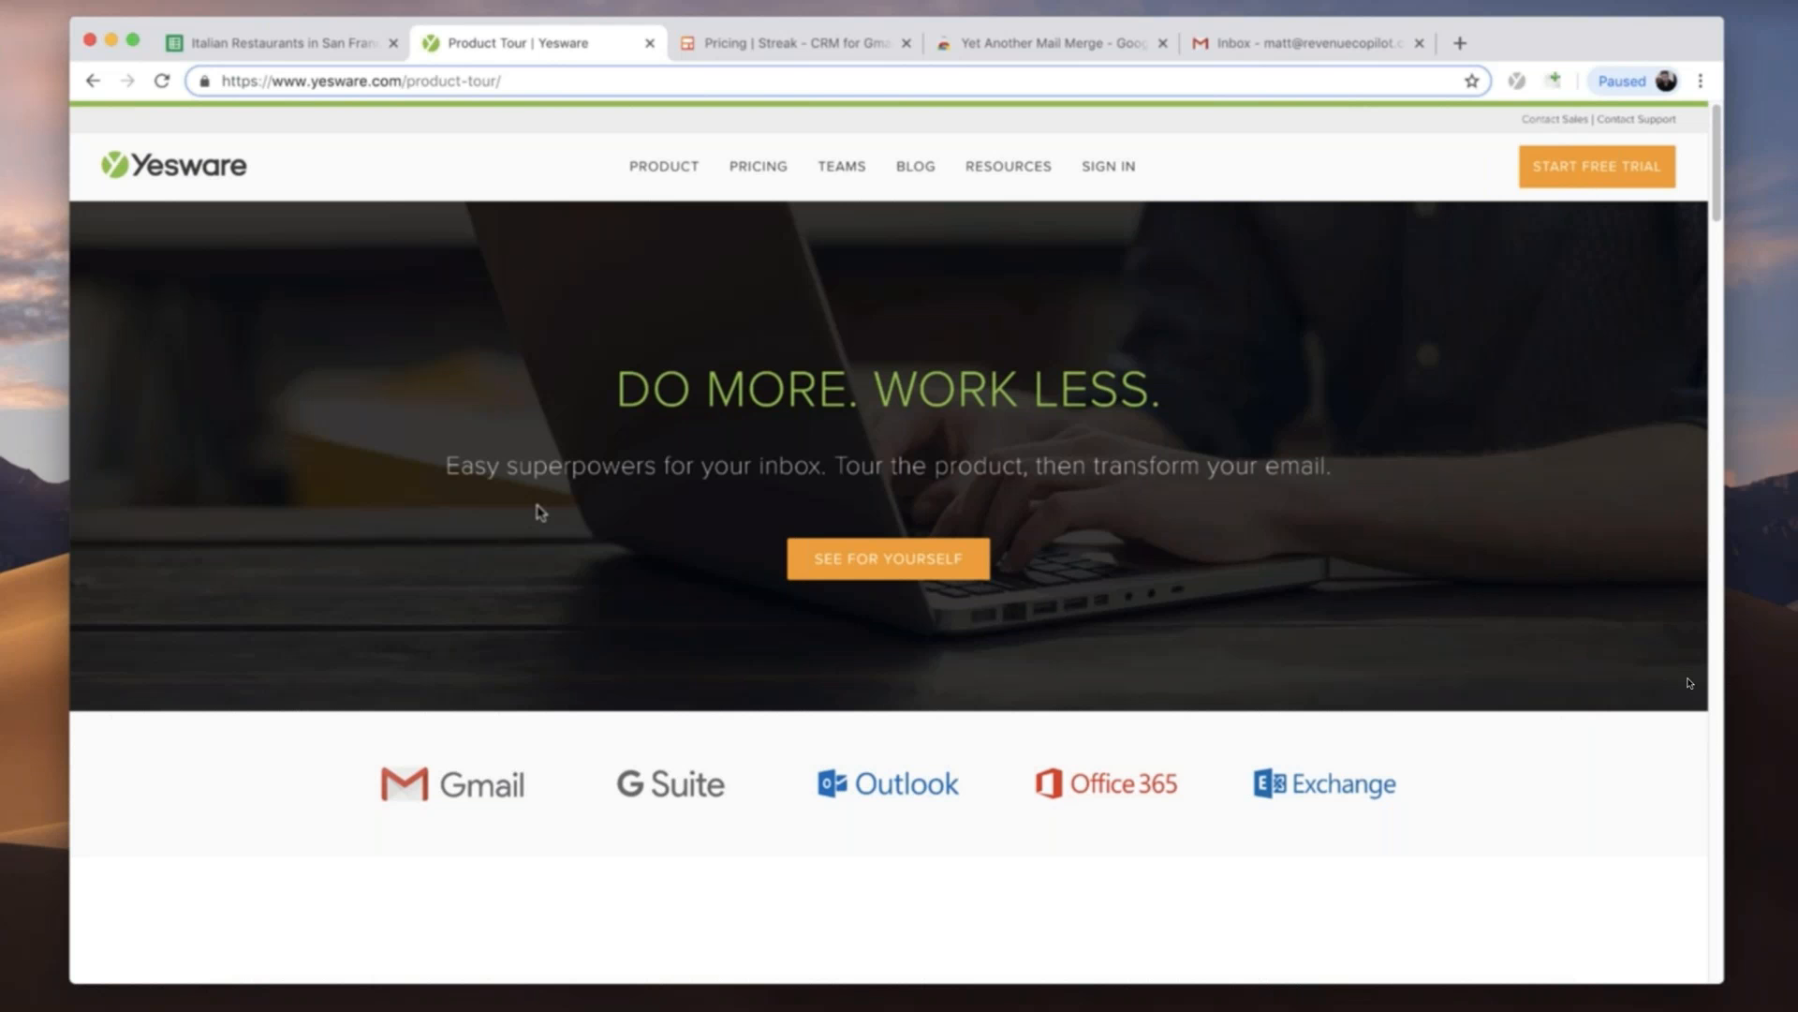
{"action": "scroll", "coordinate": [540, 512], "scroll_direction": "down", "scroll_amount": 20}
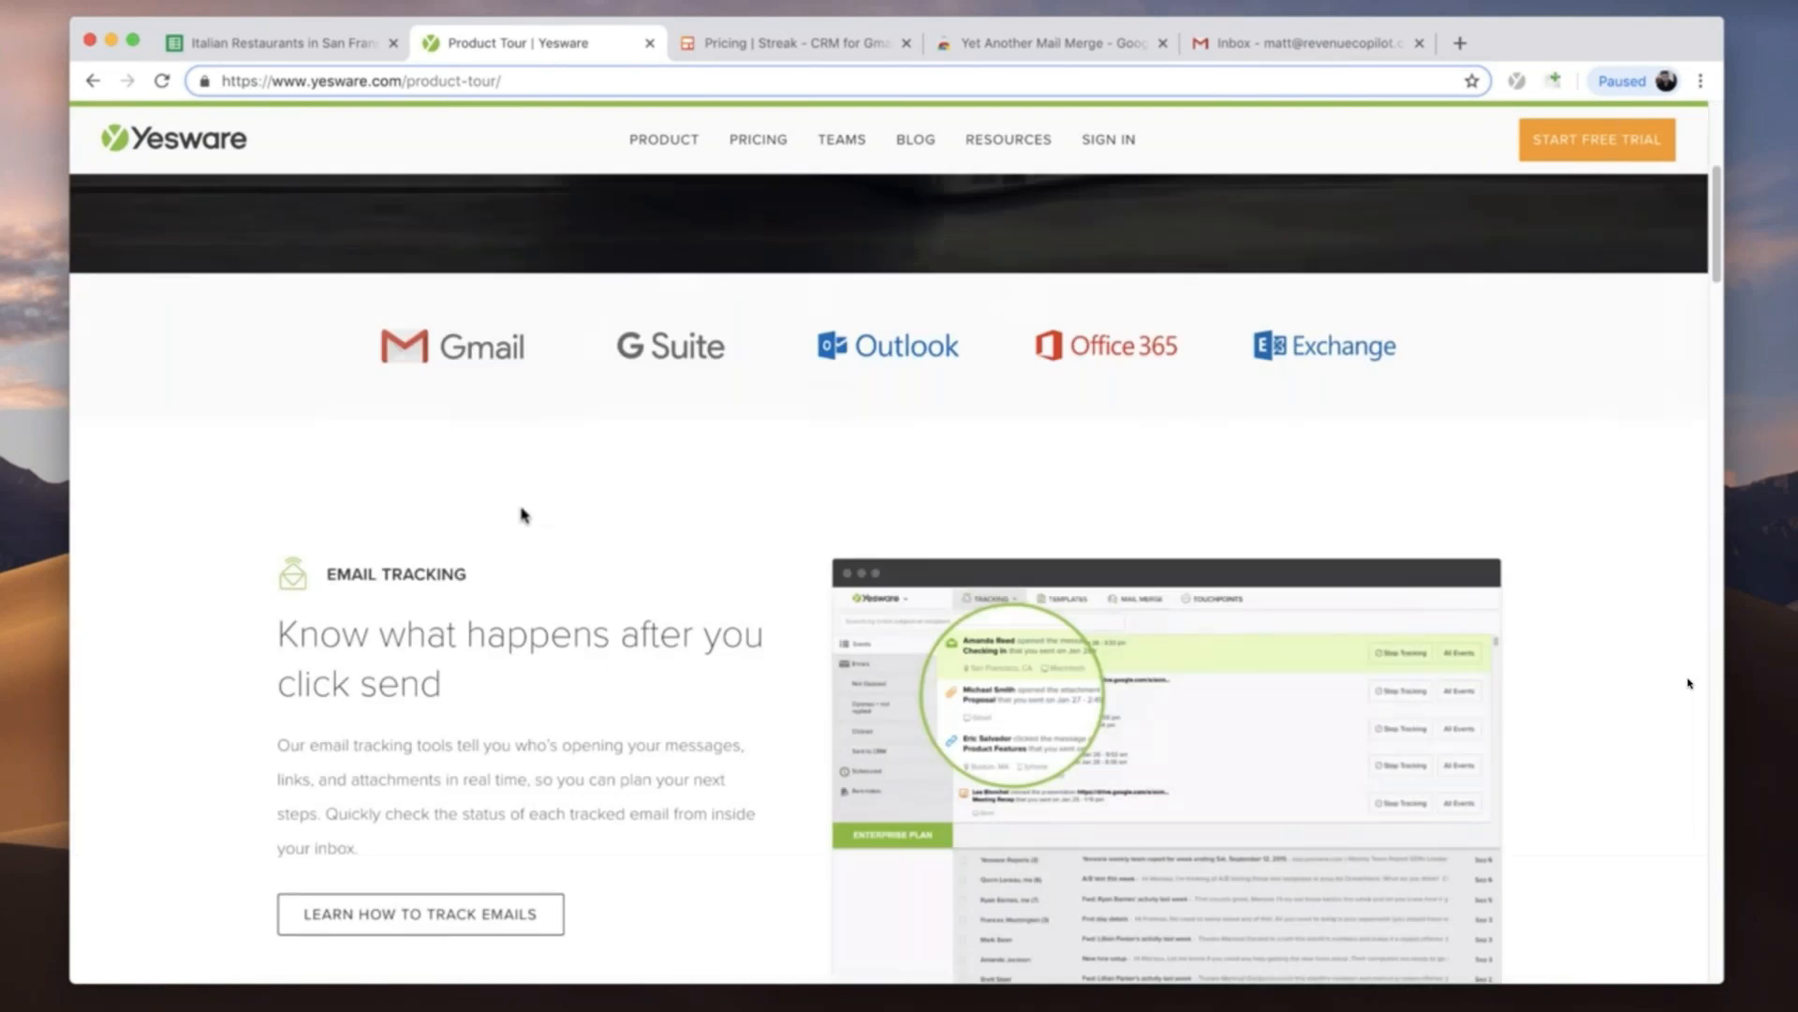
{"action": "scroll", "coordinate": [499, 527], "scroll_direction": "up", "scroll_amount": 20}
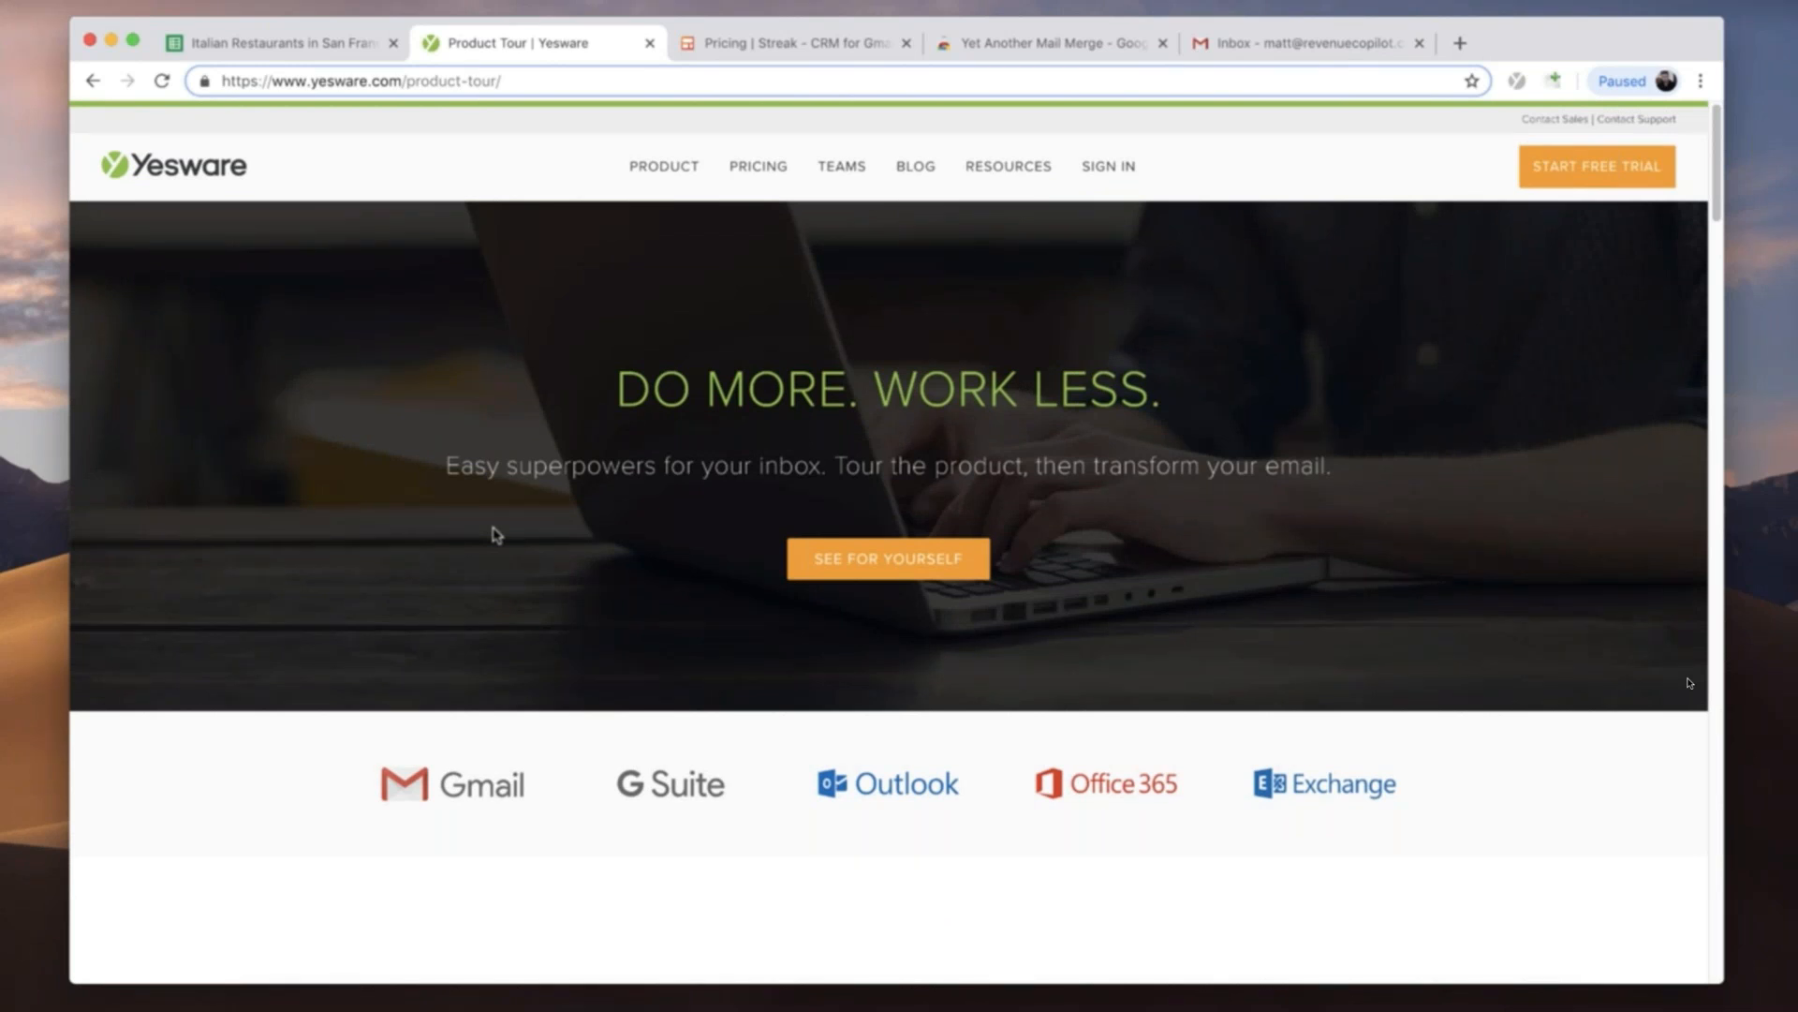
- Examine Streak's pricing plans and look through its features page, including the Gmail pipeline, mobile and use case sections
{"action": "left_click", "coordinate": [740, 41]}
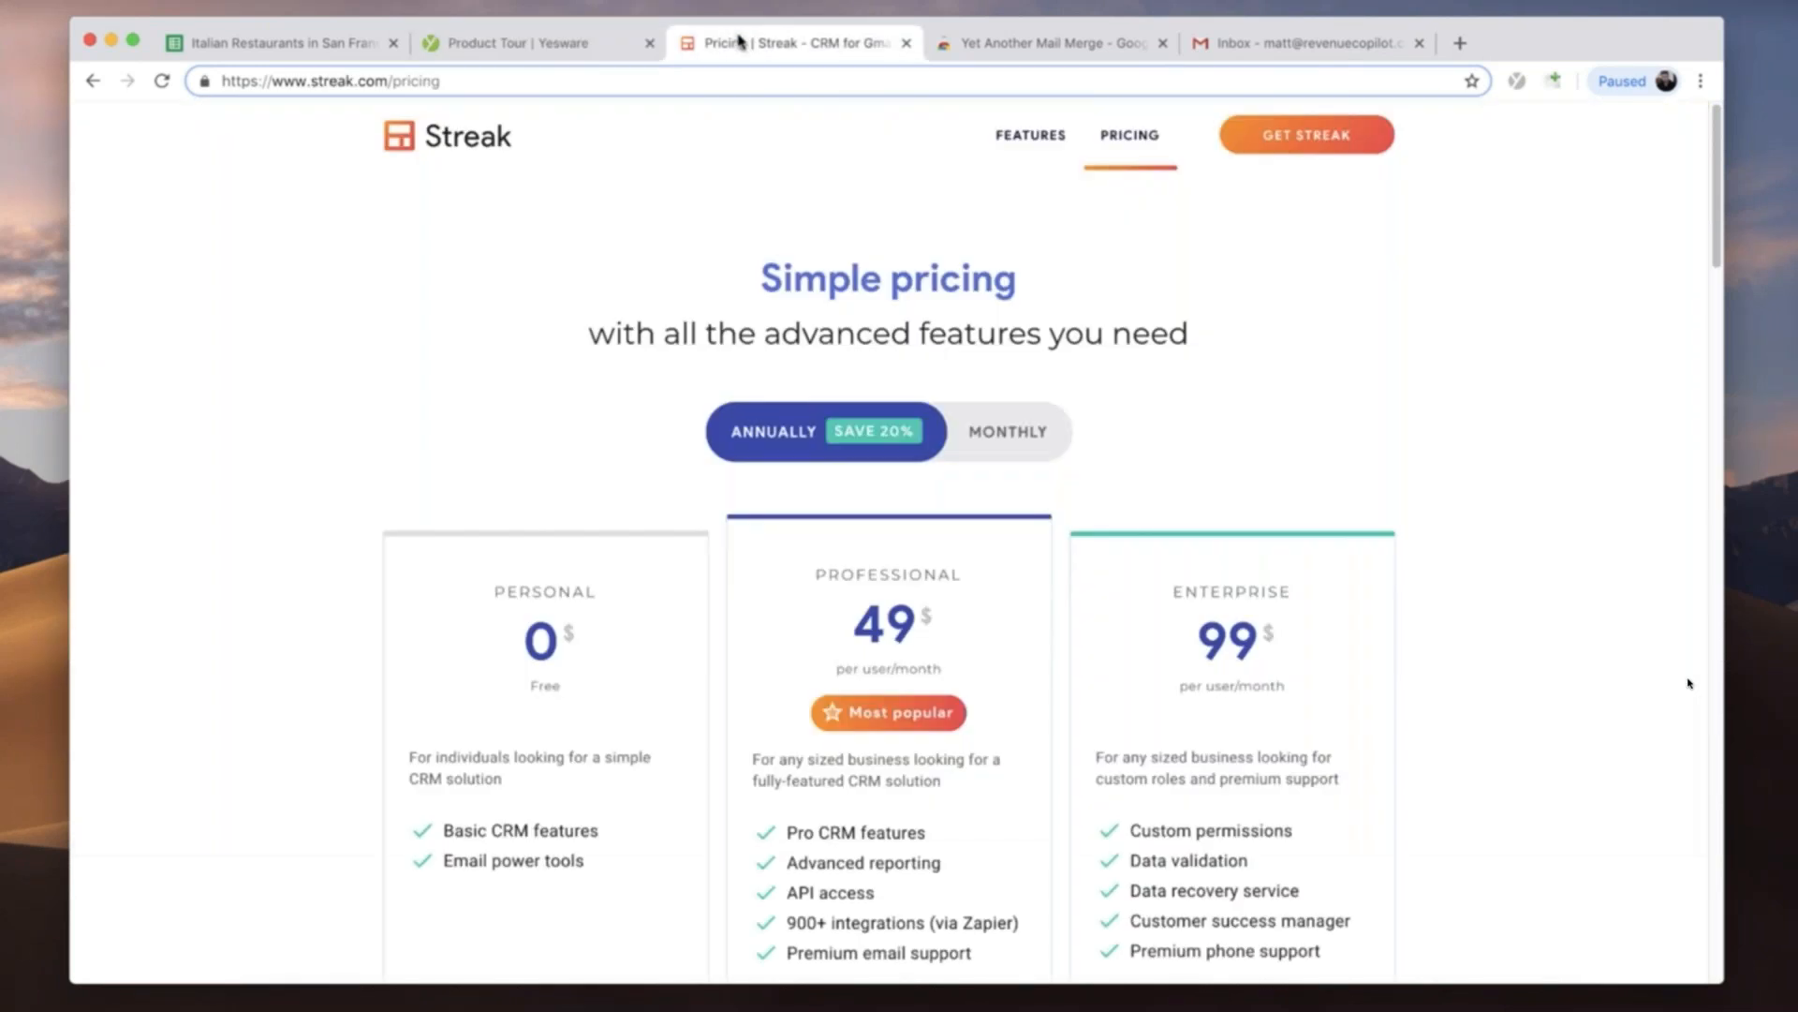
{"action": "scroll", "coordinate": [406, 469], "scroll_direction": "down", "scroll_amount": 6}
{"action": "scroll", "coordinate": [566, 515], "scroll_direction": "up", "scroll_amount": 6}
{"action": "scroll", "coordinate": [431, 628], "scroll_direction": "down", "scroll_amount": 1}
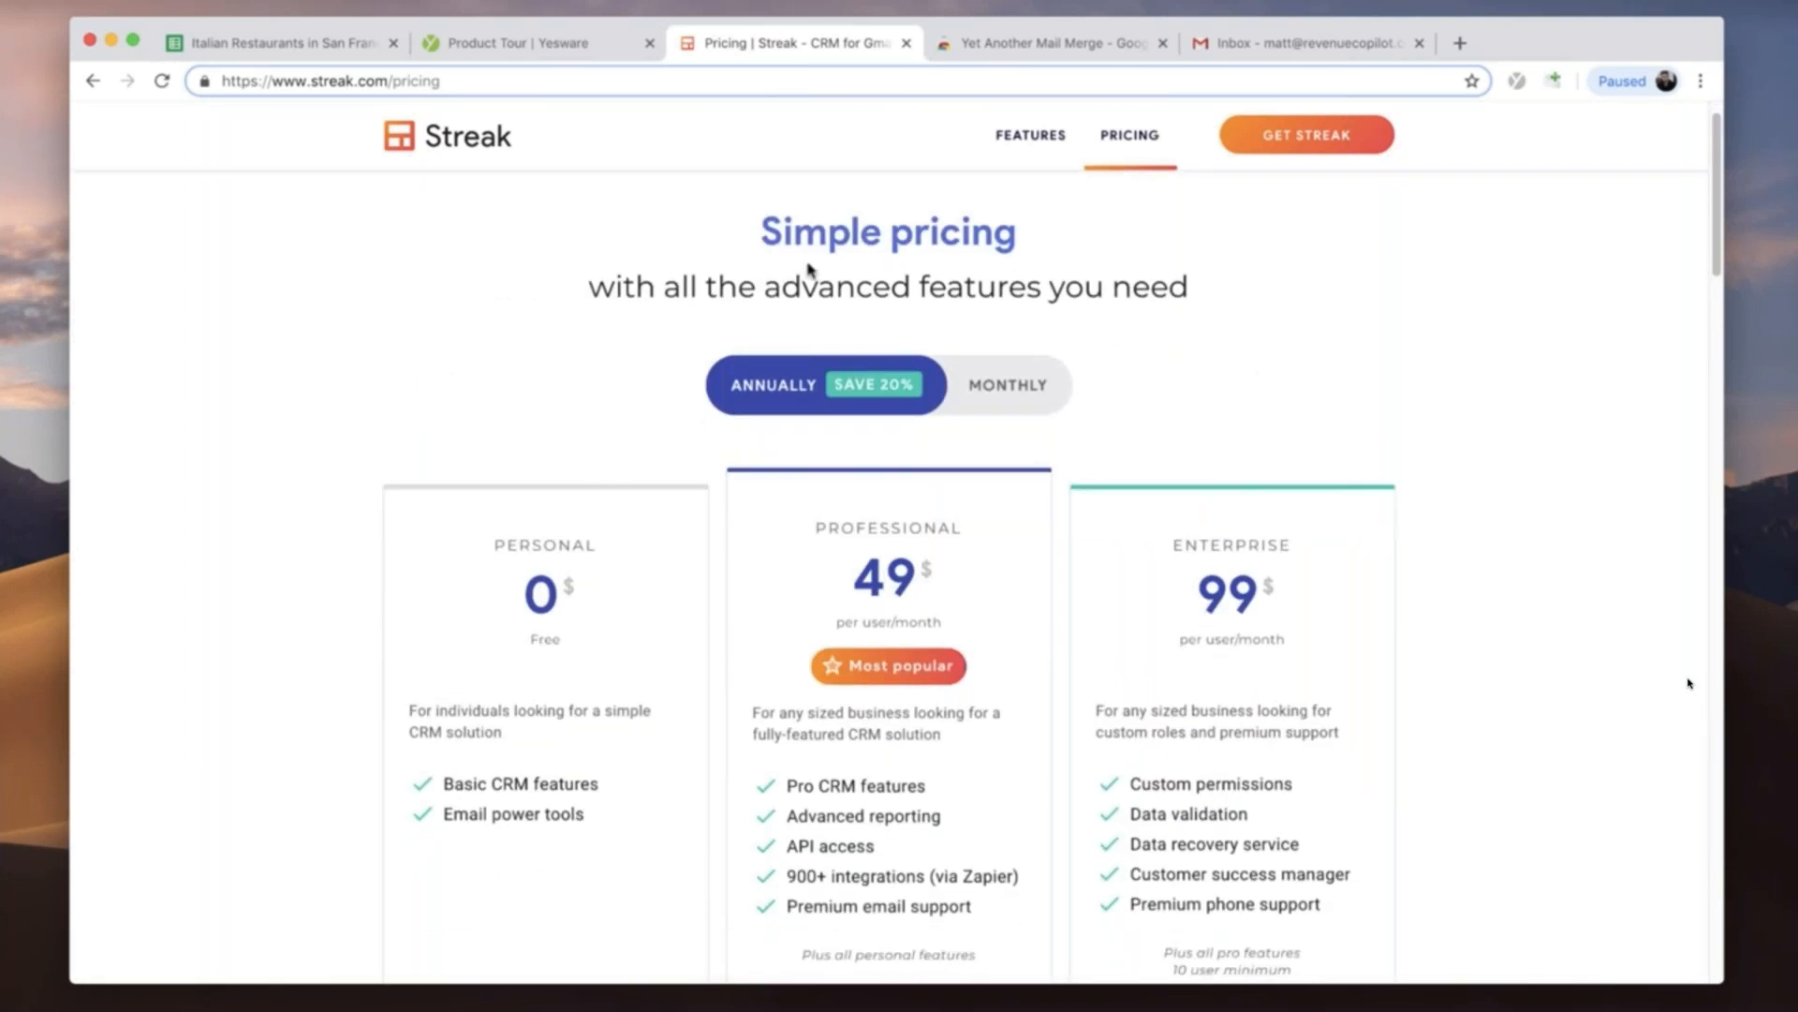
{"action": "left_click", "coordinate": [1021, 140]}
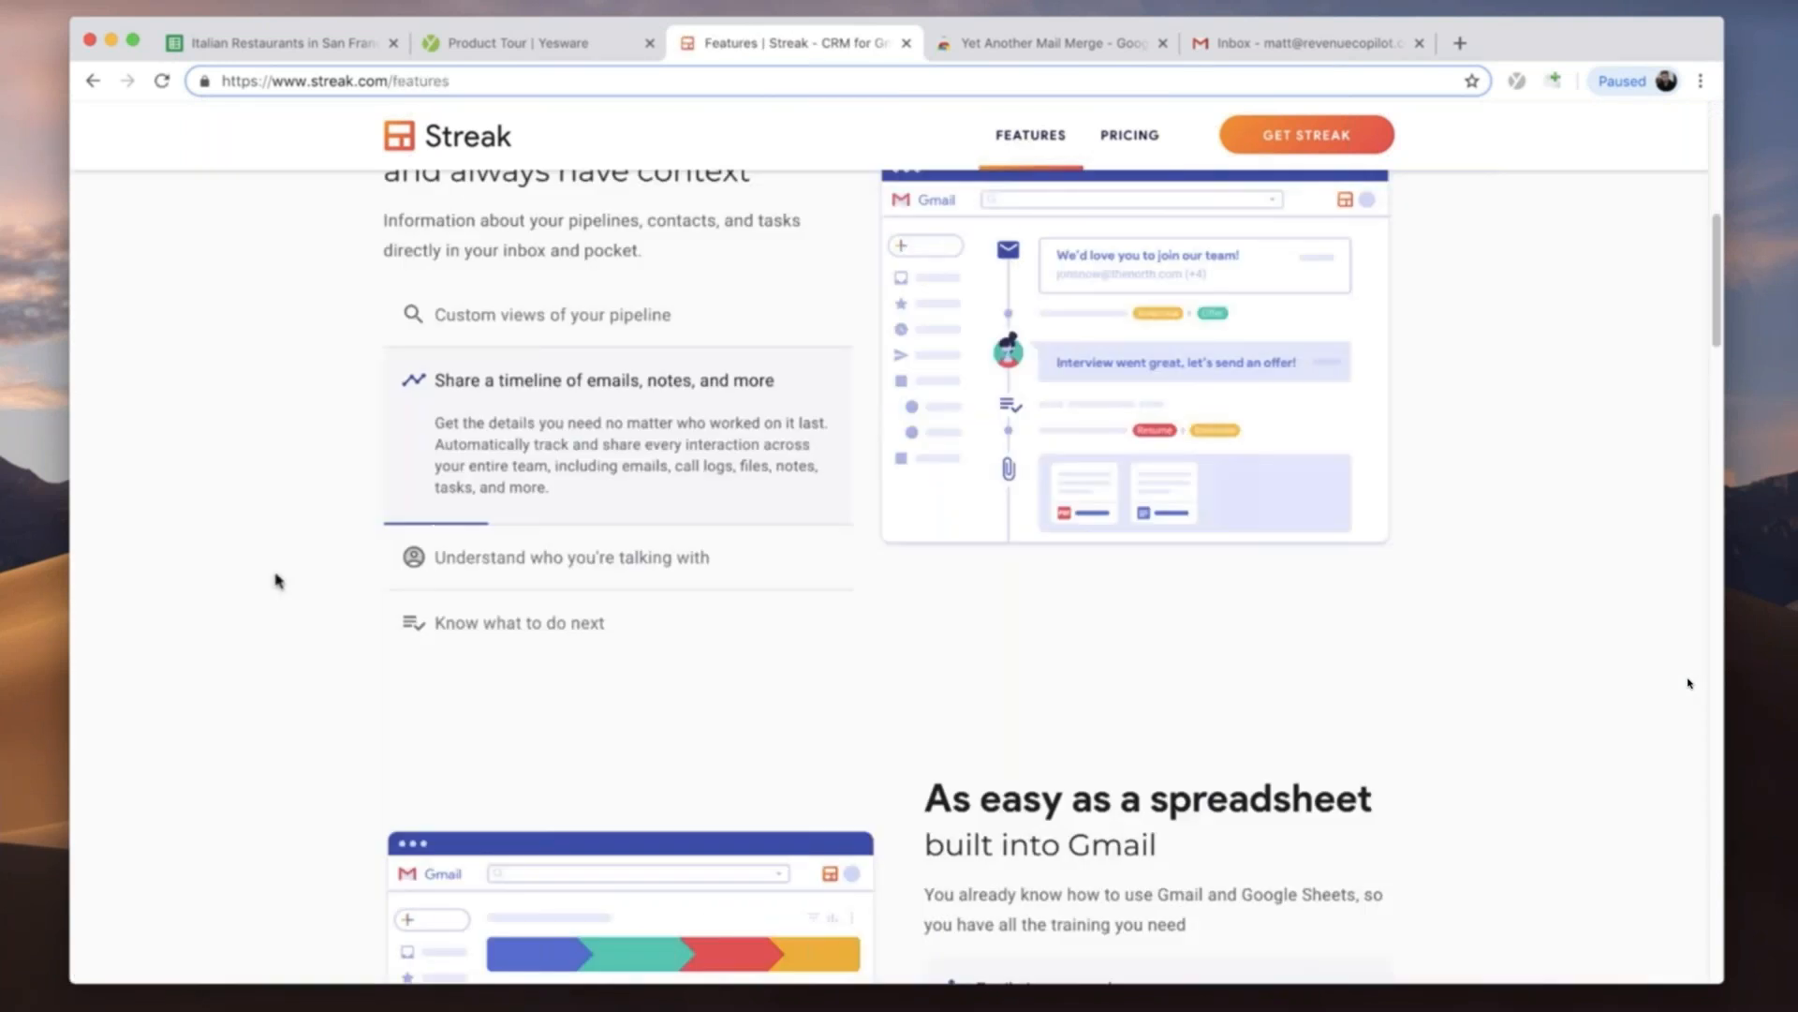
{"action": "scroll", "coordinate": [276, 581], "scroll_direction": "down", "scroll_amount": 4}
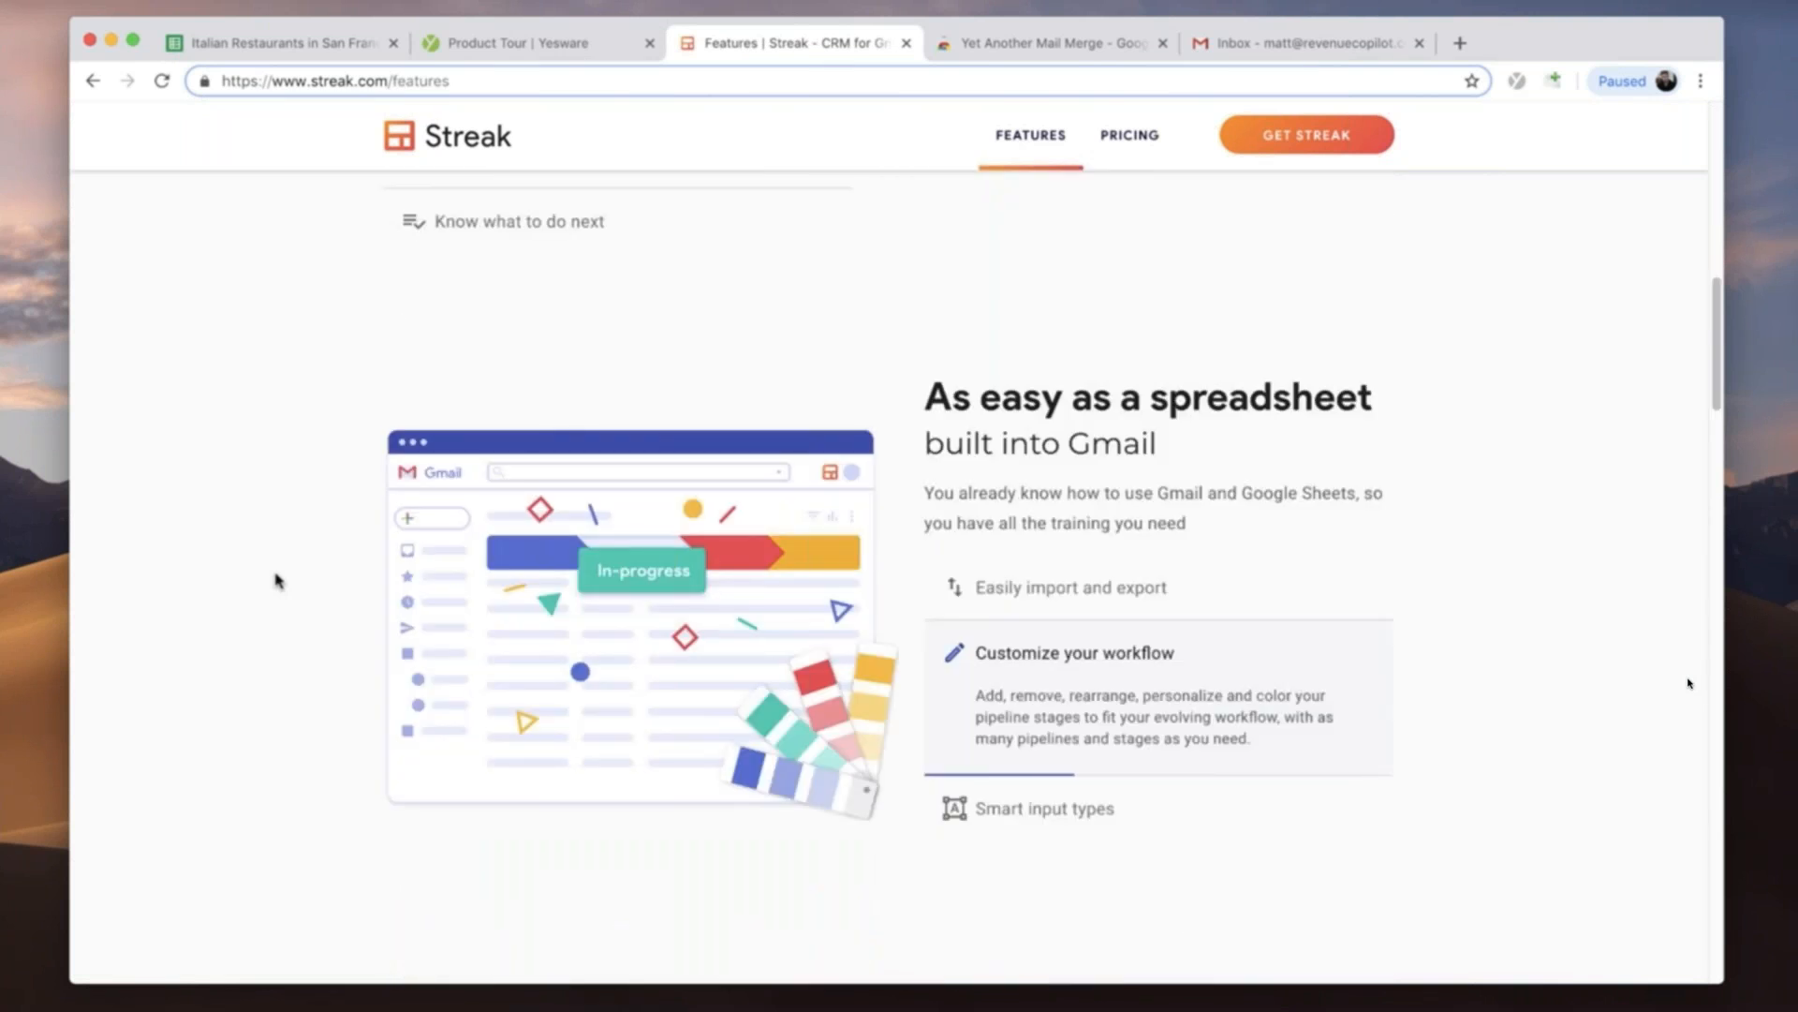
{"action": "scroll", "coordinate": [277, 582], "scroll_direction": "down", "scroll_amount": 4}
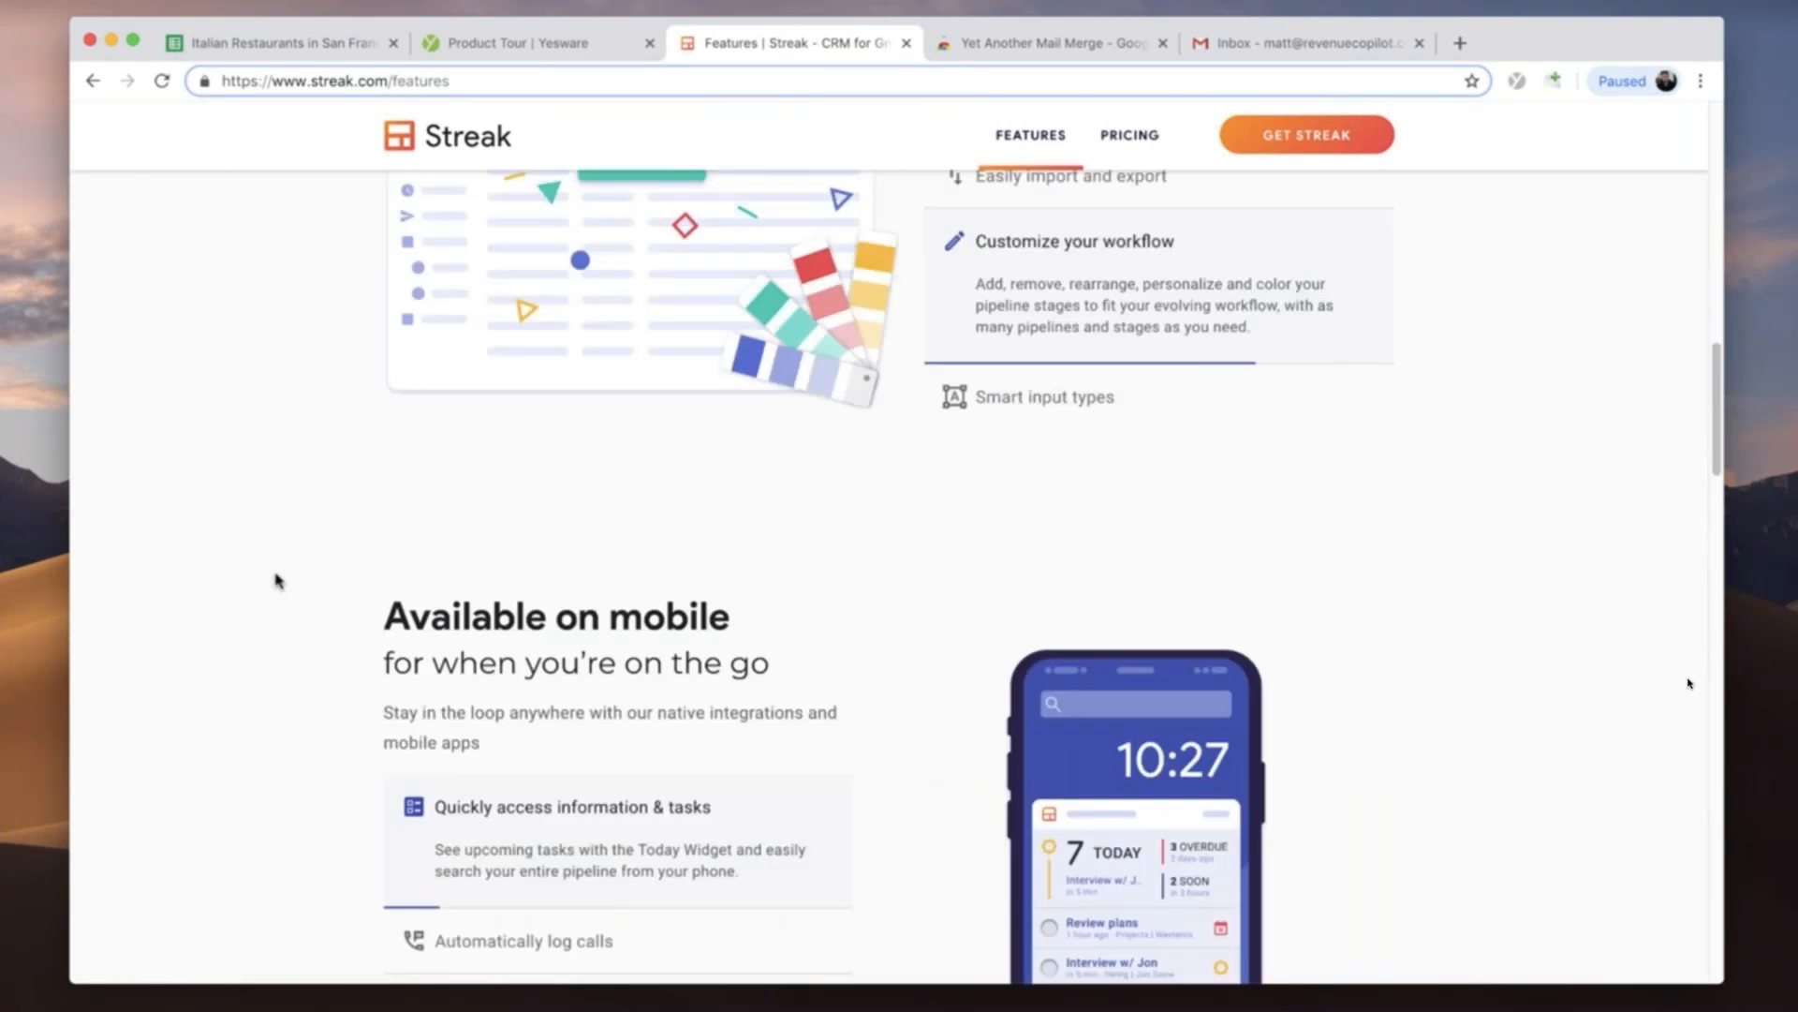
{"action": "scroll", "coordinate": [276, 582], "scroll_direction": "down", "scroll_amount": 3}
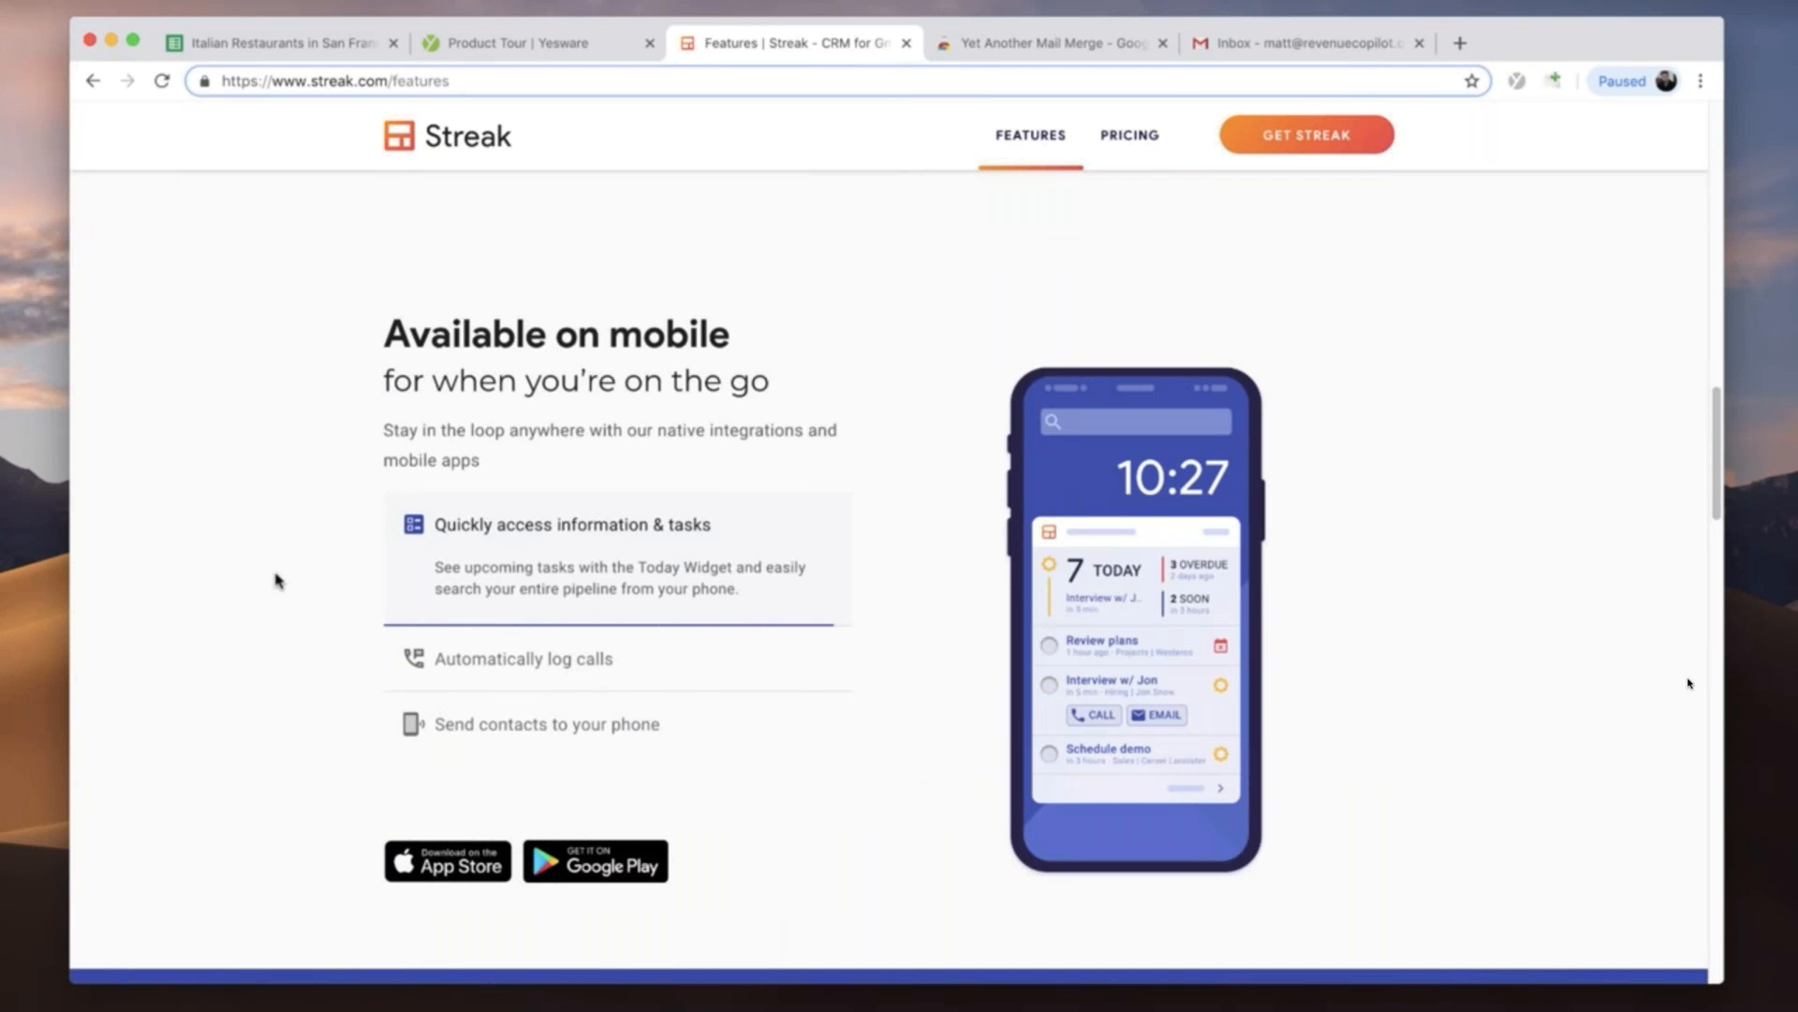
{"action": "scroll", "coordinate": [278, 581], "scroll_direction": "down", "scroll_amount": 15}
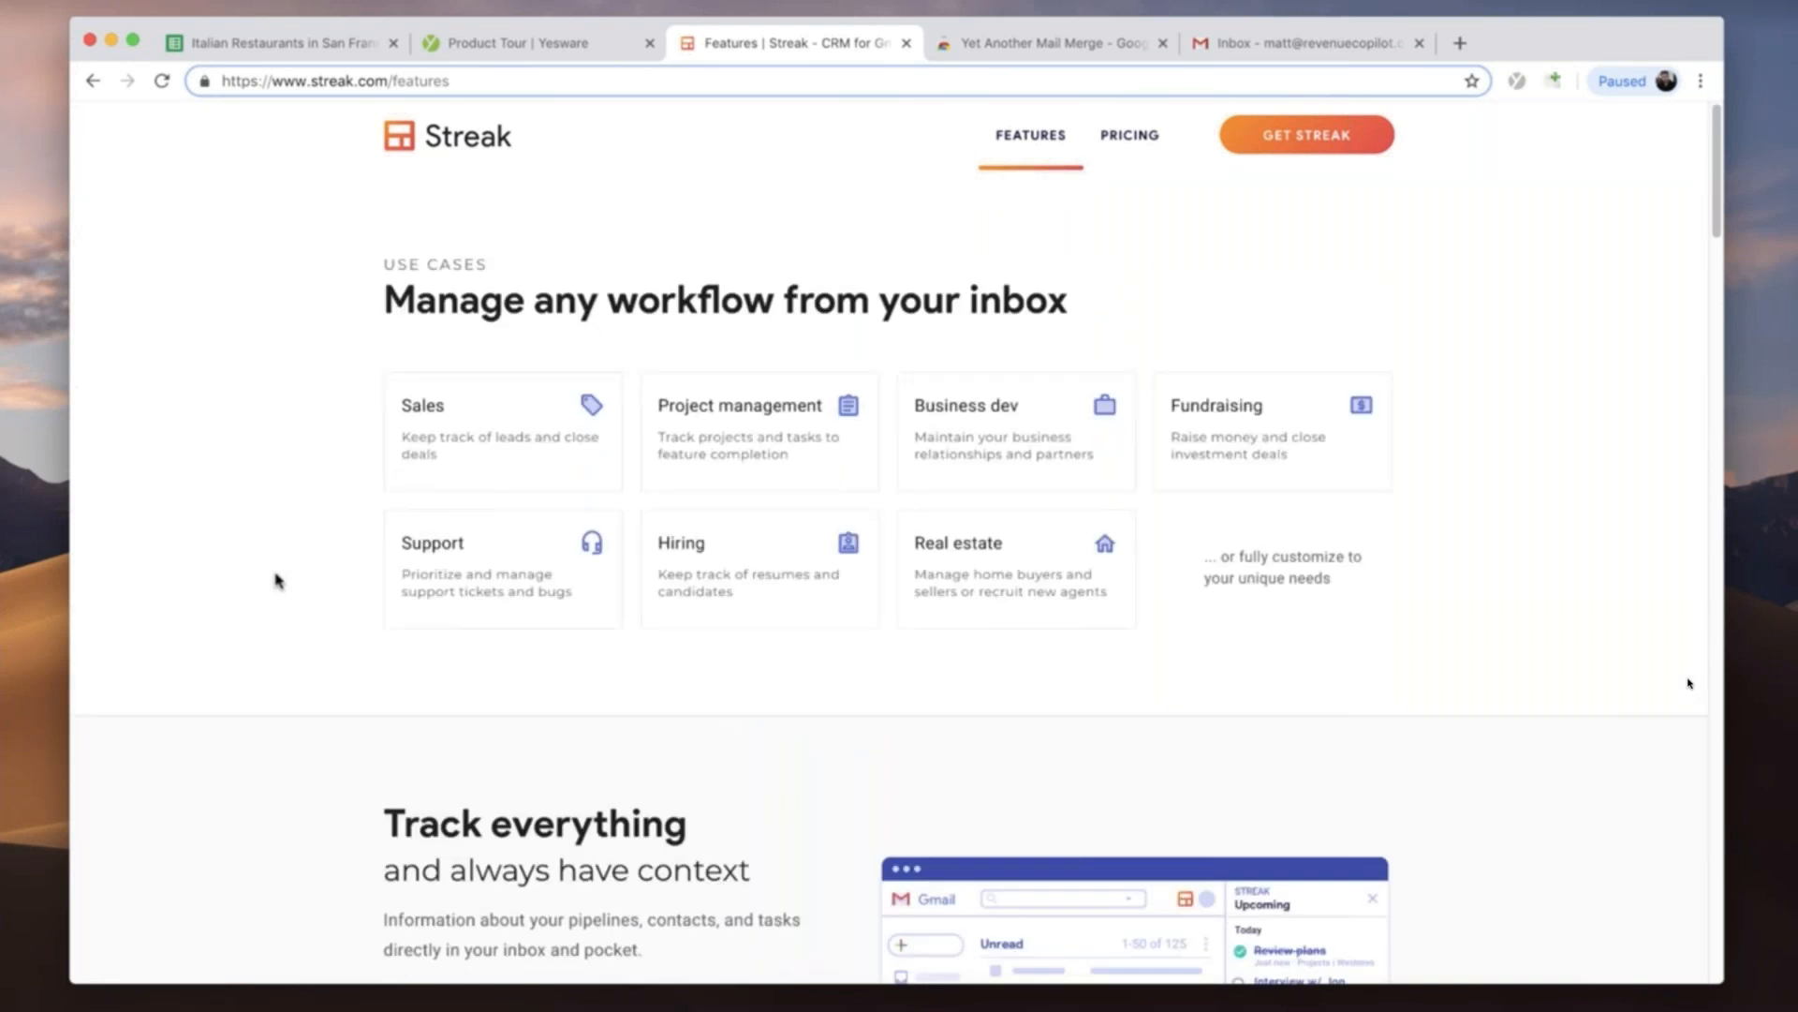
- View the Yet Another Mail Merge add-on page and return to the Yesware product tour
{"action": "left_click", "coordinate": [480, 47]}
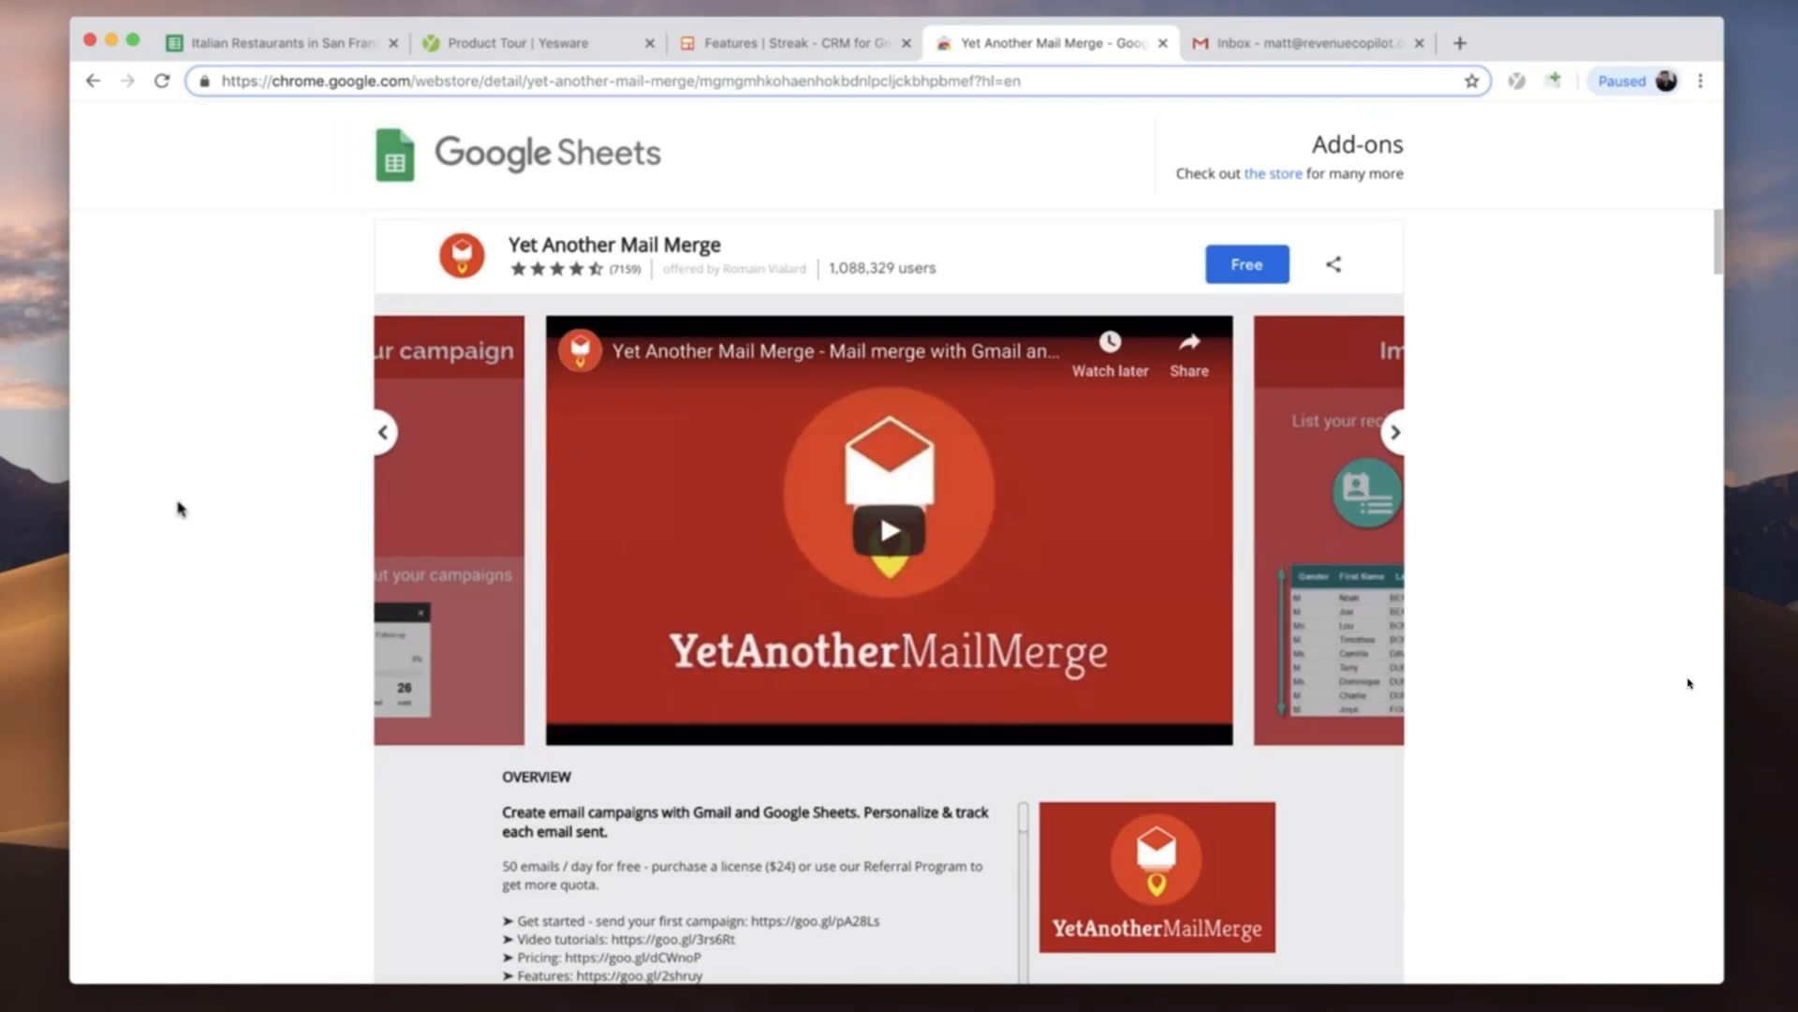
{"action": "left_click", "coordinate": [459, 56]}
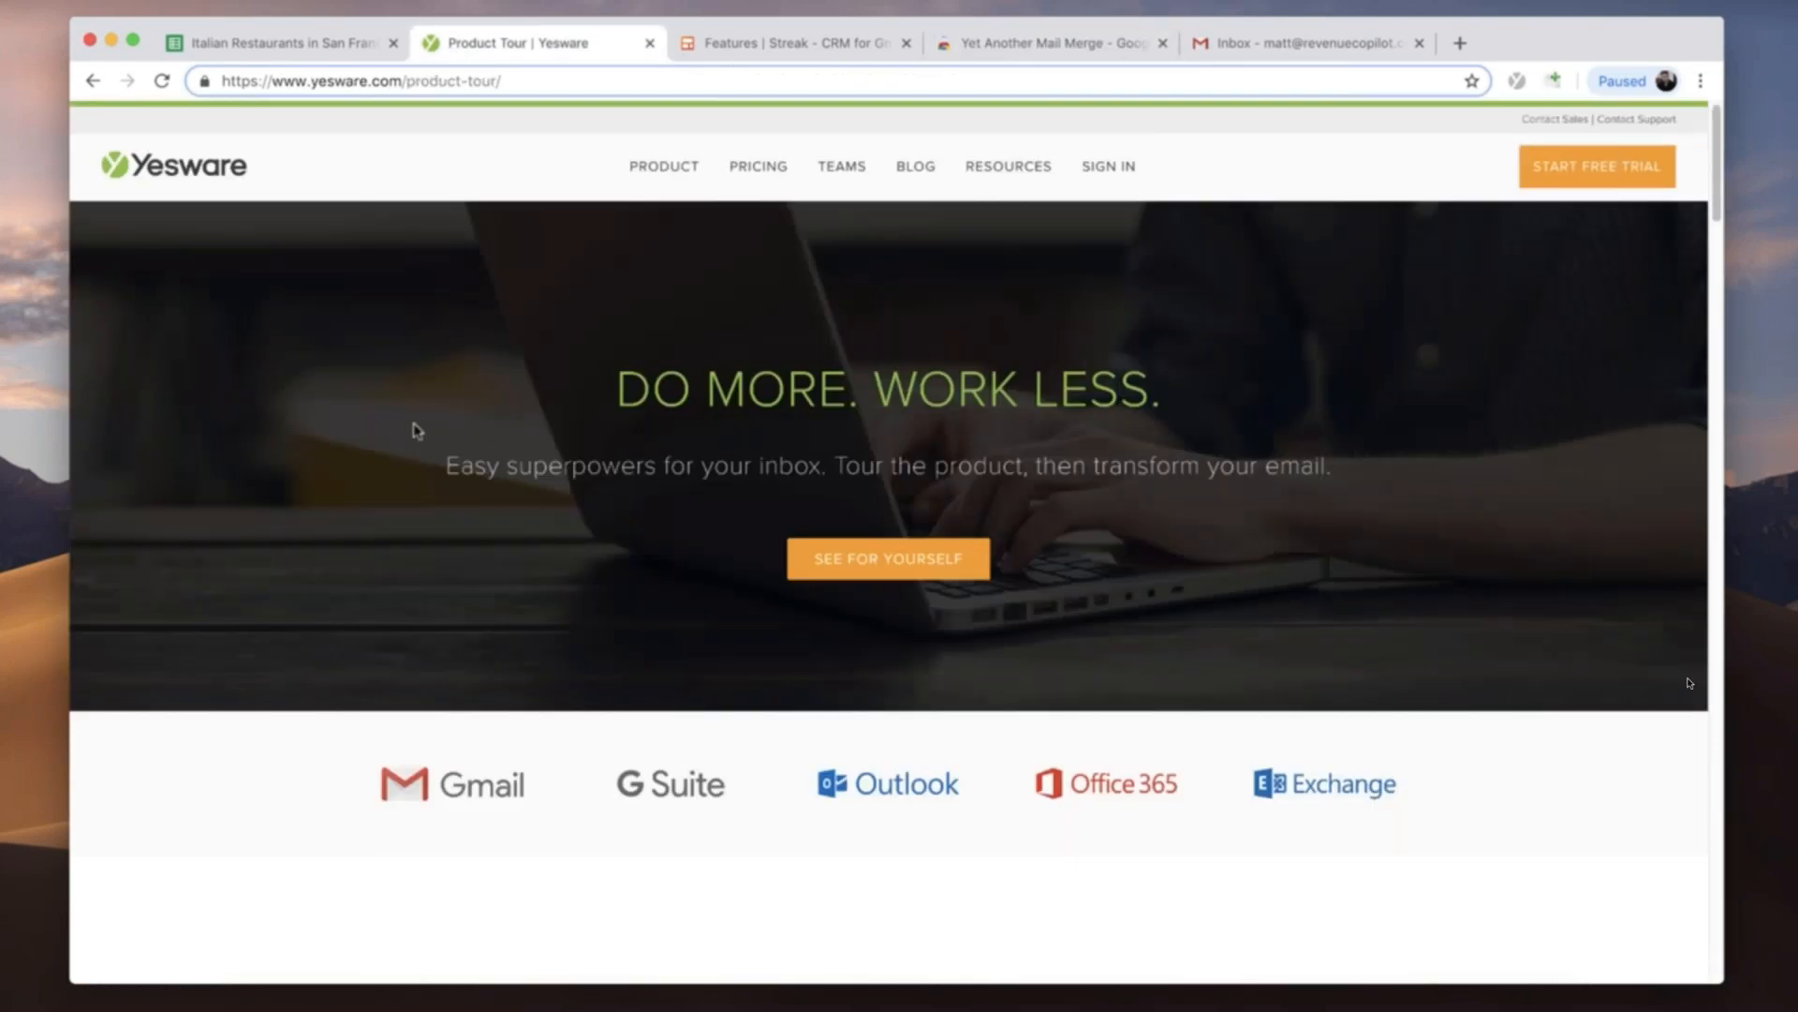
- Download the current sheet of the Italian restaurants spreadsheet as a comma-separated values (.csv) file and dismiss the download notice
{"action": "left_click", "coordinate": [289, 46]}
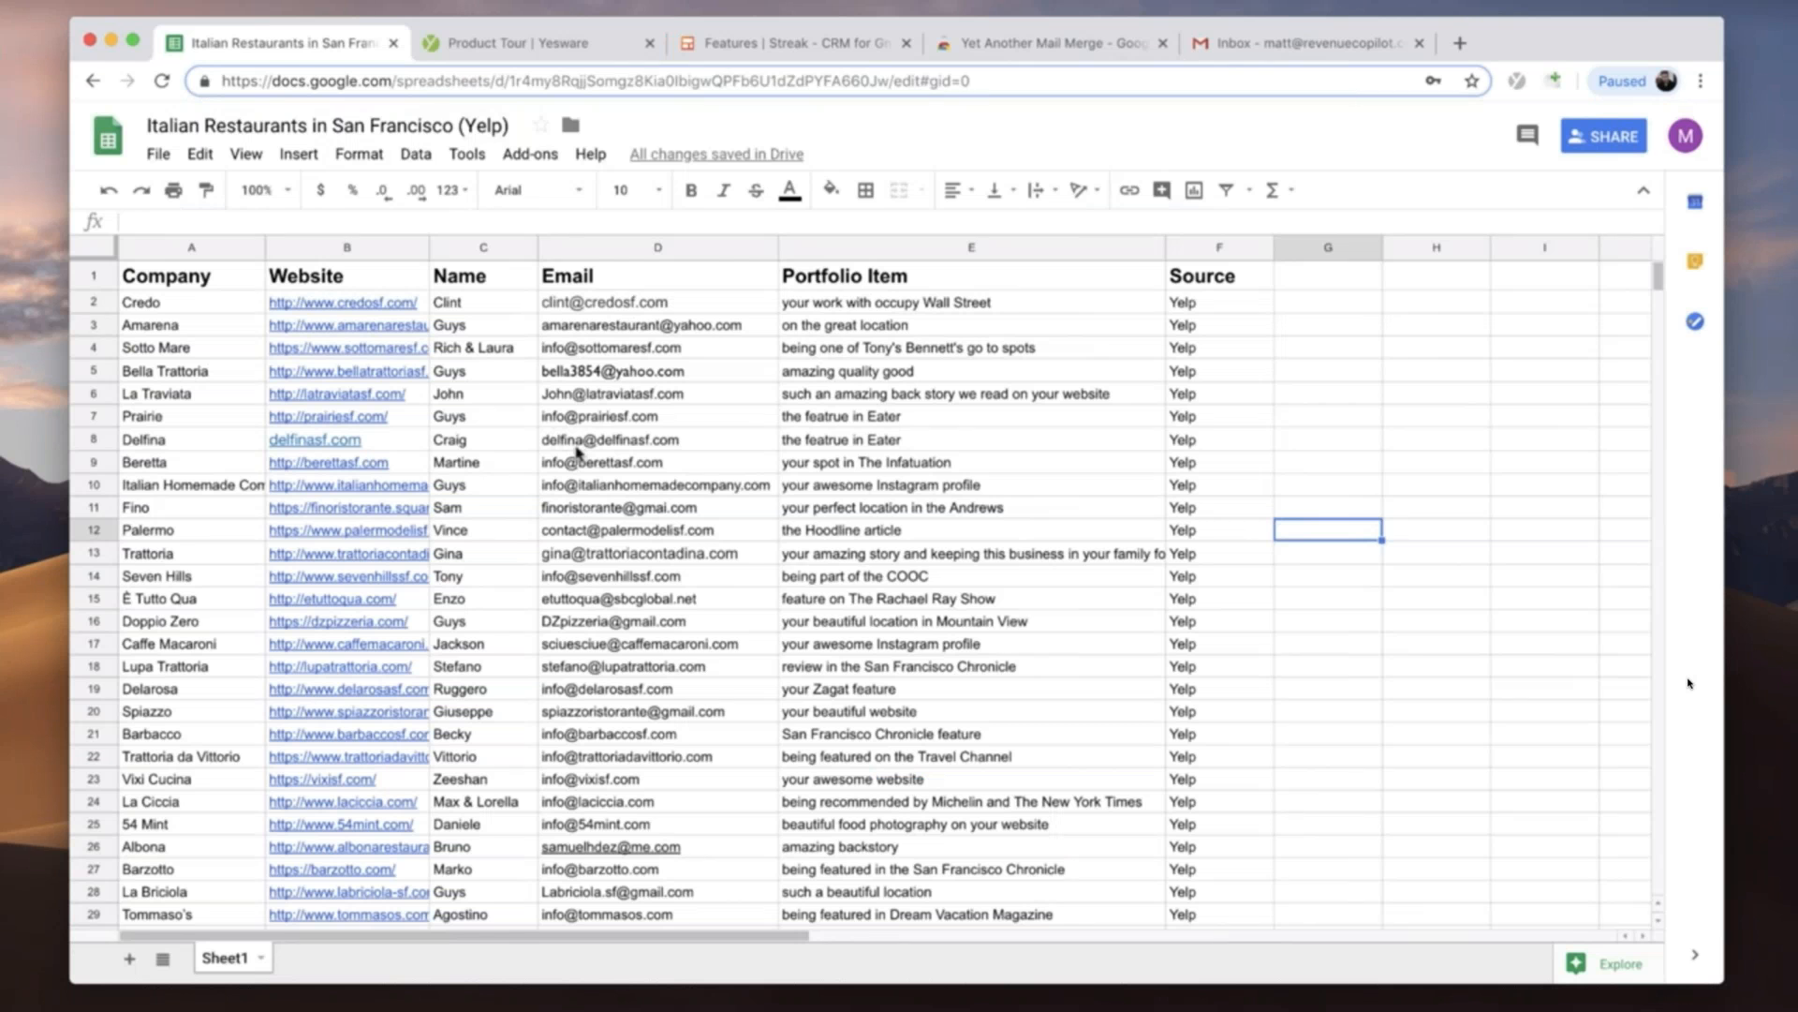
{"action": "left_click", "coordinate": [157, 156]}
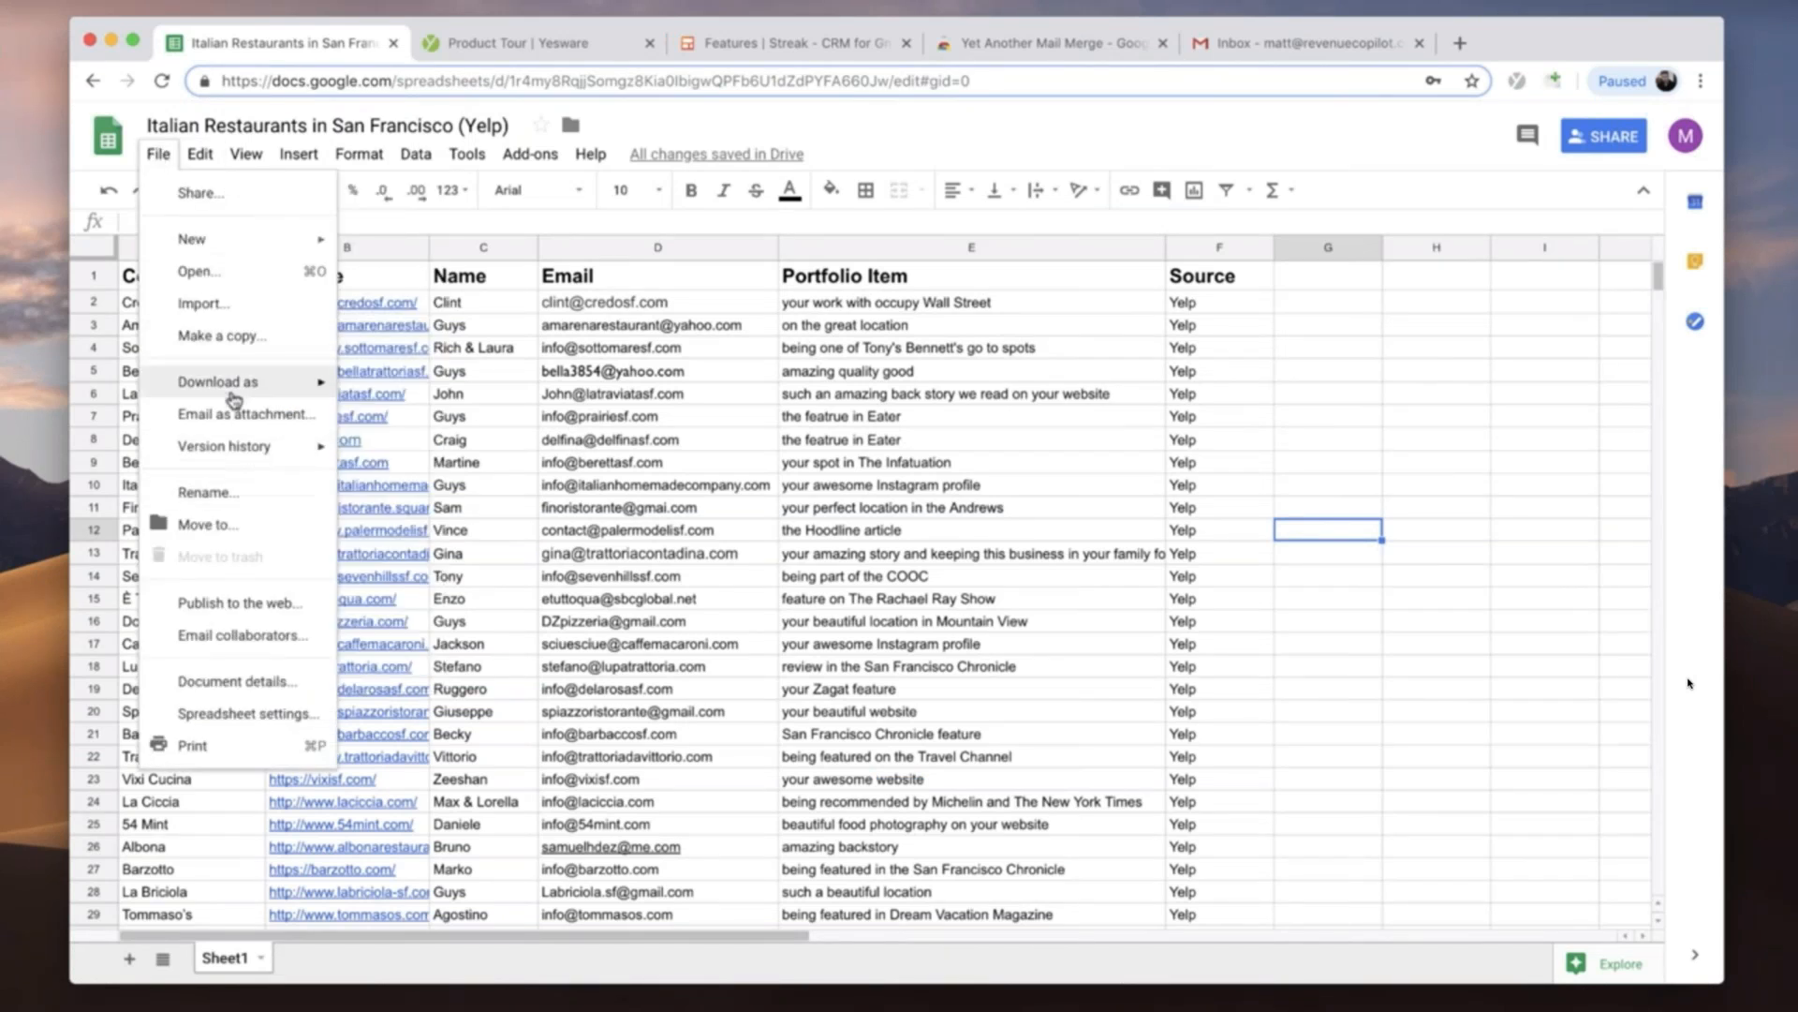
{"action": "mouse_move", "coordinate": [234, 394]}
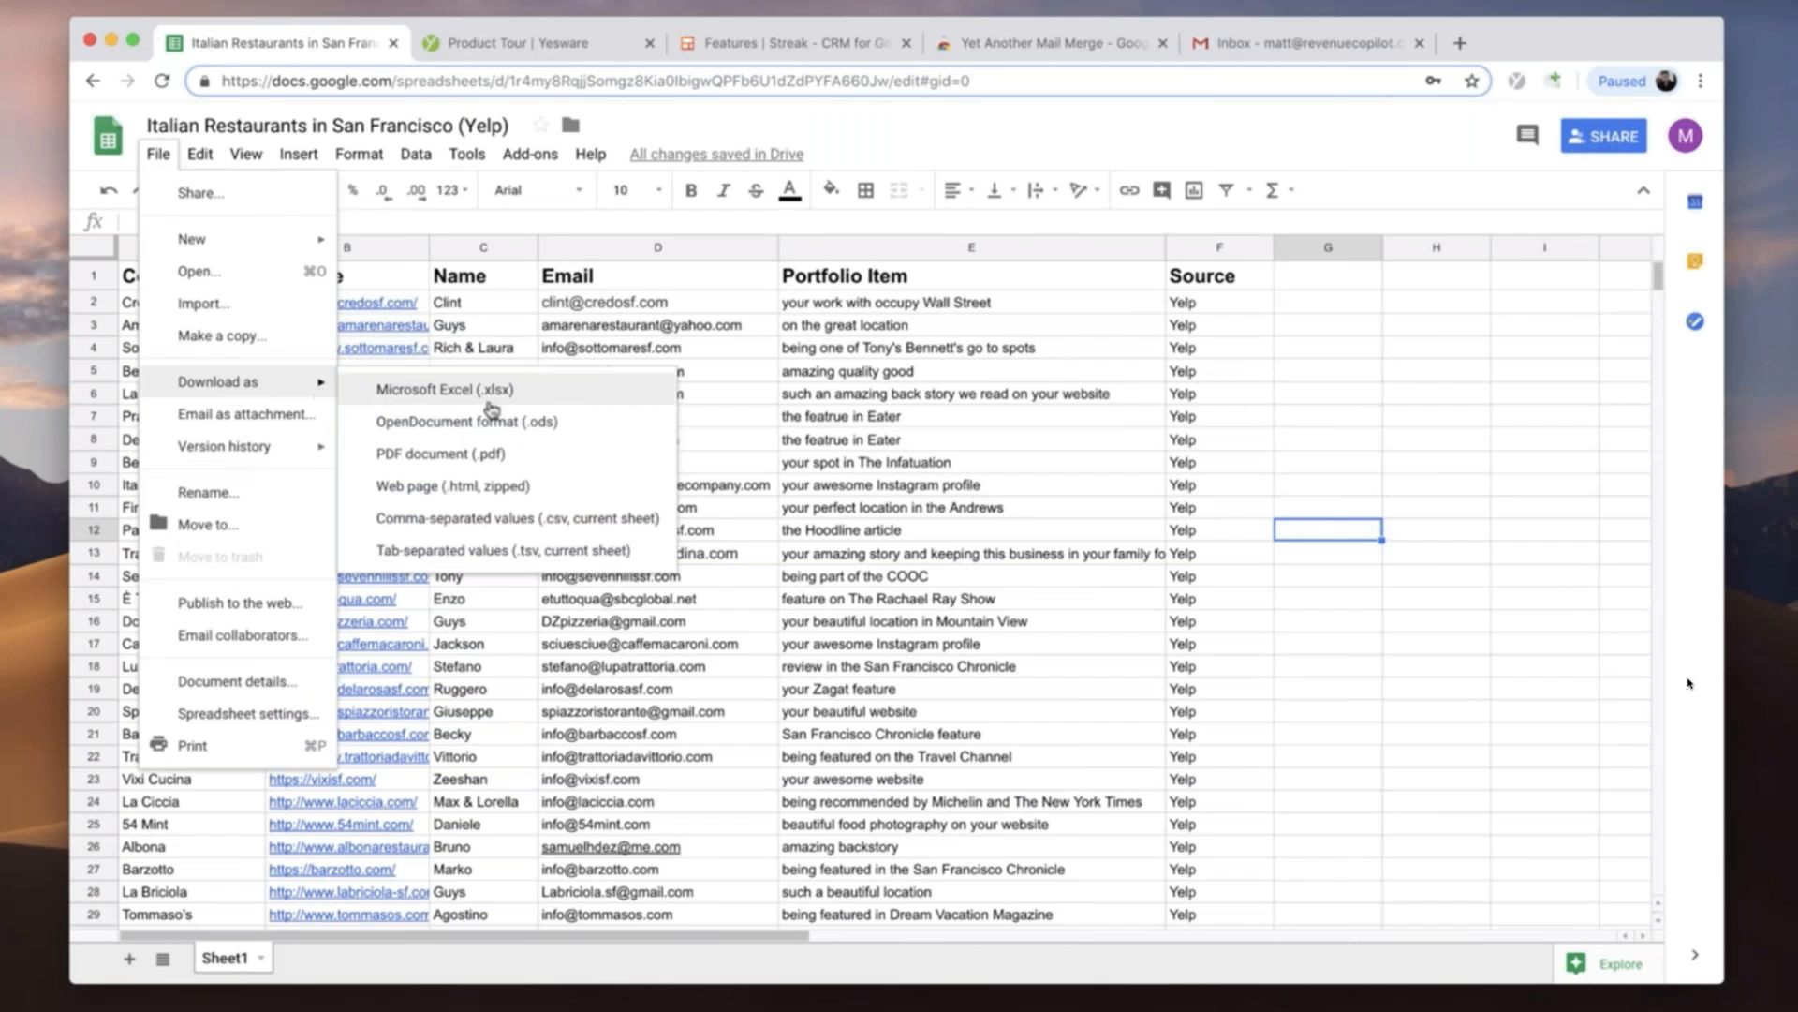
{"action": "left_click", "coordinate": [560, 524]}
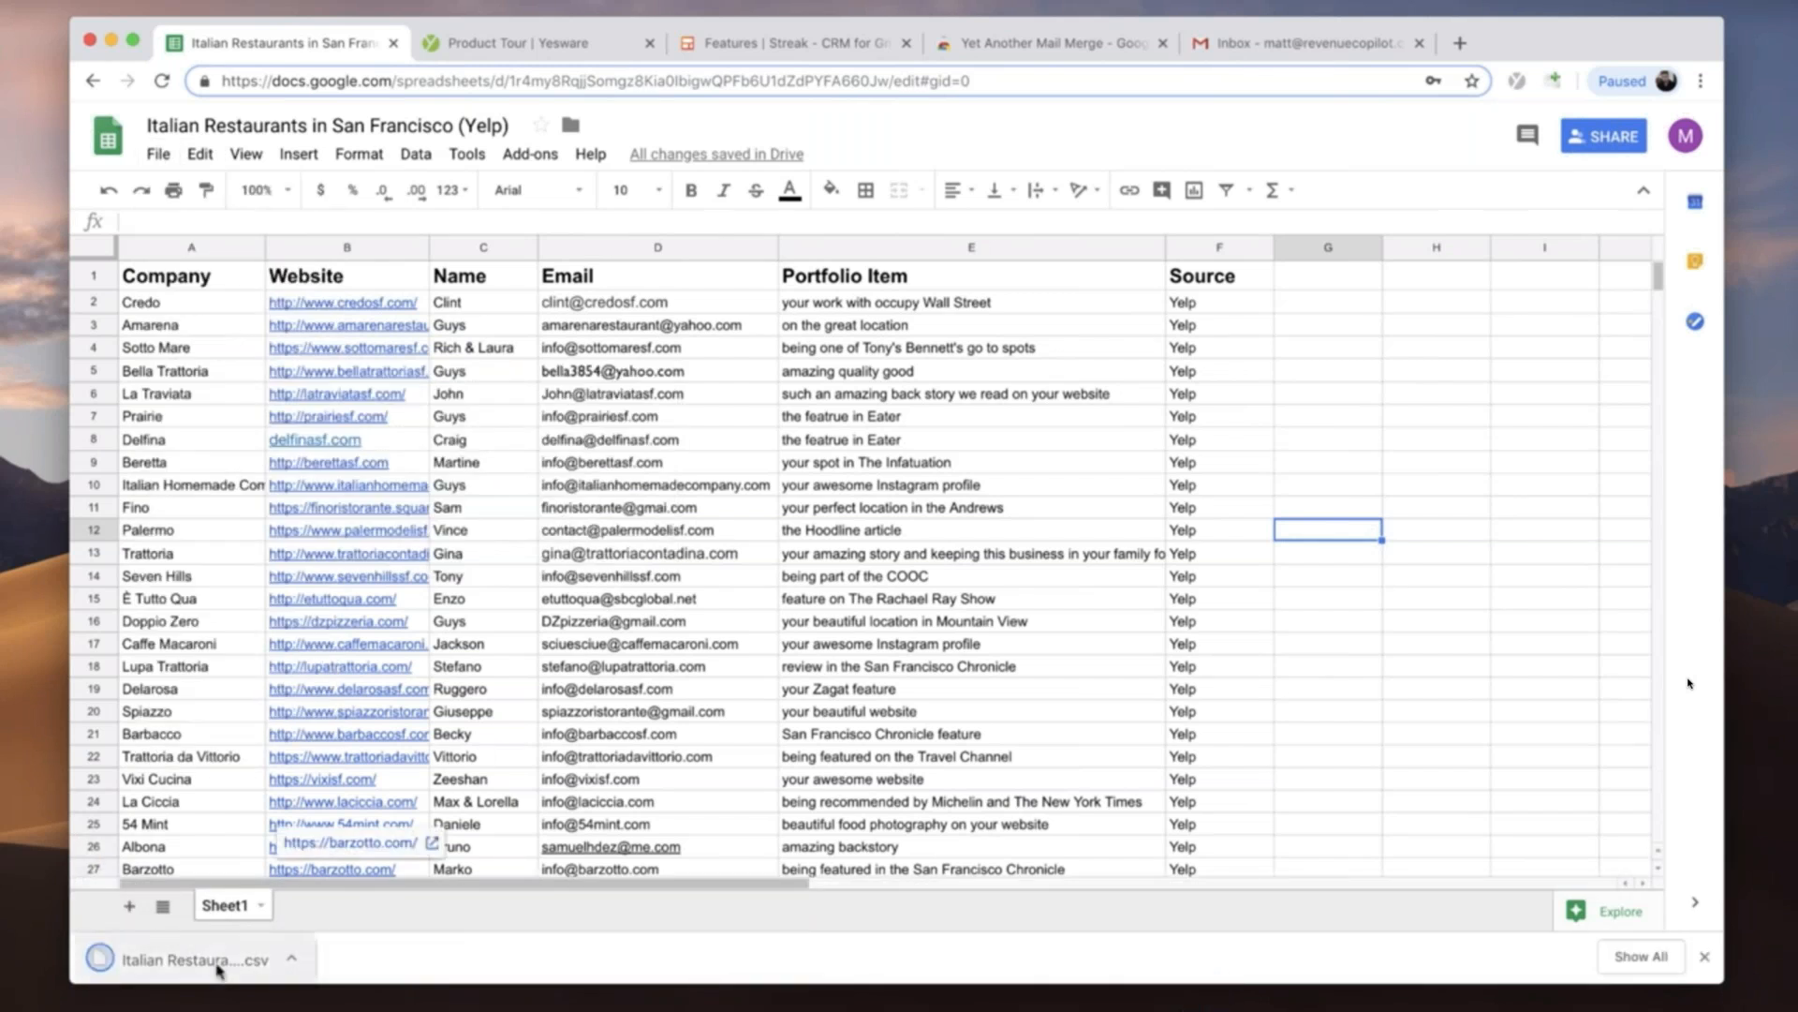
{"action": "left_click", "coordinate": [1705, 957]}
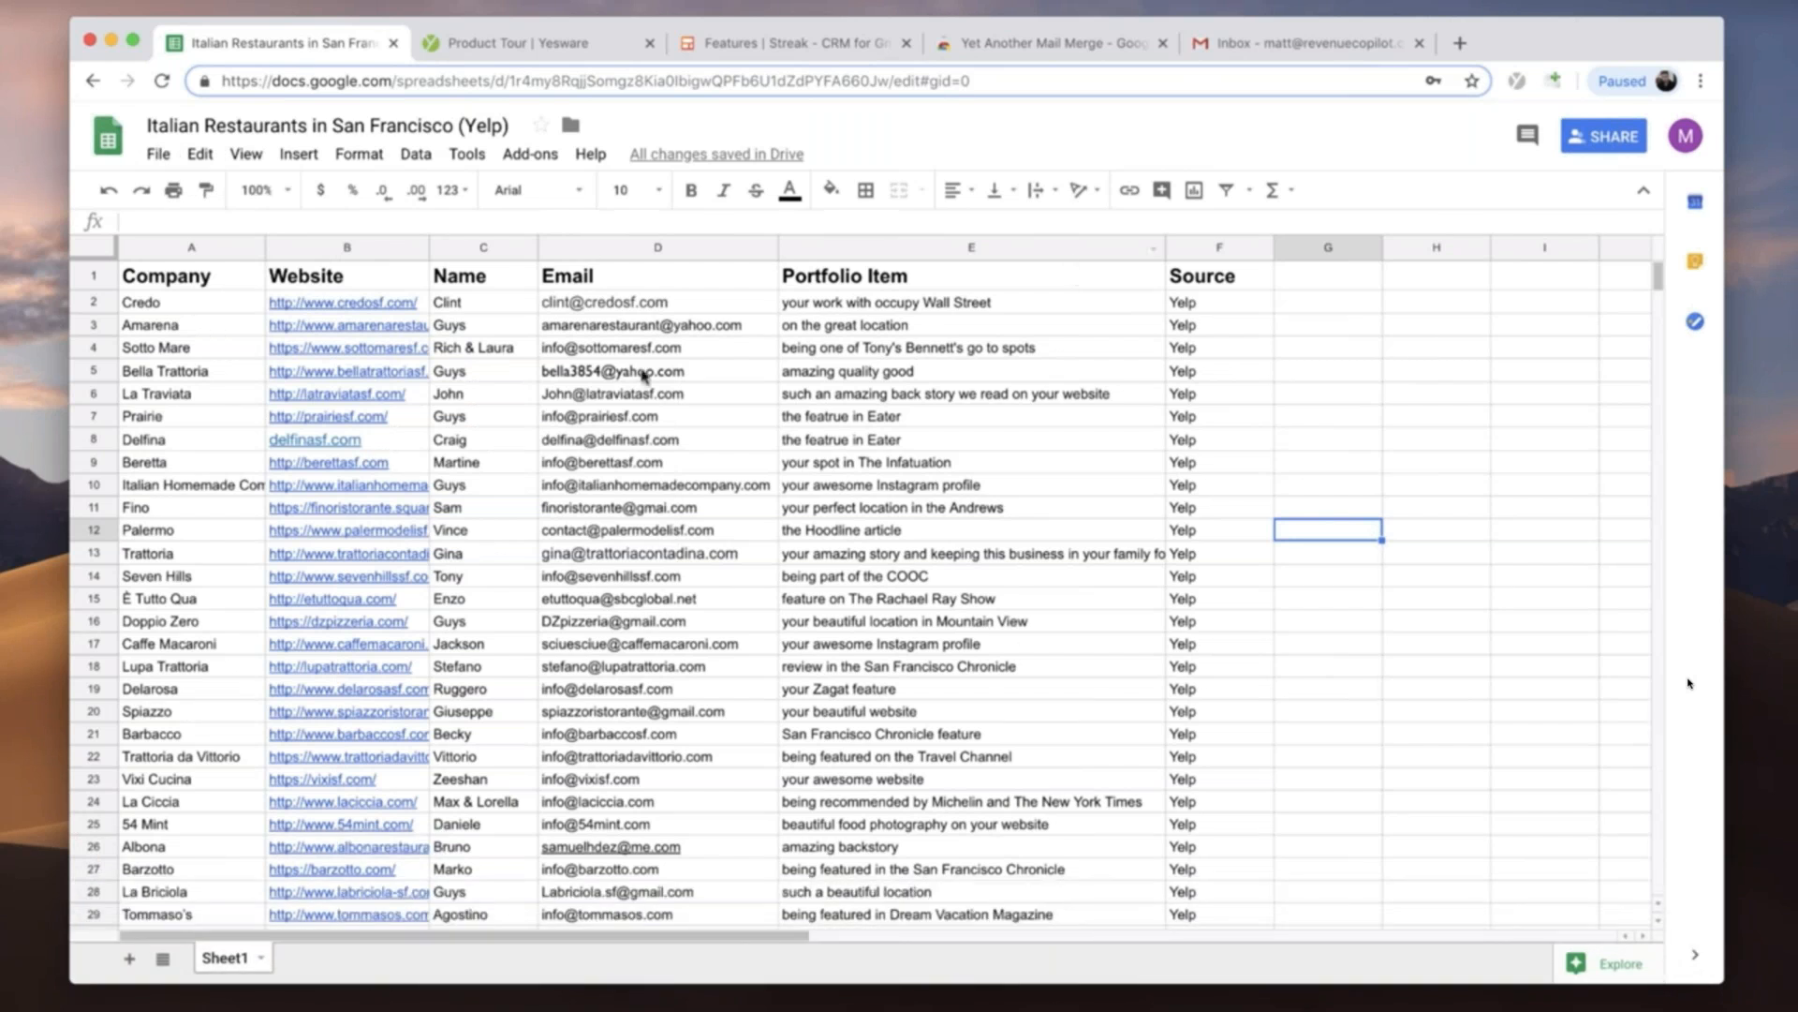
- In Gmail, view the Yesware templates in the Cold Email category from a new message, return to the categories, and close the message
{"action": "left_click", "coordinate": [1302, 43]}
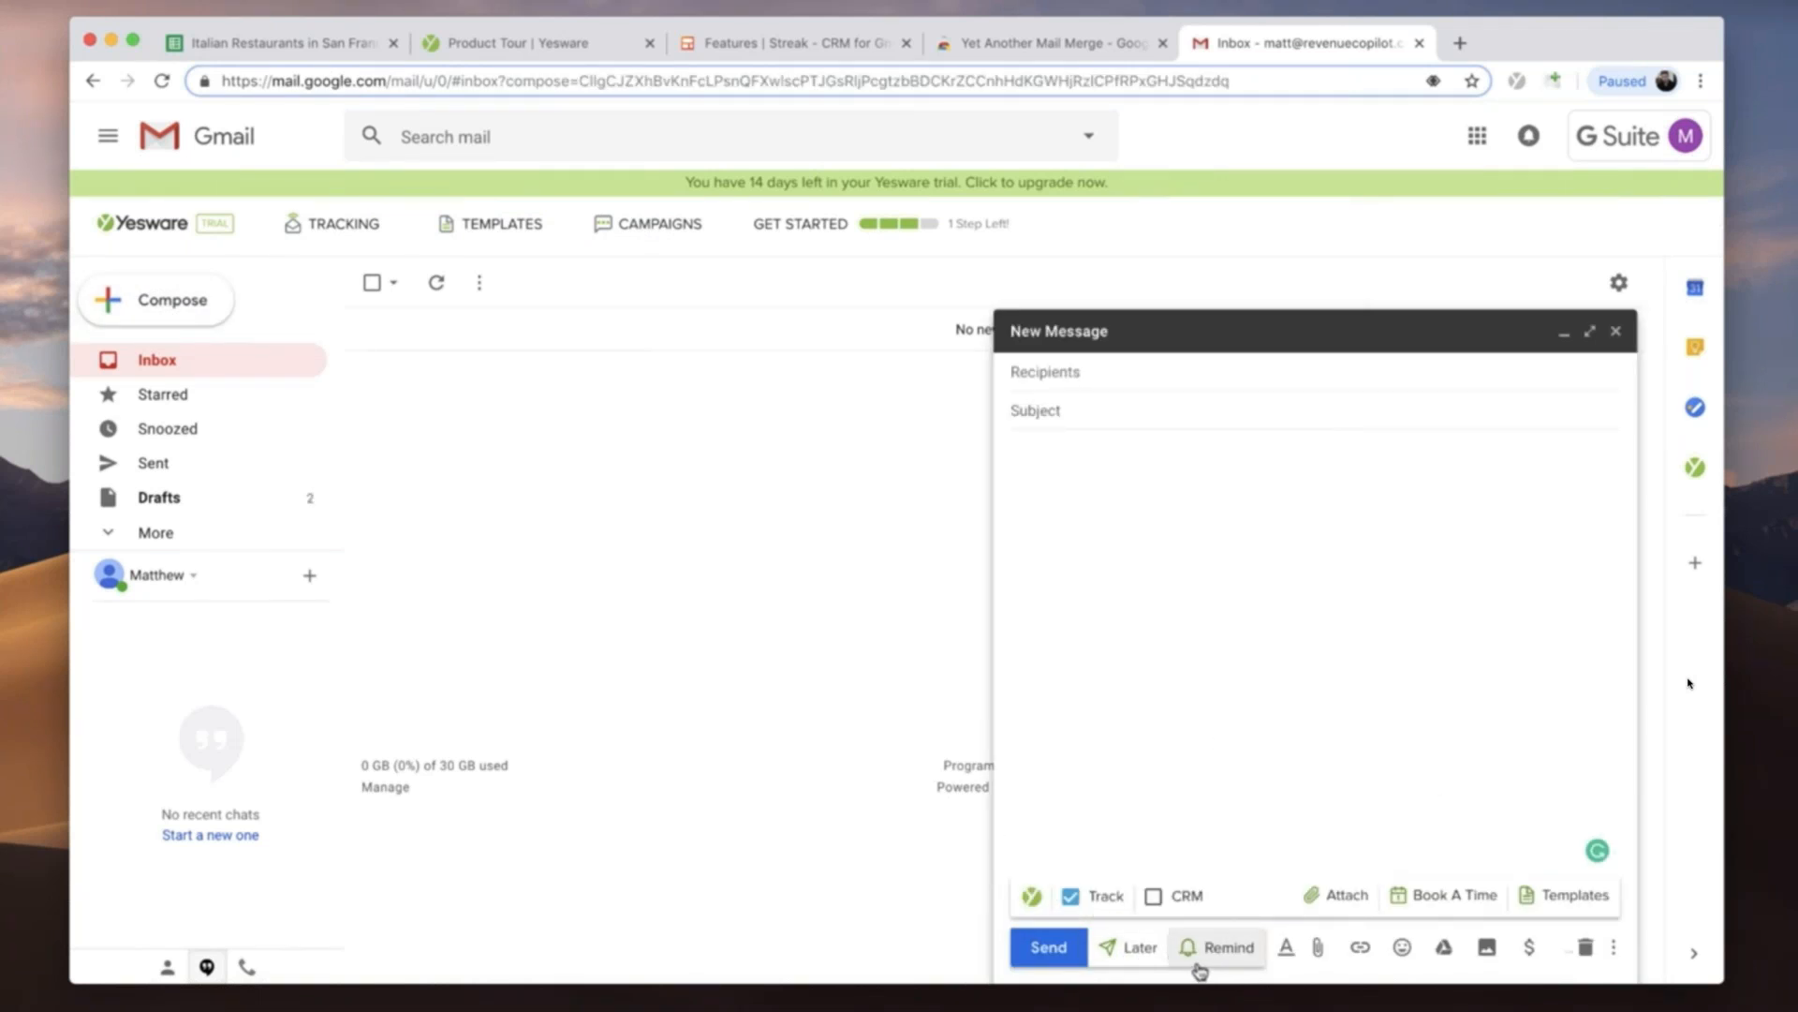
{"action": "left_click", "coordinate": [1522, 892]}
{"action": "left_click", "coordinate": [1574, 545]}
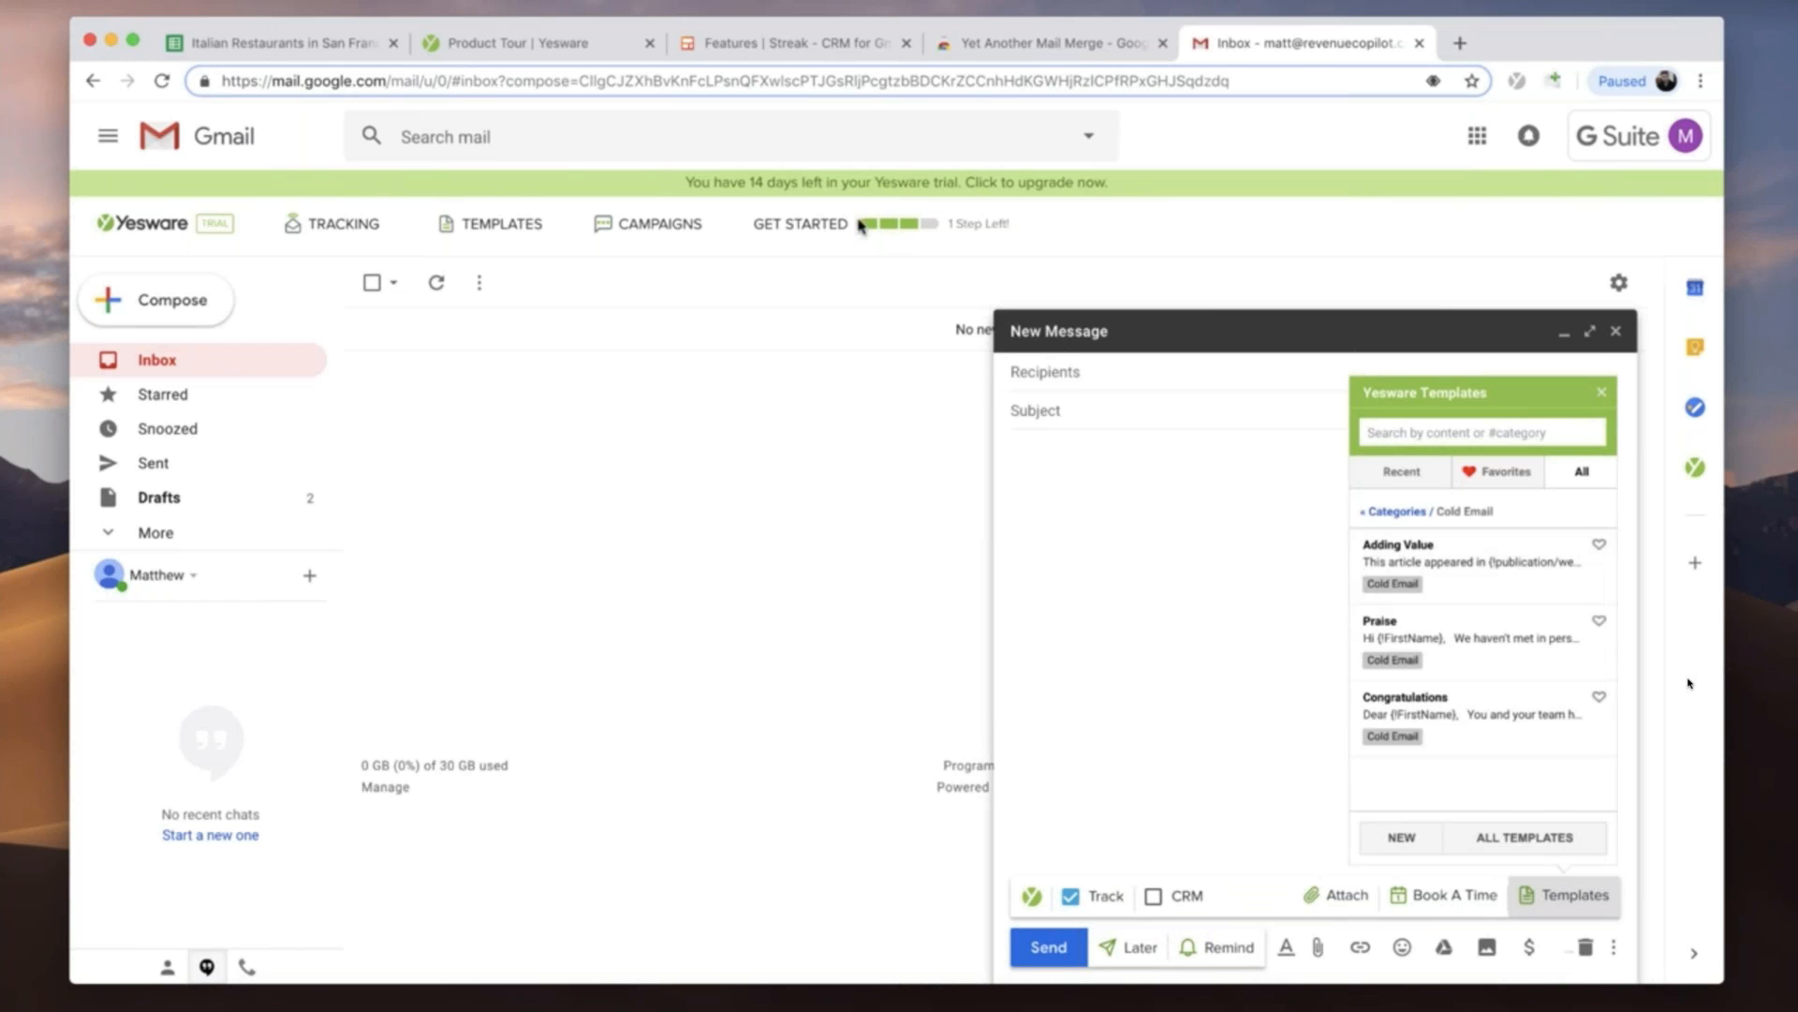
{"action": "left_click", "coordinate": [1382, 511]}
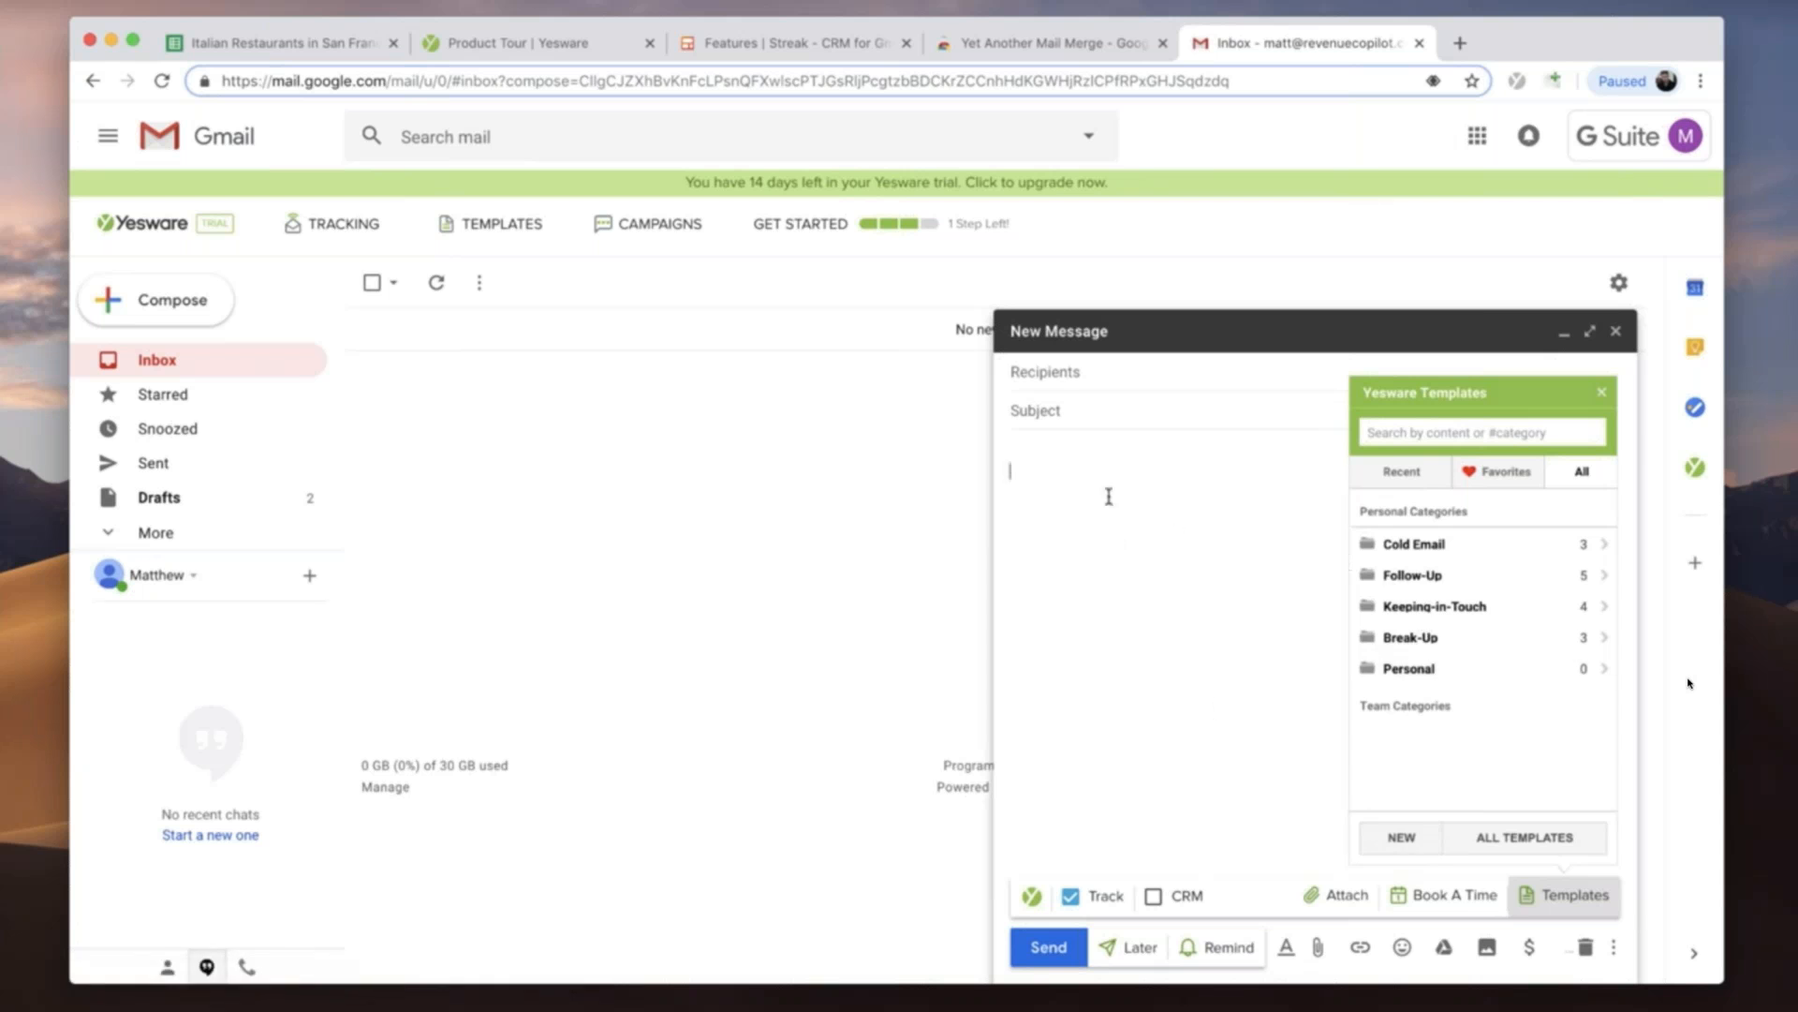
{"action": "left_click", "coordinate": [1616, 331]}
- Create a new Yesware campaign named First Cold Outreach in Gmail and upload the restaurant CSV file as its recipients
{"action": "left_click", "coordinate": [293, 49]}
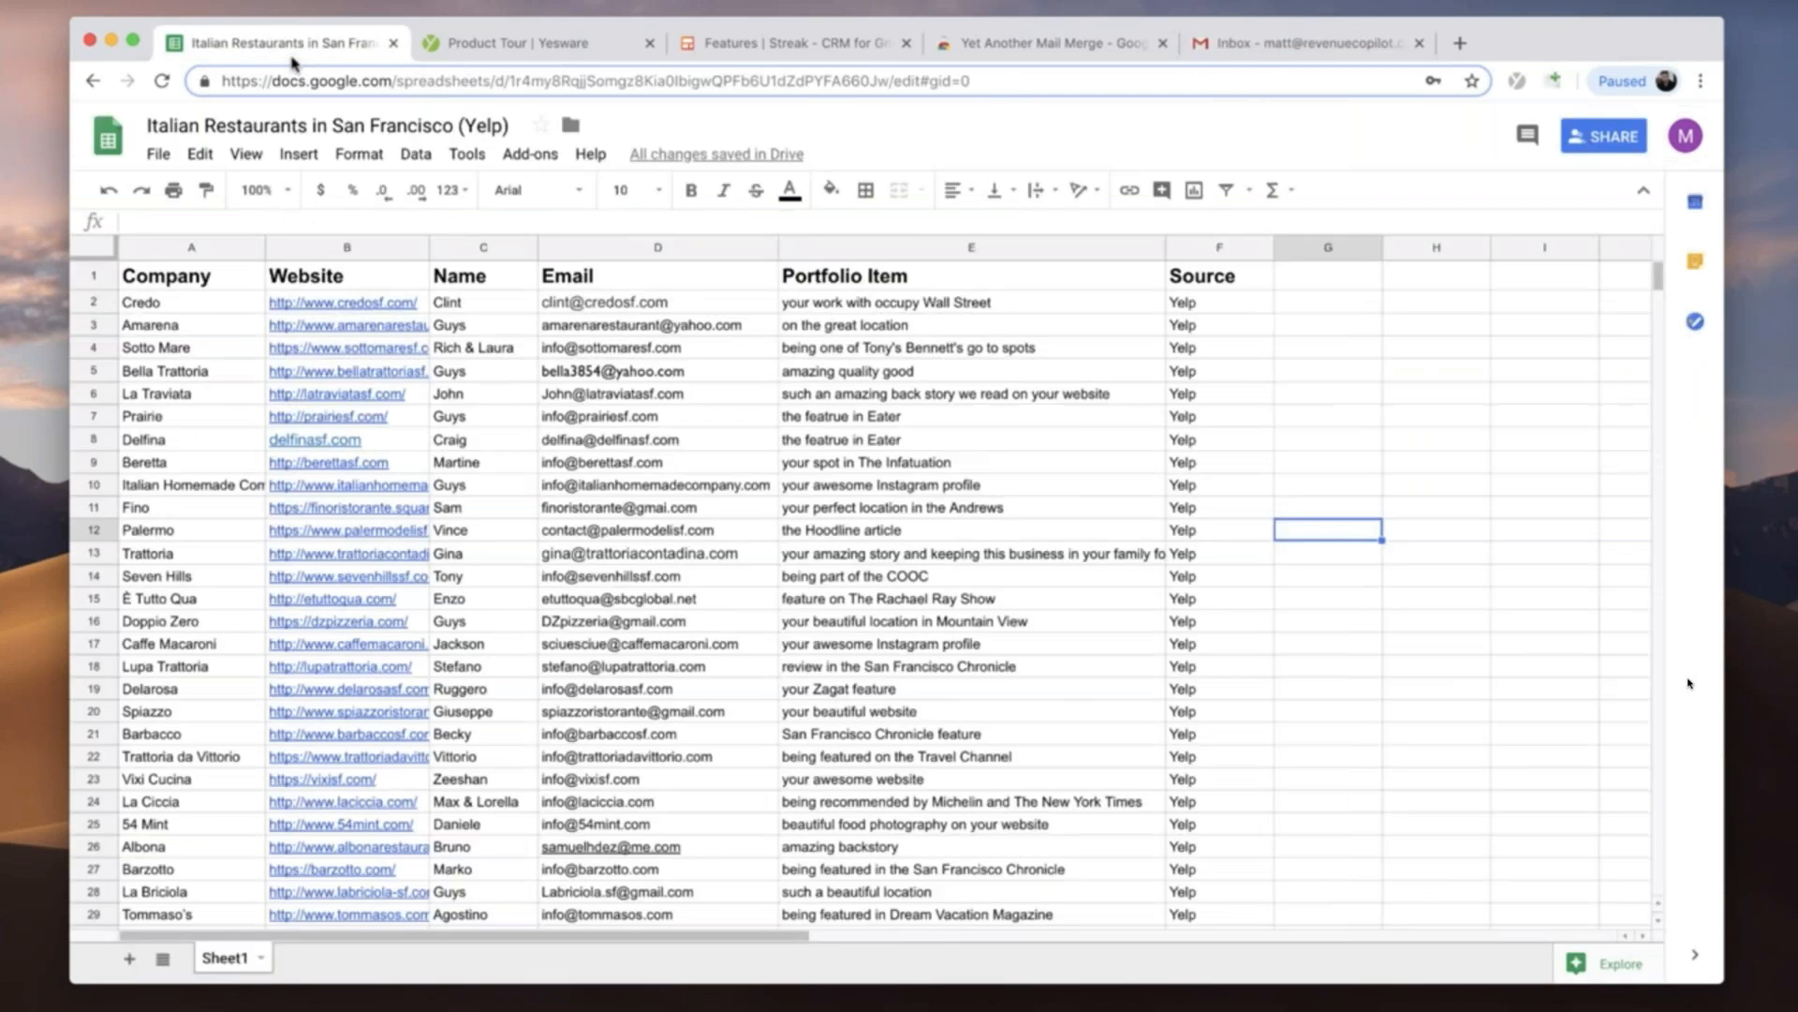
{"action": "left_click", "coordinate": [1274, 42]}
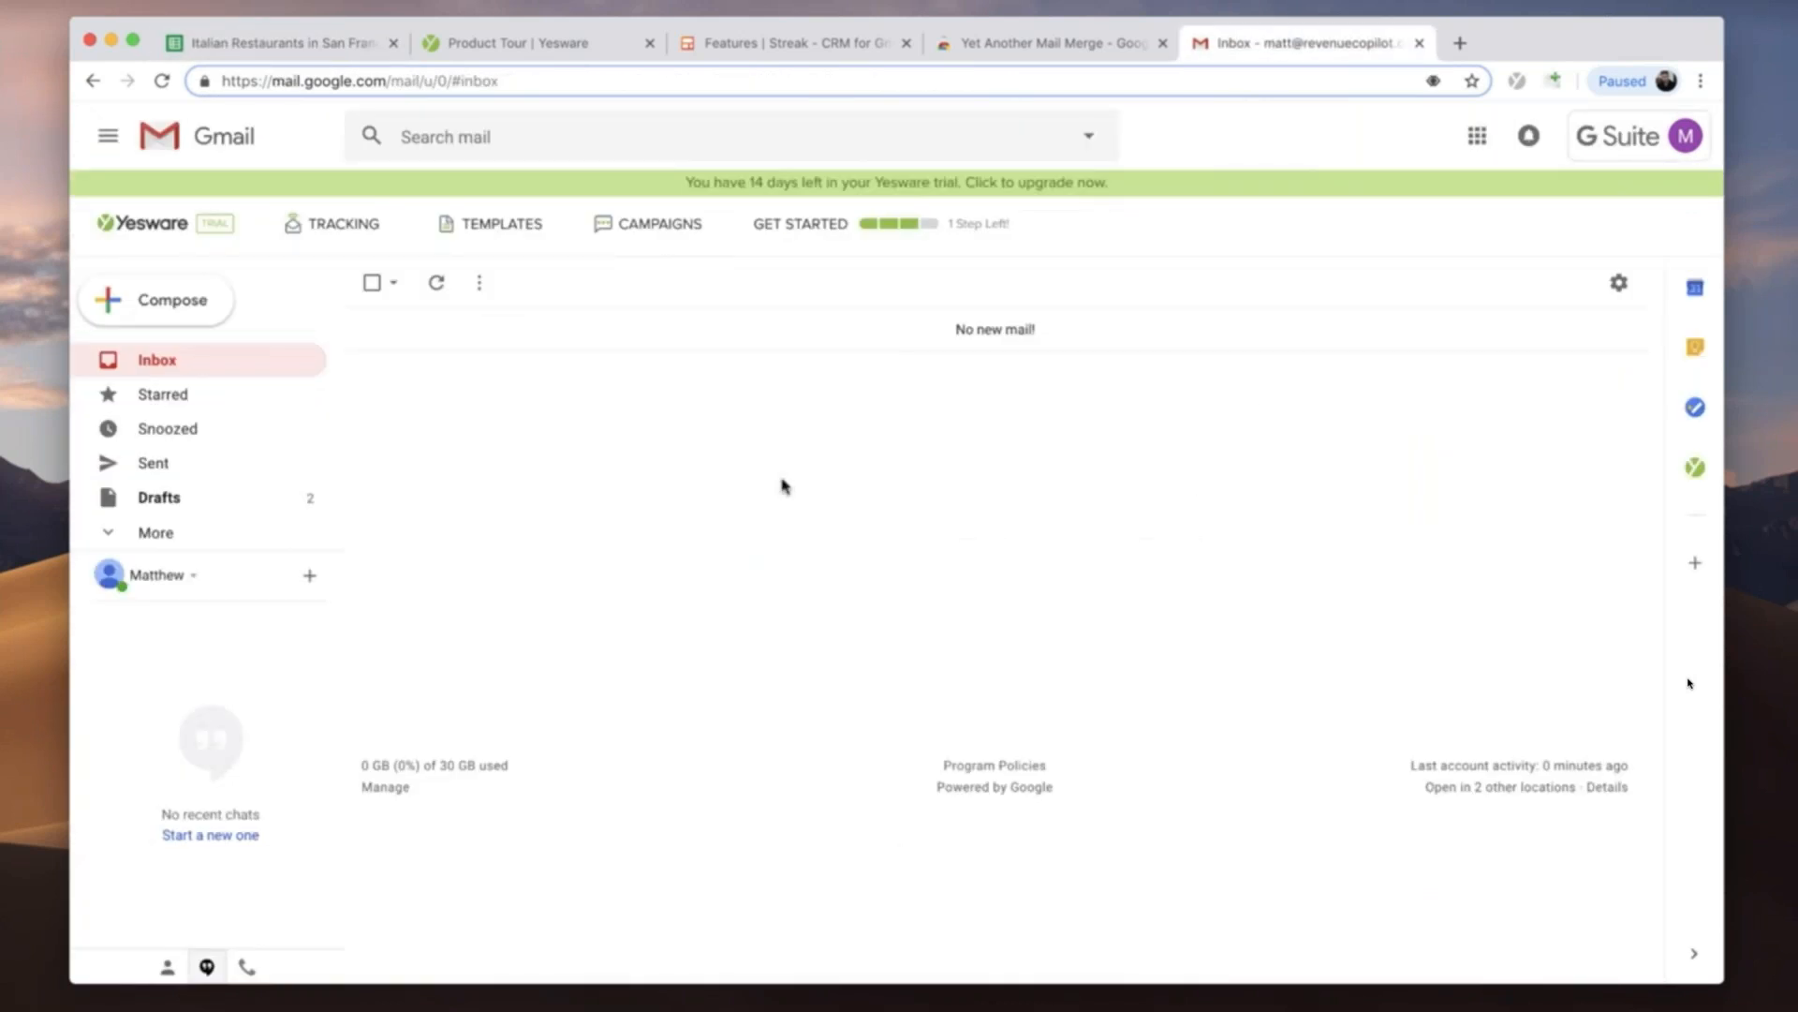
{"action": "left_click", "coordinate": [641, 235]}
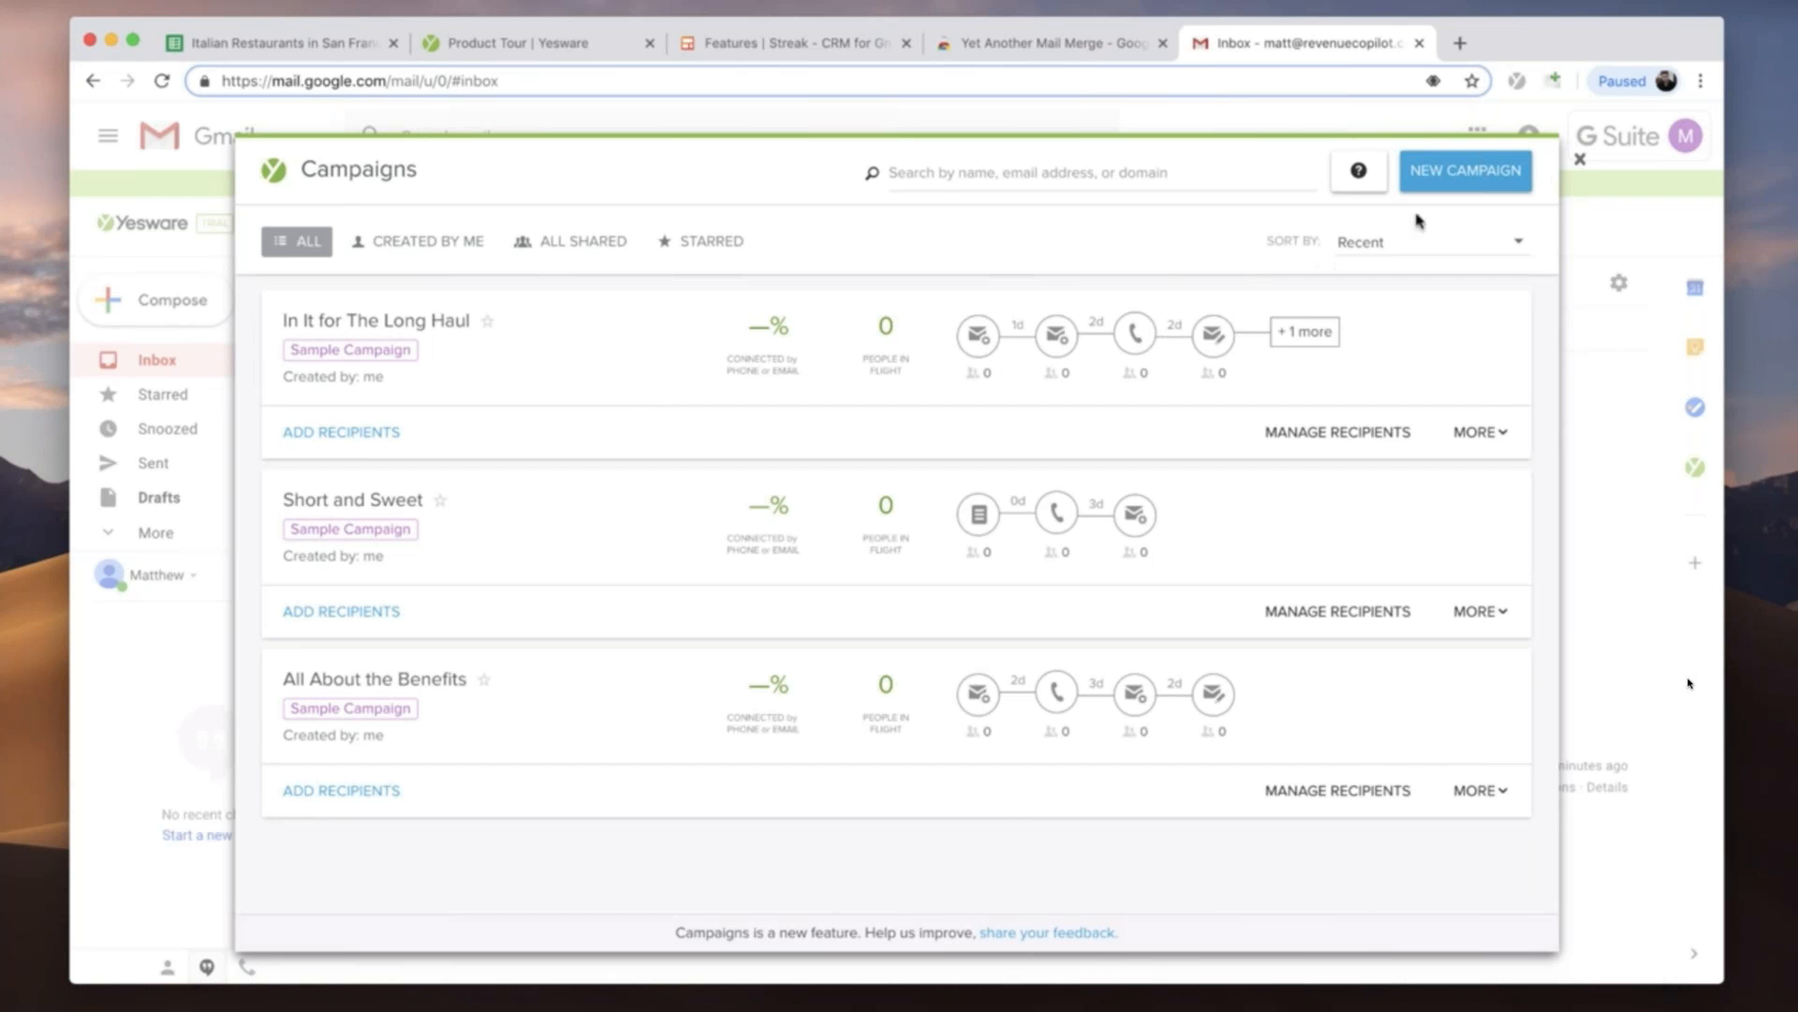
{"action": "left_click", "coordinate": [1433, 180]}
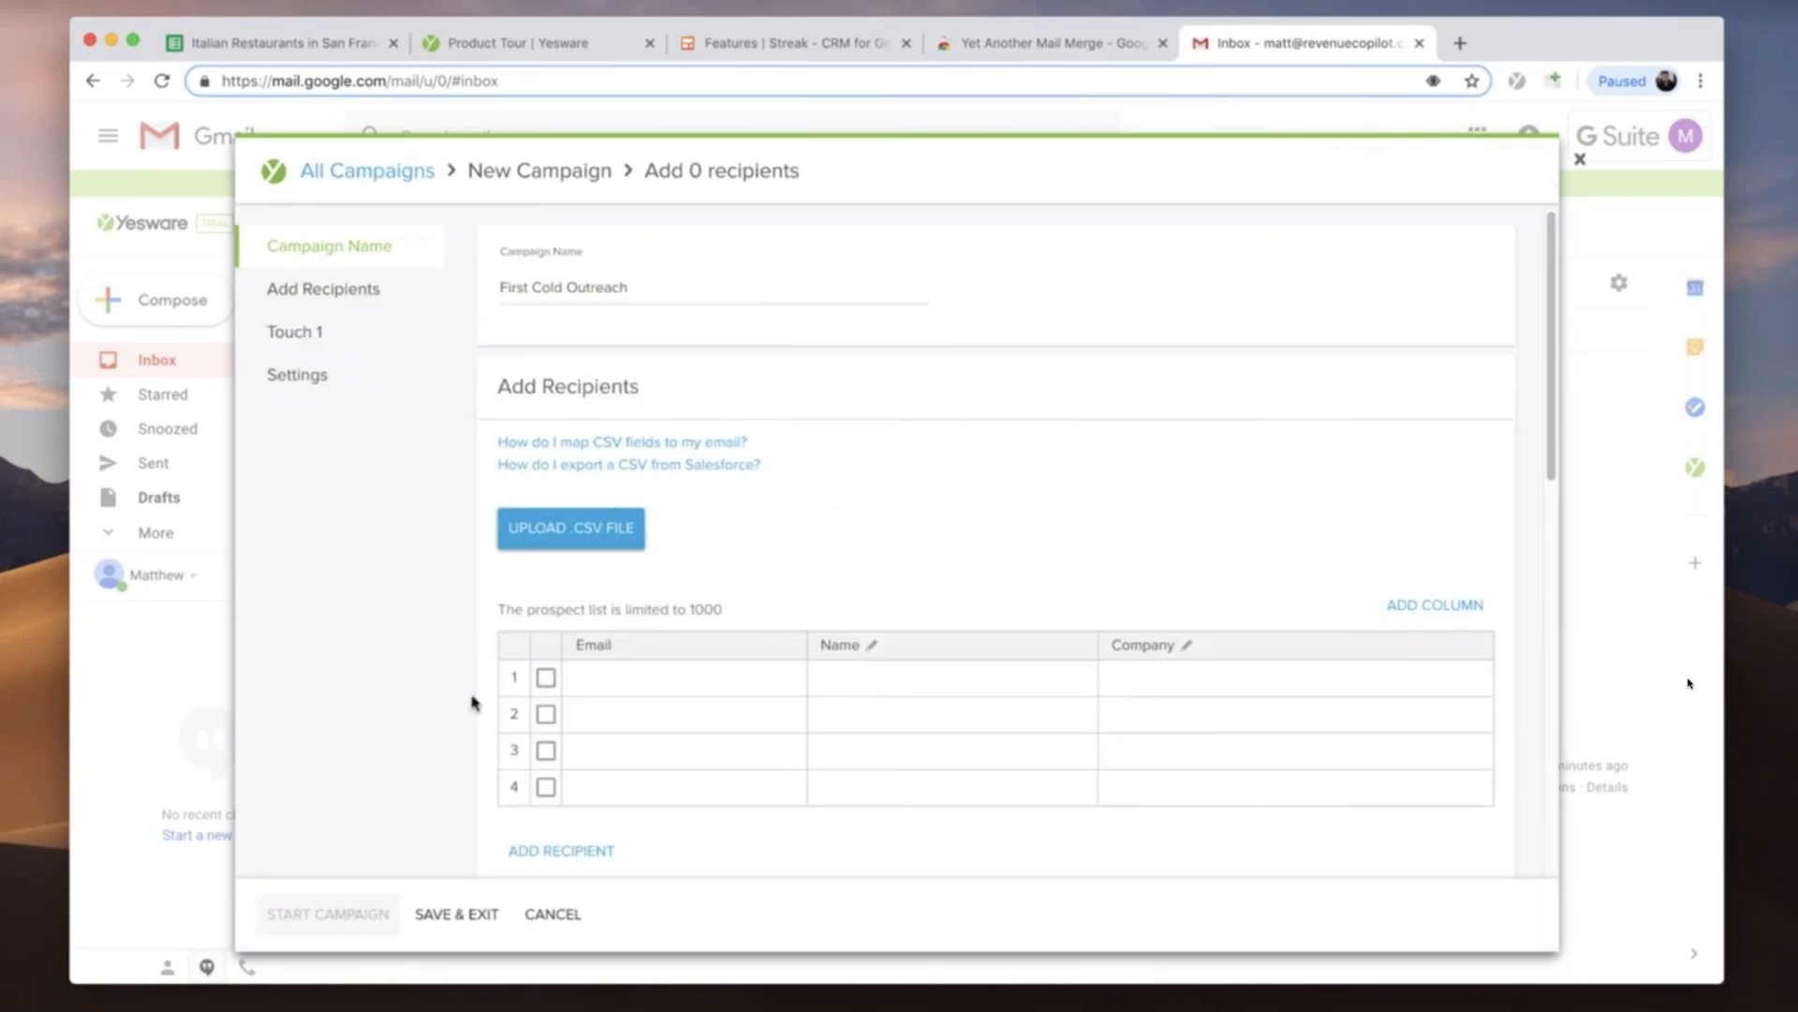
{"action": "left_click", "coordinate": [583, 547]}
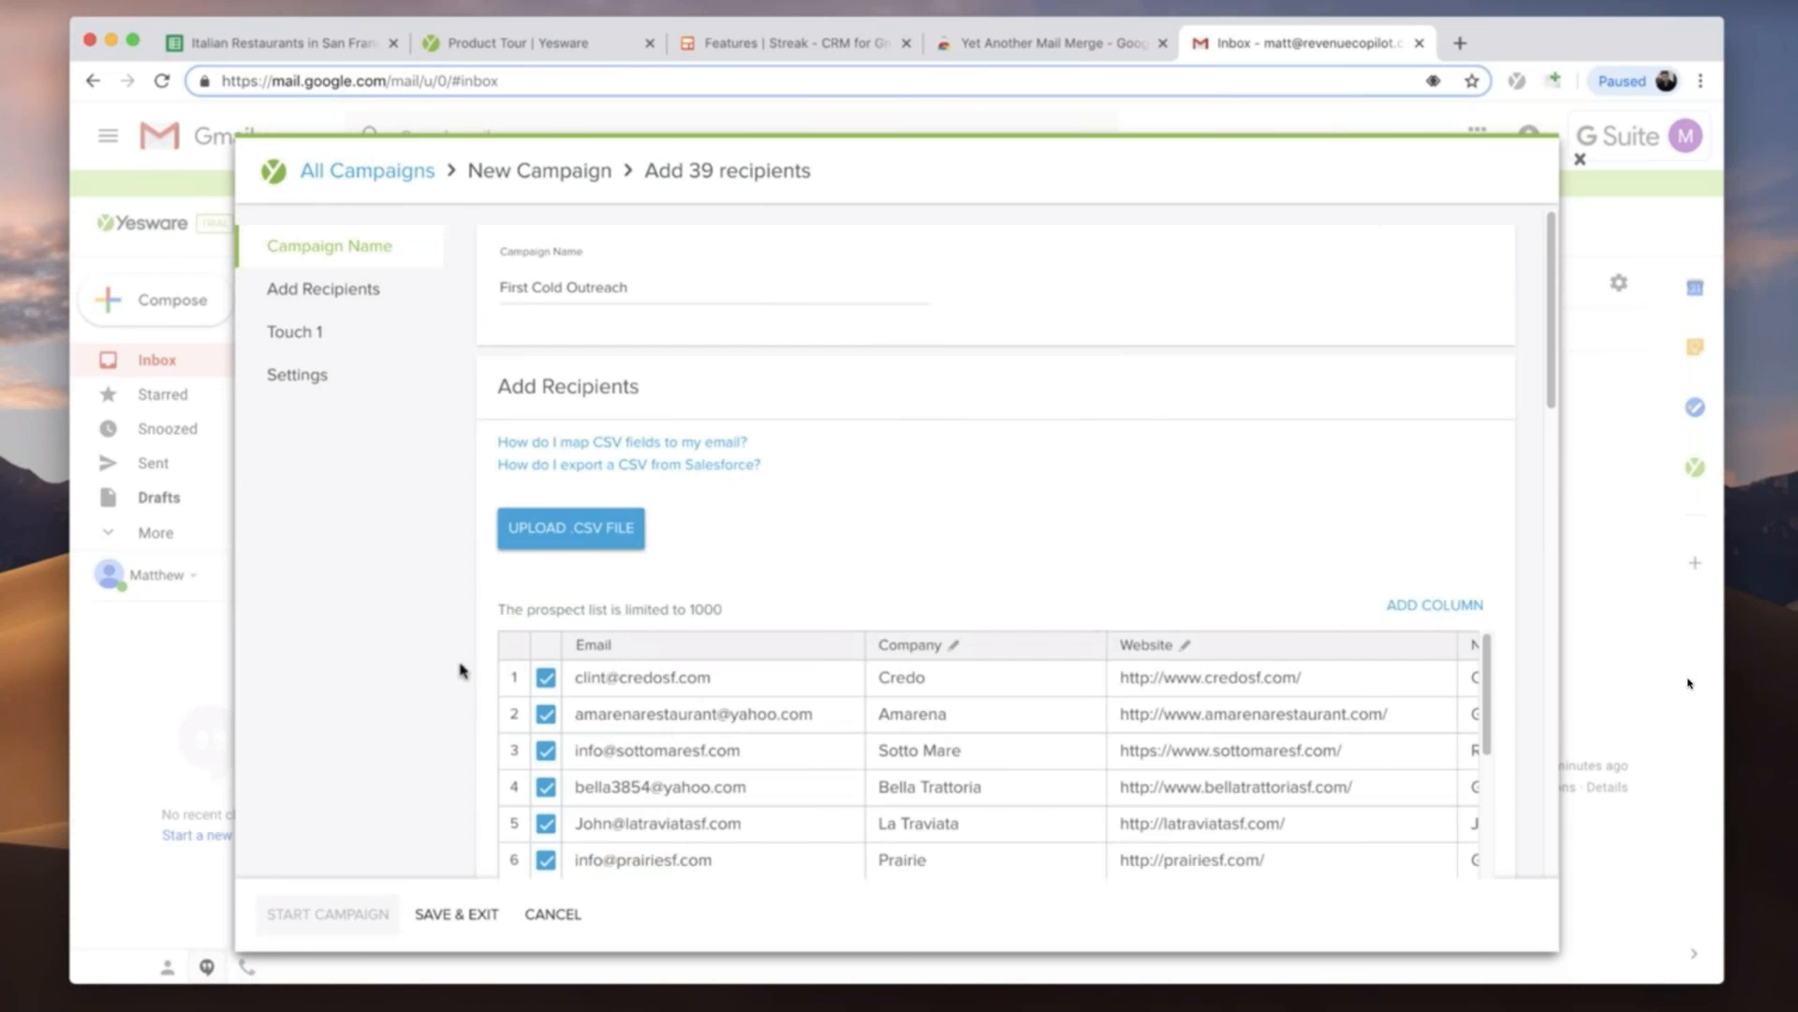
- Examine the campaign's imported recipient table and compare its columns with the Italian restaurants spreadsheet
{"action": "scroll", "coordinate": [459, 669], "scroll_direction": "down", "scroll_amount": 5}
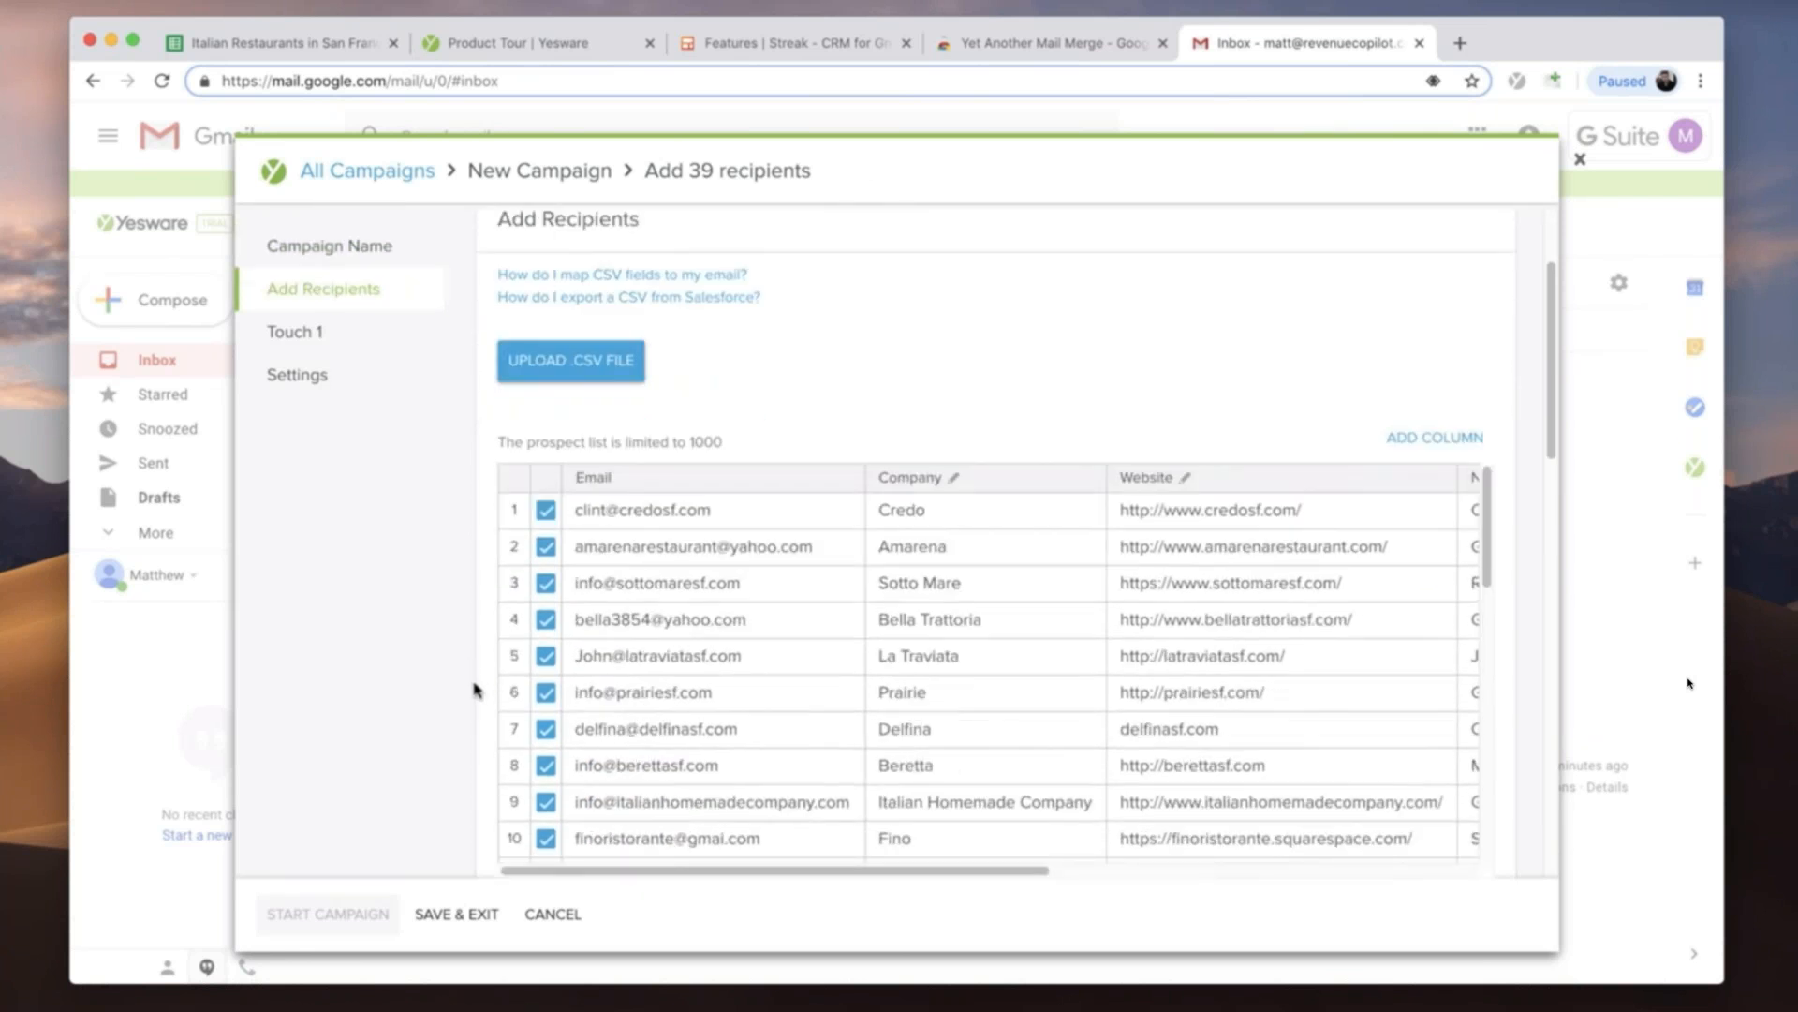
{"action": "scroll", "coordinate": [635, 541], "scroll_direction": "down", "scroll_amount": 3}
{"action": "scroll", "coordinate": [635, 541], "scroll_direction": "up", "scroll_amount": 6}
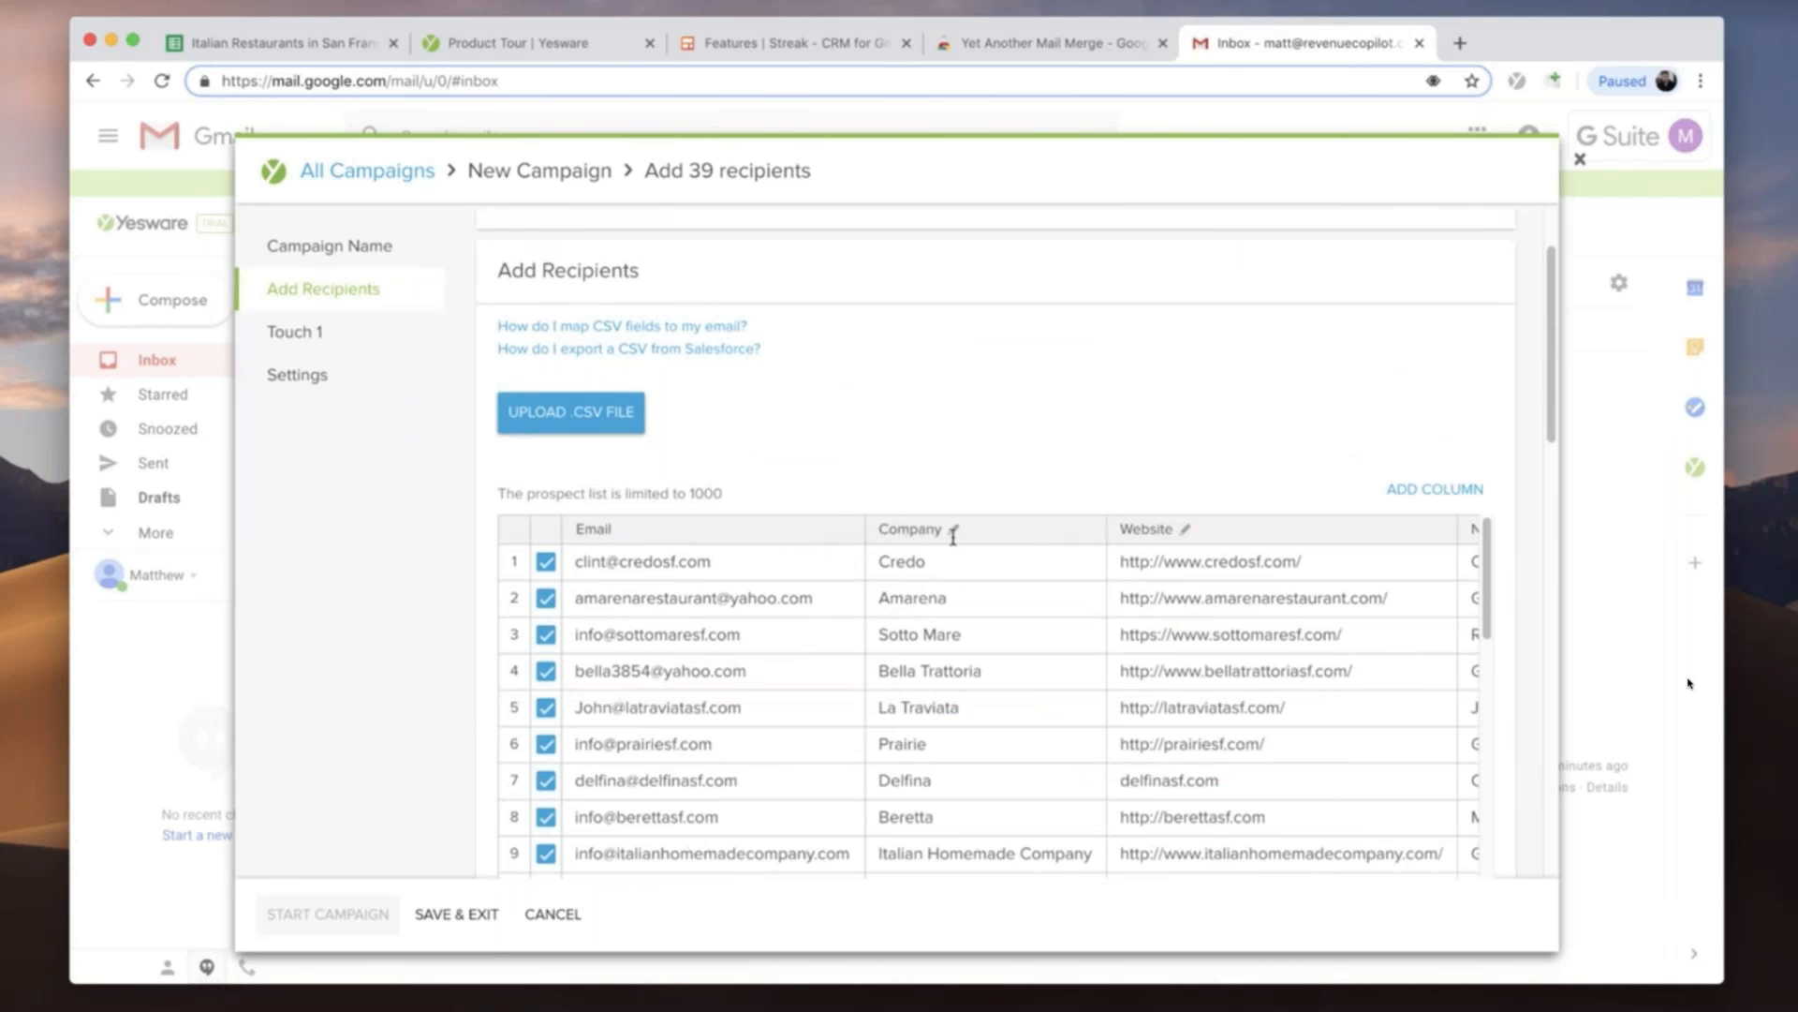
{"action": "left_click", "coordinate": [267, 45]}
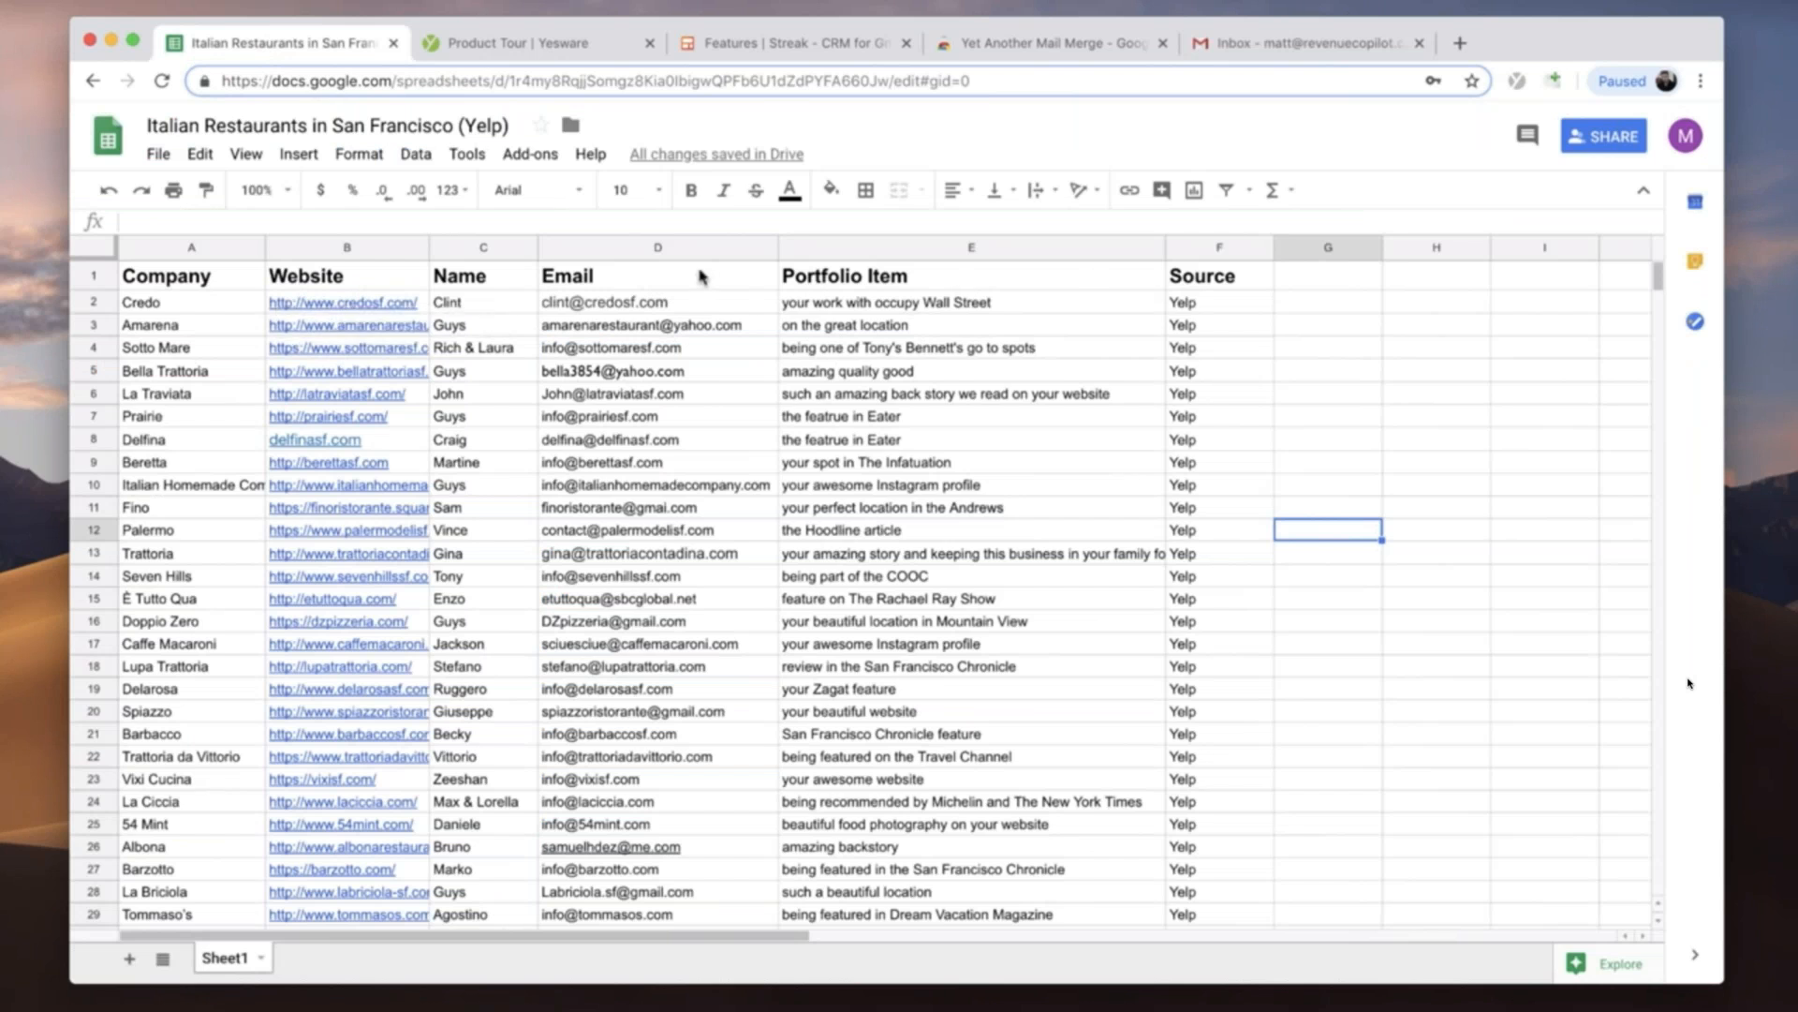
{"action": "left_click", "coordinate": [1302, 44]}
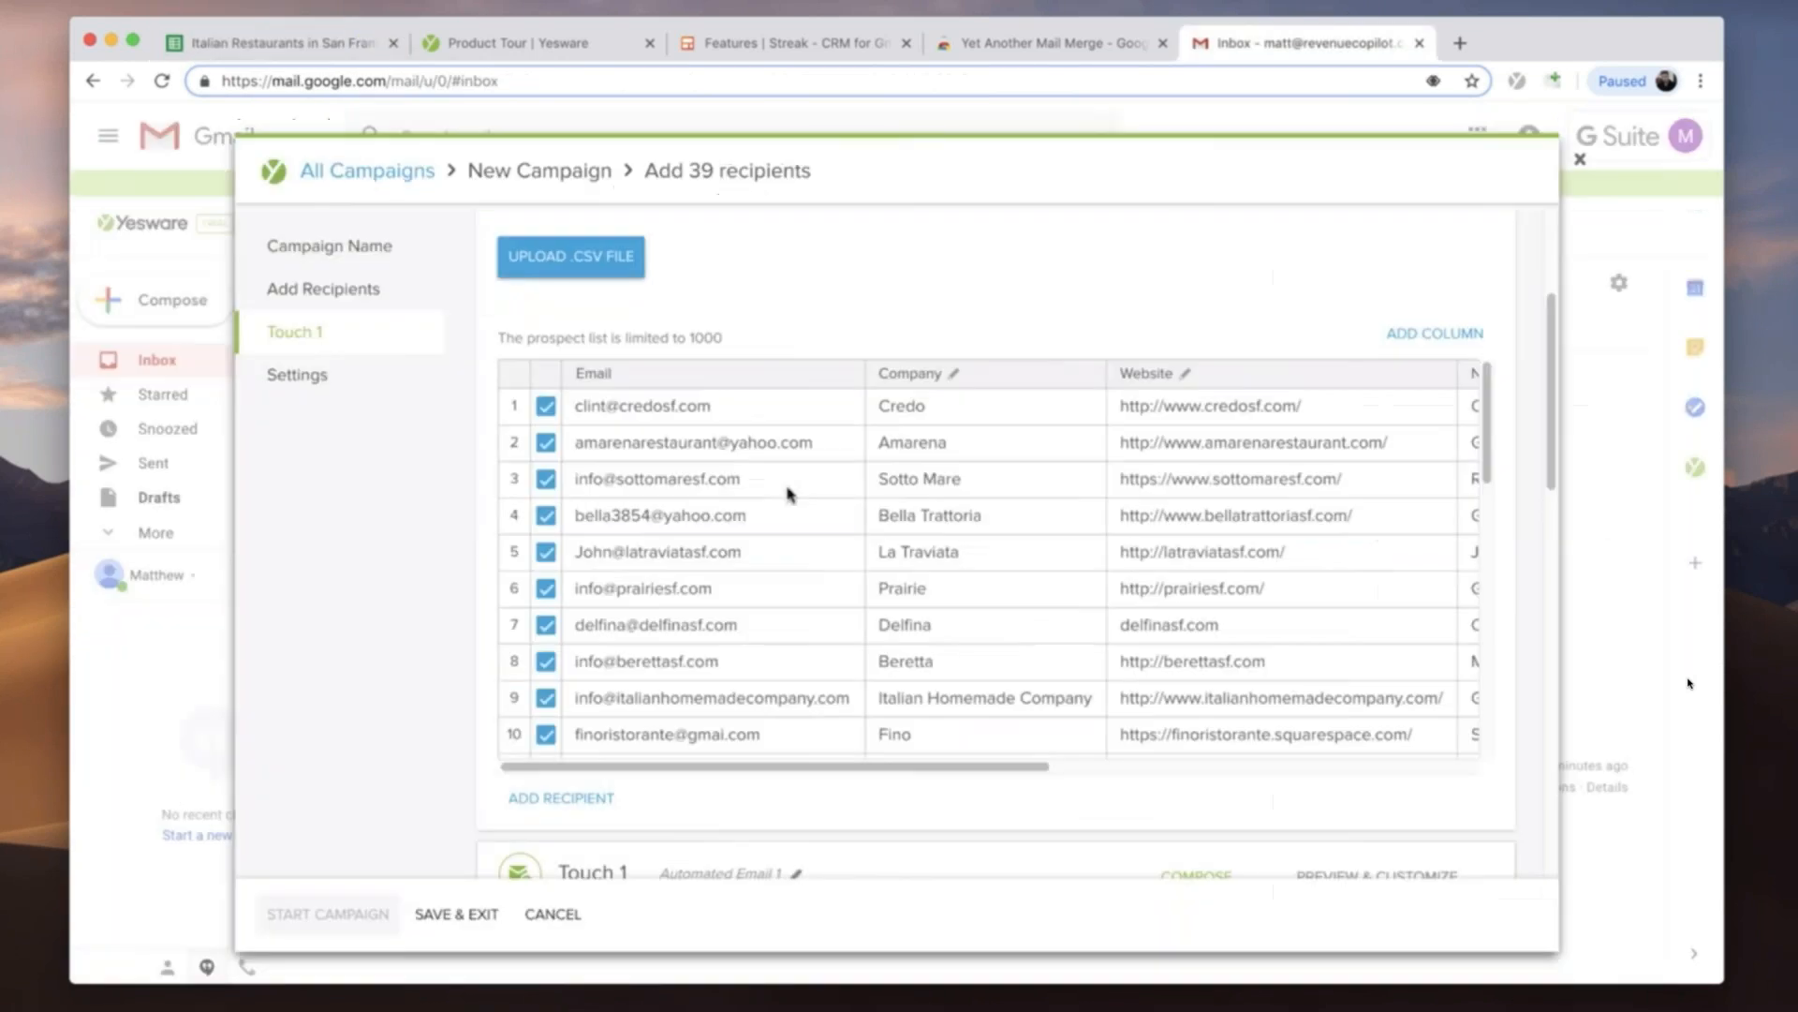
{"action": "left_click_drag", "start_coordinate": [729, 767], "coordinate": [464, 703]}
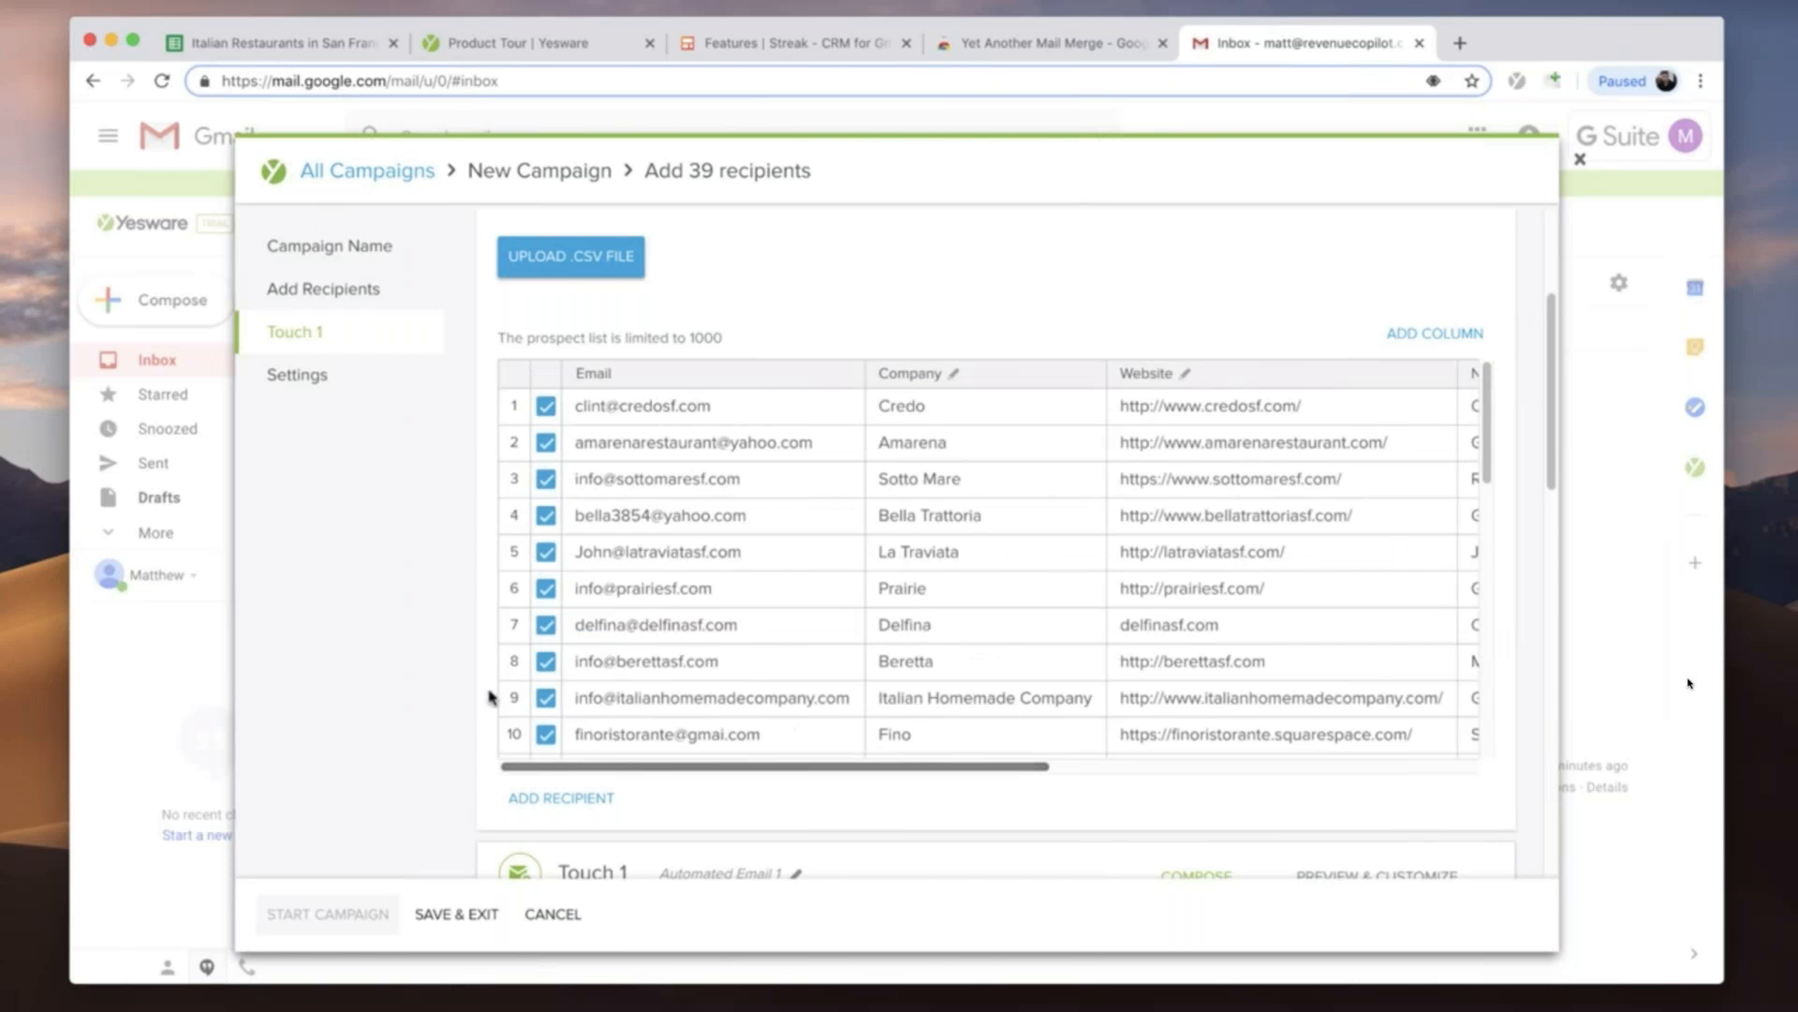
- Copy the subject line text "Quick question about {!Company}" from the cold email note
{"action": "scroll", "coordinate": [487, 698], "scroll_direction": "down", "scroll_amount": 6}
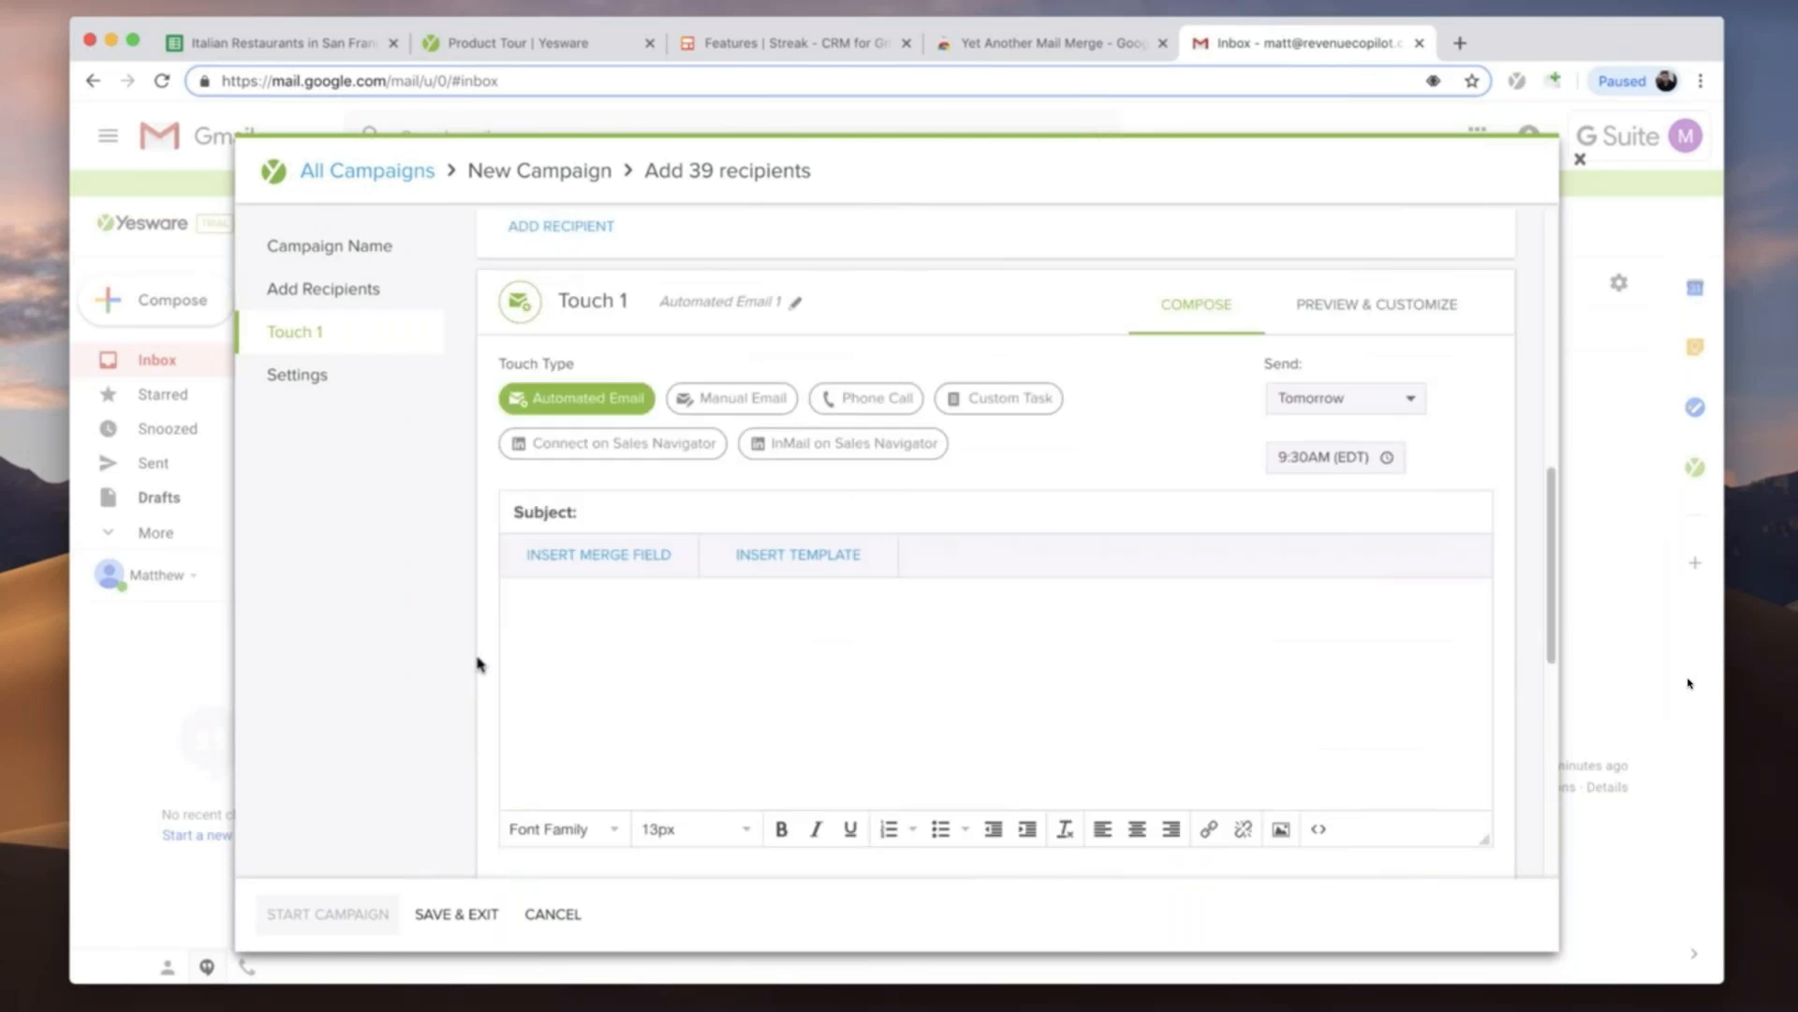
{"action": "scroll", "coordinate": [562, 600], "scroll_direction": "down", "scroll_amount": 2}
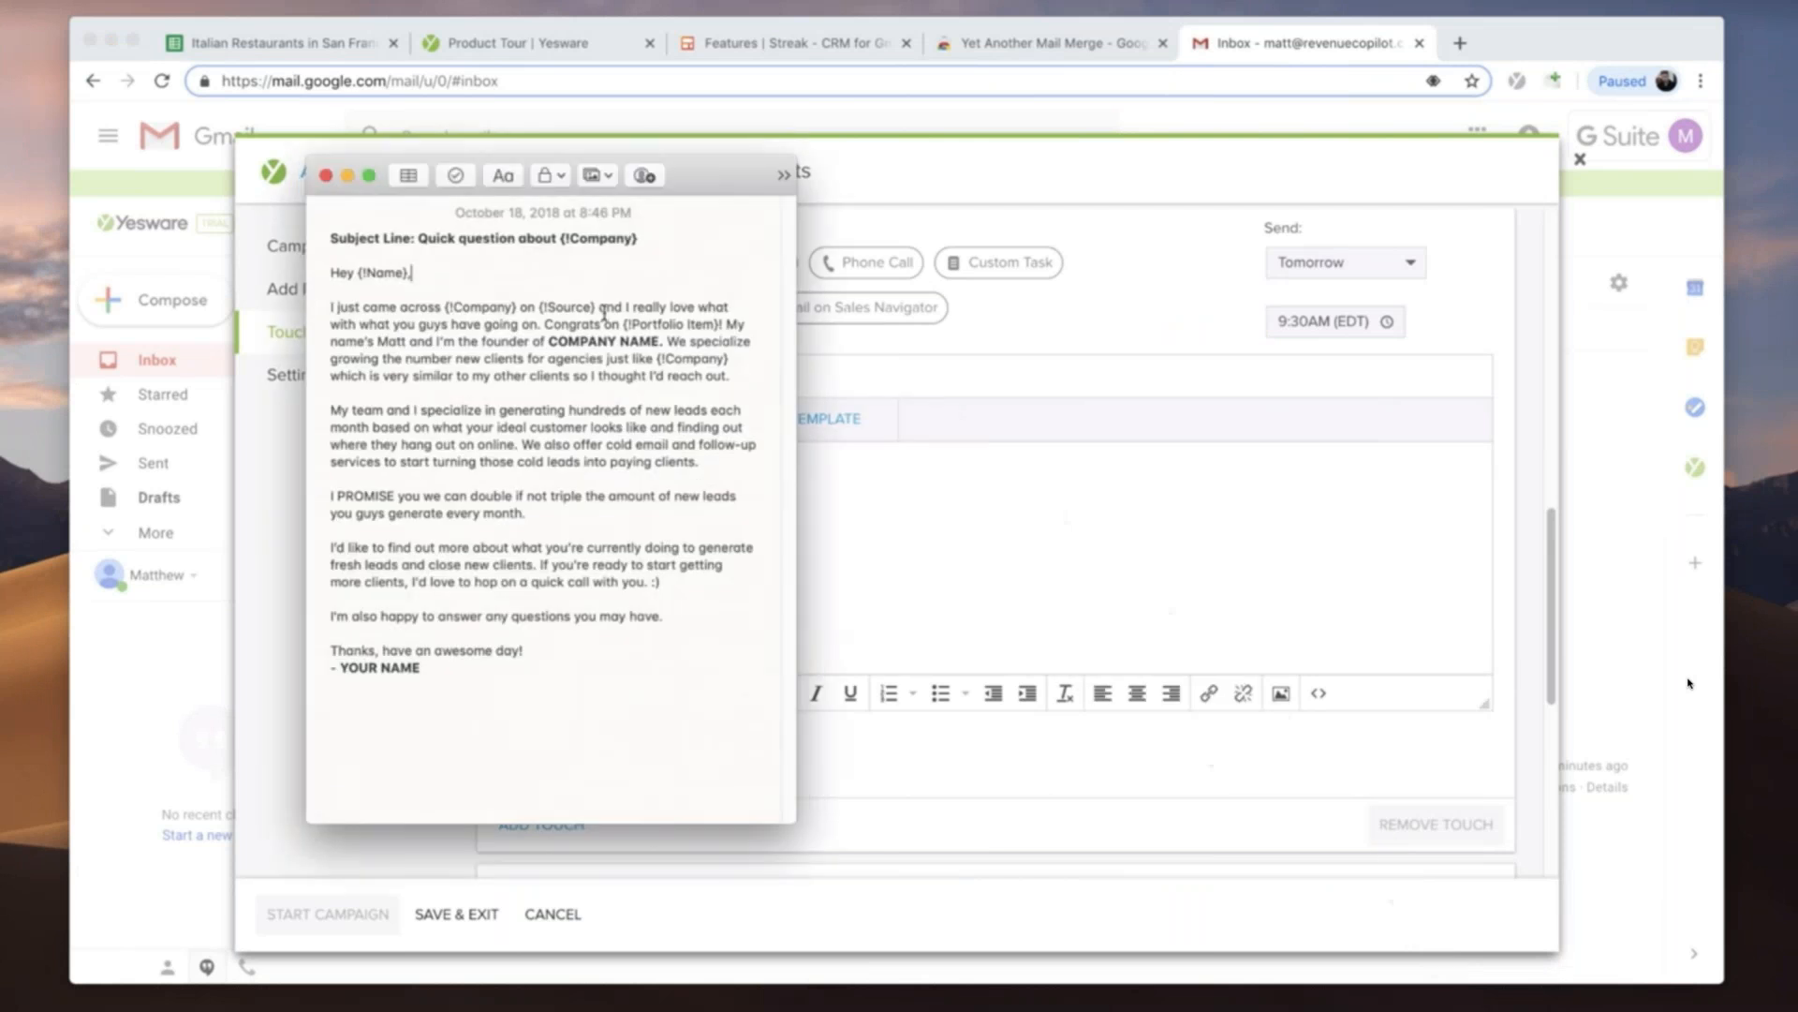
{"action": "left_click_drag", "start_coordinate": [644, 235], "coordinate": [417, 242]}
{"action": "right_click", "coordinate": [436, 241]}
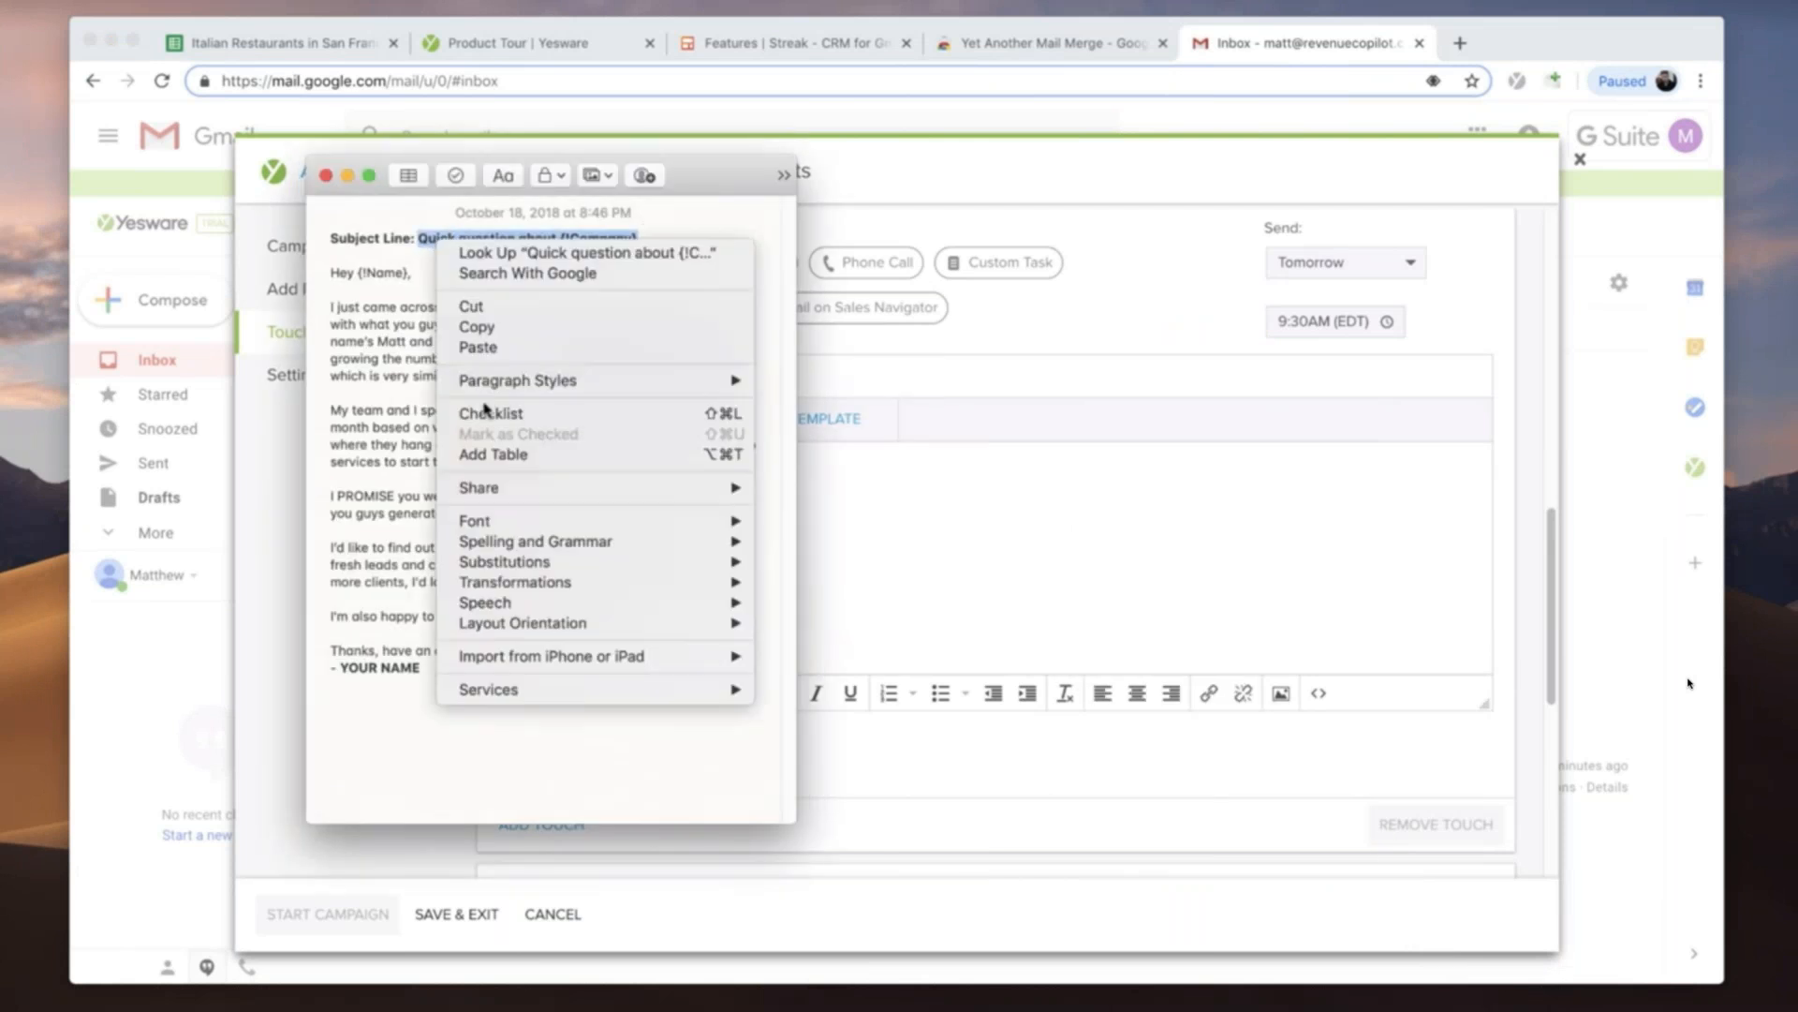
{"action": "left_click", "coordinate": [485, 330]}
{"action": "left_click", "coordinate": [478, 275]}
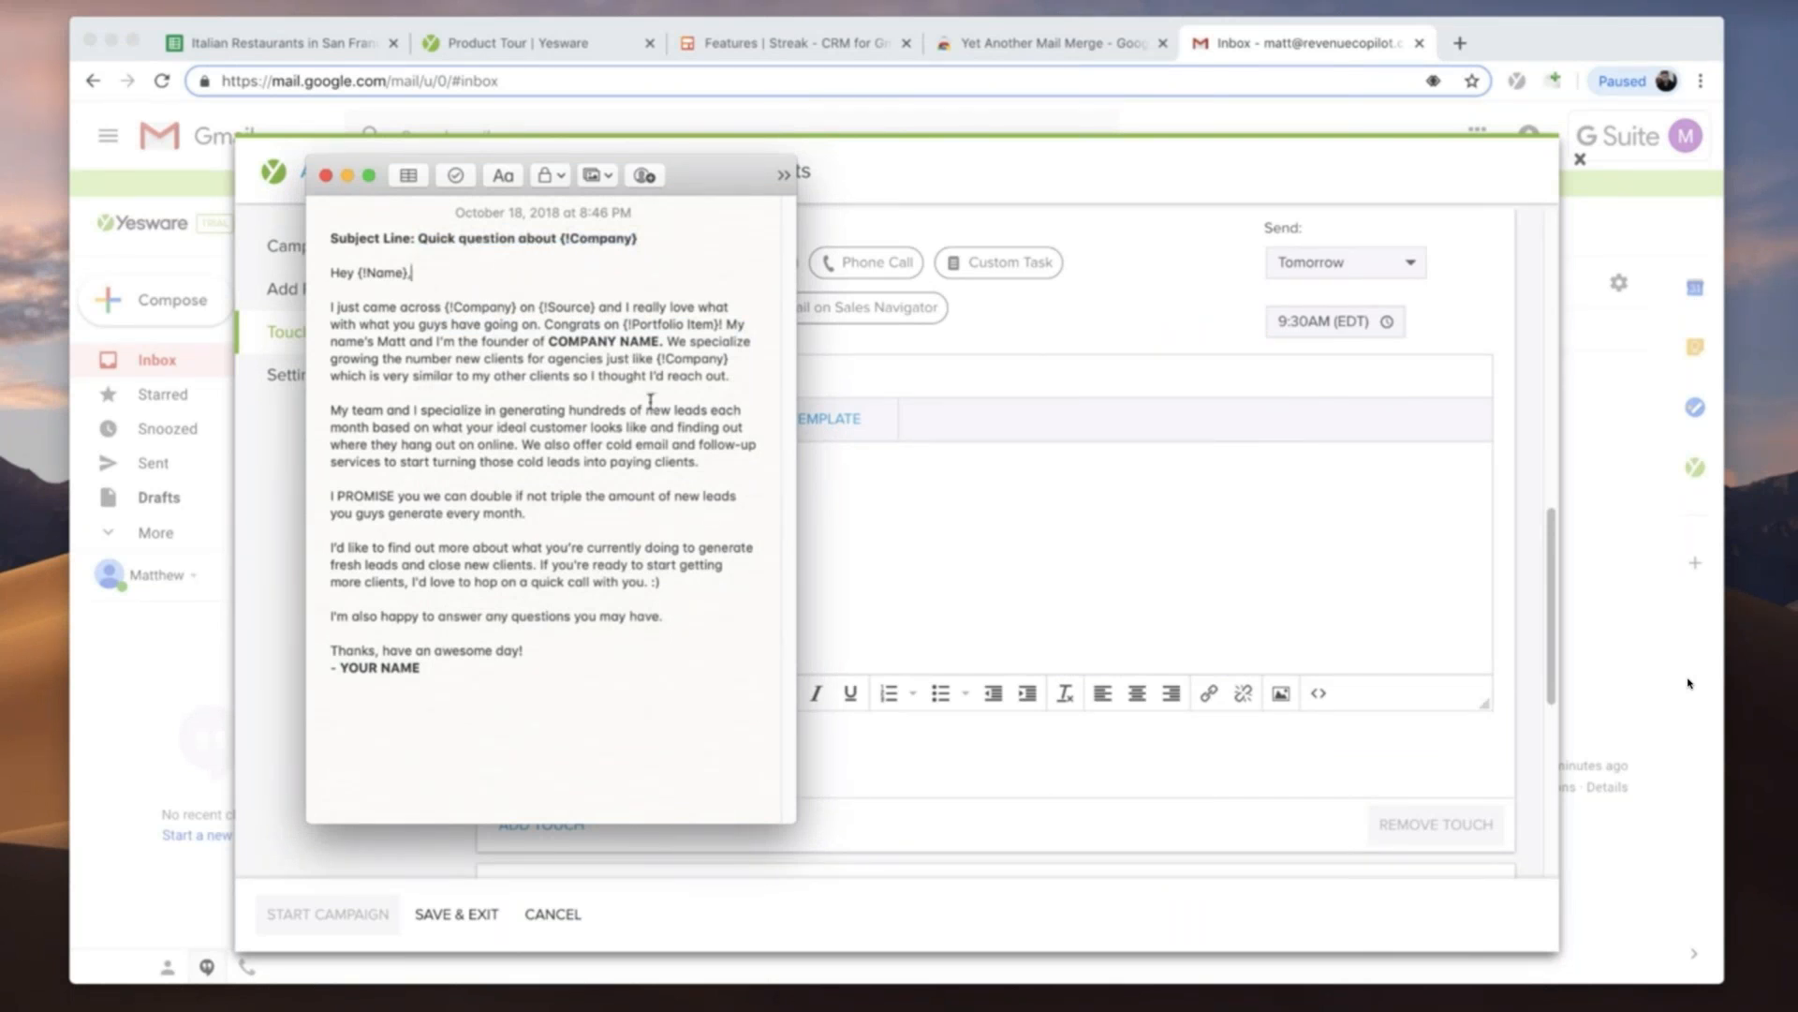
- Rename Touch 1 of the campaign with the copied text "Quick question about {!Company}"
{"action": "left_click", "coordinate": [1042, 386]}
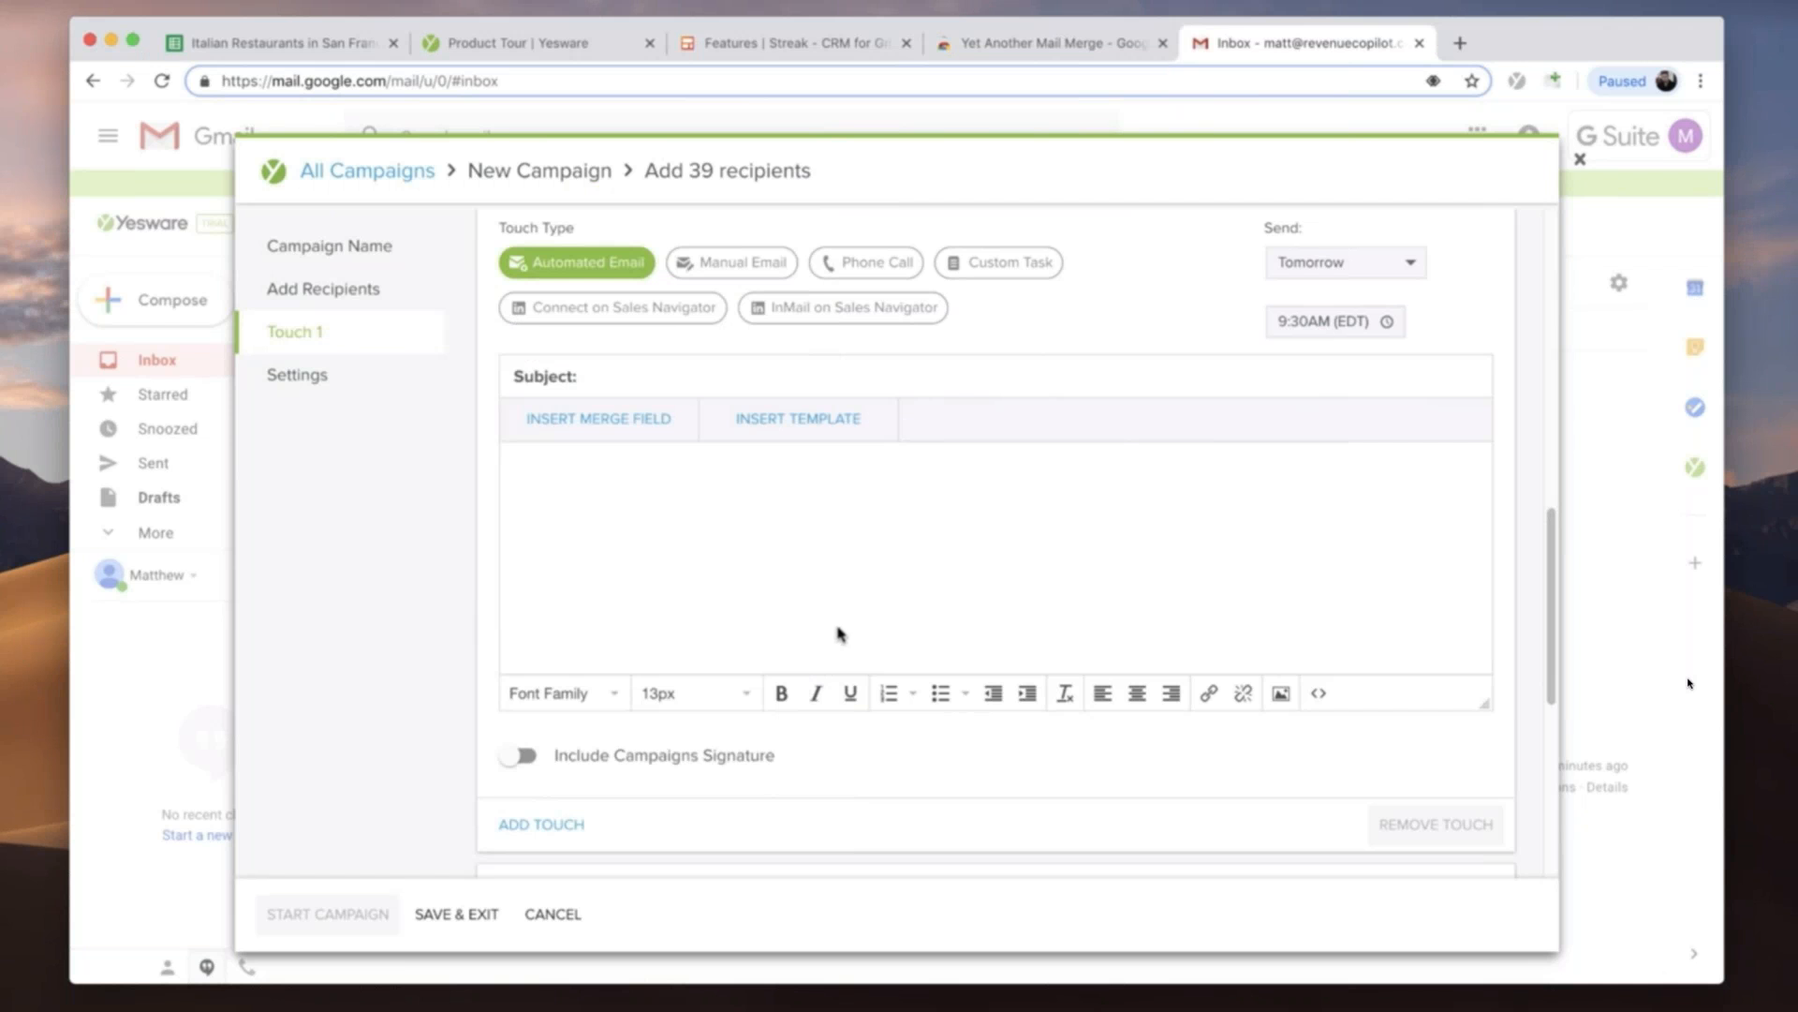
{"action": "scroll", "coordinate": [818, 594], "scroll_direction": "up", "scroll_amount": 3}
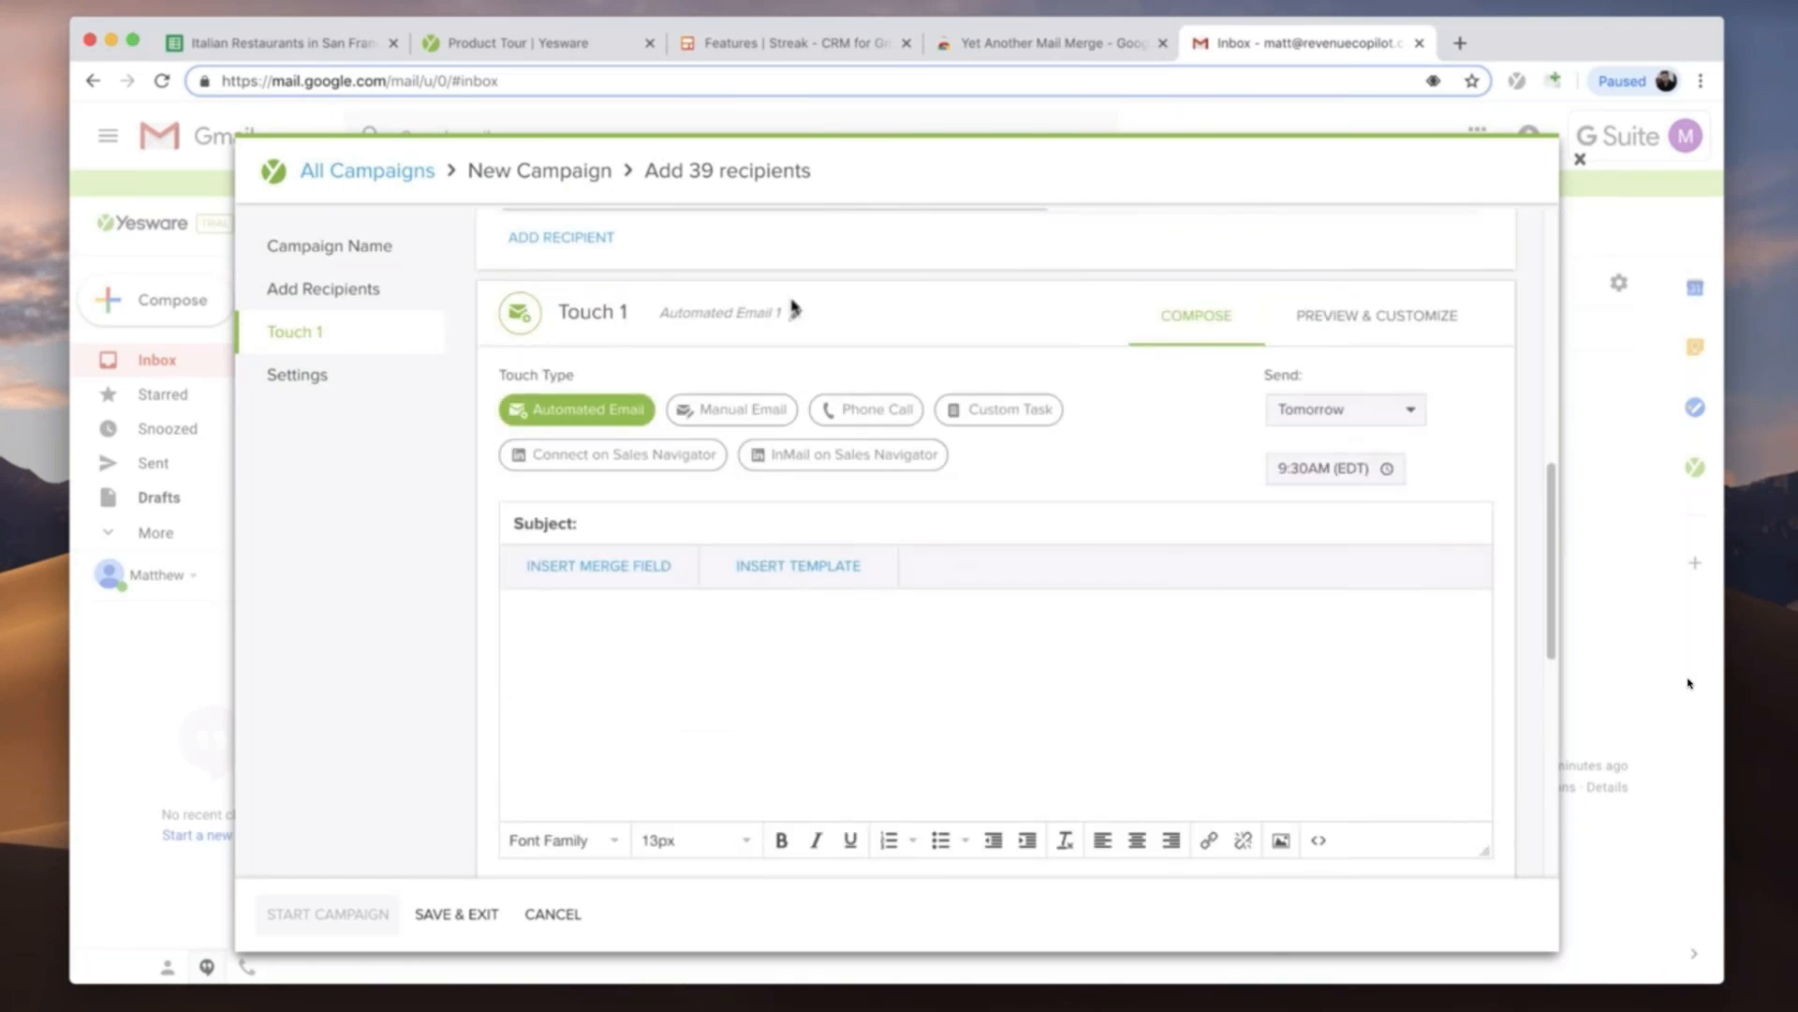
{"action": "left_click", "coordinate": [795, 313]}
{"action": "left_click_drag", "start_coordinate": [782, 313], "coordinate": [666, 313]}
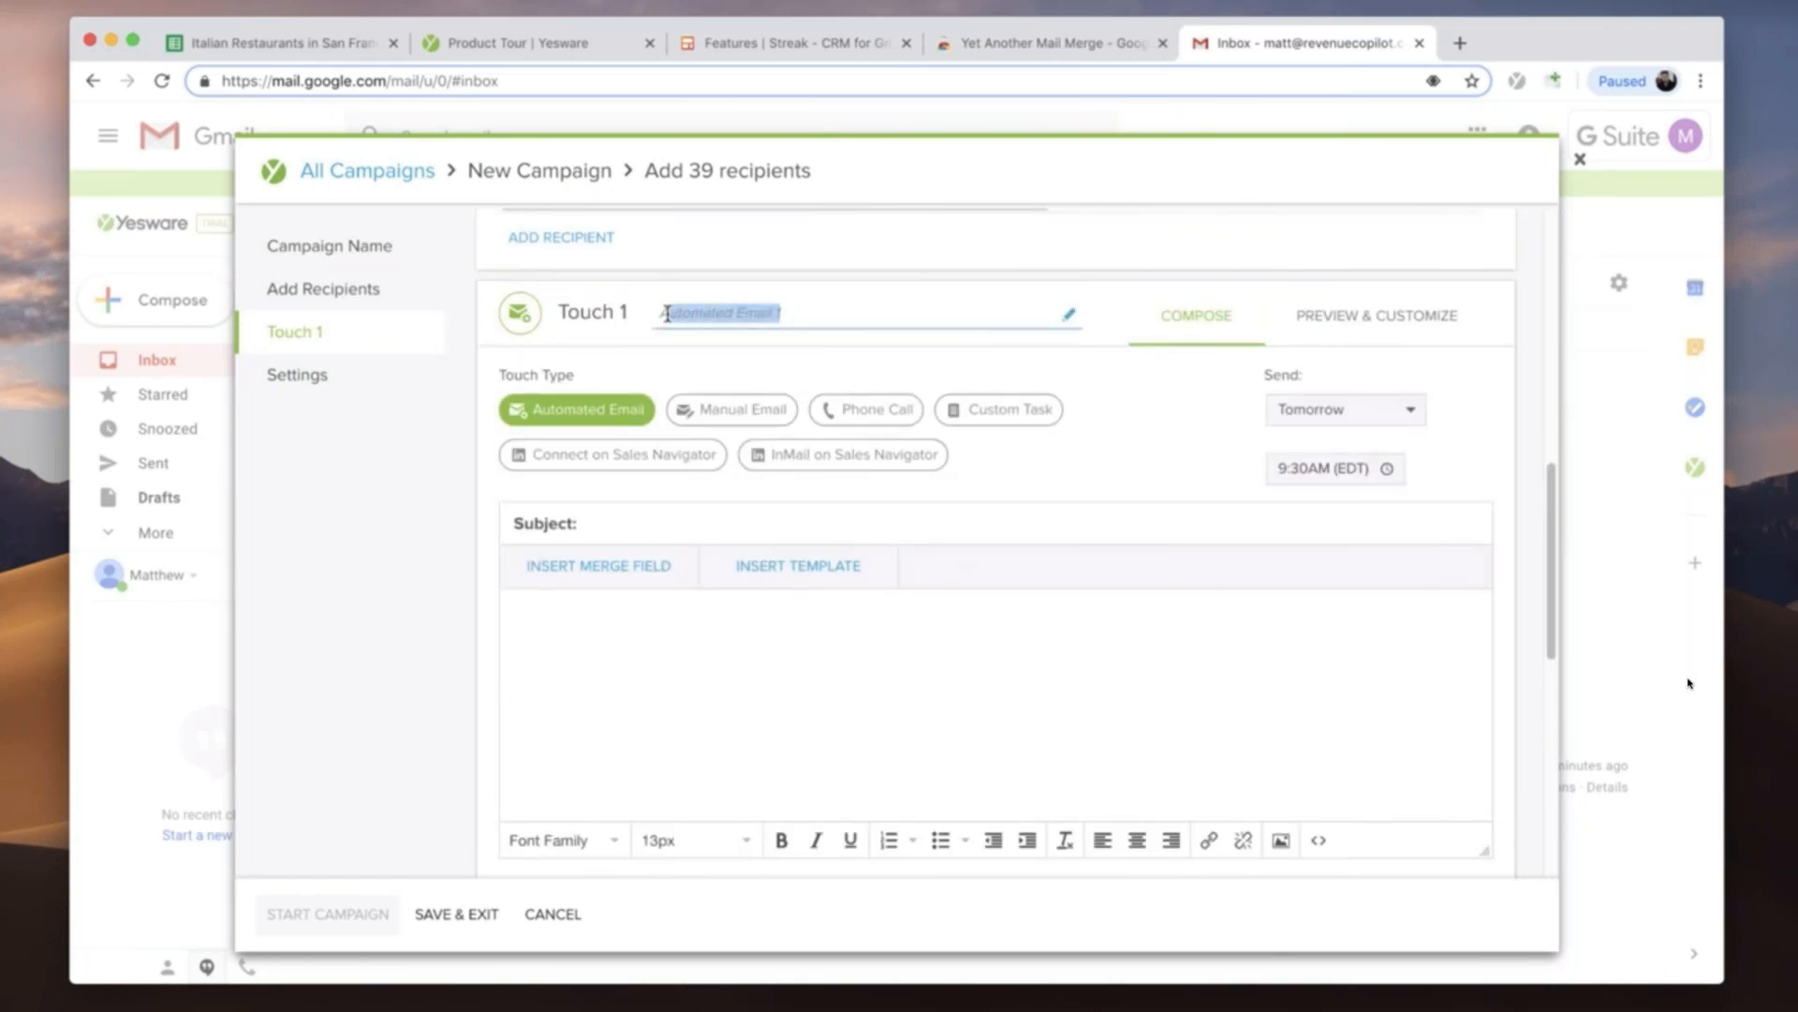
{"action": "key", "text": "super+v"}
{"action": "key", "text": "Return"}
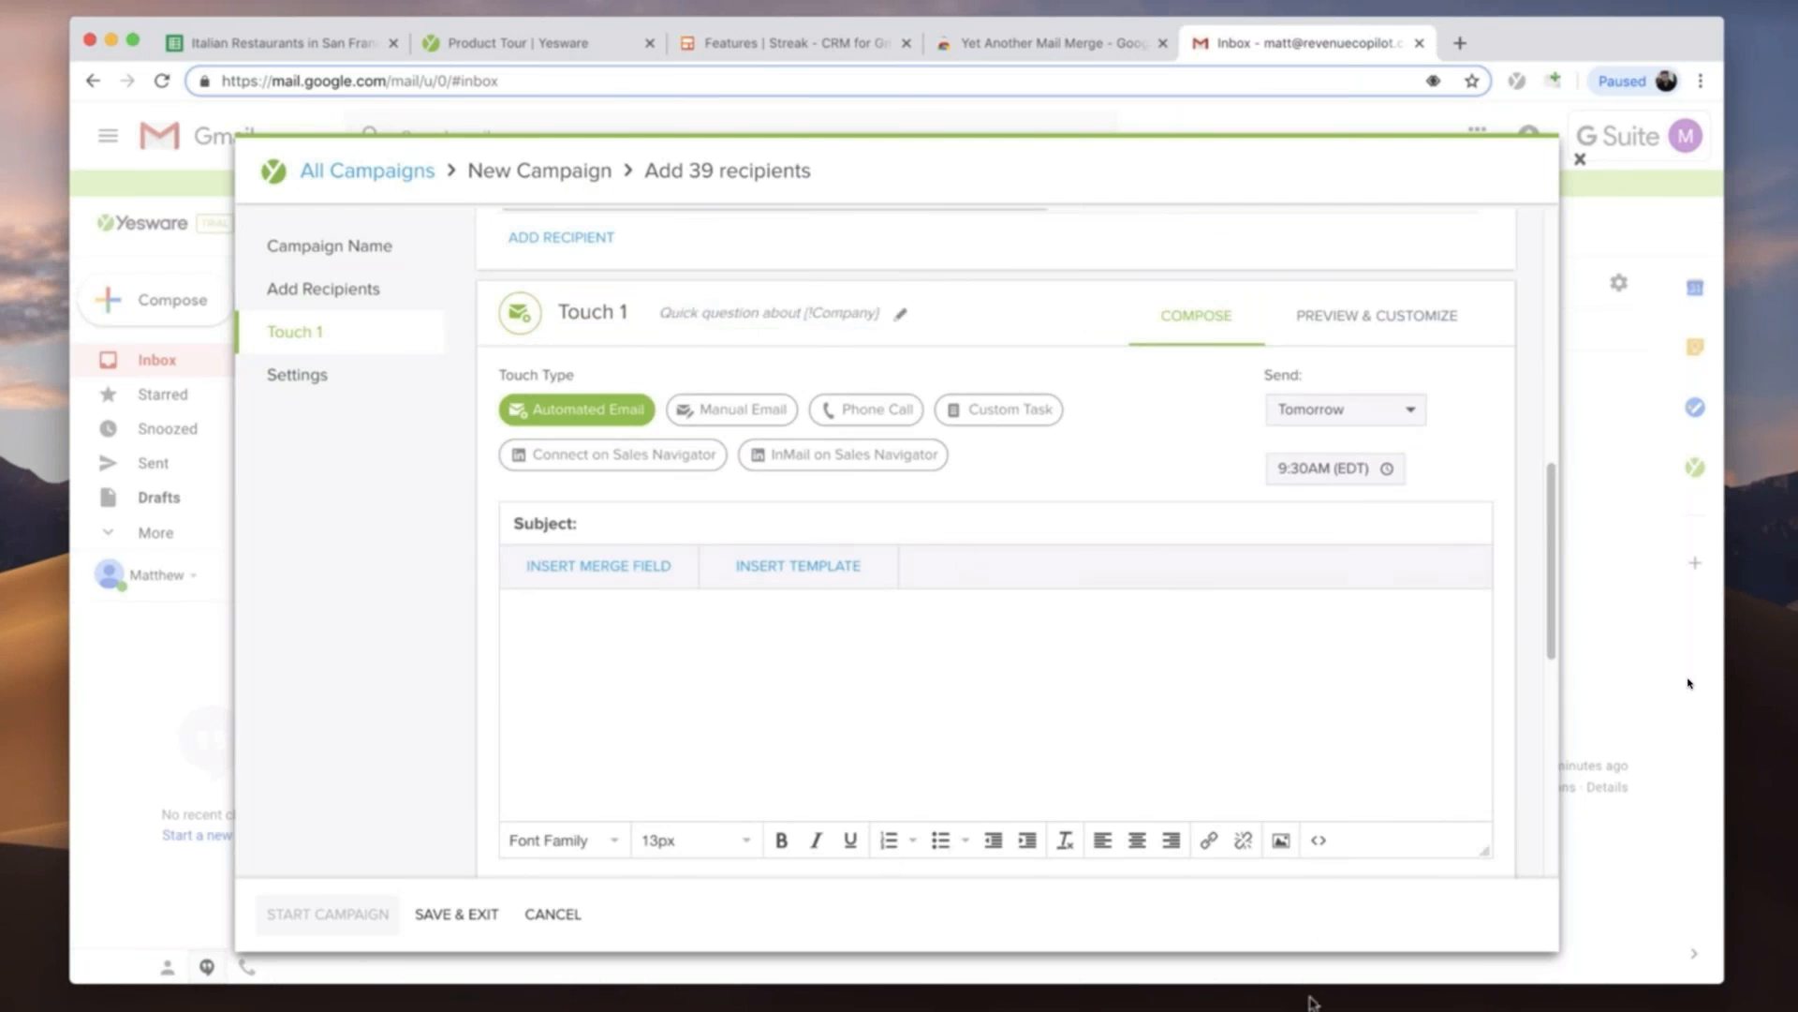
- Copy the email body from the note, from "Hey {!Name}," to the sign-off, and paste it into the Touch 1 message
{"action": "left_click_drag", "start_coordinate": [463, 663], "coordinate": [320, 273]}
{"action": "right_click", "coordinate": [350, 284]}
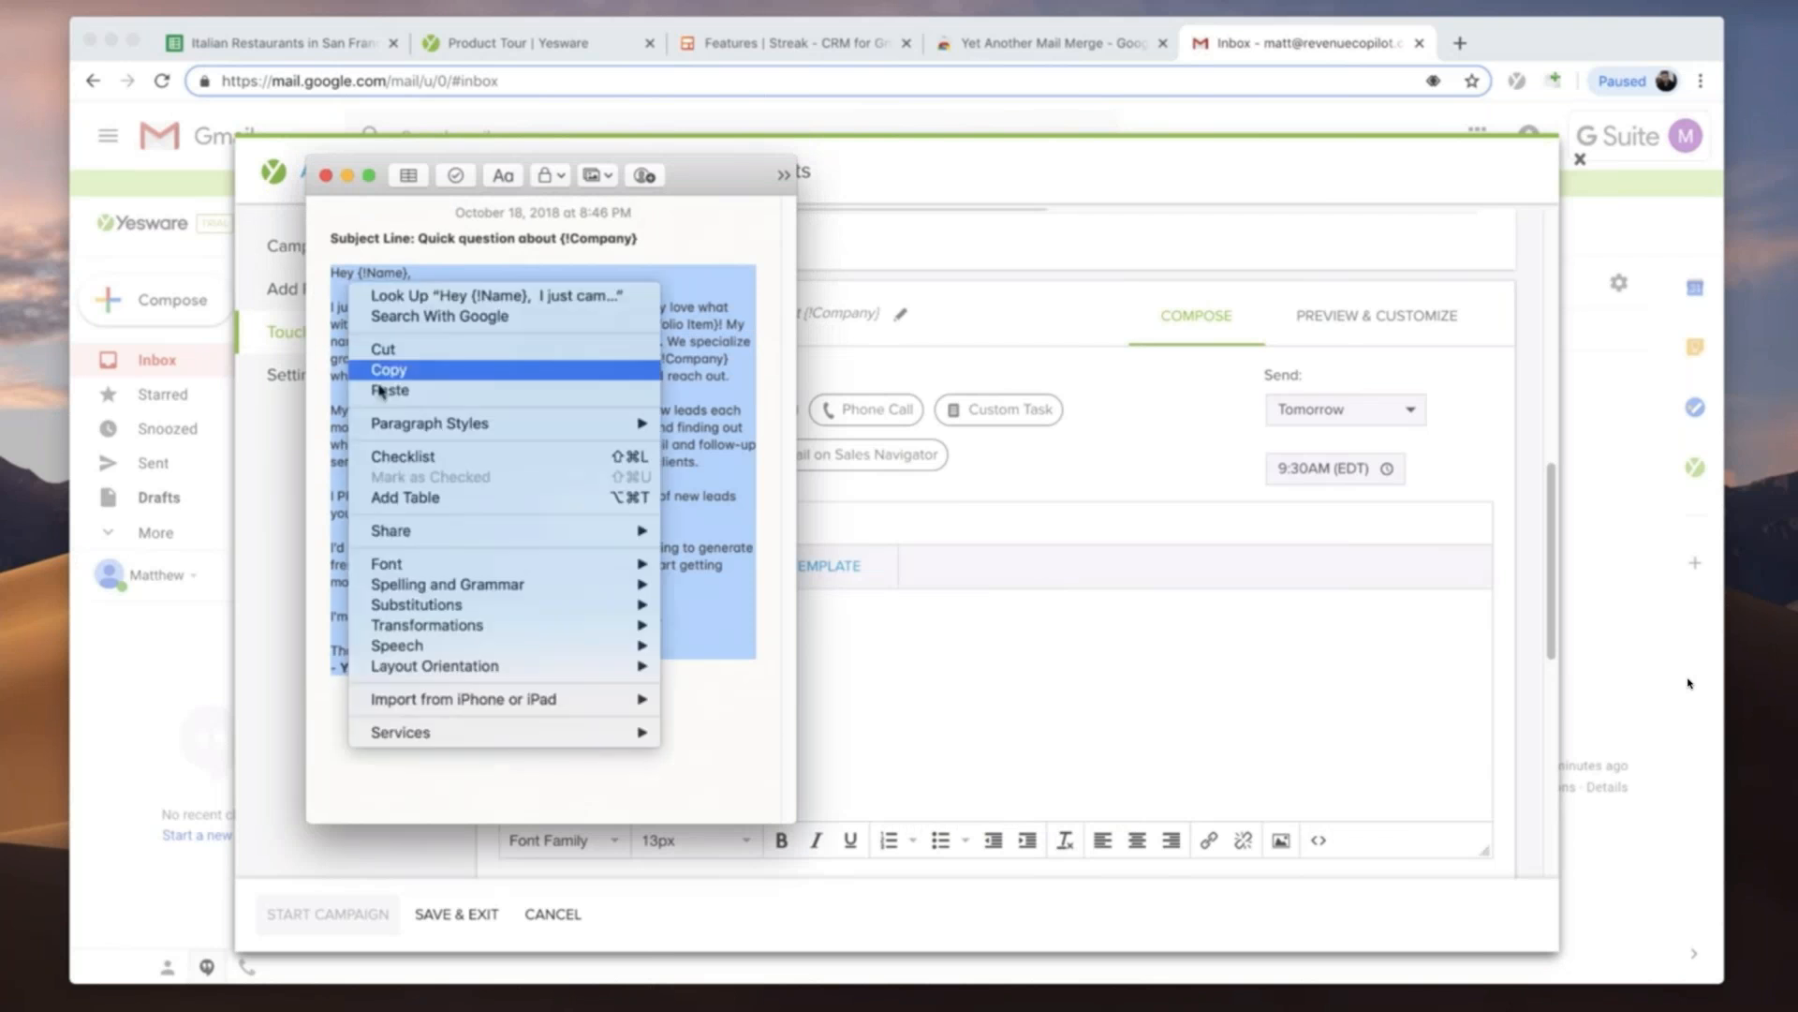
{"action": "left_click", "coordinate": [395, 373]}
{"action": "left_click", "coordinate": [755, 662]}
{"action": "right_click", "coordinate": [674, 640]}
{"action": "key", "text": "super+v"}
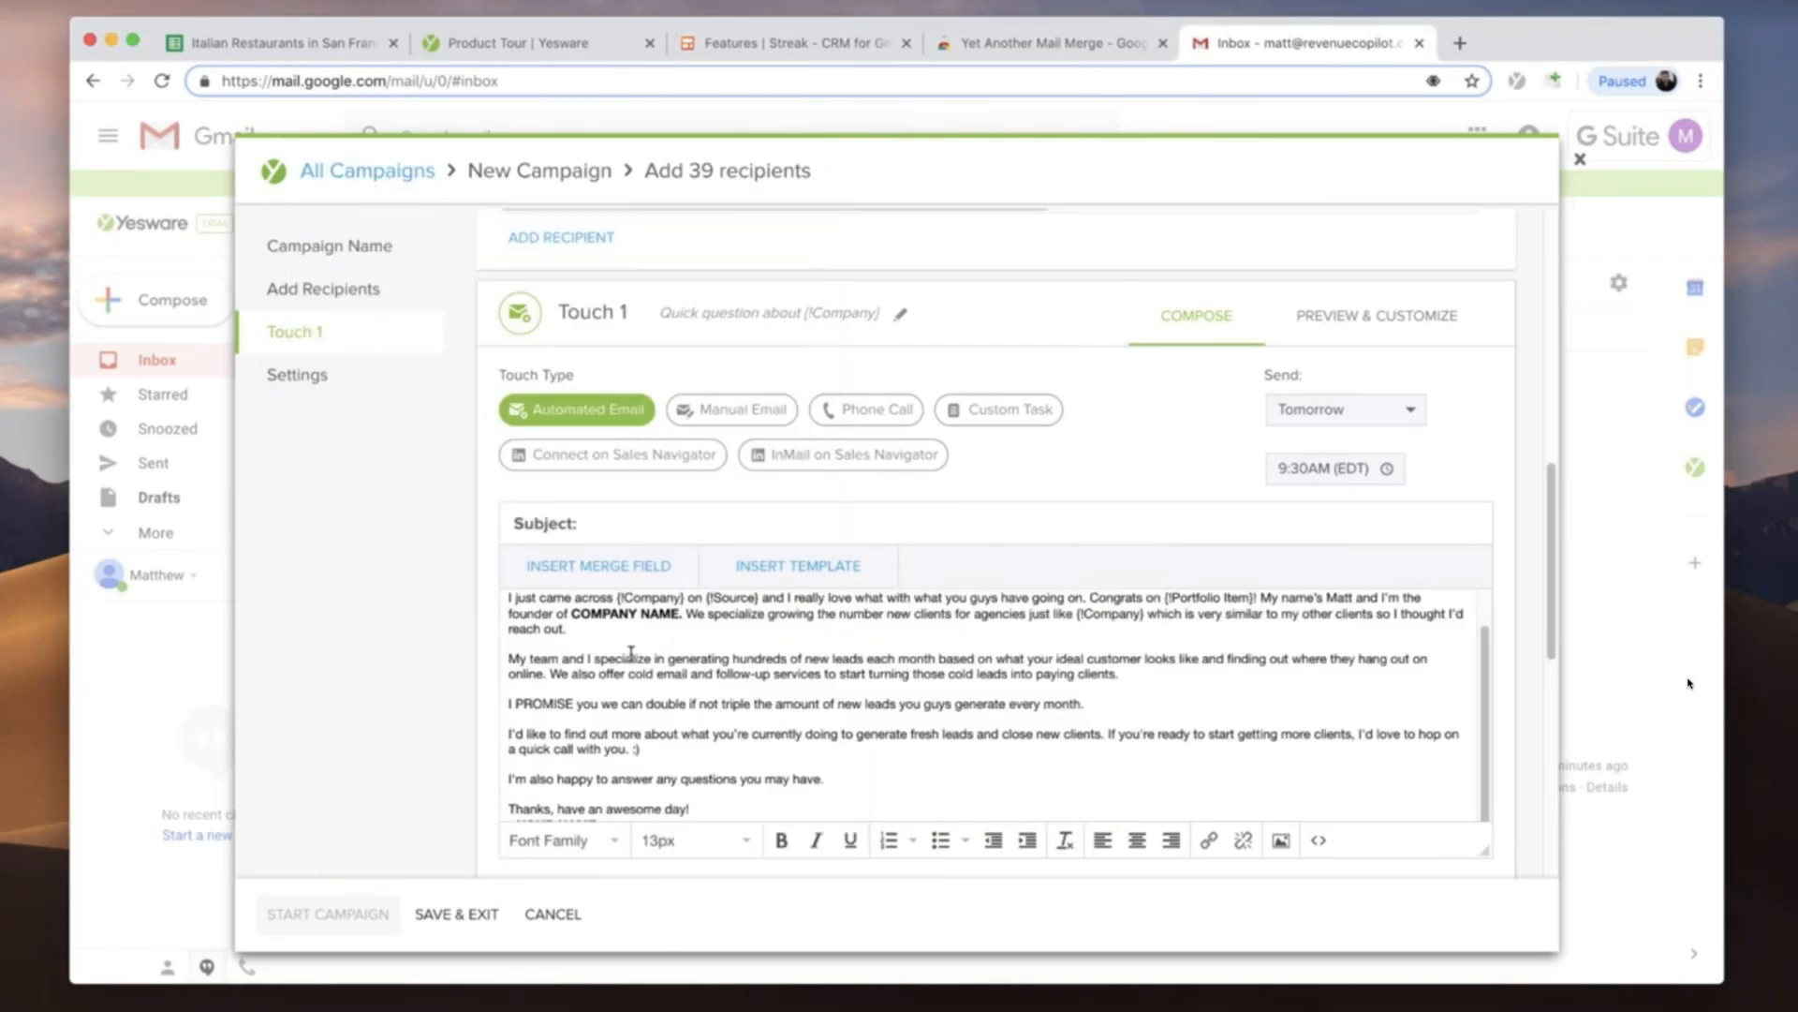
- In the Touch 1 message, replace COMPANY NAME with Leader Miner in regular weight and YOUR NAME with the sender's first name
{"action": "left_click_drag", "start_coordinate": [679, 616], "coordinate": [573, 616]}
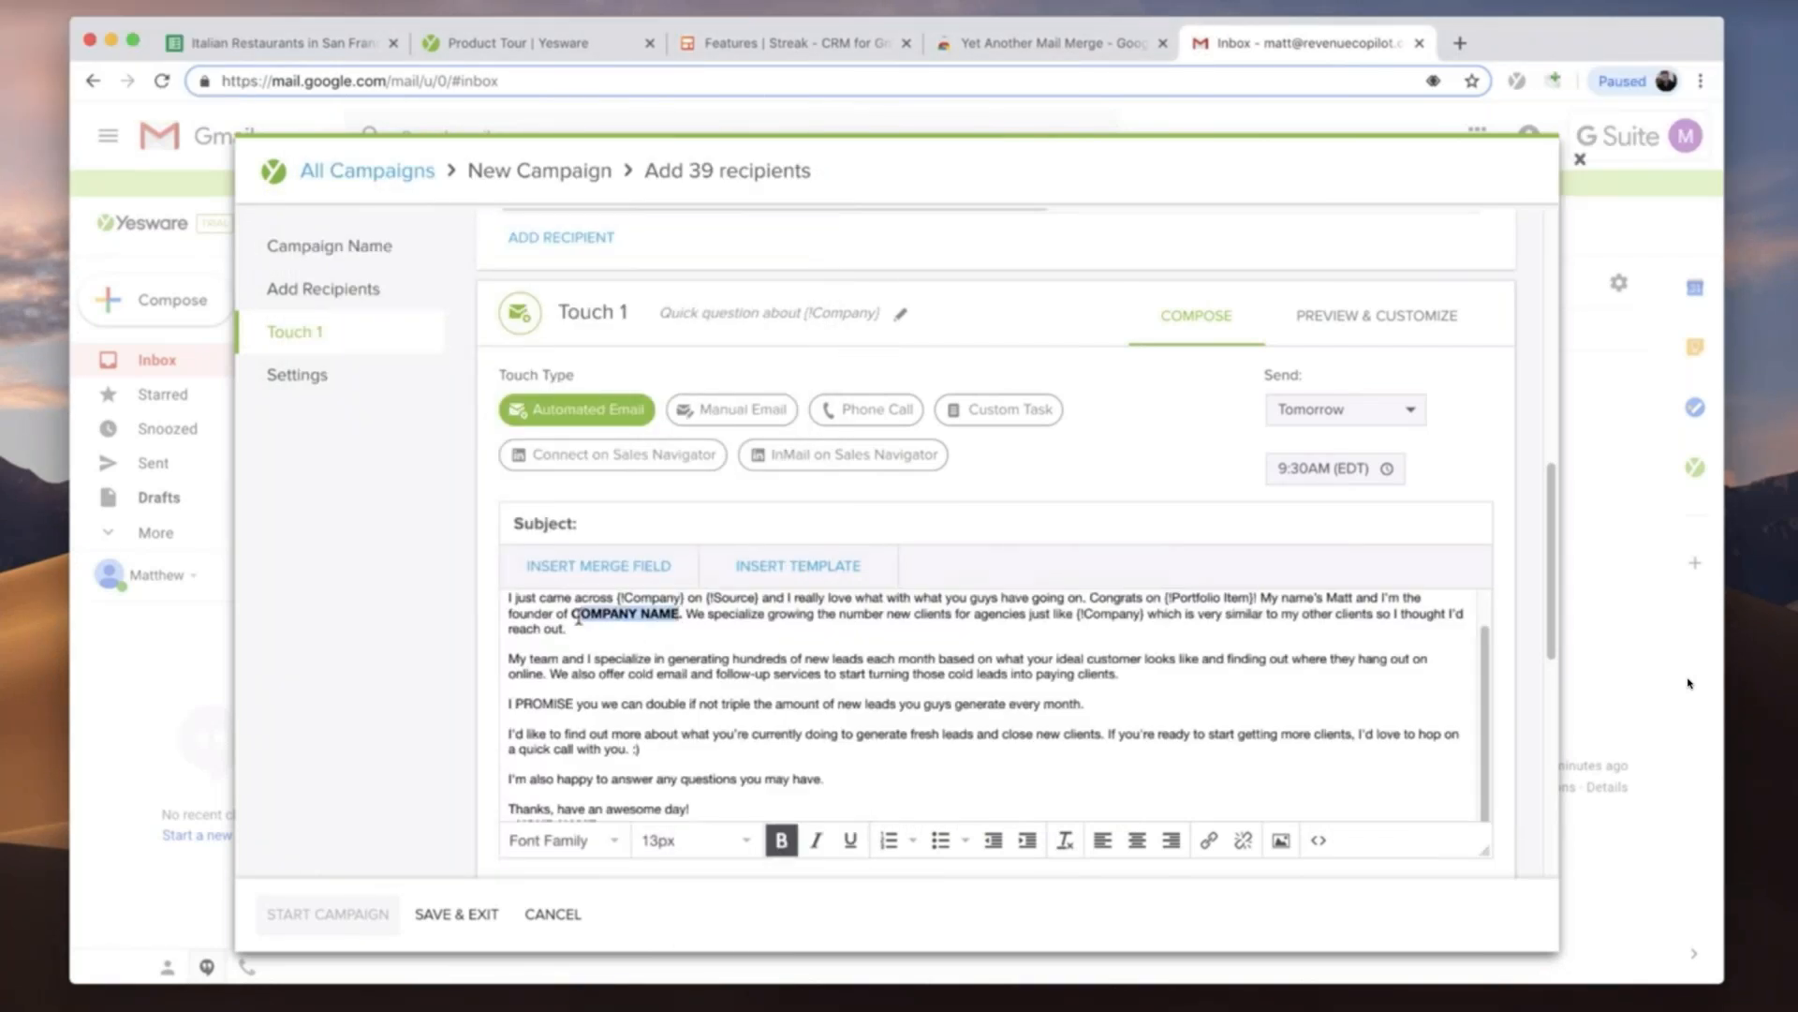
{"action": "type", "text": "Leader mind"}
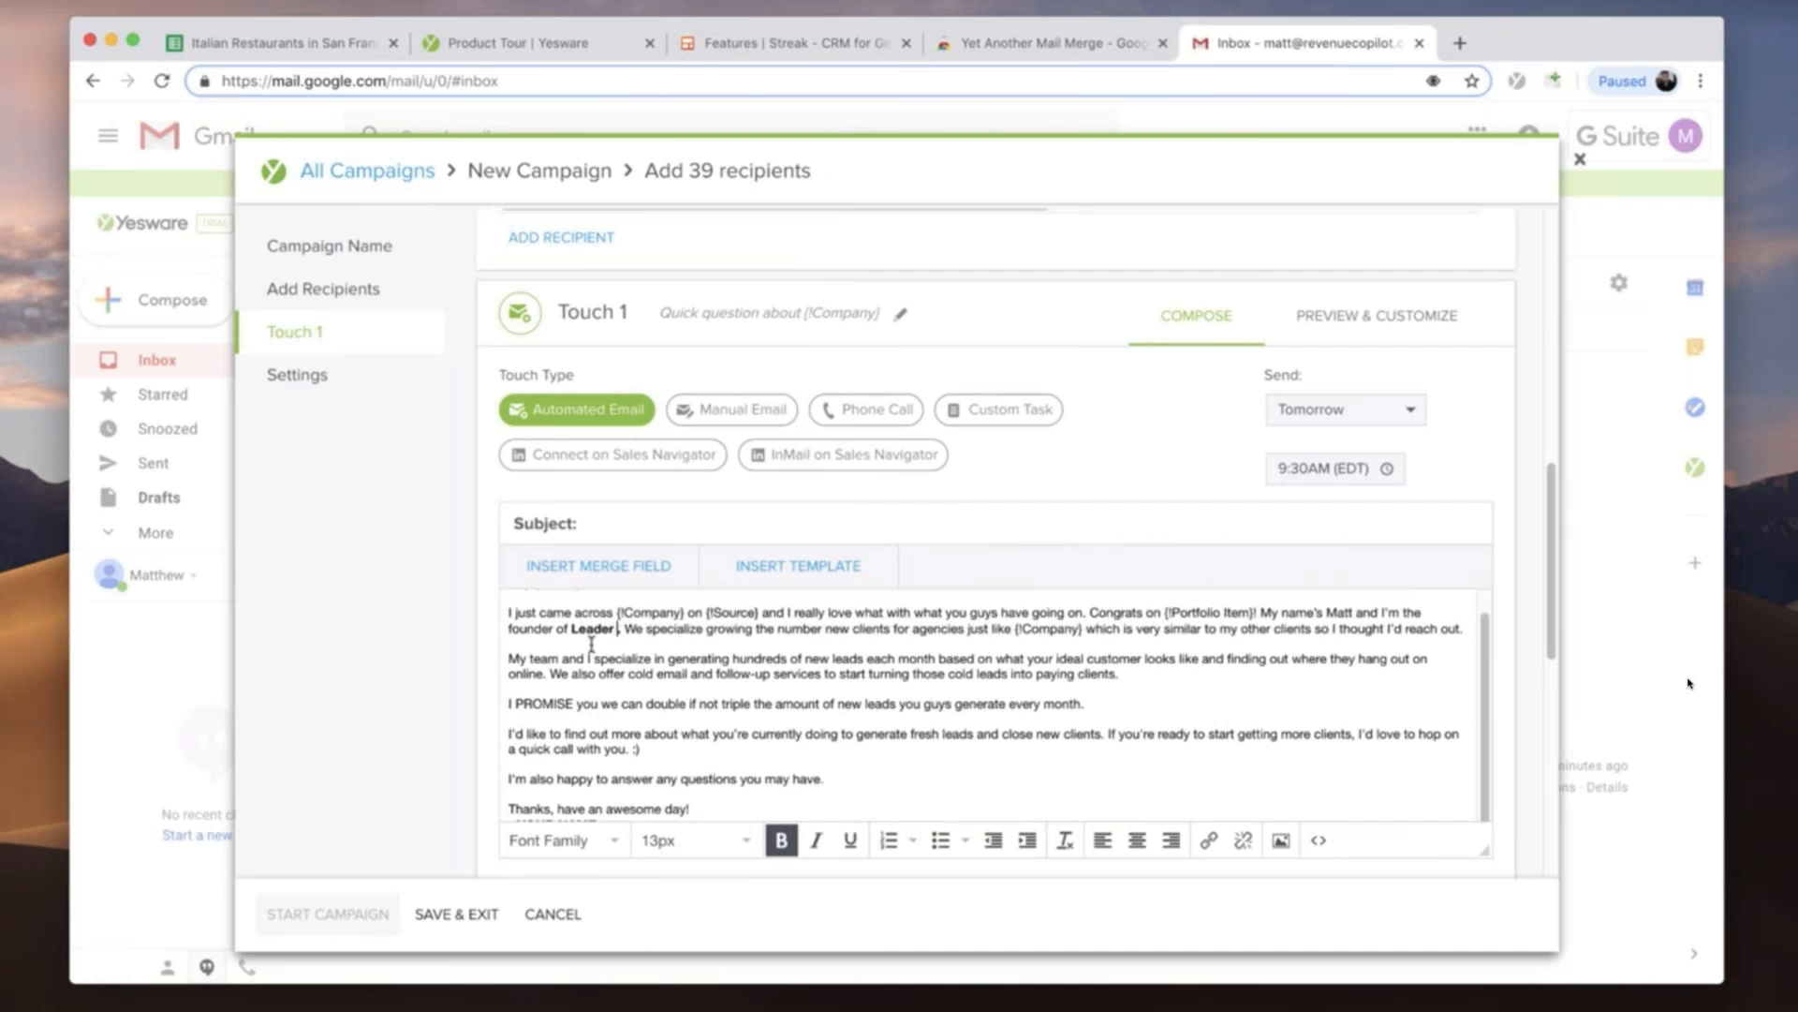
{"action": "type", "text": "r"}
{"action": "left_click_drag", "start_coordinate": [615, 616], "coordinate": [626, 615]}
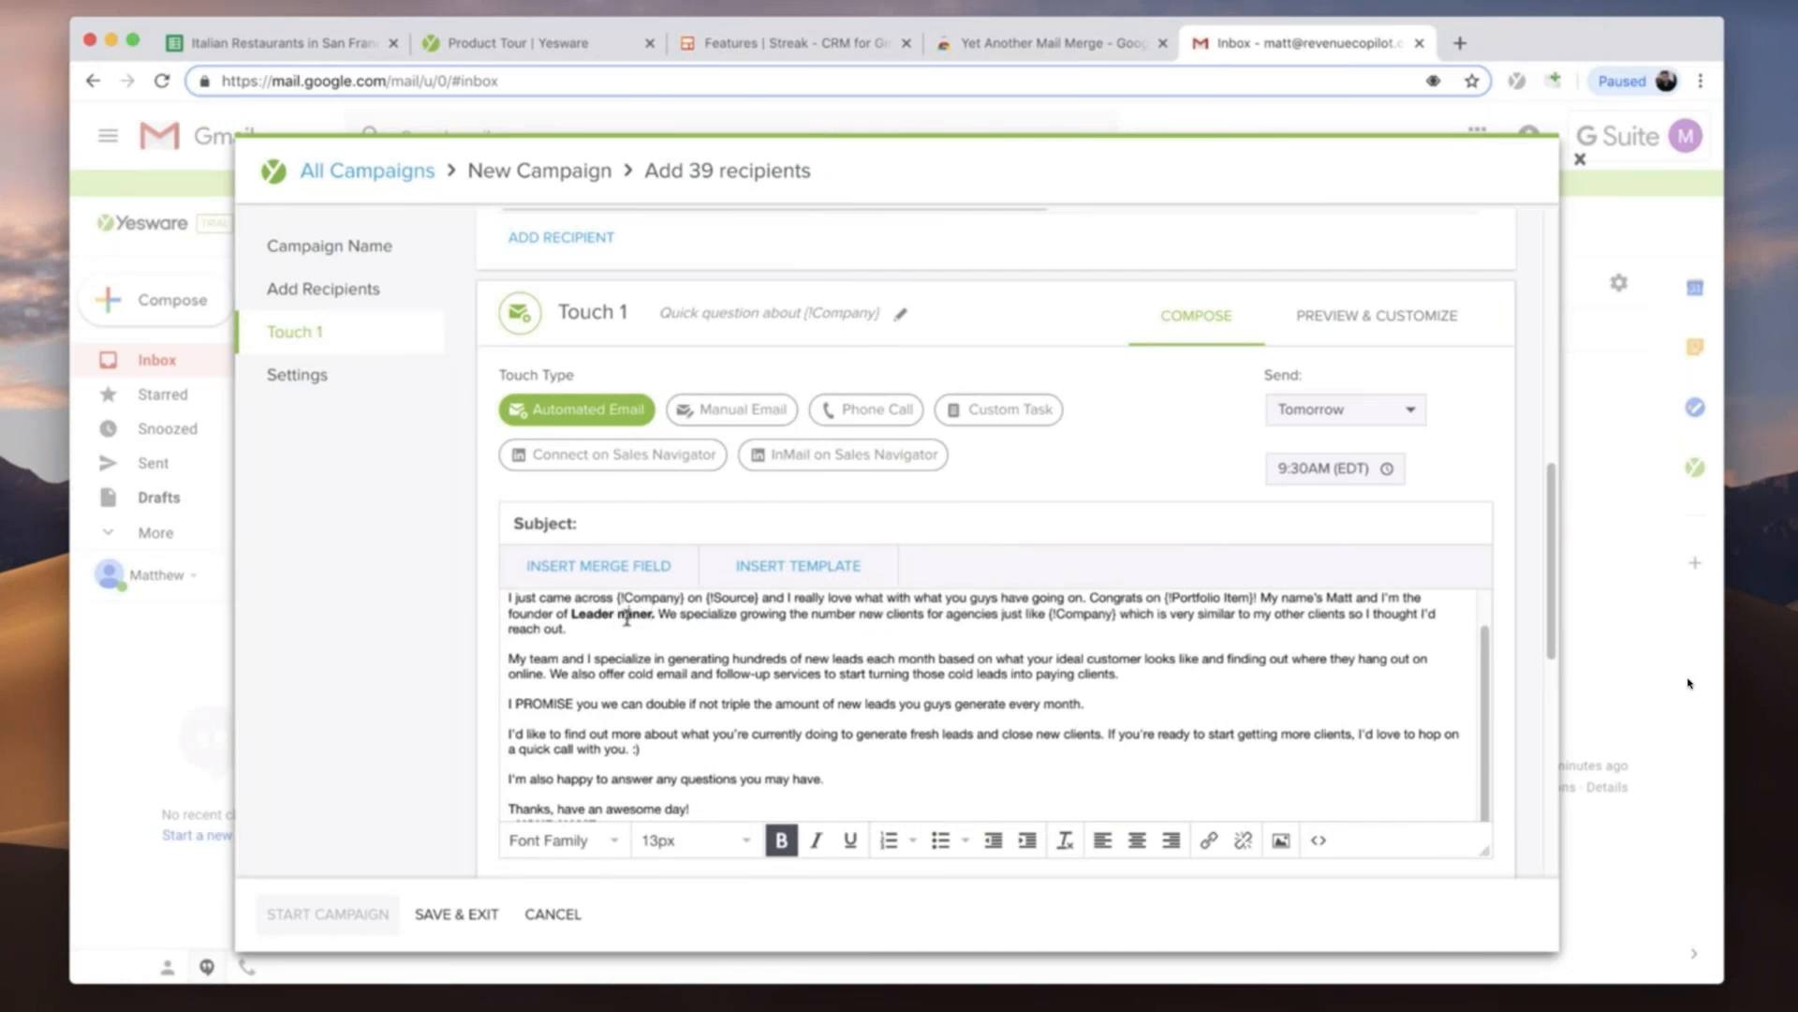
{"action": "type", "text": "M"}
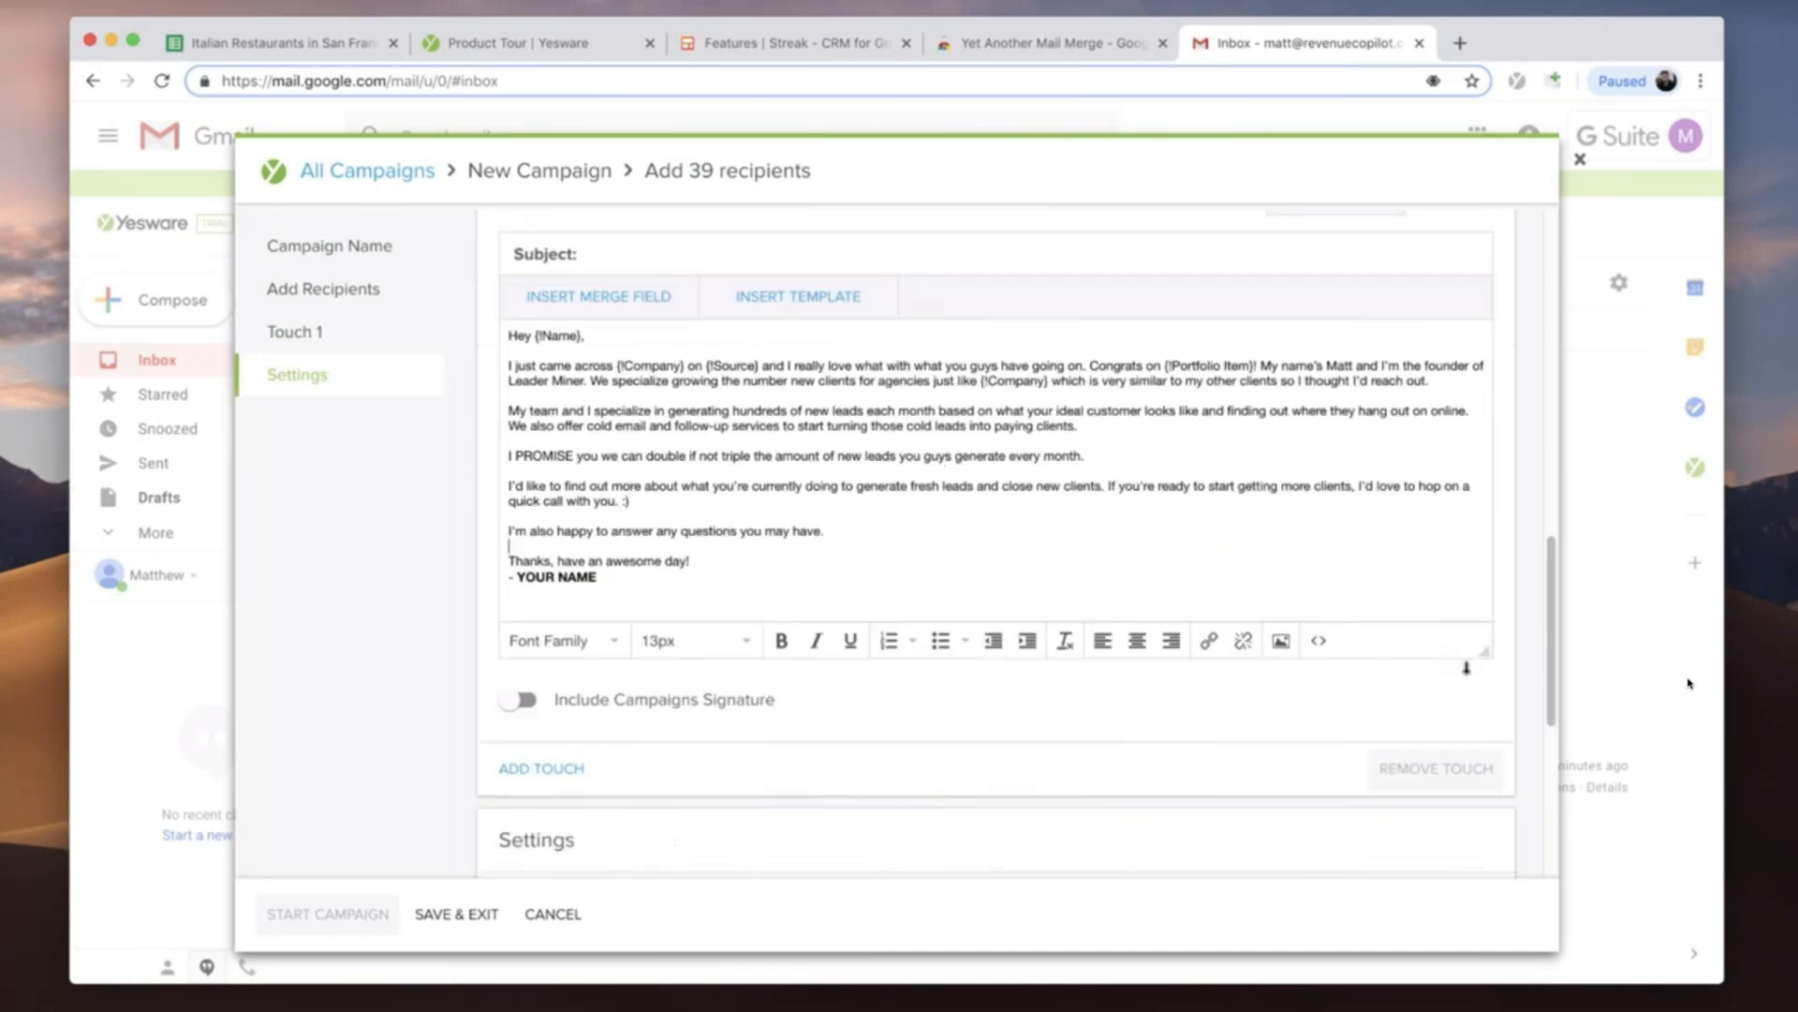
{"action": "left_click_drag", "start_coordinate": [1471, 661], "coordinate": [1470, 709]}
{"action": "left_click_drag", "start_coordinate": [597, 578], "coordinate": [521, 578]}
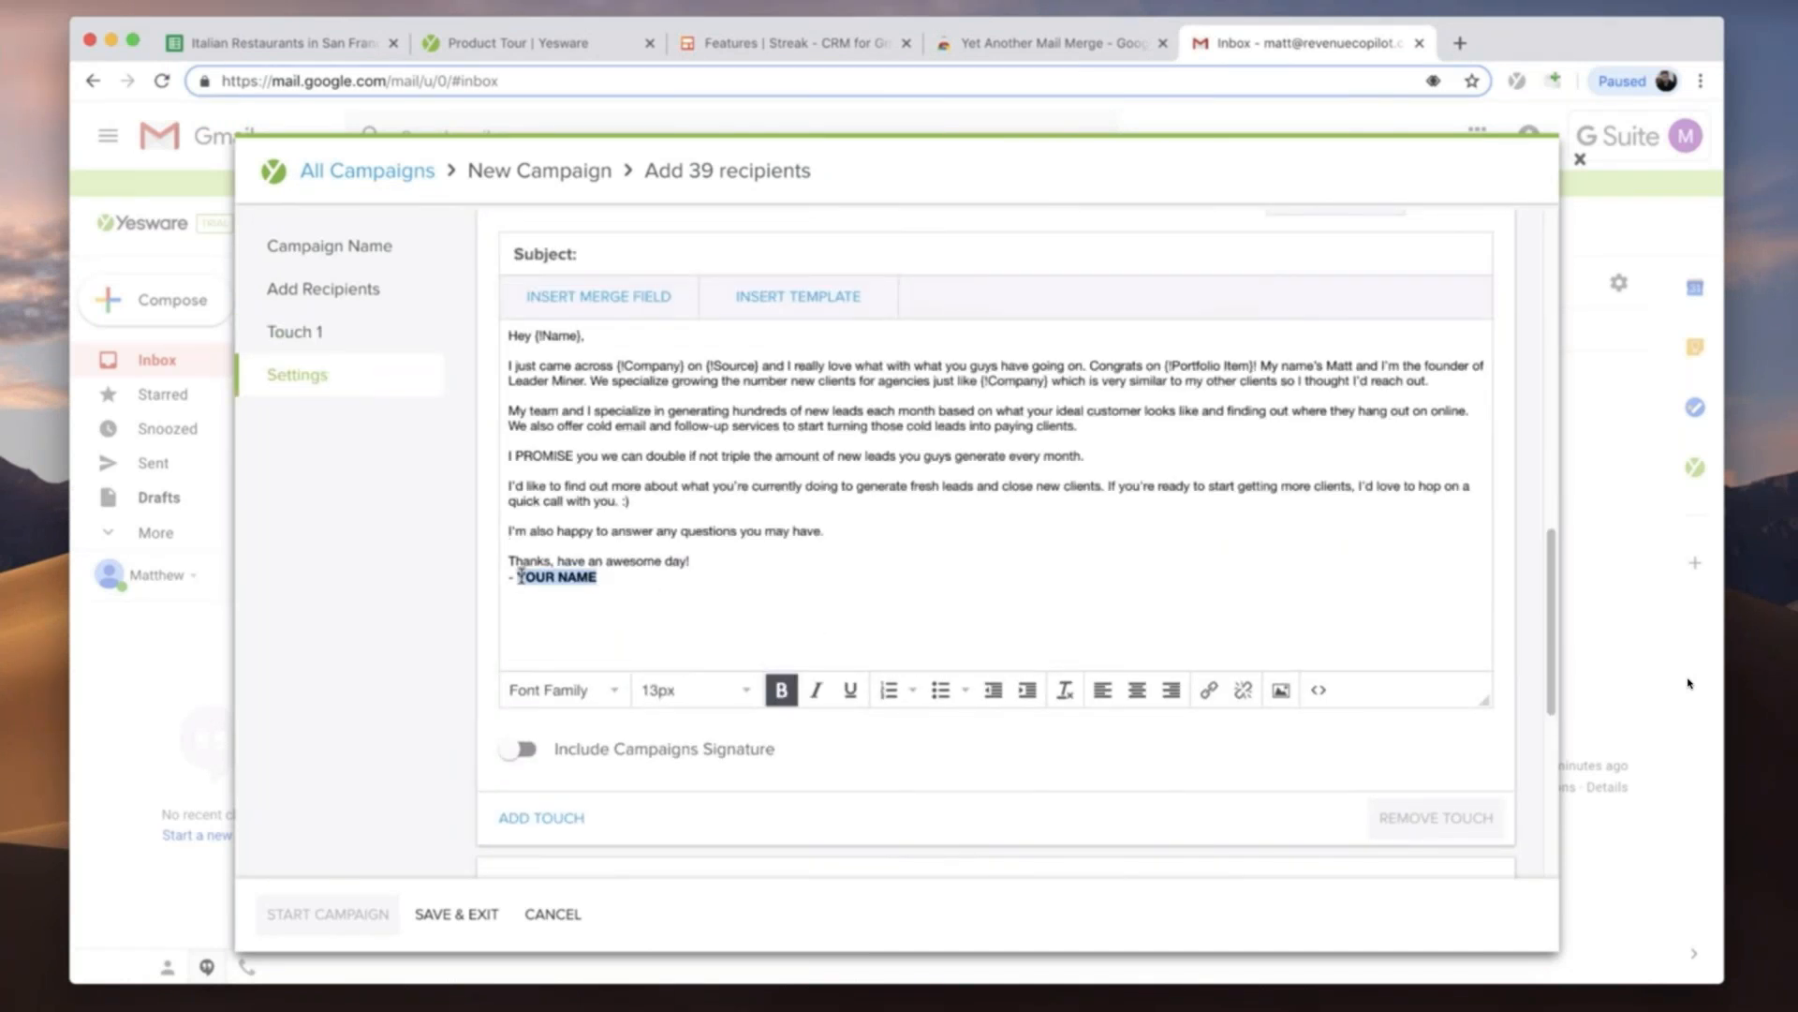
{"action": "type", "text": "M"}
- Preview the personalized Touch 1 email for a range of recipients and check the merged names, companies and portfolio items
{"action": "scroll", "coordinate": [523, 568], "scroll_direction": "up", "scroll_amount": 5}
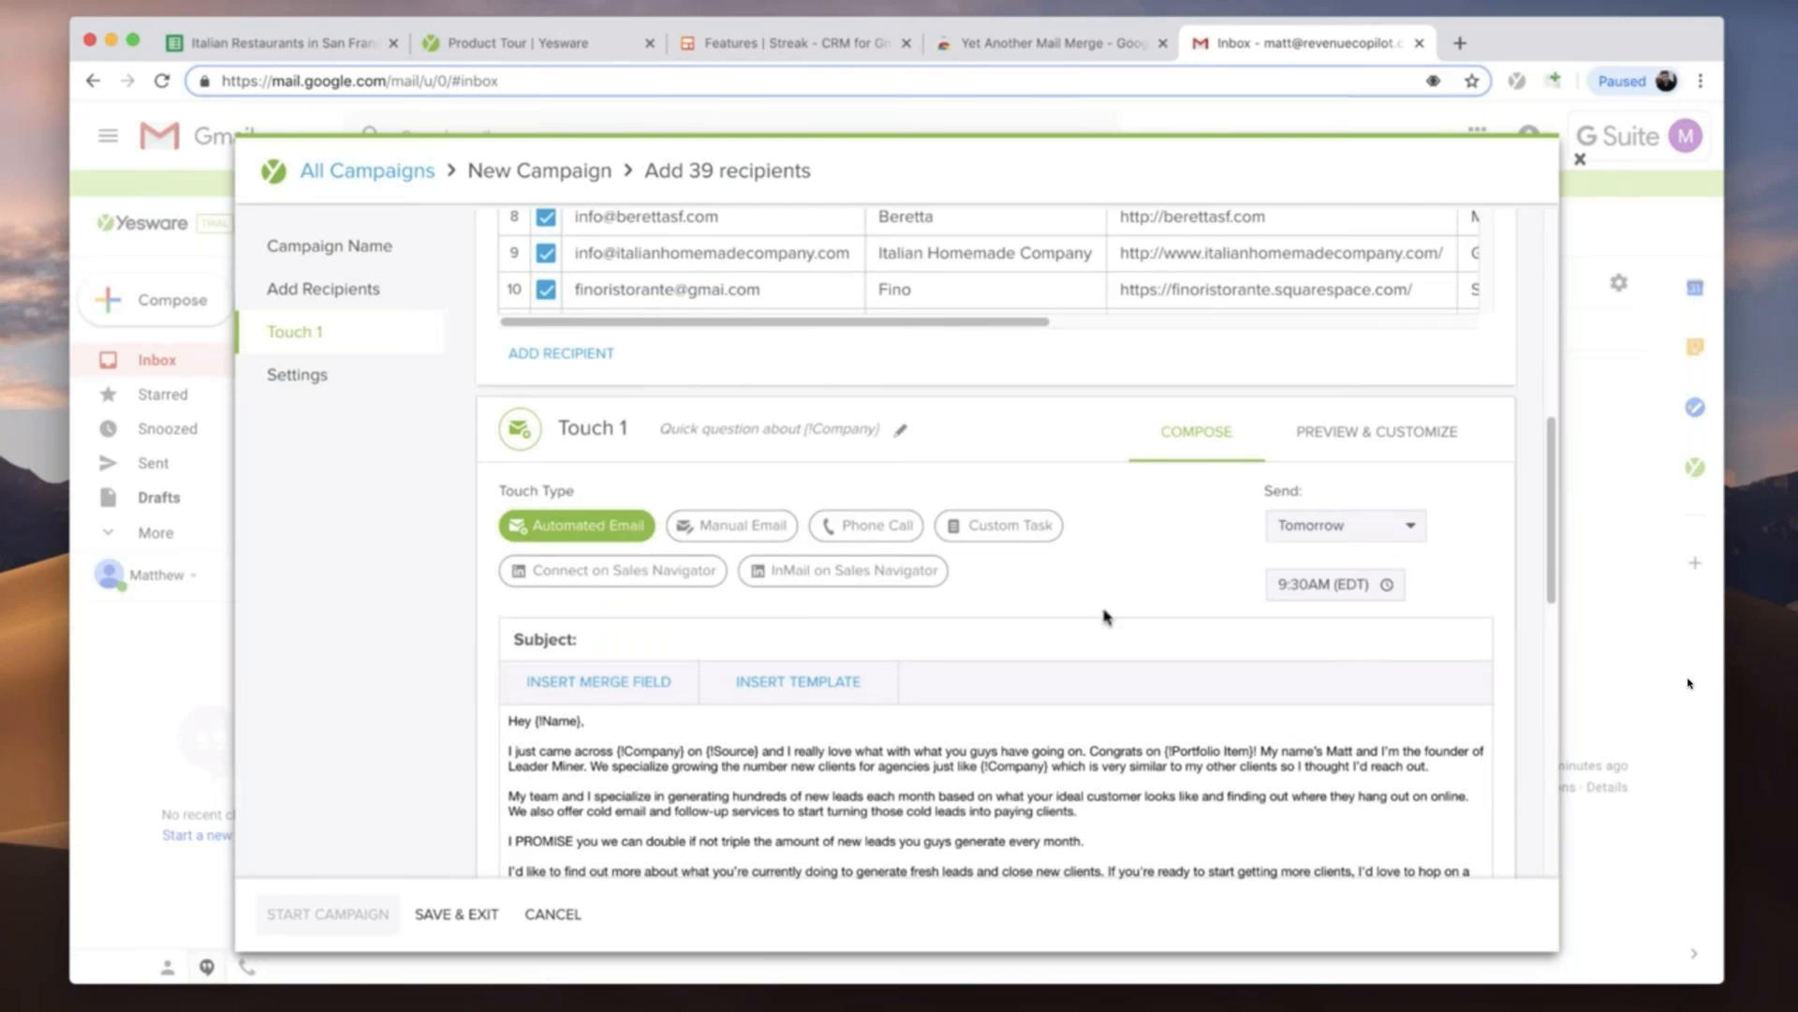
{"action": "left_click", "coordinate": [1377, 433]}
{"action": "scroll", "coordinate": [522, 390], "scroll_direction": "down", "scroll_amount": 3}
{"action": "left_click", "coordinate": [529, 389]}
{"action": "left_click", "coordinate": [533, 427]}
{"action": "left_click", "coordinate": [533, 548]}
{"action": "left_click", "coordinate": [533, 588]}
{"action": "left_click", "coordinate": [533, 629]}
{"action": "left_click", "coordinate": [533, 669]}
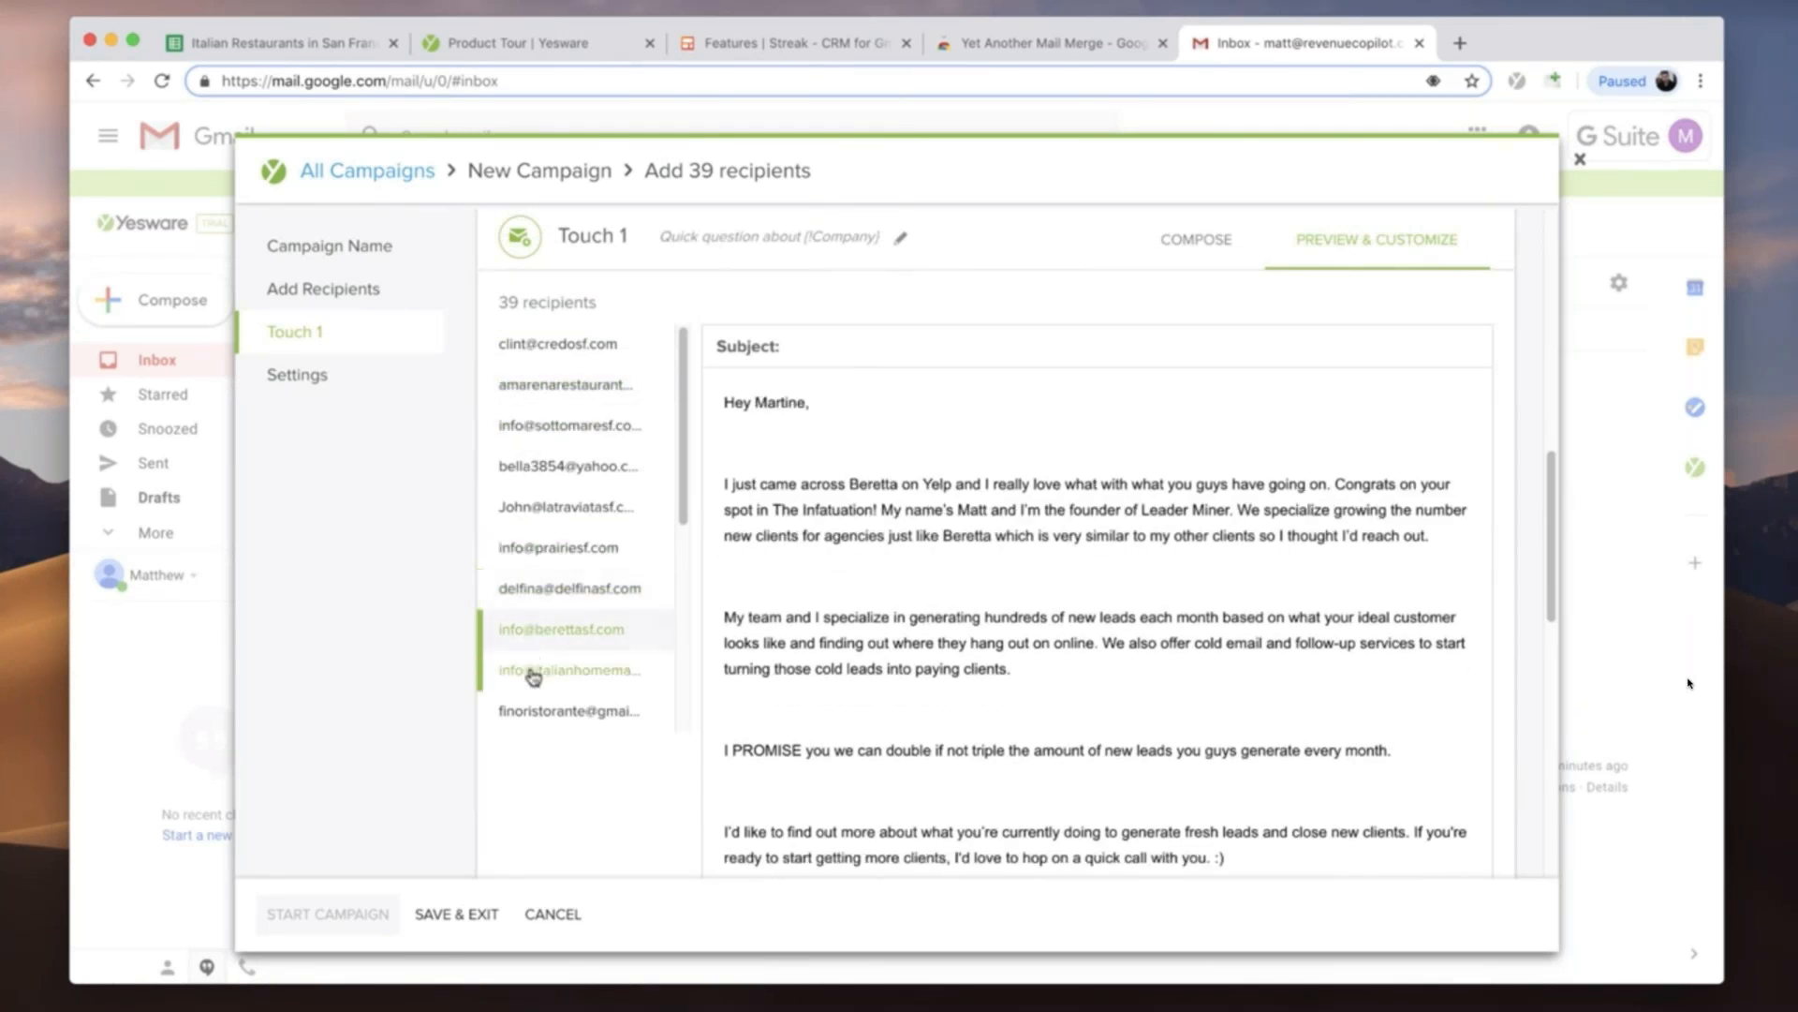
{"action": "left_click", "coordinate": [537, 711]}
{"action": "scroll", "coordinate": [540, 562], "scroll_direction": "down", "scroll_amount": 3}
{"action": "left_click", "coordinate": [538, 464]}
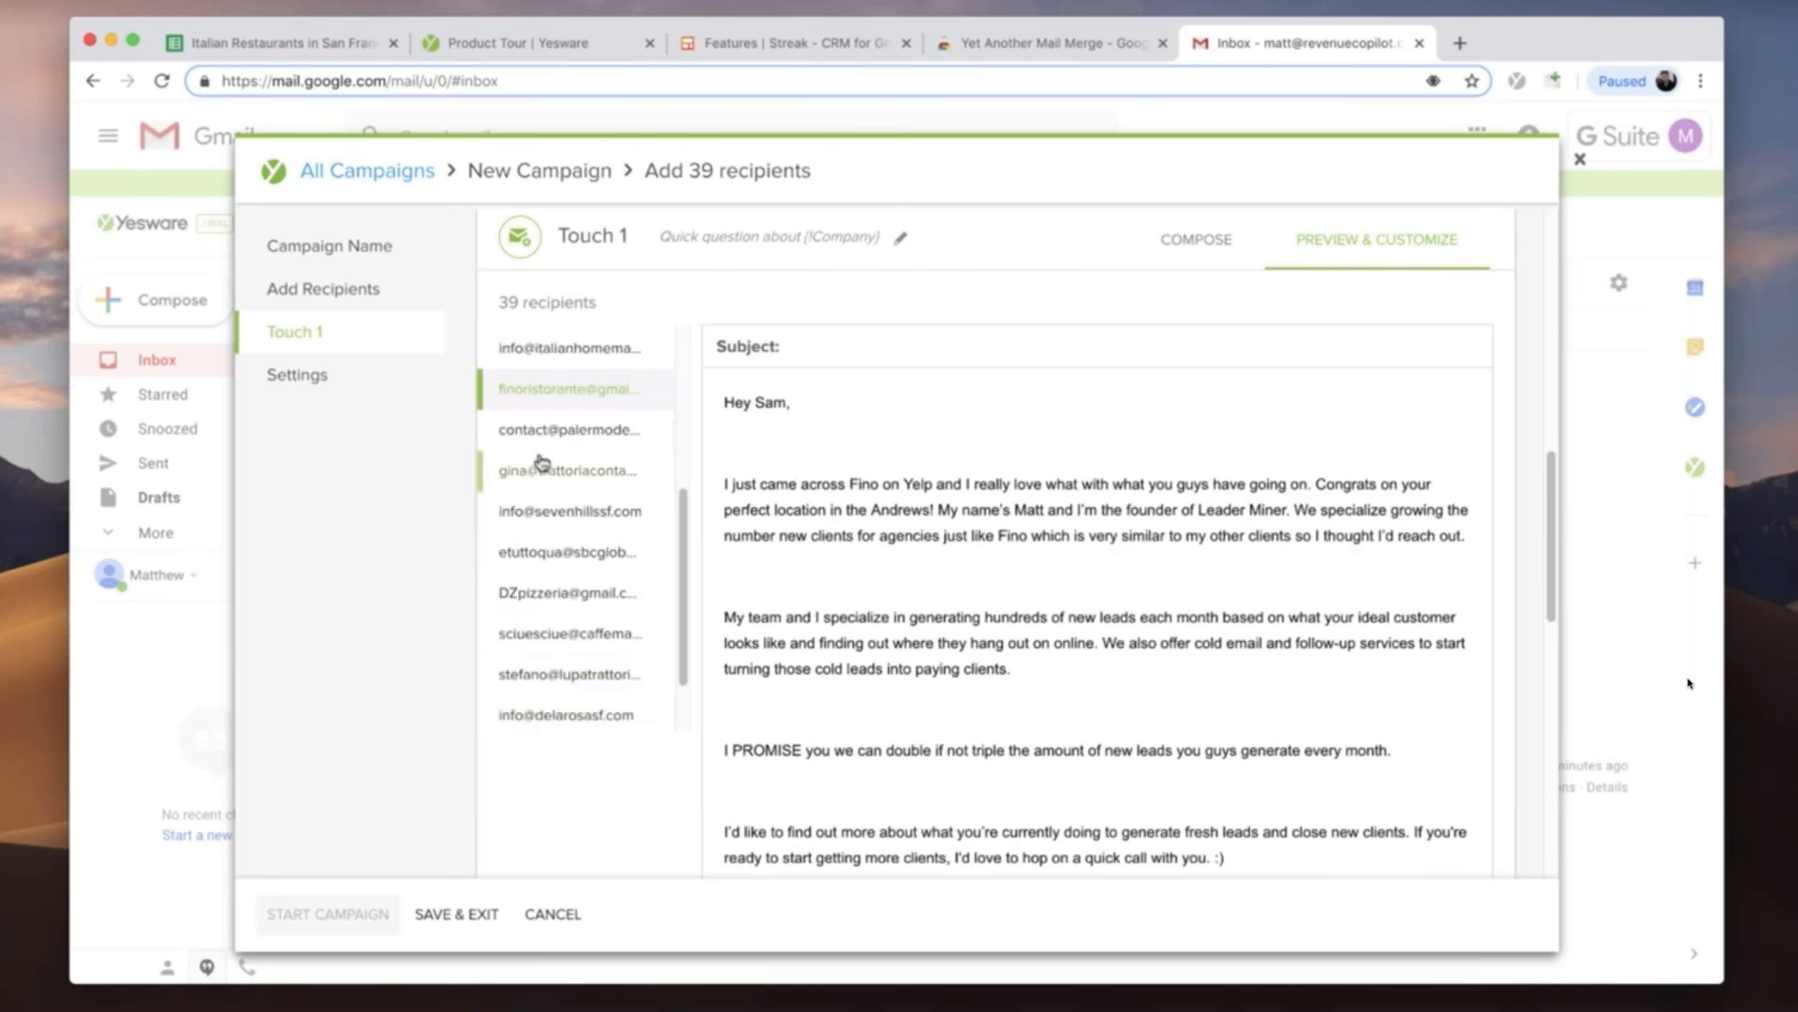
{"action": "left_click", "coordinate": [539, 470]}
{"action": "left_click", "coordinate": [548, 516]}
{"action": "left_click", "coordinate": [544, 553]}
{"action": "left_click", "coordinate": [544, 593]}
{"action": "left_click", "coordinate": [542, 553]}
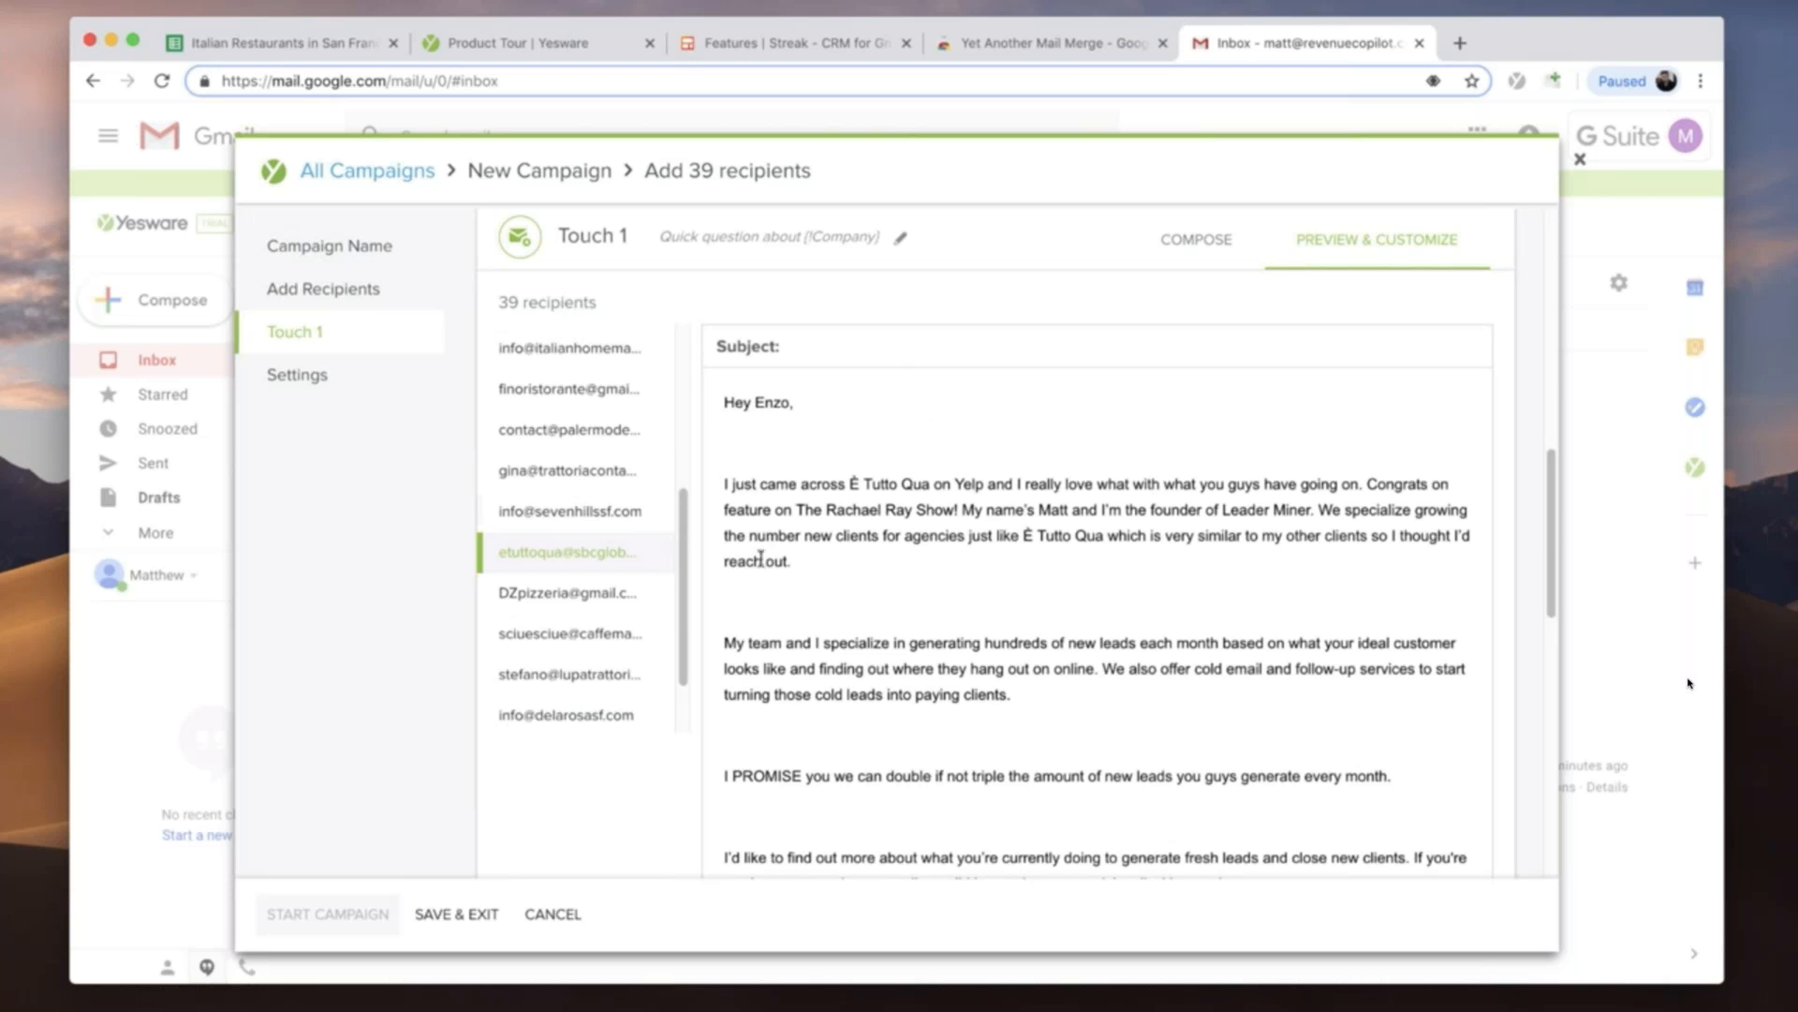
{"action": "left_click", "coordinate": [548, 594]}
{"action": "left_click", "coordinate": [555, 675]}
{"action": "left_click", "coordinate": [560, 715]}
{"action": "scroll", "coordinate": [618, 655], "scroll_direction": "down", "scroll_amount": 5}
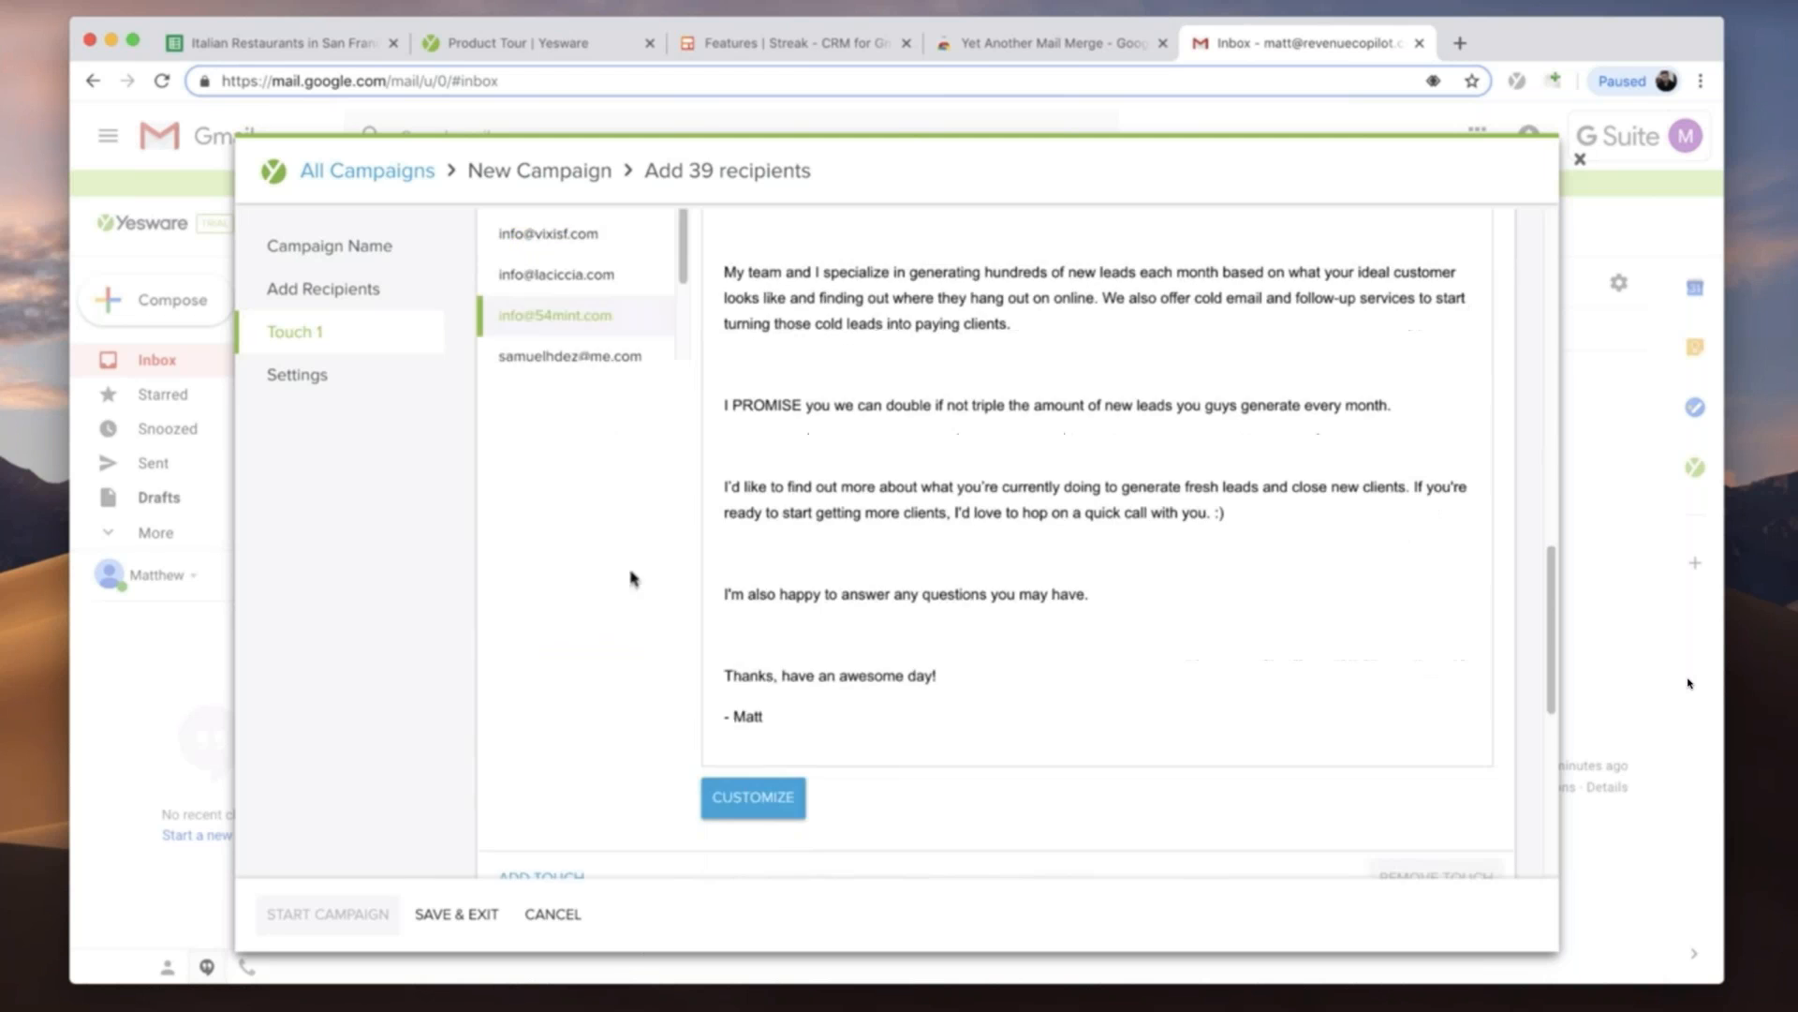
- Review the campaign settings and accept the Gmail daily message limit acknowledgement
{"action": "scroll", "coordinate": [550, 583], "scroll_direction": "down", "scroll_amount": 4}
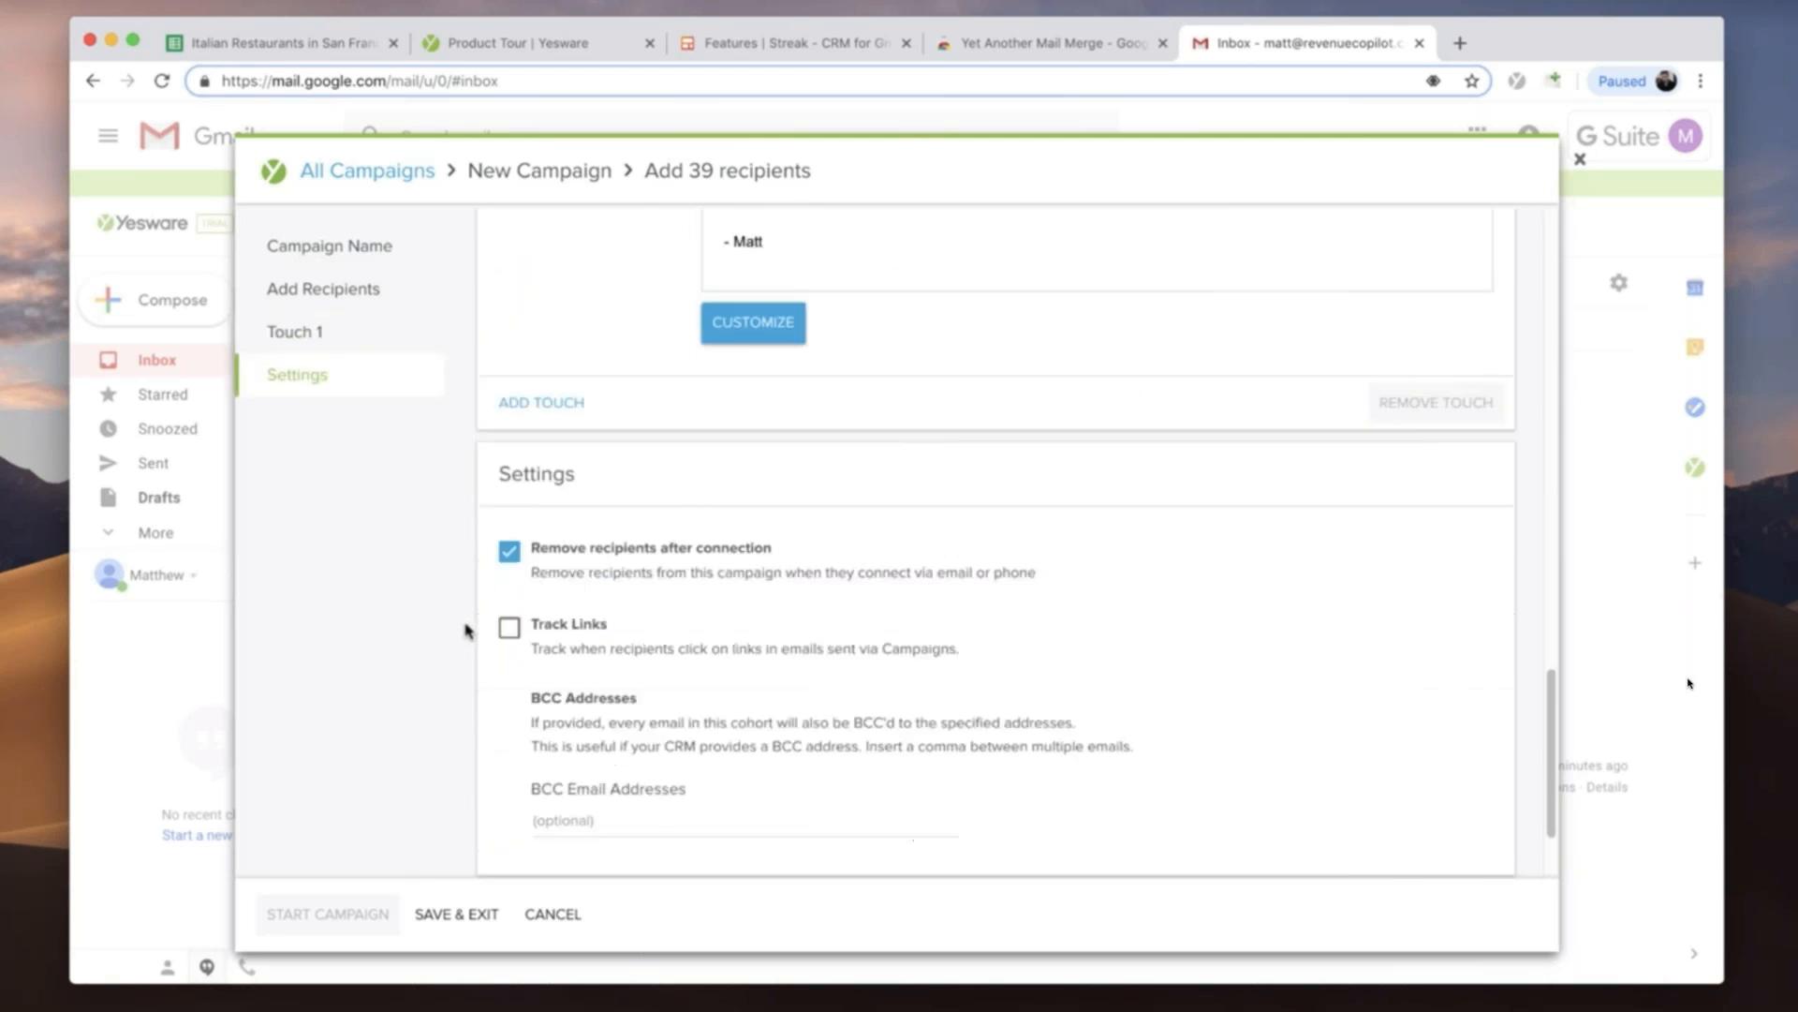
{"action": "scroll", "coordinate": [468, 629], "scroll_direction": "down", "scroll_amount": 1}
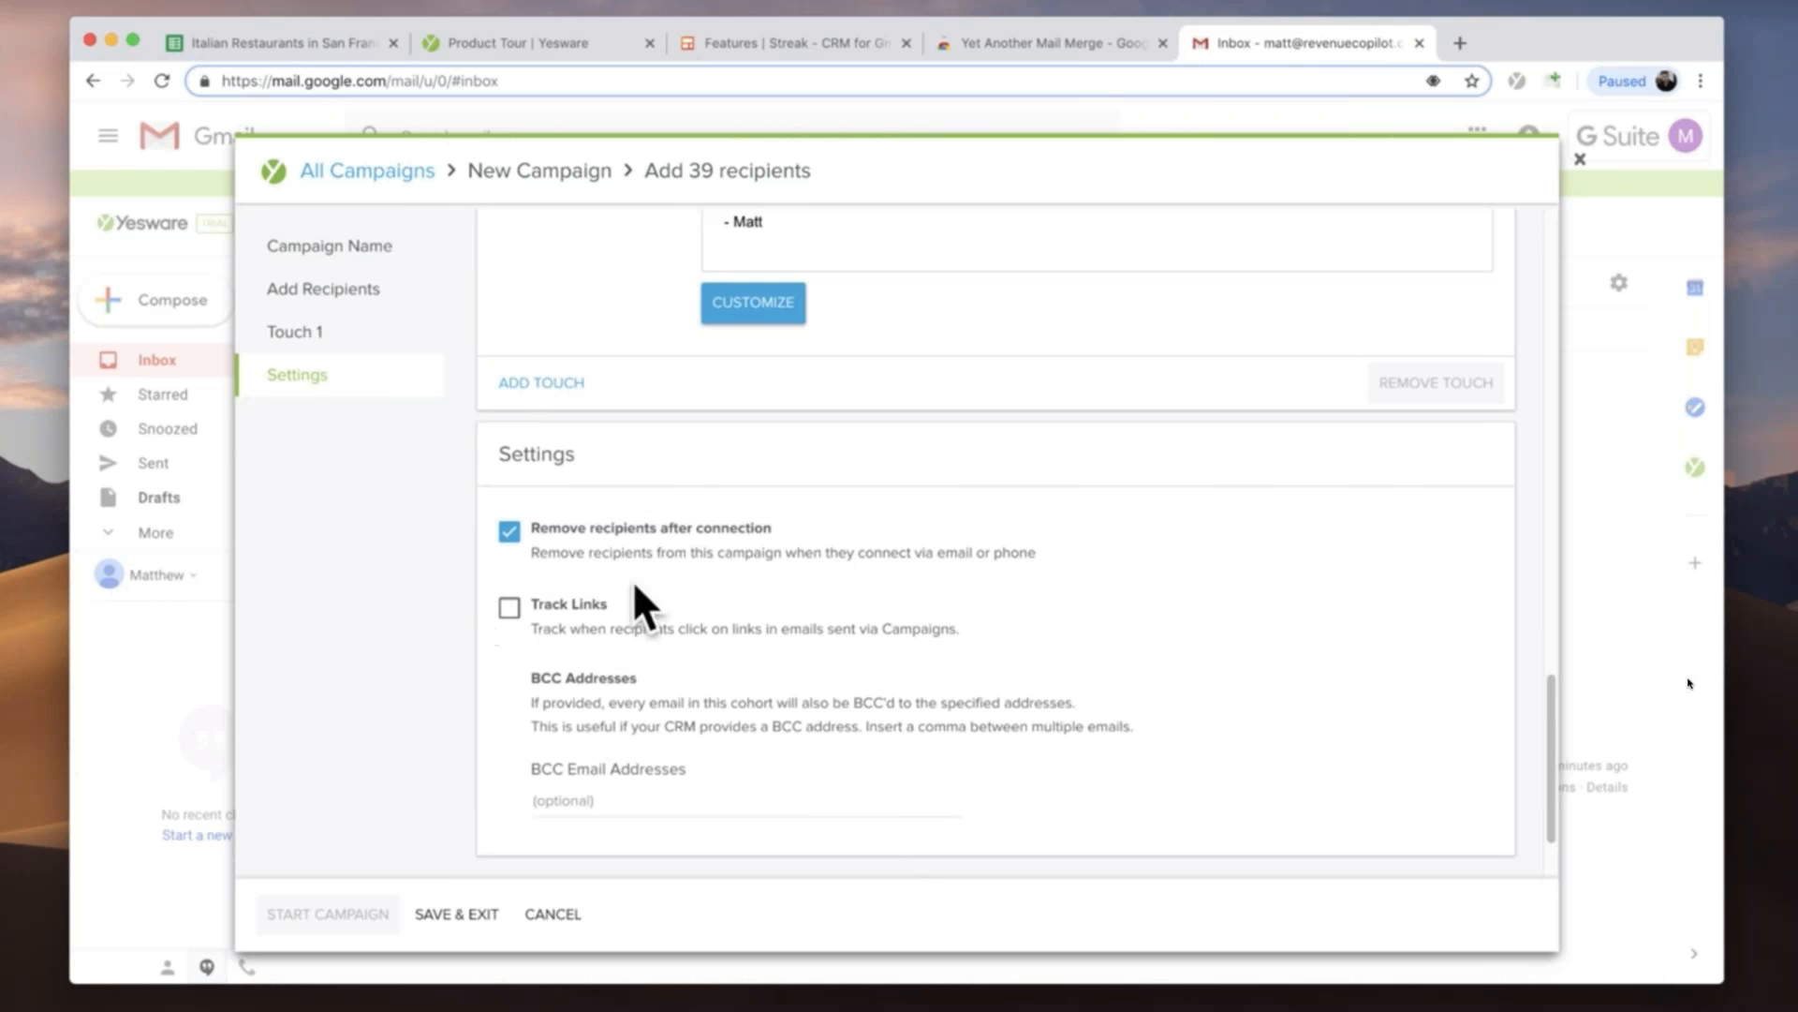
{"action": "scroll", "coordinate": [562, 646], "scroll_direction": "down", "scroll_amount": 2}
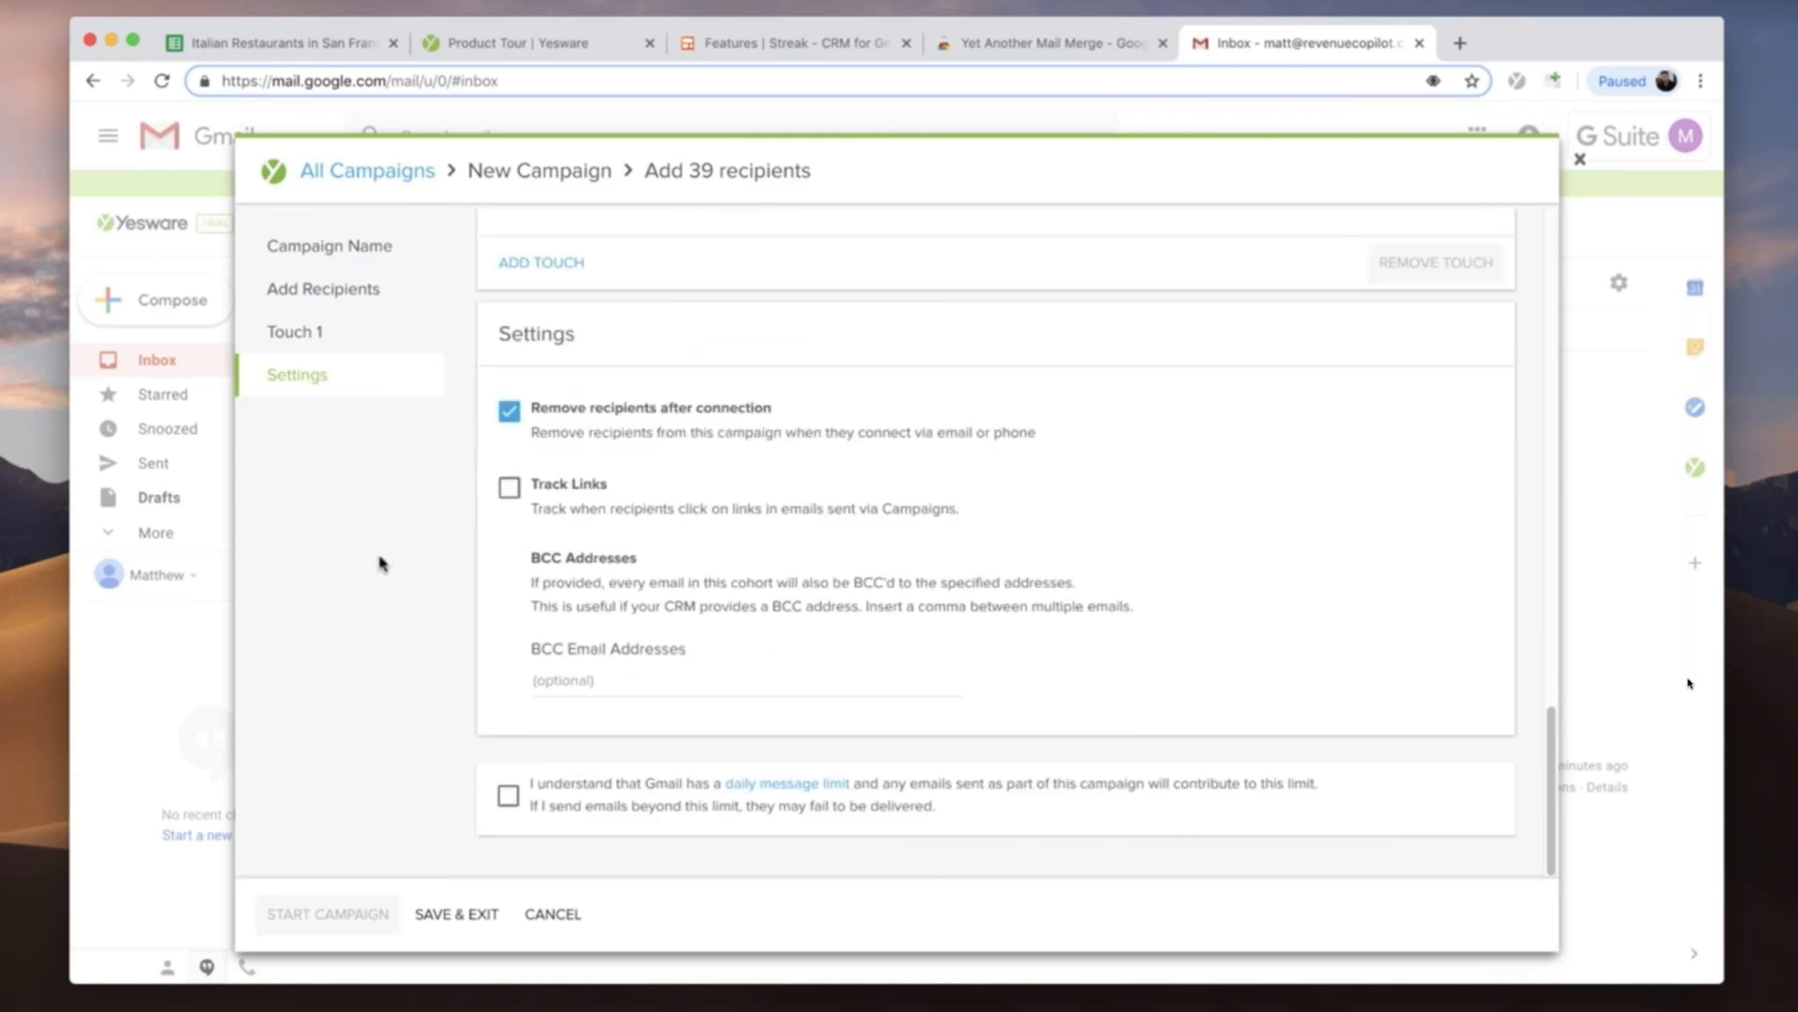
{"action": "left_click", "coordinate": [508, 795]}
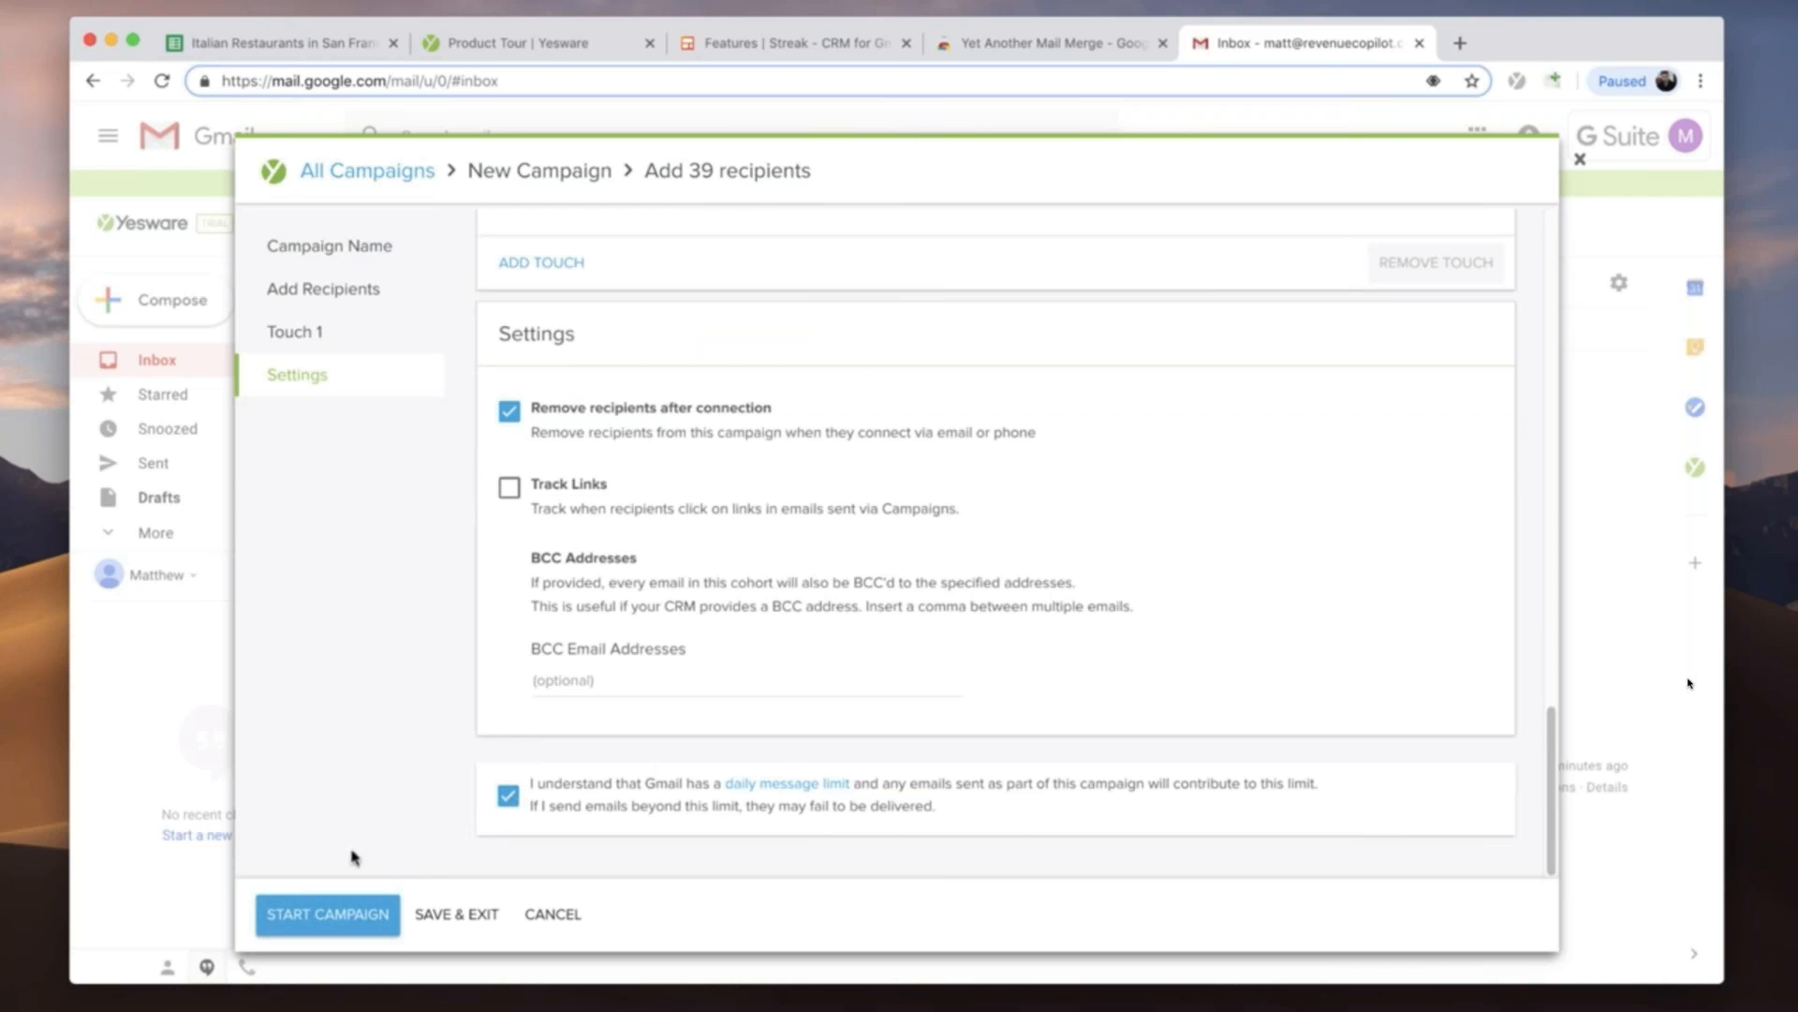
{"action": "left_click", "coordinate": [323, 926]}
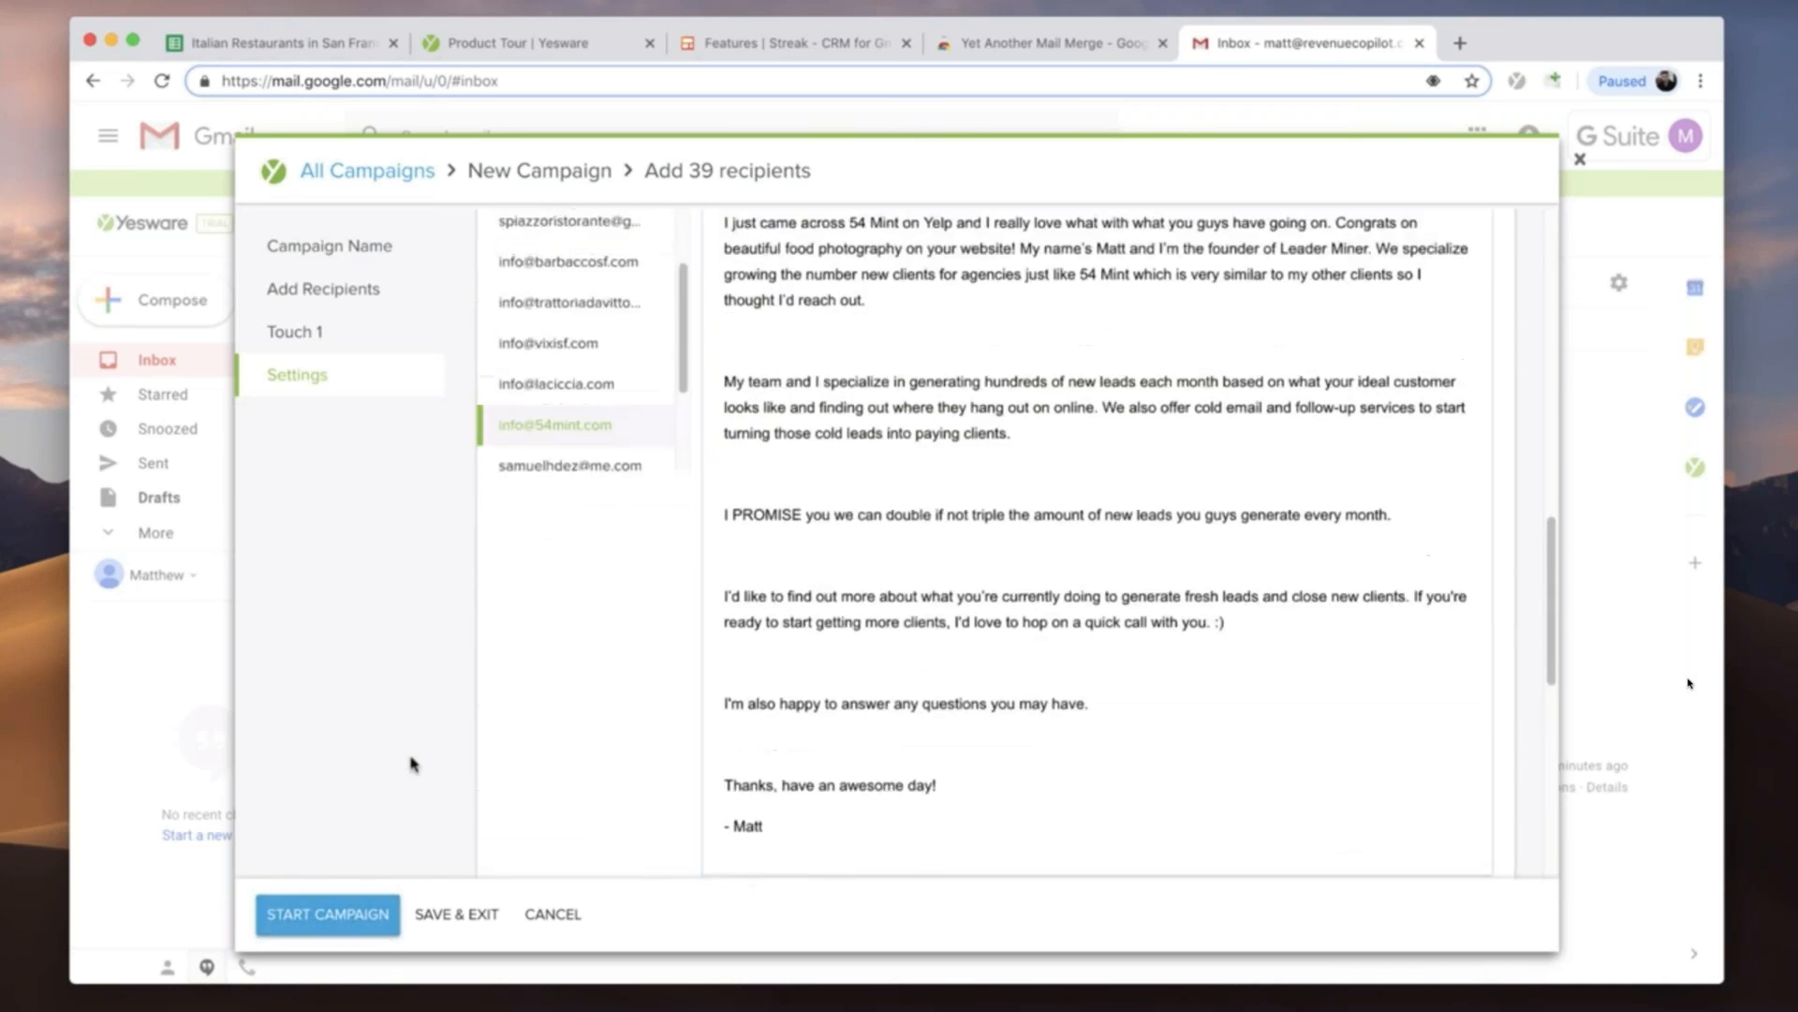
- Add a second touch to the campaign and look back over the Touch 1 message
{"action": "scroll", "coordinate": [358, 689], "scroll_direction": "up", "scroll_amount": 6}
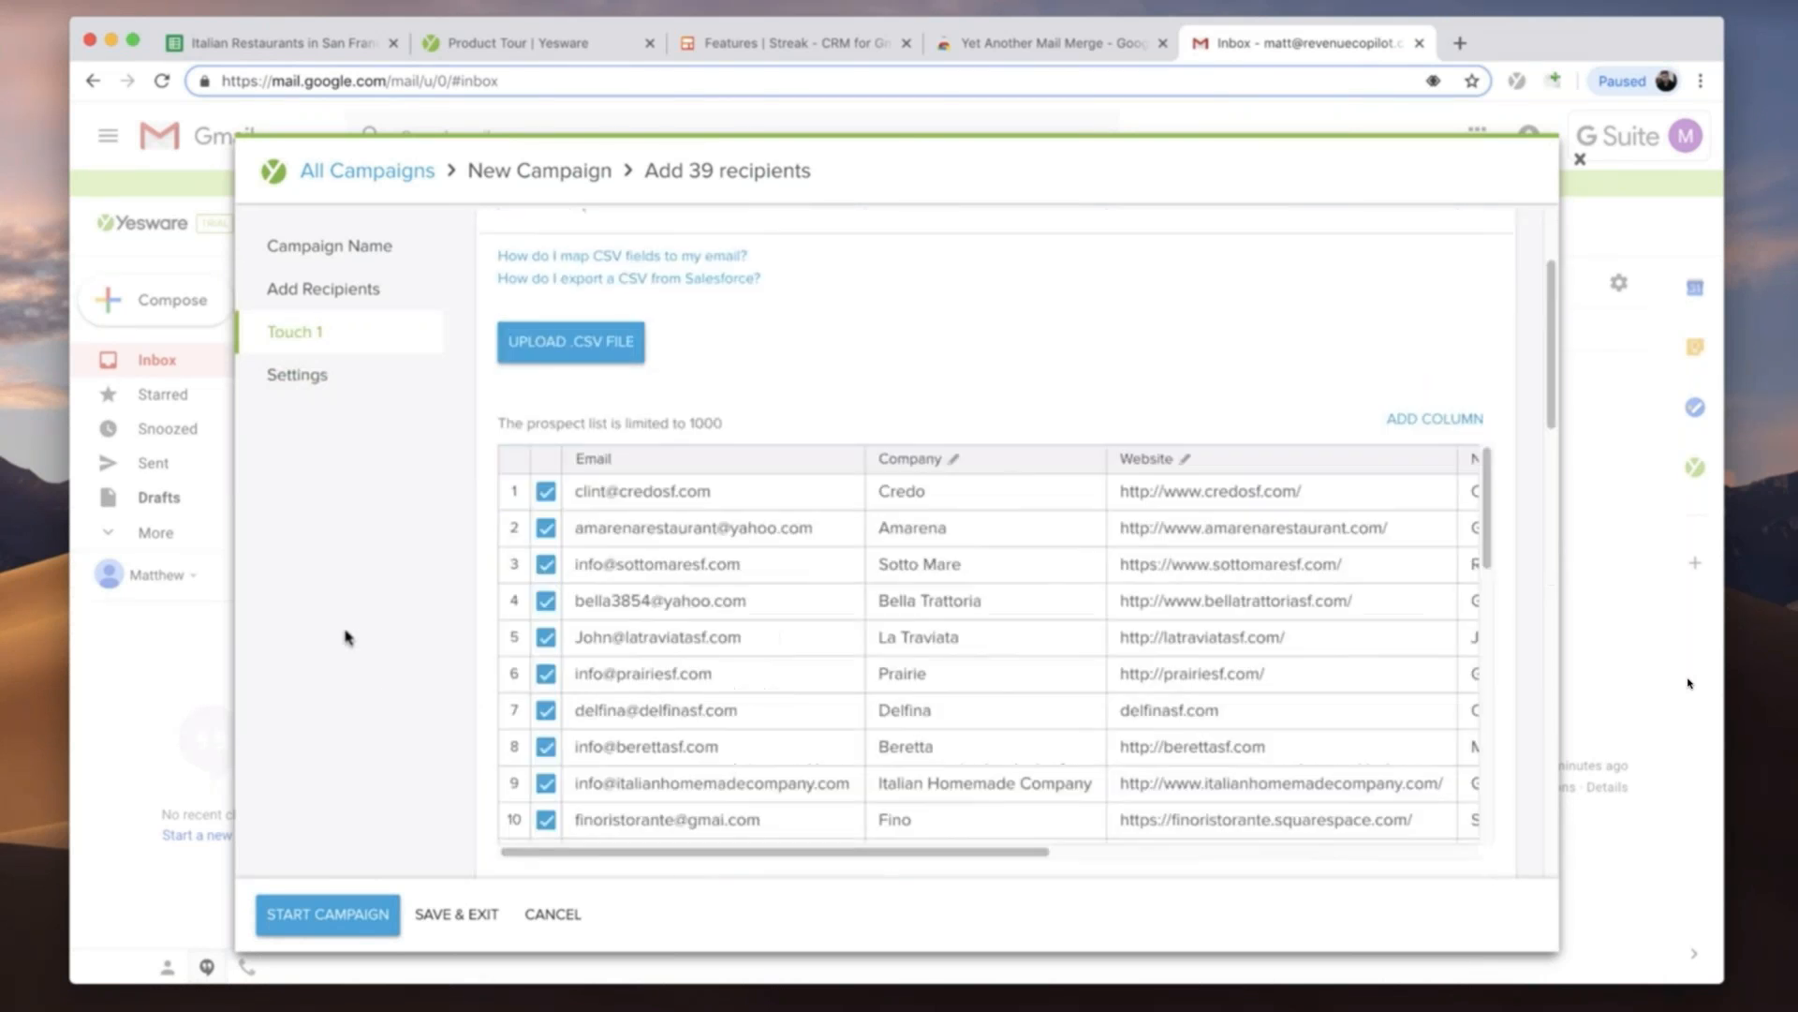
{"action": "left_click_drag", "start_coordinate": [738, 849], "coordinate": [642, 815]}
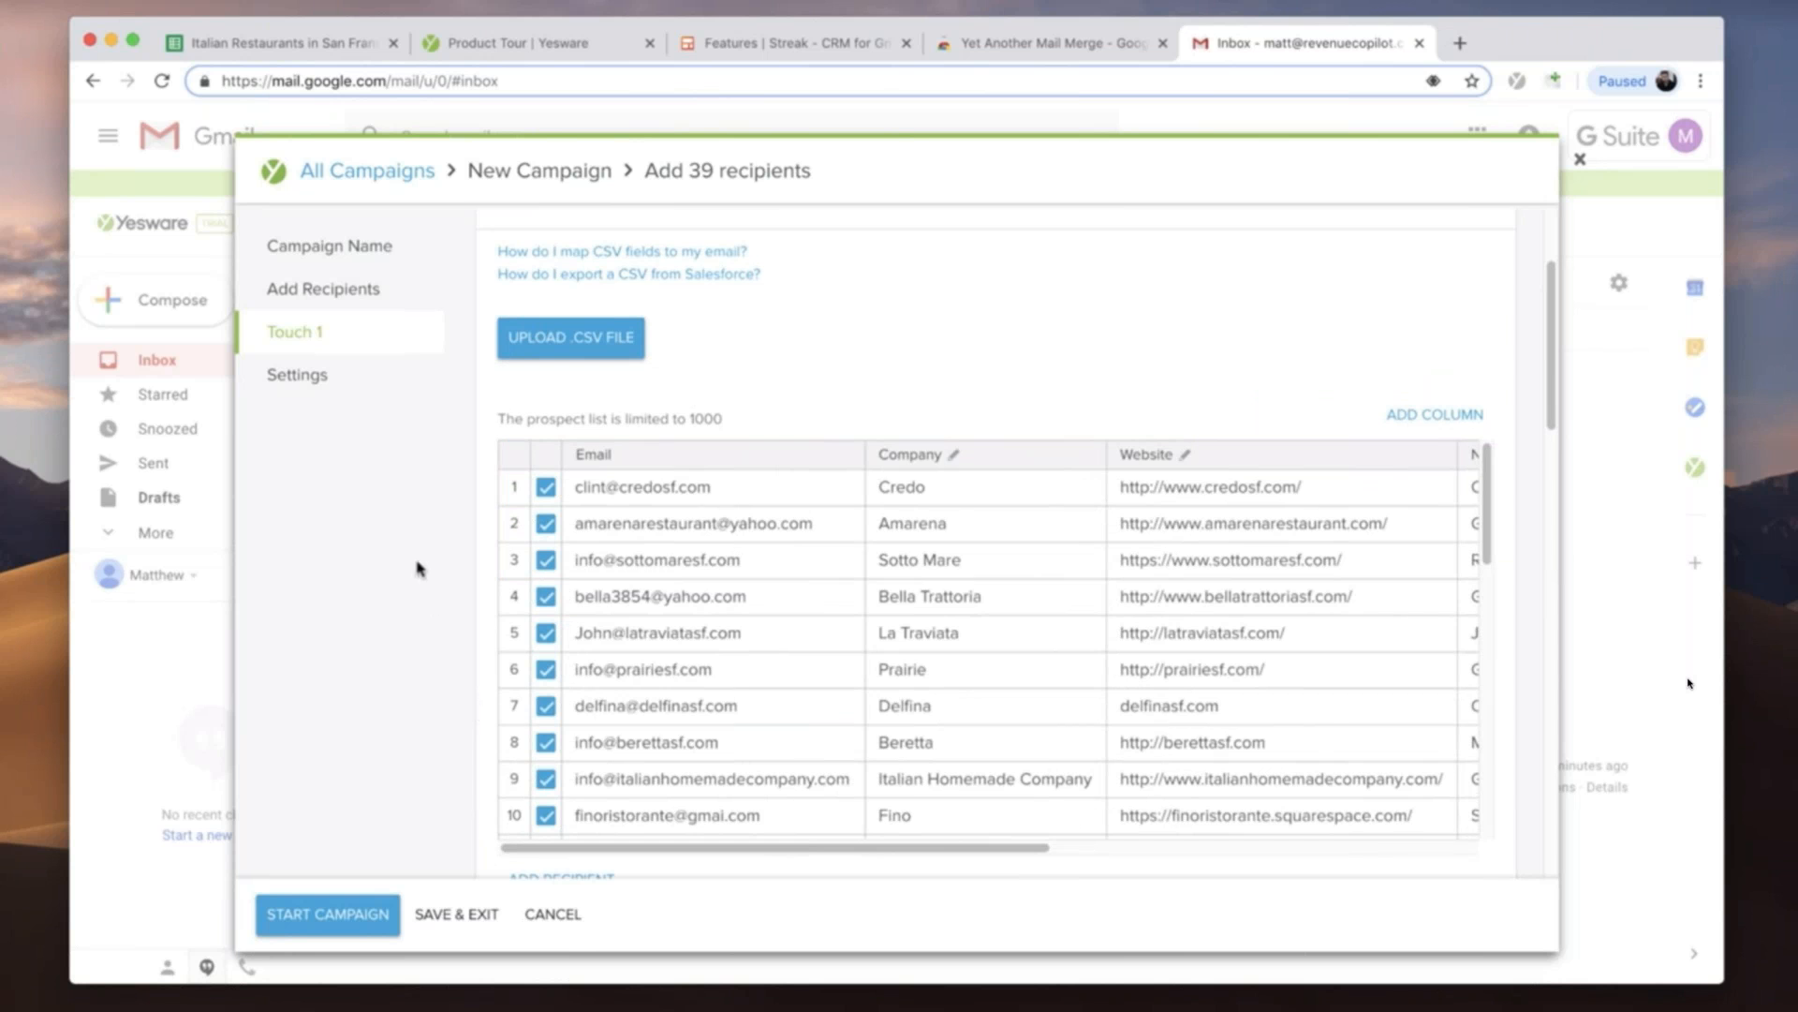
{"action": "scroll", "coordinate": [419, 569], "scroll_direction": "down", "scroll_amount": 6}
{"action": "scroll", "coordinate": [418, 569], "scroll_direction": "down", "scroll_amount": 5}
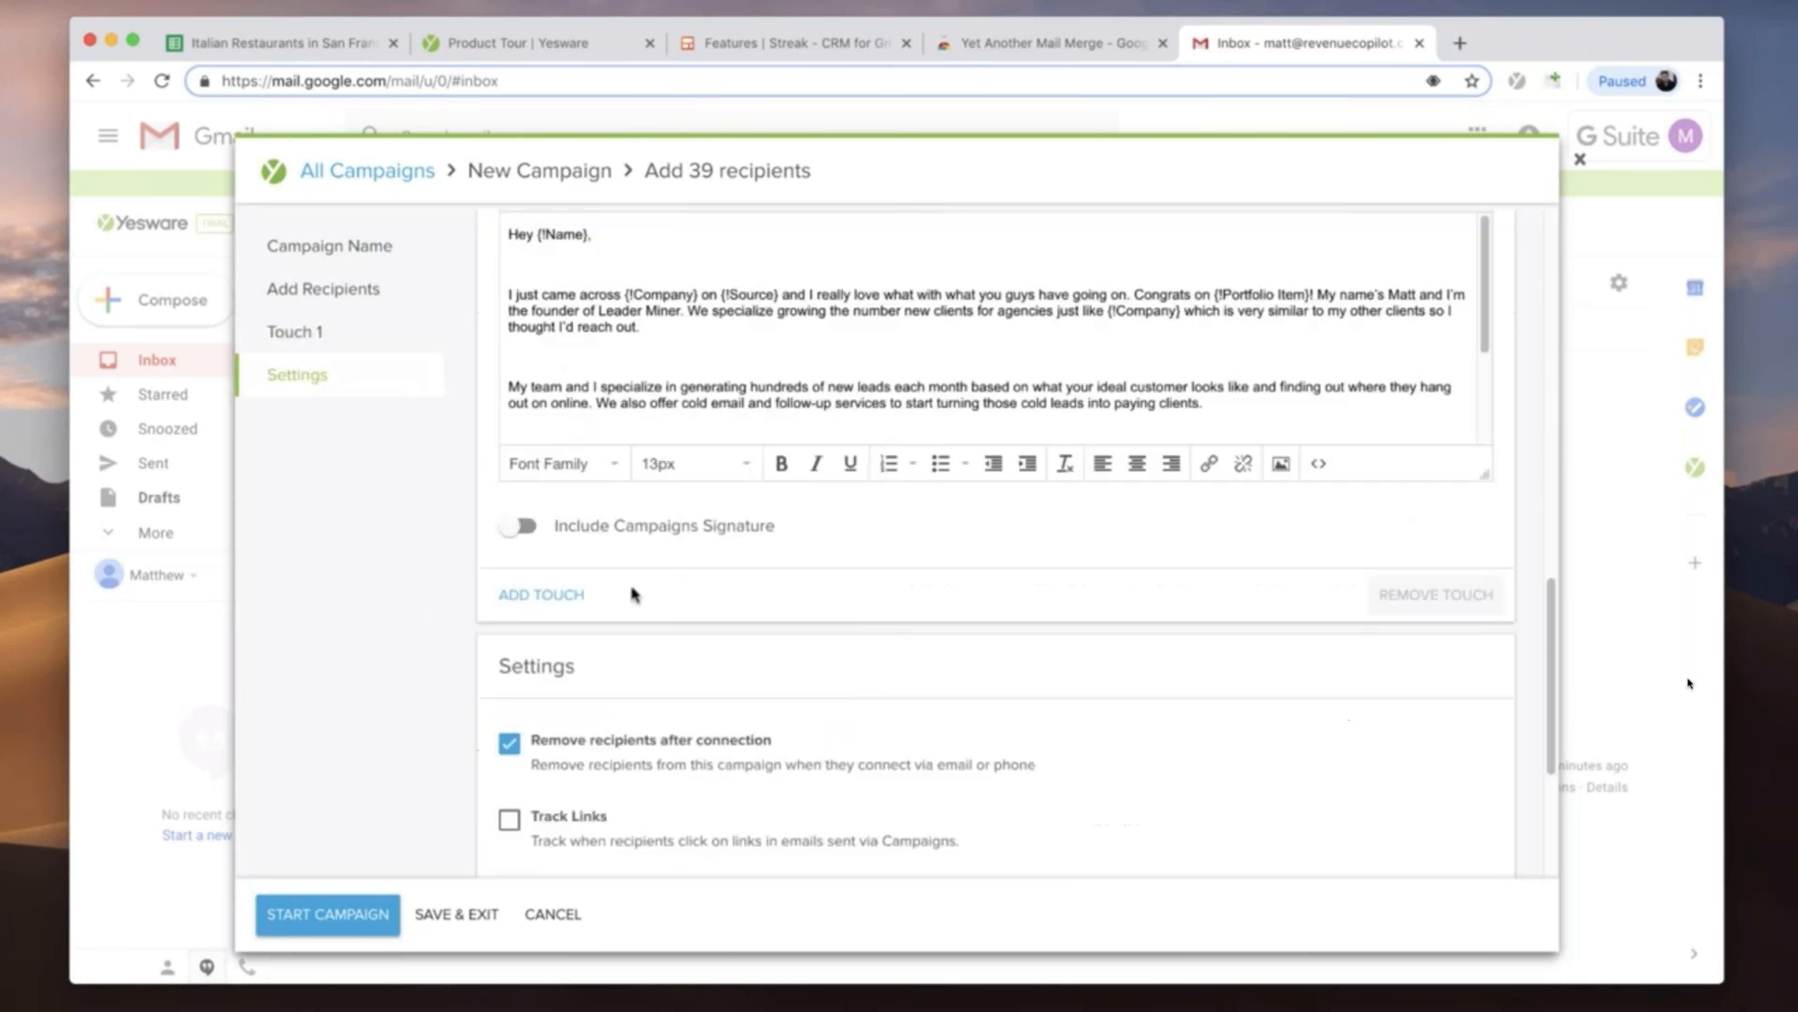
{"action": "left_click", "coordinate": [541, 599]}
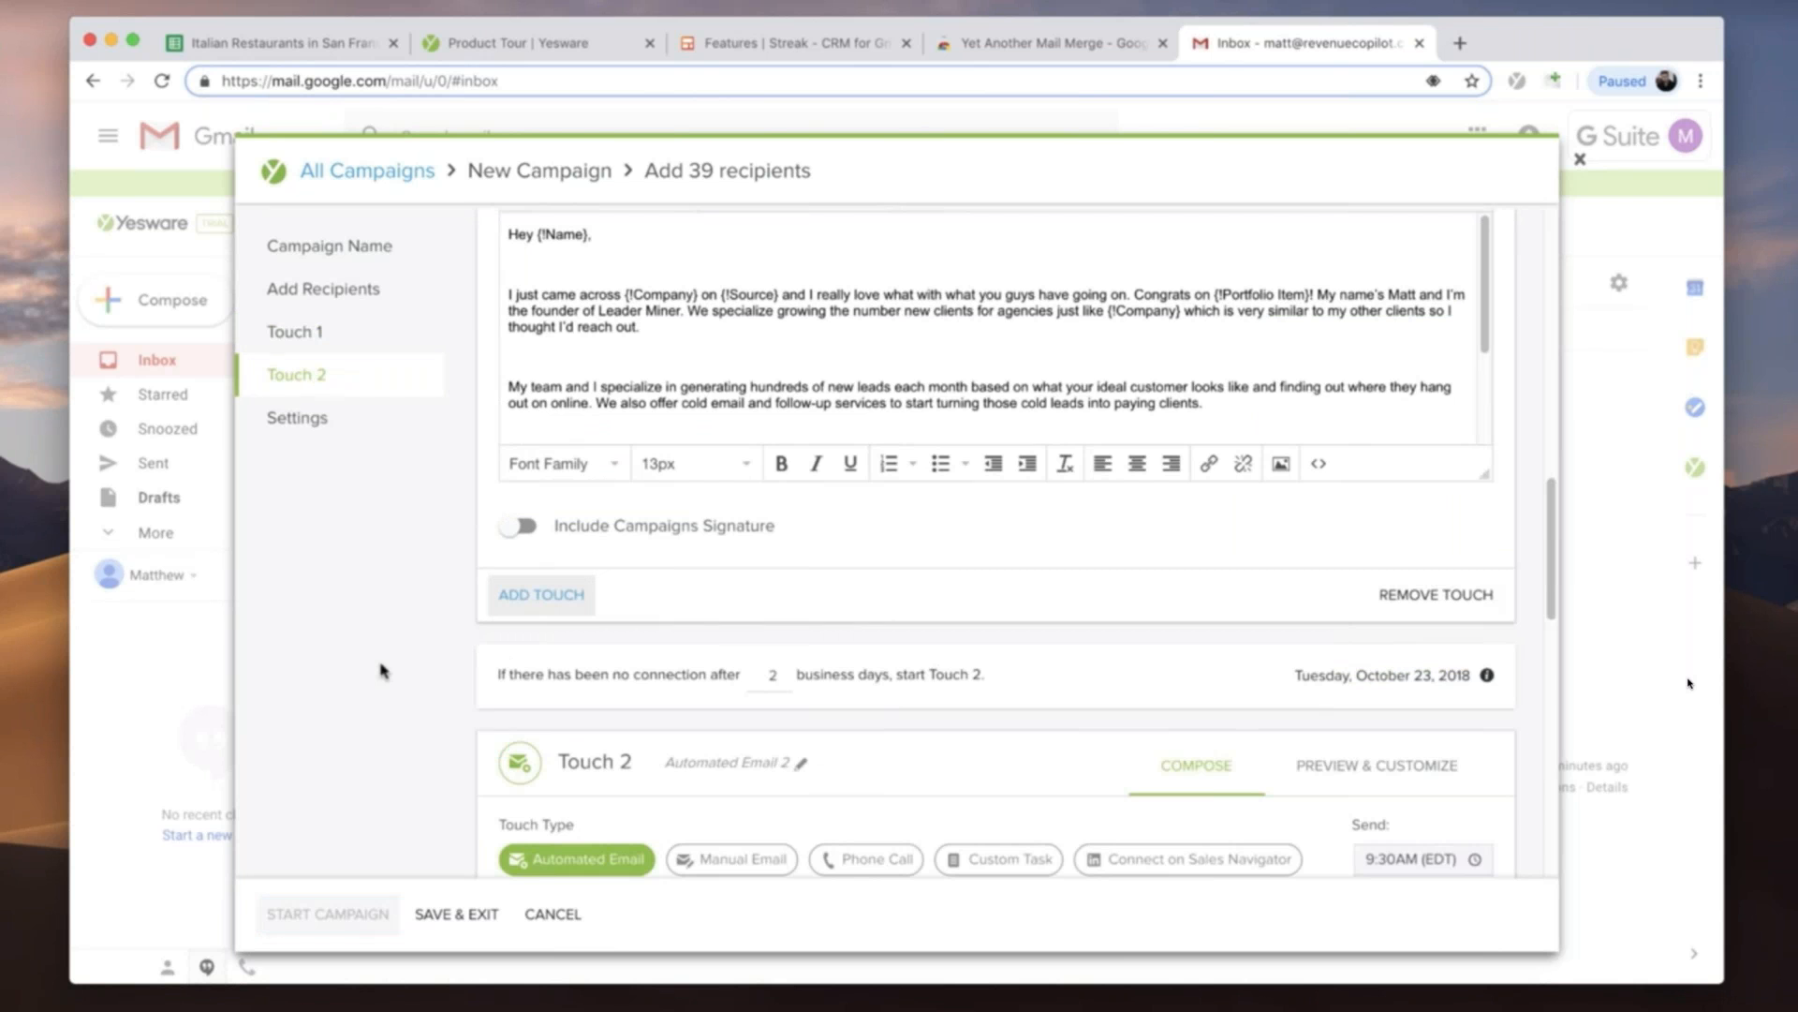
{"action": "scroll", "coordinate": [381, 670], "scroll_direction": "up", "scroll_amount": 5}
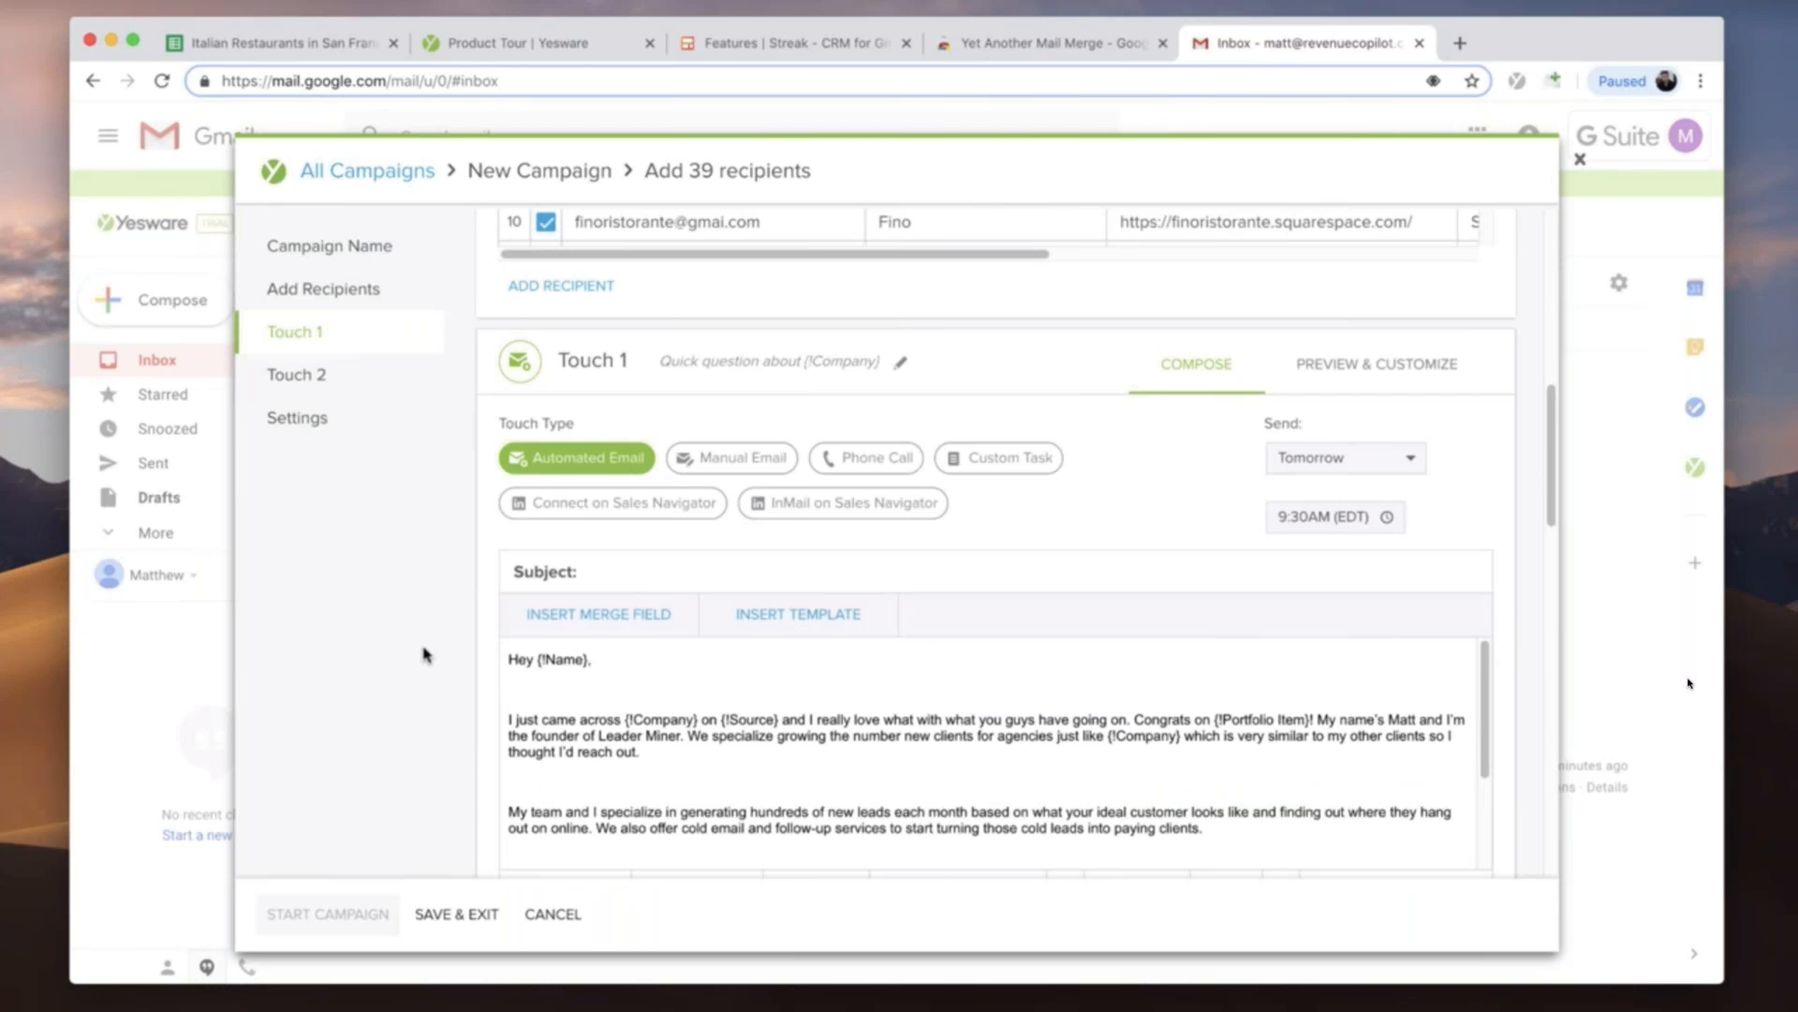
{"action": "scroll", "coordinate": [596, 656], "scroll_direction": "down", "scroll_amount": 5}
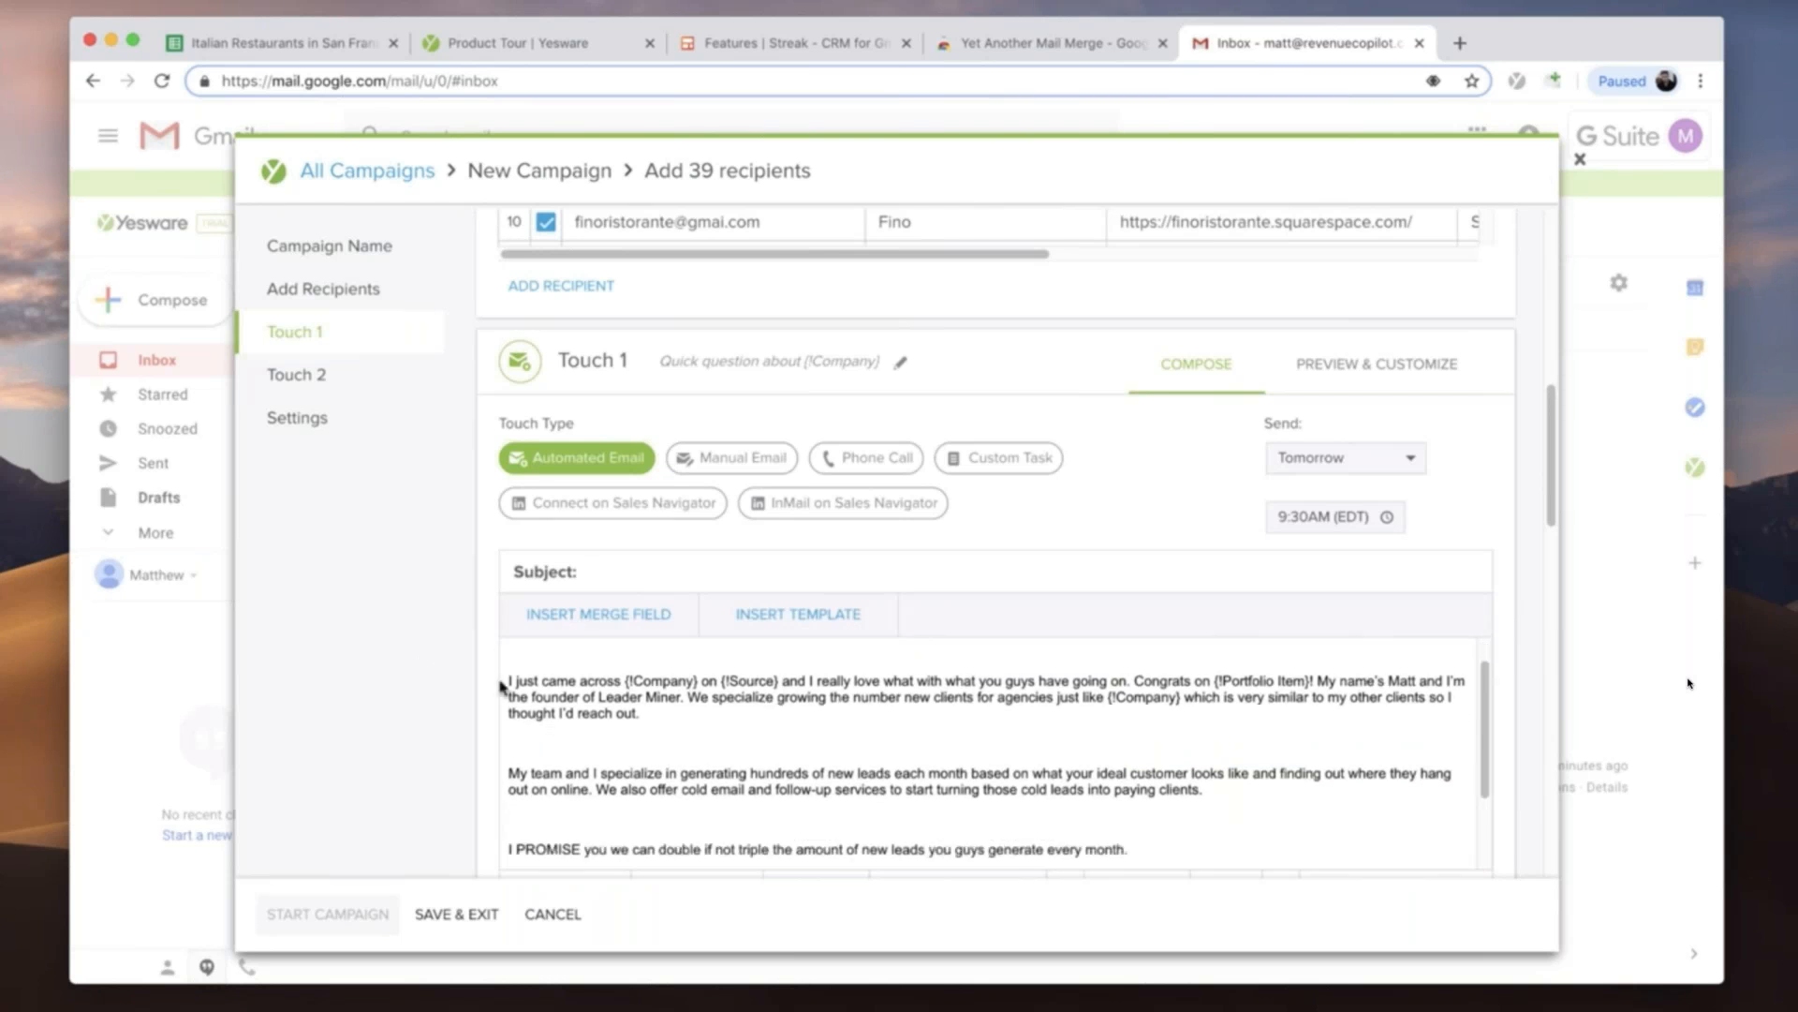
- Review the empty second touch, exit the new campaign without saving it, and close the Campaigns window
{"action": "scroll", "coordinate": [480, 701], "scroll_direction": "down", "scroll_amount": 10}
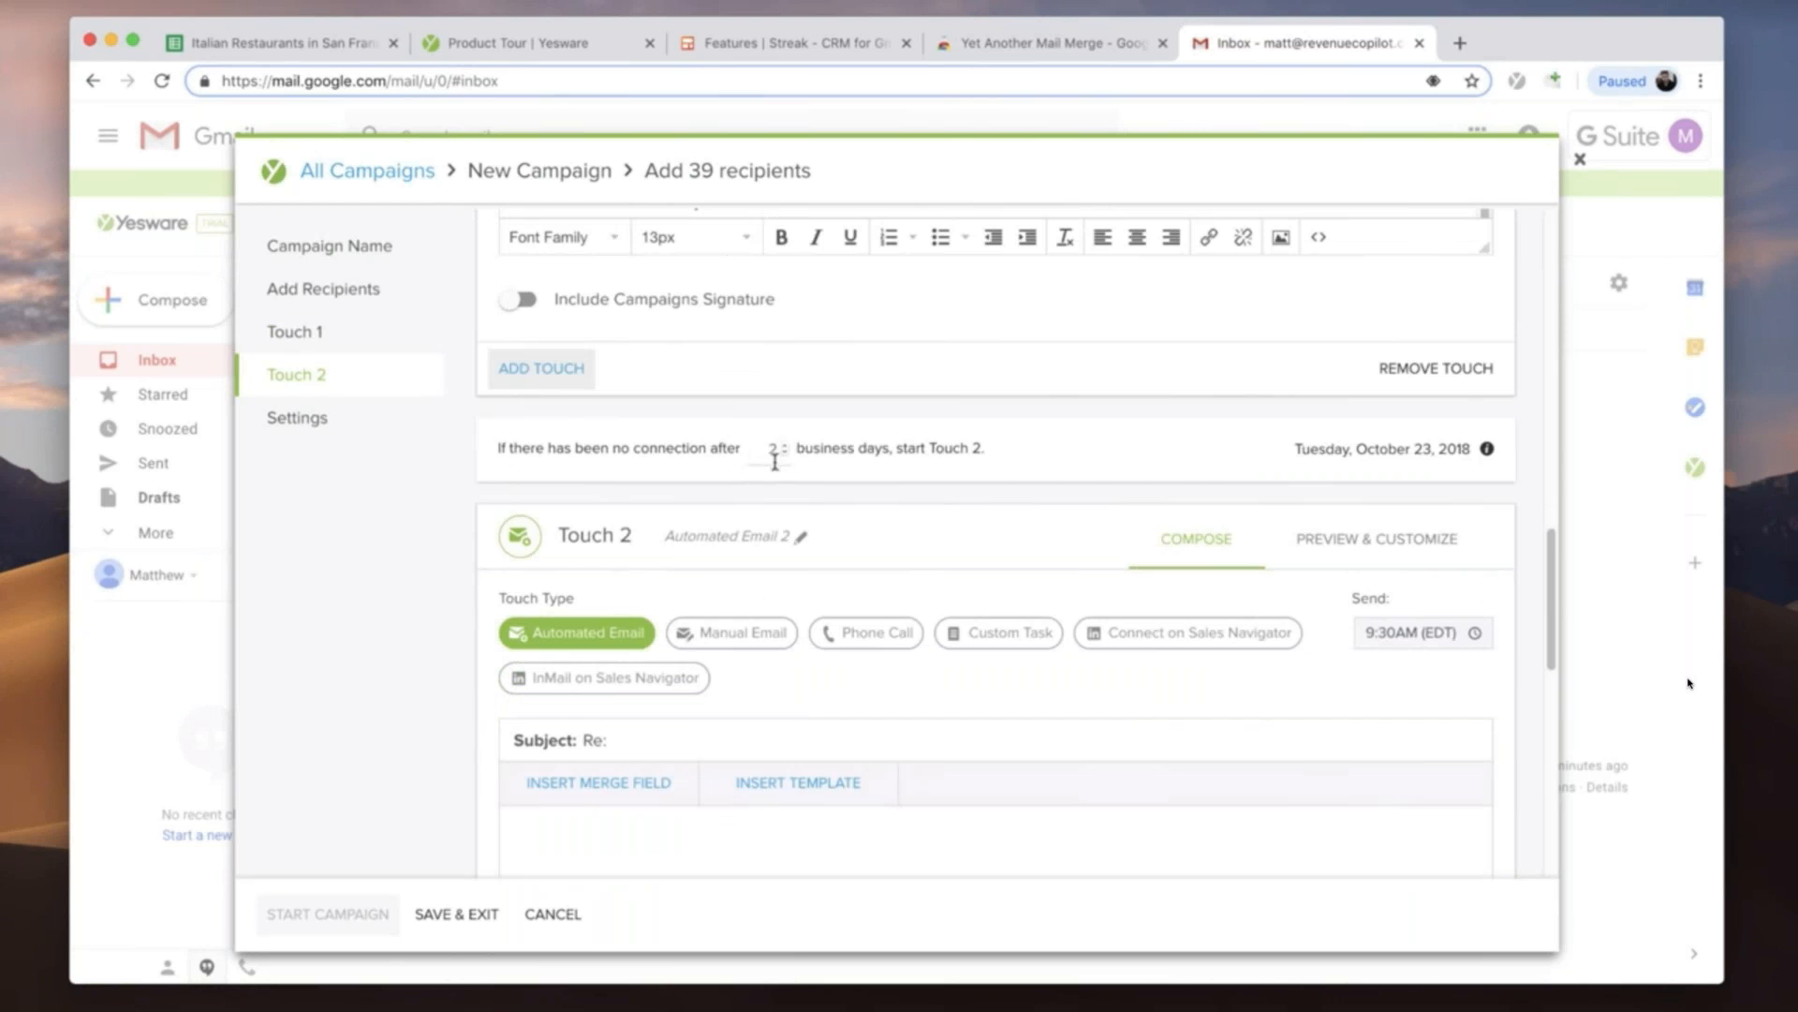
{"action": "scroll", "coordinate": [703, 534], "scroll_direction": "down", "scroll_amount": 4}
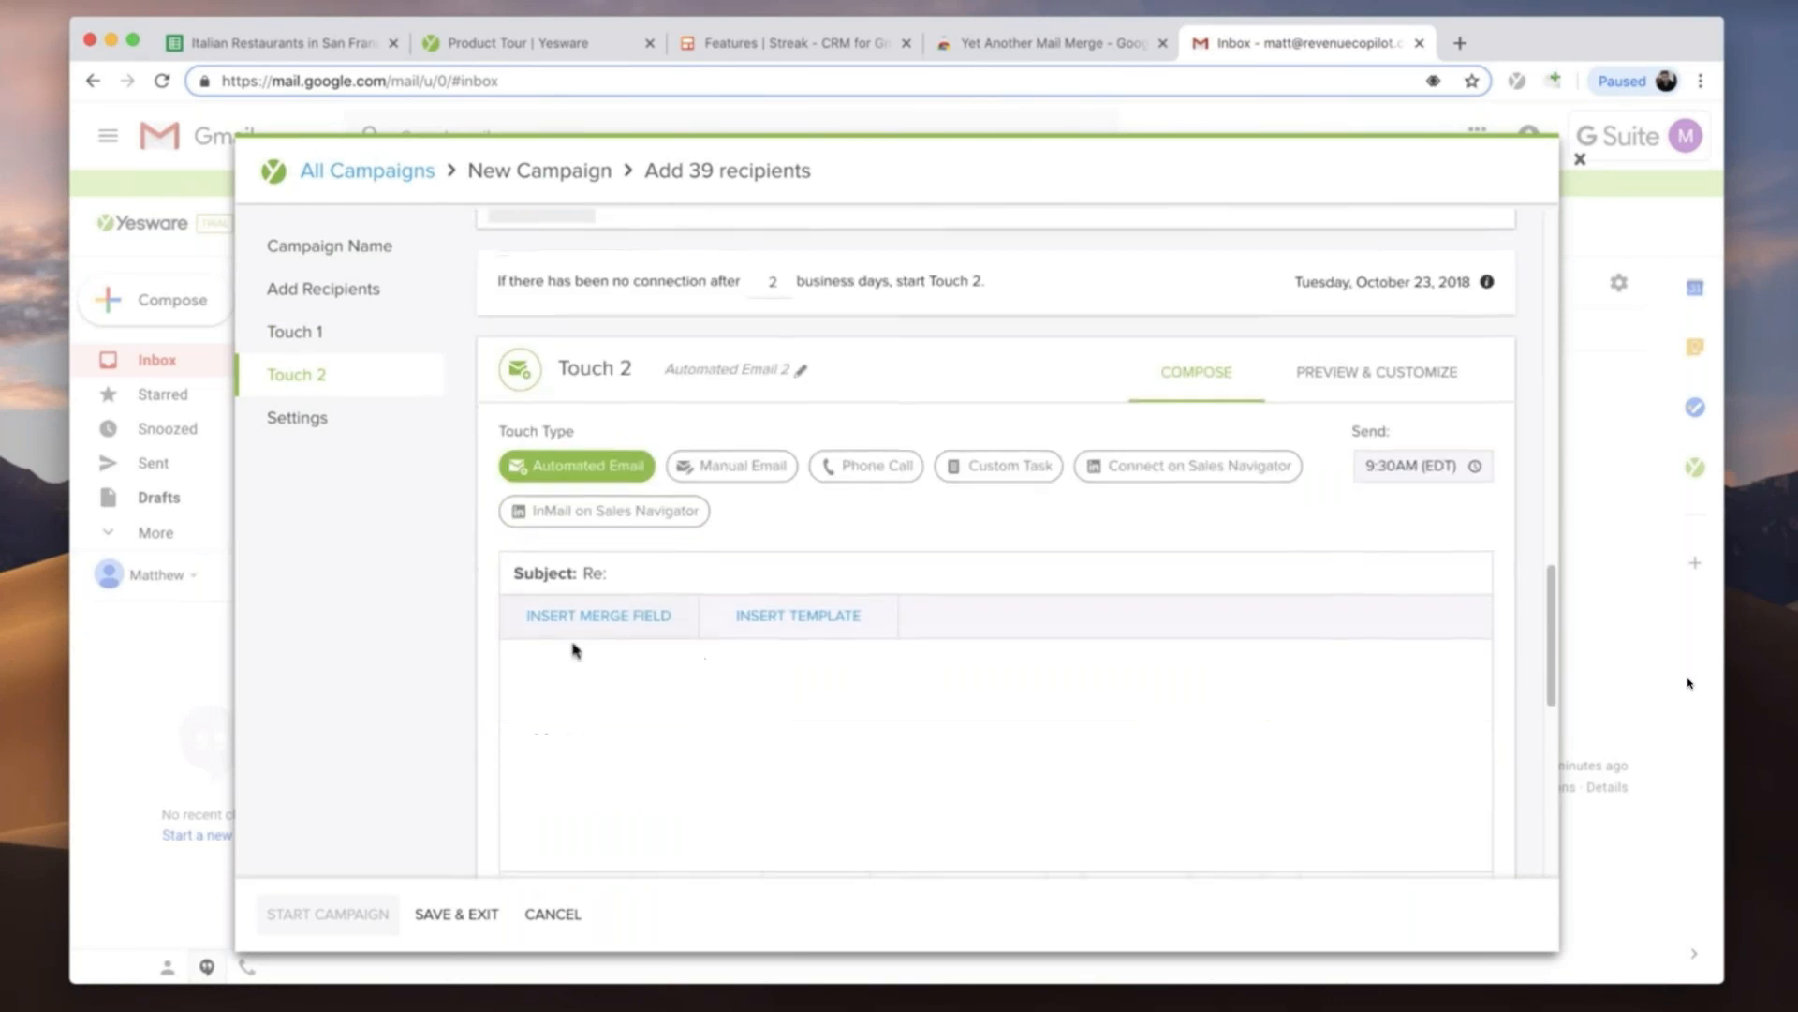
{"action": "left_click", "coordinate": [662, 580]}
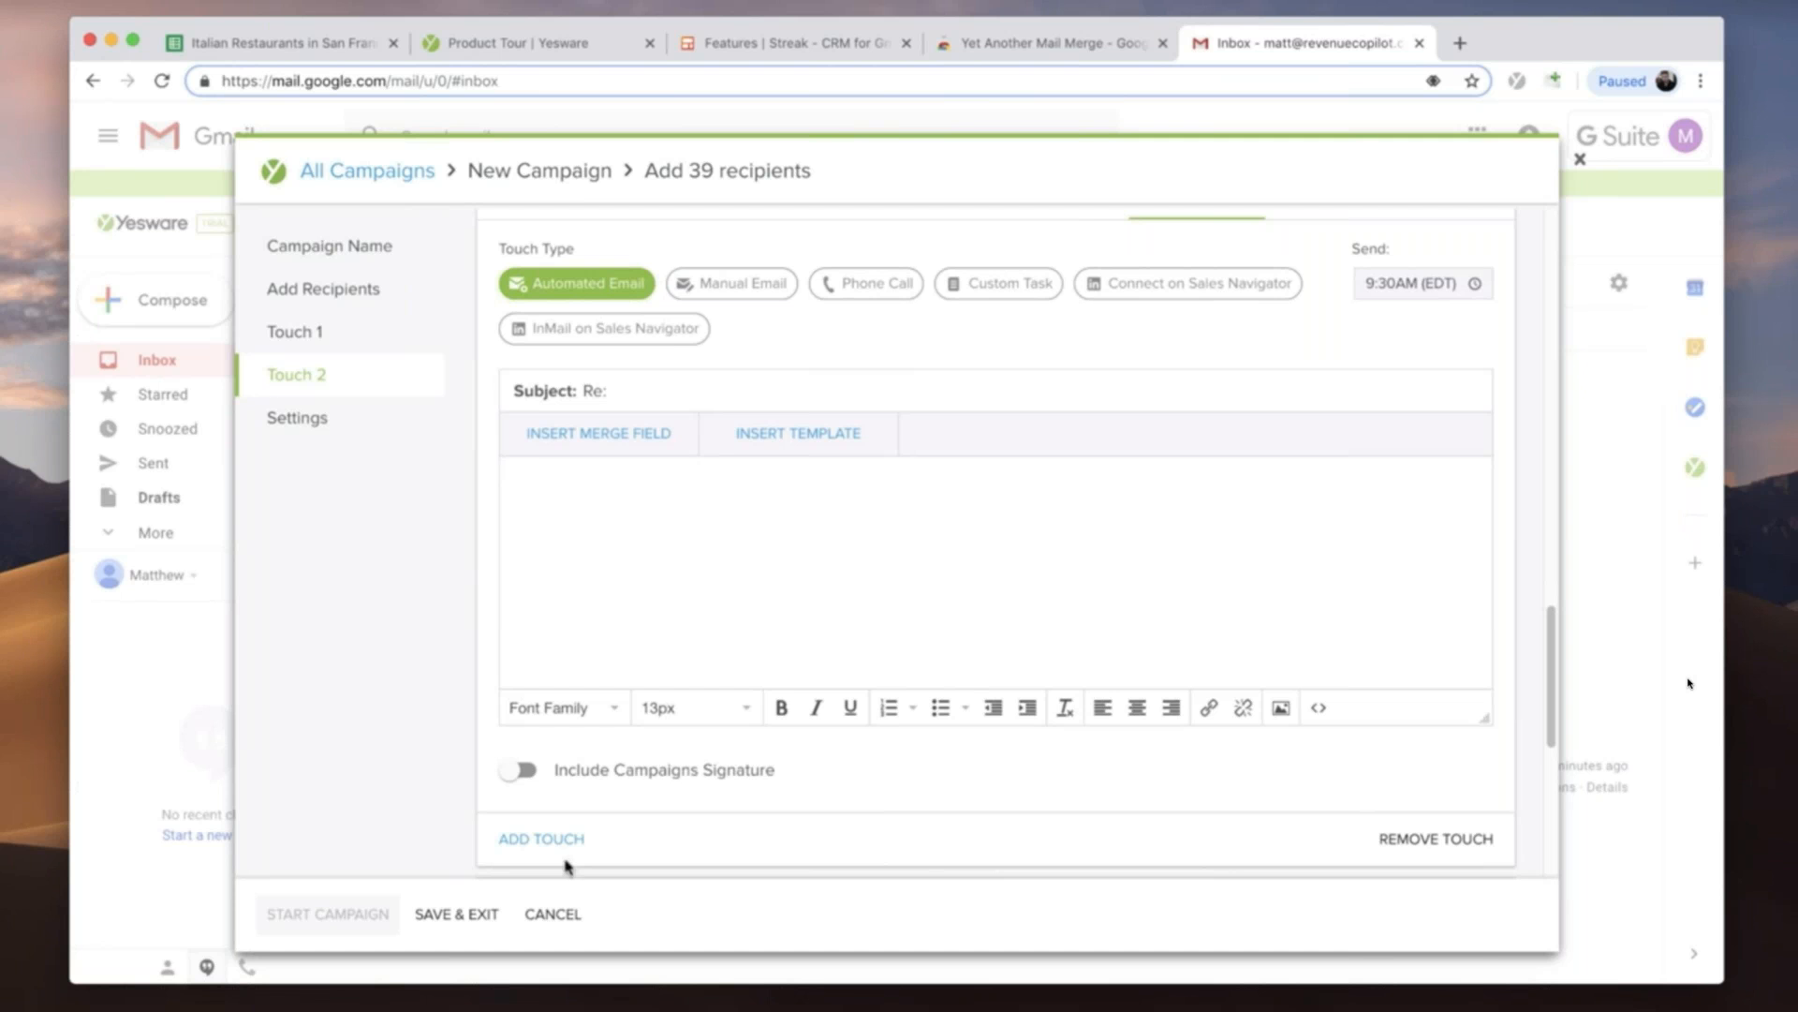
{"action": "left_click", "coordinate": [551, 913]}
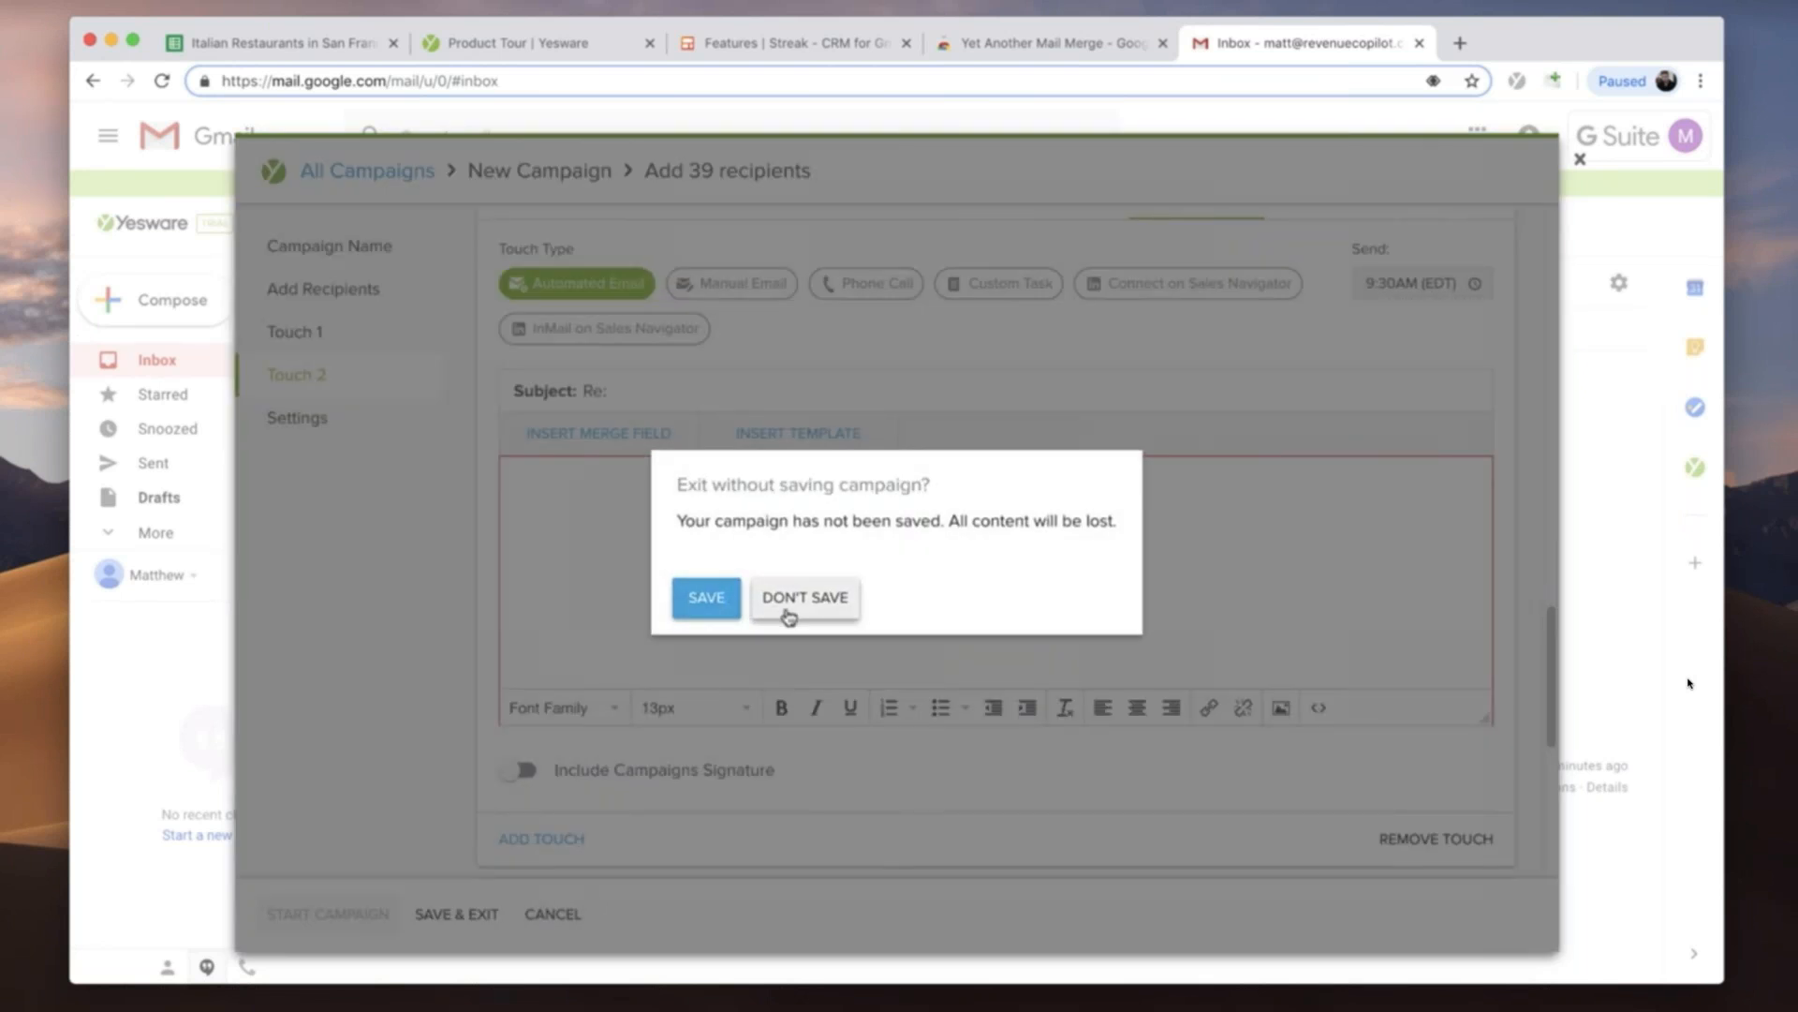
{"action": "left_click", "coordinate": [787, 609]}
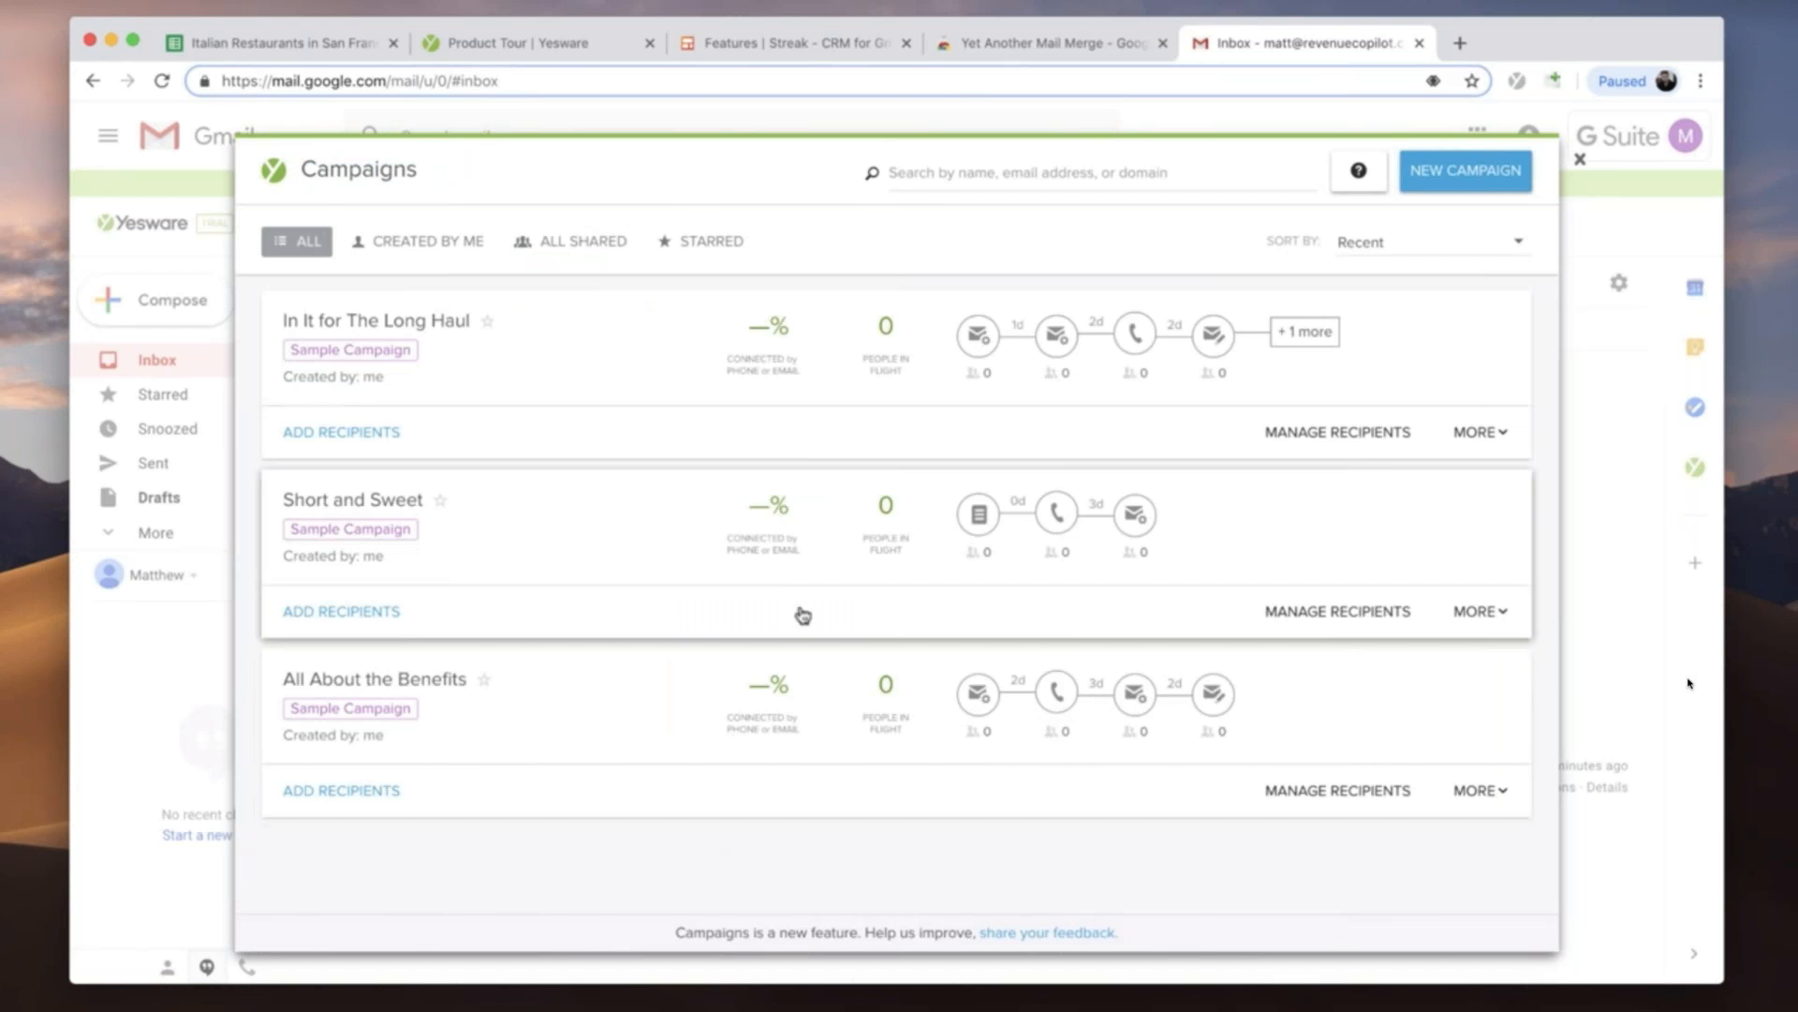
{"action": "left_click", "coordinate": [1574, 150]}
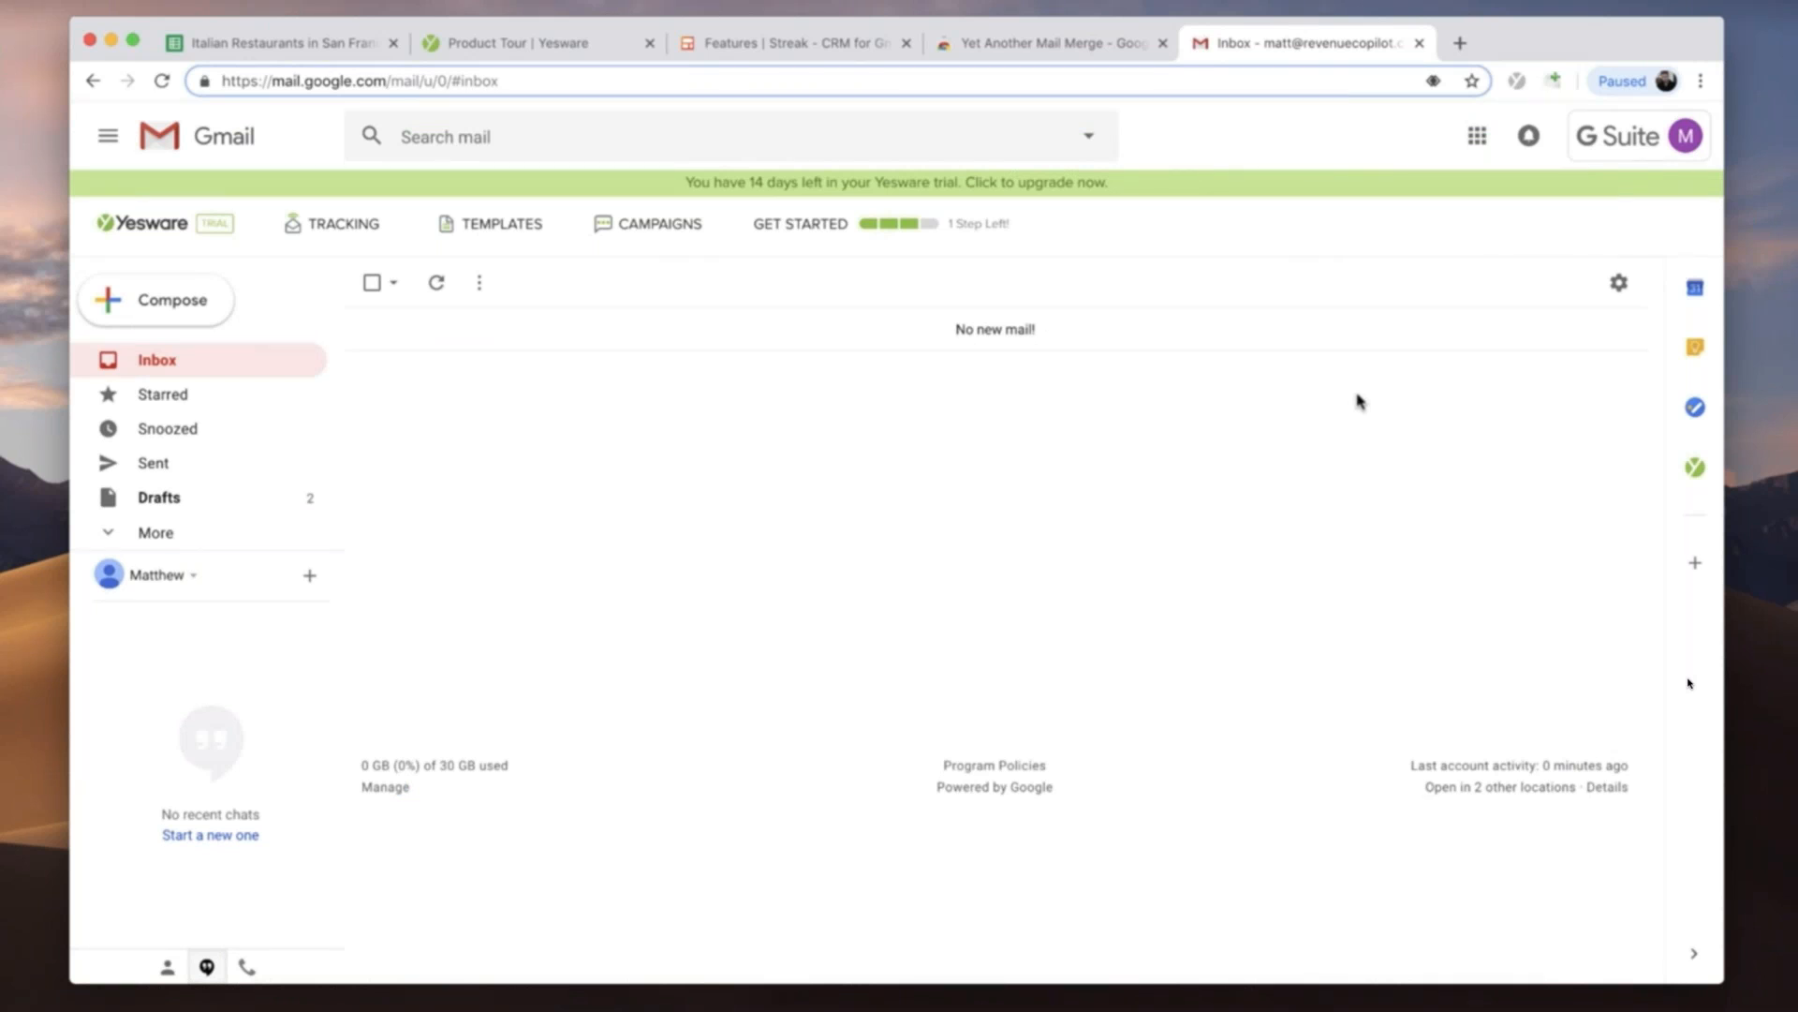
- Switch to the Italian Restaurants in San Francisco (Yelp) spreadsheet in Google Sheets and start a mail merge with Yet Another Mail Merge
{"action": "left_click", "coordinate": [1065, 37]}
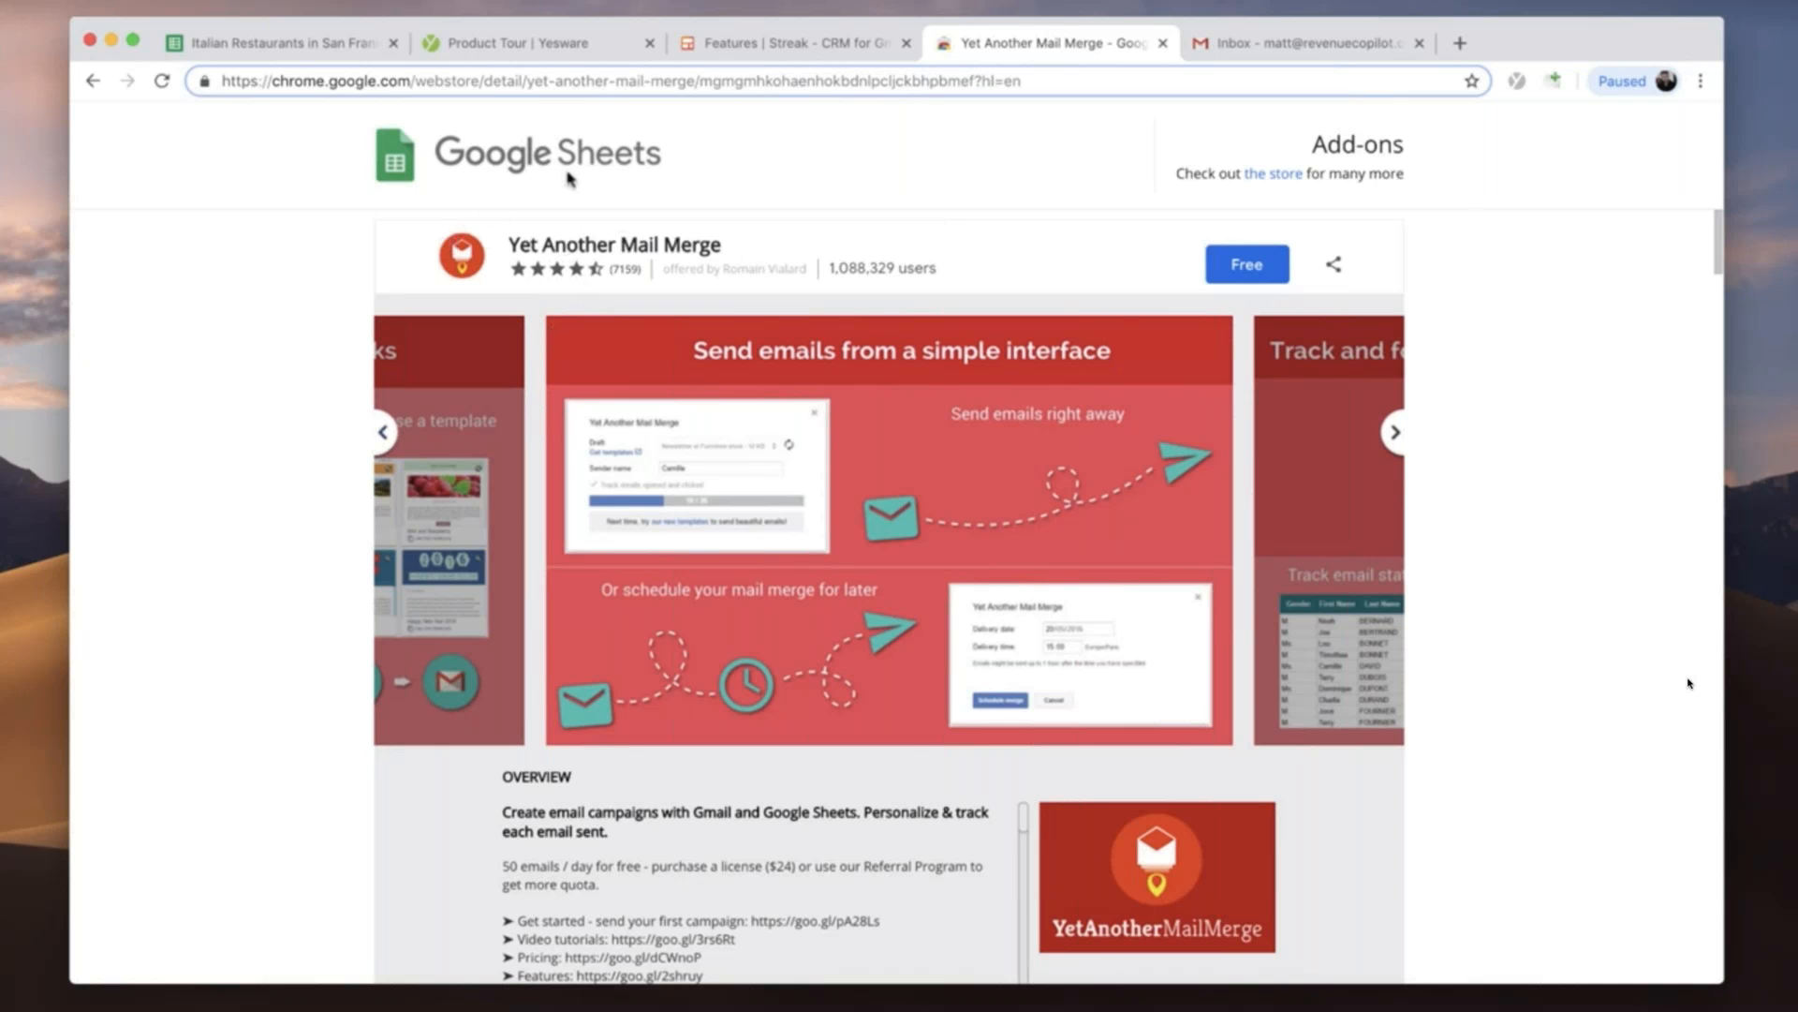
{"action": "left_click", "coordinate": [281, 43]}
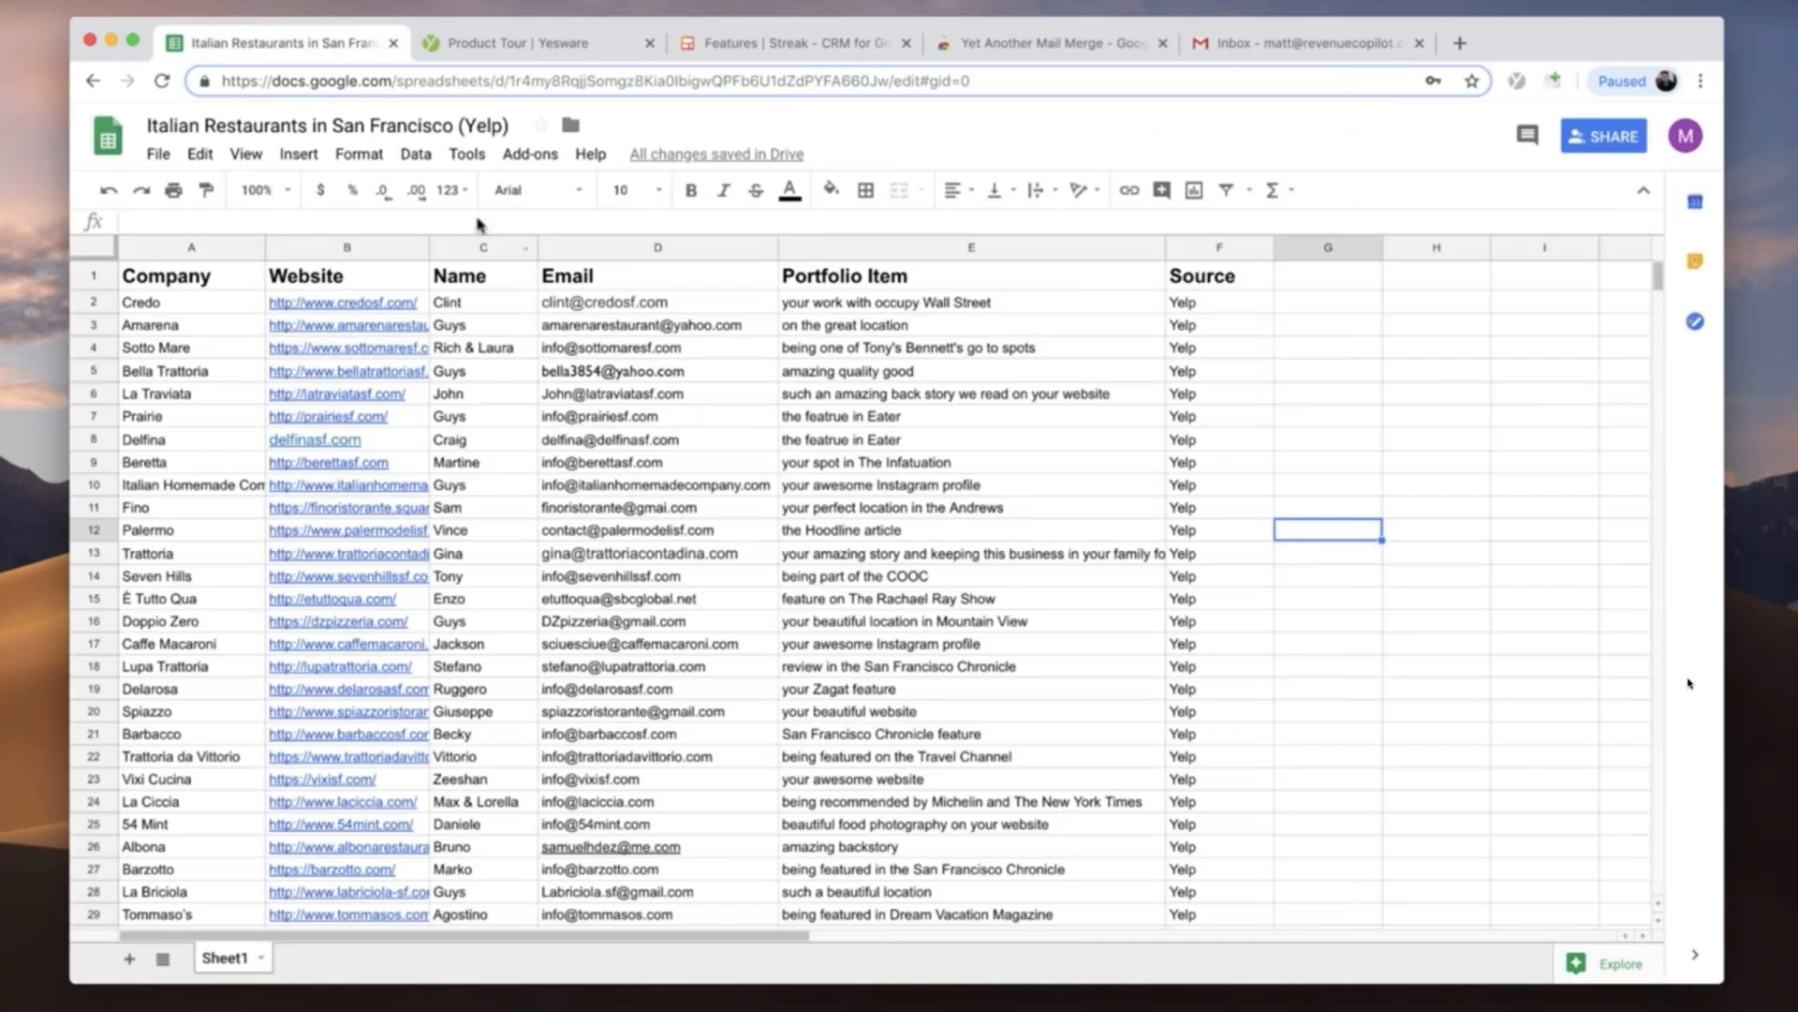
{"action": "left_click", "coordinate": [525, 156]}
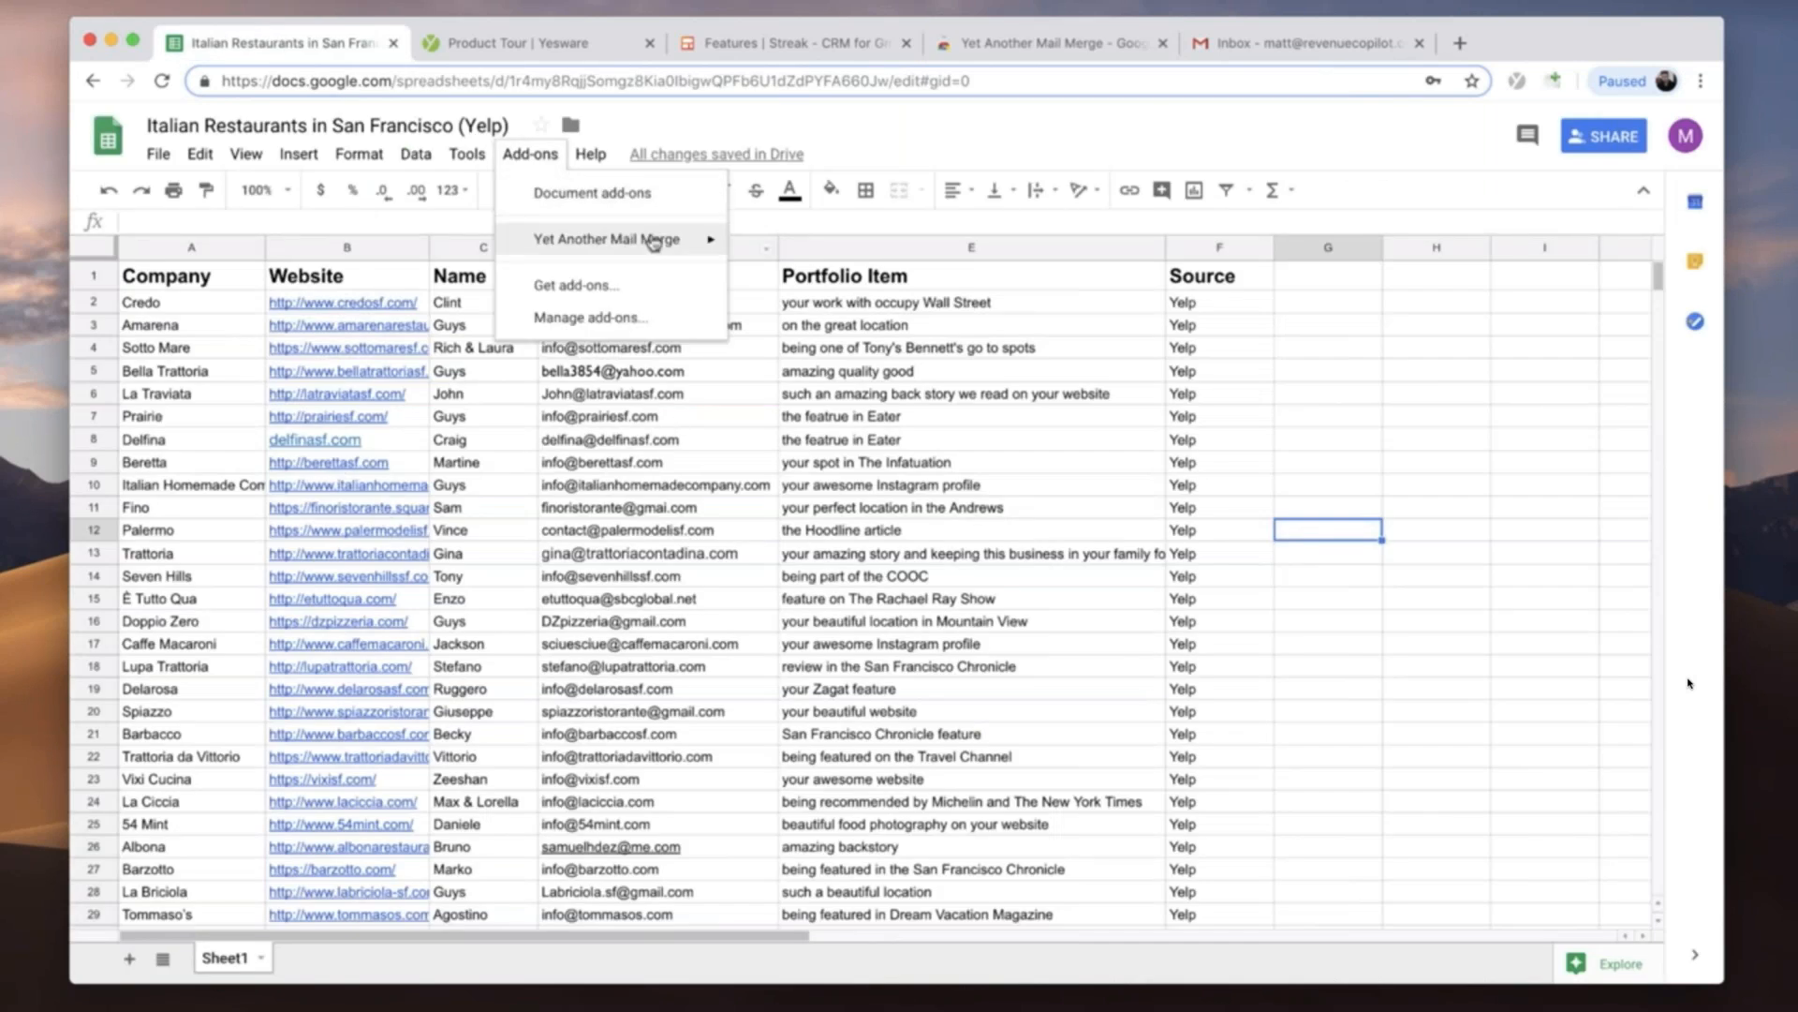
{"action": "mouse_move", "coordinate": [633, 243]}
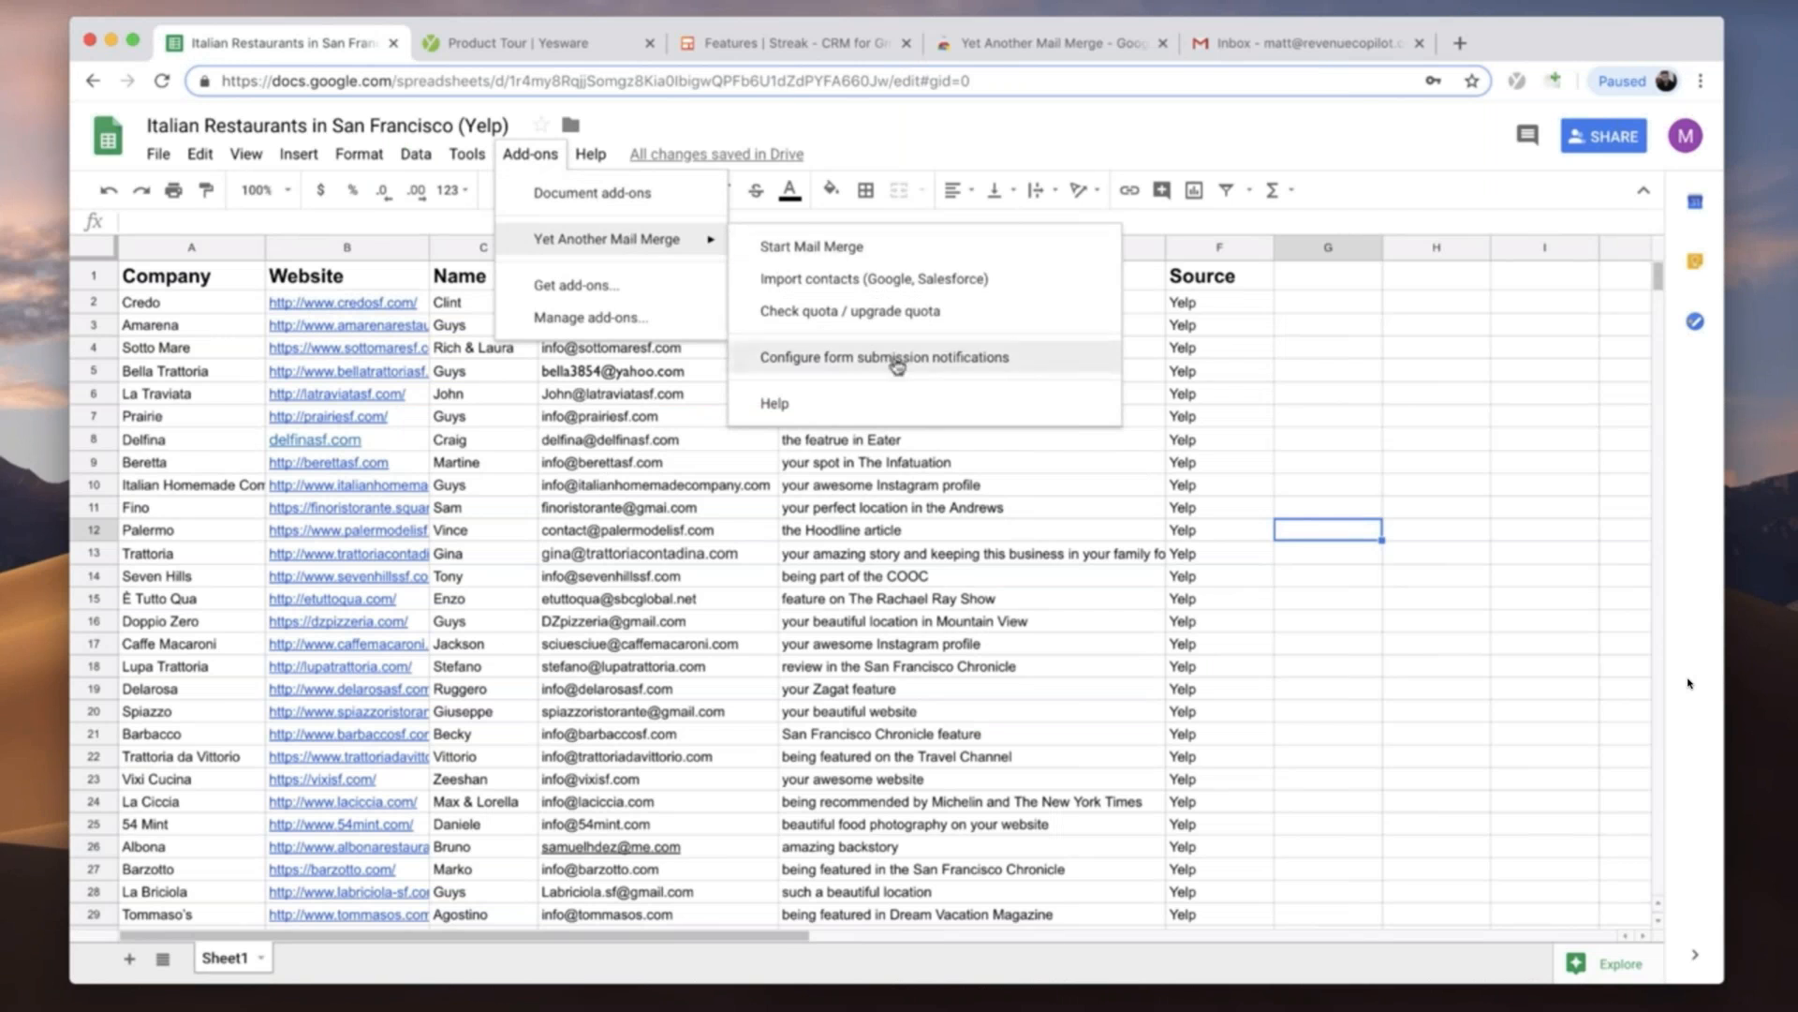
{"action": "left_click", "coordinate": [780, 249]}
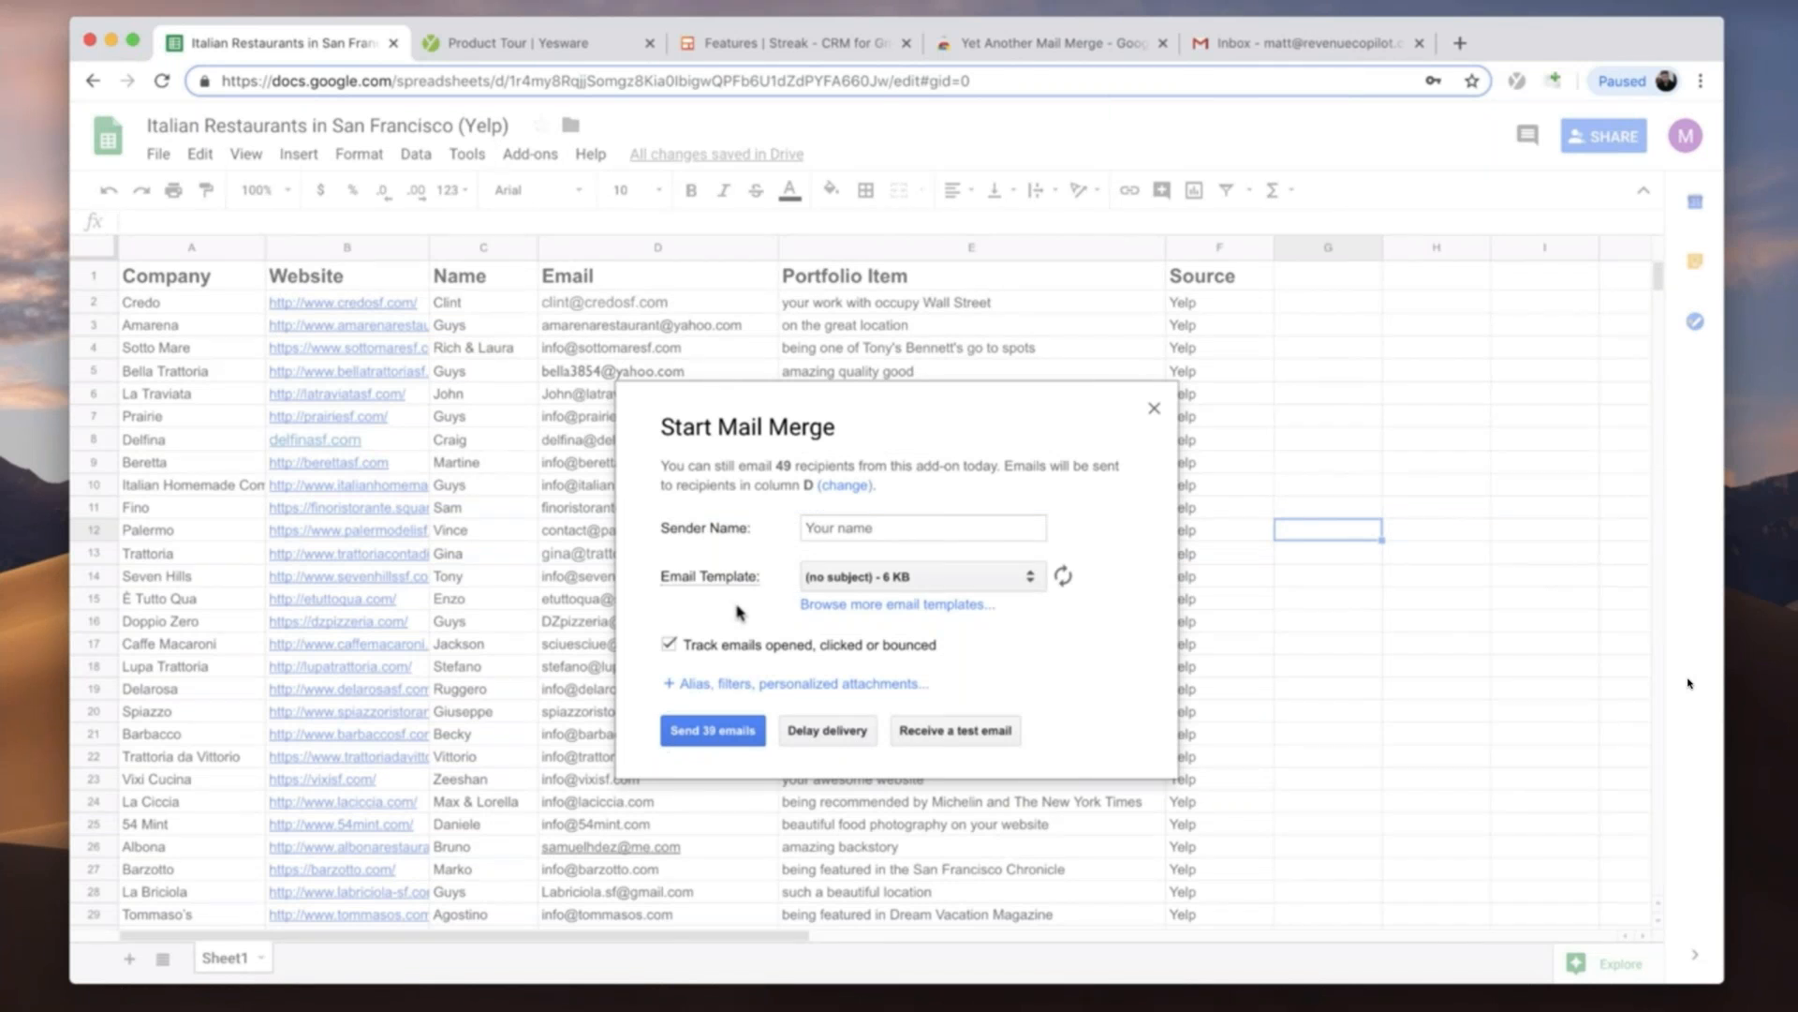
- Enter the sender's full name for the mail merge and look over the available email template drafts
{"action": "left_click", "coordinate": [829, 523]}
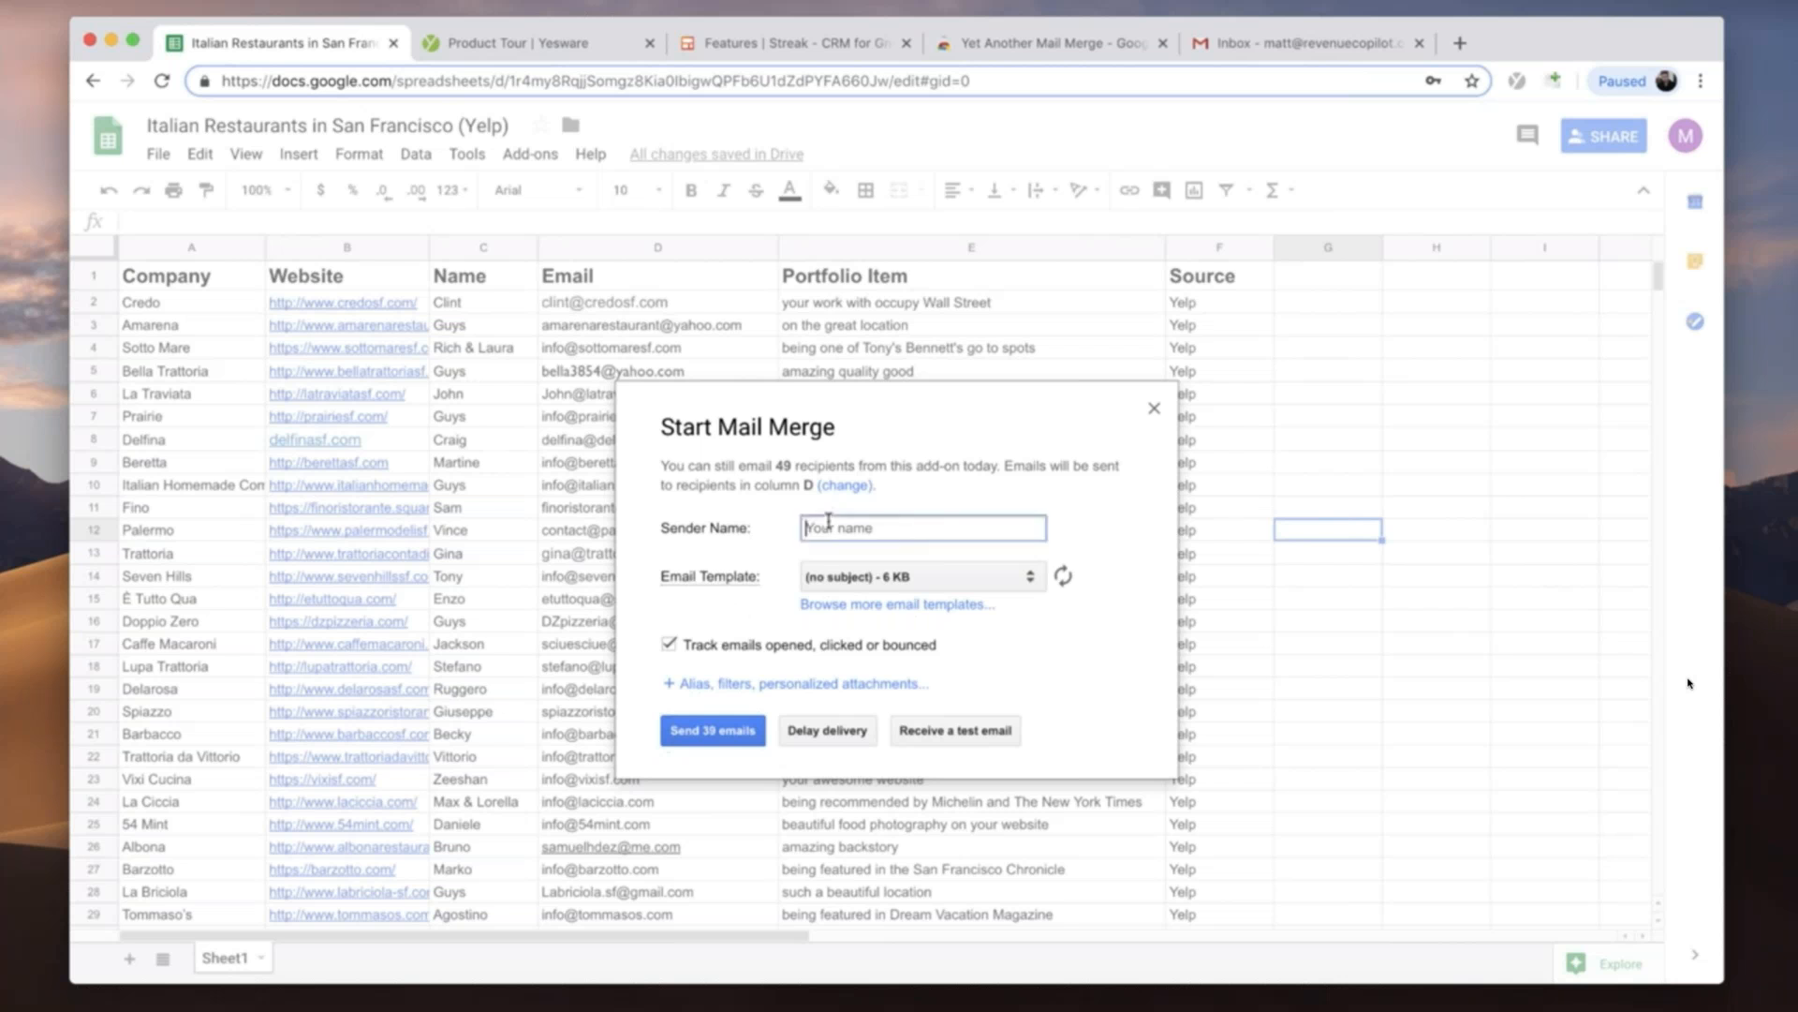
{"action": "type", "text": "matt"}
{"action": "key", "text": "super+a"}
{"action": "type", "text": "Matthew Sabia"}
{"action": "left_click", "coordinate": [709, 614]}
{"action": "left_click", "coordinate": [881, 578]}
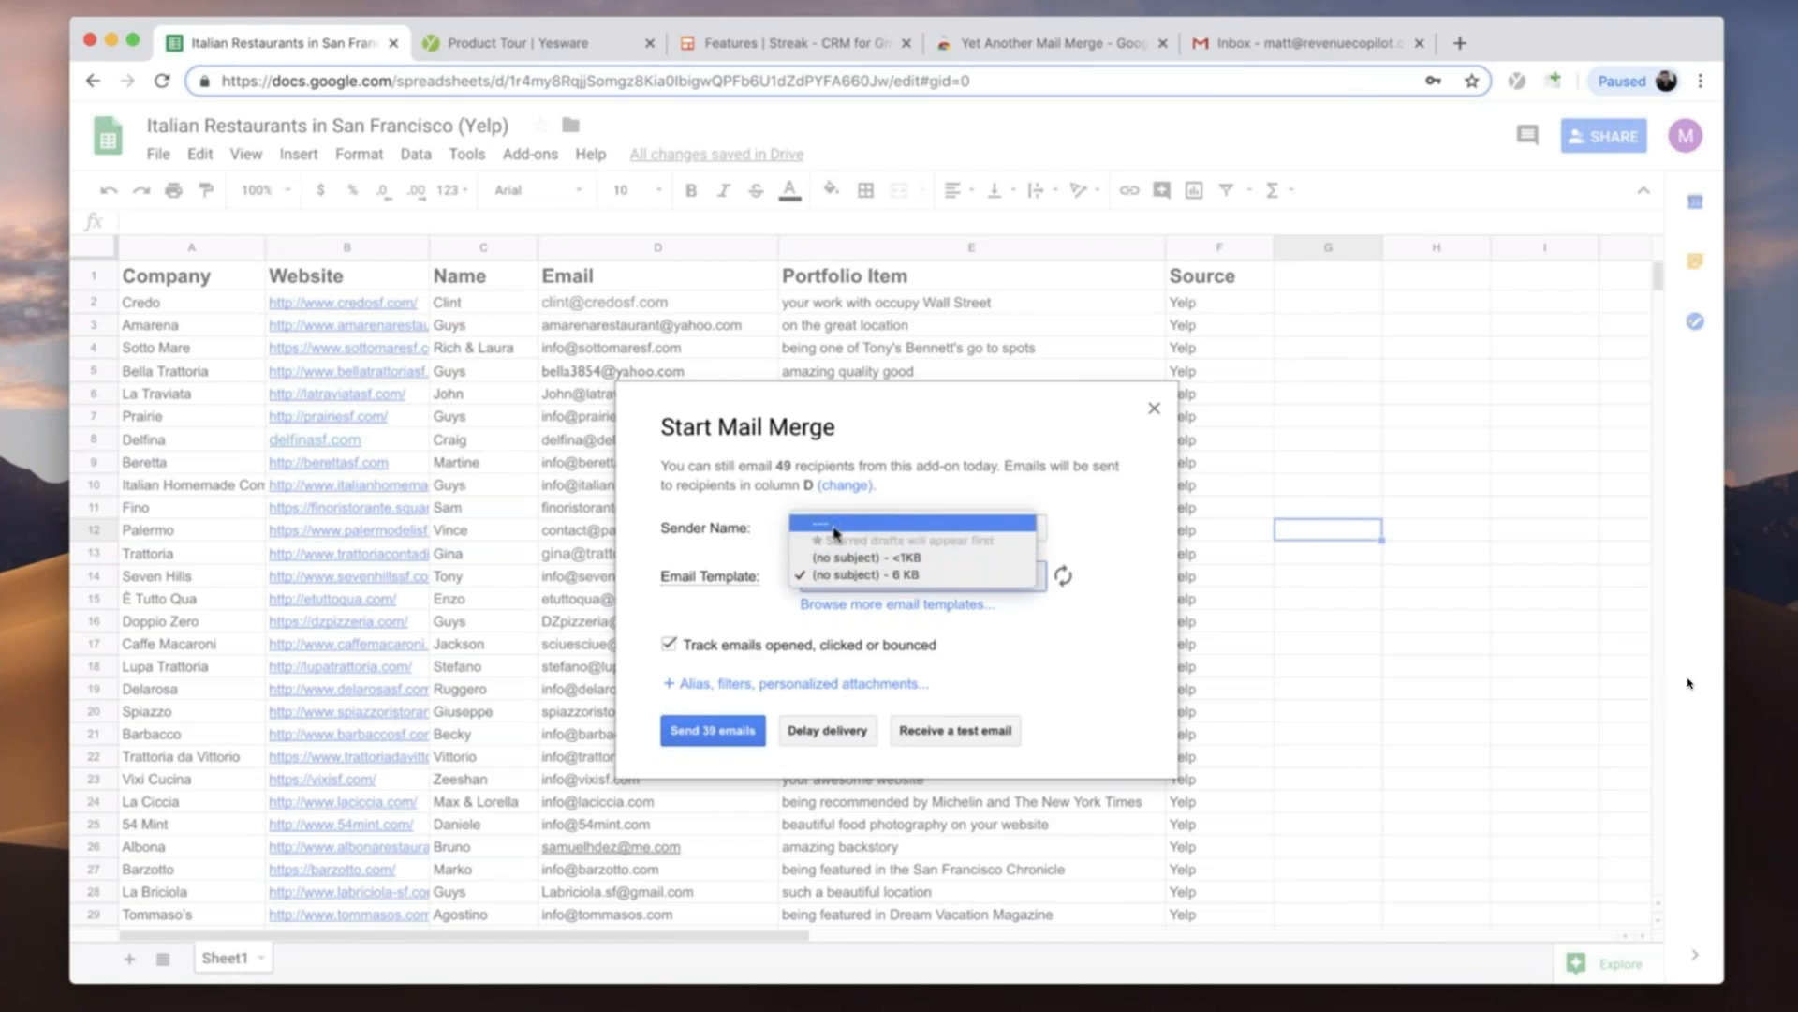
{"action": "left_click", "coordinate": [1053, 644]}
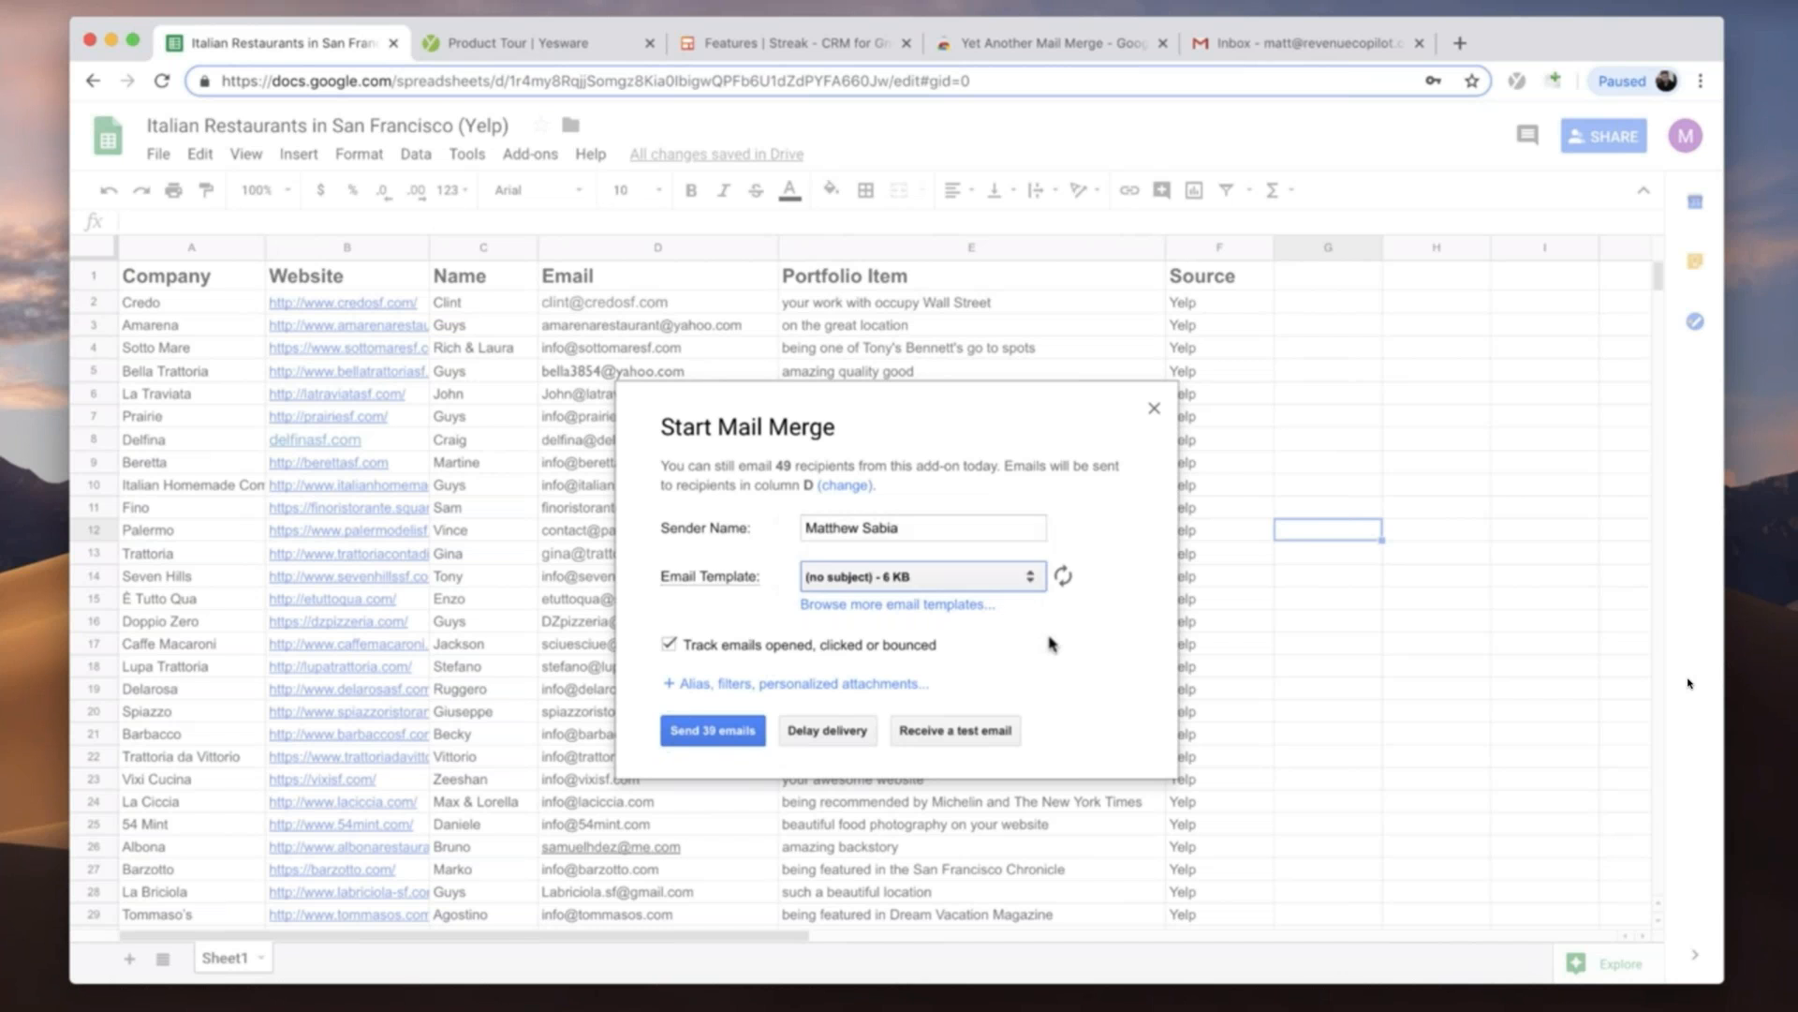
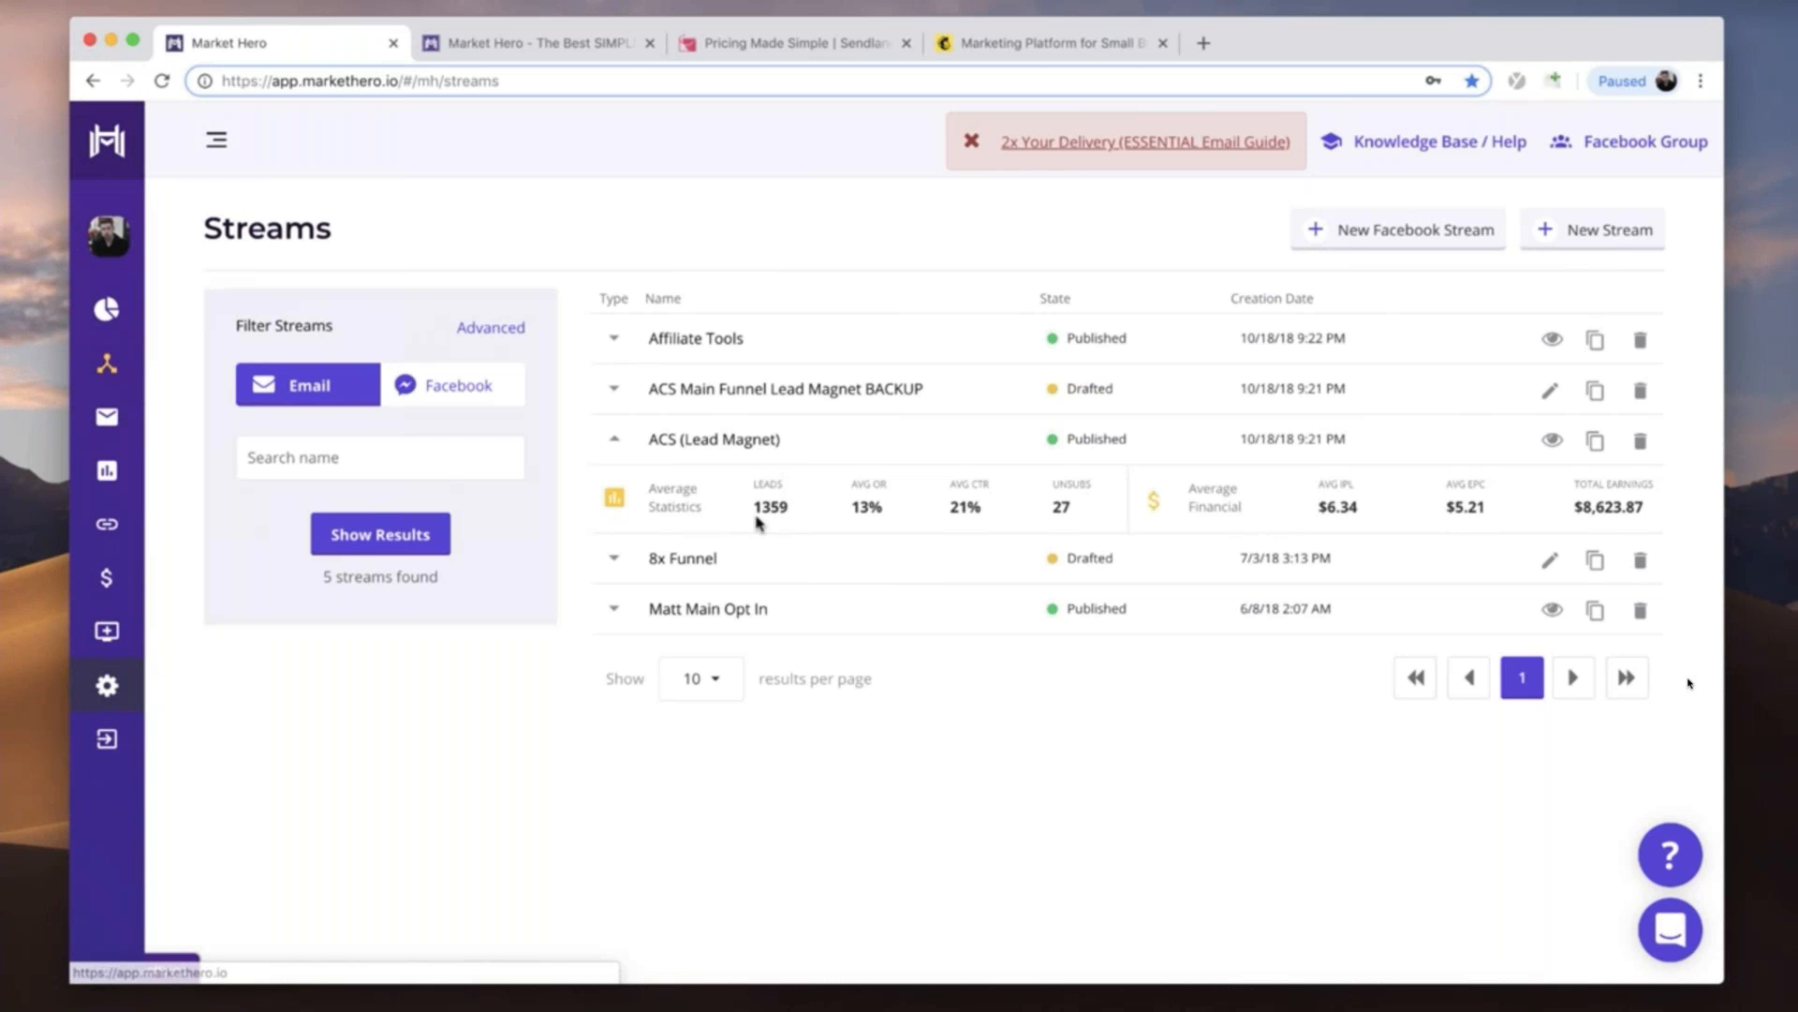
- Look over the Sendlane pricing page and the Mailchimp home page as alternative email marketing platforms
{"action": "left_click", "coordinate": [785, 44]}
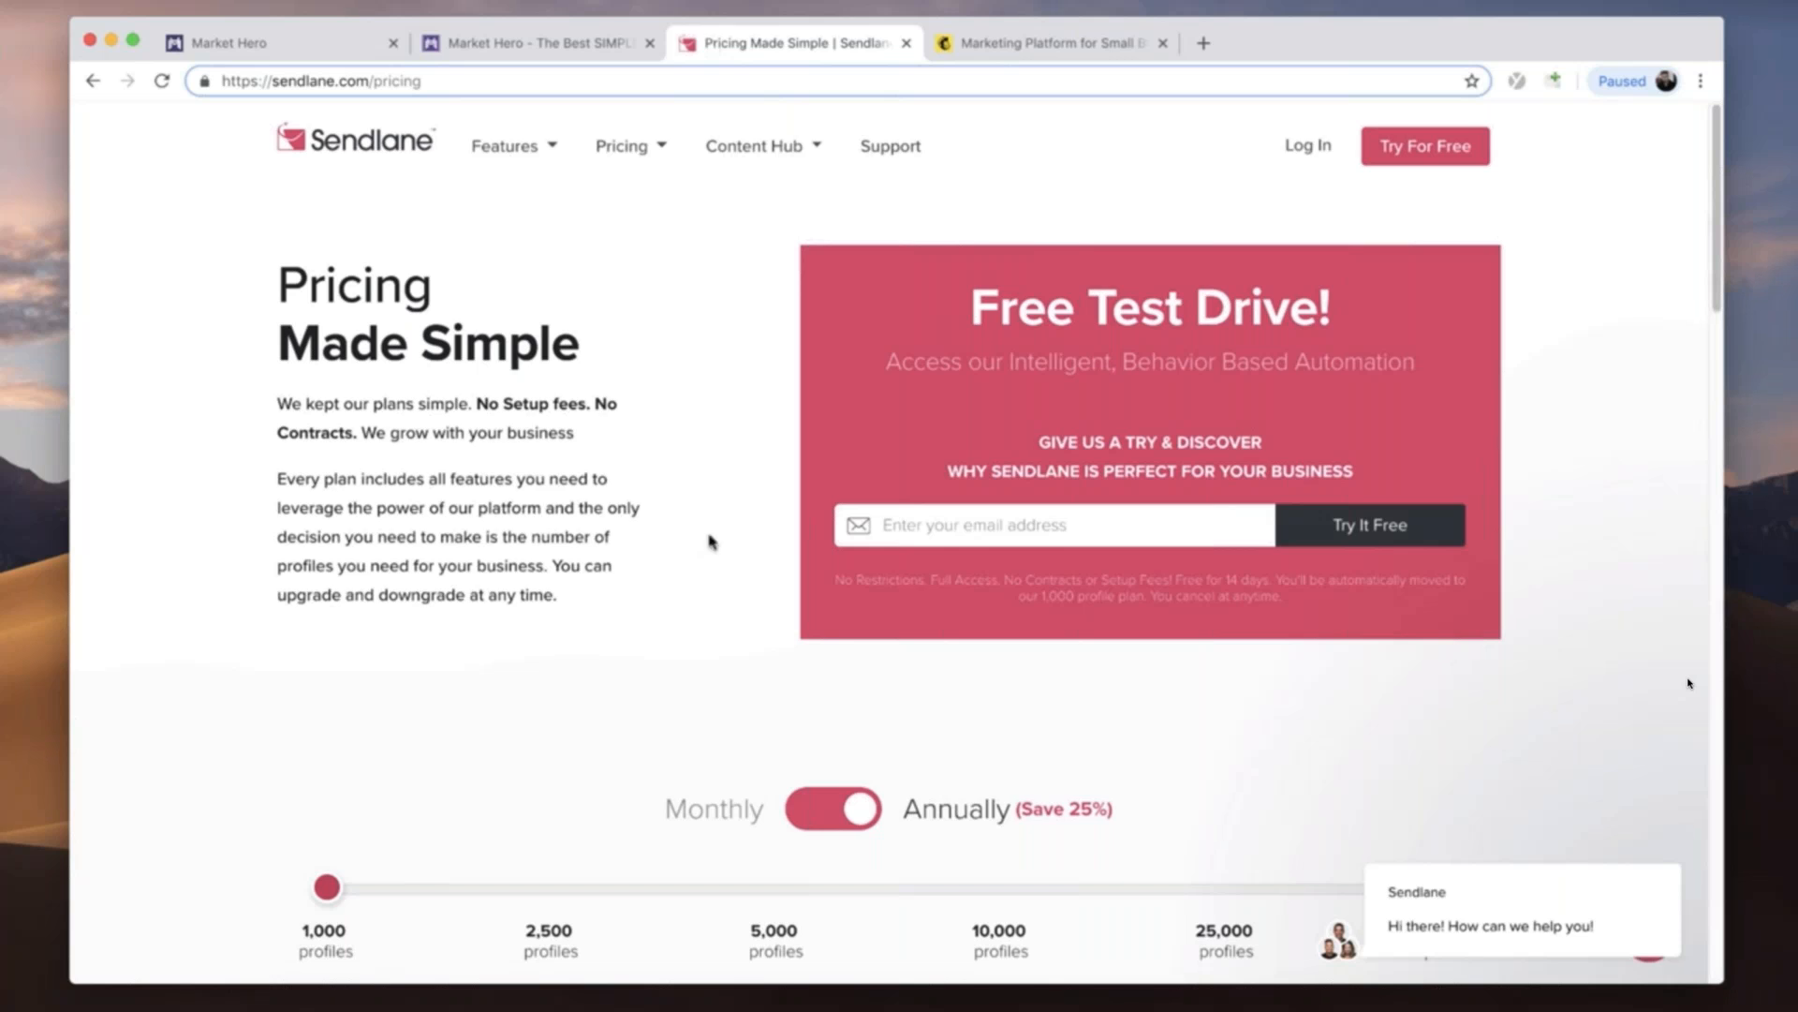
{"action": "scroll", "coordinate": [711, 538], "scroll_direction": "down", "scroll_amount": 7}
{"action": "scroll", "coordinate": [301, 476], "scroll_direction": "down", "scroll_amount": 4}
{"action": "scroll", "coordinate": [297, 478], "scroll_direction": "up", "scroll_amount": 11}
{"action": "left_click", "coordinate": [1047, 49]}
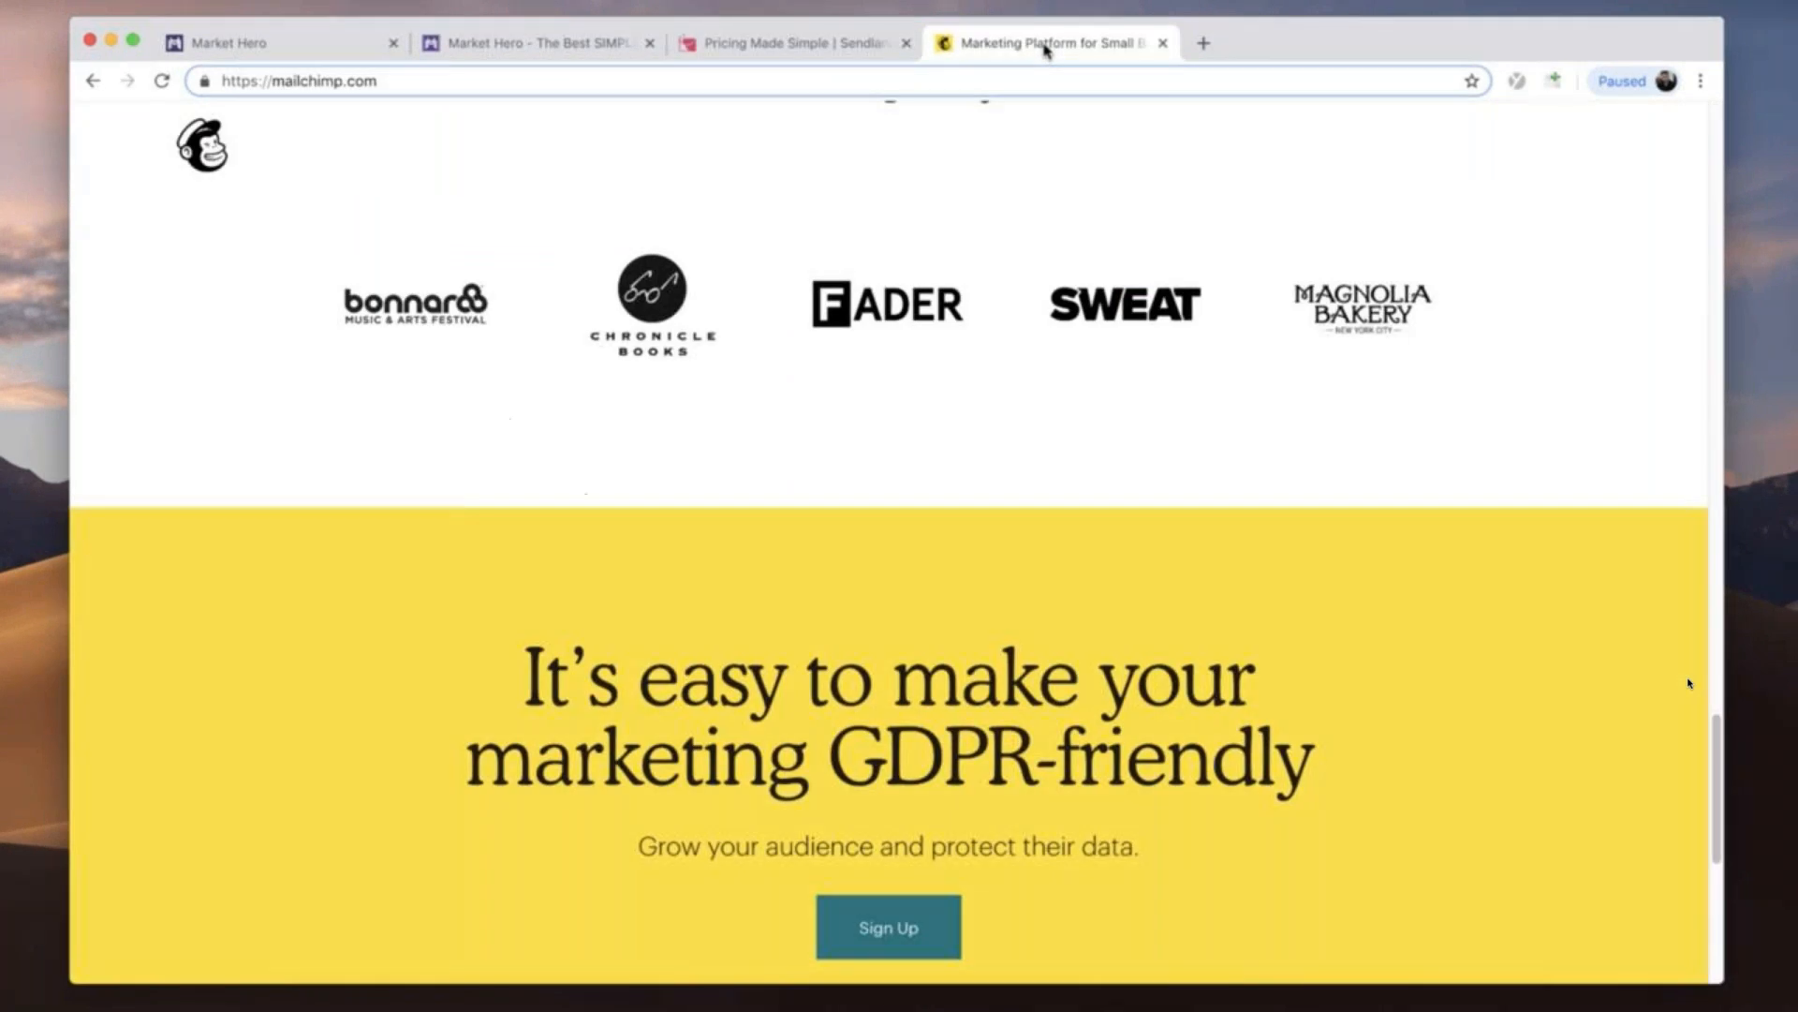
{"action": "scroll", "coordinate": [808, 540], "scroll_direction": "up", "scroll_amount": 15}
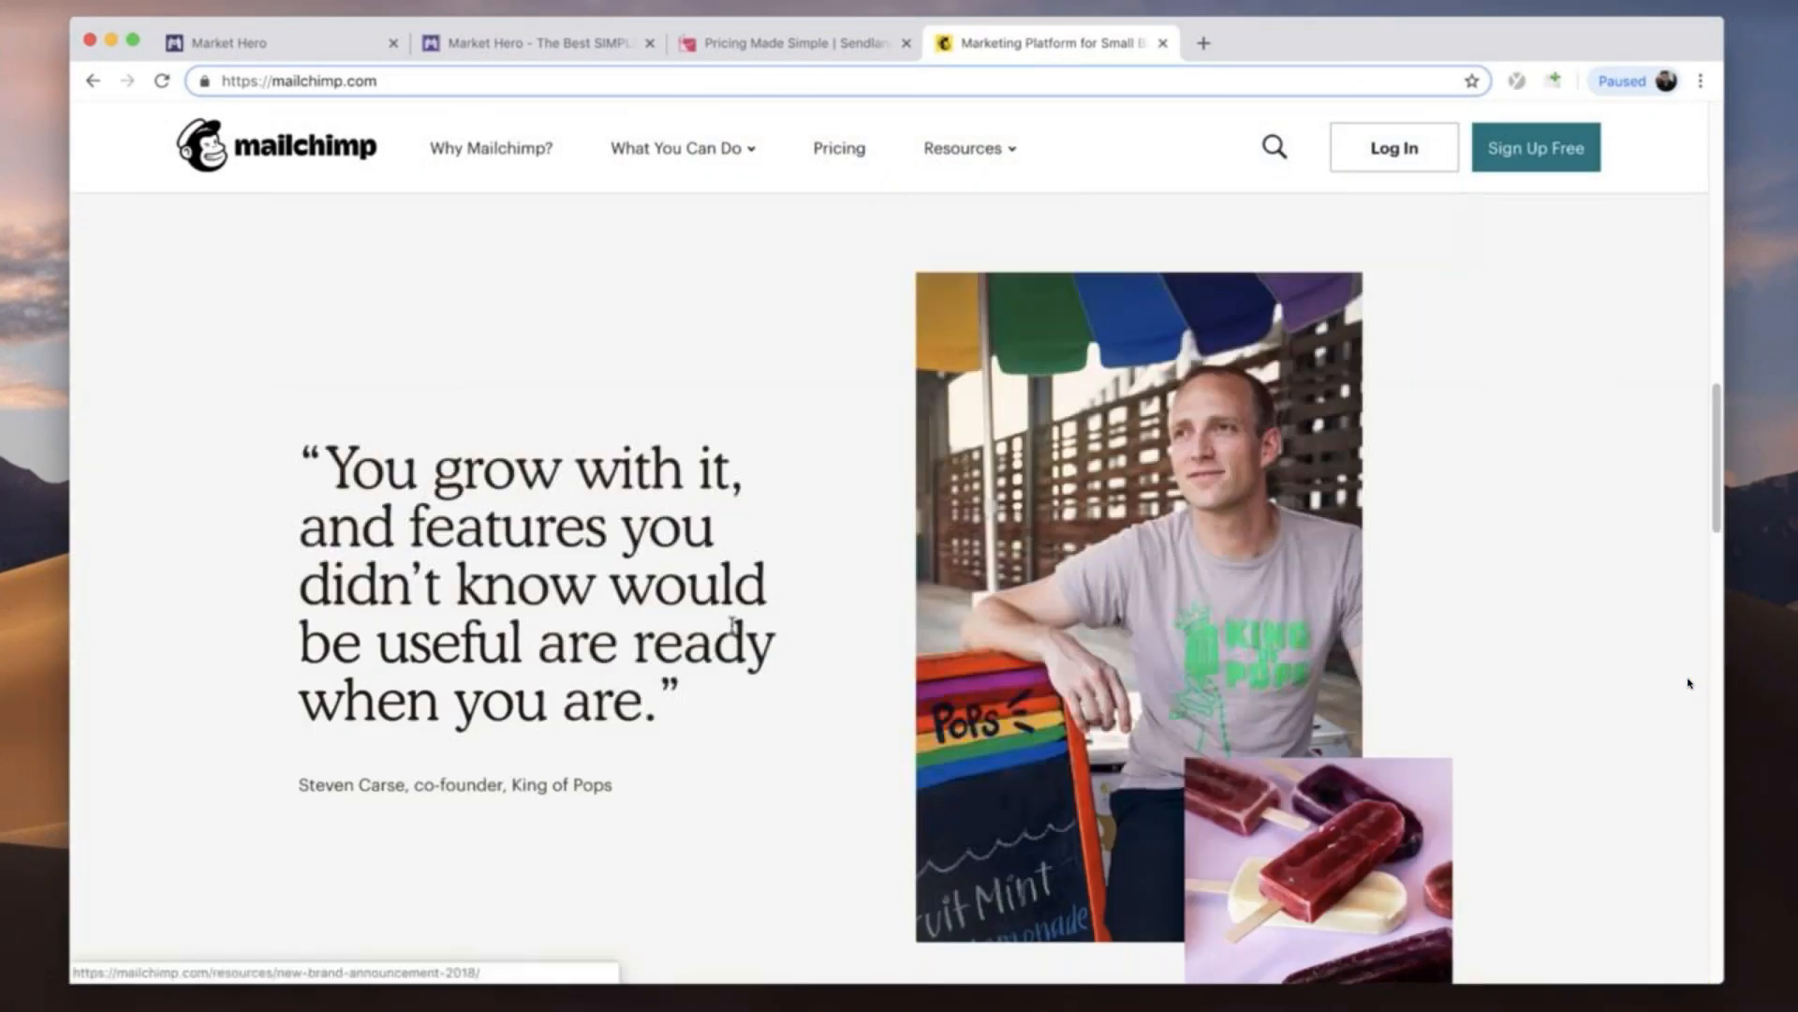
{"action": "scroll", "coordinate": [734, 631], "scroll_direction": "up", "scroll_amount": 10}
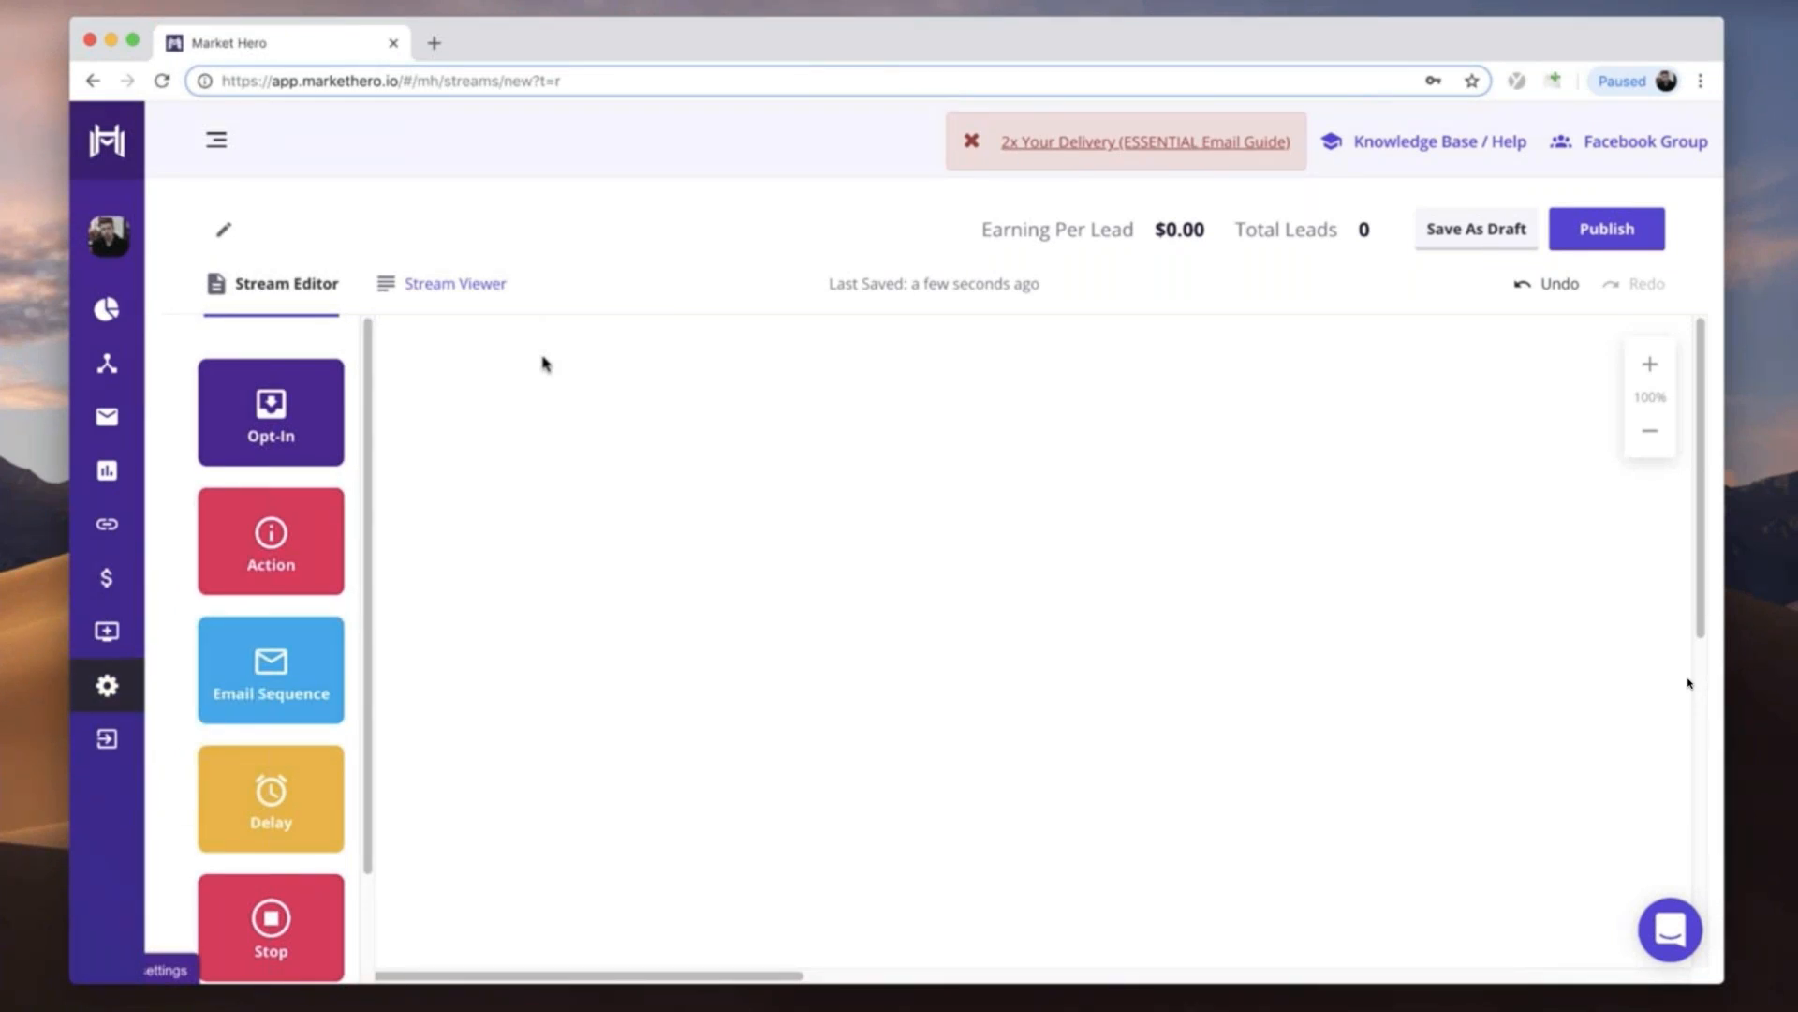
- Upload the Italian Restaurants in San Francisco (Yelp) CSV from Downloads to Market Hero's lead import, accept the notice and close the Downloads window
{"action": "left_click", "coordinate": [106, 528]}
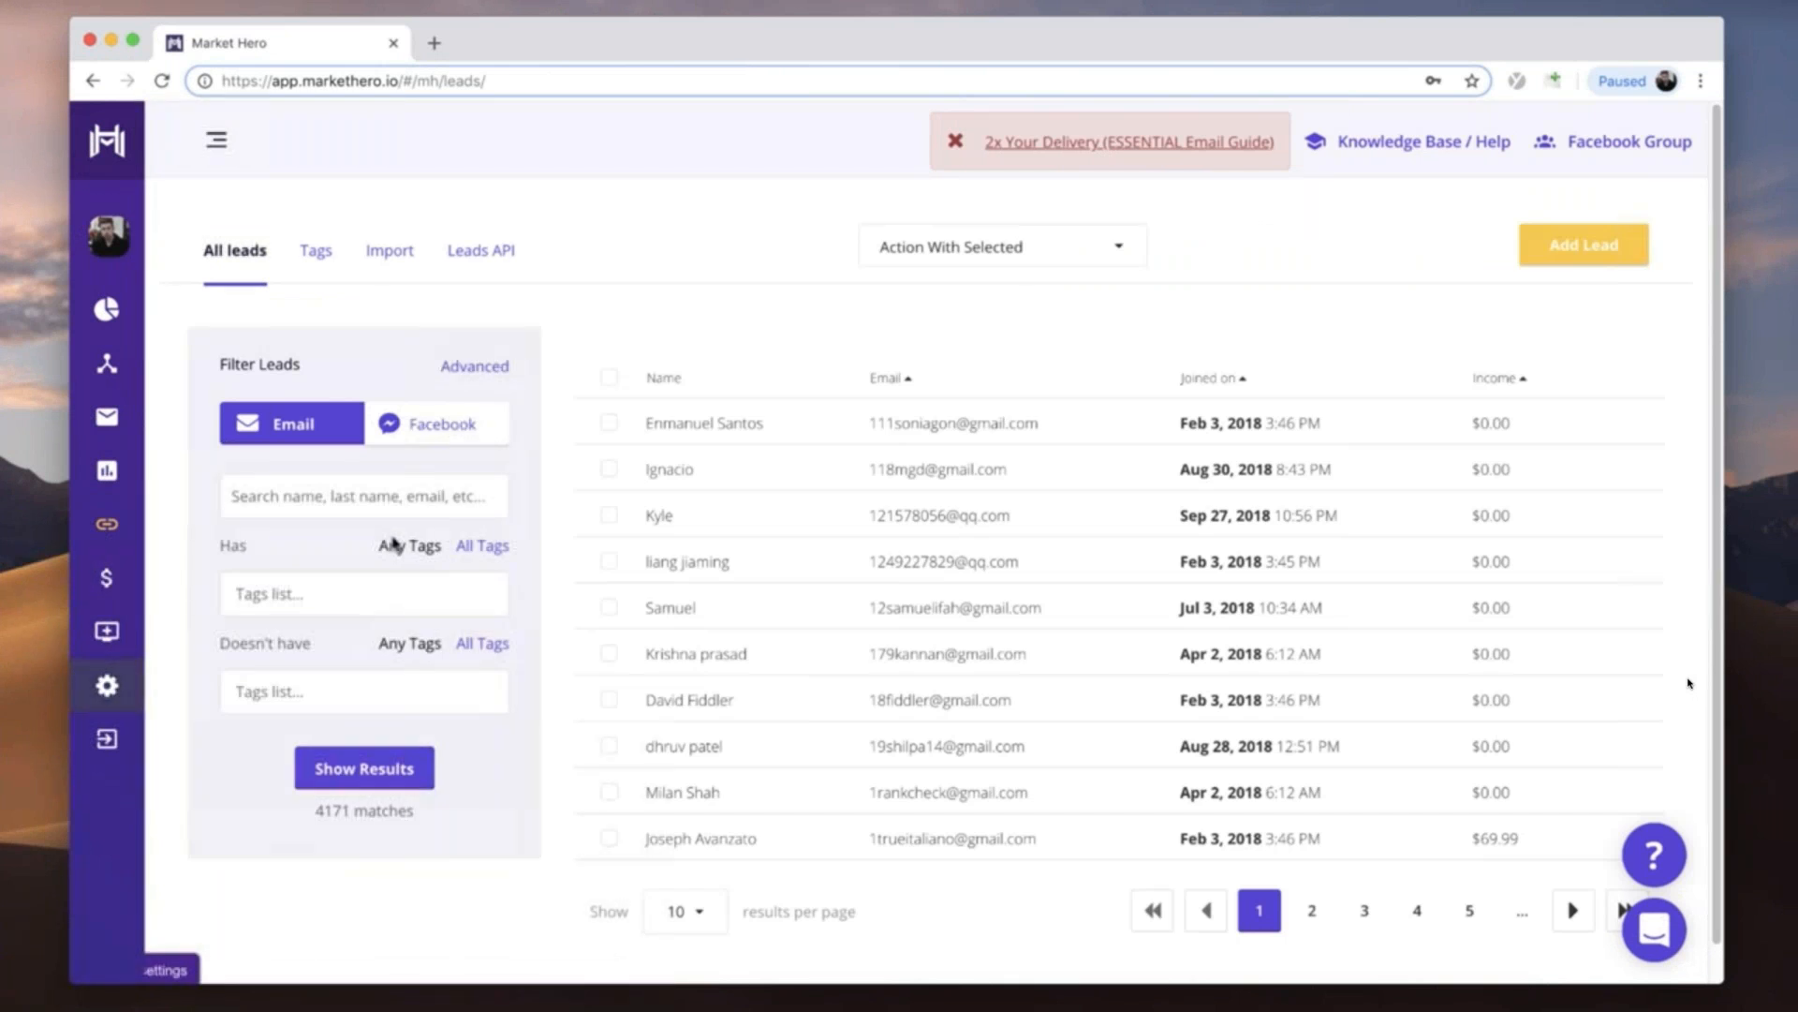
{"action": "left_click", "coordinate": [388, 251]}
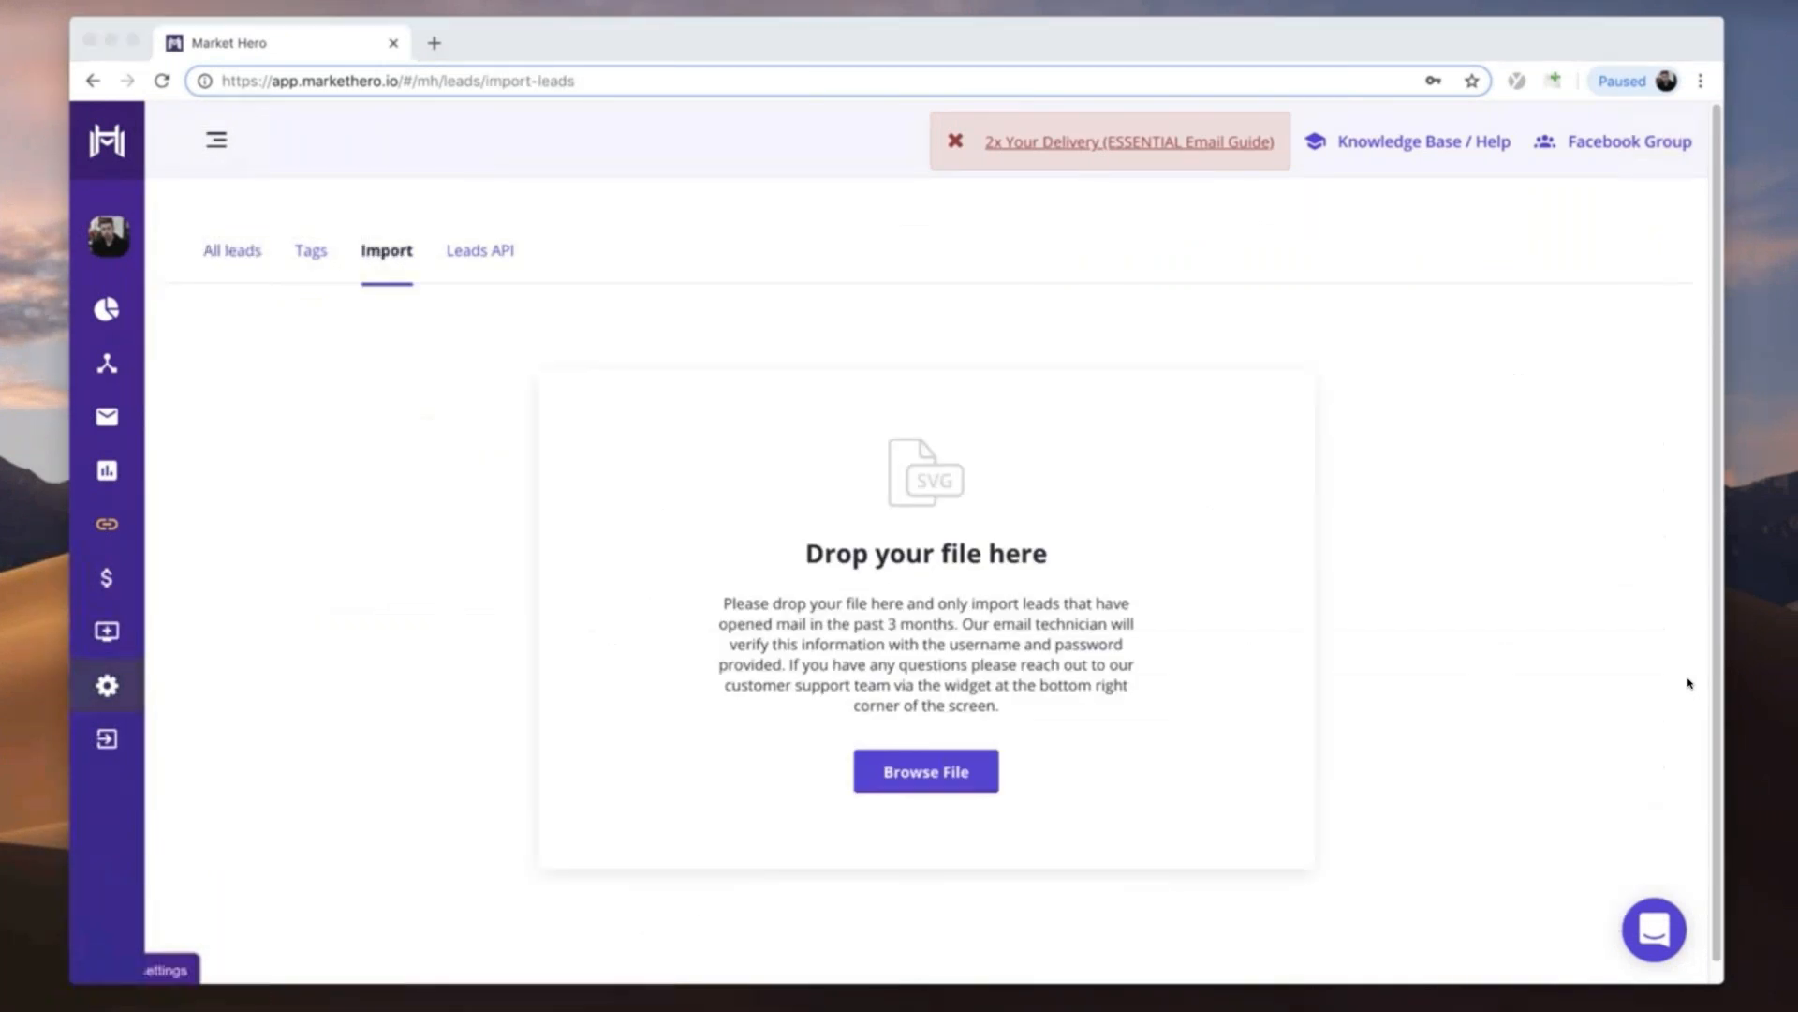
{"action": "left_click_drag", "start_coordinate": [1255, 1010], "coordinate": [1231, 878]}
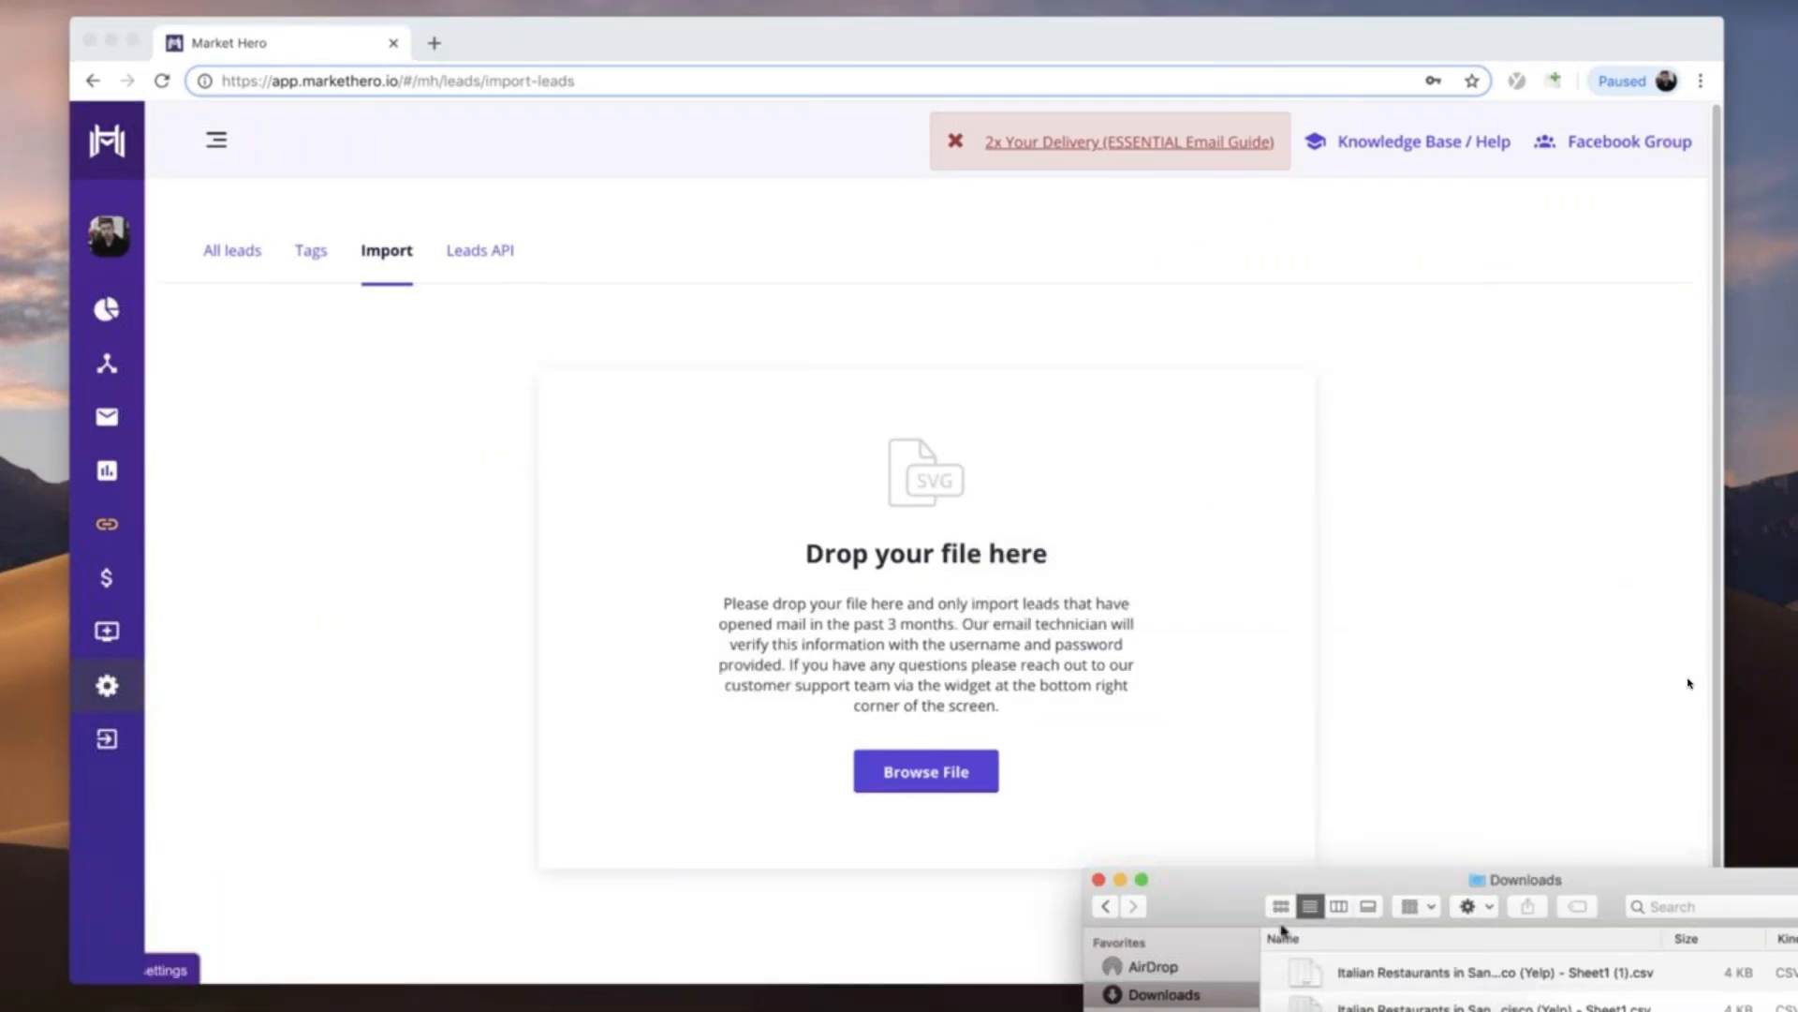
{"action": "left_click_drag", "start_coordinate": [1384, 977], "coordinate": [904, 655]}
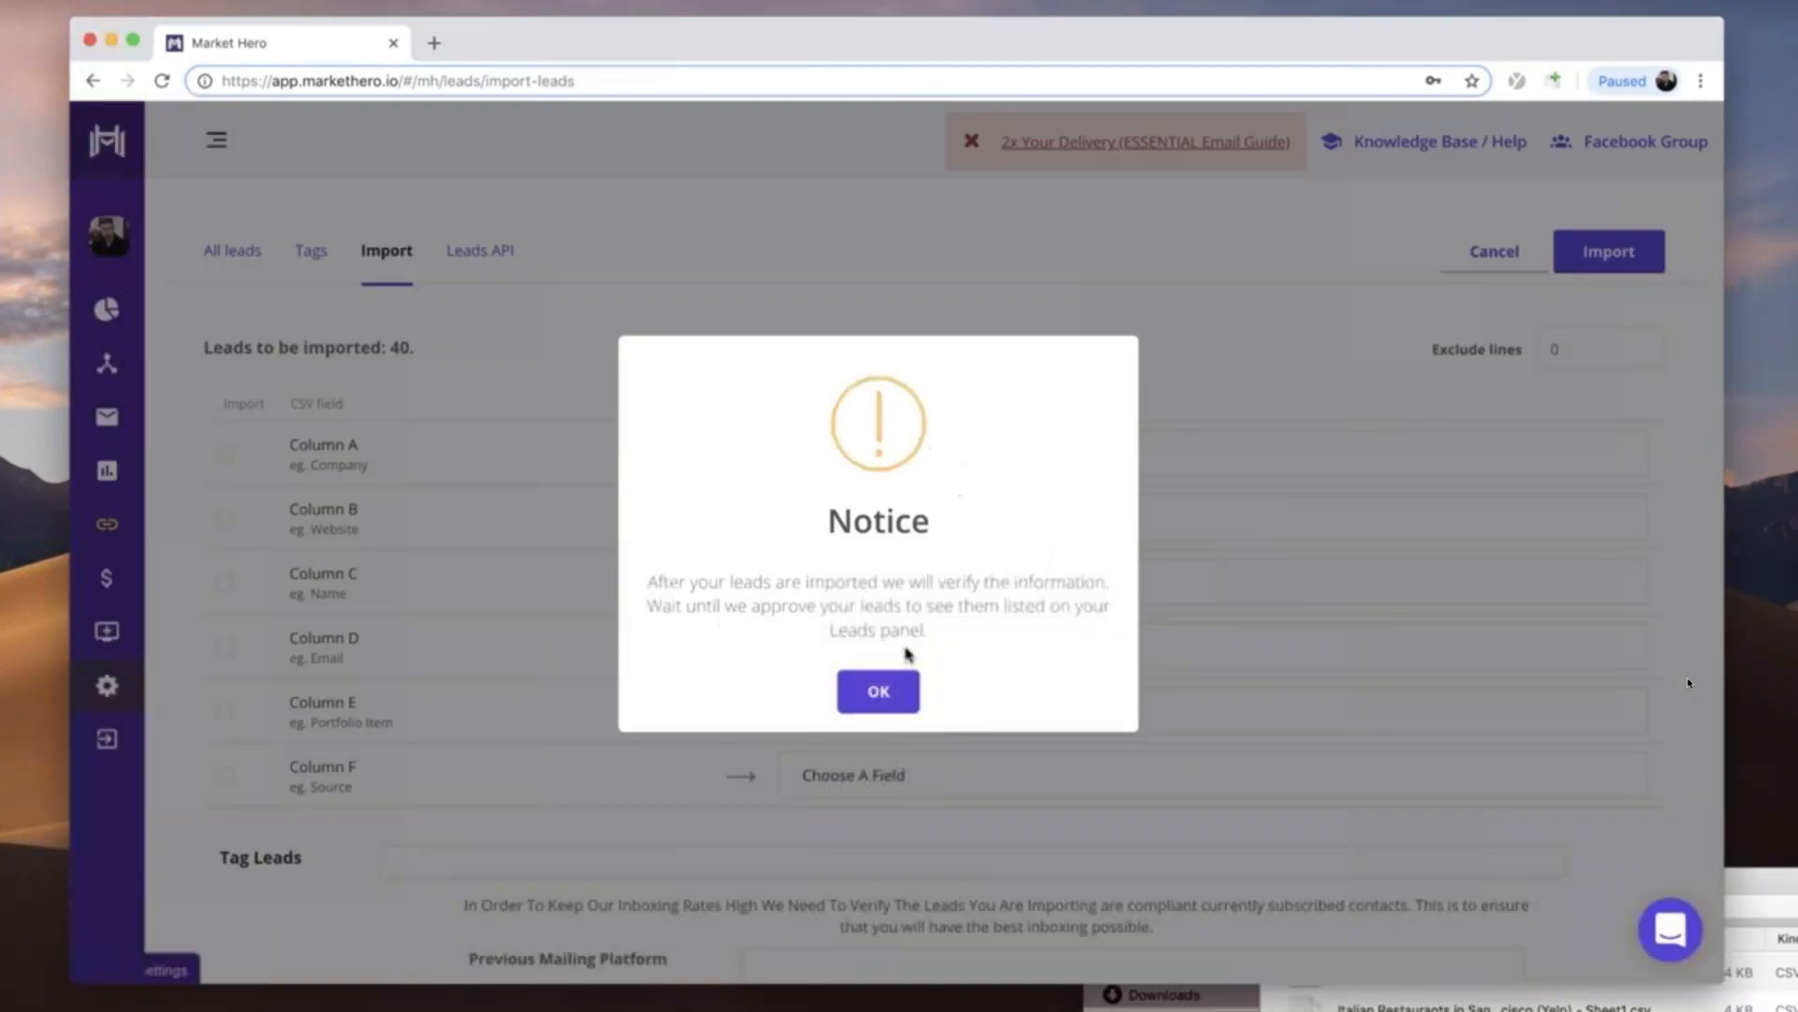
{"action": "left_click", "coordinate": [888, 695]}
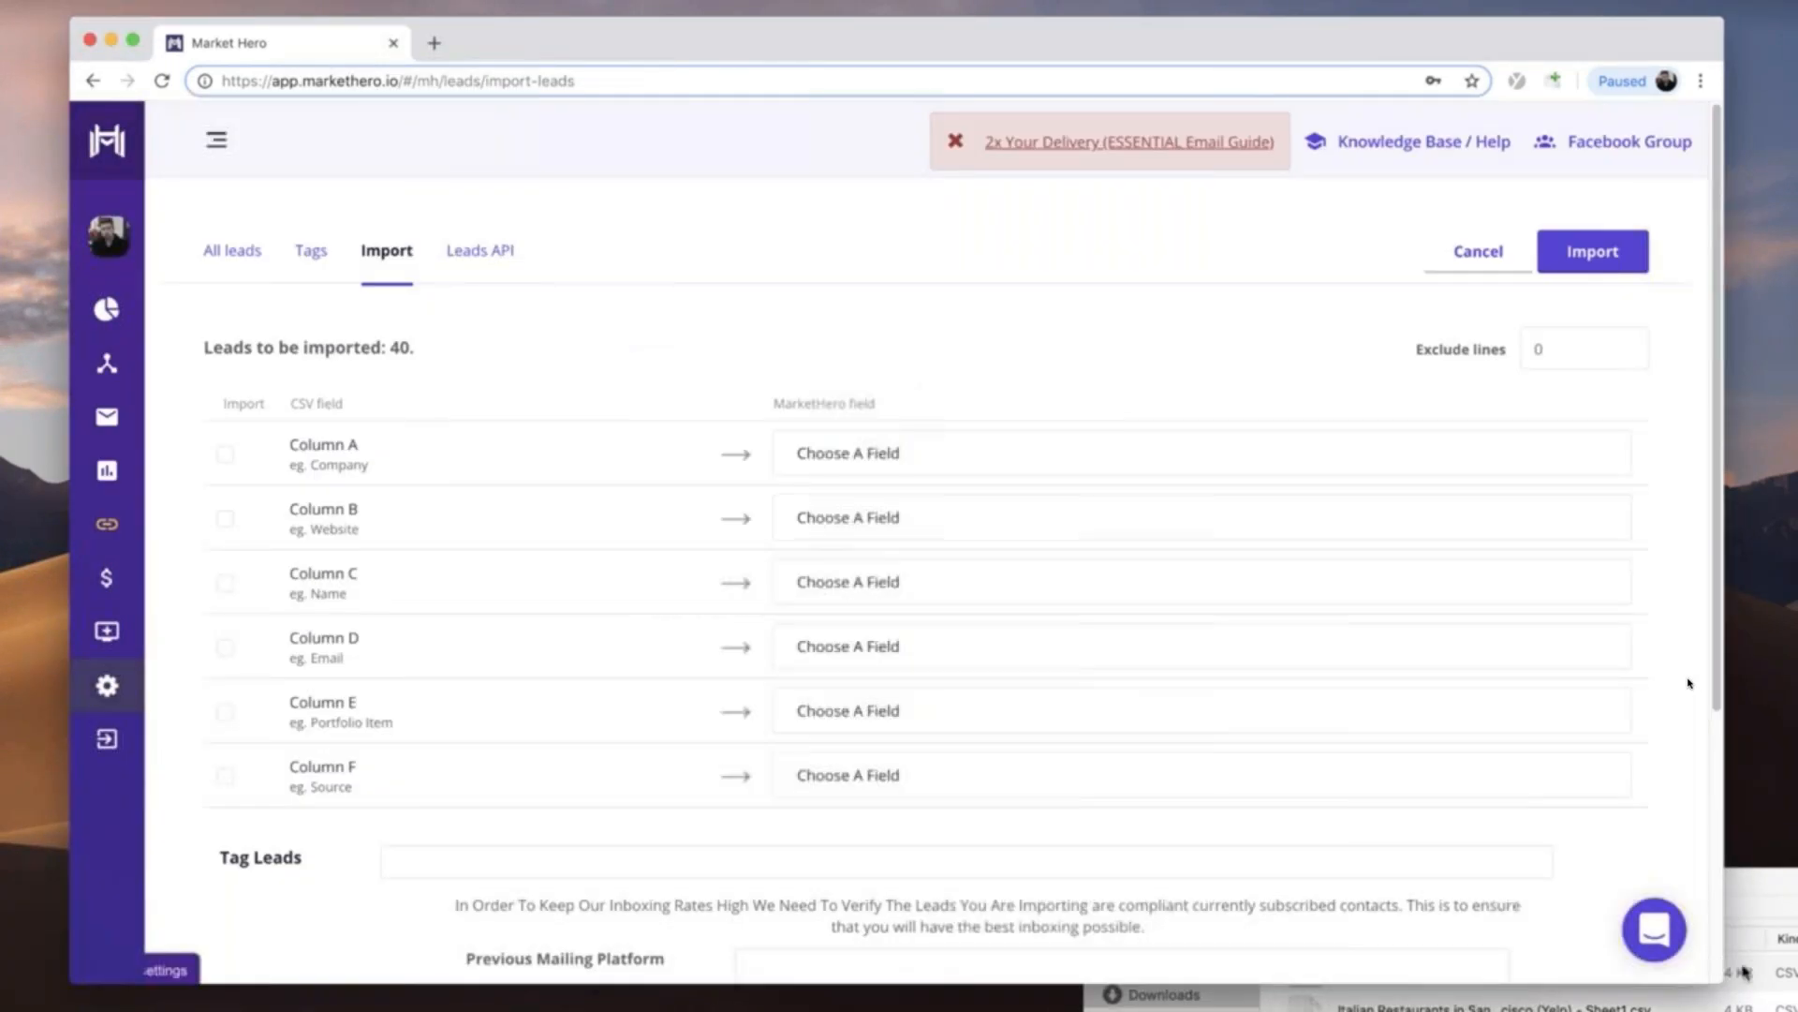
{"action": "left_click", "coordinate": [1743, 969]}
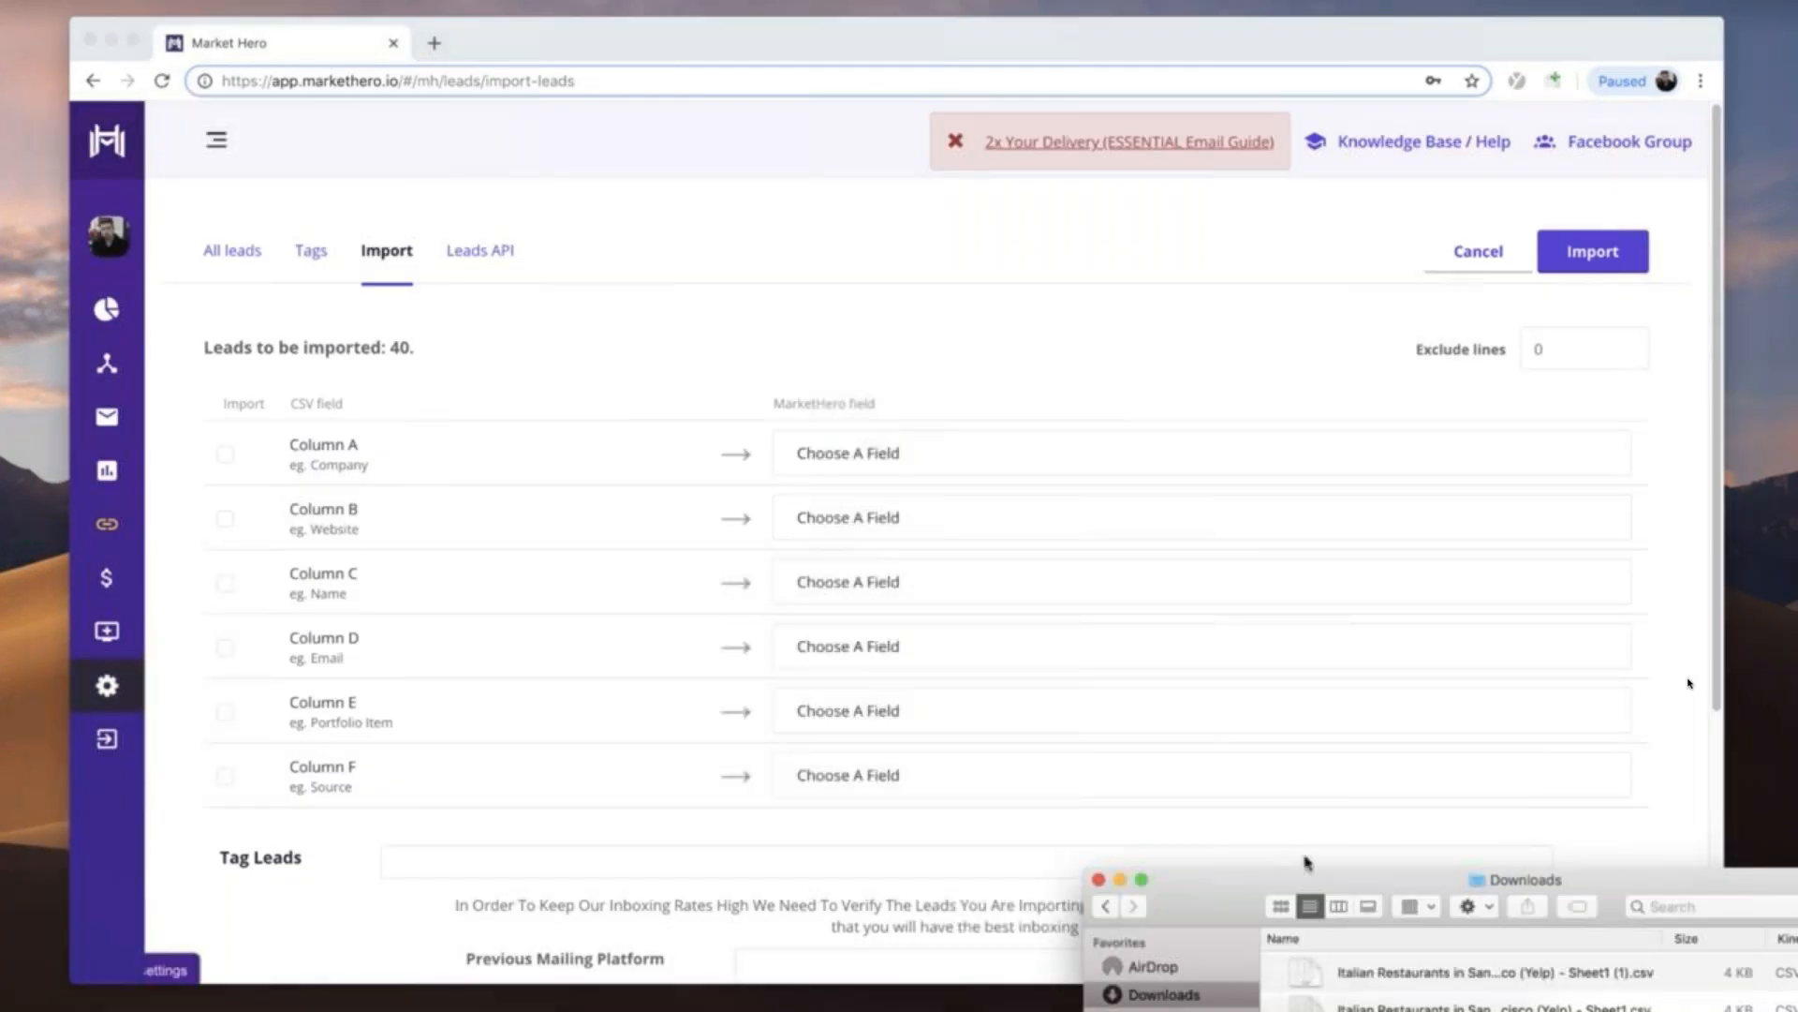
{"action": "left_click", "coordinate": [1097, 882]}
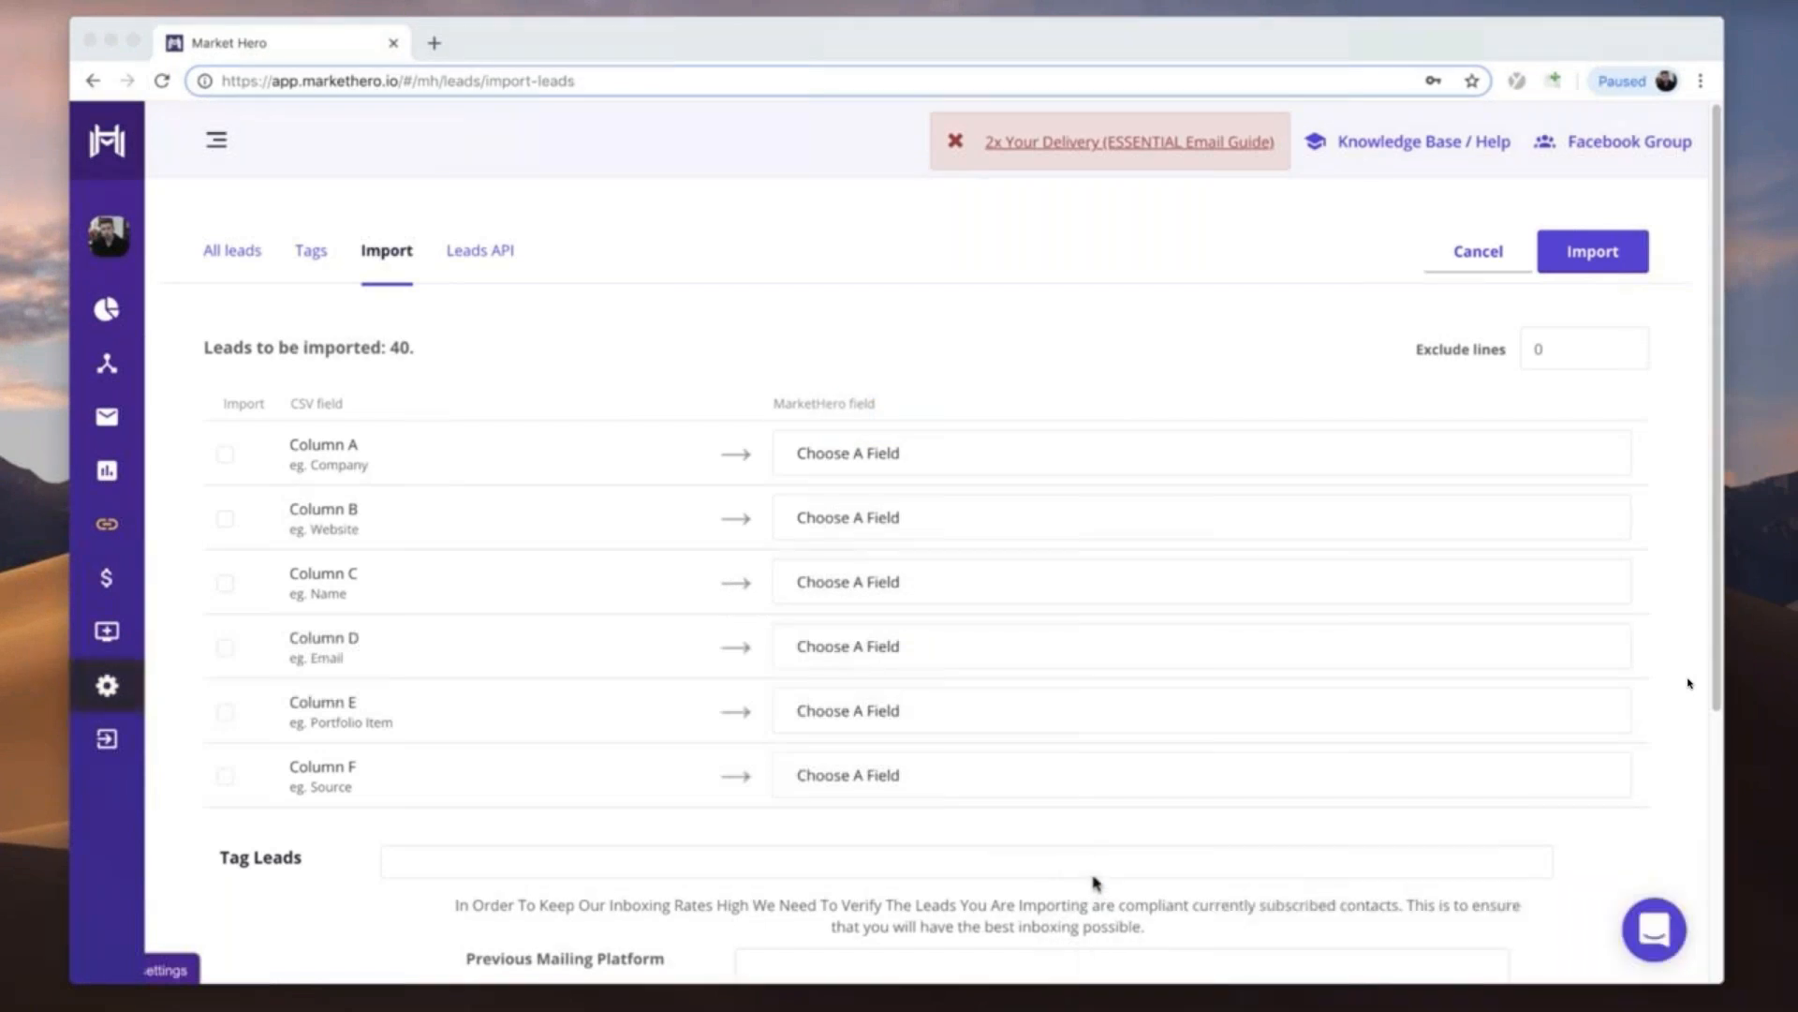
- Map Column C of the lead import to First Name and Column D to Email
{"action": "left_click", "coordinate": [869, 587]}
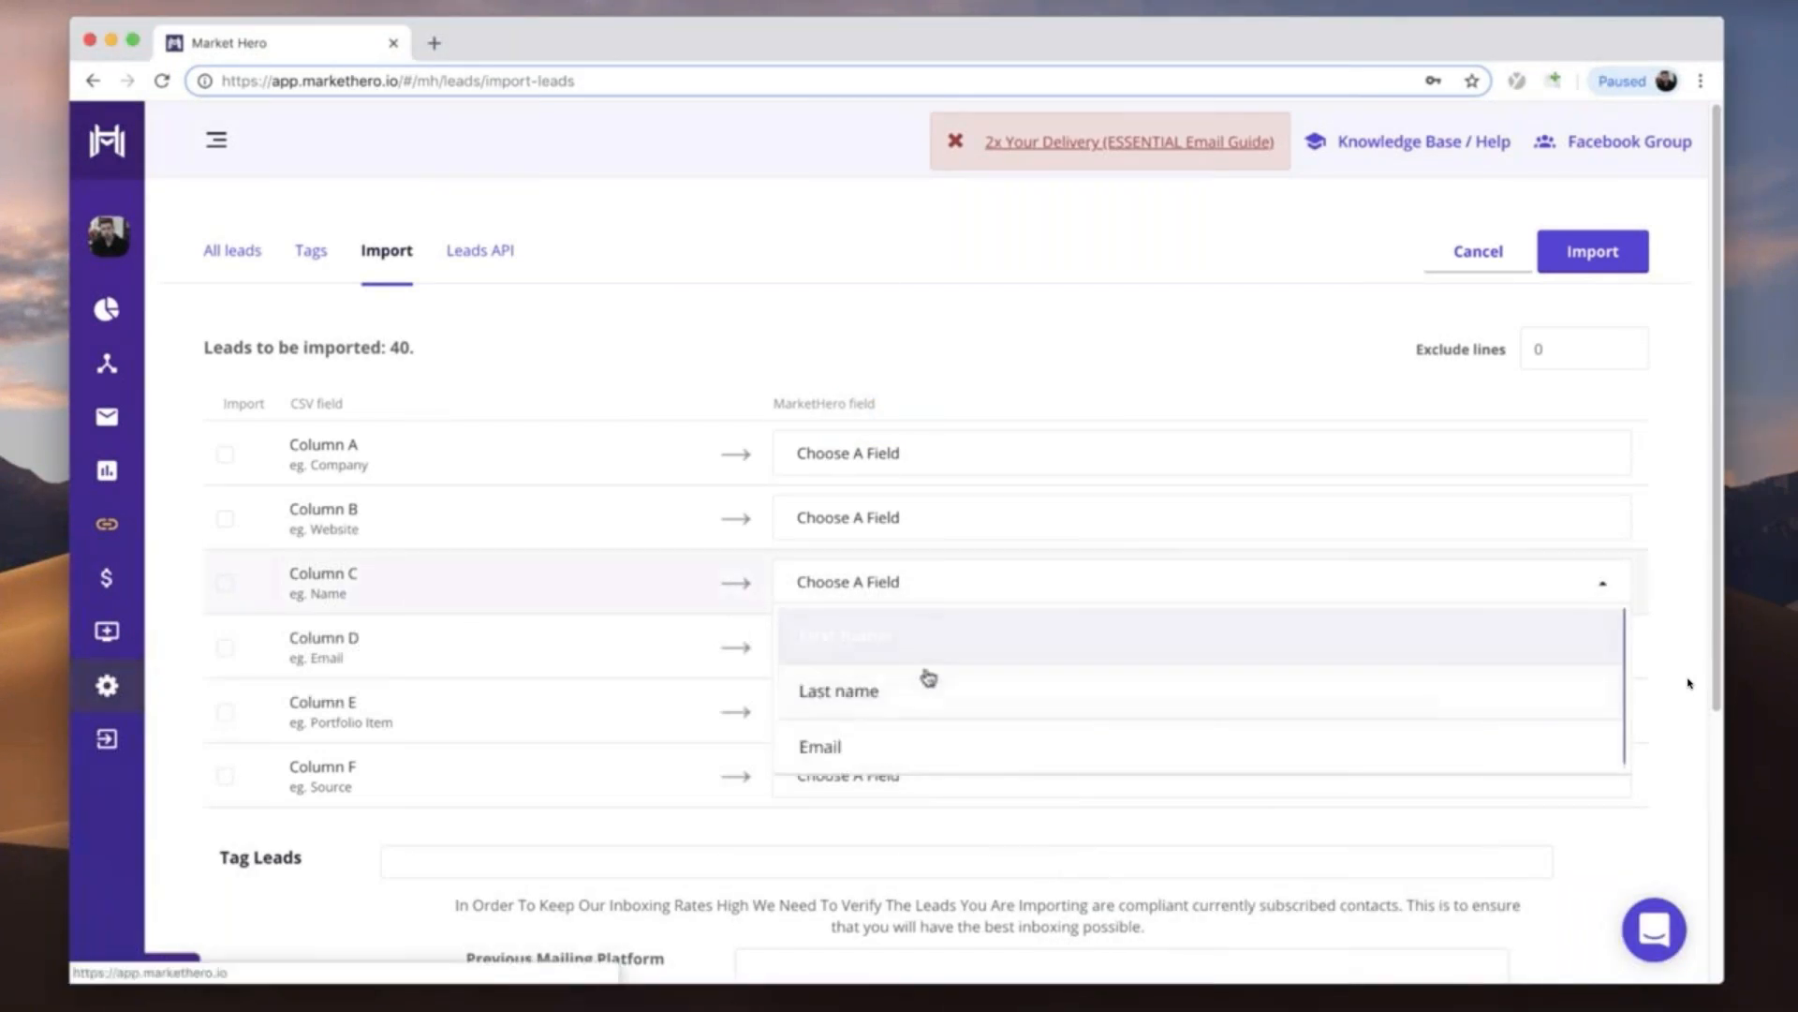
{"action": "left_click", "coordinate": [903, 635]}
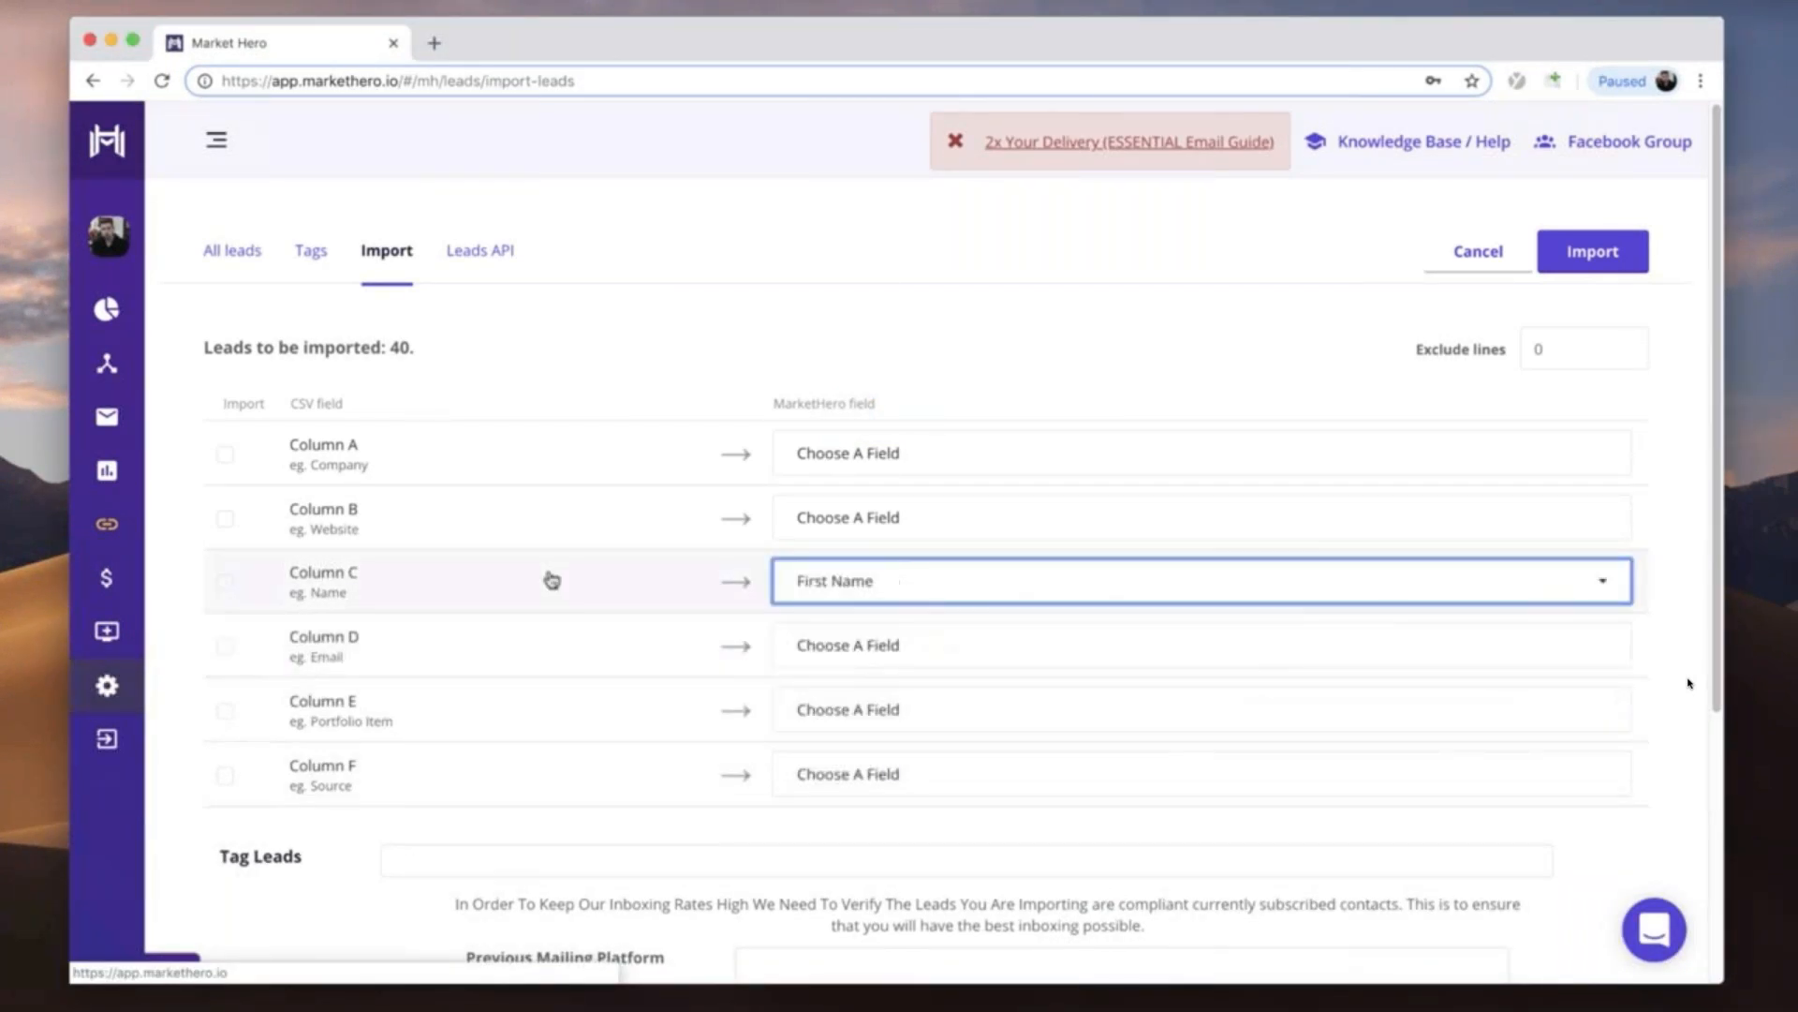
{"action": "left_click", "coordinate": [871, 654]}
{"action": "left_click", "coordinate": [847, 811]}
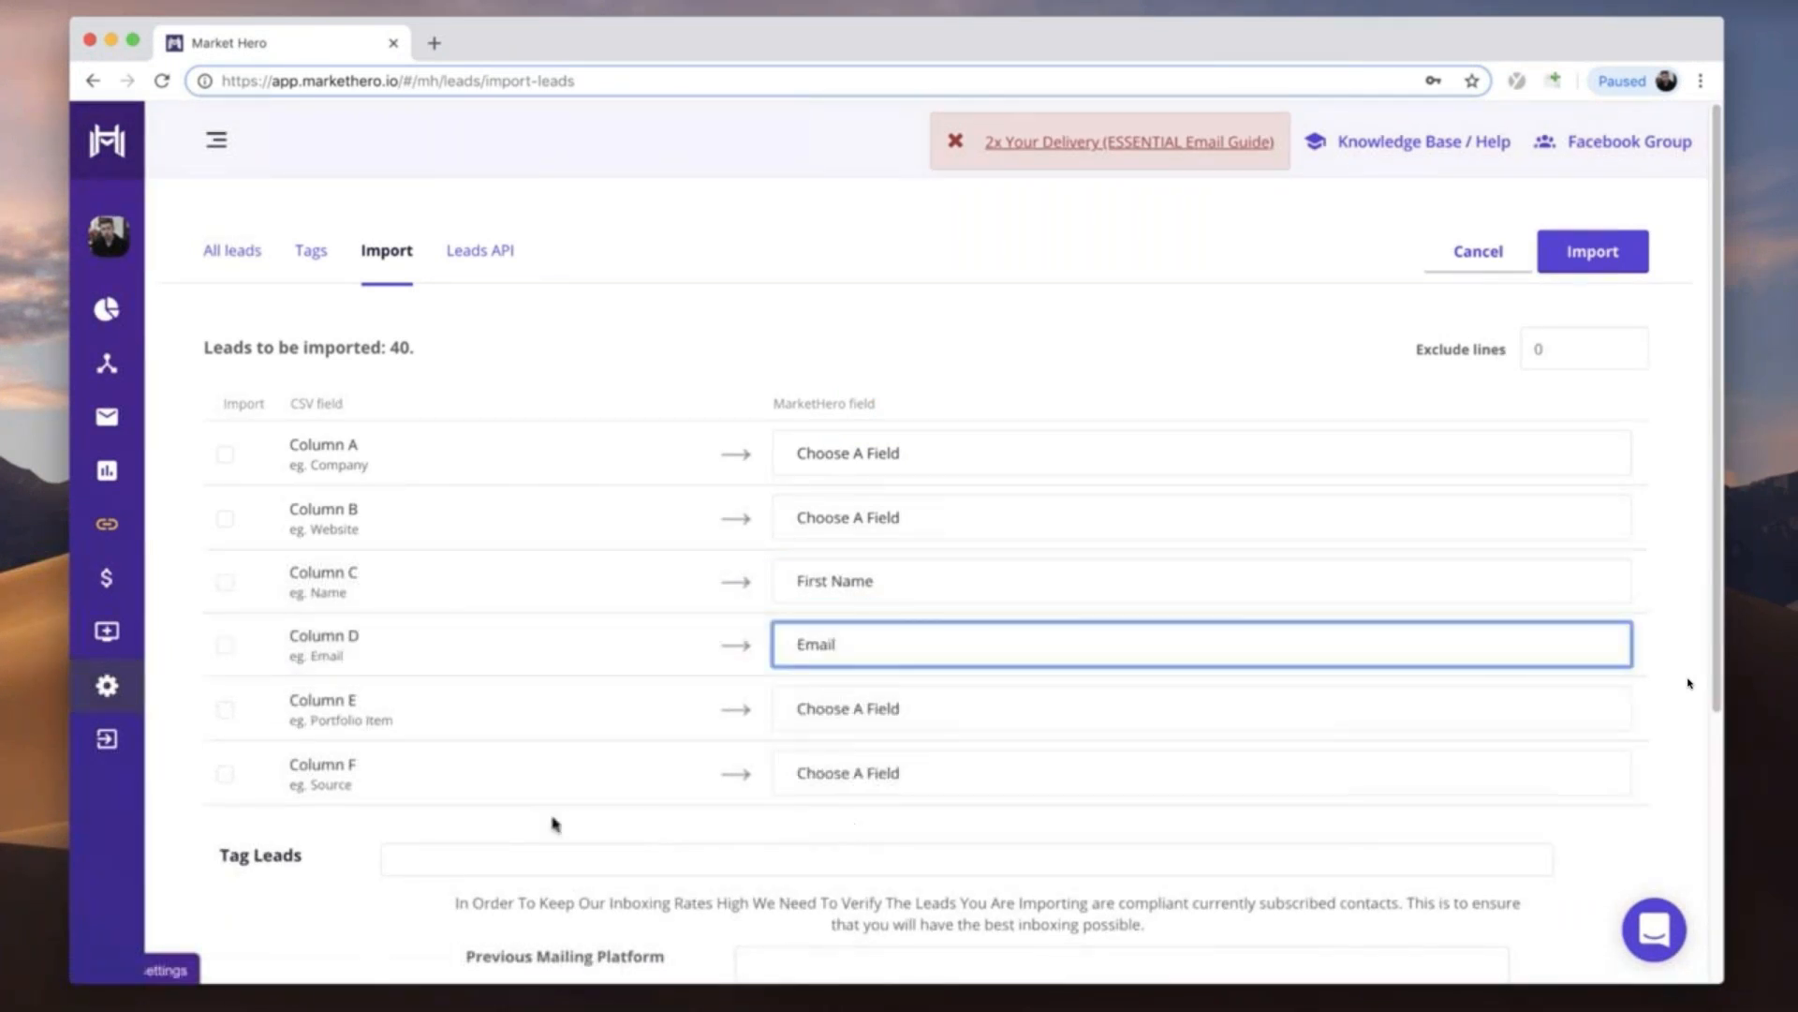
- Tag the leads being imported with RepPages
{"action": "left_click", "coordinate": [419, 863]}
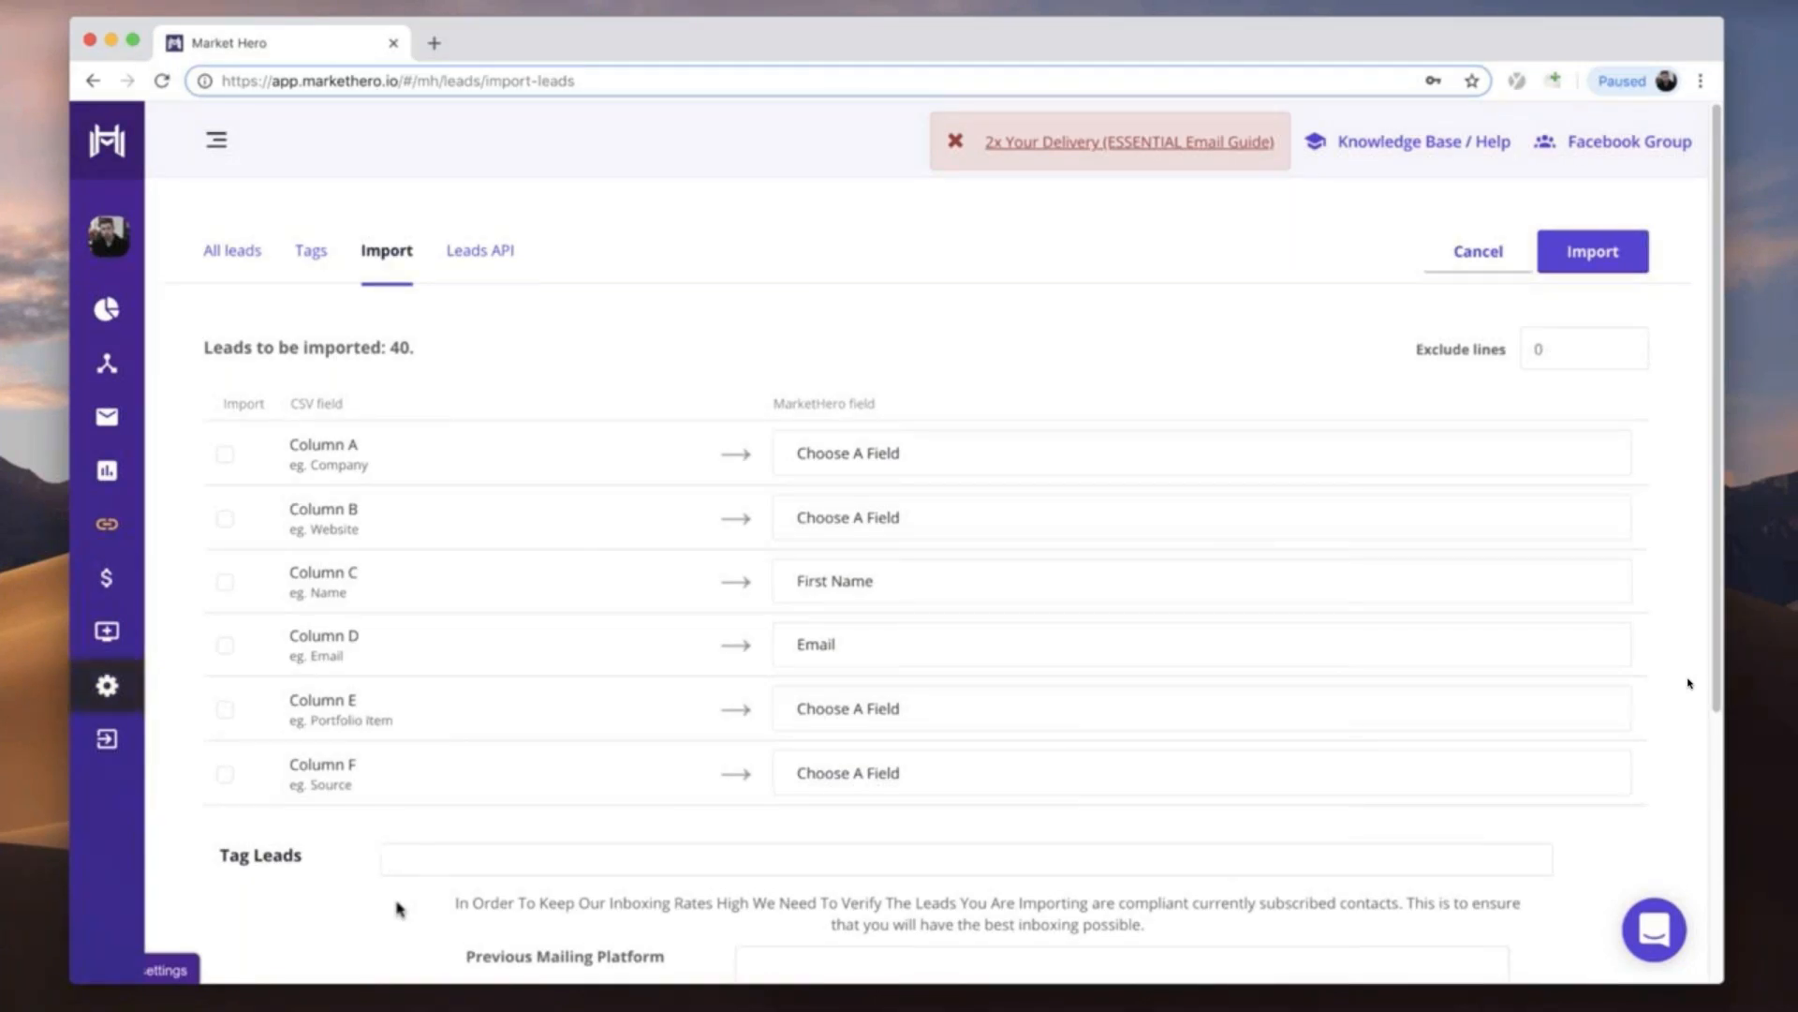
{"action": "type", "text": "R"}
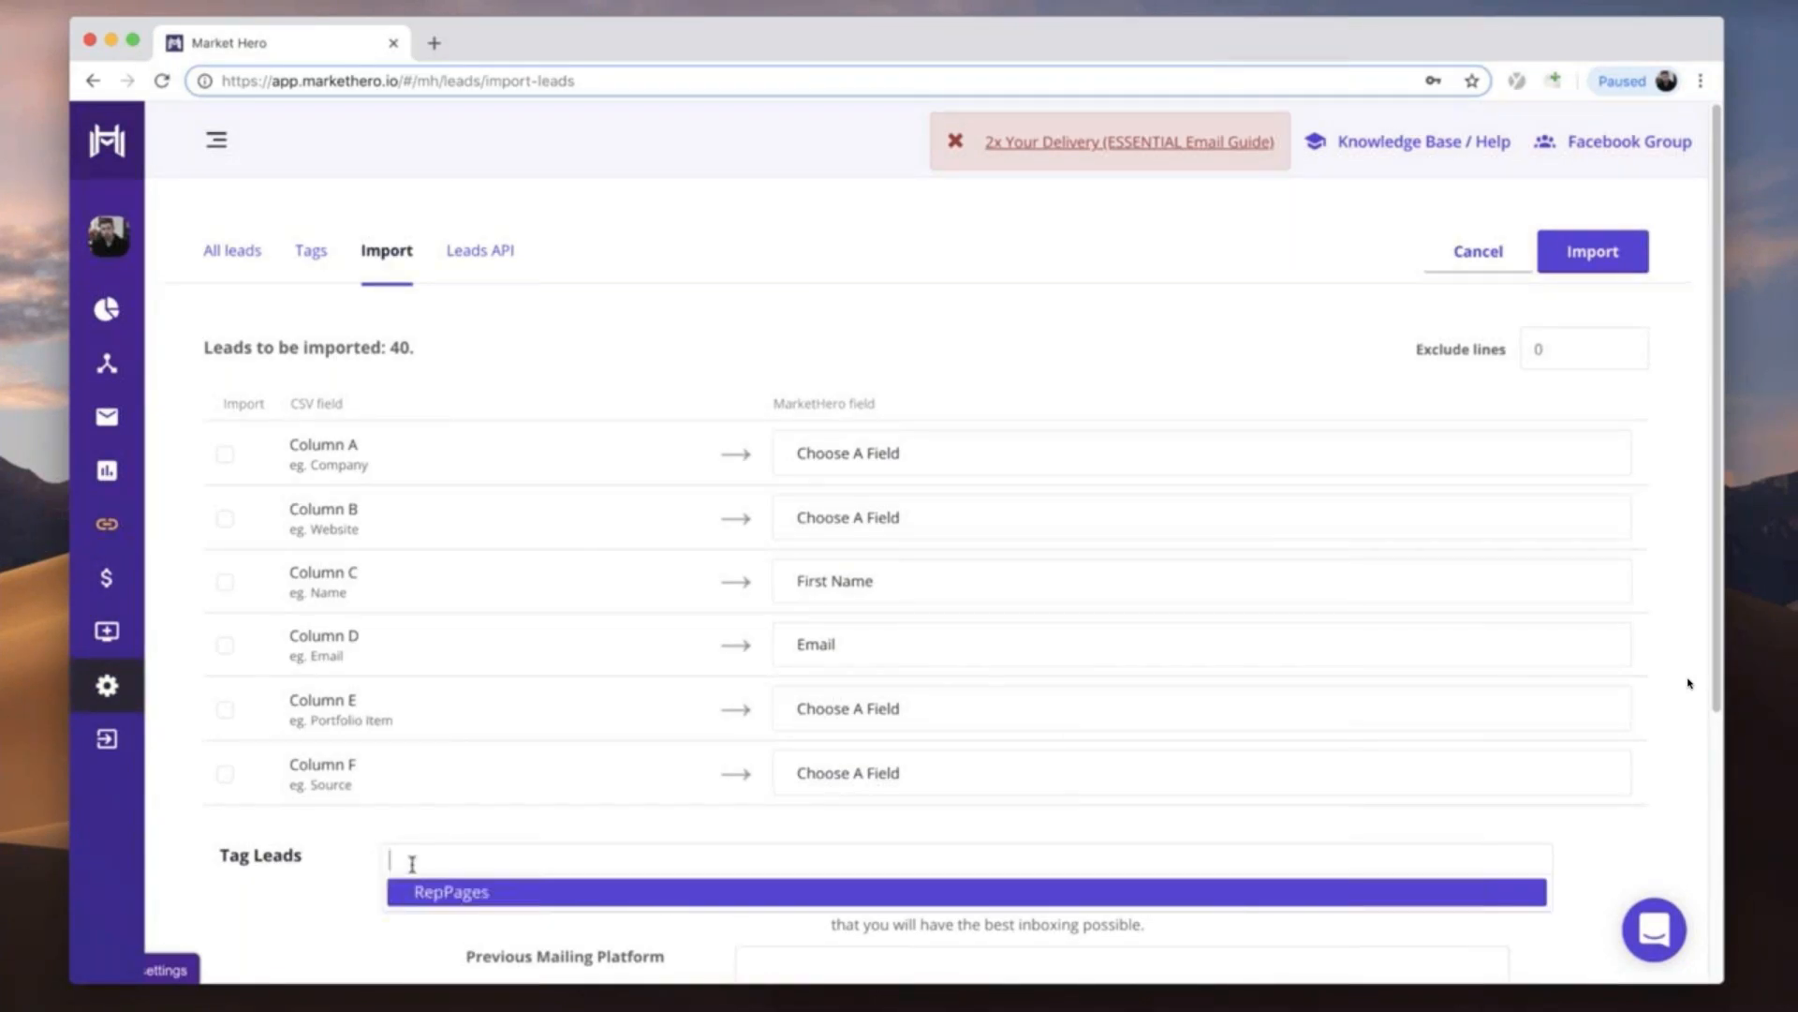
{"action": "type", "text": "epPages"}
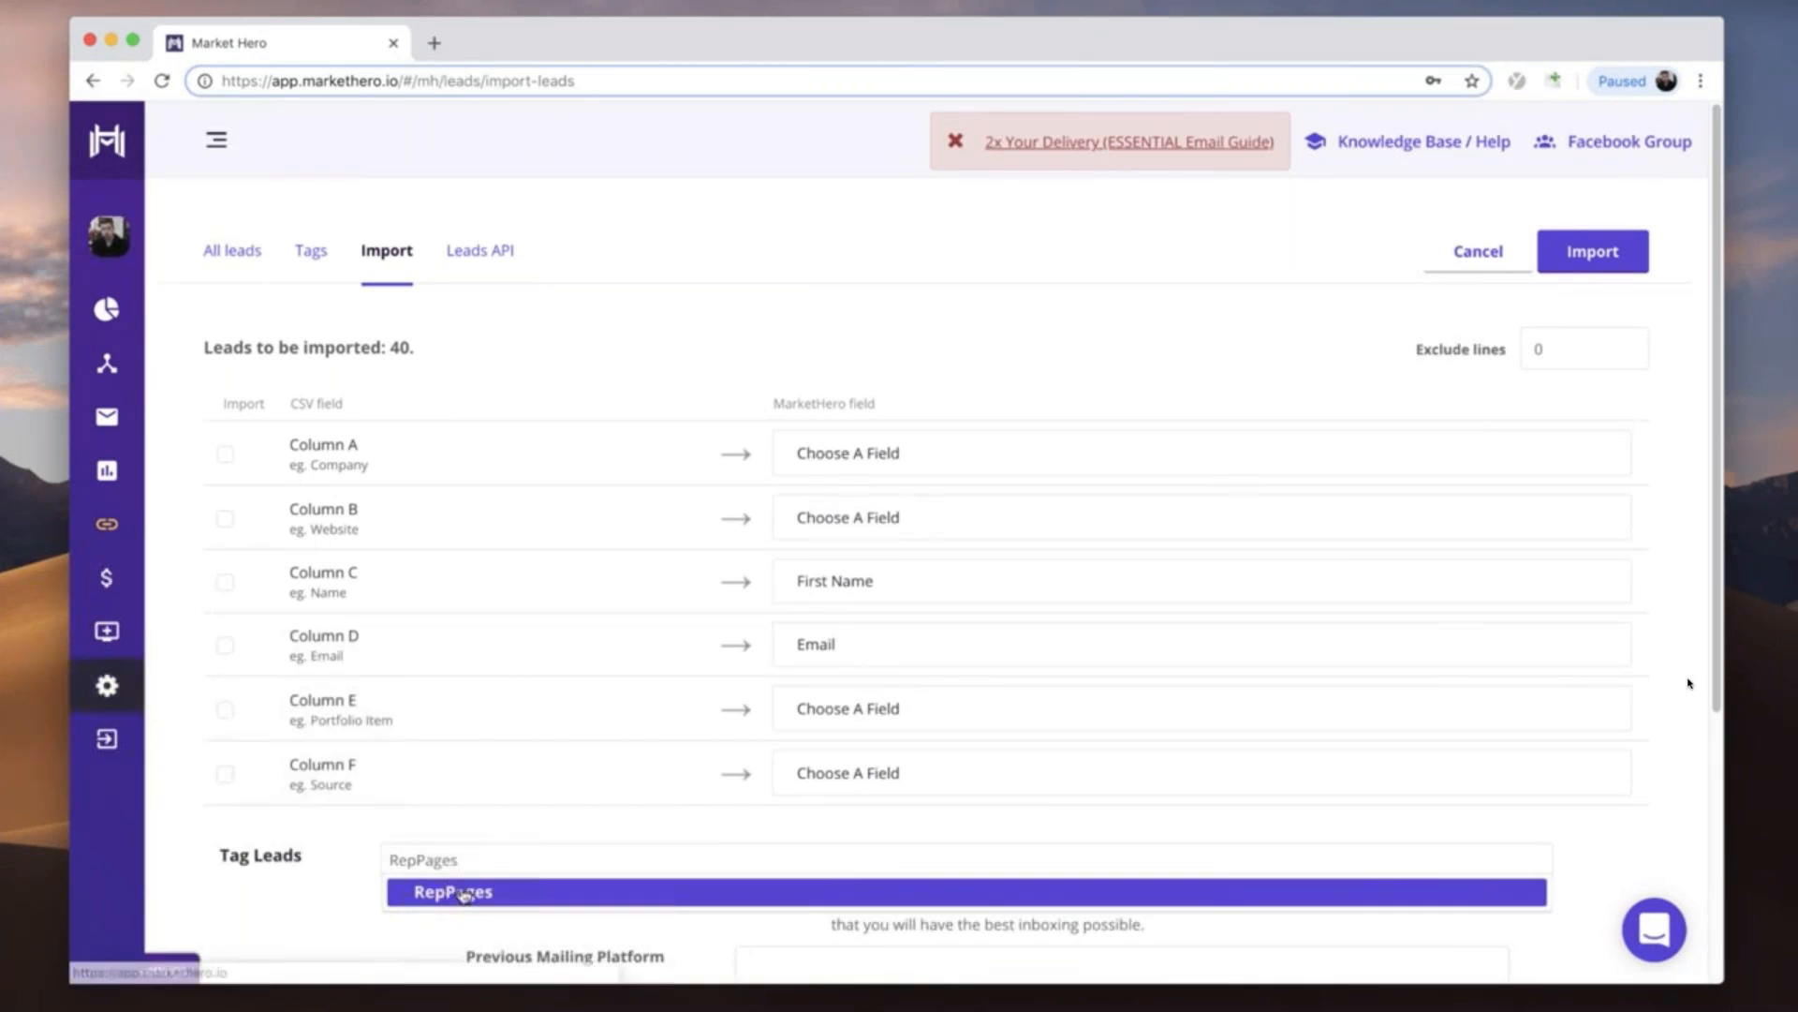
{"action": "left_click", "coordinate": [447, 890]}
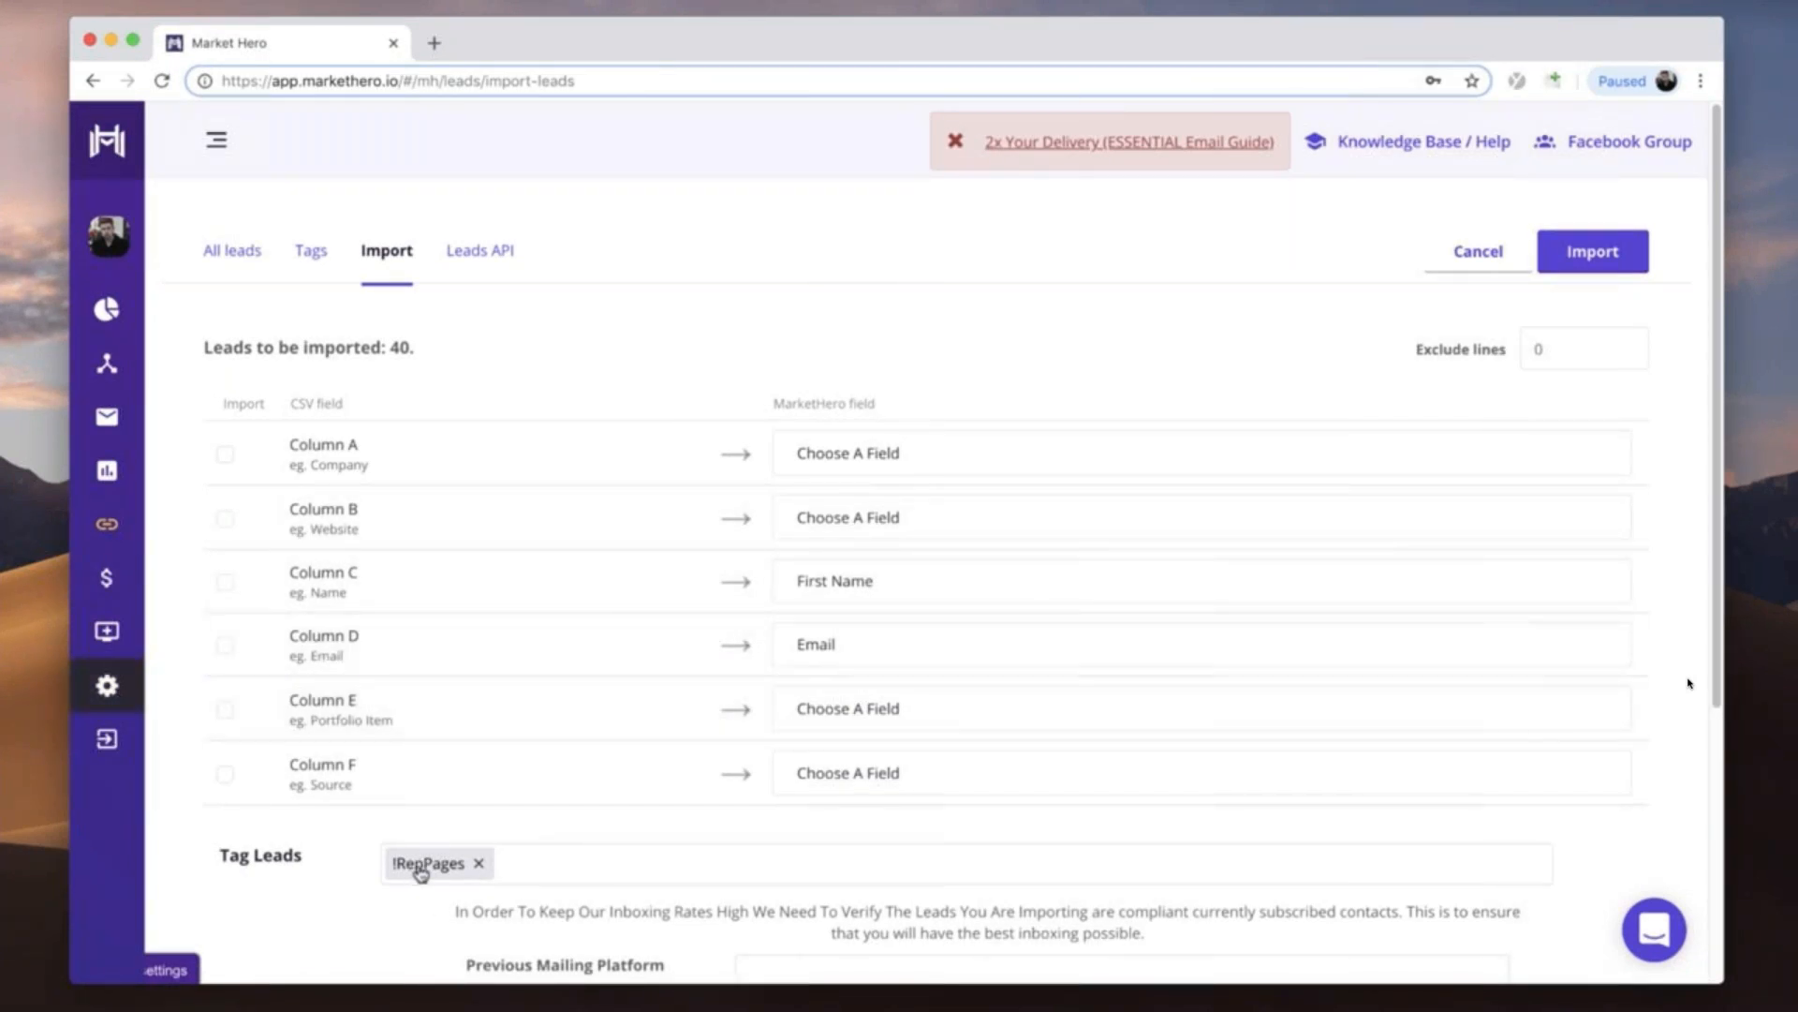
- Try a second tag, ReppagesColdLead, on the leads being imported and remove it again
{"action": "left_click", "coordinate": [528, 867]}
{"action": "type", "text": "ReppagesColdLead"}
{"action": "left_click", "coordinate": [554, 901]}
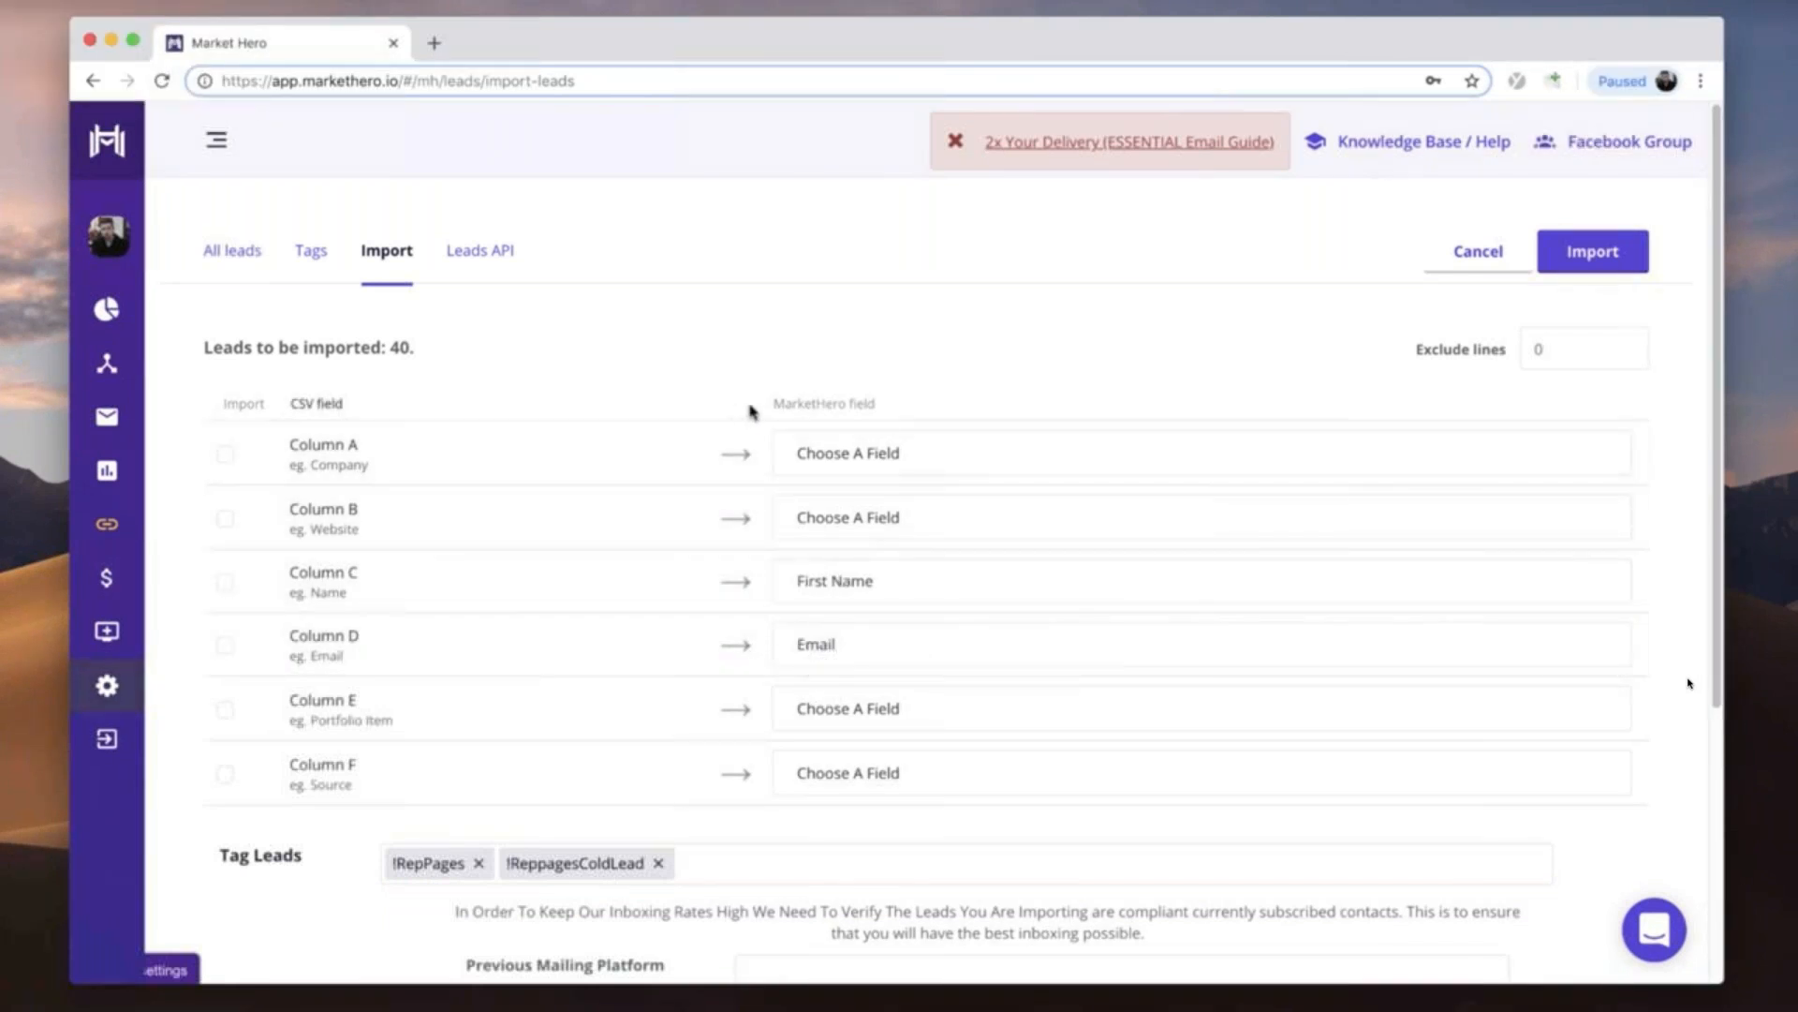
{"action": "left_click", "coordinate": [659, 863]}
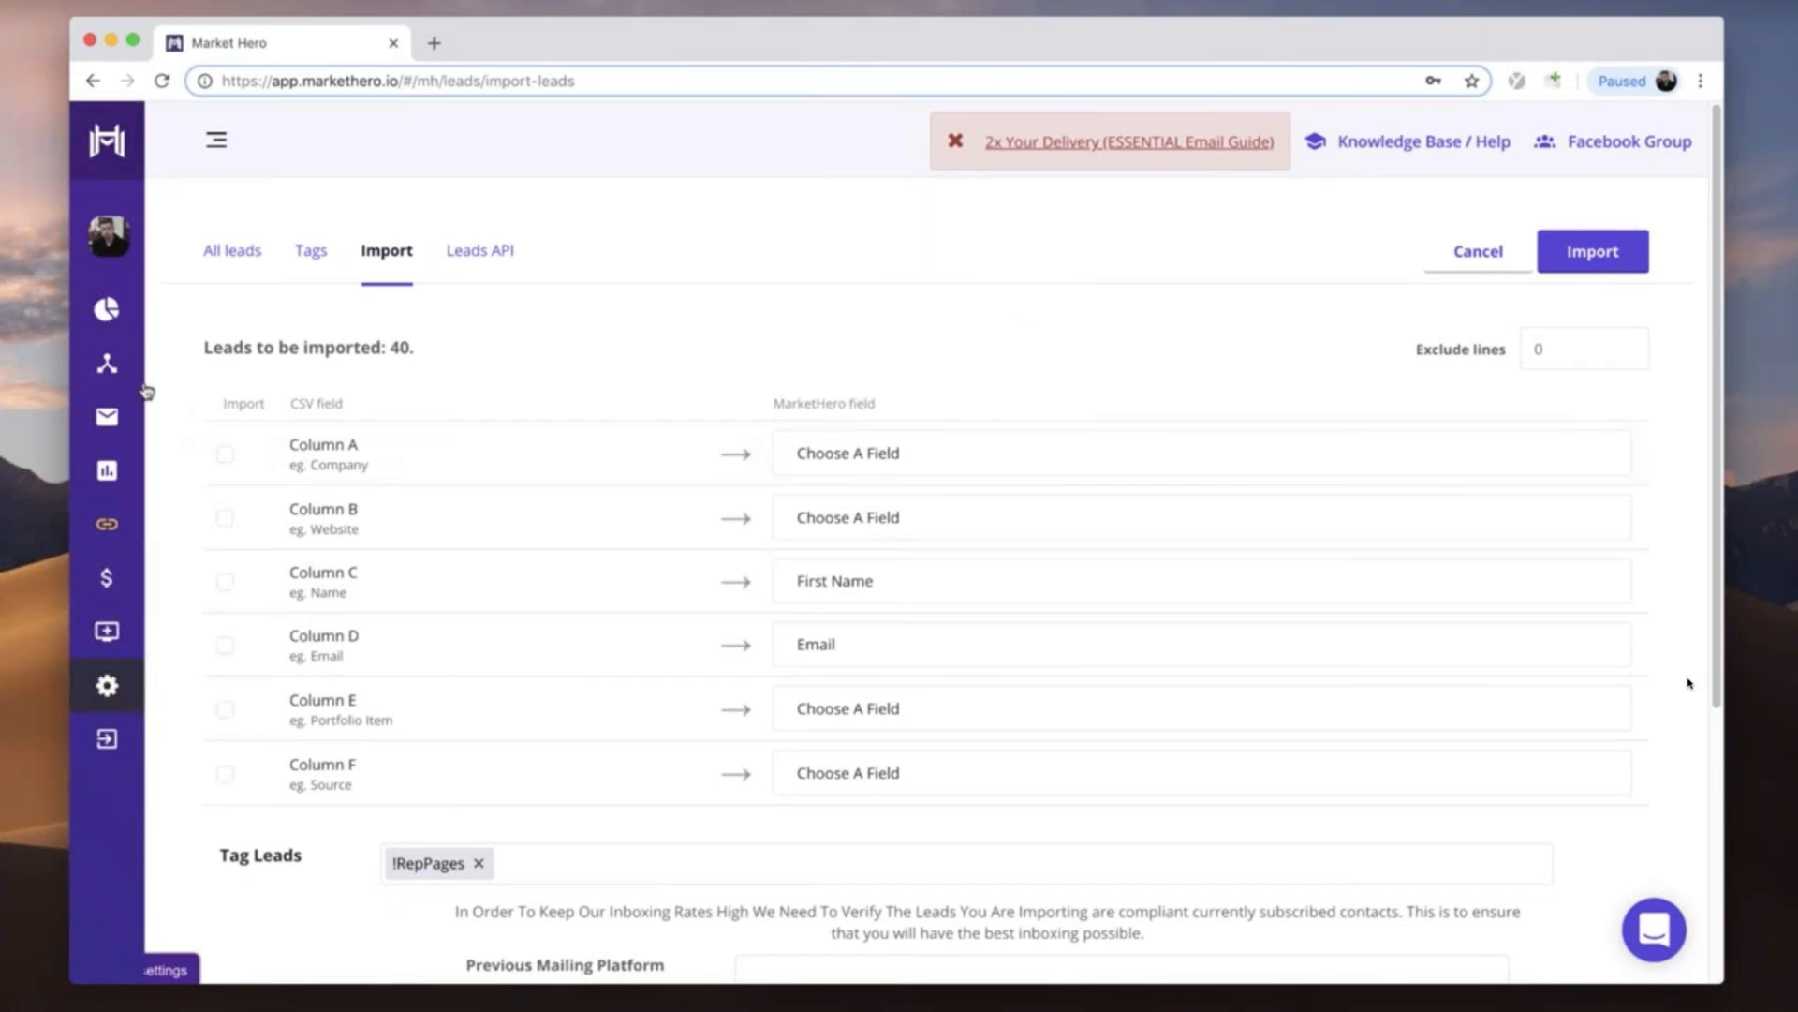
- Create a new email stream and name it First Cold Outreach For RepPages
{"action": "left_click", "coordinate": [107, 363]}
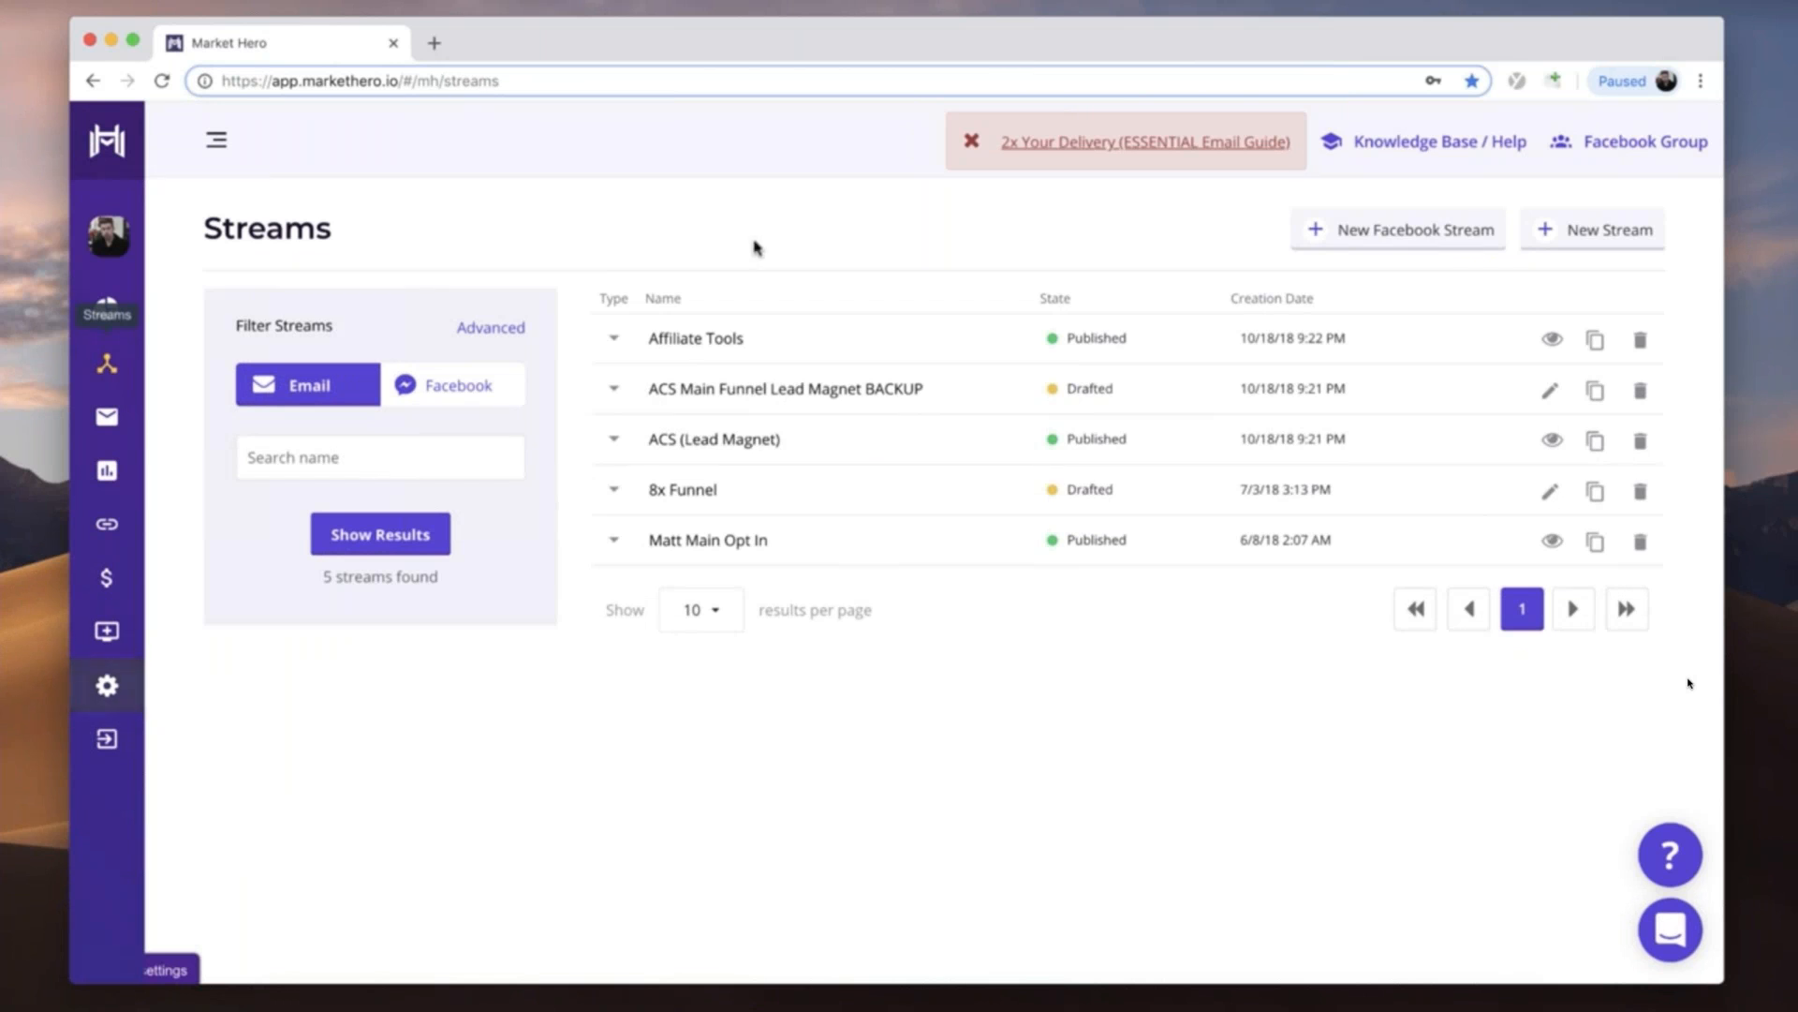
{"action": "left_click", "coordinate": [1550, 237]}
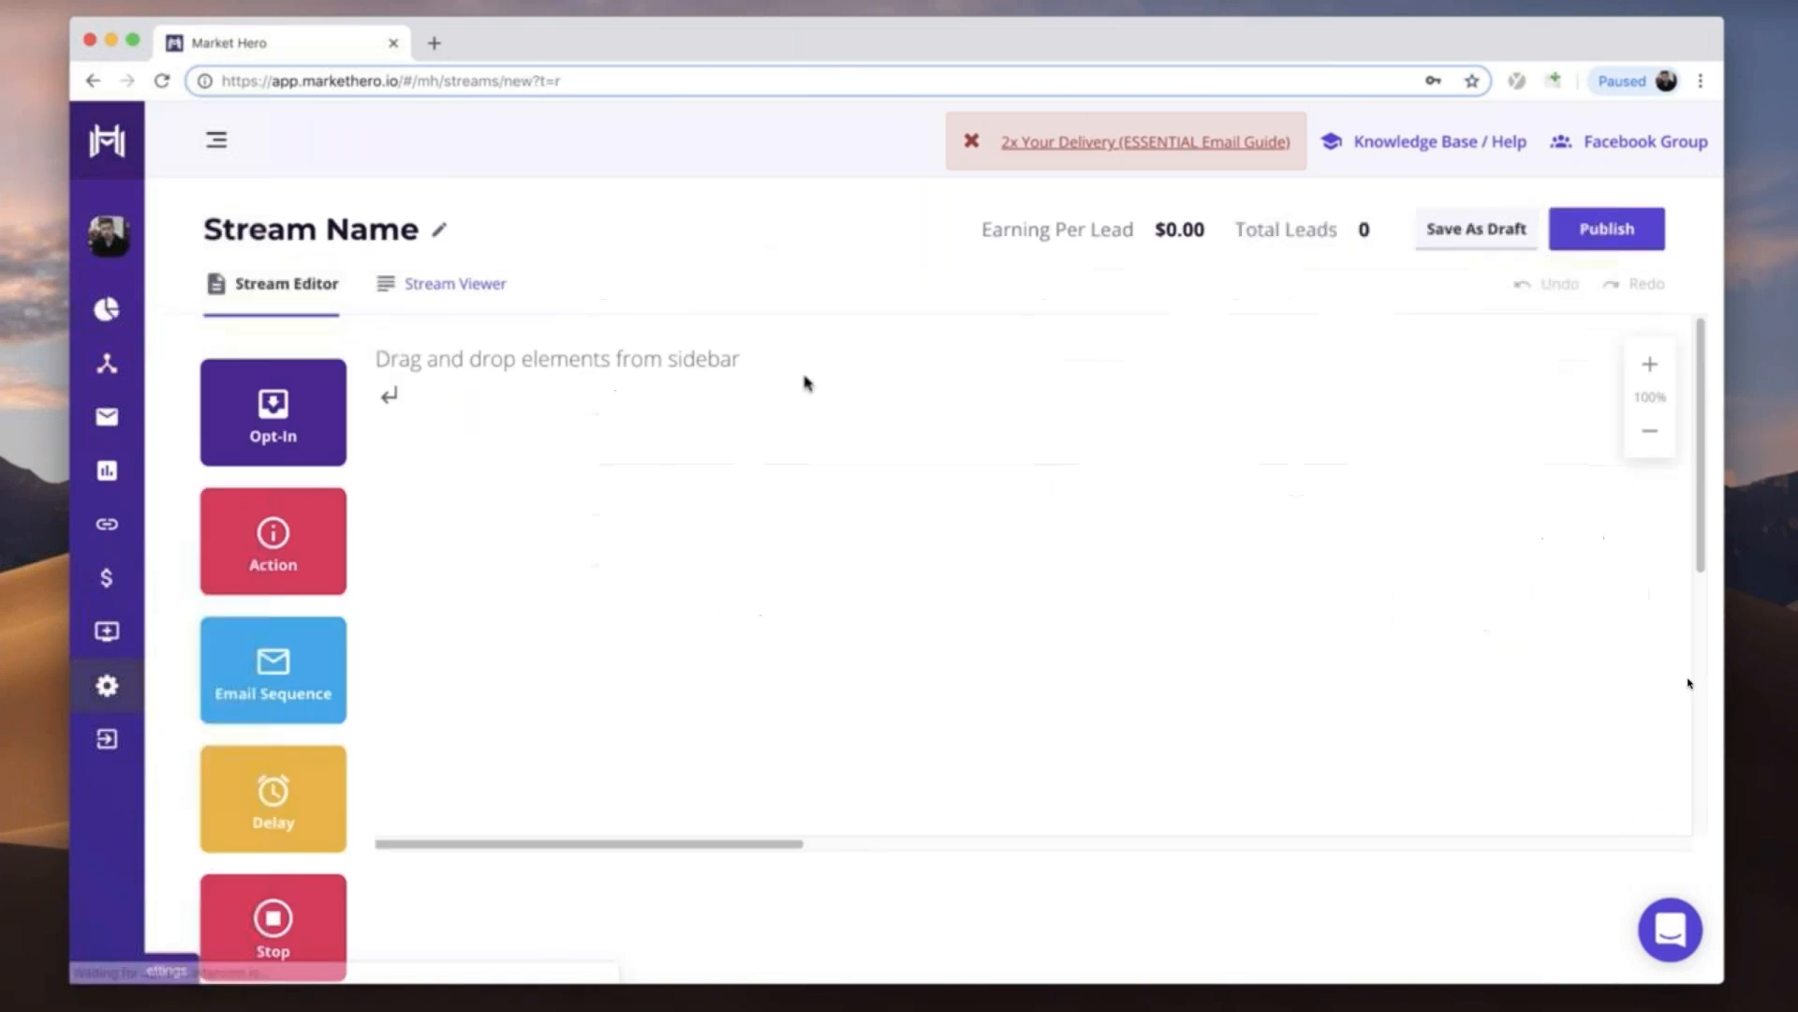
{"action": "left_click", "coordinate": [438, 229]}
{"action": "key", "text": "super+a"}
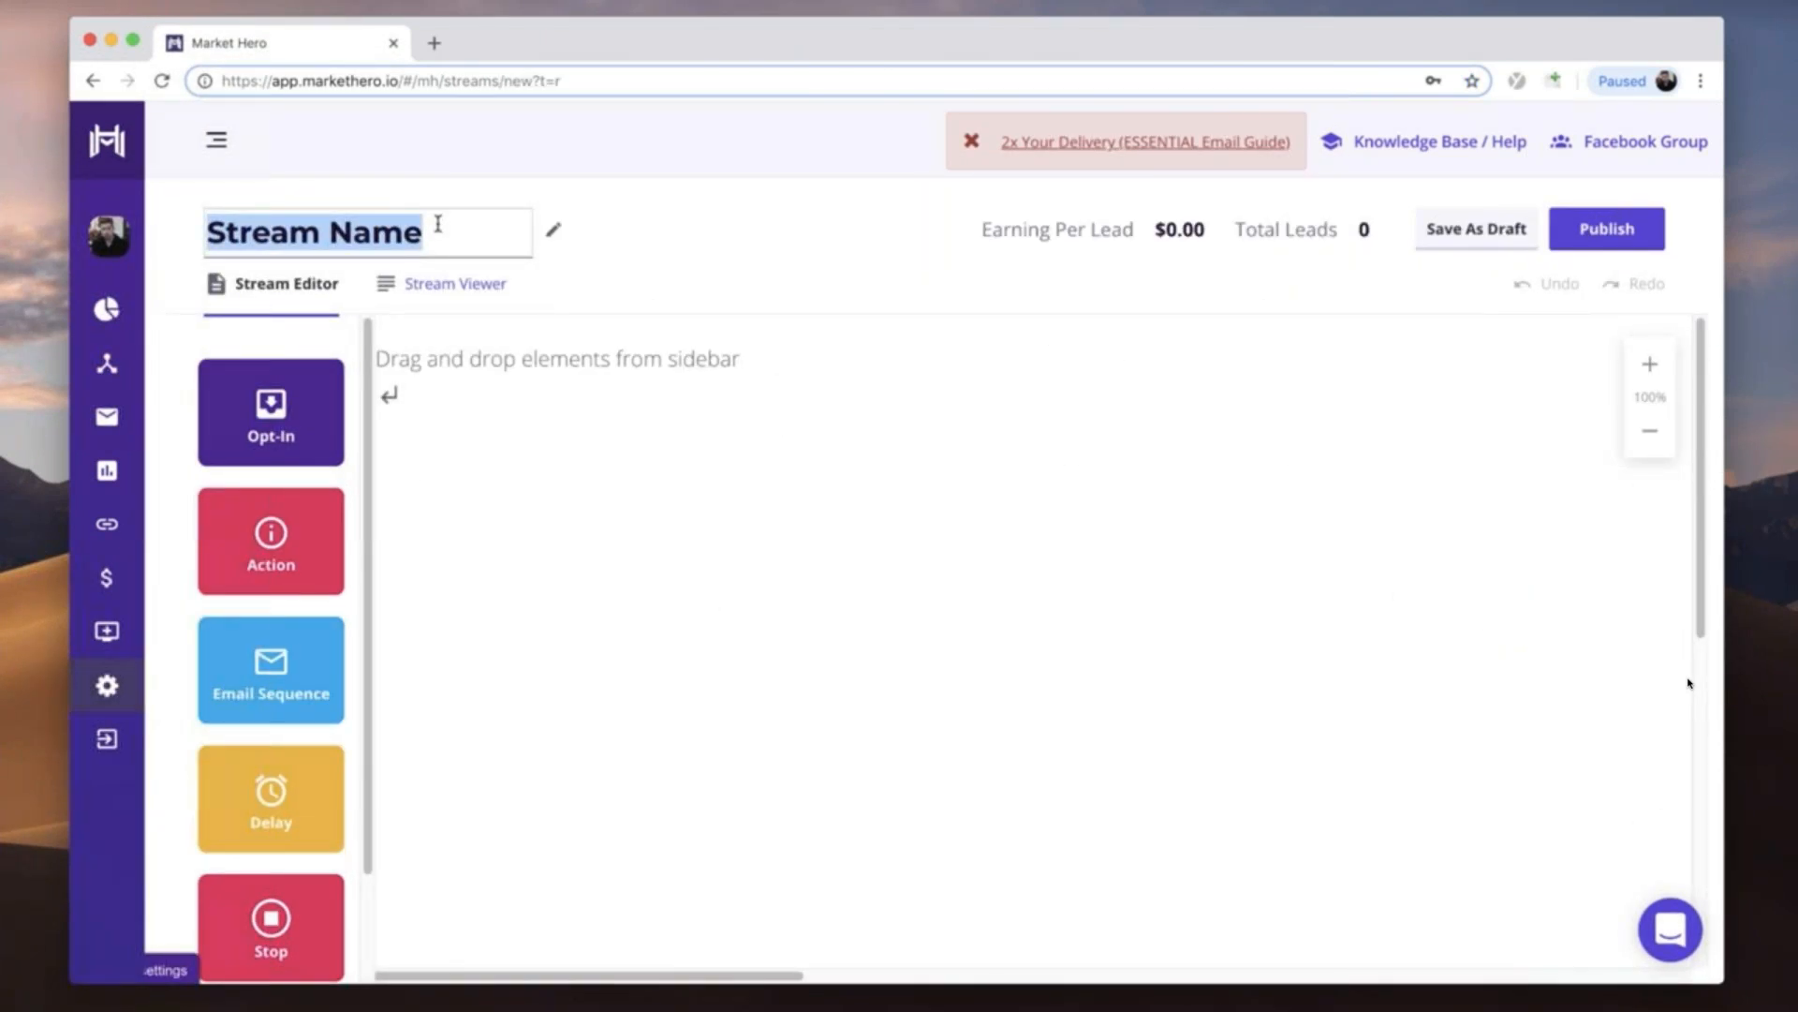
{"action": "type", "text": "First Cold Out"}
{"action": "type", "text": "reach"}
{"action": "type", "text": " For RepPages"}
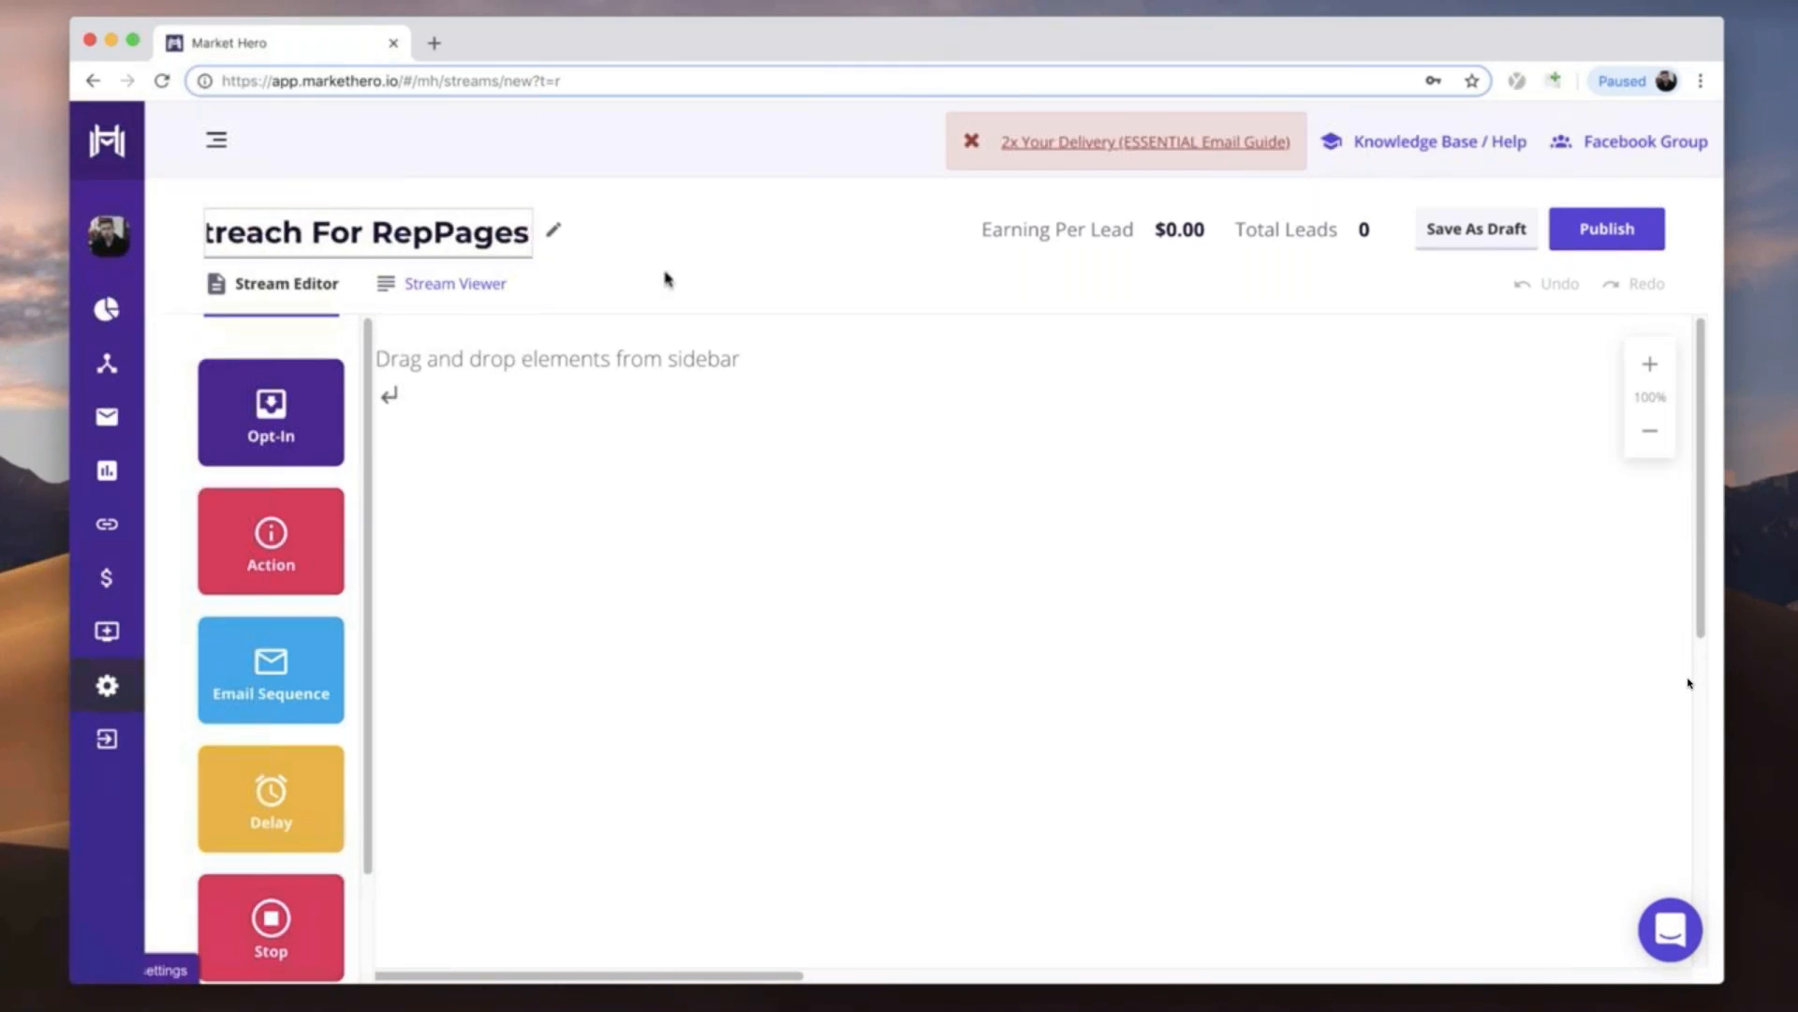
{"action": "left_click", "coordinate": [679, 277]}
- Place a Start element on the stream canvas and set it to trigger on the RepPages tag
{"action": "scroll", "coordinate": [267, 749], "scroll_direction": "down", "scroll_amount": 2}
{"action": "left_click_drag", "start_coordinate": [279, 927], "coordinate": [522, 618]}
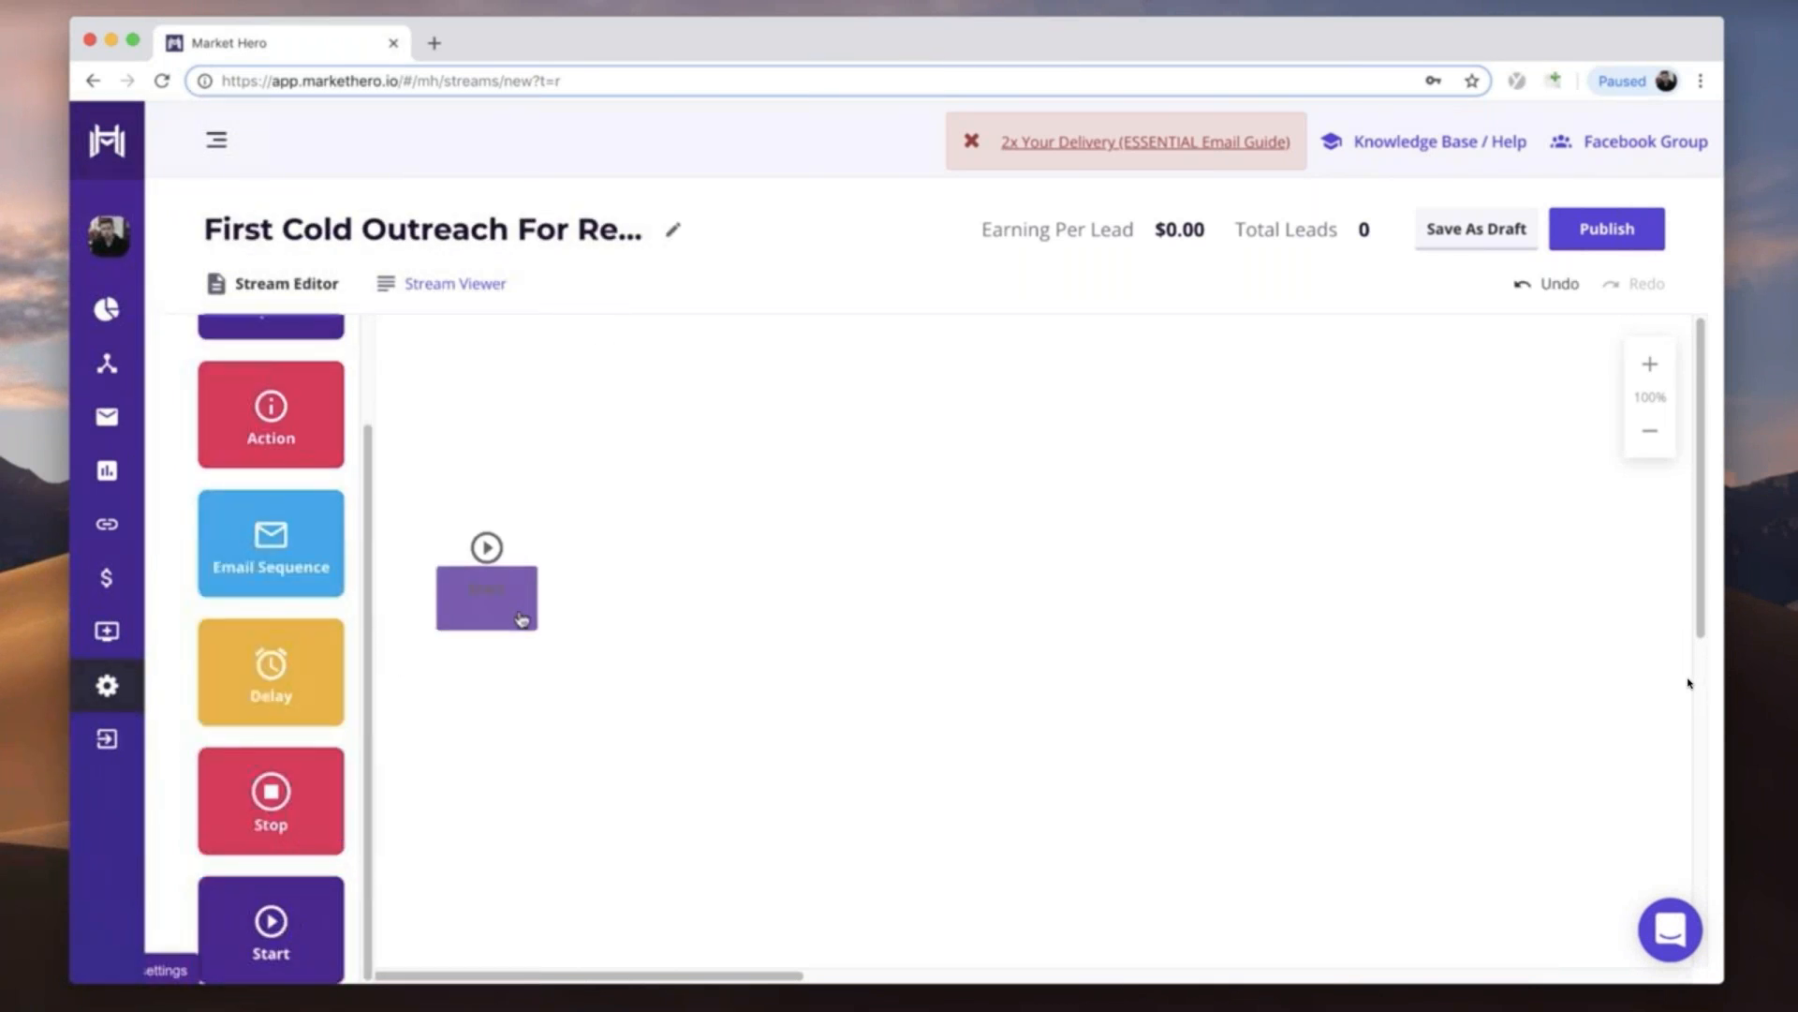
{"action": "left_click", "coordinate": [426, 545]}
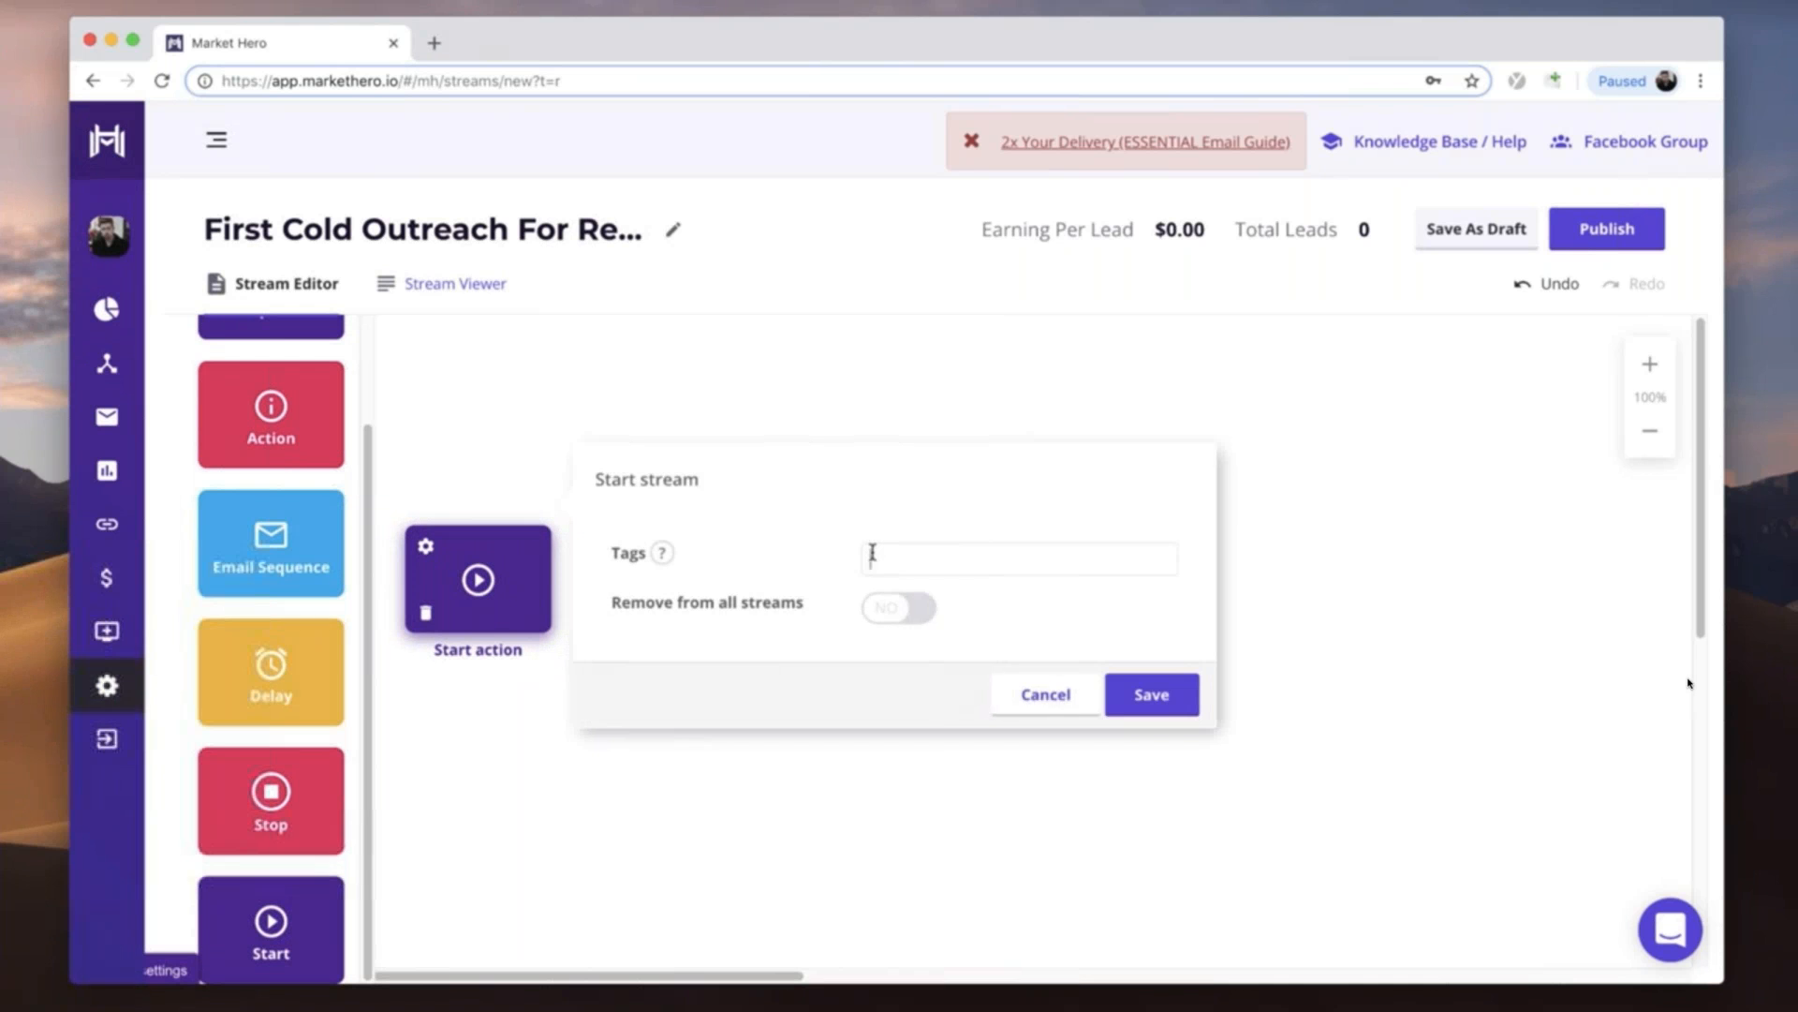
{"action": "type", "text": "RepPages"}
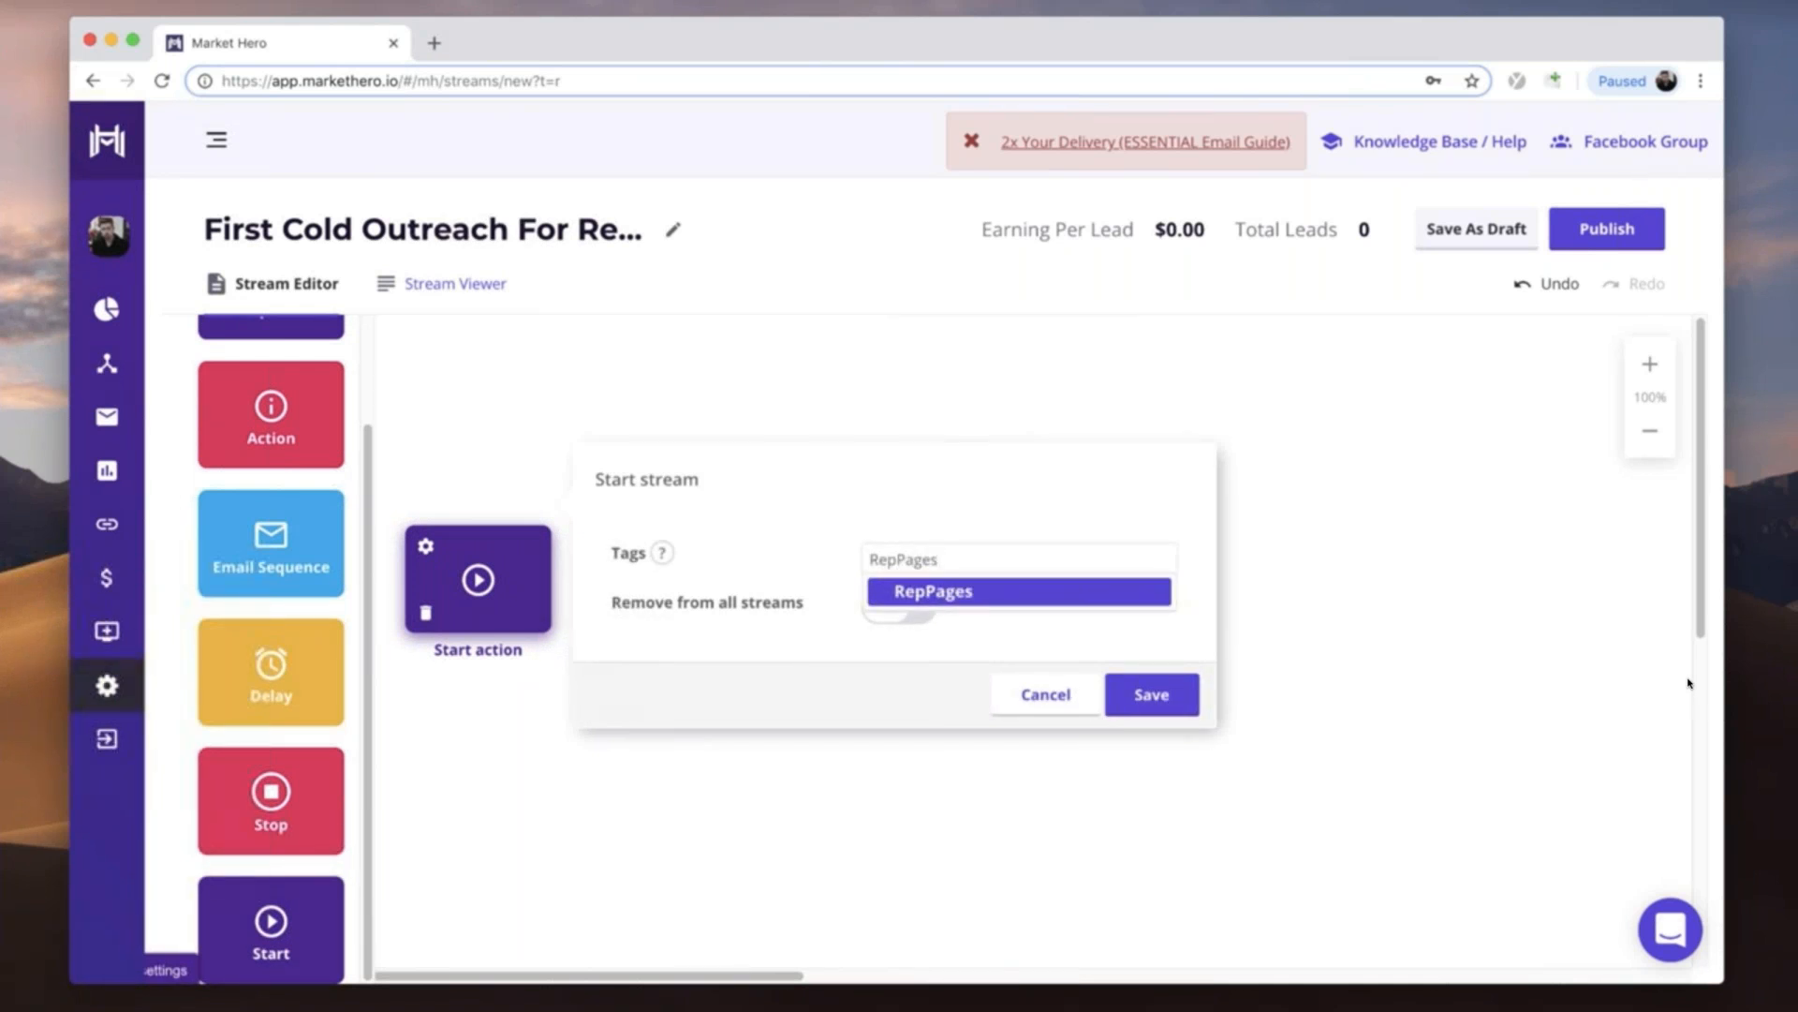
{"action": "left_click", "coordinate": [941, 594]}
{"action": "left_click", "coordinate": [1151, 717]}
- Add an Email Sequence element beside the start action, connect the start action to it and align the two
{"action": "left_click_drag", "start_coordinate": [257, 559], "coordinate": [691, 594]}
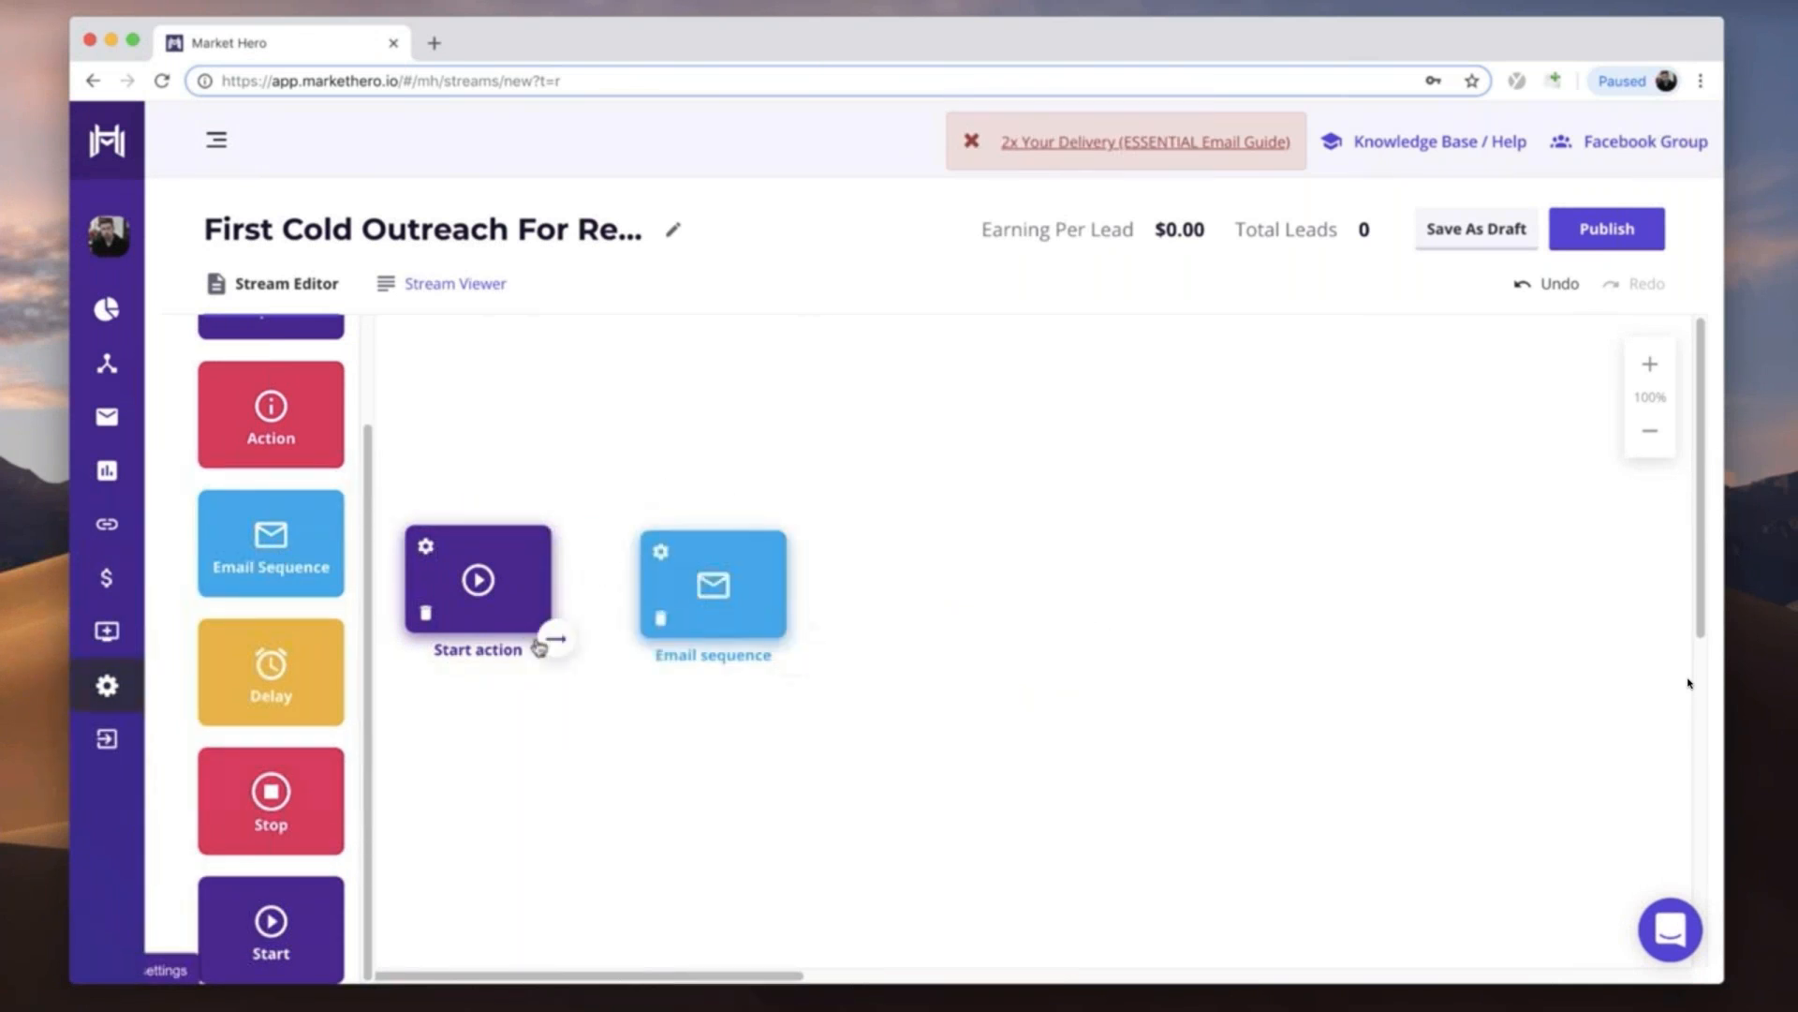
{"action": "mouse_move", "coordinate": [562, 647]}
{"action": "left_mouse_down"}
{"action": "mouse_move", "coordinate": [715, 620]}
{"action": "mouse_move", "coordinate": [715, 581]}
{"action": "left_mouse_up"}
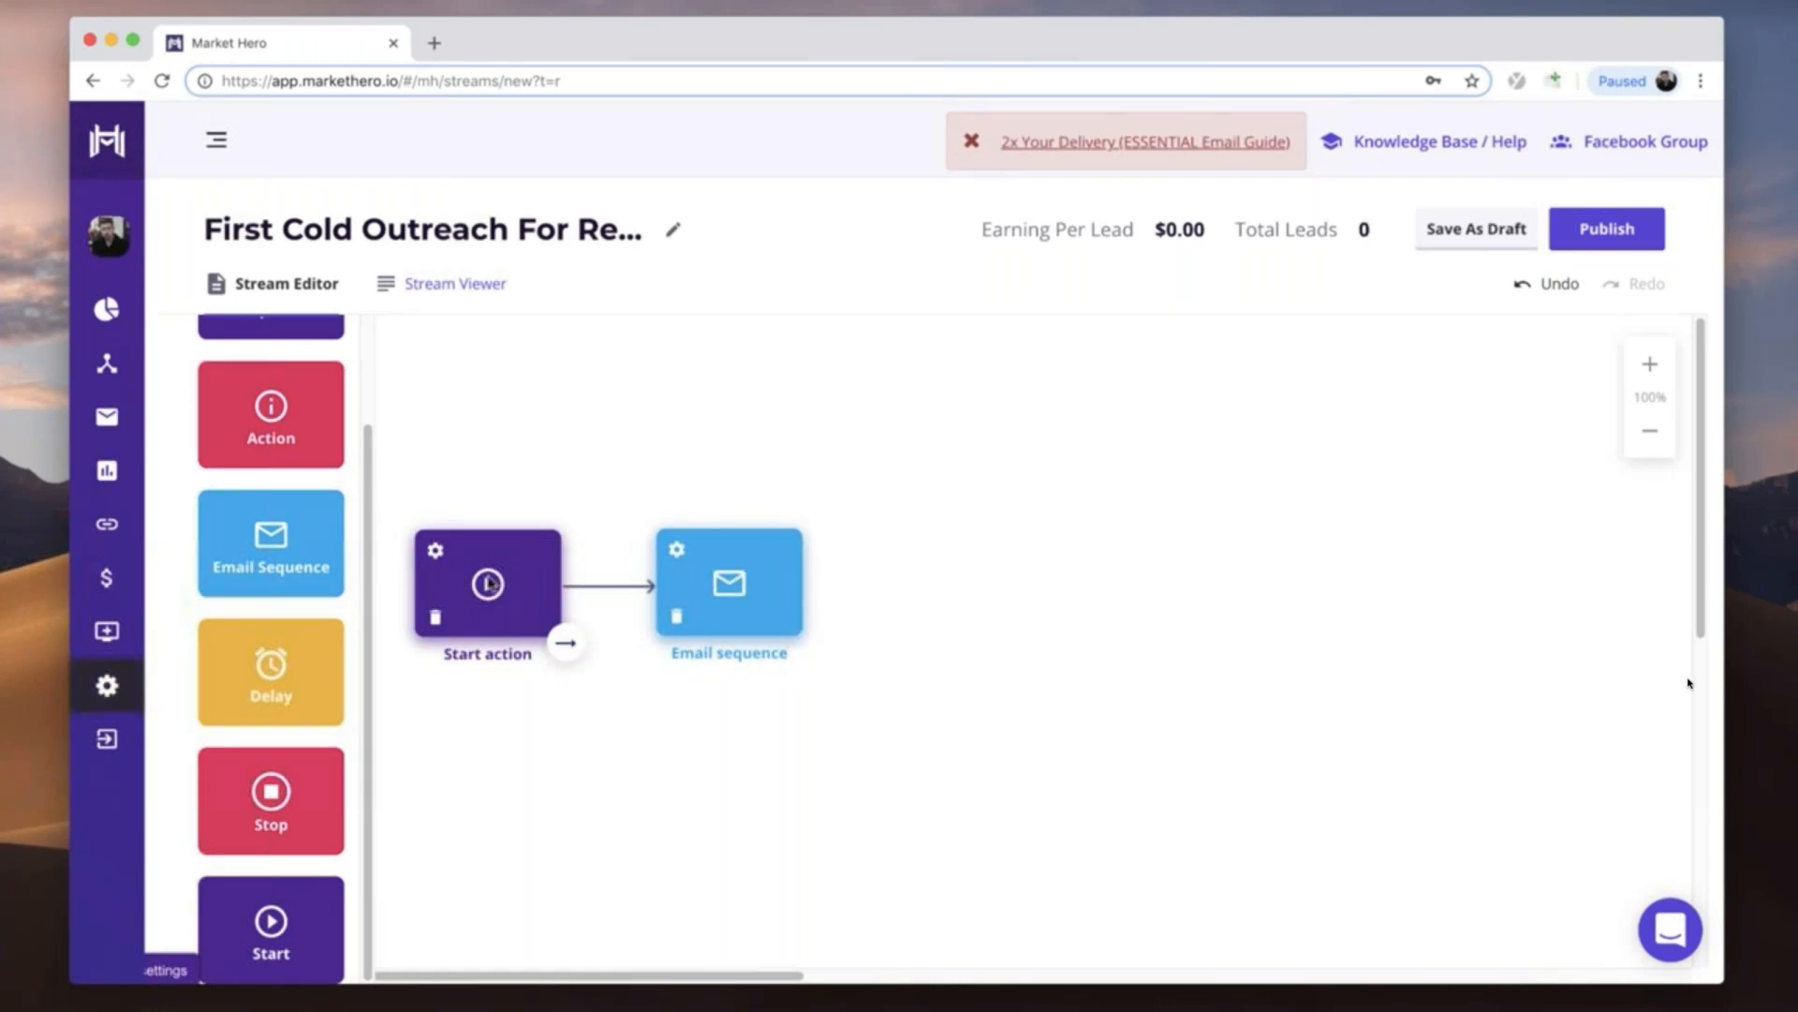
{"action": "left_click_drag", "start_coordinate": [759, 590], "coordinate": [765, 592]}
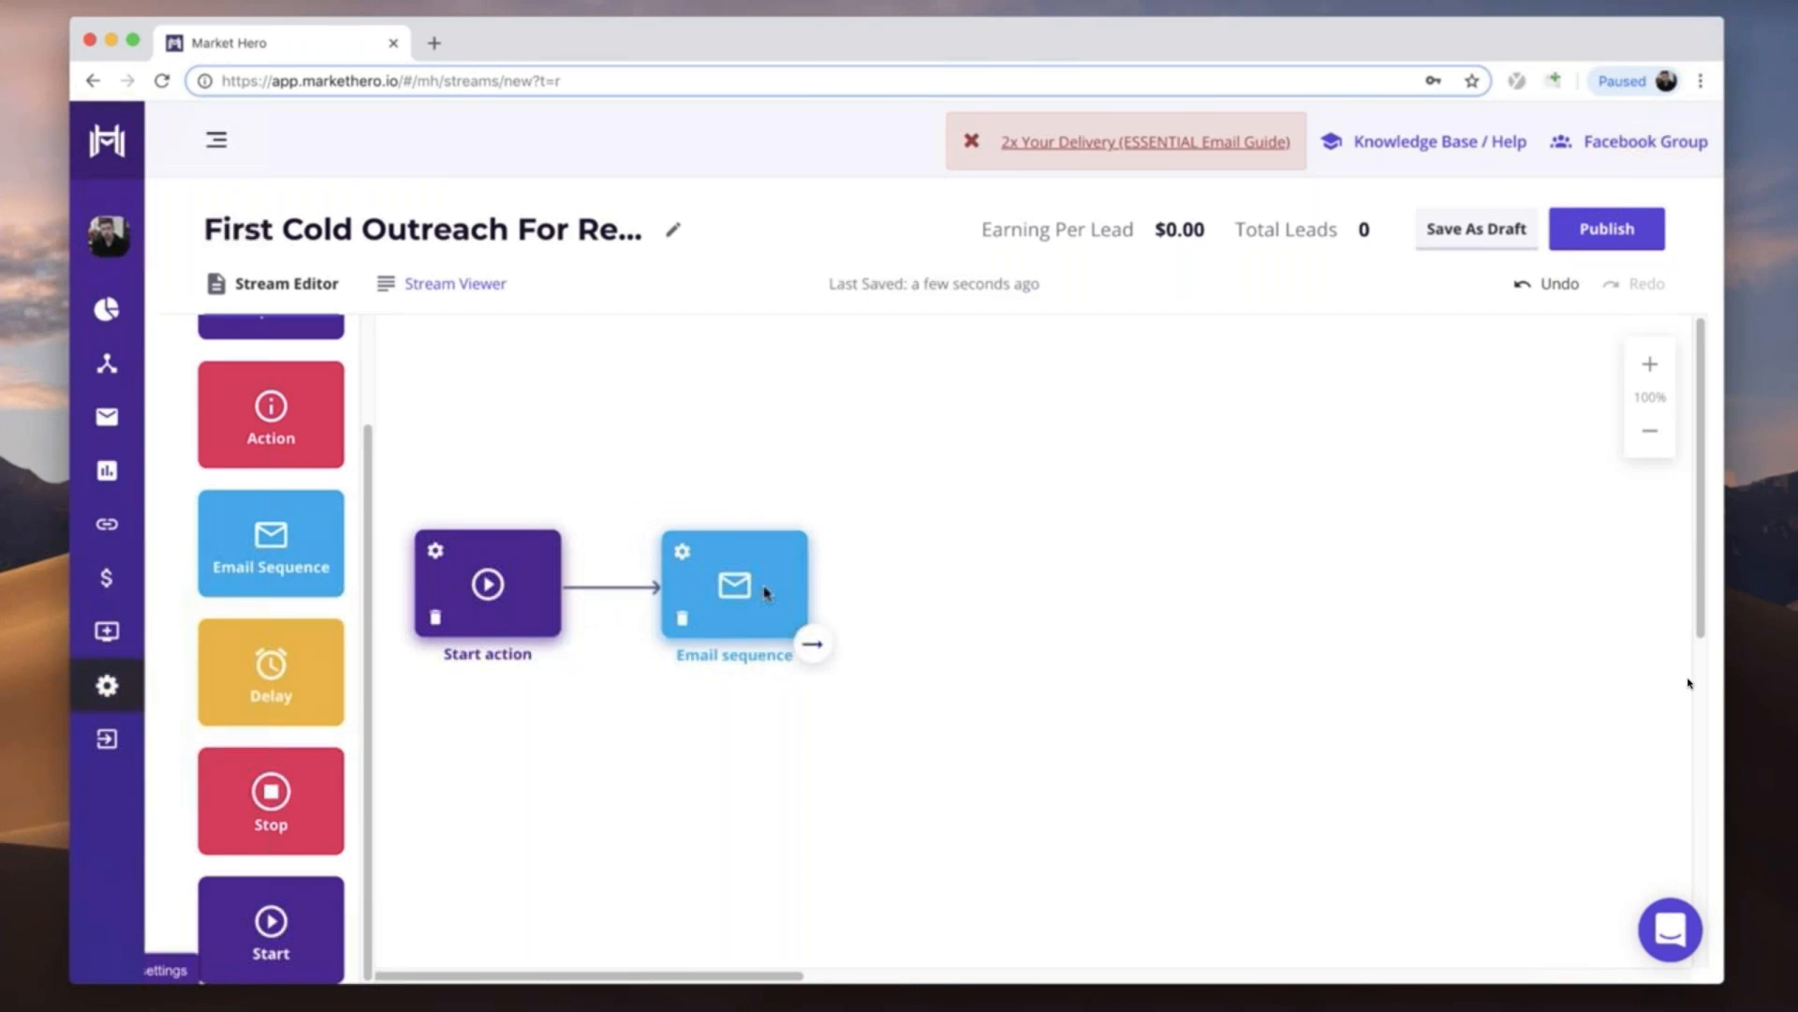
- Try a connected Delay and second Email Sequence after the first email sequence, and delete both elements
{"action": "left_click_drag", "start_coordinate": [272, 690], "coordinate": [949, 614]}
{"action": "left_click_drag", "start_coordinate": [807, 637], "coordinate": [924, 602]}
{"action": "left_click_drag", "start_coordinate": [271, 543], "coordinate": [1147, 607]}
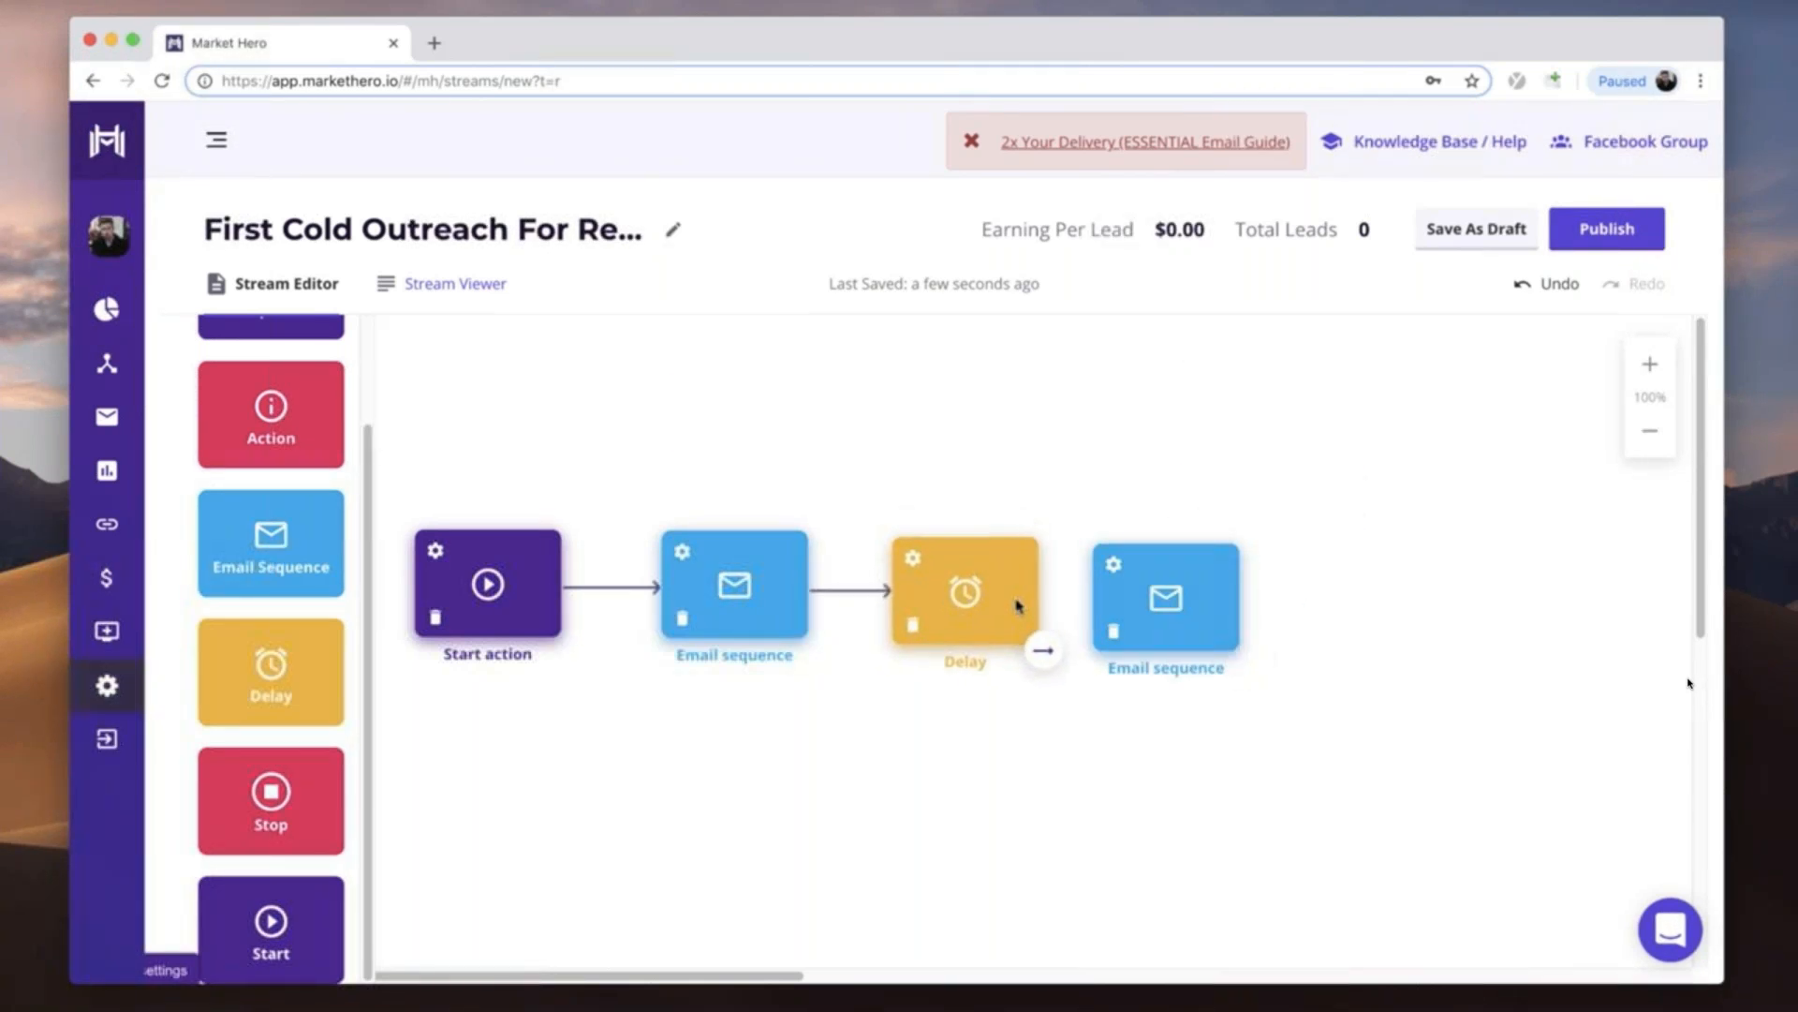
{"action": "left_click_drag", "start_coordinate": [1038, 638], "coordinate": [1166, 606]}
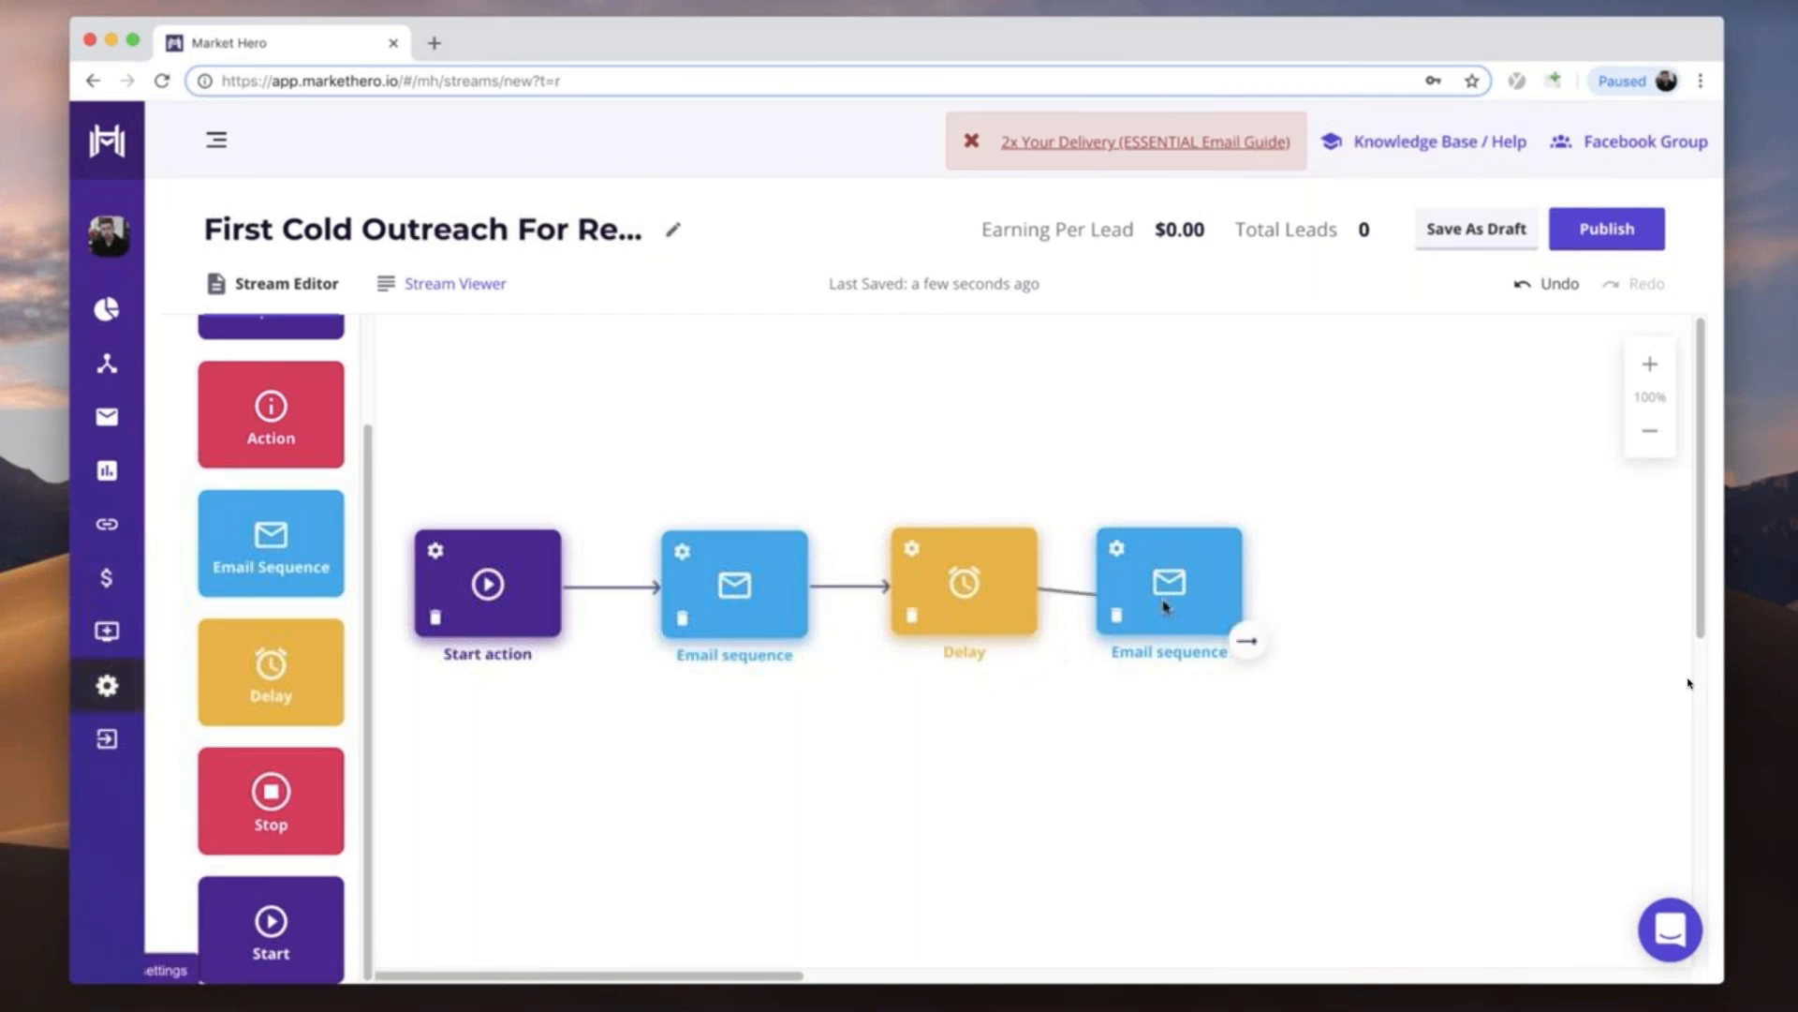
{"action": "left_click_drag", "start_coordinate": [1036, 634], "coordinate": [1144, 607]}
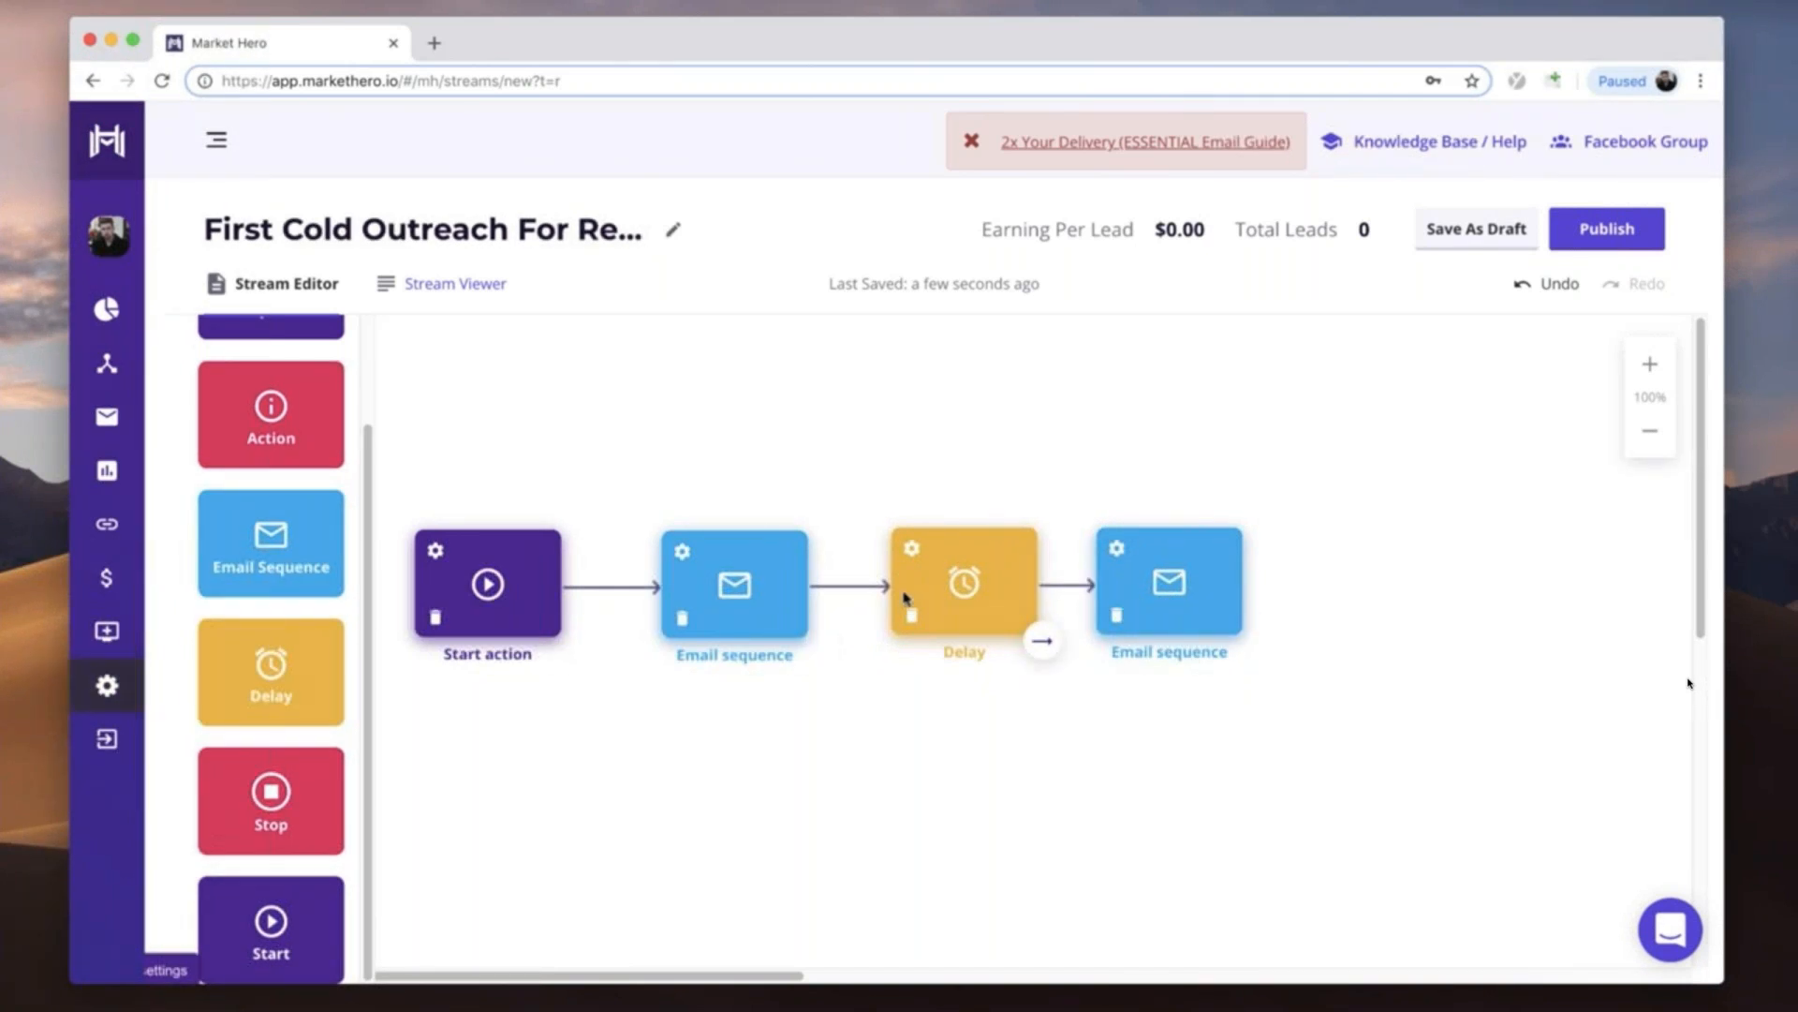
{"action": "left_click", "coordinate": [907, 618]}
{"action": "left_click", "coordinate": [1117, 615]}
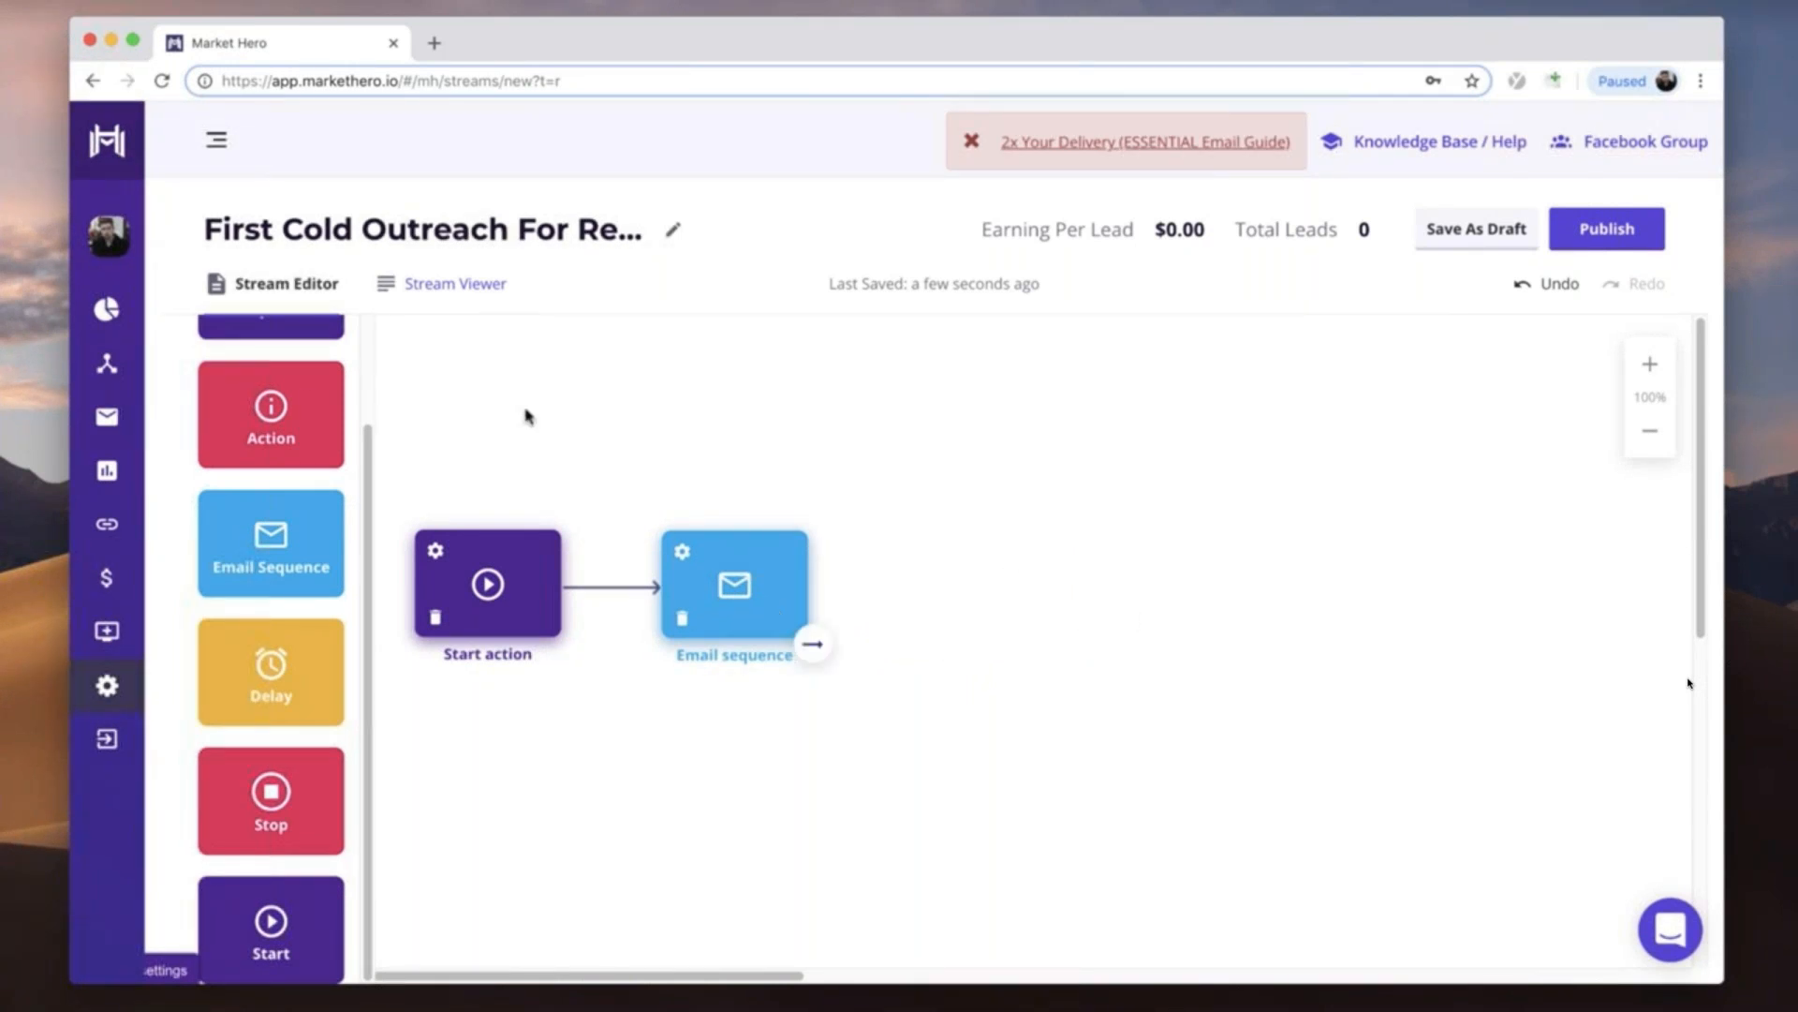
- Add an Action element after the email sequence, connect the sequence to it and set the action to If email is opened
{"action": "left_click_drag", "start_coordinate": [271, 407], "coordinate": [934, 576]}
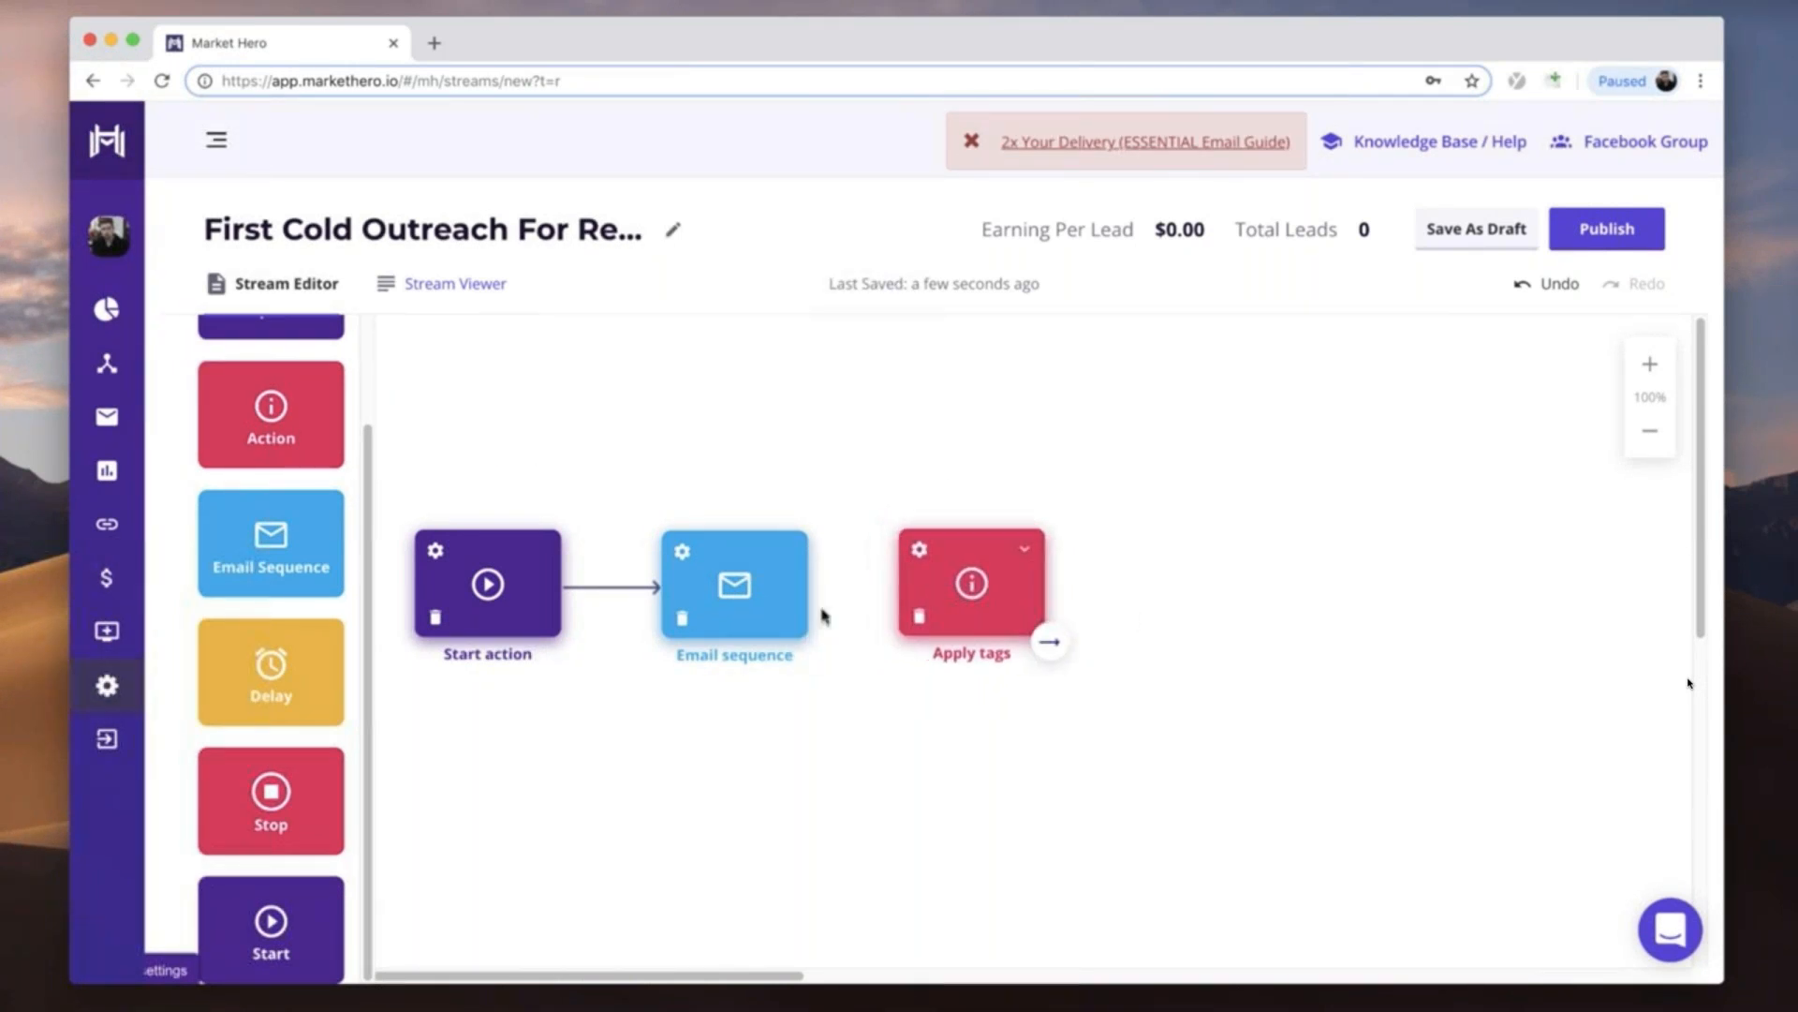
{"action": "left_click_drag", "start_coordinate": [811, 641], "coordinate": [911, 588]}
{"action": "left_click", "coordinate": [1031, 555]}
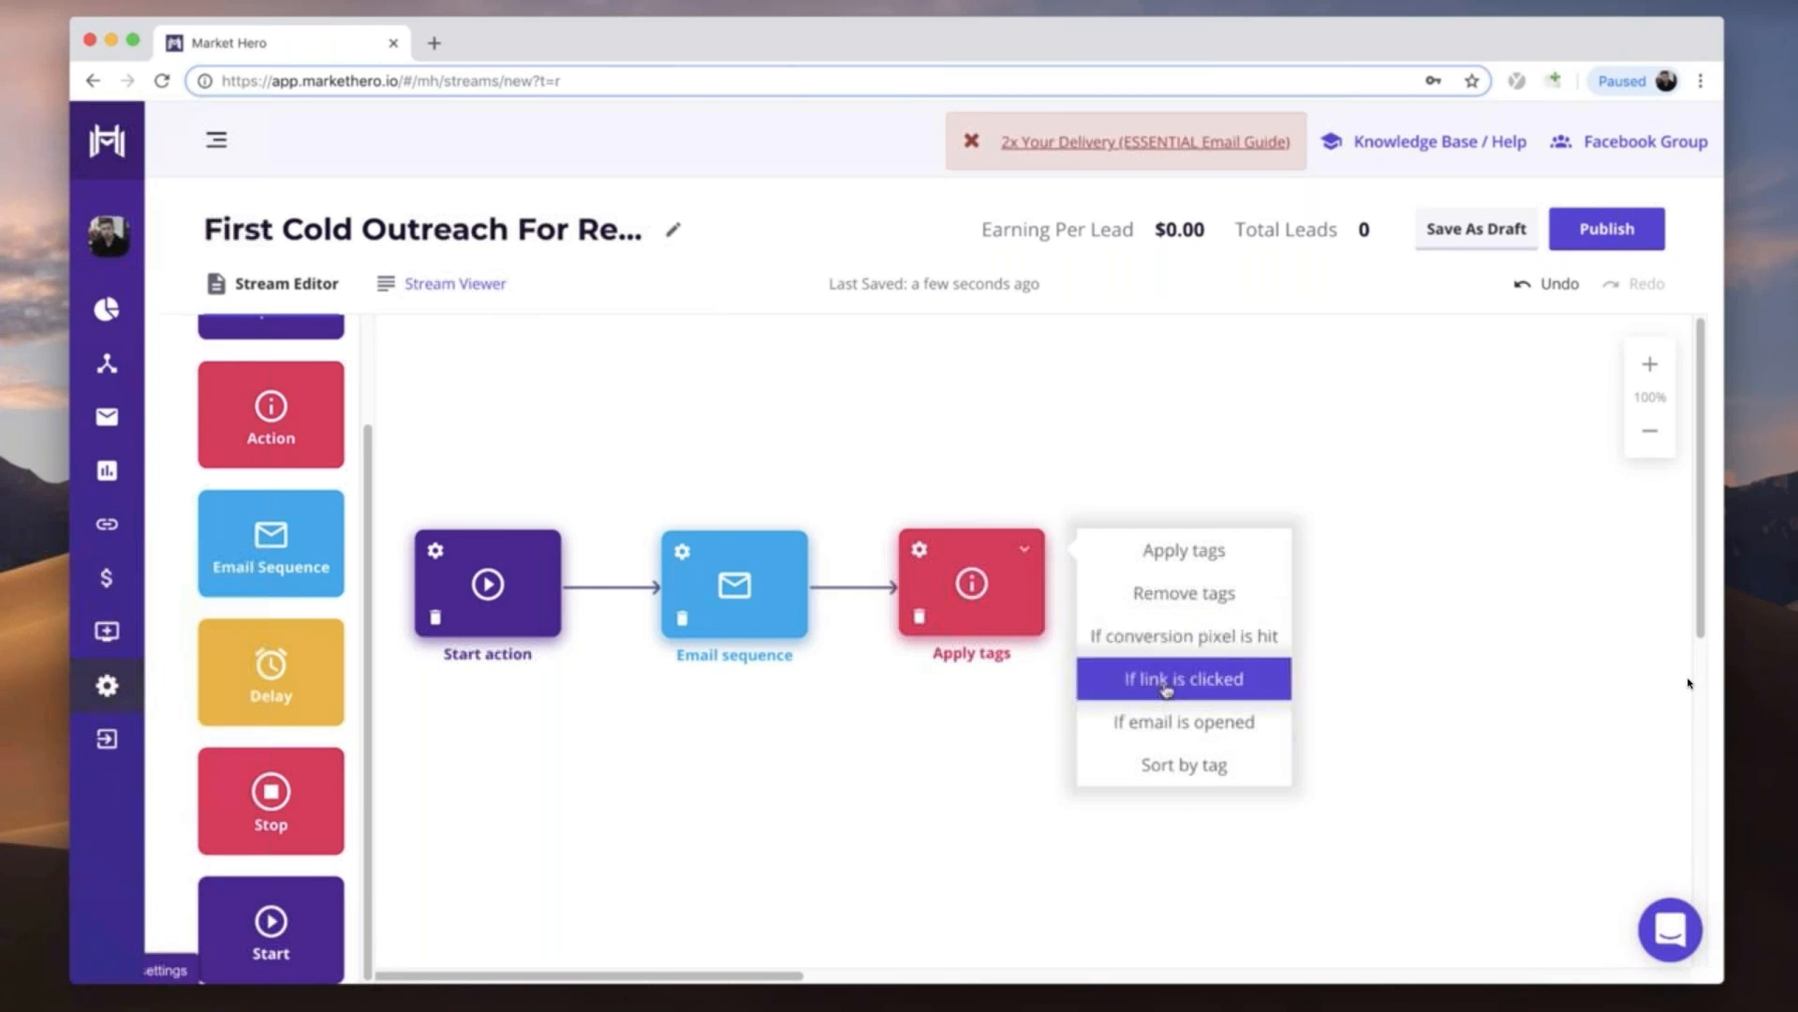
{"action": "left_click", "coordinate": [1006, 752]}
{"action": "left_click_drag", "start_coordinate": [966, 620], "coordinate": [950, 620]}
{"action": "mouse_move", "coordinate": [1010, 554]}
{"action": "left_mouse_down"}
{"action": "mouse_move", "coordinate": [1065, 566]}
{"action": "mouse_move", "coordinate": [1017, 562]}
{"action": "mouse_move", "coordinate": [1031, 583]}
{"action": "left_mouse_up"}
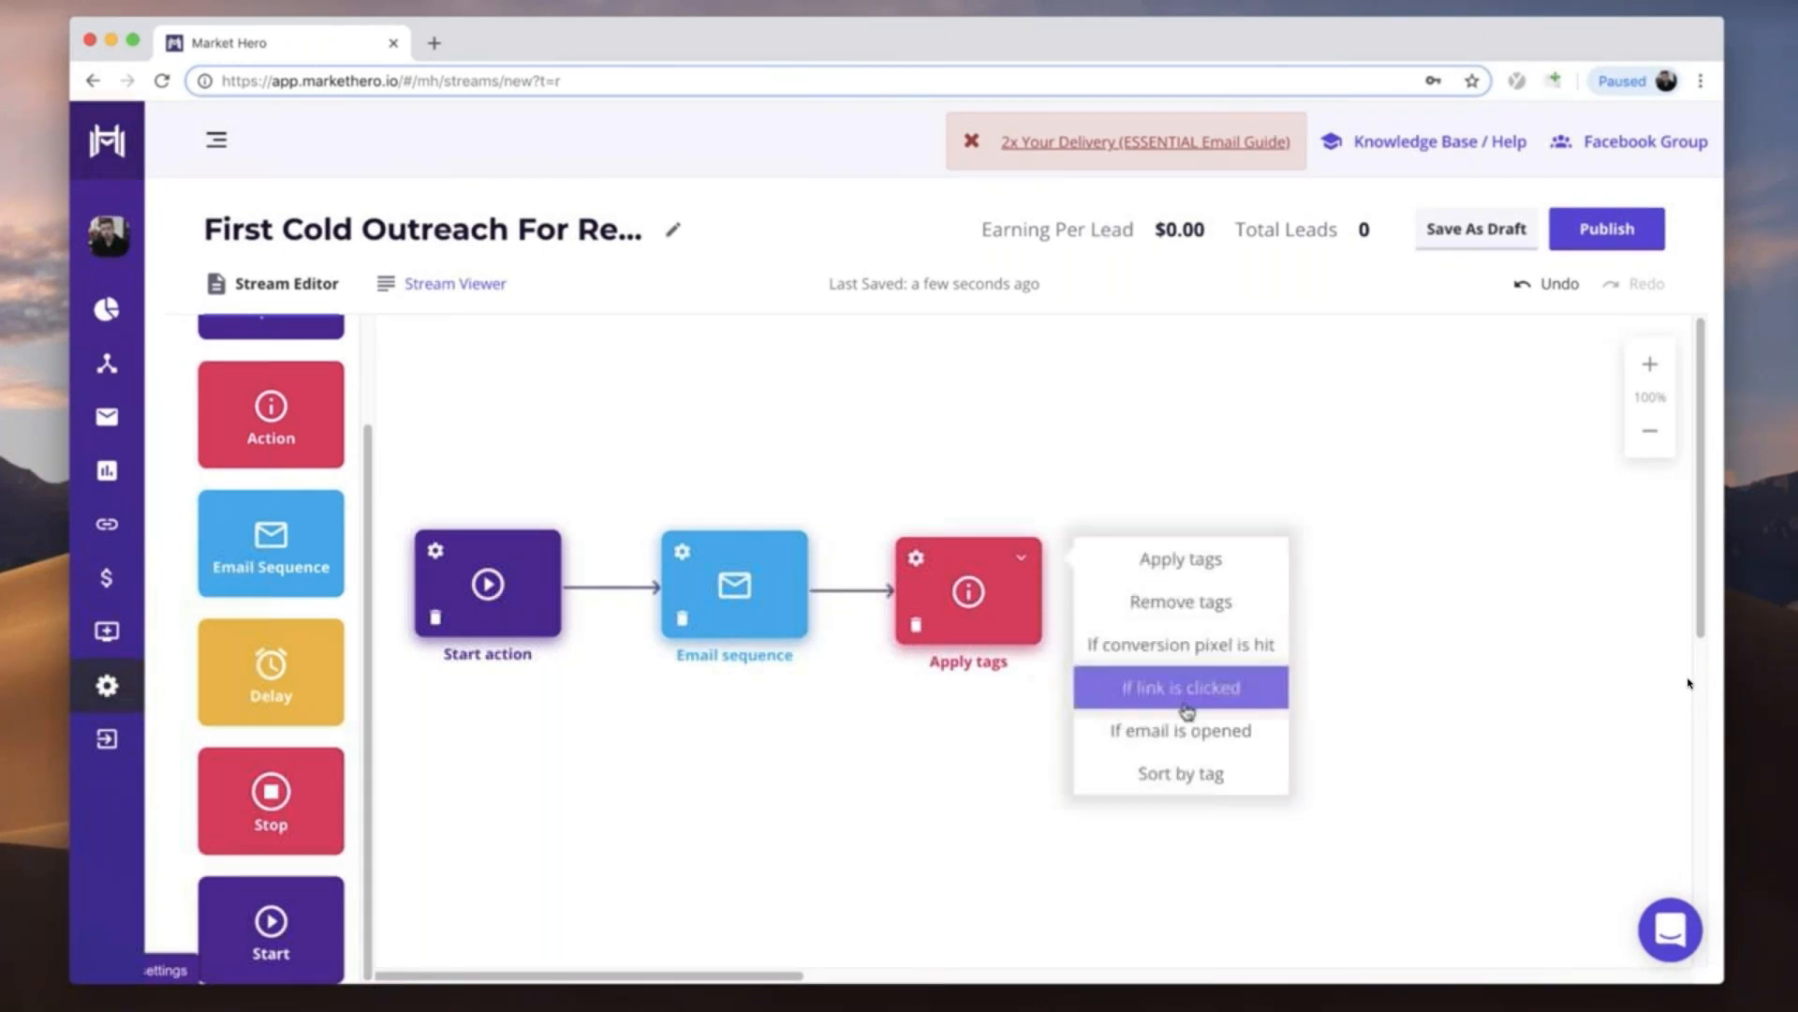
{"action": "left_click", "coordinate": [1158, 737]}
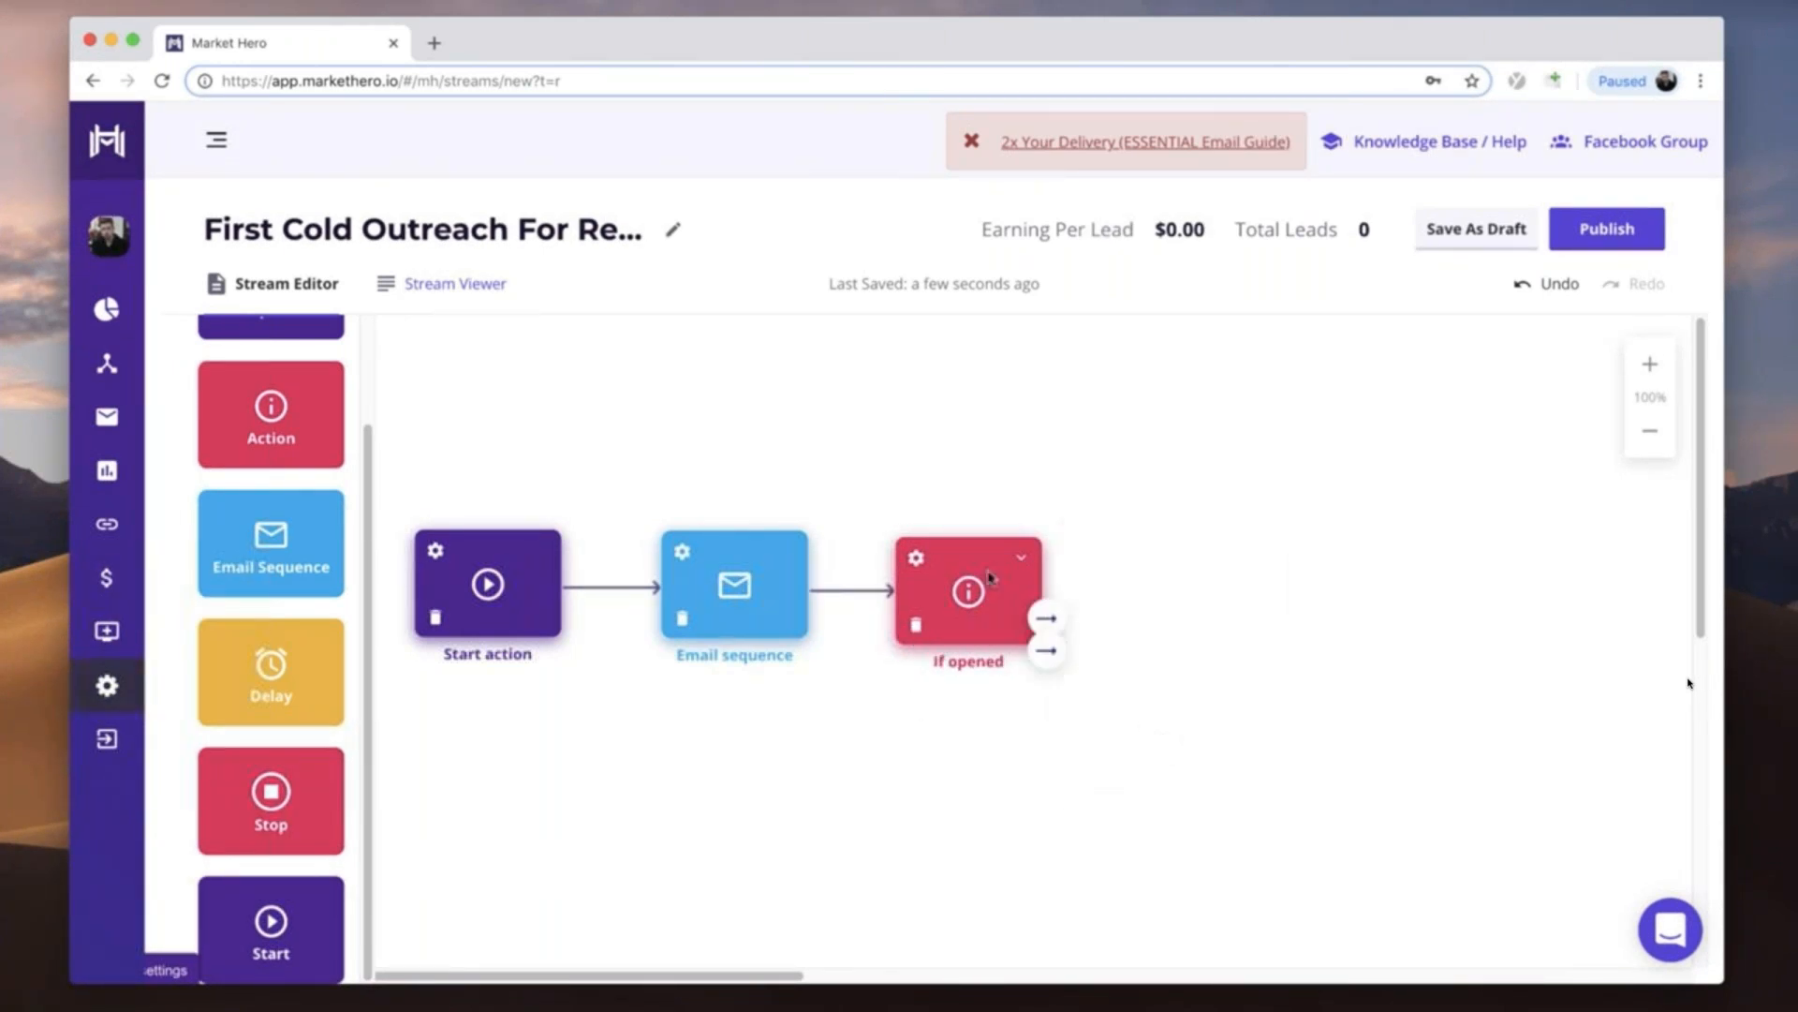
- Save the If opened action's delay with a time to wait of 24 hours
{"action": "left_click", "coordinate": [917, 558]}
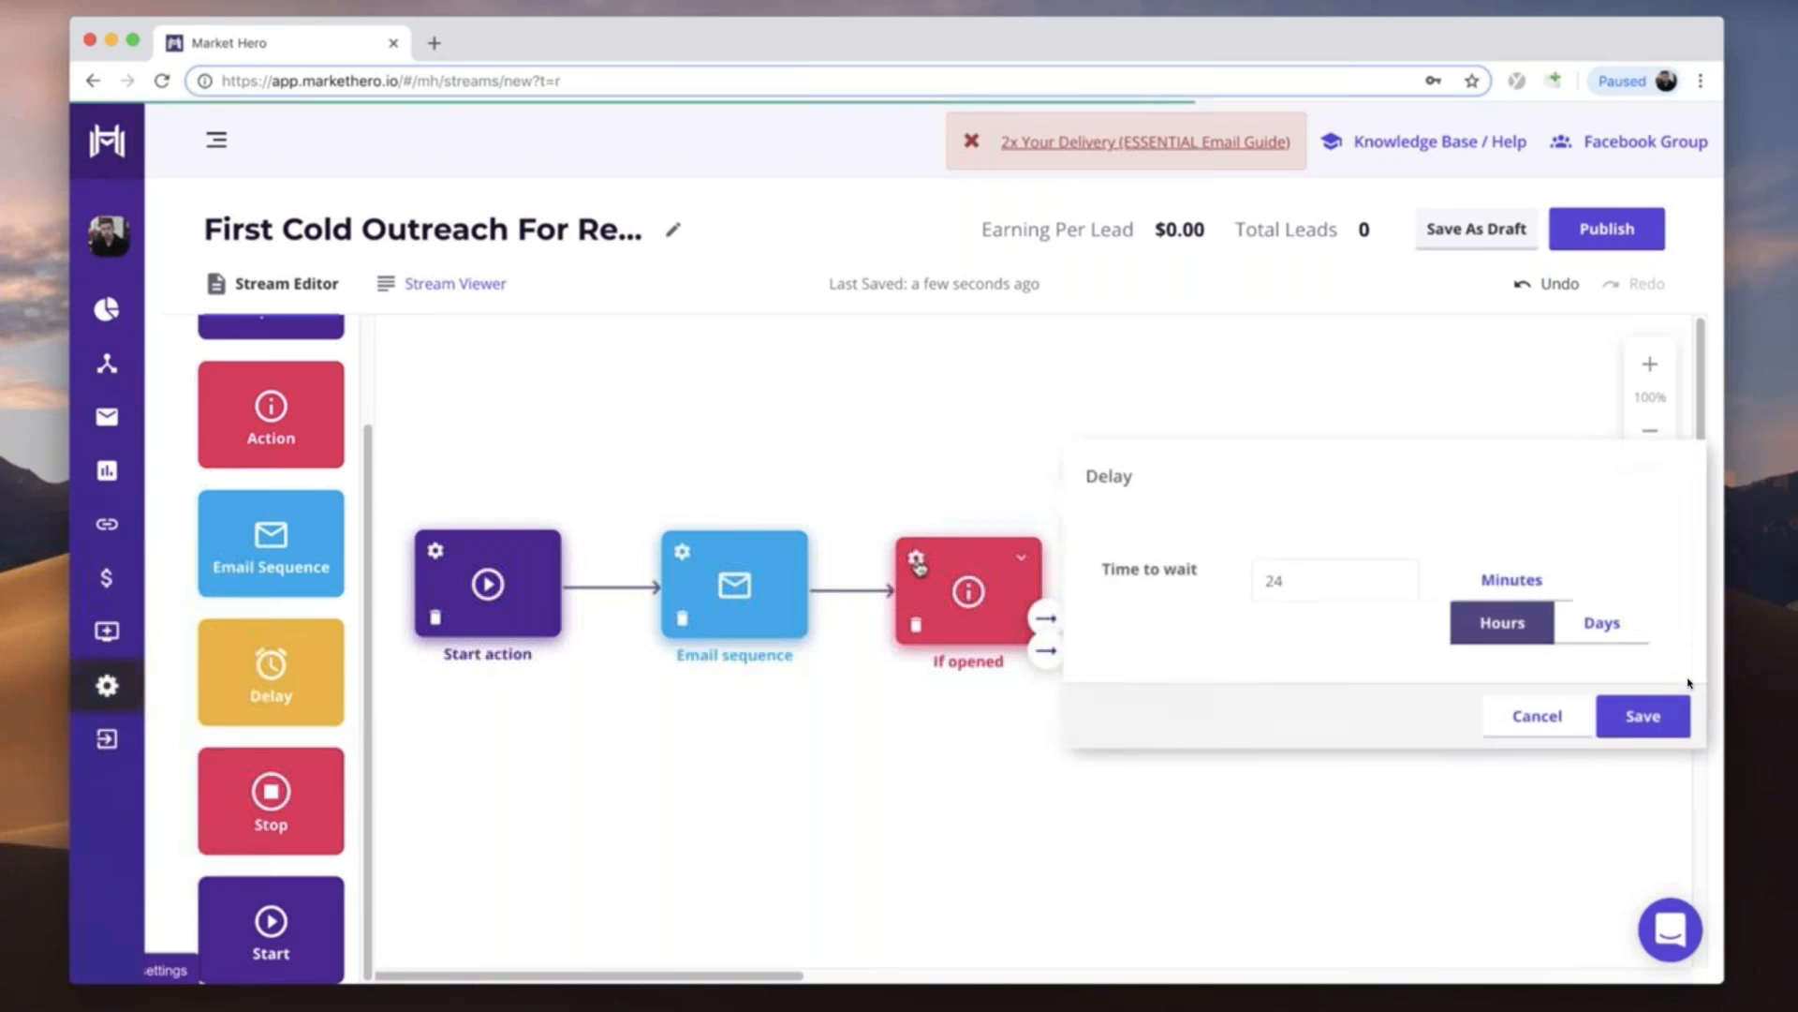
{"action": "left_click_drag", "start_coordinate": [1324, 582], "coordinate": [1250, 590]}
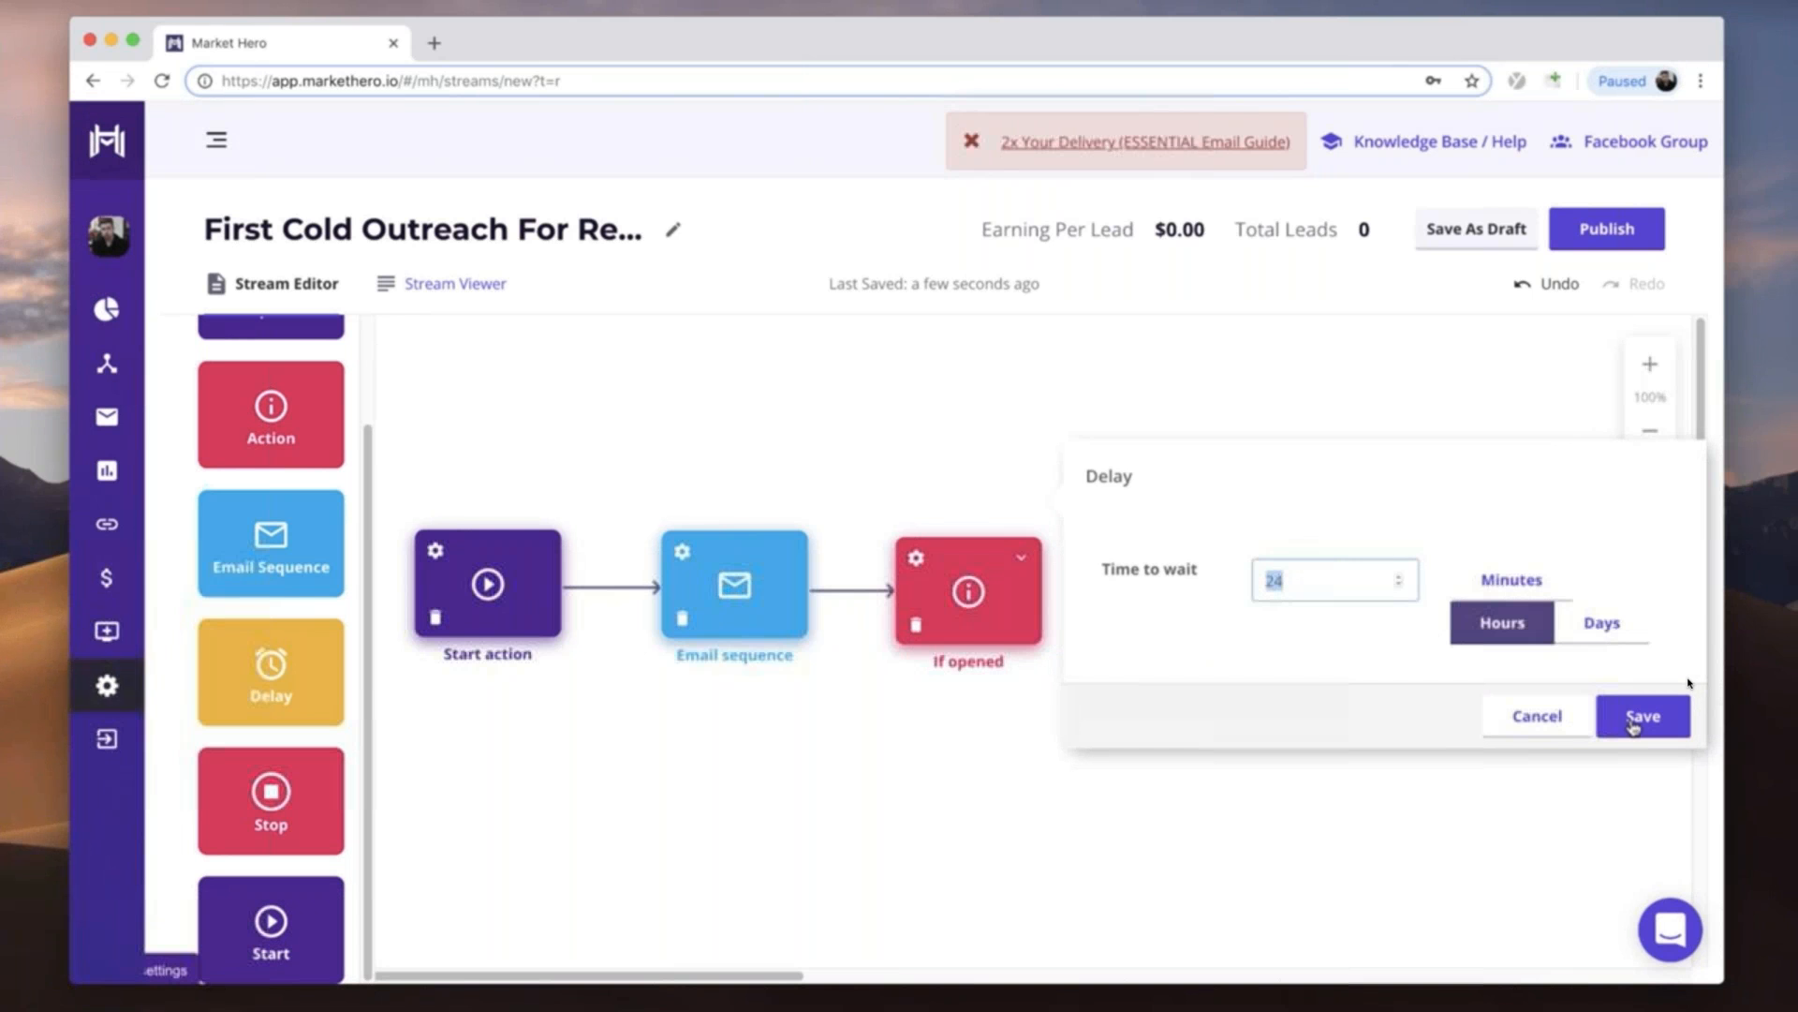
{"action": "left_click", "coordinate": [1632, 719]}
- Add two Email Sequence elements after the If opened action, connecting the upper one as its yes branch and the lower one as its no branch
{"action": "left_click_drag", "start_coordinate": [272, 574], "coordinate": [1166, 505]}
{"action": "left_click_drag", "start_coordinate": [1036, 623], "coordinate": [1161, 509]}
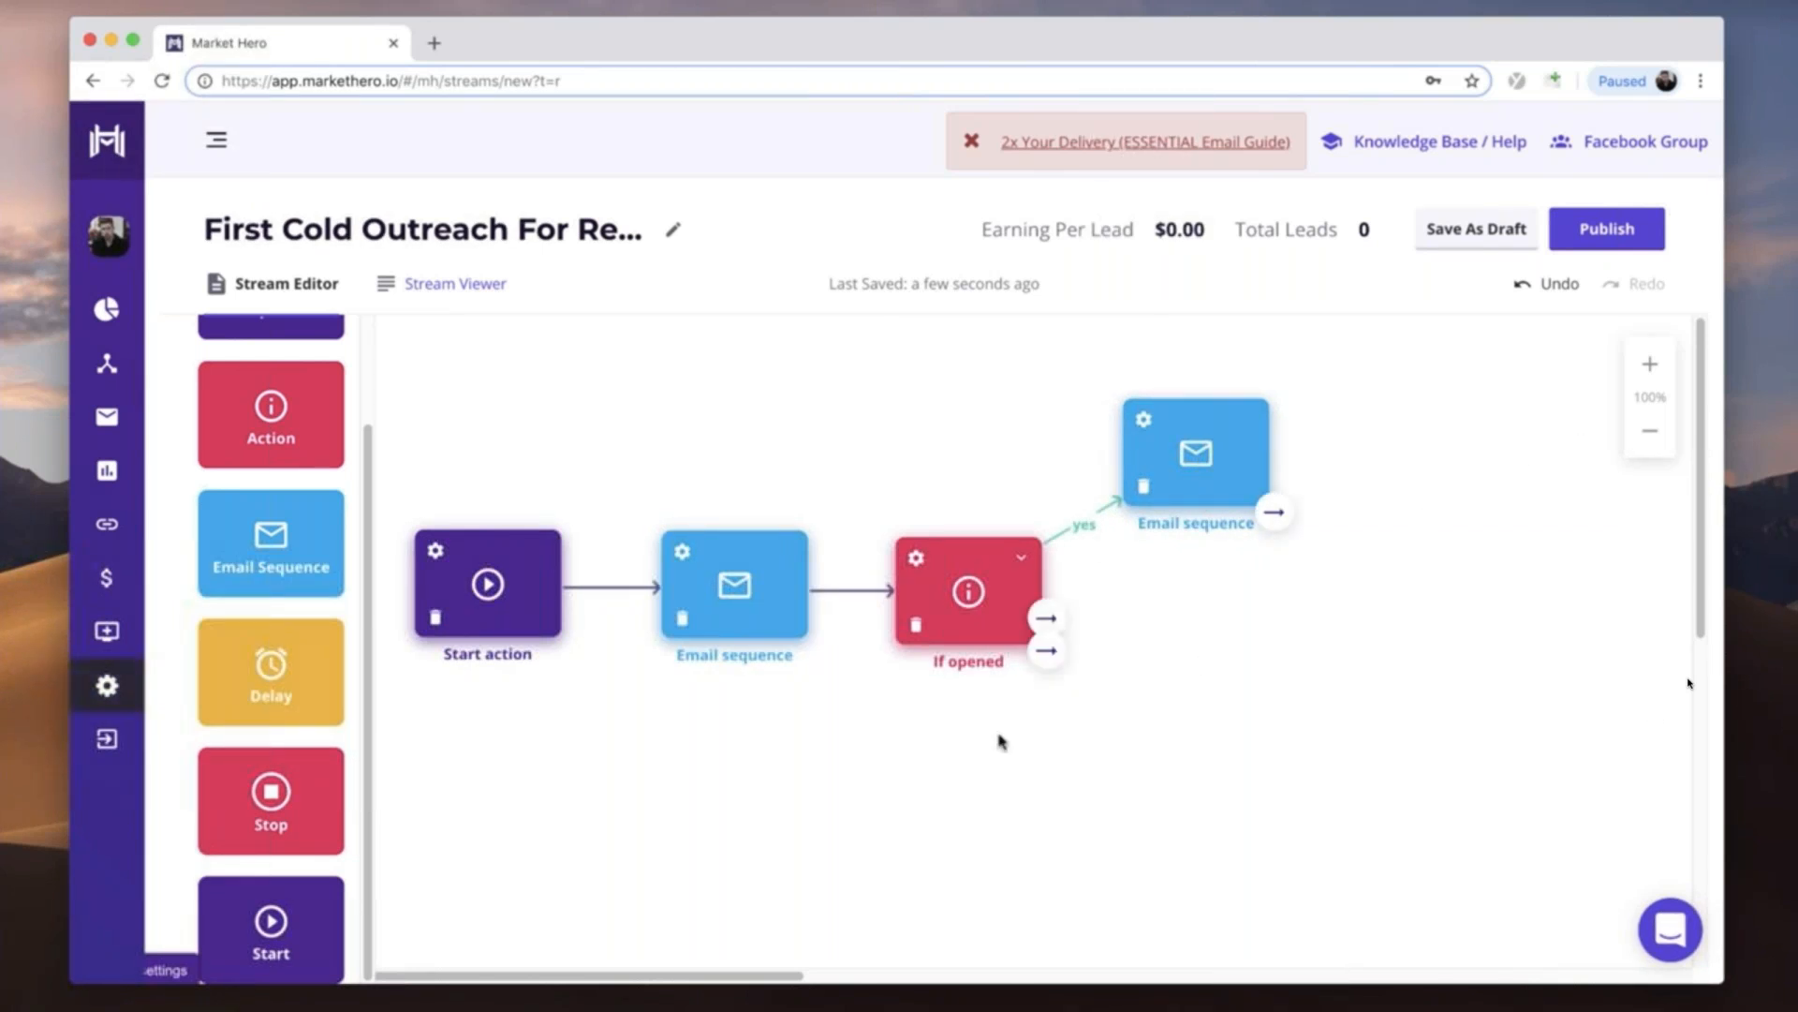
{"action": "left_click_drag", "start_coordinate": [255, 553], "coordinate": [1155, 688]}
{"action": "left_click_drag", "start_coordinate": [1040, 655], "coordinate": [1197, 762]}
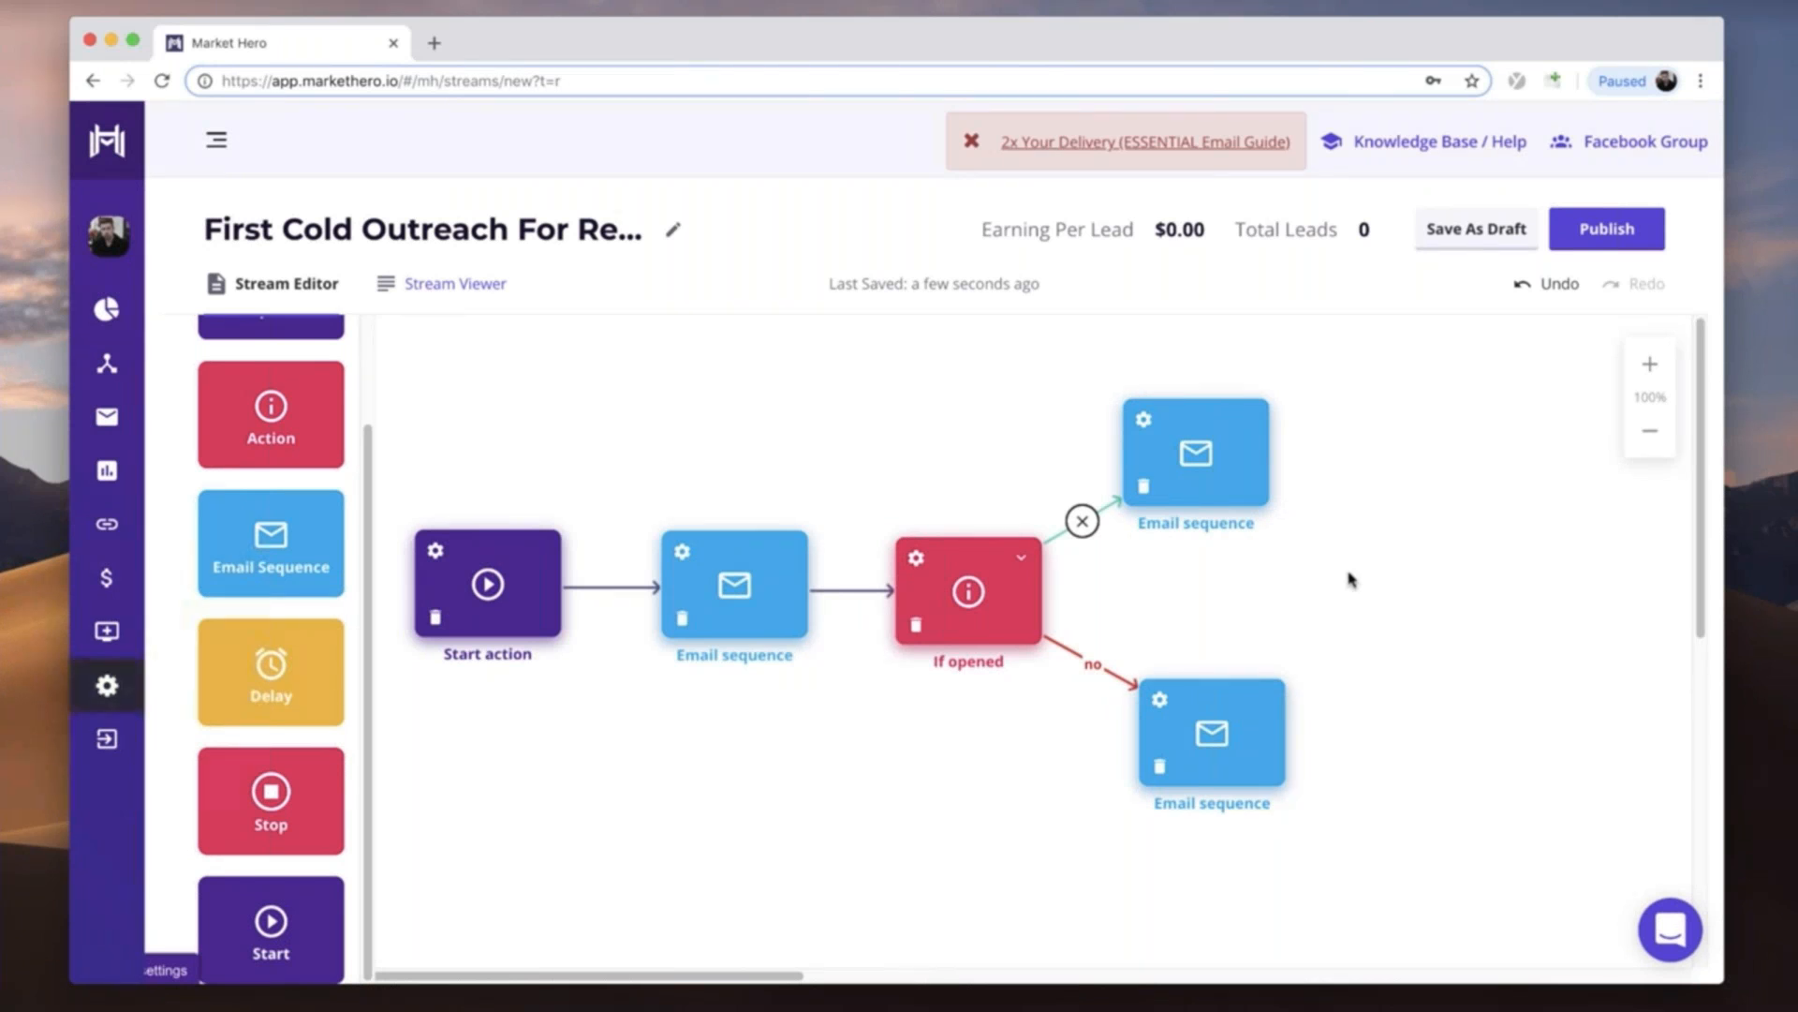
- Open the email of the first email sequence and delete the default text between the greeting paragraph and the questions paragraph
{"action": "left_click", "coordinate": [683, 554]}
{"action": "left_click_drag", "start_coordinate": [353, 554], "coordinate": [138, 403]}
{"action": "type", "text": "Y"}
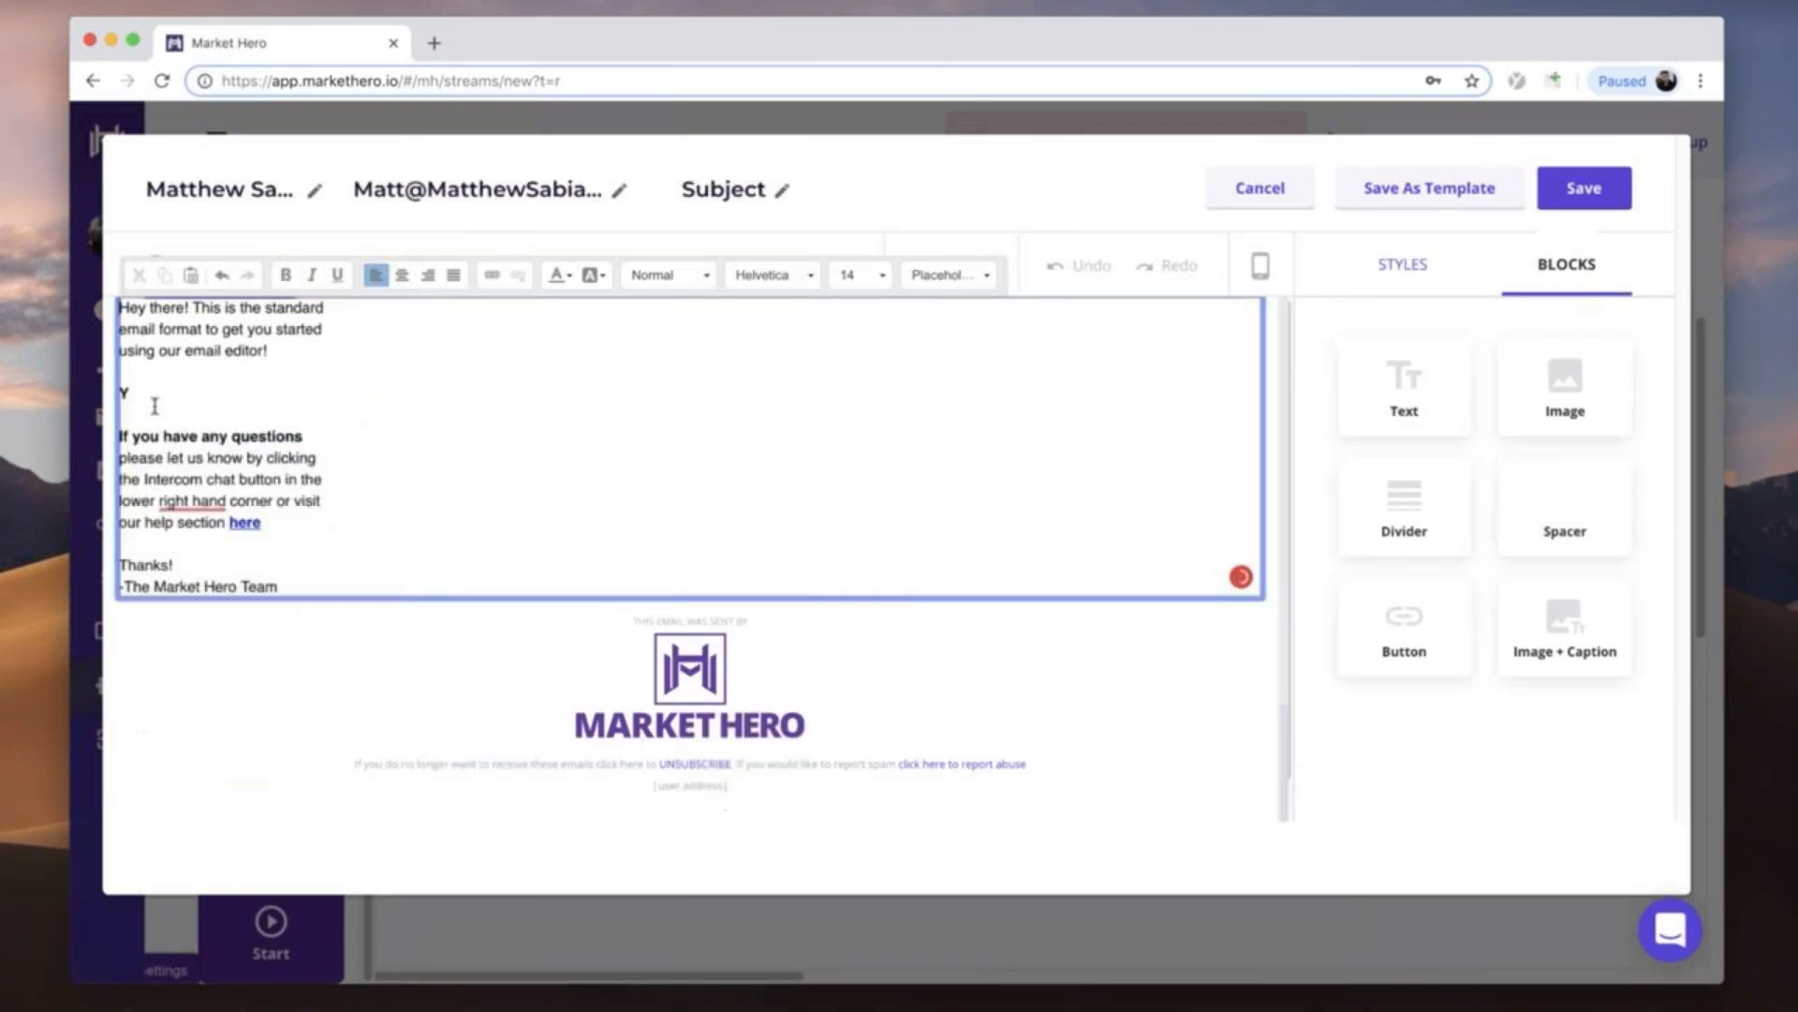
{"action": "key", "text": "BackSpace"}
{"action": "key", "text": "BackSpace"}
{"action": "key", "text": "BackSpace"}
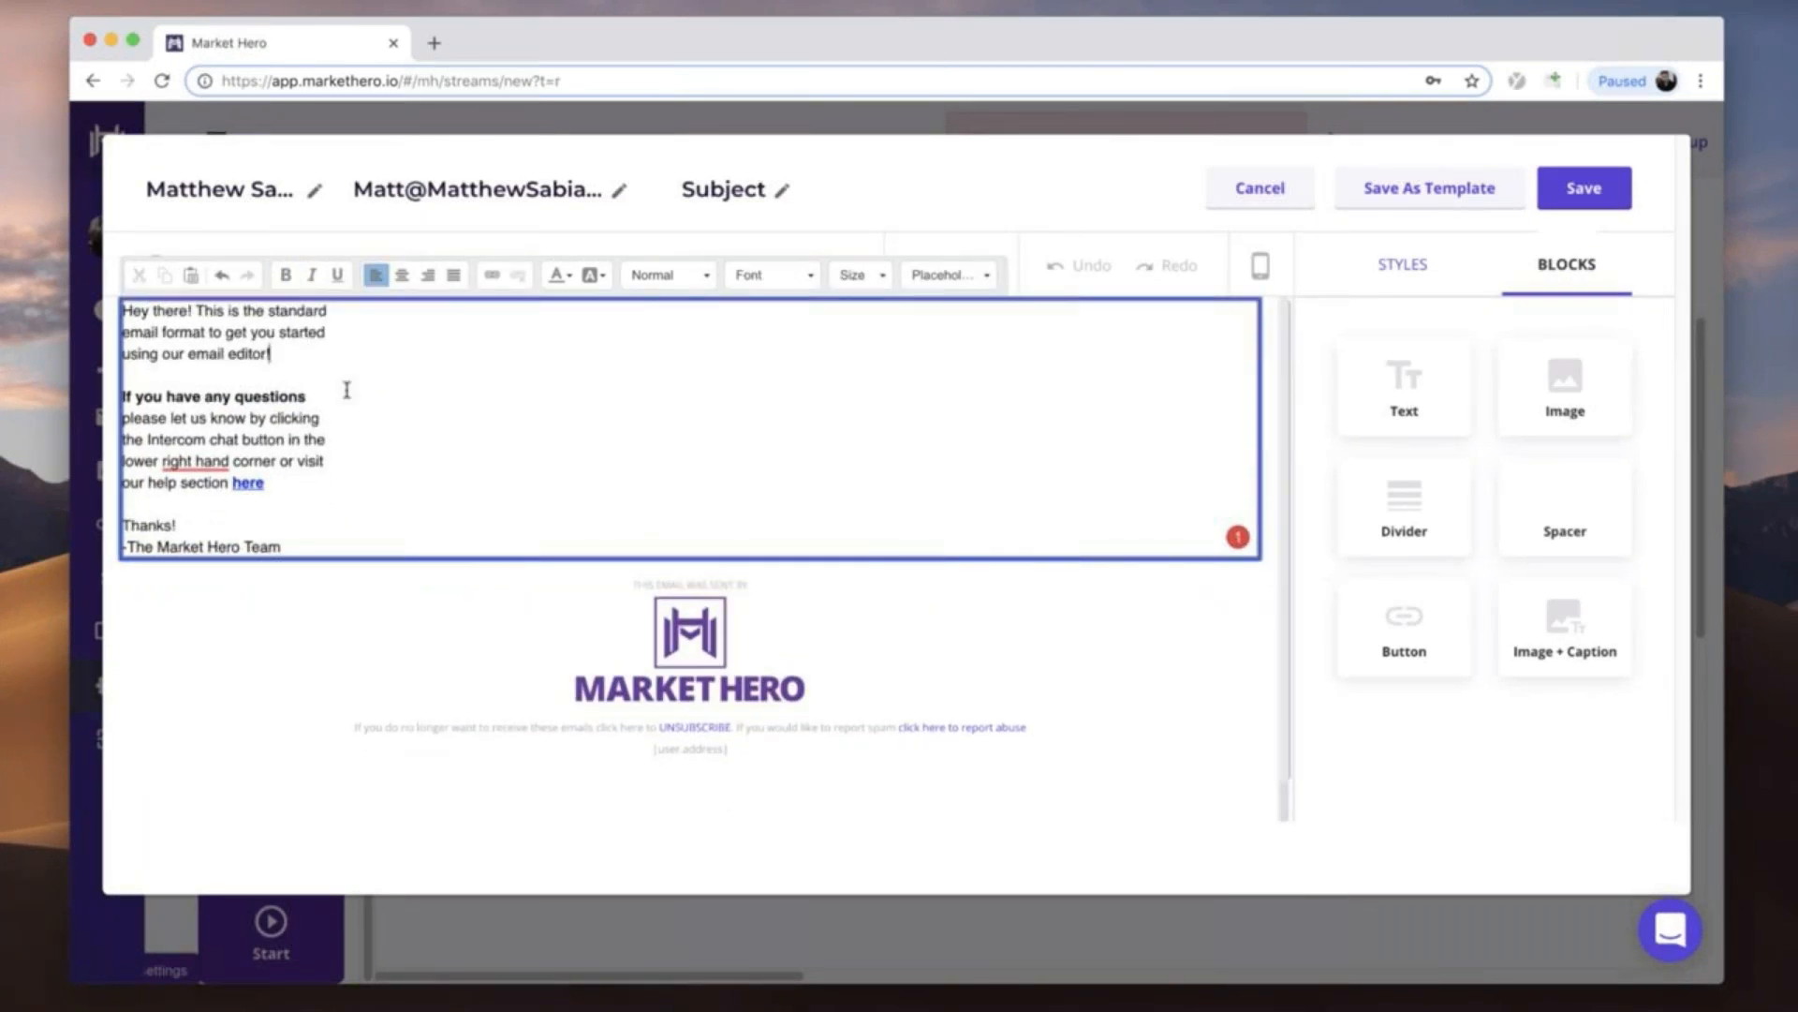
{"action": "left_click_drag", "start_coordinate": [1499, 430], "coordinate": [239, 547]}
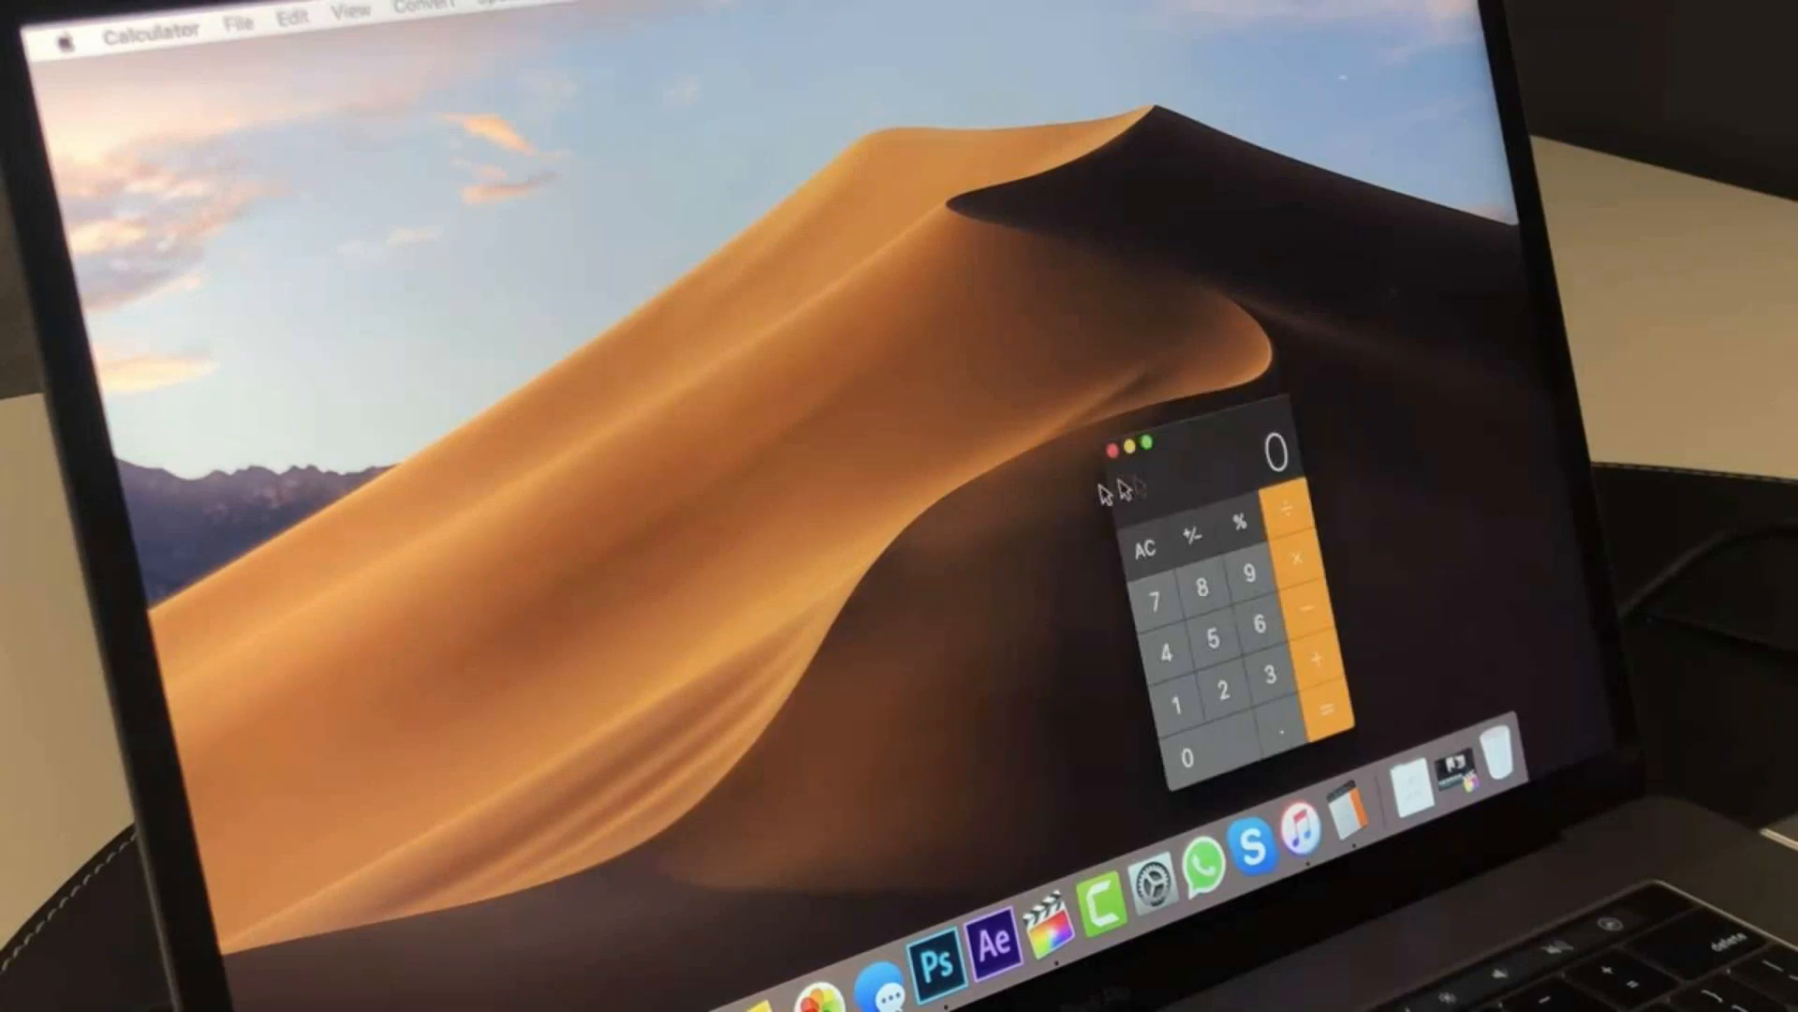
- Switch to Calculator and multiply 300 by 30
{"action": "left_click_drag", "start_coordinate": [1265, 441], "coordinate": [722, 402]}
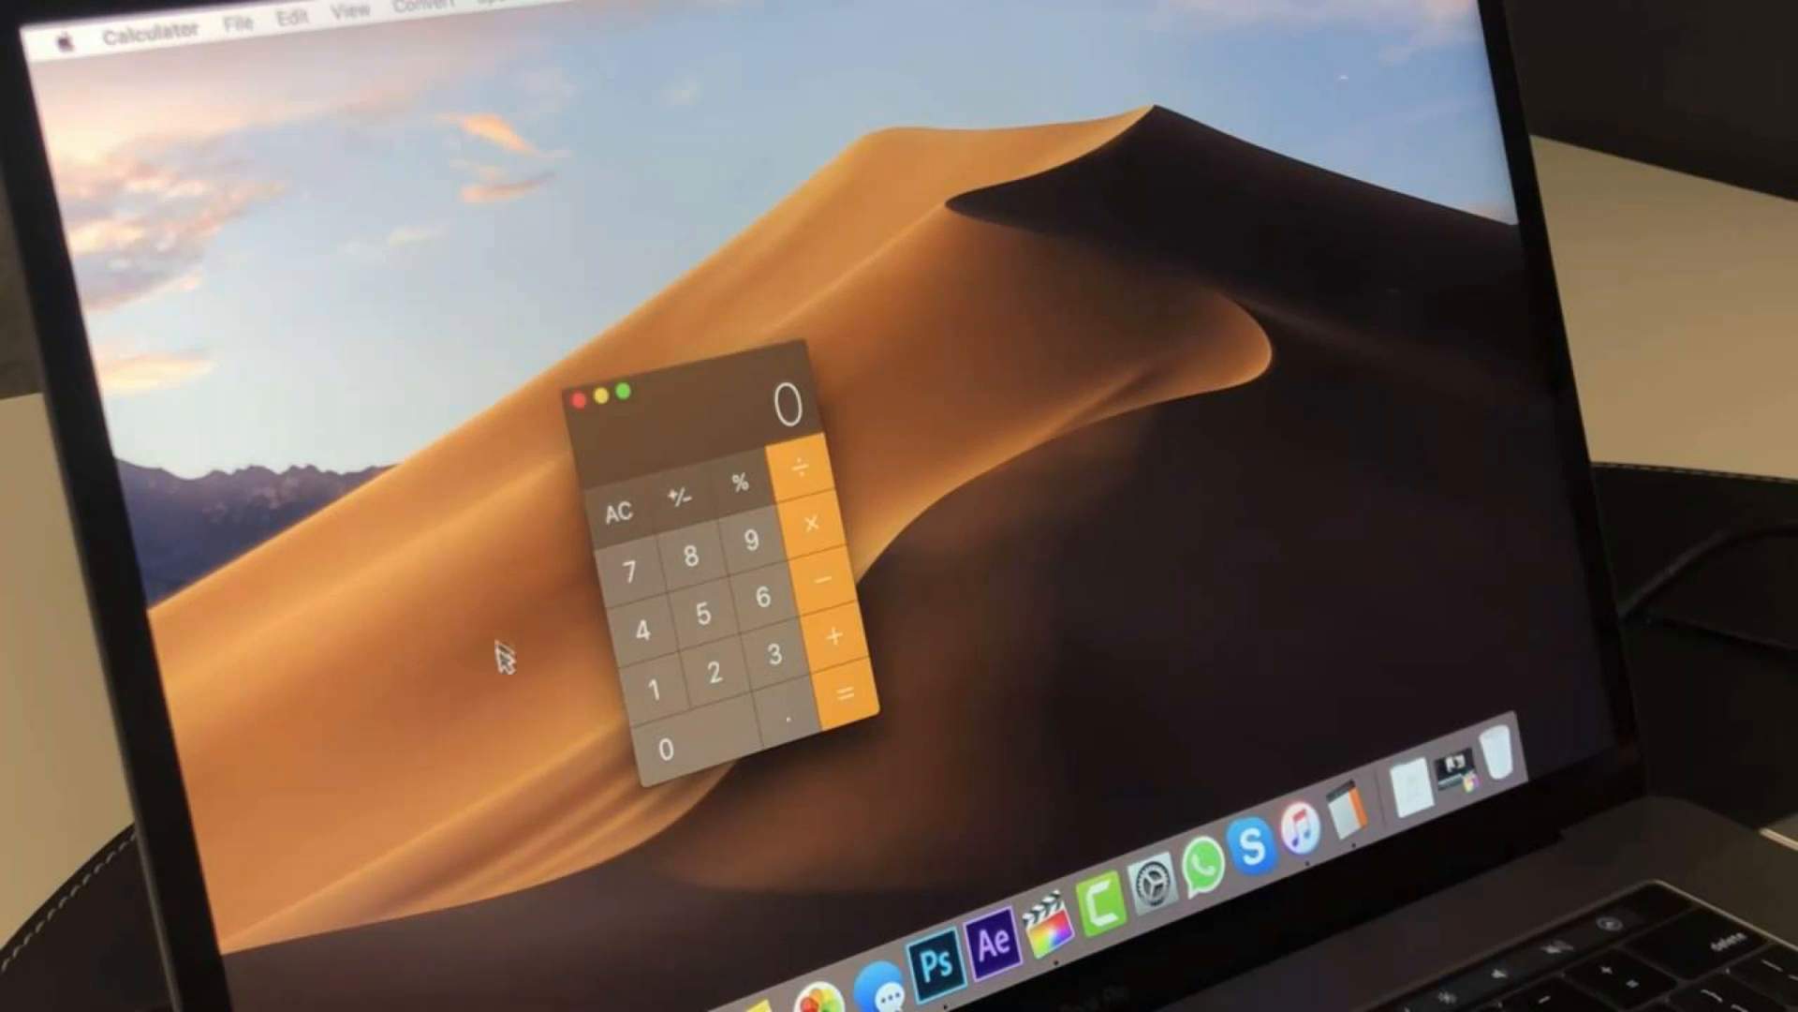
{"action": "left_click", "coordinate": [776, 656]}
{"action": "left_click", "coordinate": [705, 747]}
{"action": "left_click", "coordinate": [701, 751]}
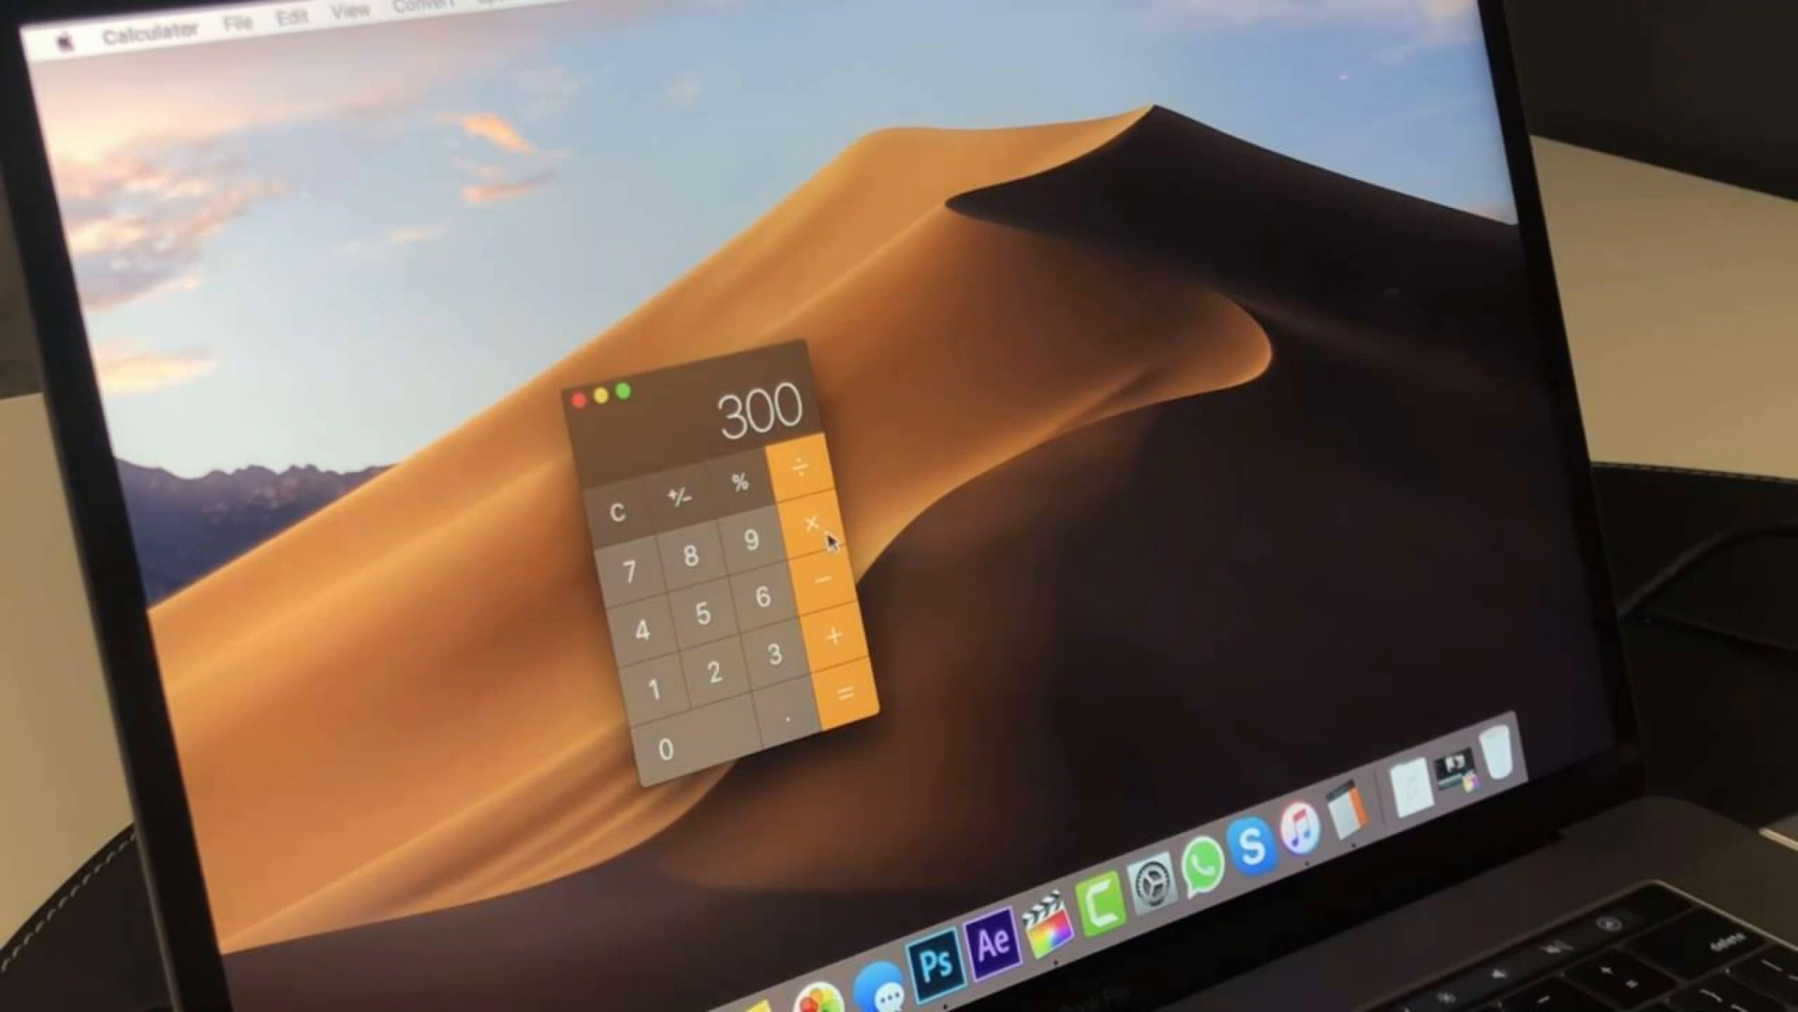
{"action": "key", "text": "BackSpace"}
{"action": "left_click", "coordinate": [848, 695]}
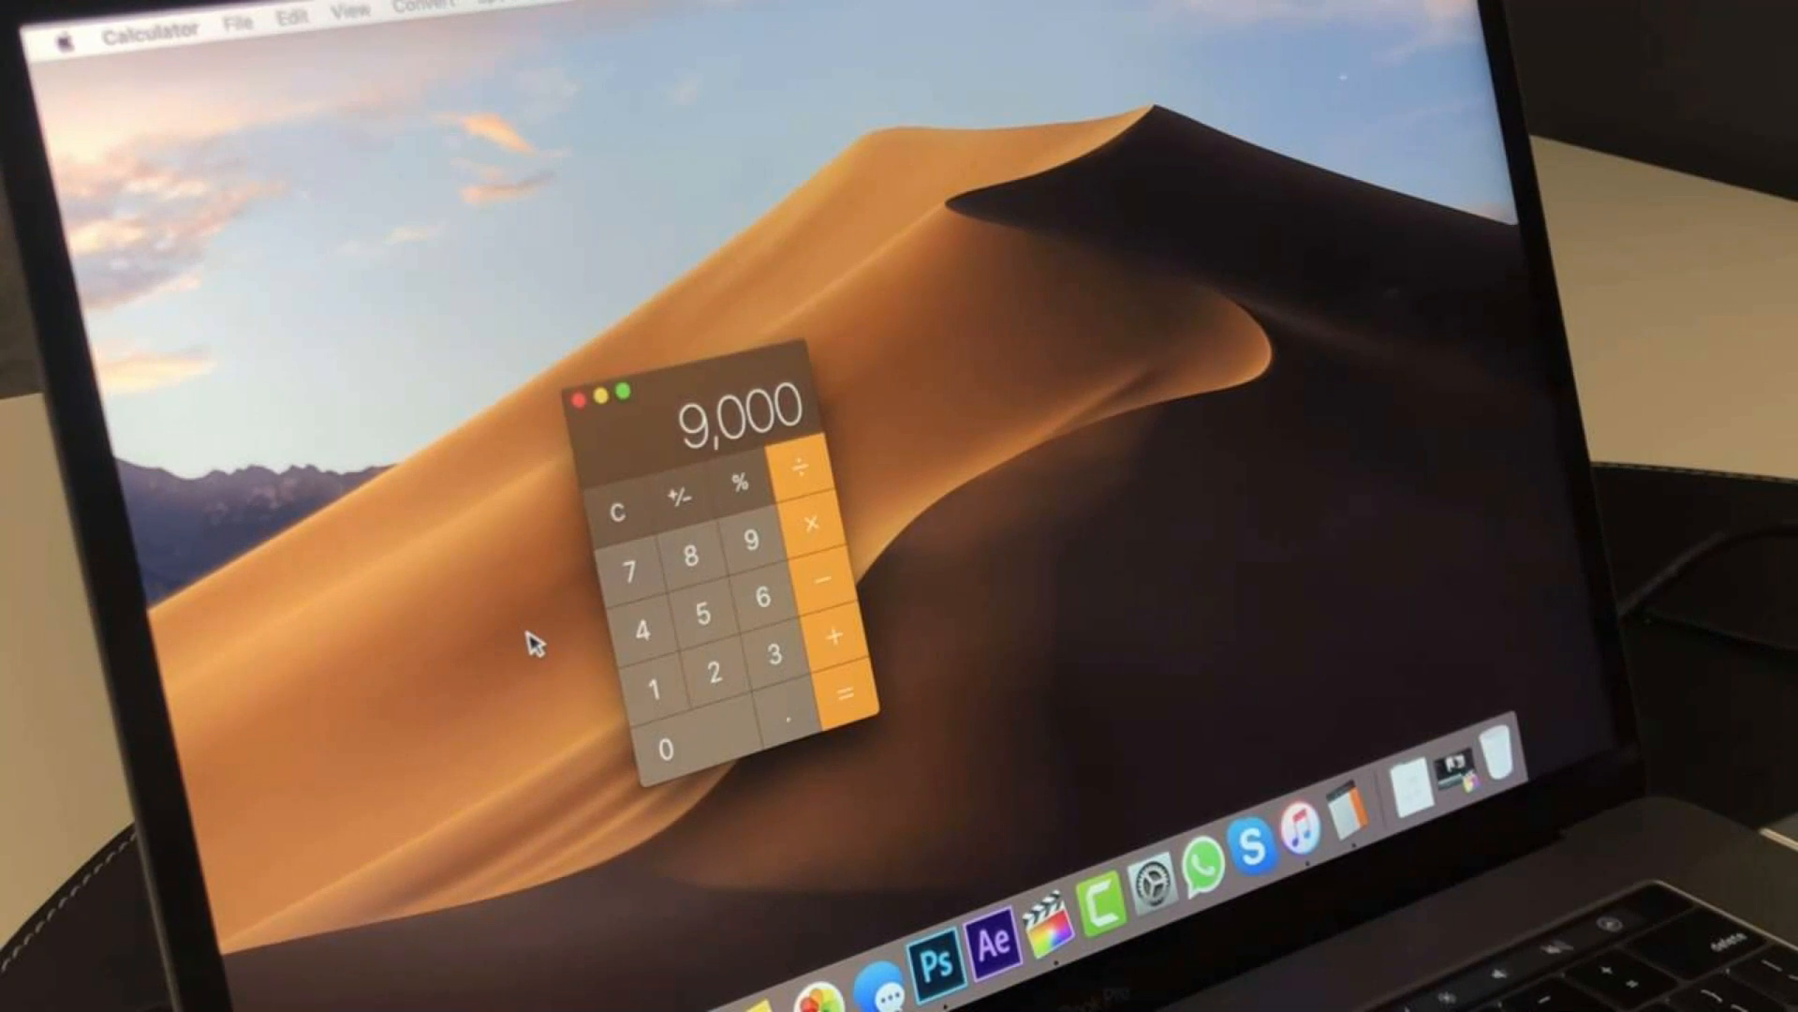
- Add 1,000 to the calculated product
{"action": "left_click", "coordinate": [834, 646]}
{"action": "left_click", "coordinate": [654, 690]}
{"action": "left_click", "coordinate": [727, 747]}
{"action": "left_click", "coordinate": [728, 749]}
{"action": "left_click", "coordinate": [846, 692]}
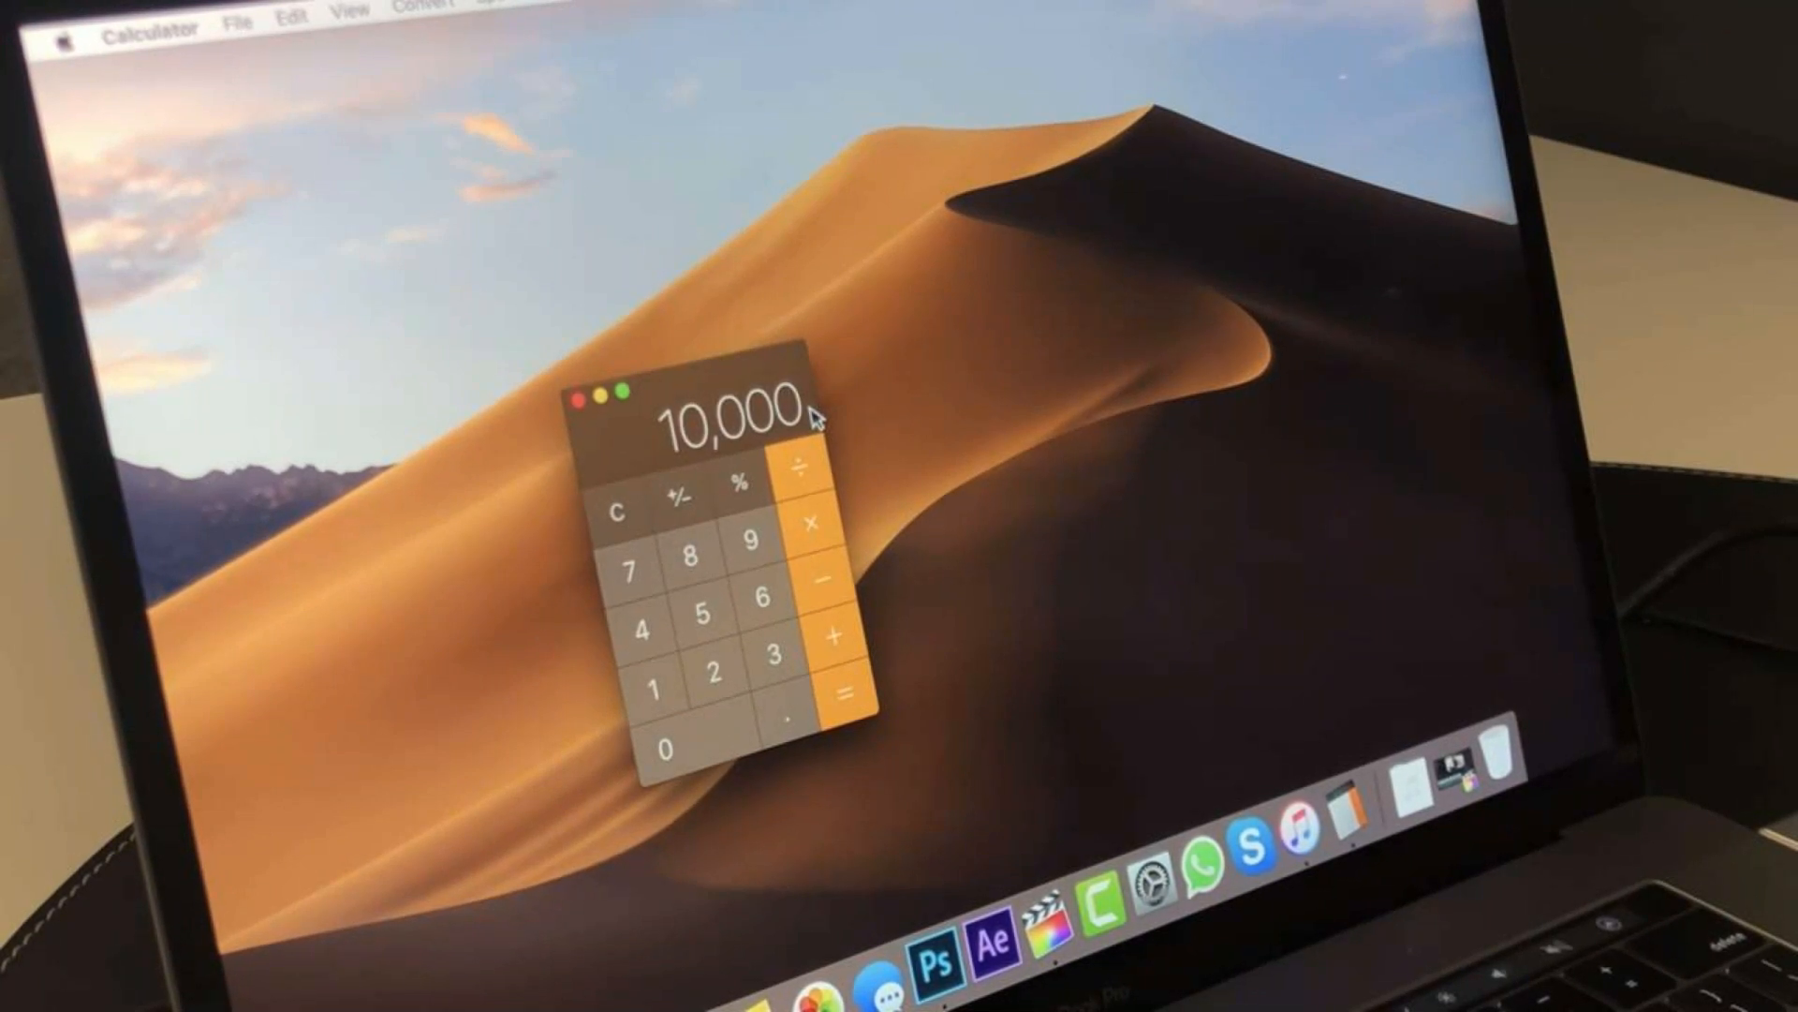
- Multiply the resulting sum by 12
{"action": "left_click", "coordinate": [815, 530]}
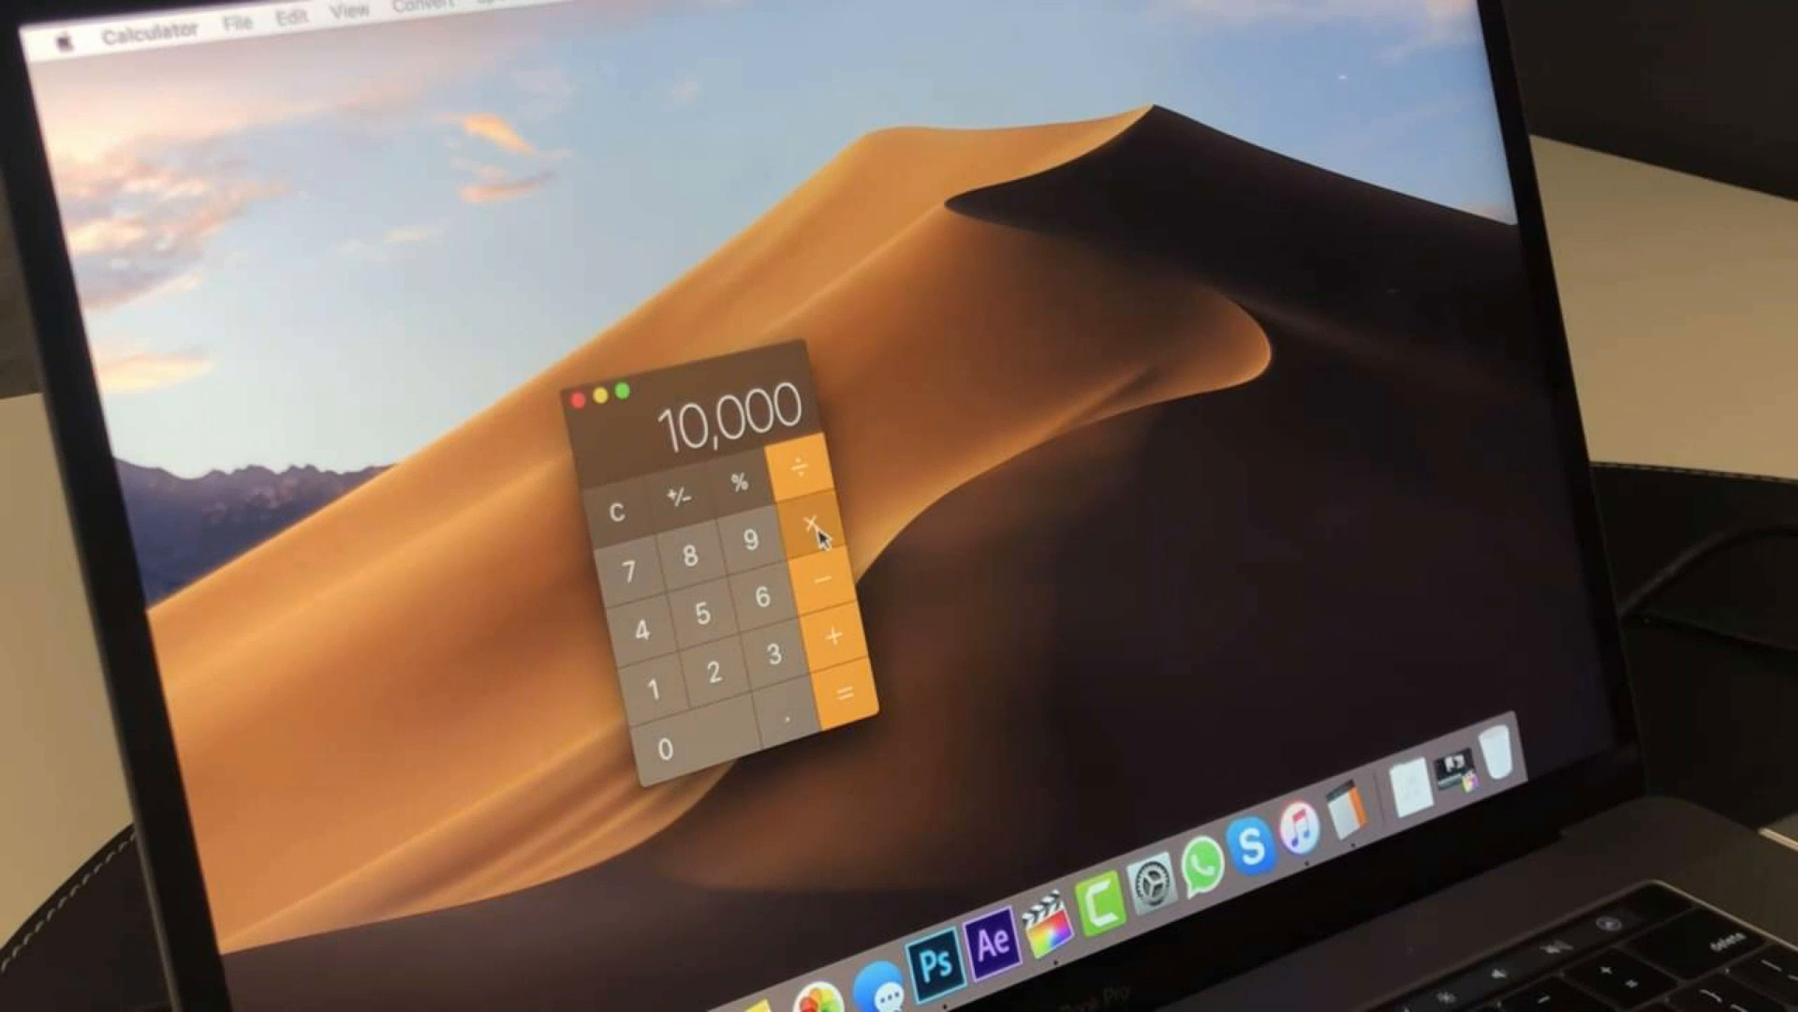
{"action": "left_click", "coordinate": [658, 693]}
{"action": "left_click", "coordinate": [714, 671]}
{"action": "left_click", "coordinate": [843, 691]}
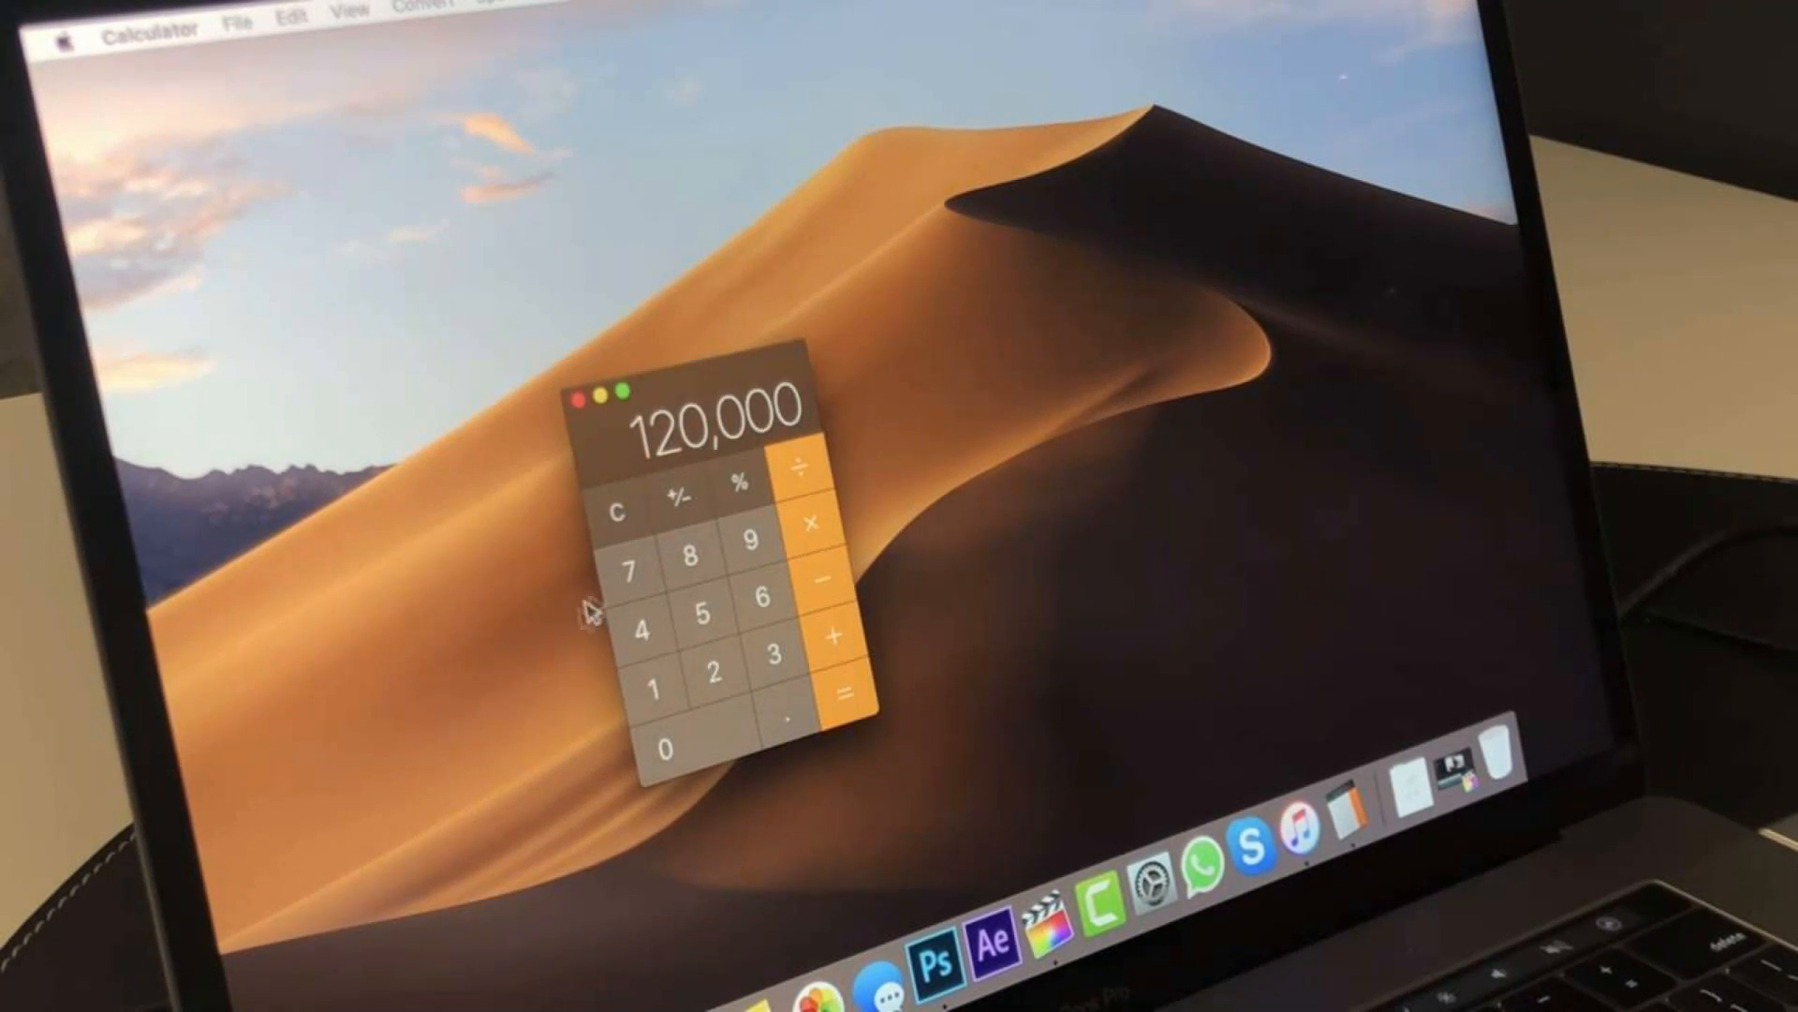